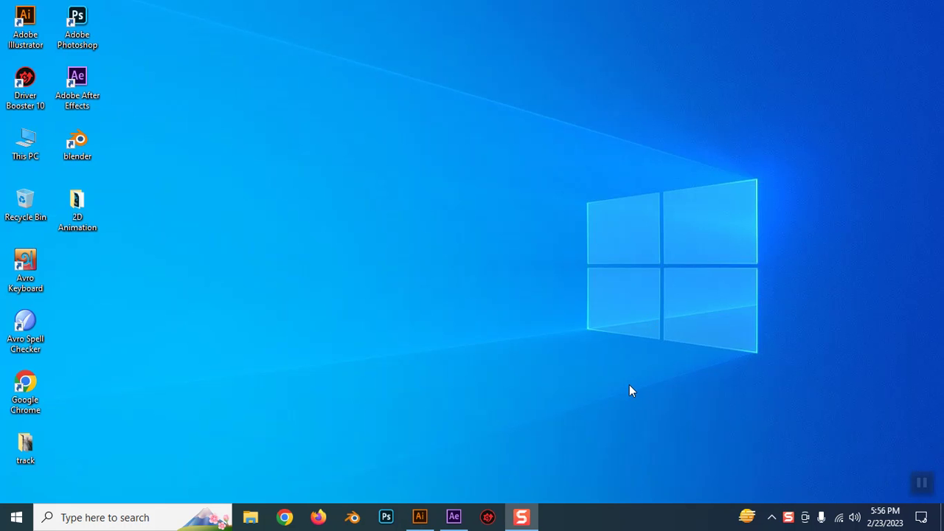
Step: Minimize After Effects and browse Software (E:) > Batch-09 > 2D Class File into Video File
{"action": "left_click", "coordinate": [452, 517]}
{"action": "left_click", "coordinate": [453, 517]}
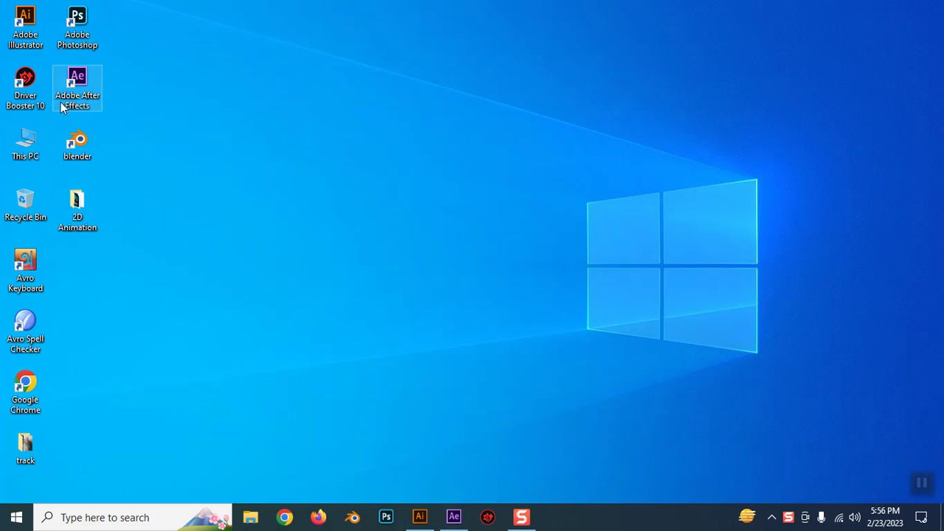
{"action": "double_click", "coordinate": [27, 141]}
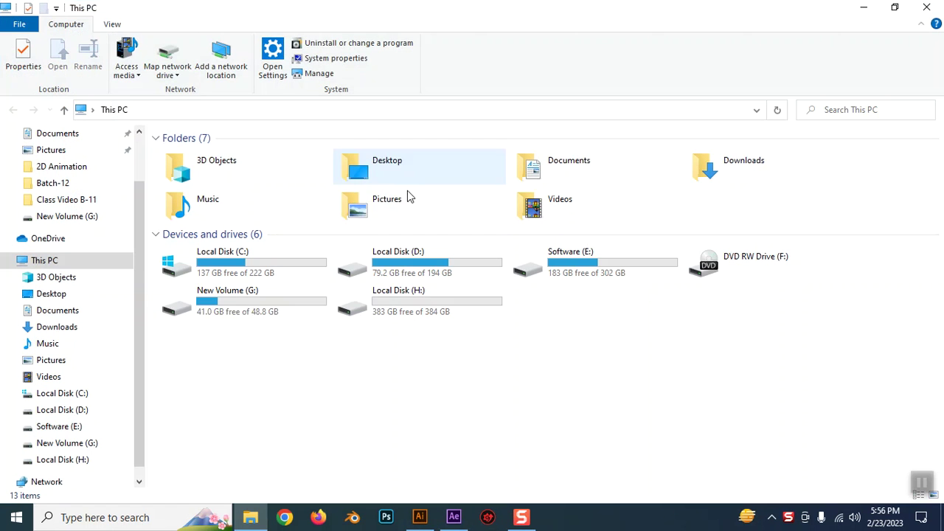
{"action": "double_click", "coordinate": [517, 266]}
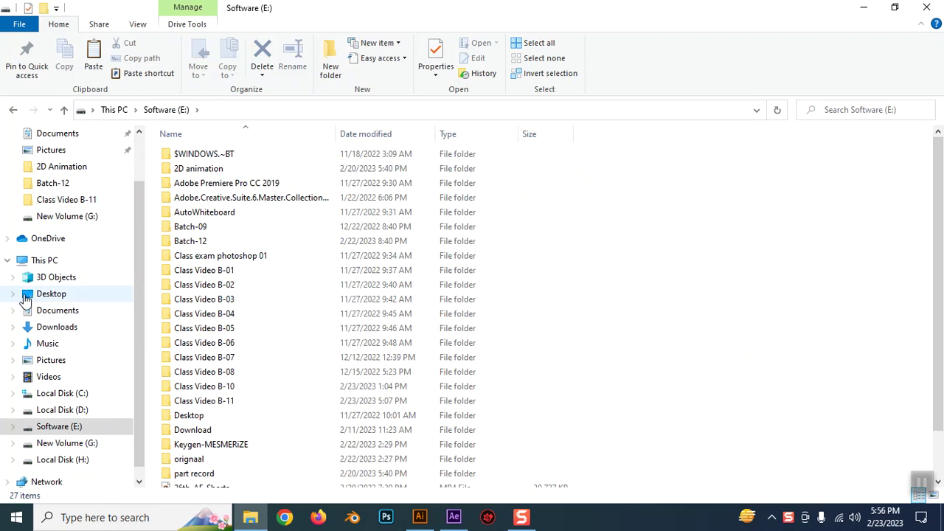
{"action": "double_click", "coordinate": [199, 229]}
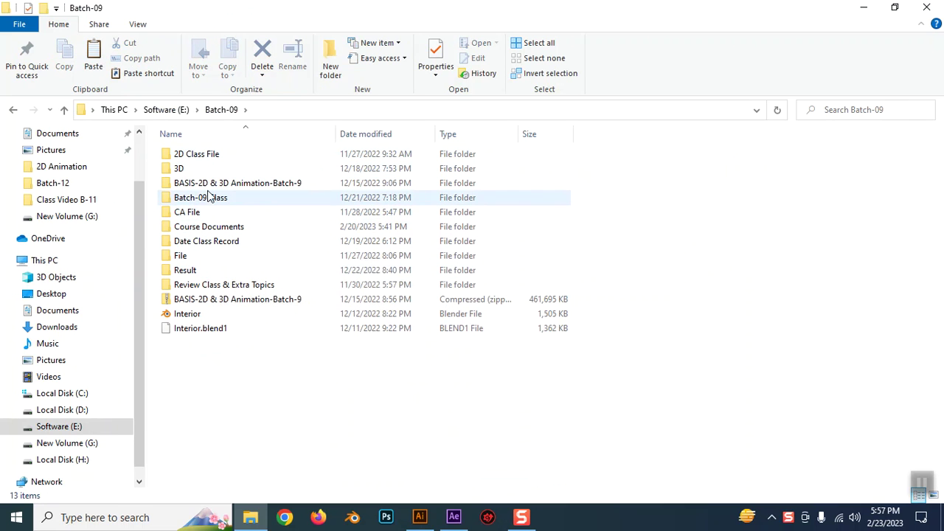
{"action": "left_click", "coordinate": [185, 158]}
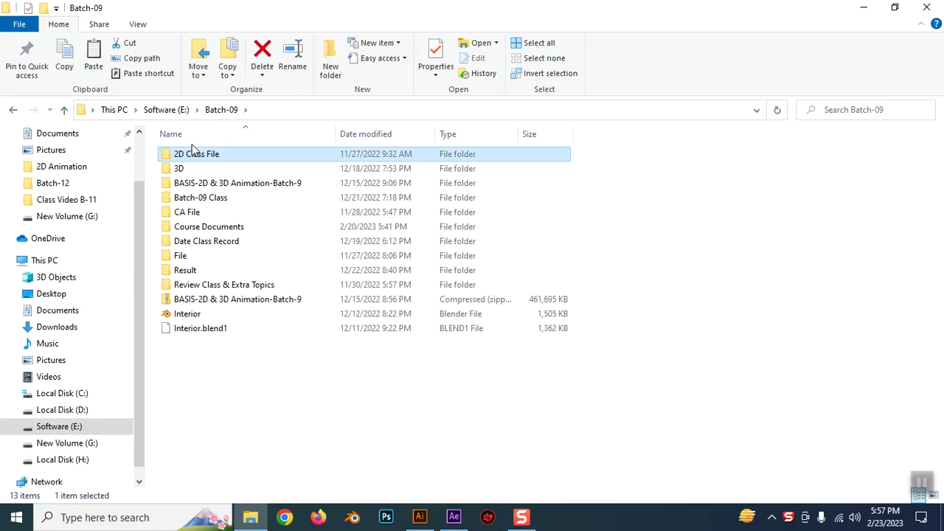
{"action": "double_click", "coordinate": [190, 154]}
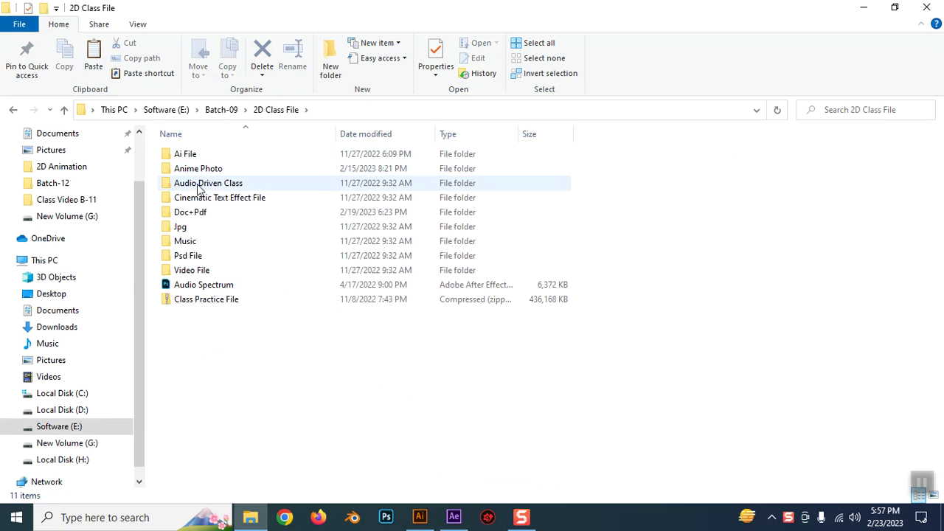
{"action": "double_click", "coordinate": [185, 242]}
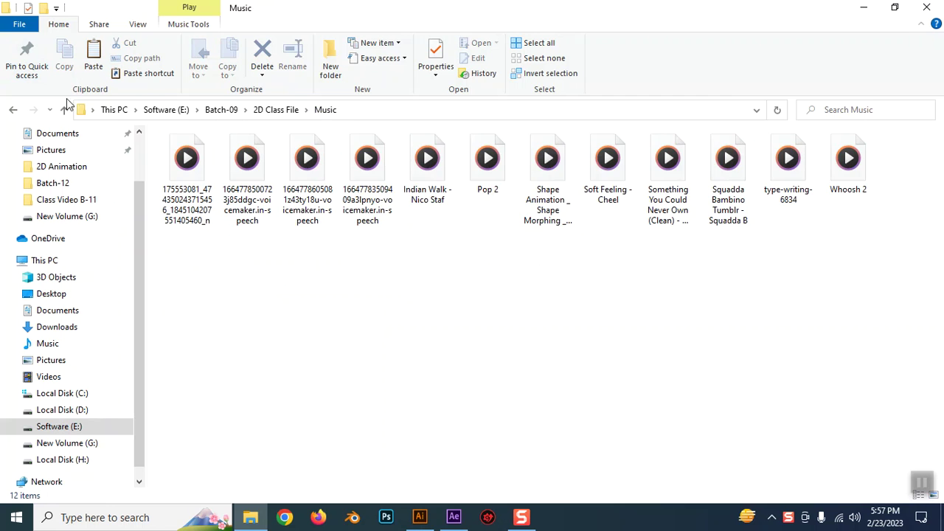
{"action": "left_click", "coordinate": [65, 109]}
{"action": "left_click", "coordinate": [198, 273]}
{"action": "double_click", "coordinate": [197, 271]}
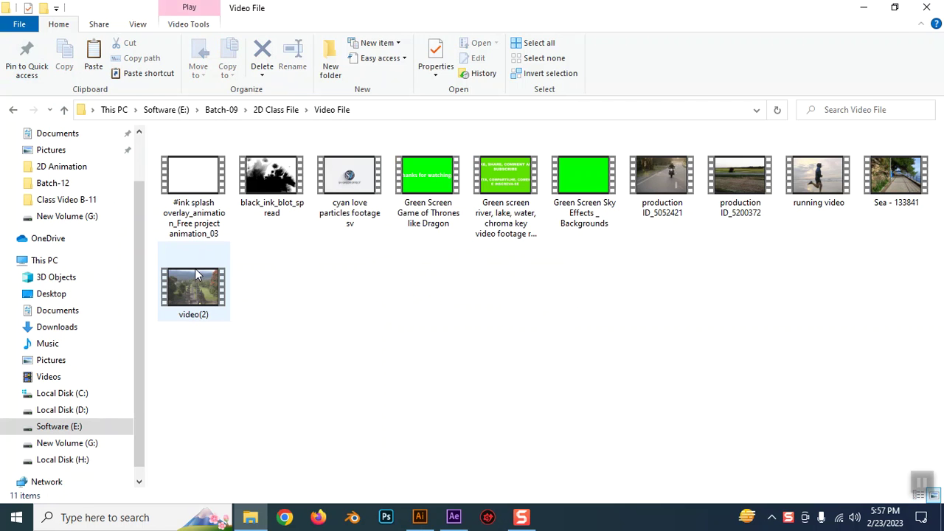
Step: Look over the clips production ID_5052421, Sea - 133841, video(2) and production ID_5200372, then clear the selection
{"action": "left_click", "coordinate": [678, 184]}
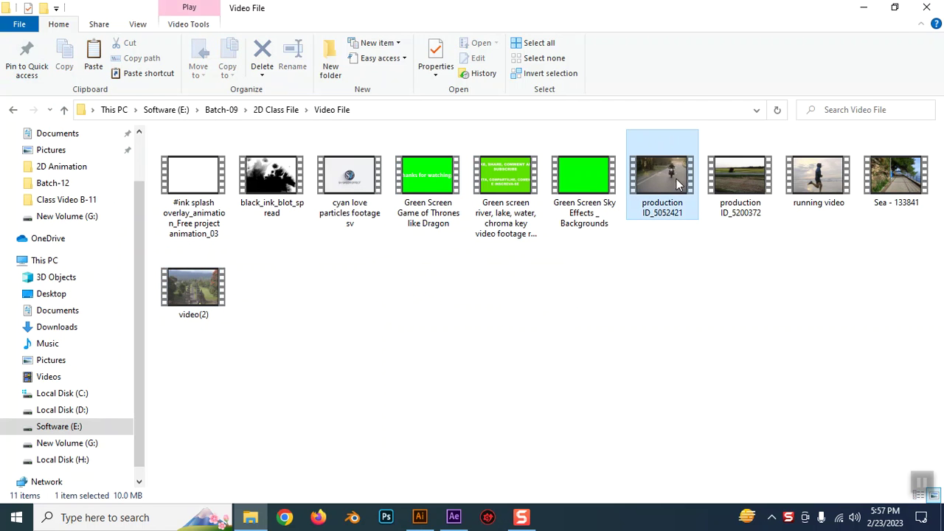
{"action": "left_click", "coordinate": [894, 184]}
{"action": "left_click", "coordinate": [180, 298]}
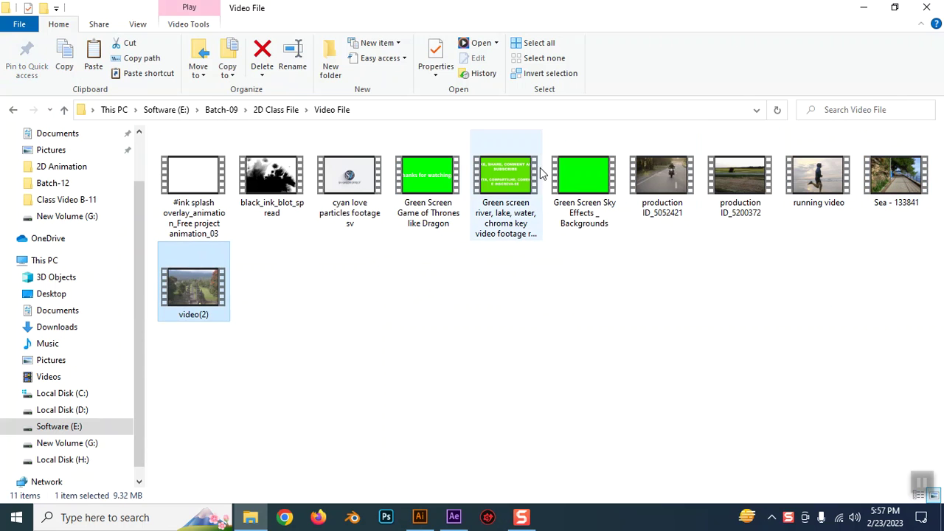
{"action": "left_click", "coordinate": [667, 181]}
{"action": "left_click", "coordinate": [747, 176]}
{"action": "left_click", "coordinate": [845, 190]}
{"action": "left_click", "coordinate": [881, 192]}
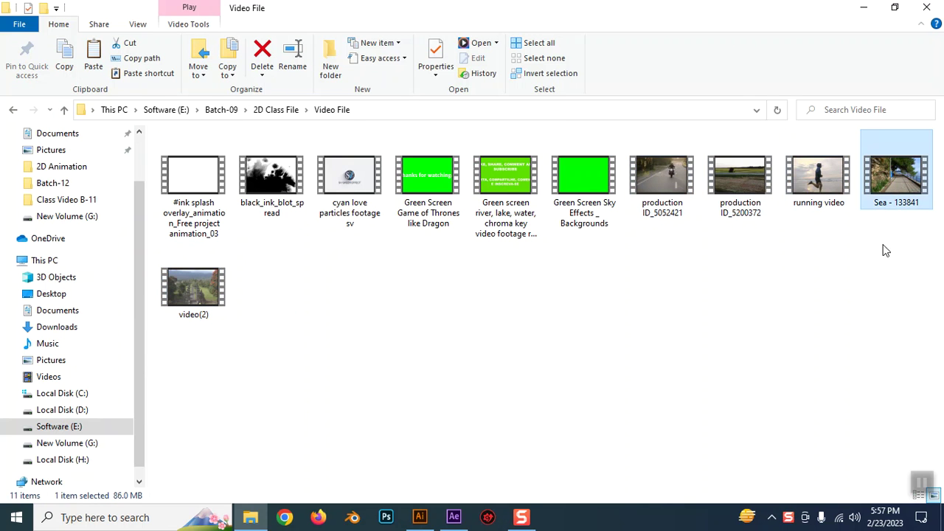
{"action": "left_click", "coordinate": [663, 180]}
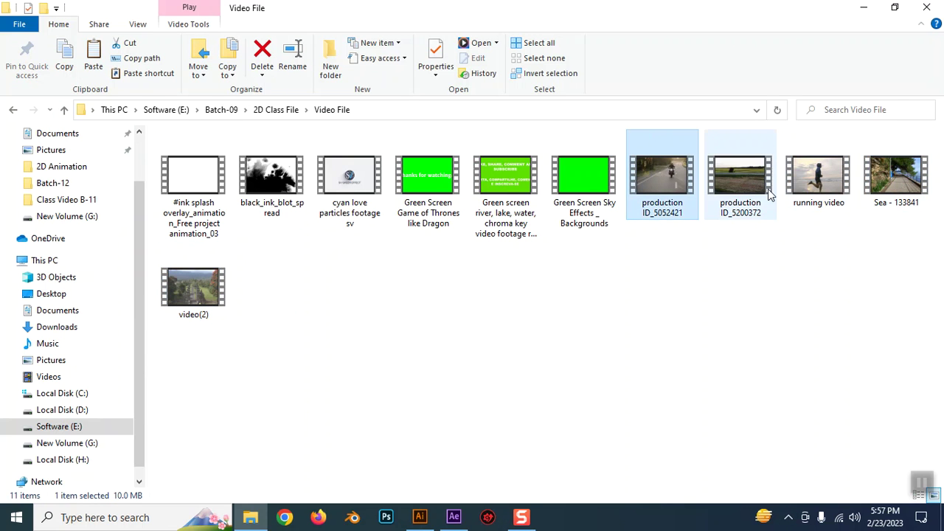
{"action": "left_click", "coordinate": [647, 280]}
{"action": "double_click", "coordinate": [738, 192]}
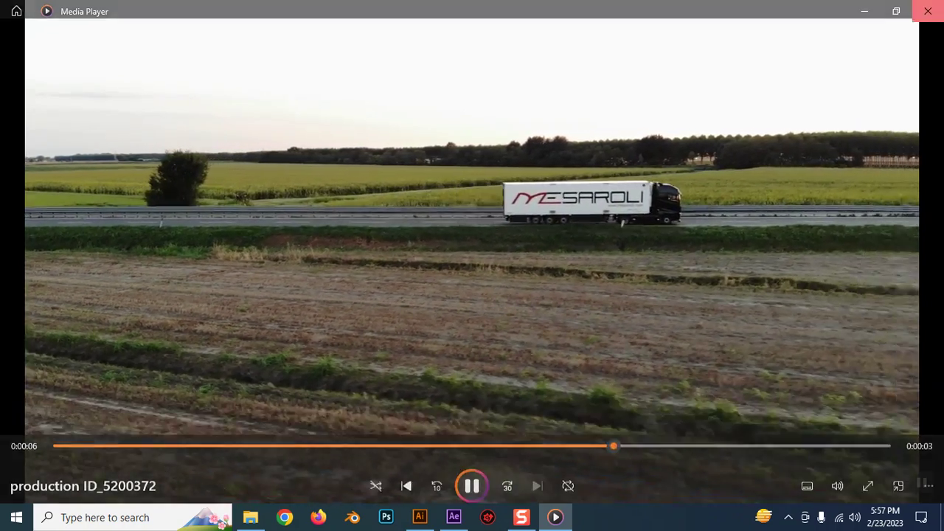
{"action": "left_click", "coordinate": [927, 10]}
{"action": "double_click", "coordinate": [670, 178]}
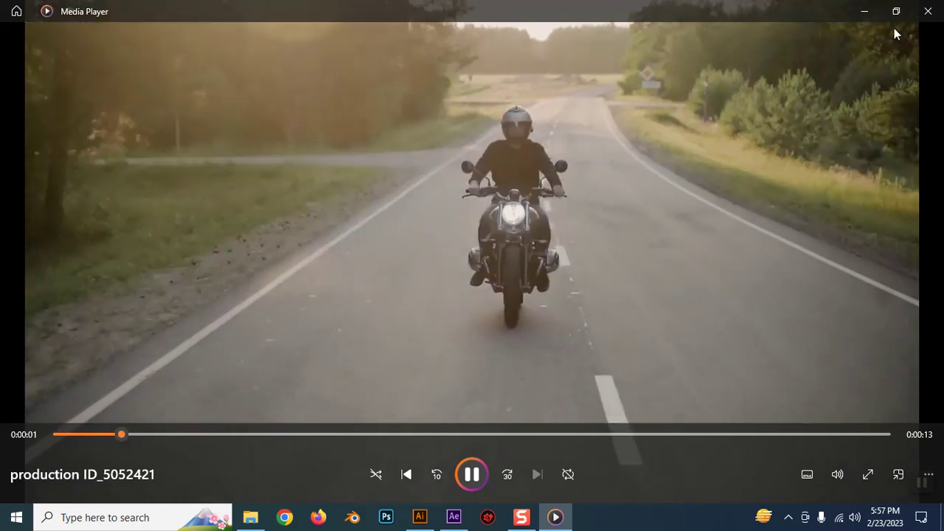
{"action": "left_click", "coordinate": [927, 10]}
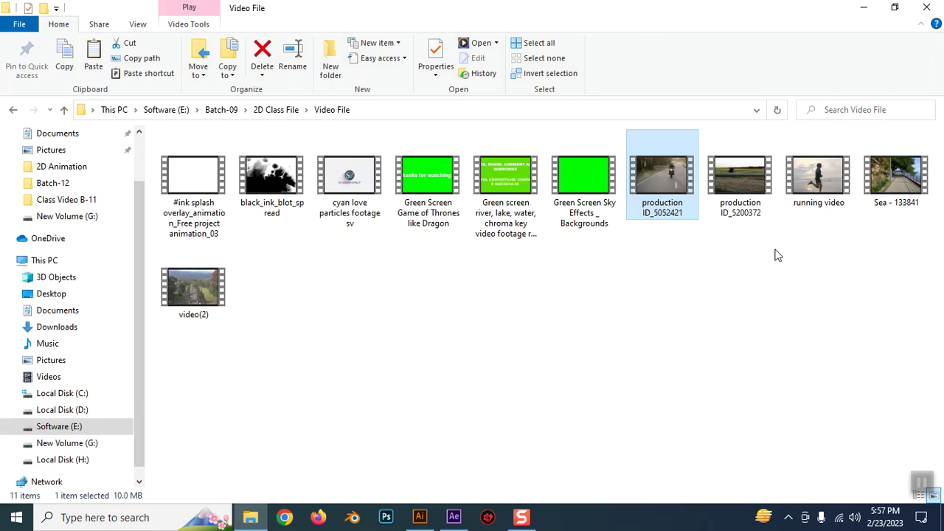
{"action": "left_click", "coordinate": [772, 286]}
{"action": "left_click", "coordinate": [877, 175]}
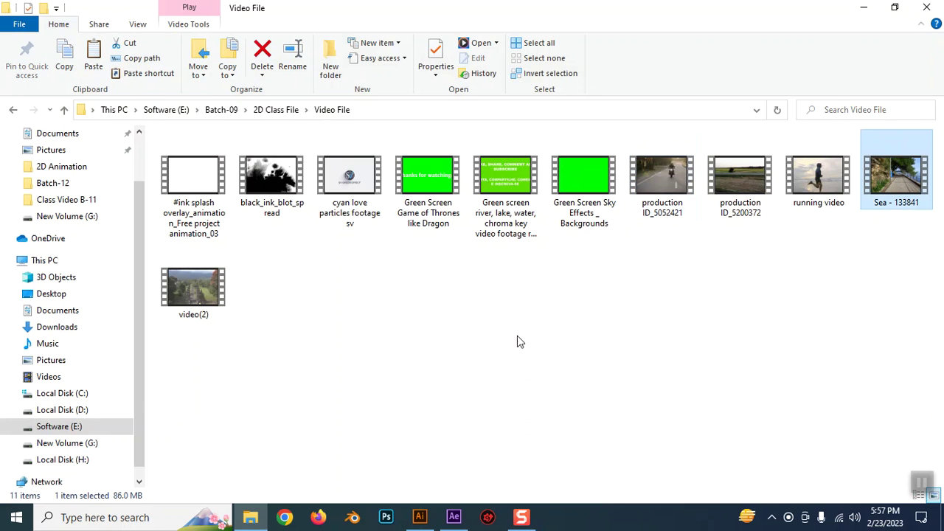
Step: Add video(2) and the cyan love particles clip to the selection and paste the copied clips into track
{"action": "left_click", "coordinate": [202, 306], "text": "ctrl"}
{"action": "left_click", "coordinate": [348, 214]}
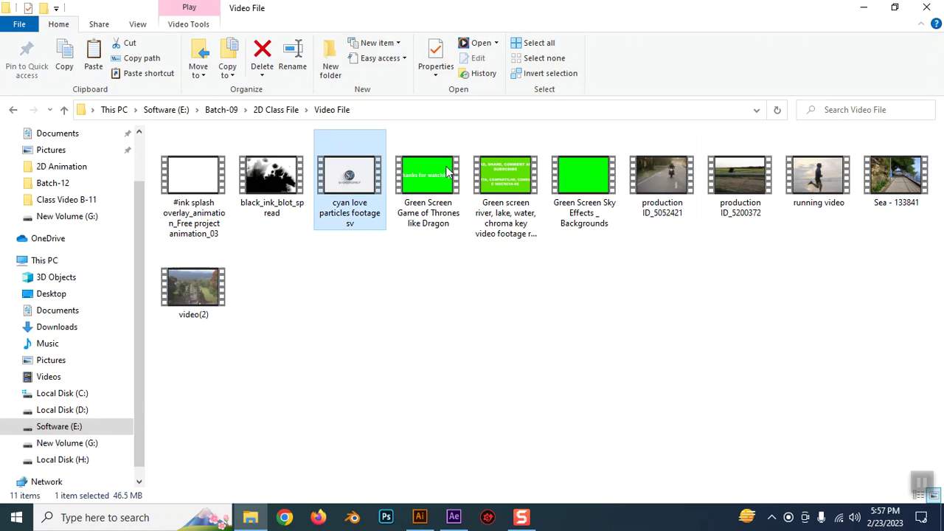
{"action": "left_click", "coordinate": [863, 7]}
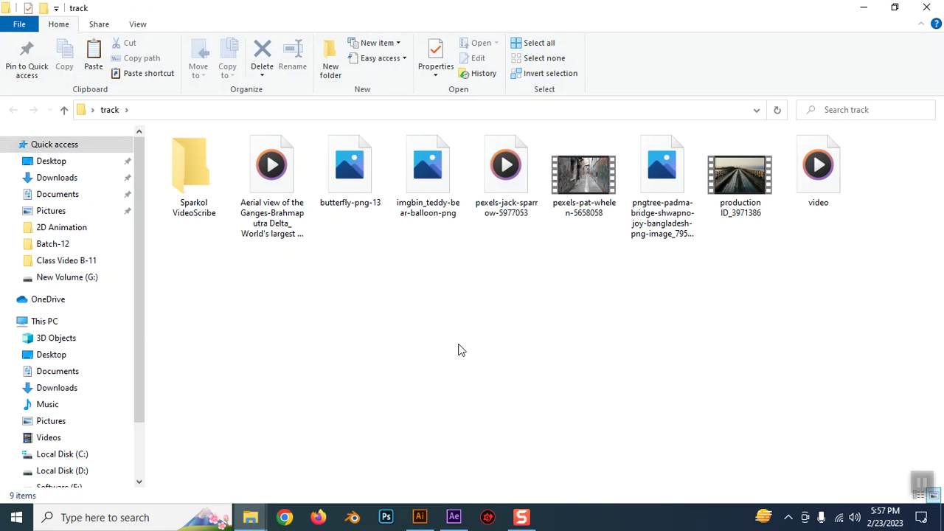
{"action": "key", "text": "ctrl+v"}
Step: Back in Video File, browse the Class Practice File archive and the Sparkol VideoScribe folder
{"action": "mouse_move", "coordinate": [251, 517]}
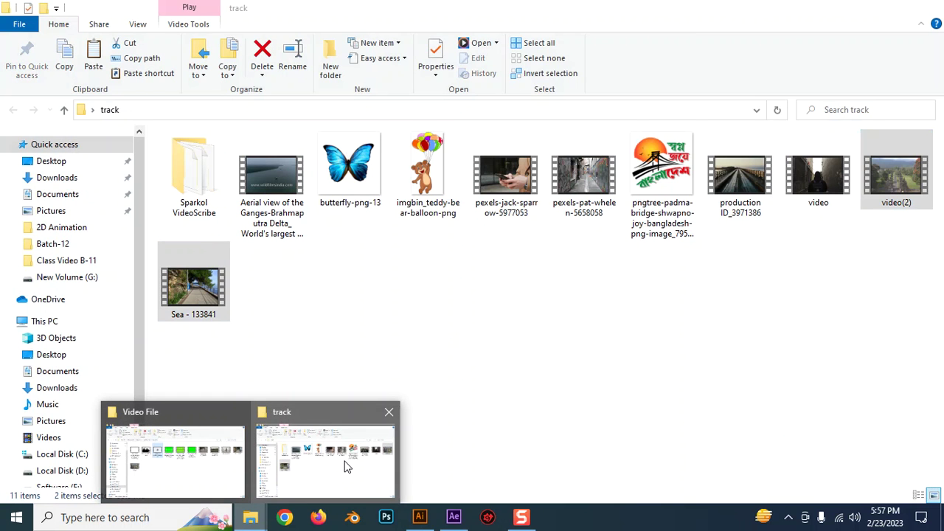
{"action": "left_click", "coordinate": [177, 457]}
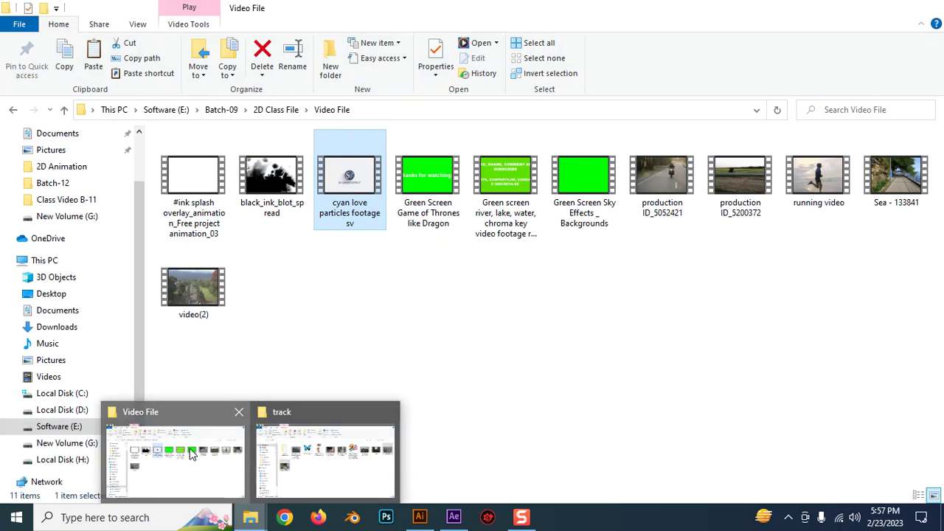
{"action": "left_click", "coordinate": [64, 110]}
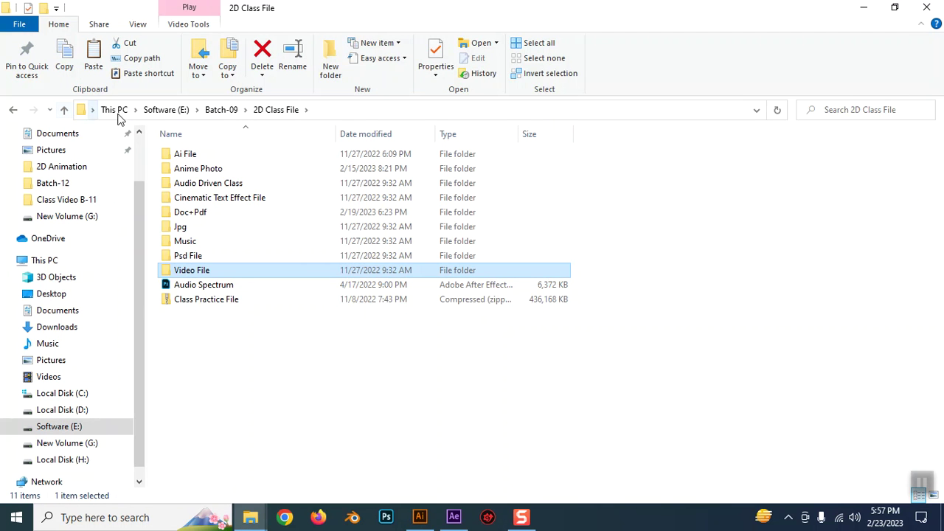
{"action": "double_click", "coordinate": [186, 300]}
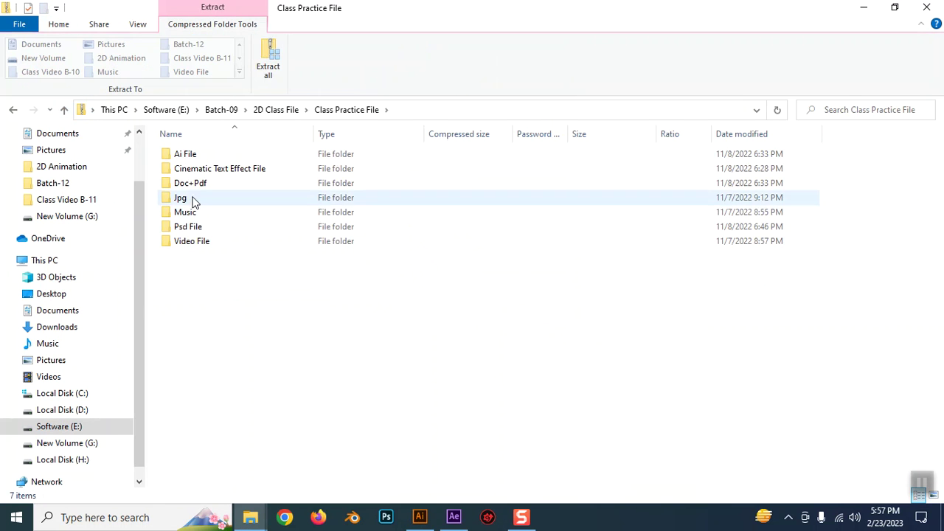
{"action": "double_click", "coordinate": [189, 244]}
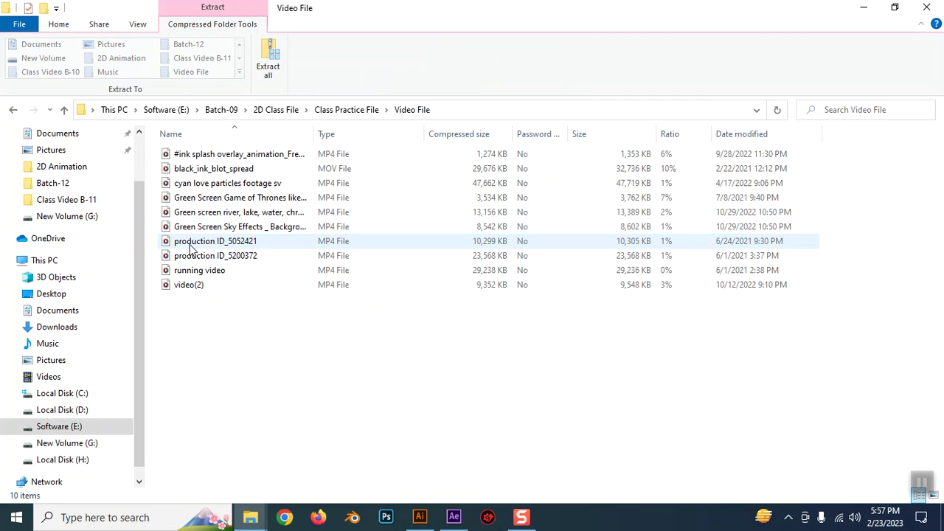
{"action": "left_click", "coordinate": [64, 110]}
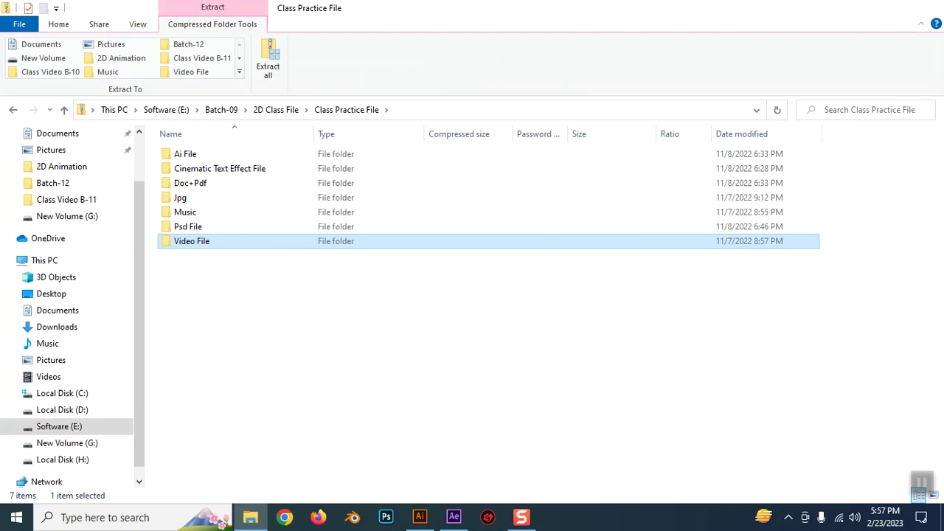
{"action": "left_click", "coordinate": [926, 7]}
{"action": "double_click", "coordinate": [202, 183]}
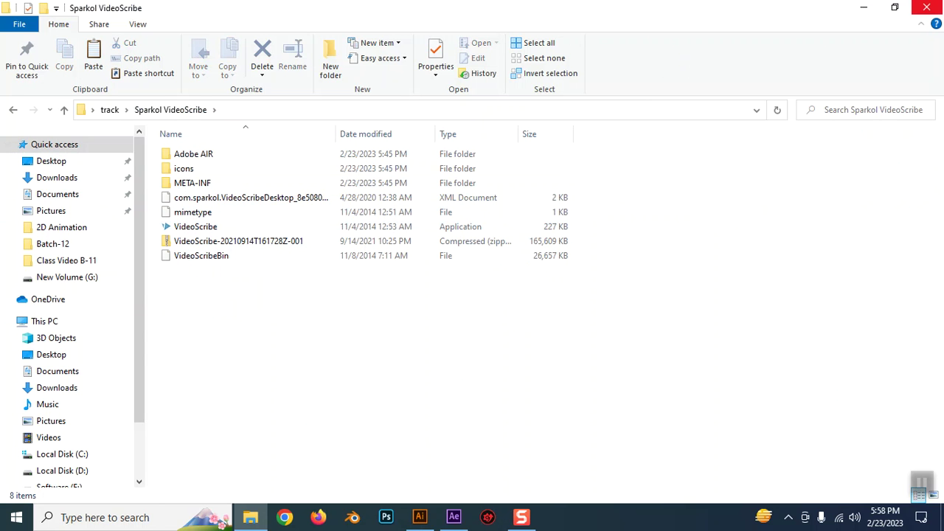
Step: Close File Explorer, reopen the desktop track folder and preview butterfly-png-13
{"action": "left_click", "coordinate": [926, 7]}
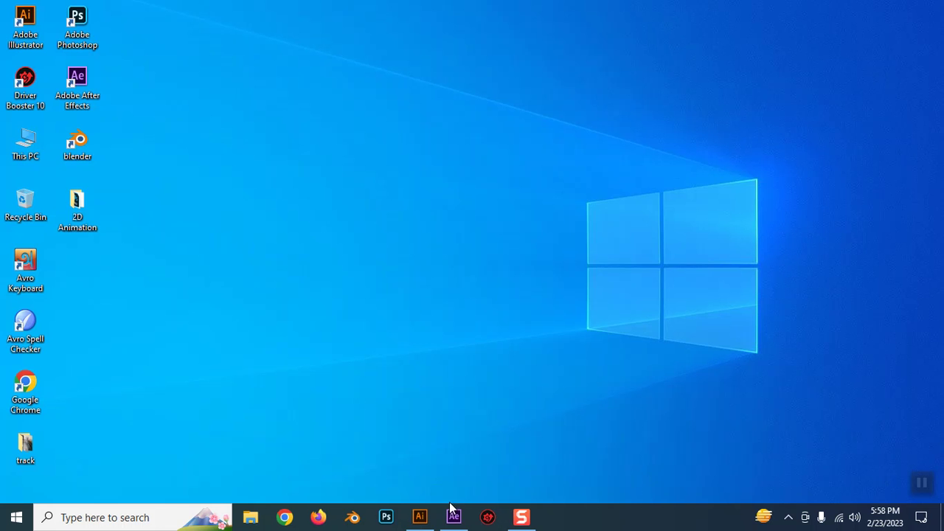
{"action": "double_click", "coordinate": [25, 444]}
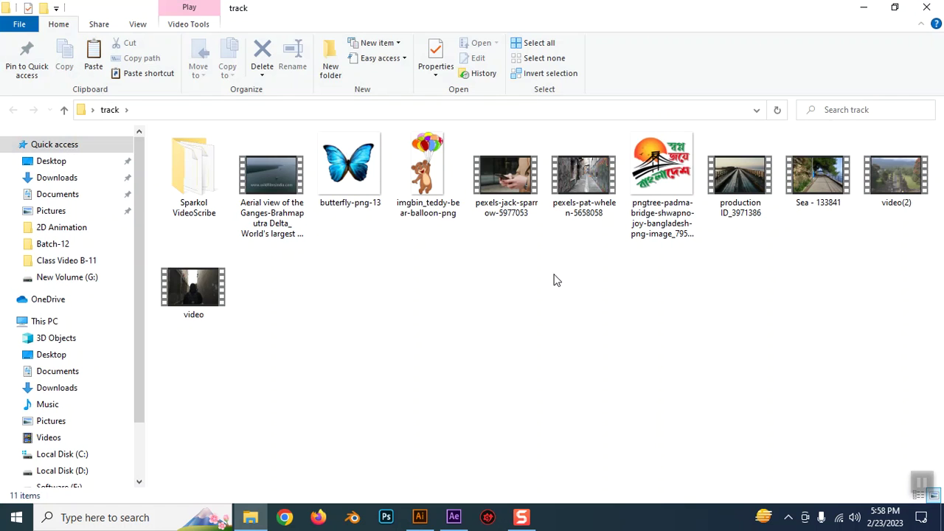
{"action": "double_click", "coordinate": [360, 175]}
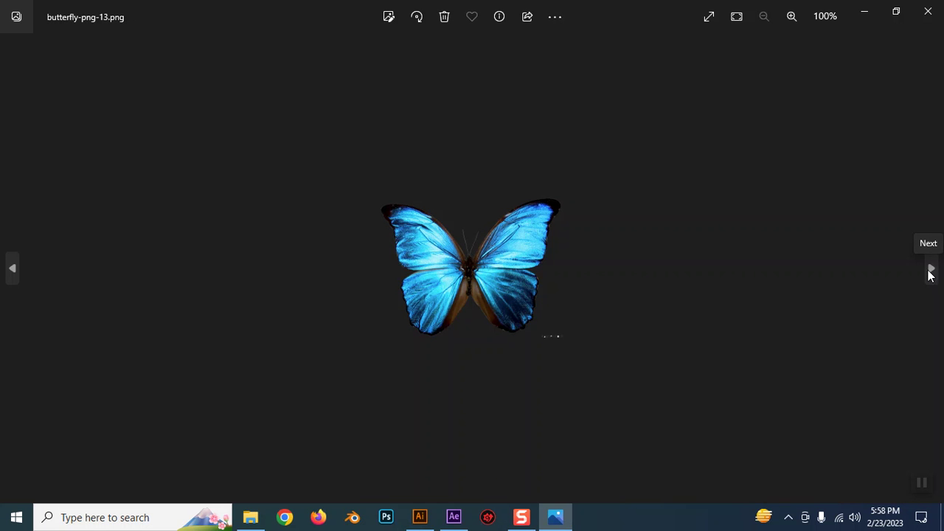
{"action": "scroll", "coordinate": [481, 299], "scroll_direction": "up", "scroll_amount": 2}
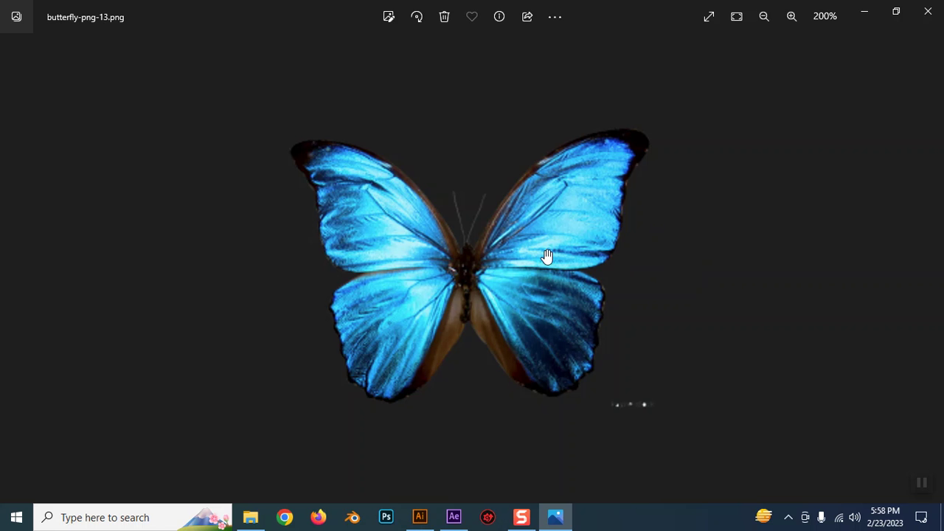
{"action": "scroll", "coordinate": [546, 256], "scroll_direction": "down", "scroll_amount": 2}
{"action": "scroll", "coordinate": [550, 332], "scroll_direction": "up", "scroll_amount": 2}
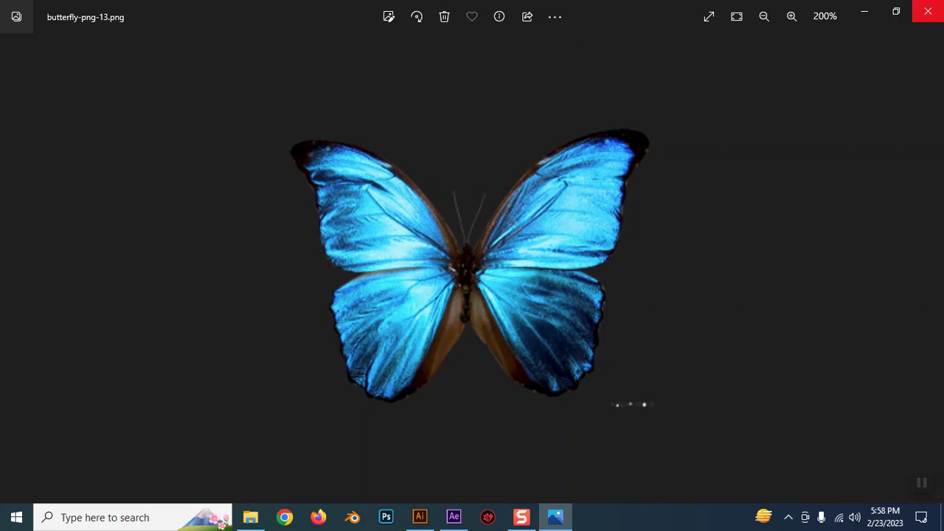
{"action": "left_click", "coordinate": [927, 10]}
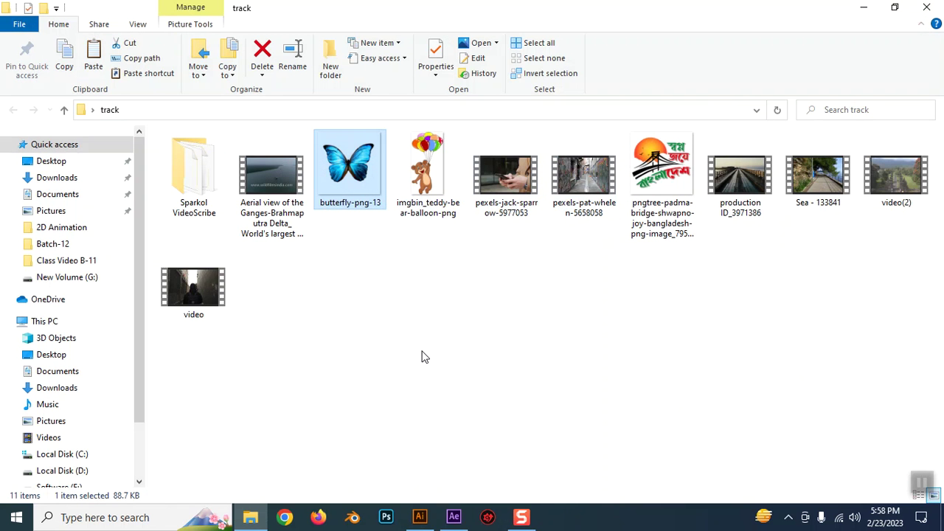
Step: Copy butterfly.ai from 2D Animation to the desktop, skipping the duplicate, refresh and open it in Illustrator
{"action": "left_click", "coordinate": [861, 8]}
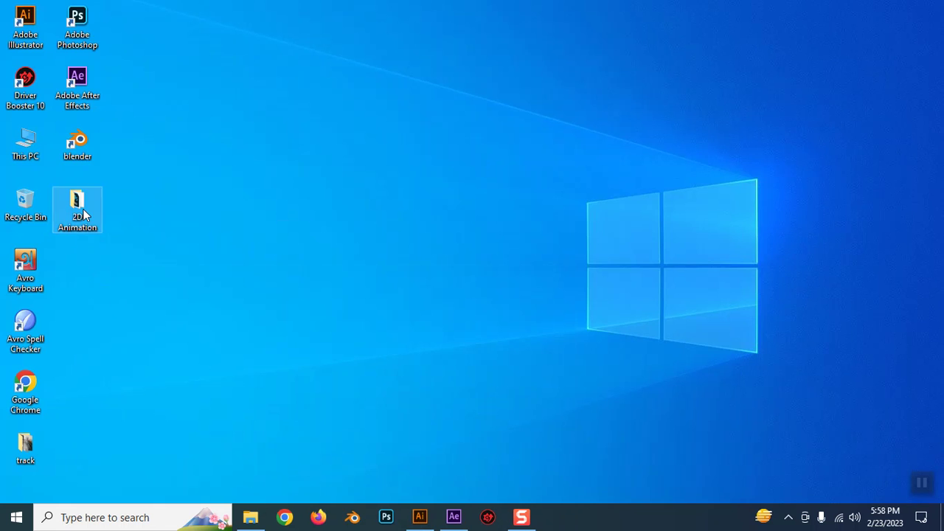
{"action": "double_click", "coordinate": [84, 214]}
{"action": "left_click", "coordinate": [909, 292]}
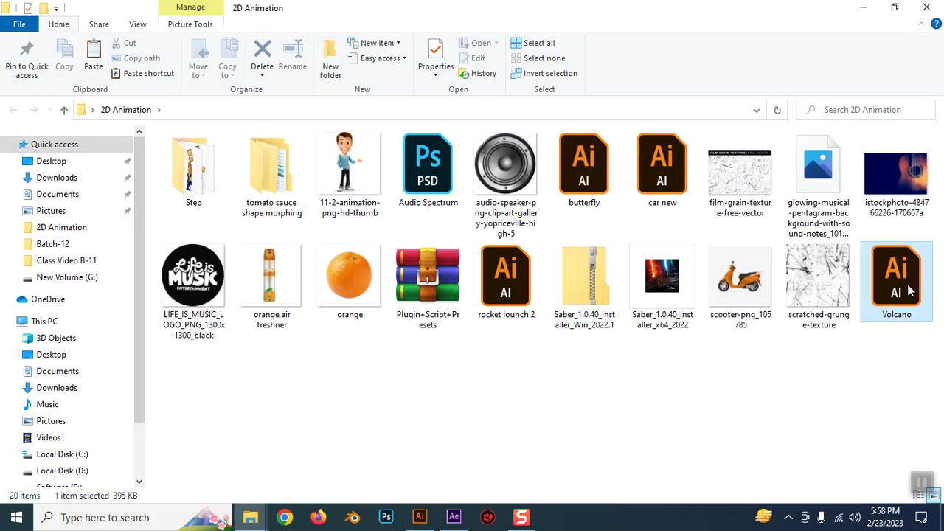
{"action": "left_click", "coordinate": [609, 180]}
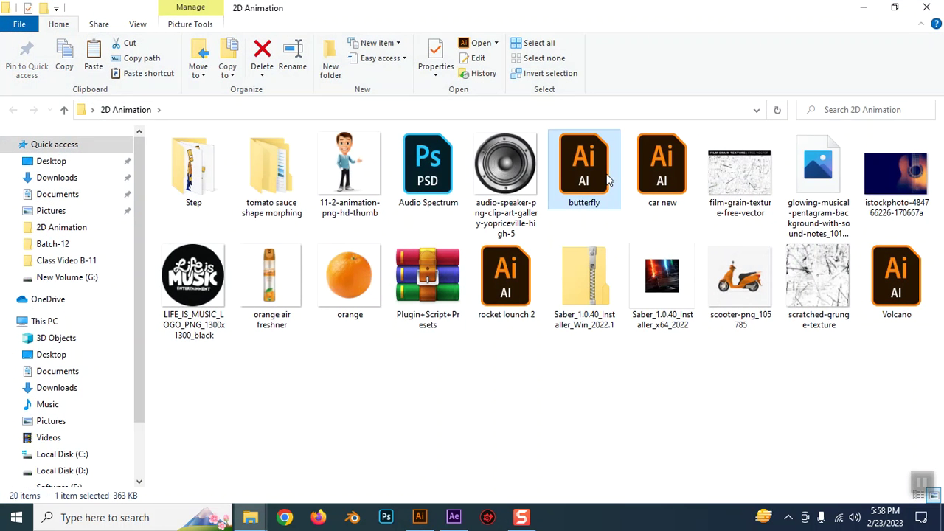
{"action": "left_click", "coordinate": [926, 7]}
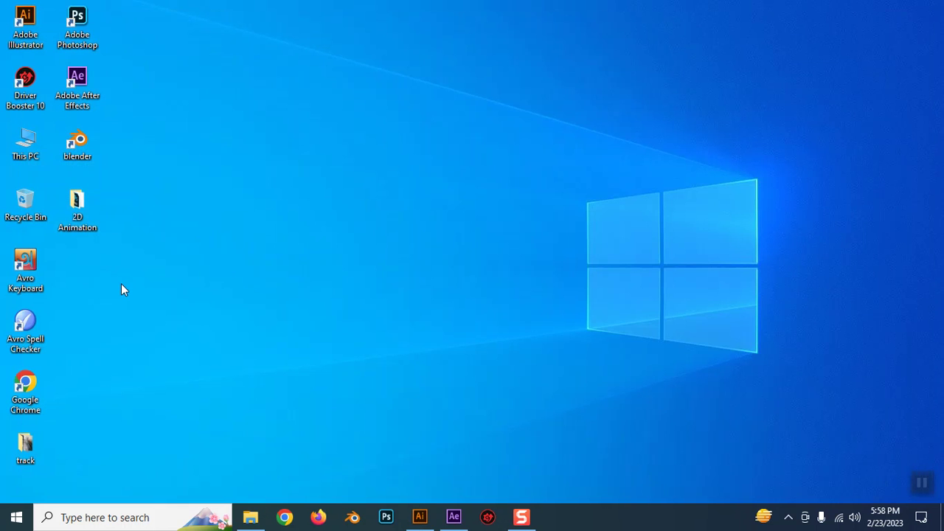
{"action": "key", "text": "ctrl+v"}
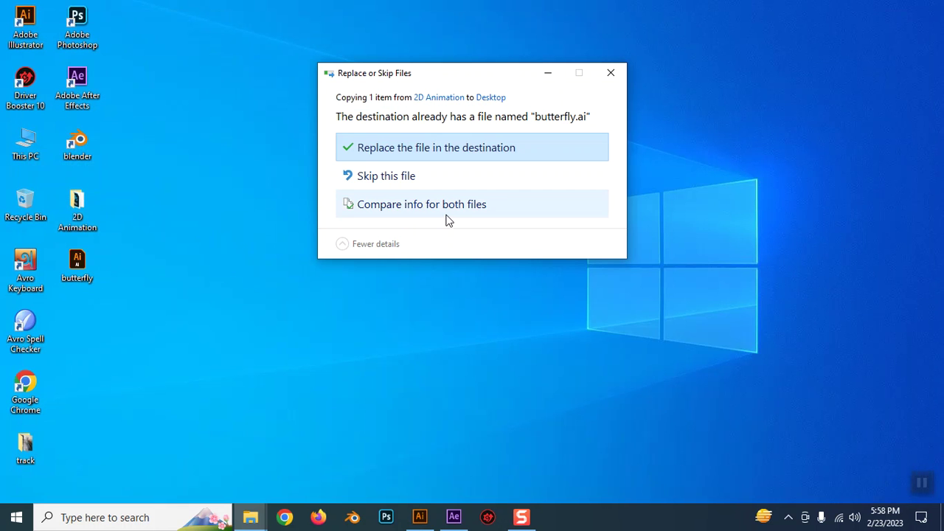
{"action": "left_click", "coordinate": [406, 181]}
{"action": "right_click", "coordinate": [219, 175]}
{"action": "left_click", "coordinate": [246, 211]}
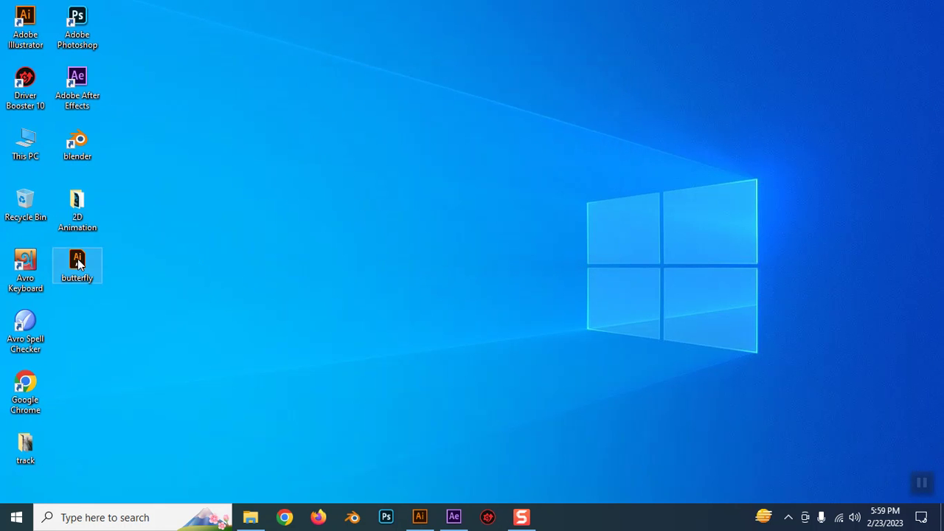
{"action": "double_click", "coordinate": [78, 263]}
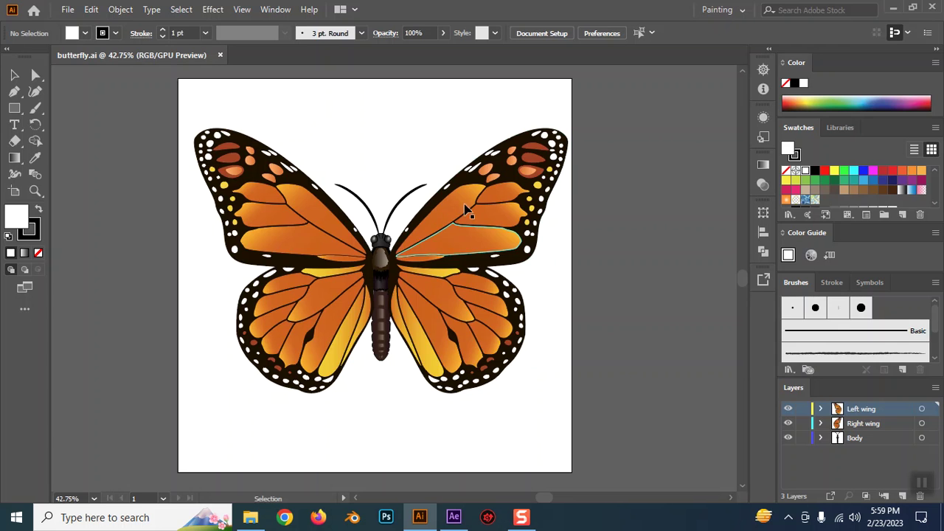
Step: Pull the butterfly's two wings and body apart in Illustrator to check the parts, then undo
{"action": "left_click_drag", "start_coordinate": [466, 212], "coordinate": [723, 155]}
{"action": "left_click_drag", "start_coordinate": [310, 243], "coordinate": [129, 184]}
{"action": "left_click_drag", "start_coordinate": [390, 266], "coordinate": [467, 145]}
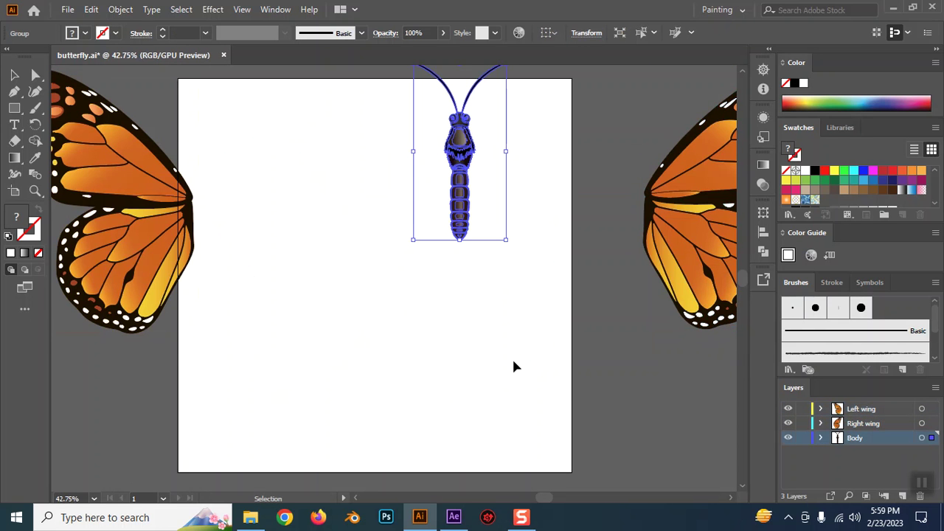
{"action": "key", "text": "ctrl+z"}
{"action": "key", "text": "ctrl+z"}
{"action": "key", "text": "ctrl+z"}
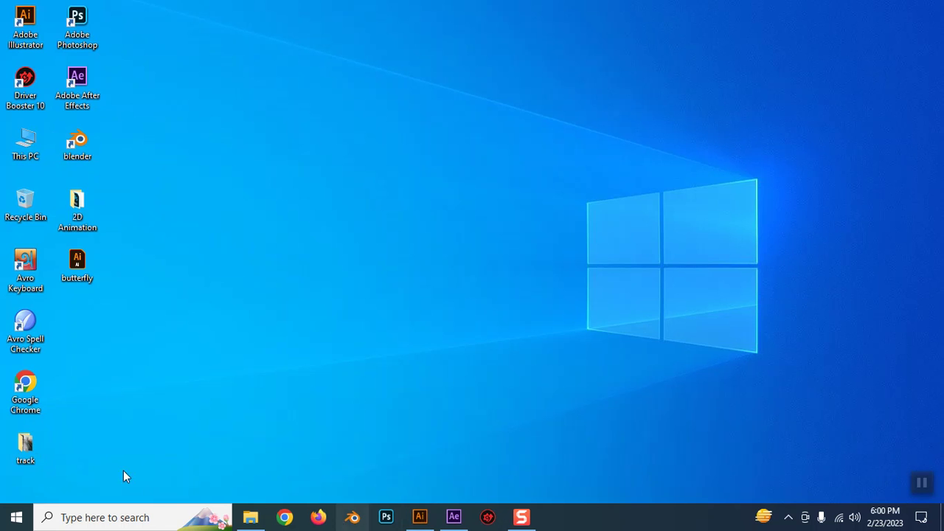
Step: Import butterfly-png-13 from the track folder into the After Effects Project panel
{"action": "left_click", "coordinate": [249, 516]}
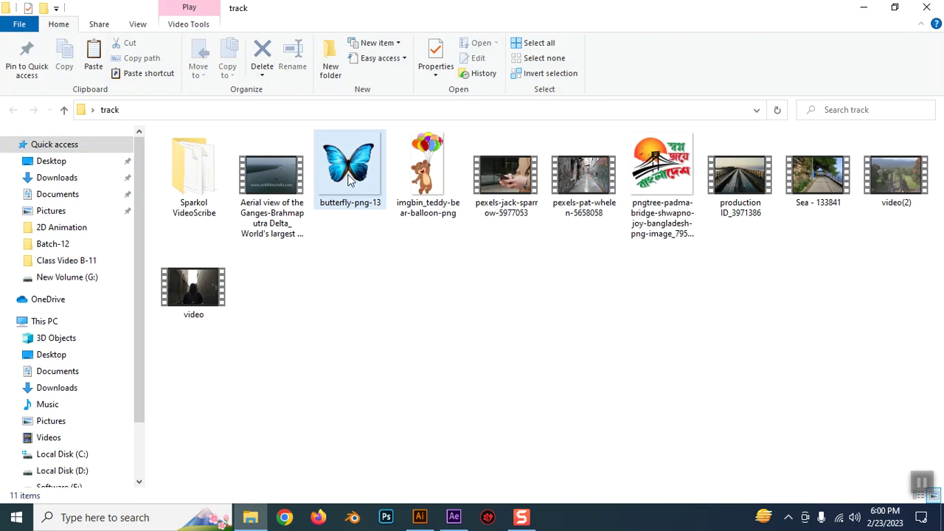
{"action": "left_click_drag", "start_coordinate": [352, 186], "coordinate": [89, 274]}
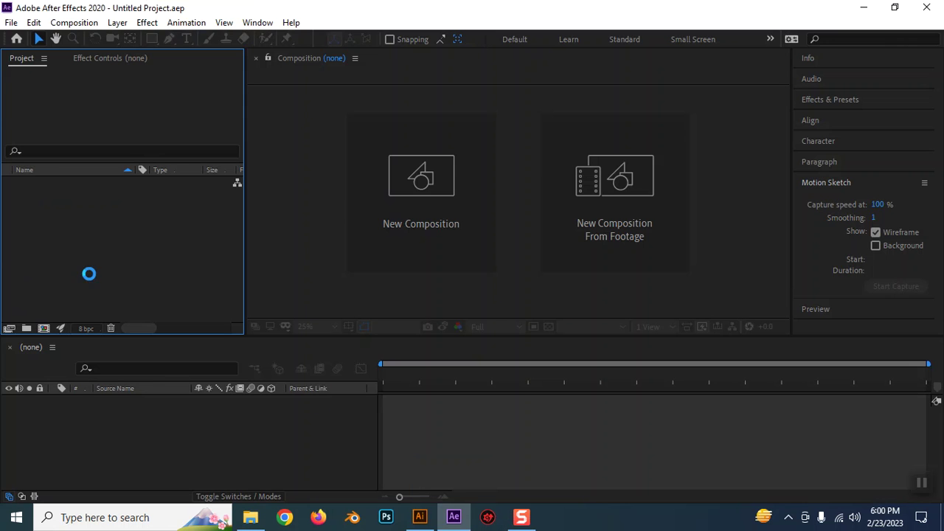
{"action": "left_click", "coordinate": [44, 329]}
Step: Create Comp 1, add the butterfly-png-13 layer and scale it to 238%
{"action": "left_click", "coordinate": [619, 450]}
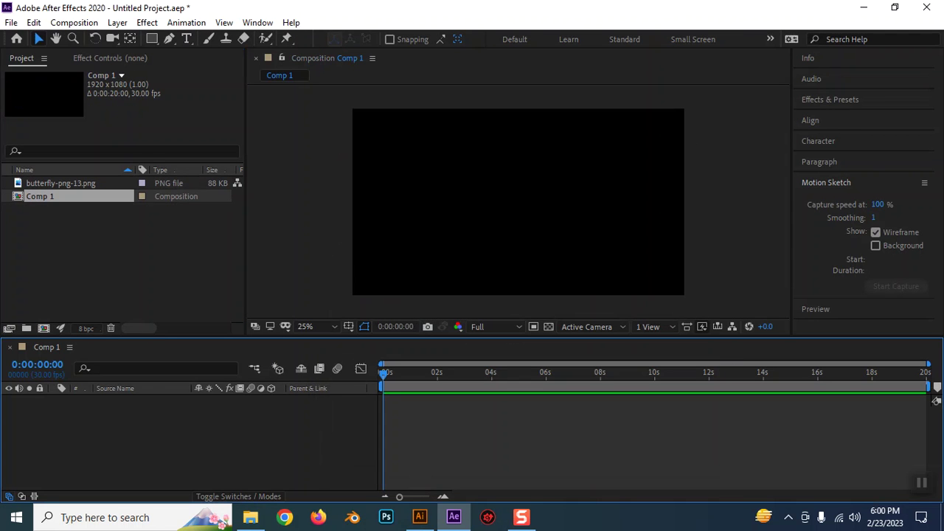
{"action": "left_click_drag", "start_coordinate": [44, 185], "coordinate": [126, 446]}
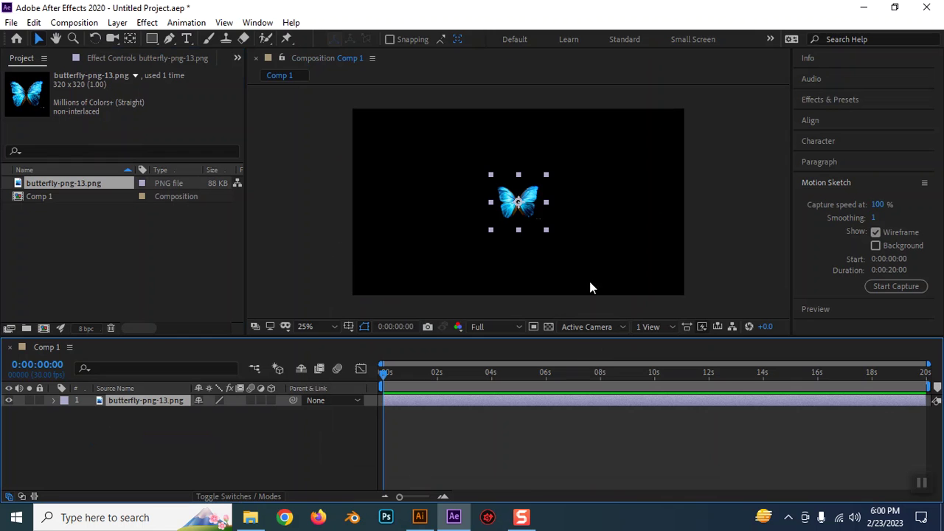
{"action": "key", "text": "s"}
{"action": "left_click_drag", "start_coordinate": [215, 412], "coordinate": [291, 411]}
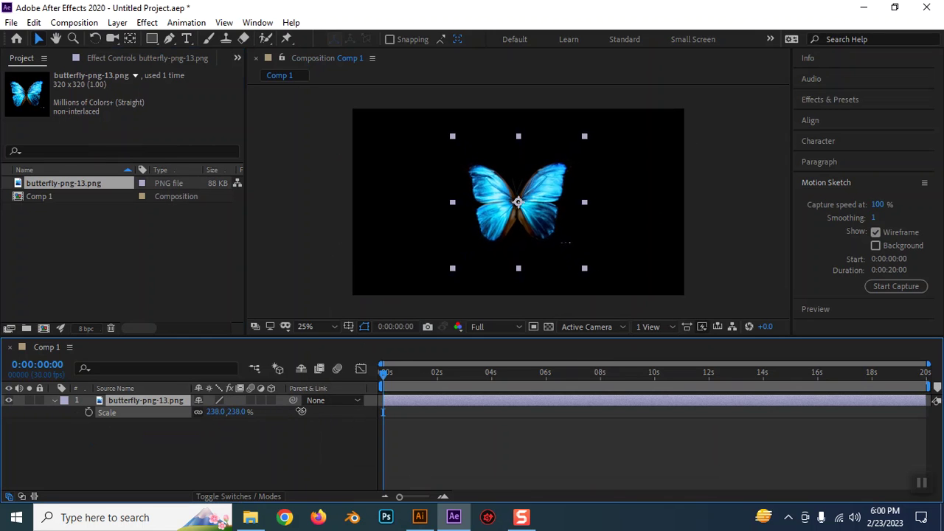
{"action": "left_click_drag", "start_coordinate": [291, 412], "coordinate": [301, 412]}
{"action": "left_click", "coordinate": [53, 401]}
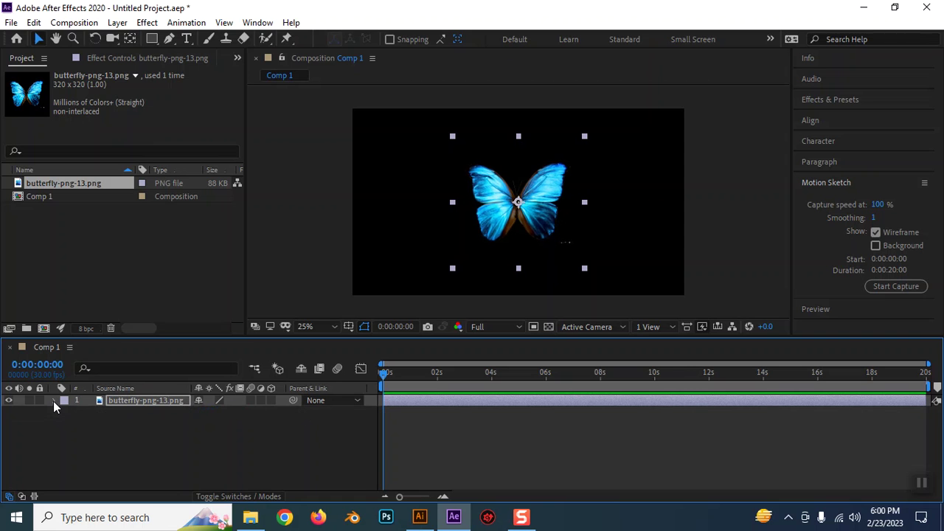
Step: Turn on Motion Sketch capture and zoom the composition view in and out on the butterfly
{"action": "left_click", "coordinate": [896, 286]}
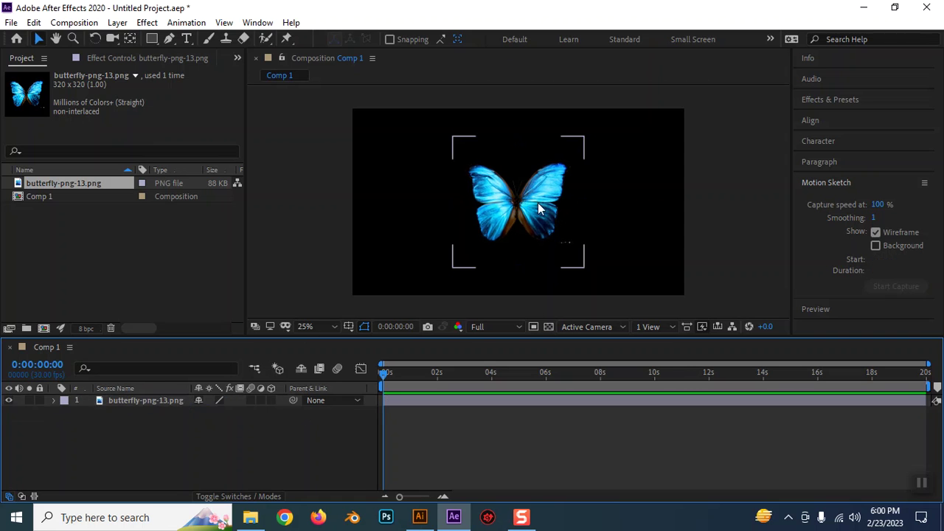
{"action": "key", "text": "period"}
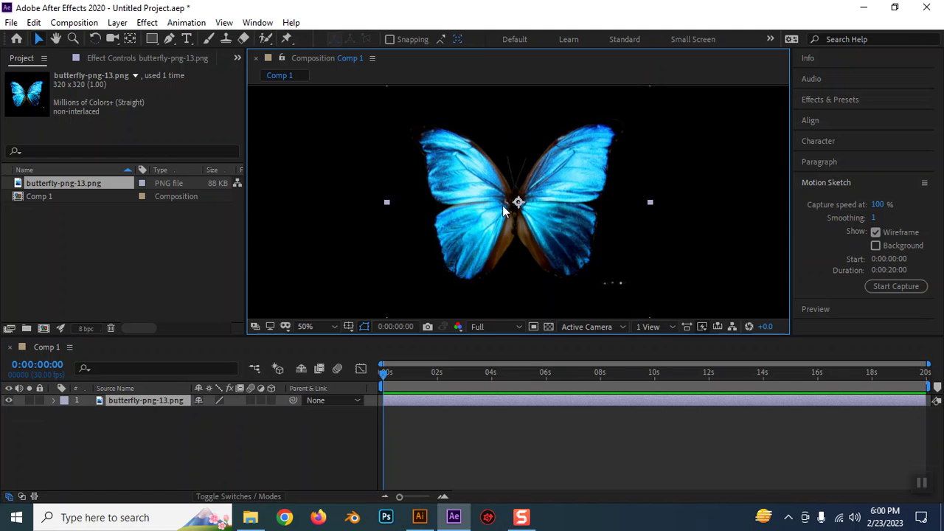
{"action": "key", "text": "comma"}
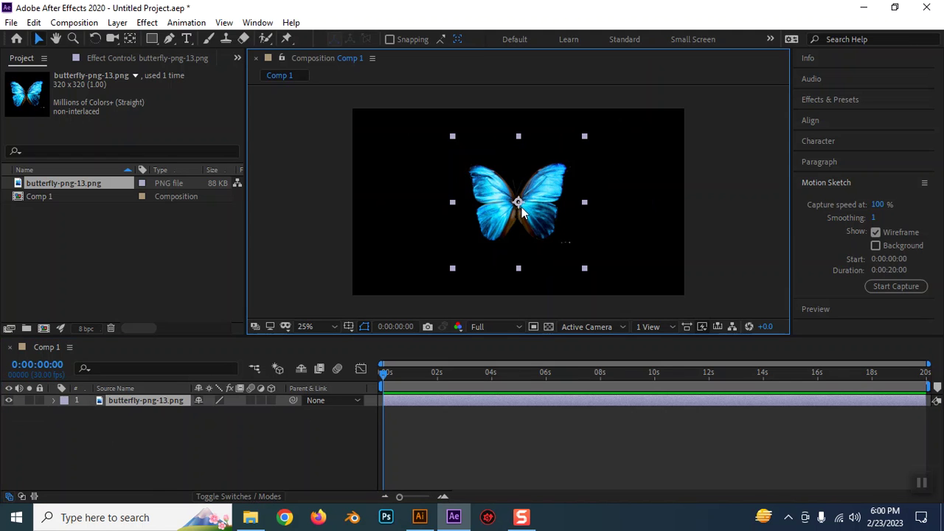
{"action": "key", "text": "period"}
{"action": "key", "text": "period"}
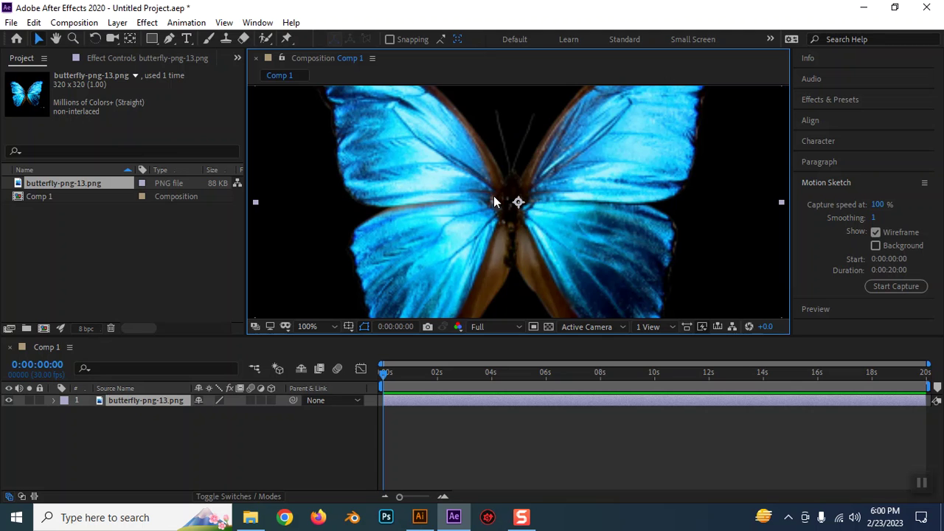
{"action": "key", "text": "comma"}
{"action": "key", "text": "comma"}
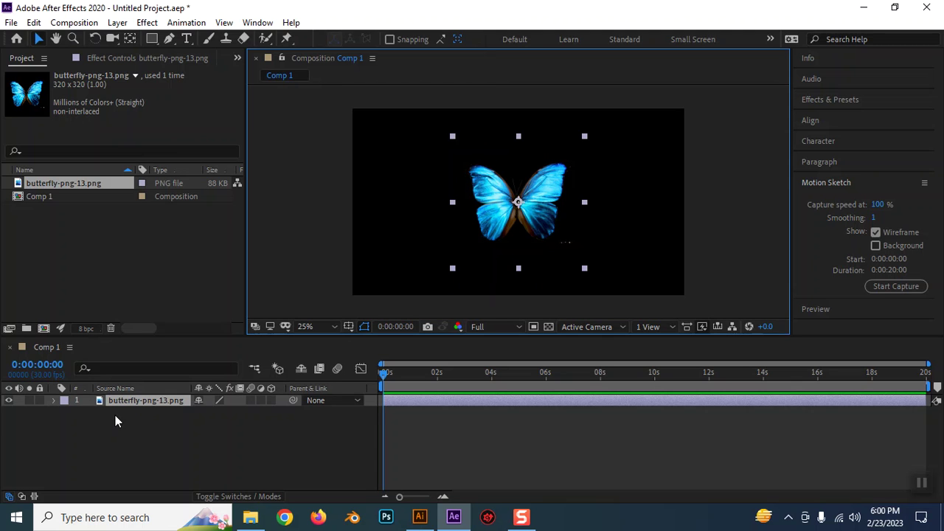
{"action": "key", "text": "s"}
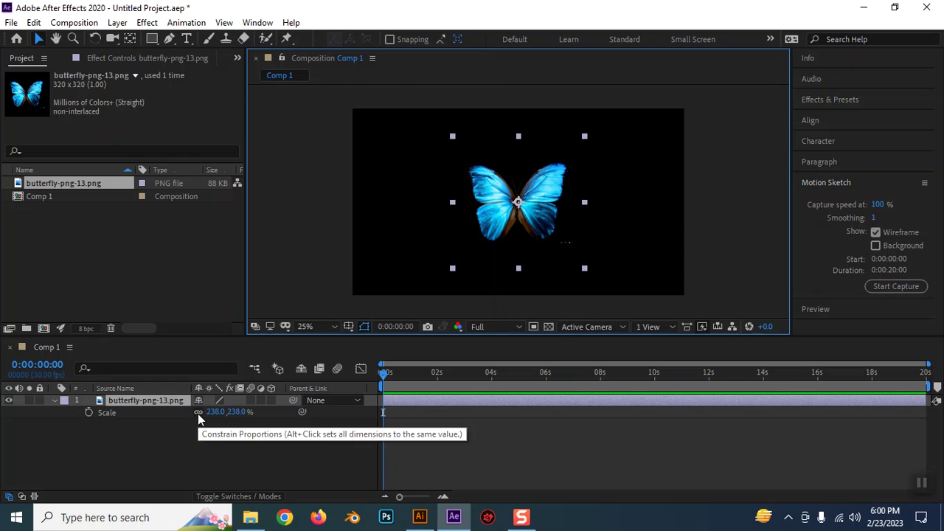
Step: Unlink Scale proportions, keyframe Scale at frame 0 and set width to 0 at frame 5
{"action": "left_click", "coordinate": [198, 414]}
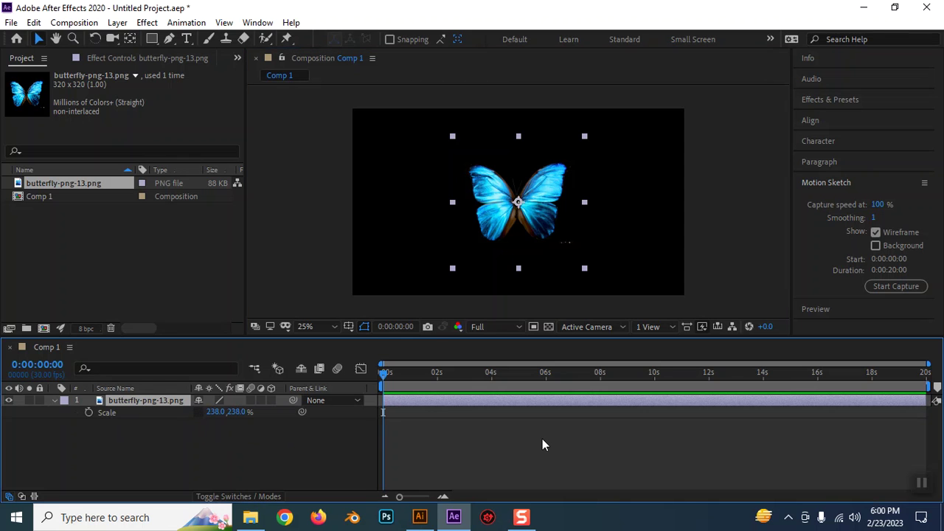
{"action": "mouse_move", "coordinate": [221, 415]}
{"action": "left_mouse_down"}
{"action": "mouse_move", "coordinate": [90, 413]}
{"action": "mouse_move", "coordinate": [141, 438]}
{"action": "mouse_move", "coordinate": [159, 459]}
{"action": "mouse_move", "coordinate": [319, 450]}
{"action": "left_mouse_up"}
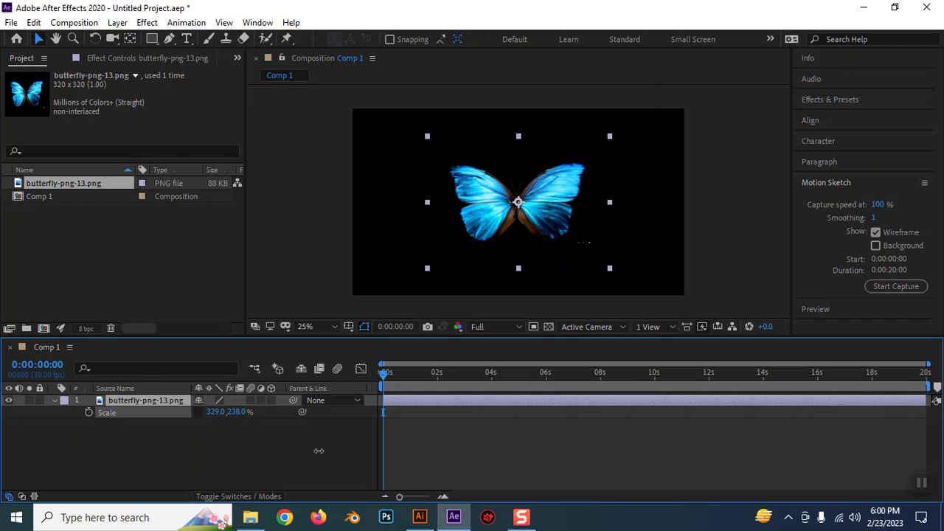
{"action": "left_click", "coordinate": [89, 413]}
{"action": "key", "text": "space"}
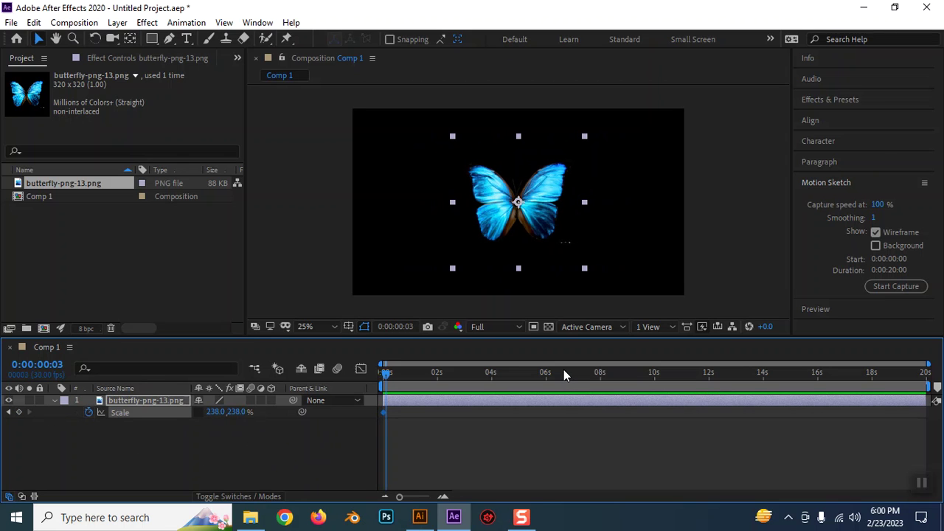
{"action": "left_click", "coordinate": [215, 412]}
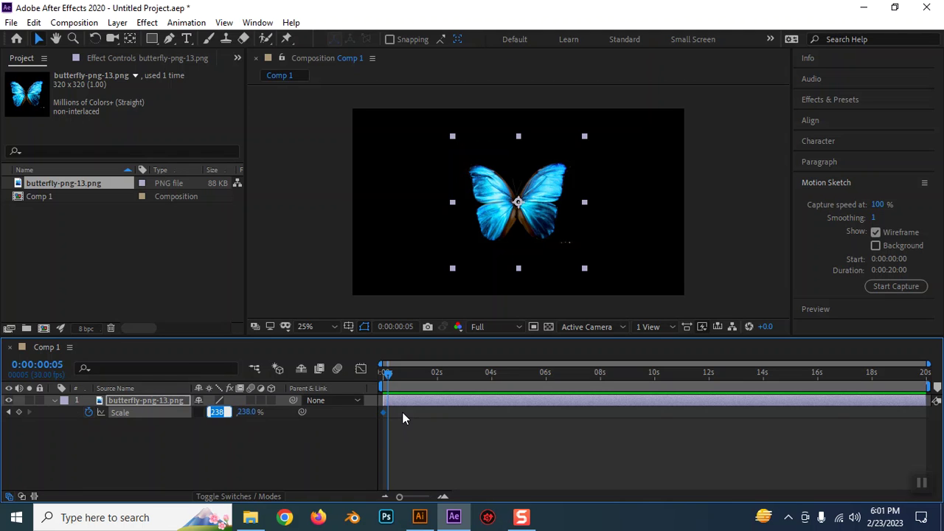
{"action": "type", "text": "0"}
{"action": "key", "text": "Return"}
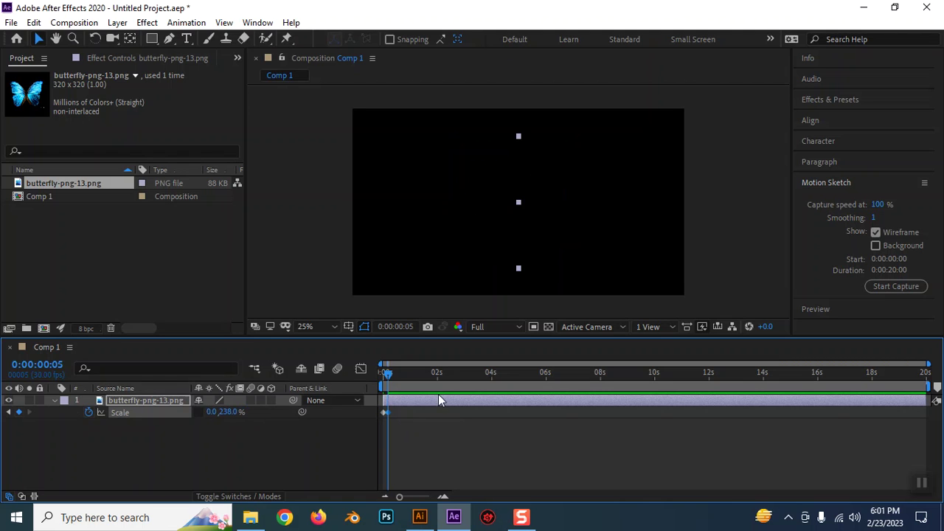
Step: Set the width back to 238% at frame 10 and preview the flapping
{"action": "key", "text": "Page_Down"}
{"action": "key", "text": "Page_Down"}
{"action": "key", "text": "Page_Down"}
{"action": "key", "text": "Page_Down"}
{"action": "key", "text": "Page_Down"}
{"action": "left_click", "coordinate": [212, 412]}
{"action": "type", "text": "238"}
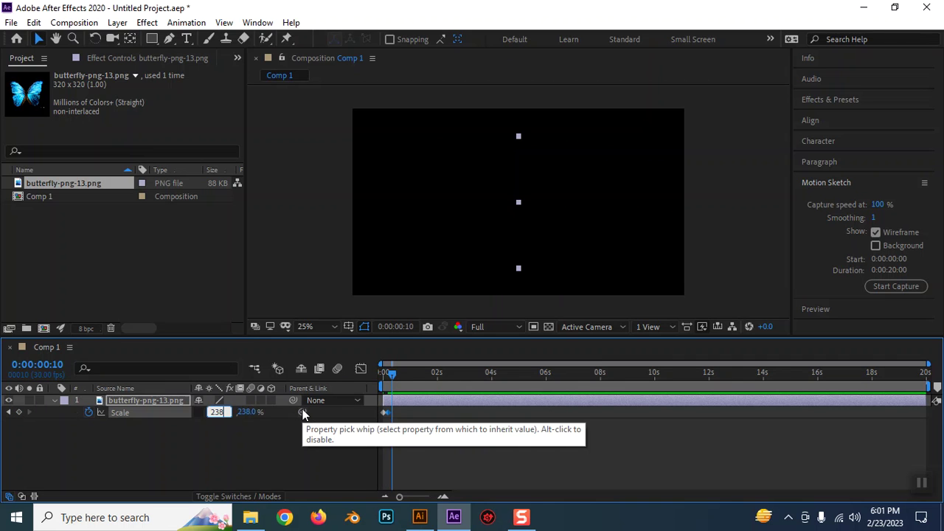
{"action": "key", "text": "Return"}
{"action": "key", "text": "Home"}
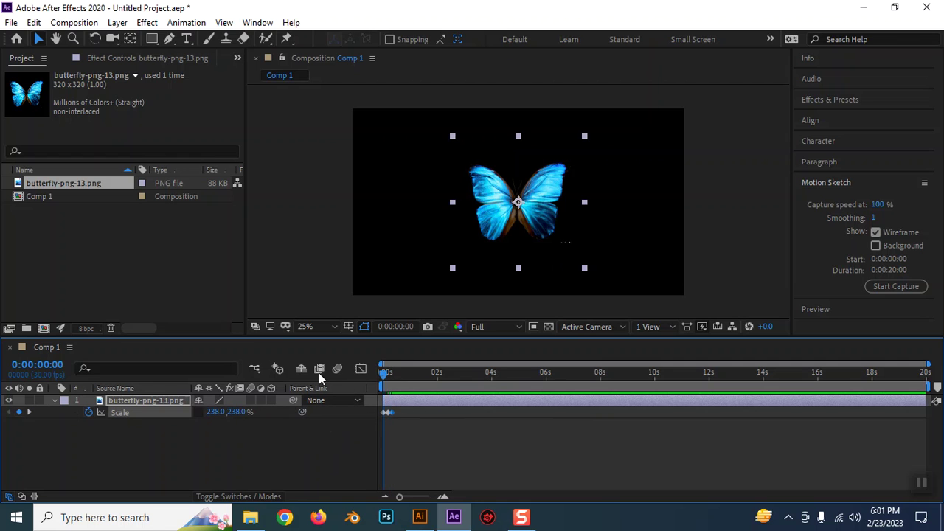
{"action": "key", "text": "space"}
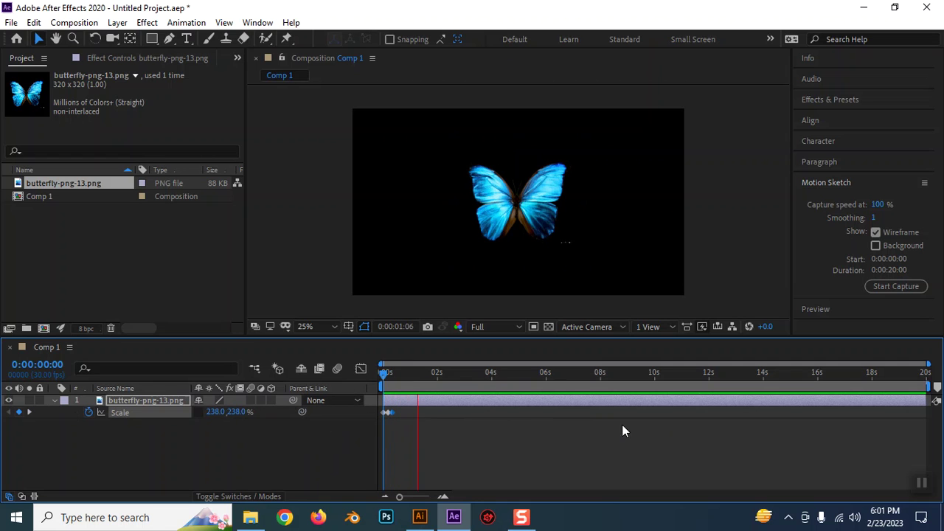
{"action": "key", "text": "space"}
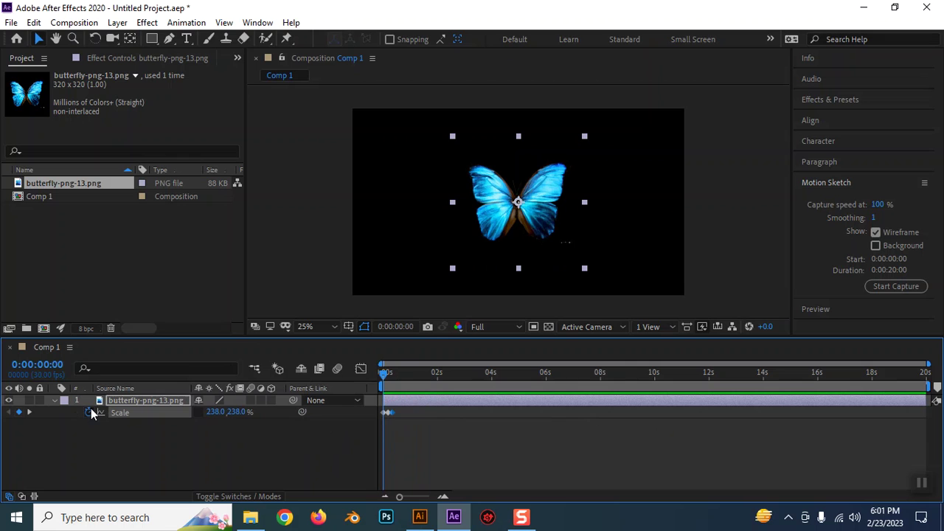
Step: Add a loopOut() expression to the butterfly's Scale and preview the repeating flap
{"action": "left_click", "coordinate": [90, 413], "text": "alt"}
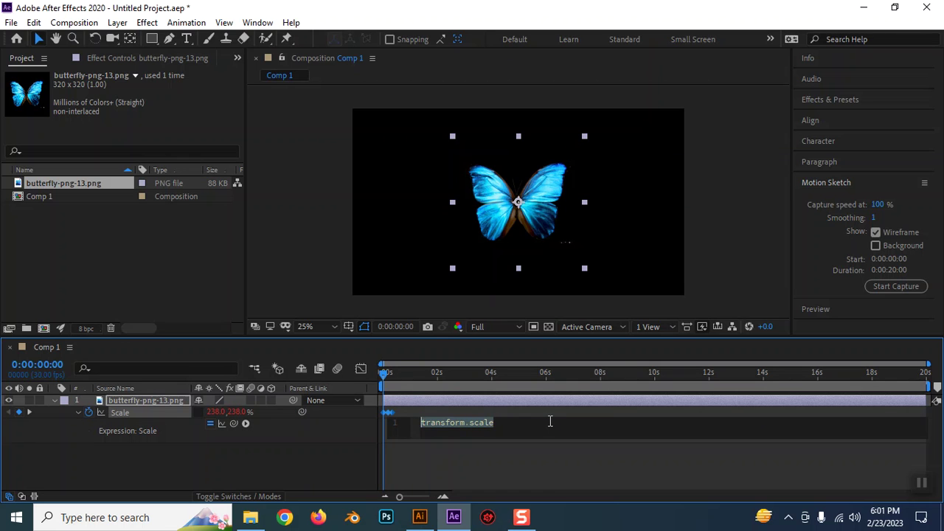
{"action": "type", "text": "loop"}
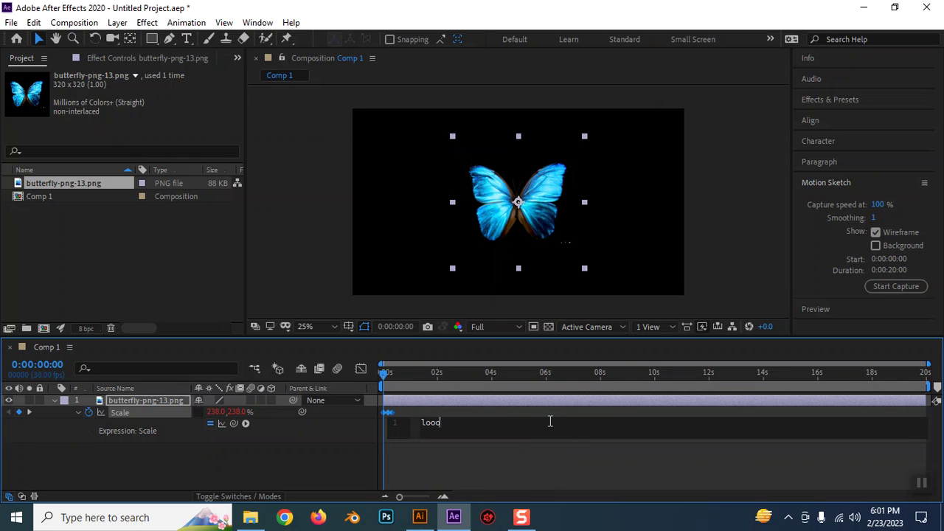
{"action": "key", "text": "BackSpace"}
{"action": "key", "text": "BackSpace"}
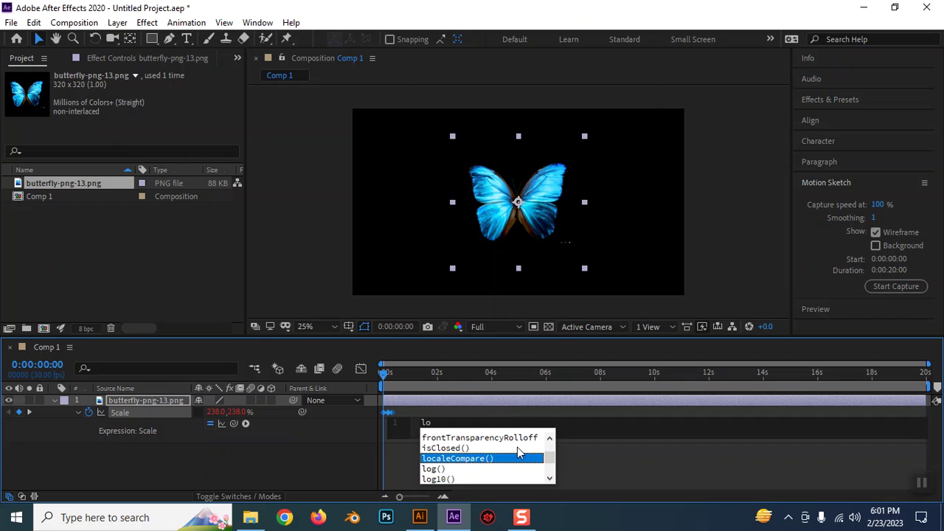
{"action": "type", "text": "op"}
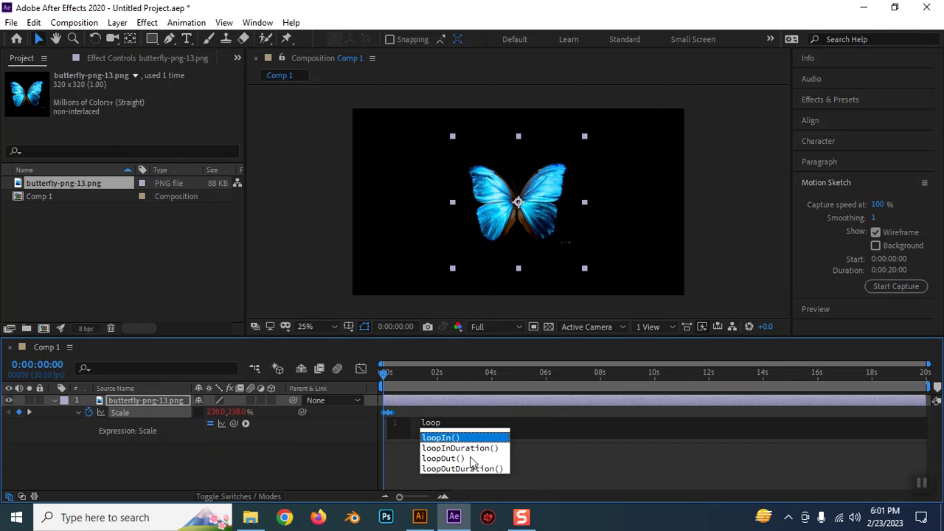
{"action": "left_click", "coordinate": [463, 459]}
{"action": "left_click", "coordinate": [744, 235]}
{"action": "left_click", "coordinate": [291, 372]}
{"action": "key", "text": "space"}
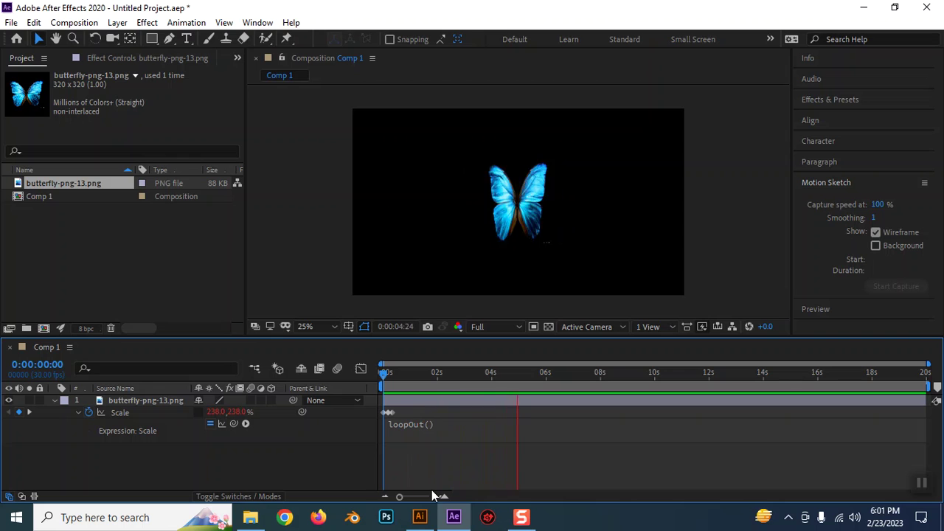
{"action": "key", "text": "space"}
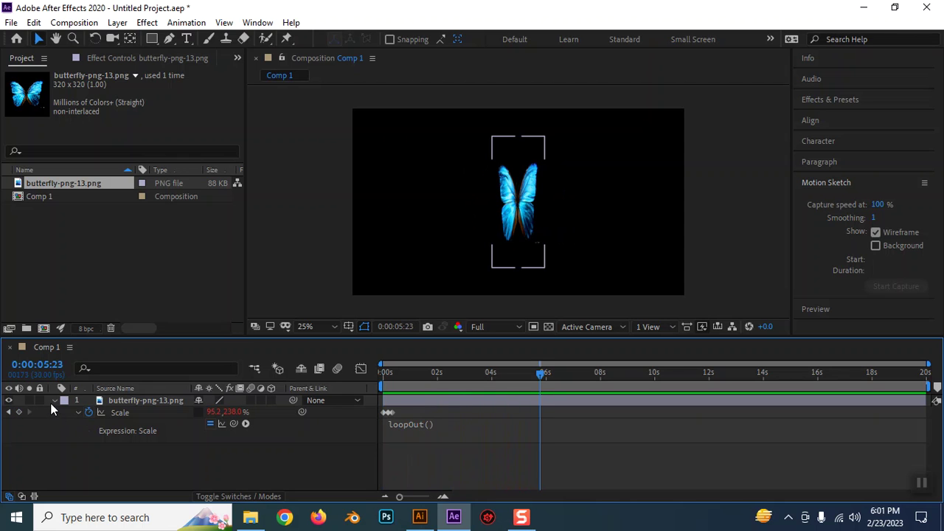
Step: Collapse the butterfly layer, return the current time to the start and open a new Chrome tab
{"action": "left_click", "coordinate": [52, 401]}
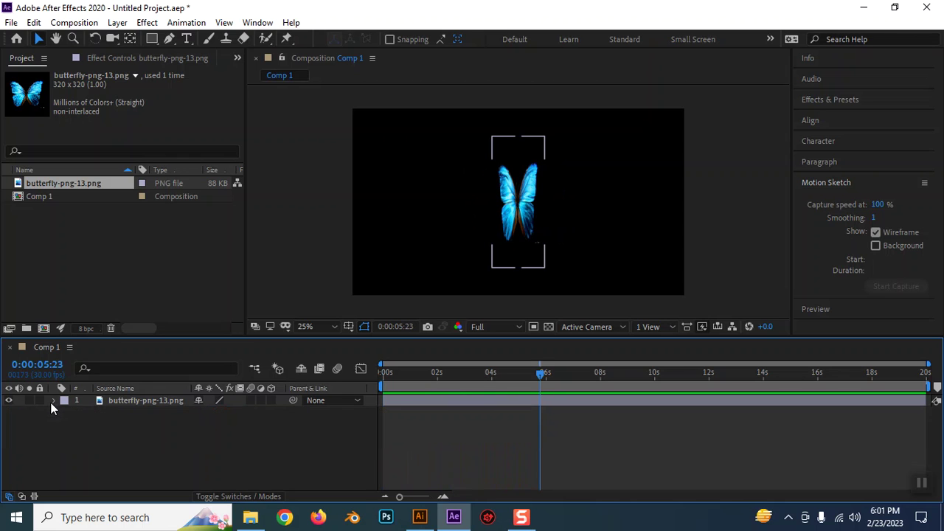
{"action": "left_click", "coordinate": [129, 401]}
{"action": "mouse_move", "coordinate": [541, 373]}
{"action": "left_mouse_down"}
{"action": "mouse_move", "coordinate": [395, 370]}
{"action": "mouse_move", "coordinate": [344, 390]}
{"action": "left_mouse_up"}
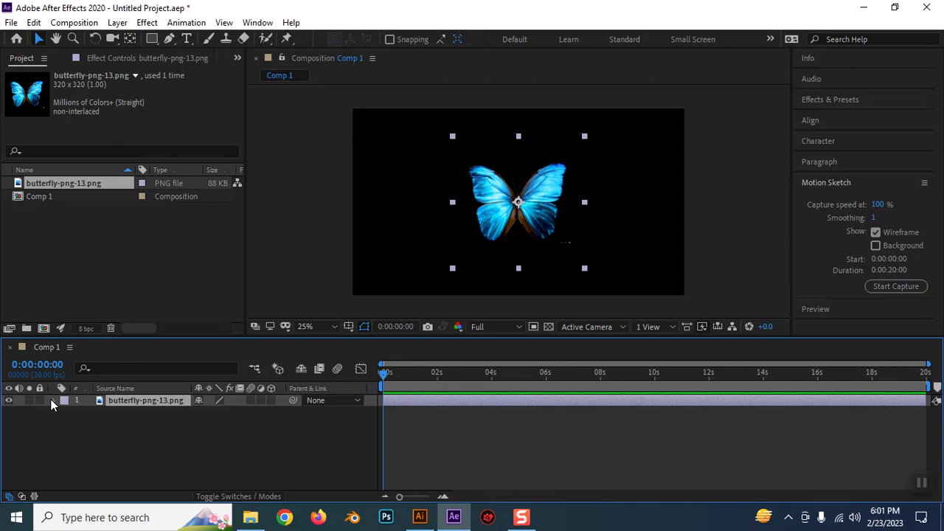
{"action": "left_click", "coordinate": [251, 517]}
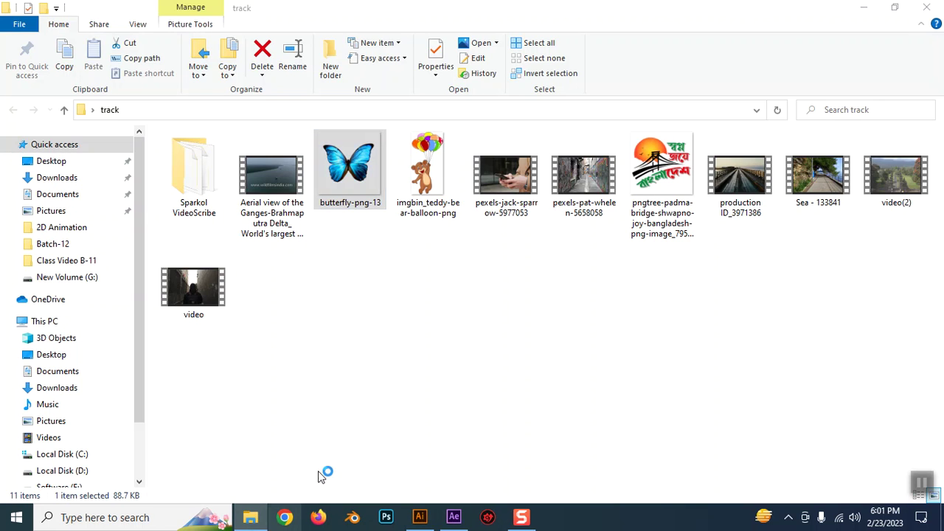
{"action": "left_click", "coordinate": [285, 517]}
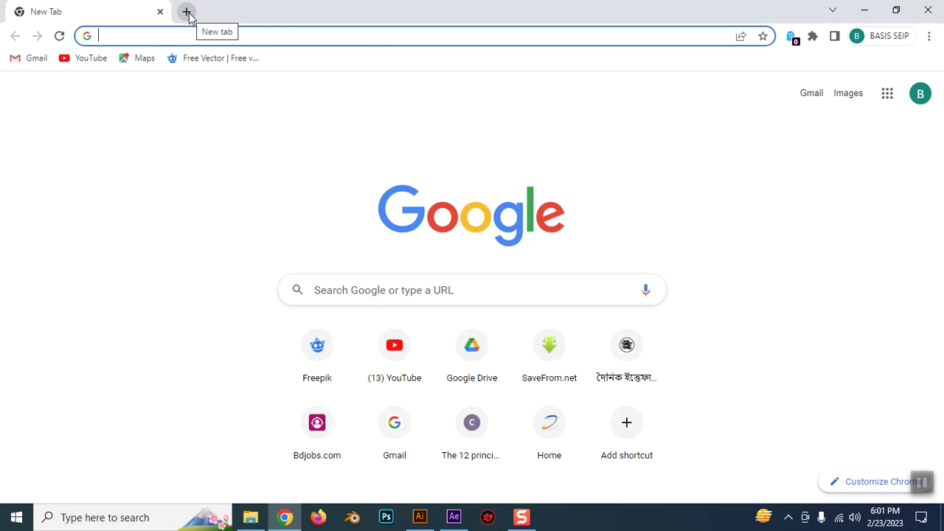
Step: Search Google Images for 'flower' and preview the sunflower field image
{"action": "left_click", "coordinate": [188, 42]}
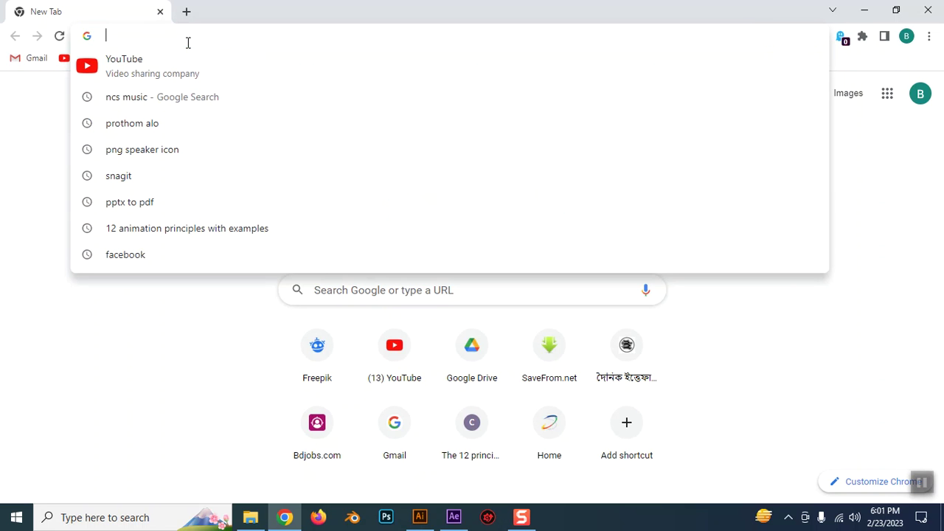
{"action": "type", "text": "flower"}
{"action": "key", "text": "Return"}
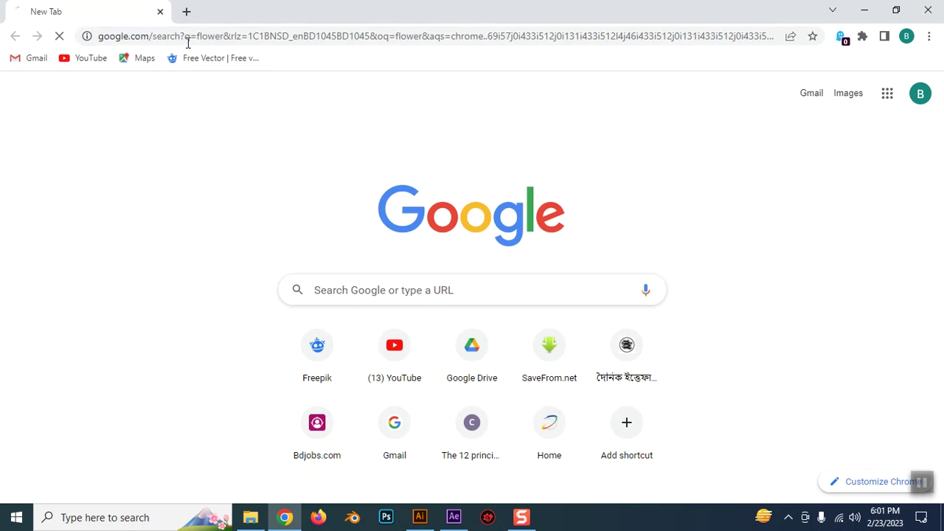
{"action": "left_click", "coordinate": [196, 147]}
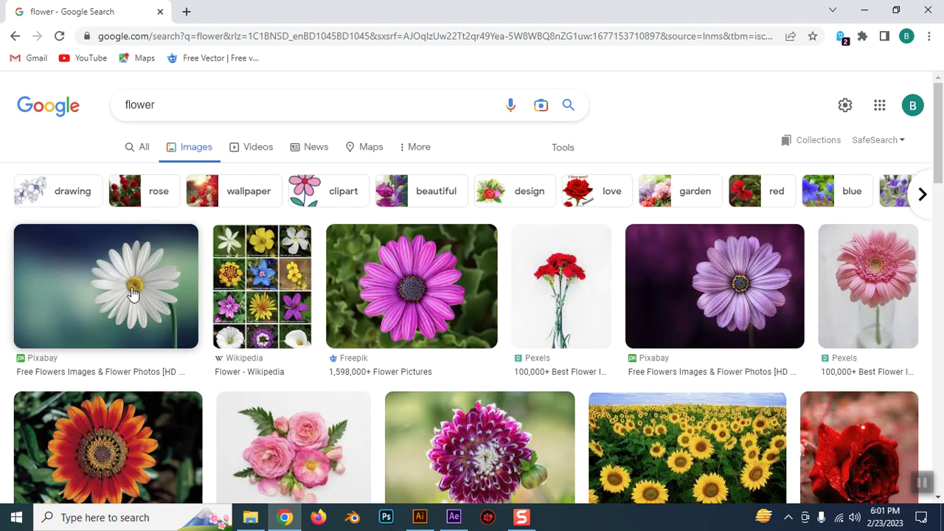
{"action": "scroll", "coordinate": [521, 329], "scroll_direction": "down", "scroll_amount": 1}
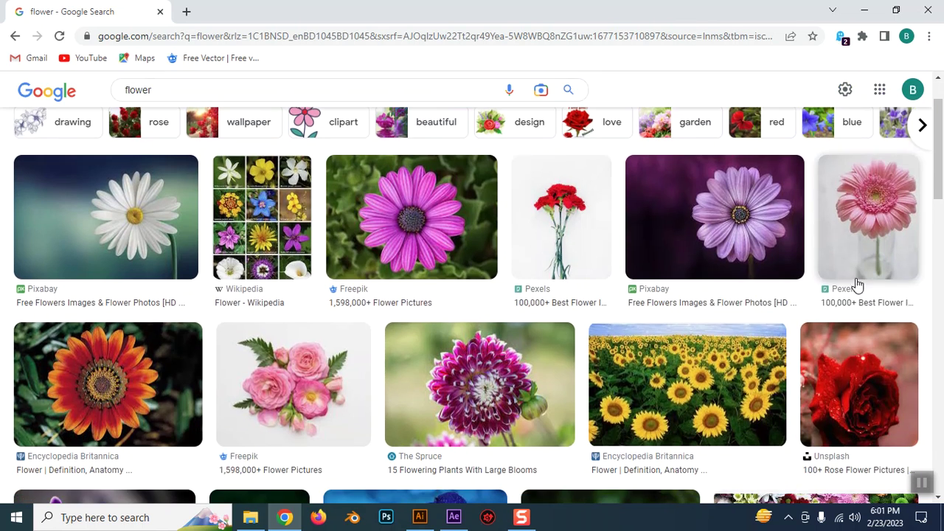
{"action": "left_click", "coordinate": [680, 391]}
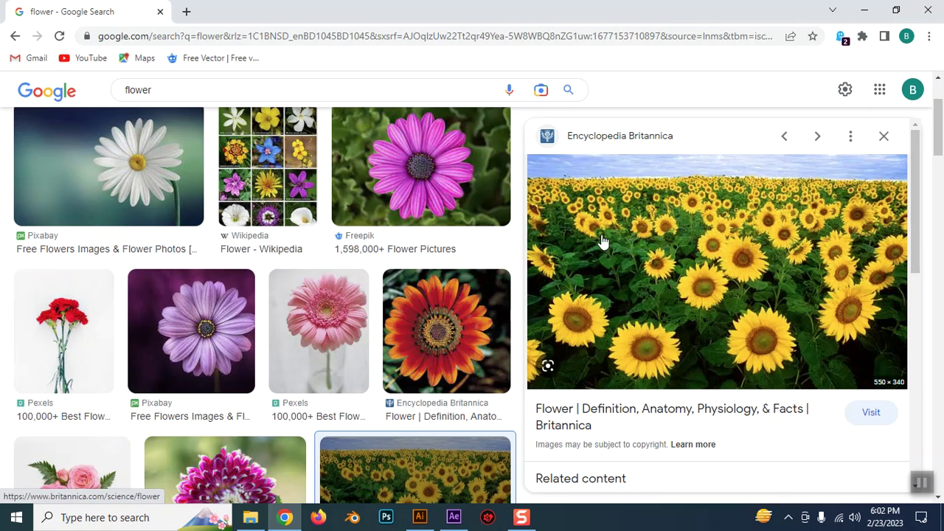
Step: Cancel saving the sunflower image and save the white daisy photo to the Desktop instead
{"action": "right_click", "coordinate": [640, 218]}
{"action": "left_click", "coordinate": [701, 371]}
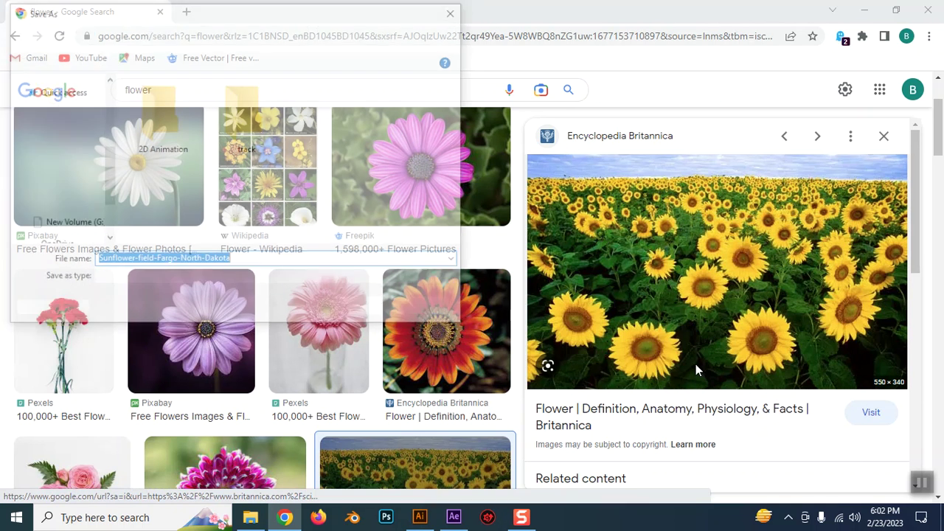
{"action": "left_click", "coordinate": [422, 310]}
{"action": "left_click", "coordinate": [125, 173]}
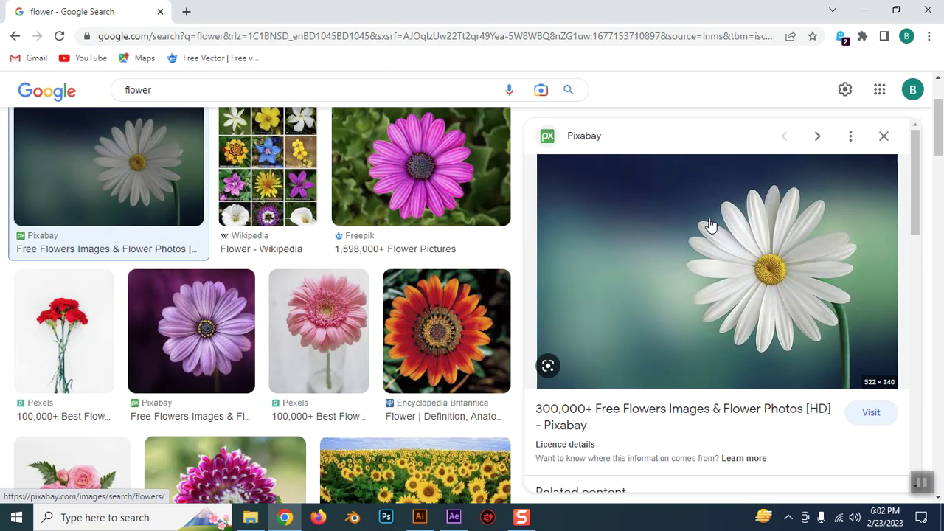
{"action": "right_click", "coordinate": [708, 206]}
{"action": "left_click", "coordinate": [755, 365]}
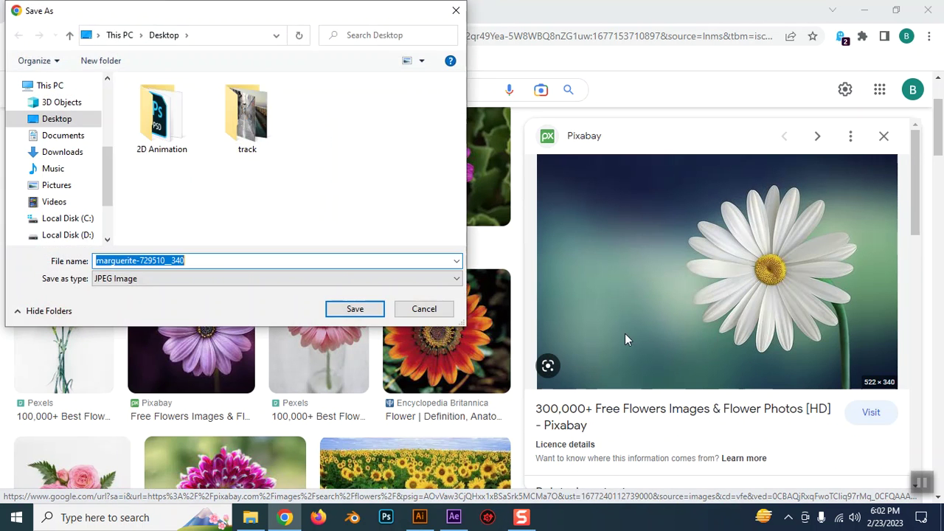
{"action": "left_click", "coordinate": [355, 310]}
Step: Show the downloaded daisy file in its folder and drag it into the After Effects project
{"action": "scroll", "coordinate": [406, 312], "scroll_direction": "down", "scroll_amount": 4}
{"action": "scroll", "coordinate": [406, 311], "scroll_direction": "down", "scroll_amount": 1}
{"action": "scroll", "coordinate": [364, 322], "scroll_direction": "down", "scroll_amount": 3}
{"action": "scroll", "coordinate": [364, 322], "scroll_direction": "down", "scroll_amount": 2}
{"action": "left_click", "coordinate": [147, 484]}
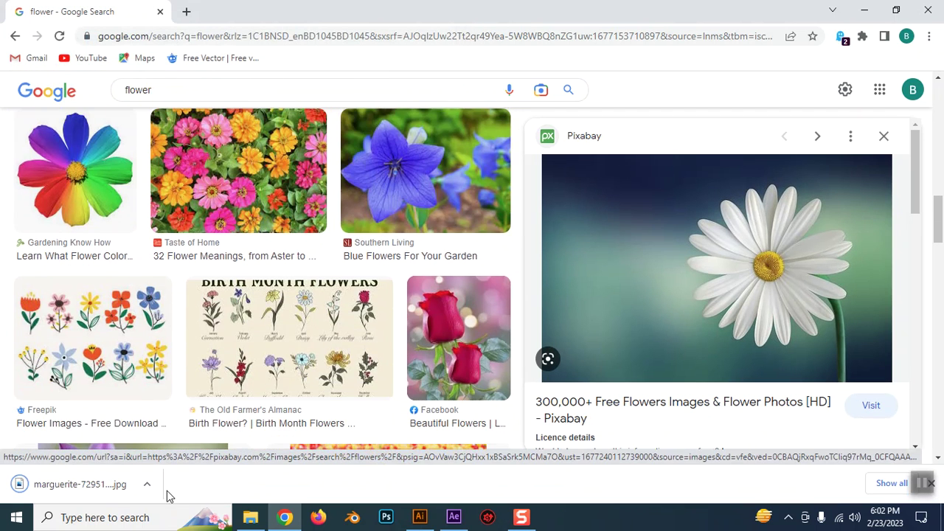
{"action": "left_click", "coordinate": [181, 436]}
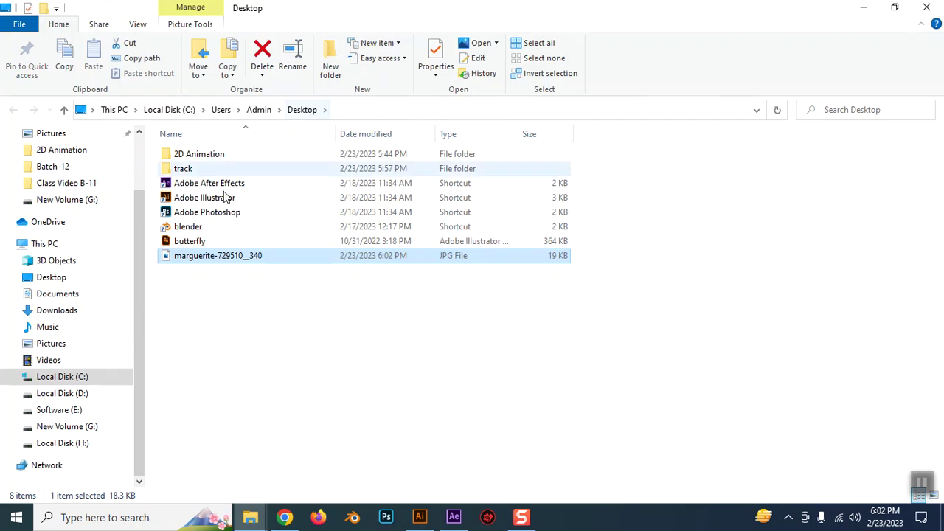
{"action": "mouse_move", "coordinate": [185, 258]}
{"action": "left_mouse_down"}
{"action": "mouse_move", "coordinate": [454, 518]}
{"action": "mouse_move", "coordinate": [104, 269]}
{"action": "left_mouse_up"}
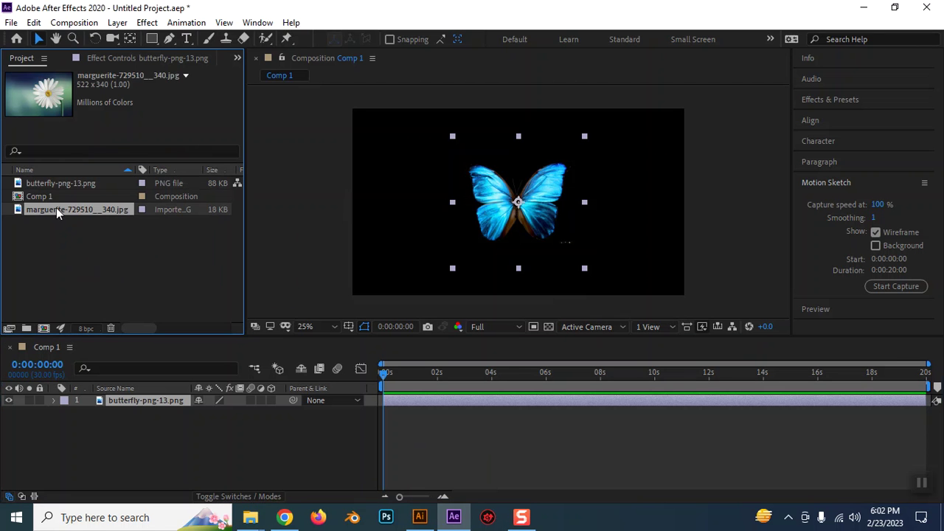
Step: Add marguerite-729510__340.jpg beneath the butterfly layer and apply Transform > Fit to Comp
{"action": "left_click_drag", "start_coordinate": [62, 224], "coordinate": [140, 444]}
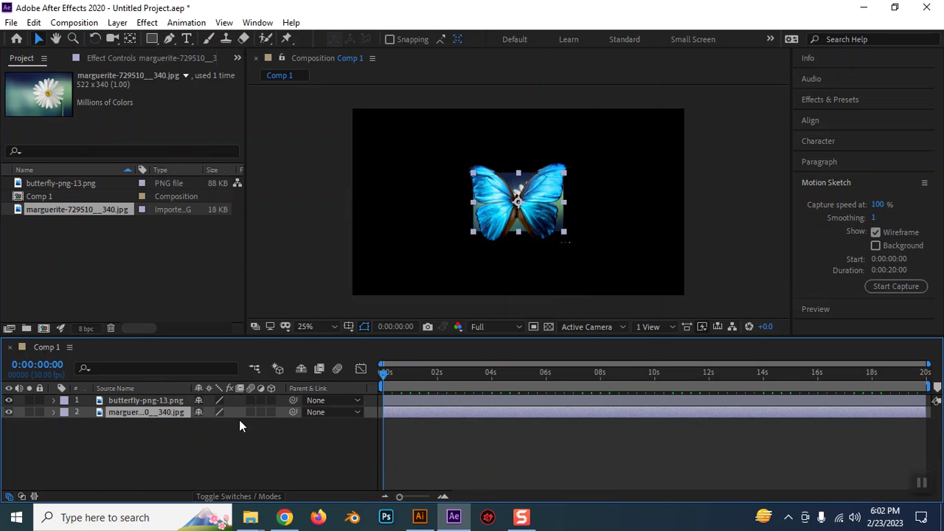
{"action": "right_click", "coordinate": [432, 421]}
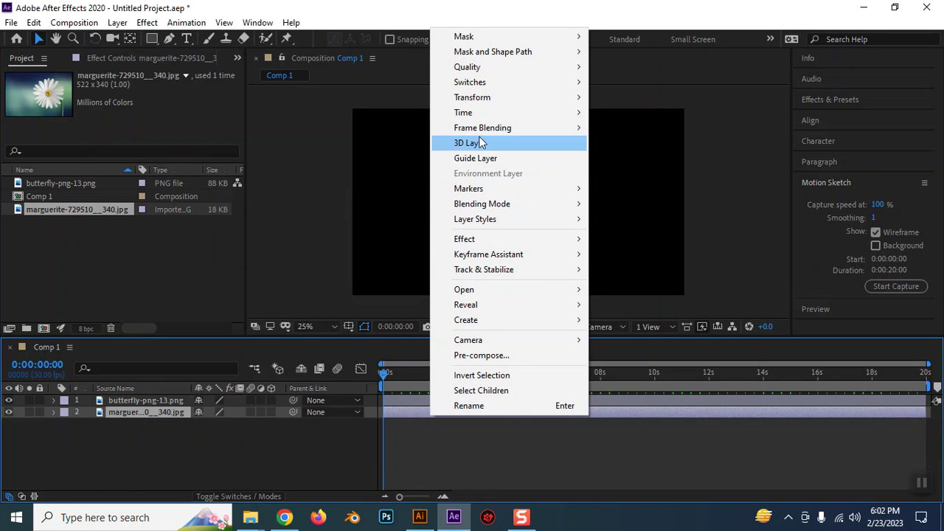
{"action": "mouse_move", "coordinate": [479, 127]}
{"action": "mouse_move", "coordinate": [474, 99]}
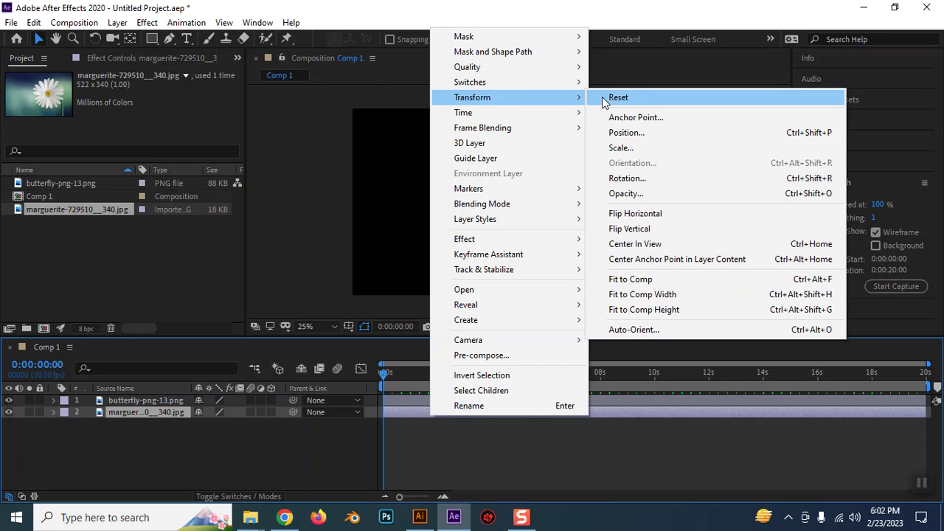
{"action": "left_click", "coordinate": [640, 285]}
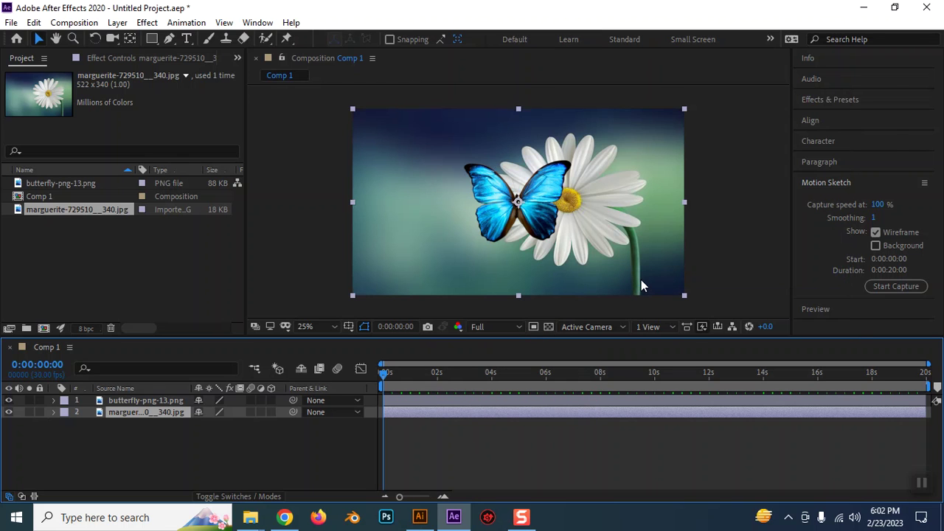
{"action": "left_click", "coordinate": [740, 208]}
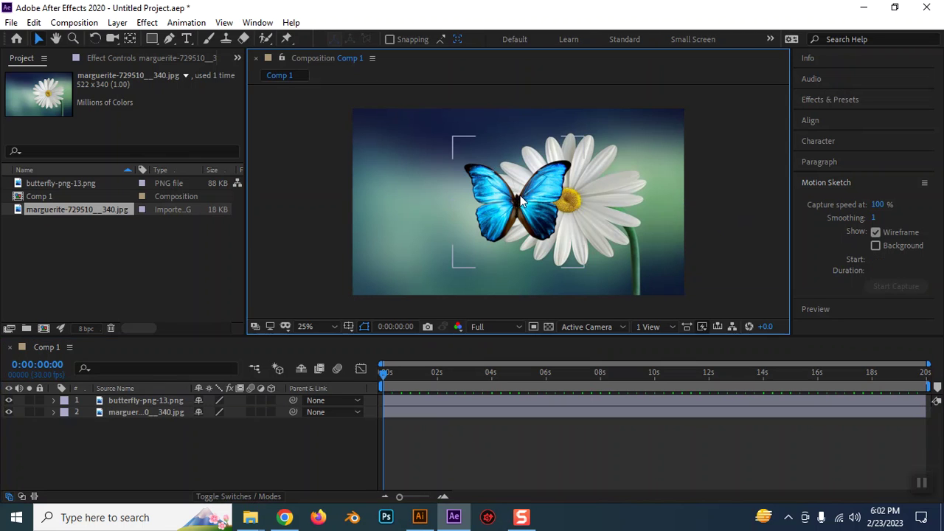
Step: Select the butterfly and try narrowing its width to 208%, then undo
{"action": "left_click", "coordinate": [545, 221]}
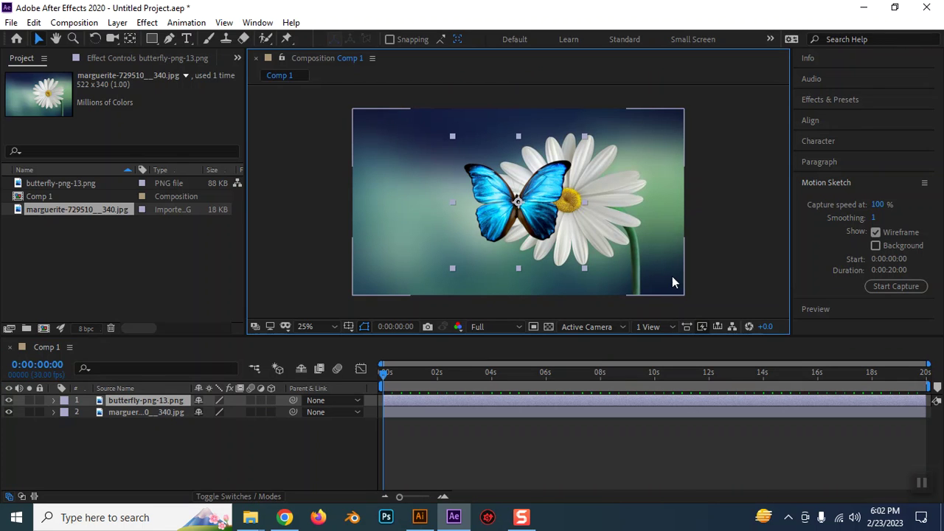
{"action": "left_click", "coordinate": [54, 399]}
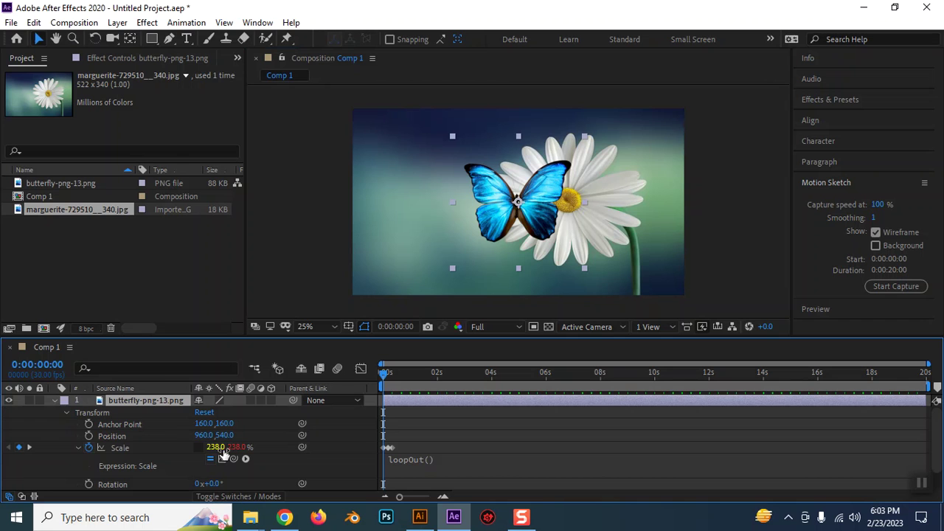
{"action": "left_click_drag", "start_coordinate": [215, 446], "coordinate": [207, 459]}
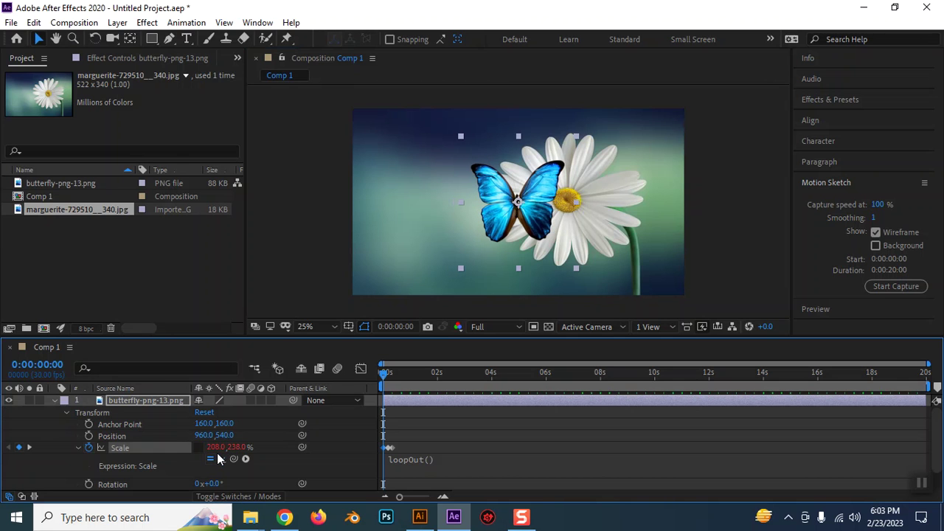
{"action": "key", "text": "ctrl+z"}
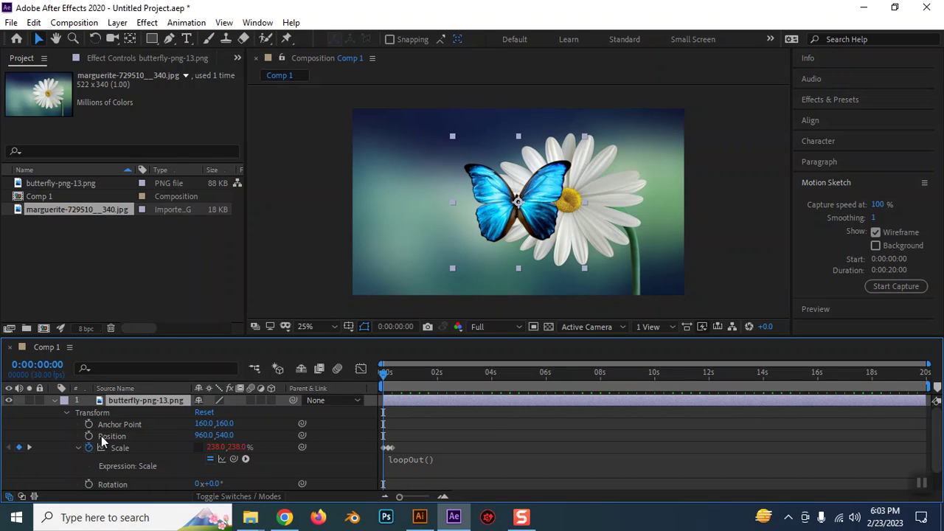
Step: Drag the butterfly left of the daisy and slightly lower, then deselect it
{"action": "left_click", "coordinate": [55, 401]}
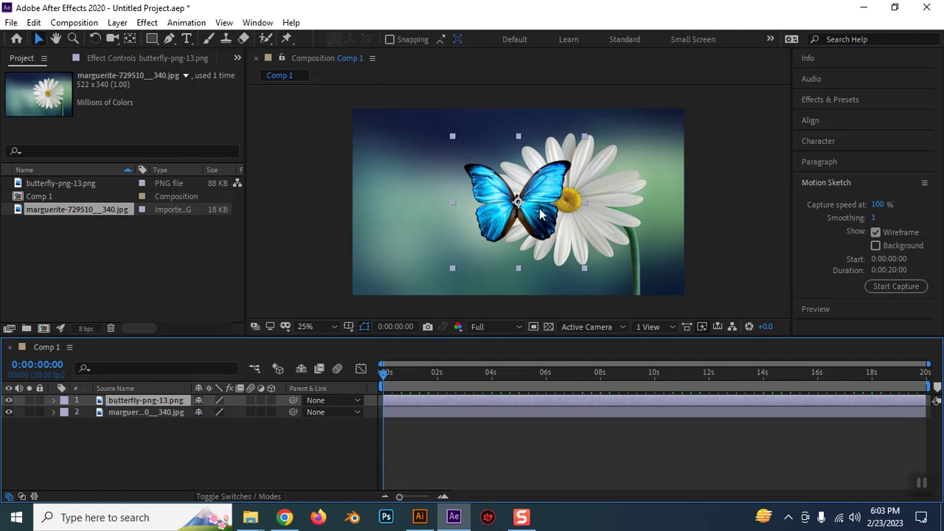
{"action": "left_click_drag", "start_coordinate": [541, 213], "coordinate": [477, 226]}
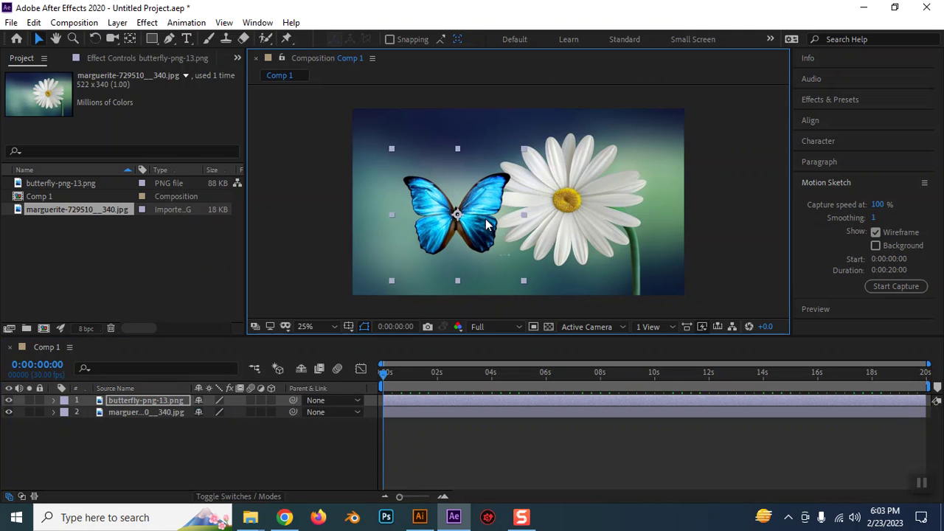
{"action": "mouse_move", "coordinate": [467, 219]}
{"action": "left_mouse_down"}
{"action": "mouse_move", "coordinate": [466, 242]}
{"action": "mouse_move", "coordinate": [453, 219]}
{"action": "left_mouse_up"}
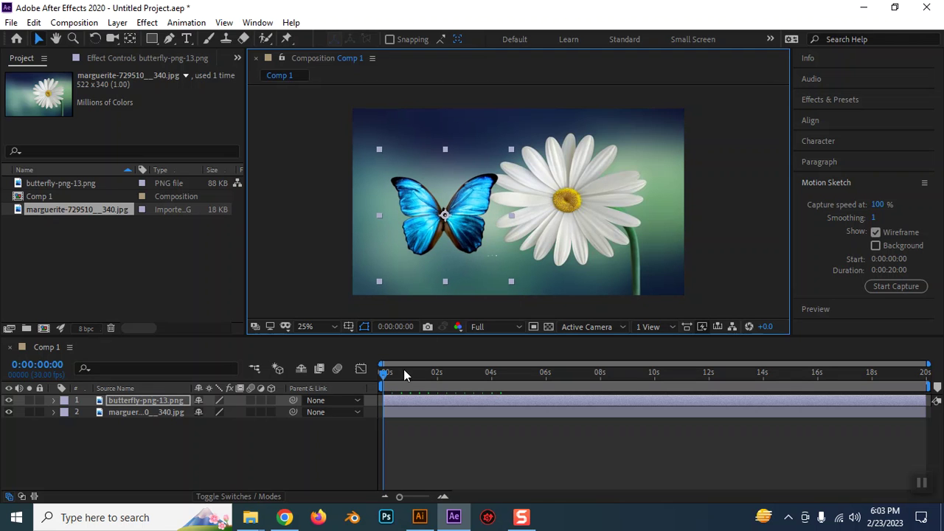
{"action": "left_click", "coordinate": [217, 455]}
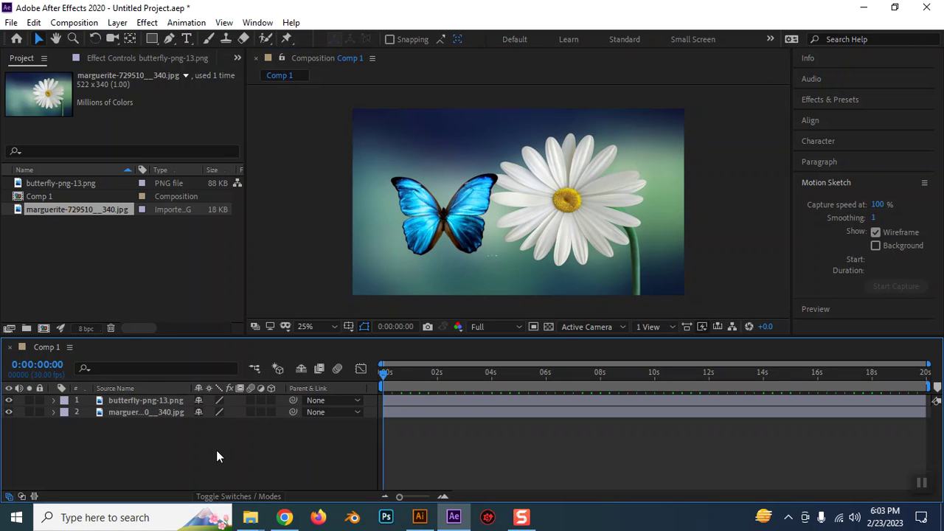
Step: Add Null 1, parent the butterfly to it, and scale the null down to 56%
{"action": "left_click", "coordinate": [118, 22]}
{"action": "mouse_move", "coordinate": [144, 38]}
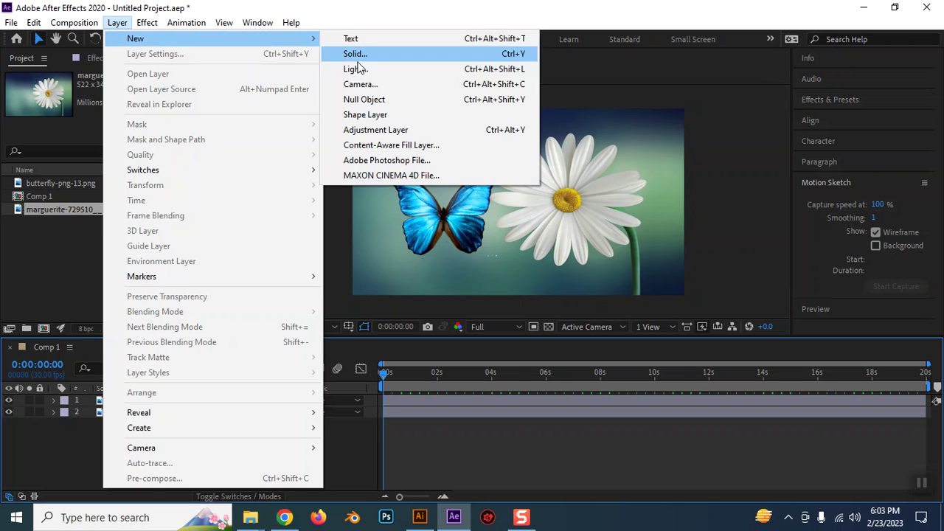
{"action": "left_click", "coordinate": [364, 99]}
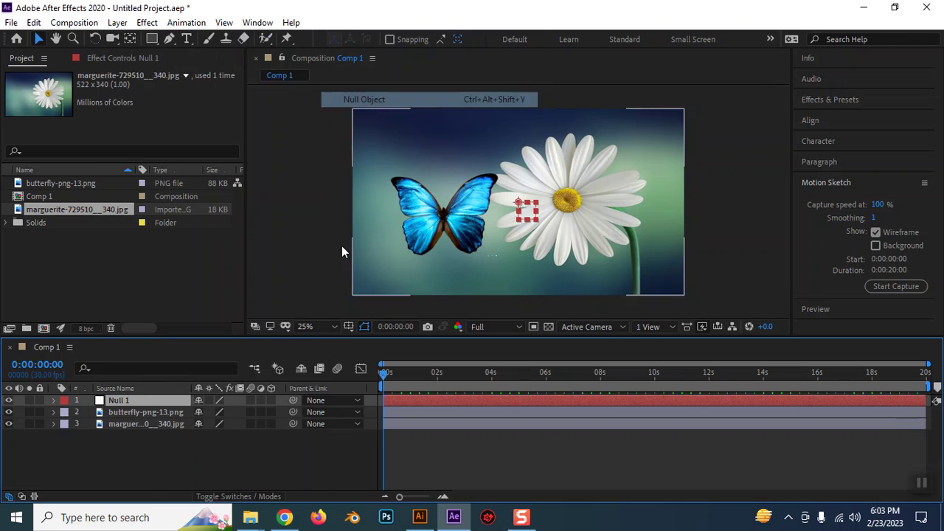
{"action": "left_click", "coordinate": [207, 412]}
{"action": "left_click_drag", "start_coordinate": [255, 412], "coordinate": [136, 402]}
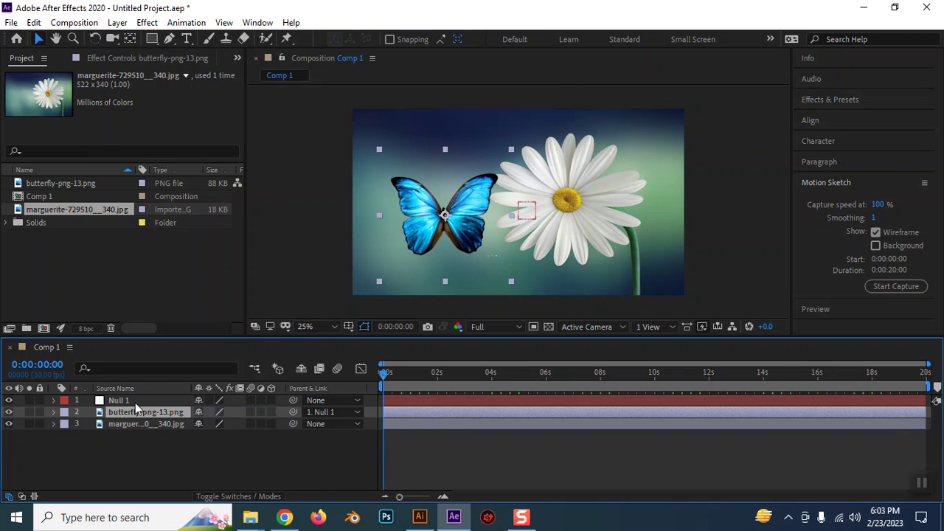
{"action": "left_click", "coordinate": [136, 402]}
{"action": "key", "text": "s"}
{"action": "left_click_drag", "start_coordinate": [226, 412], "coordinate": [194, 412]}
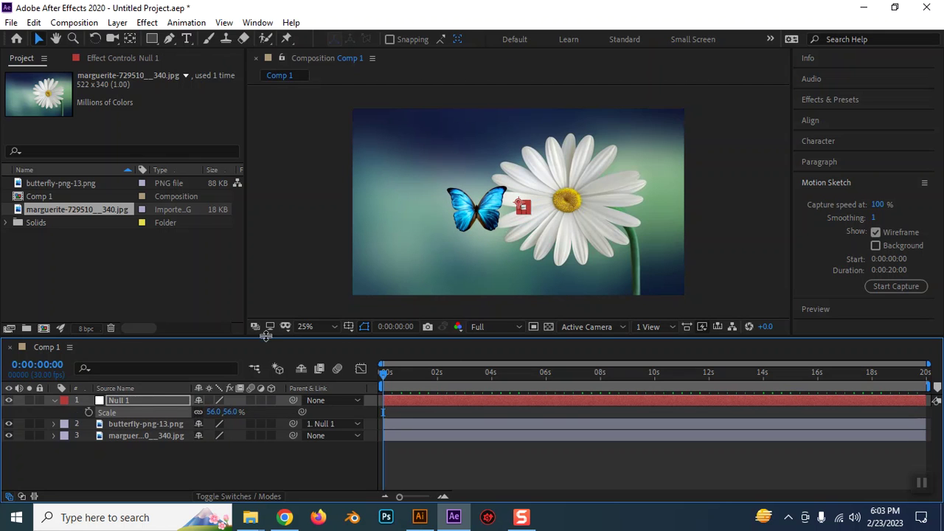
Step: Delete Null 1 and move the butterfly down to the photo's lower left
{"action": "left_click", "coordinate": [129, 435]}
{"action": "left_click", "coordinate": [129, 399]}
{"action": "key", "text": "Delete"}
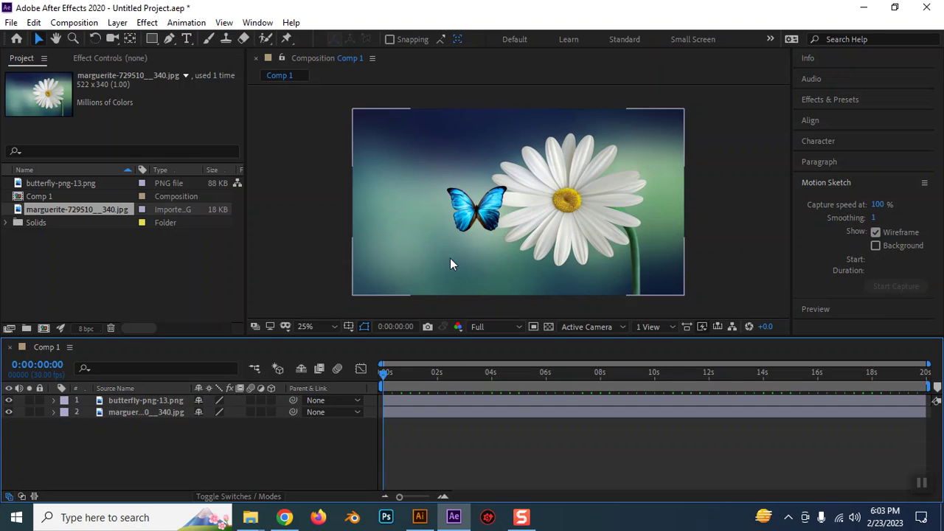
{"action": "left_click_drag", "start_coordinate": [443, 213], "coordinate": [396, 234]}
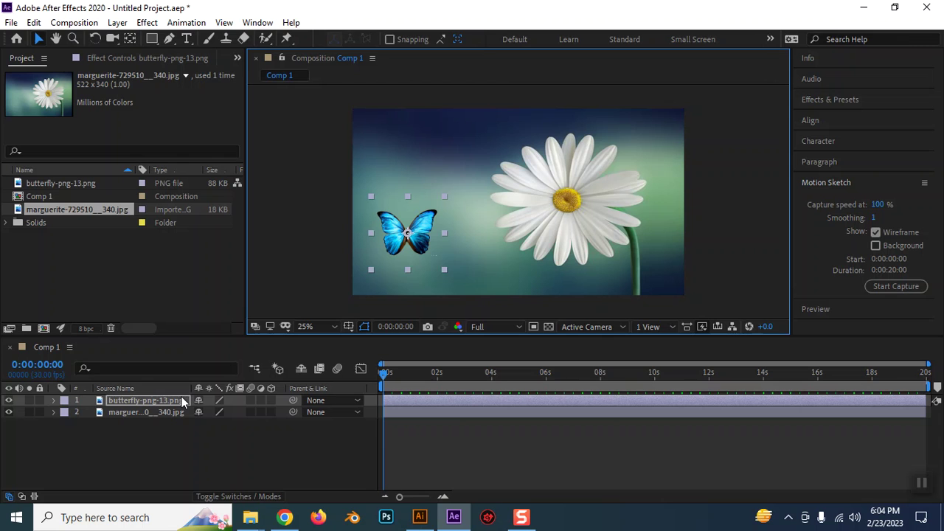
{"action": "left_click", "coordinate": [159, 447]}
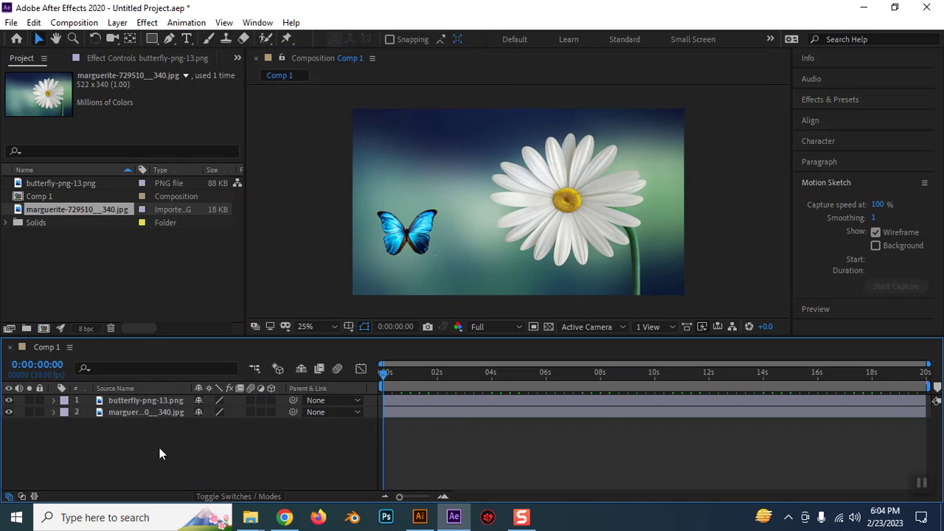
{"action": "left_click", "coordinate": [149, 400]}
{"action": "left_click_drag", "start_coordinate": [398, 249], "coordinate": [396, 262]}
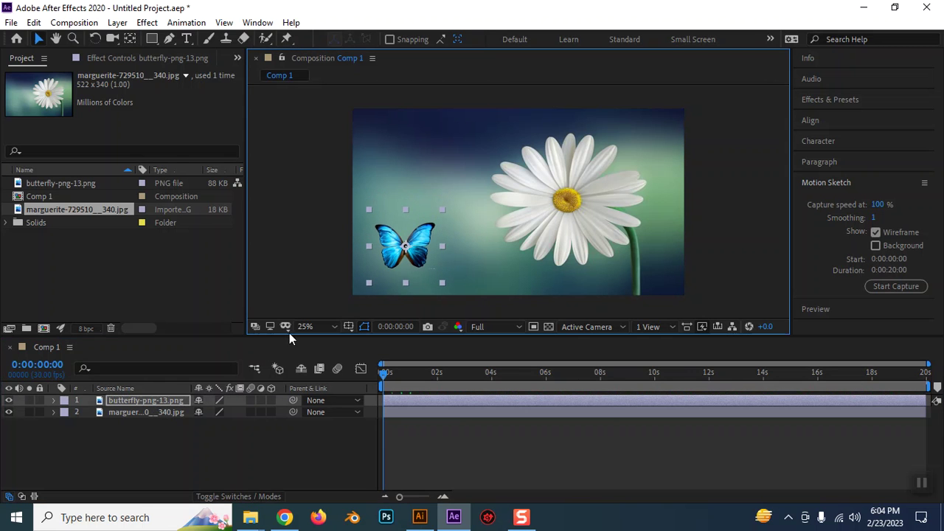
{"action": "left_click", "coordinate": [61, 444]}
{"action": "left_click", "coordinate": [117, 22]}
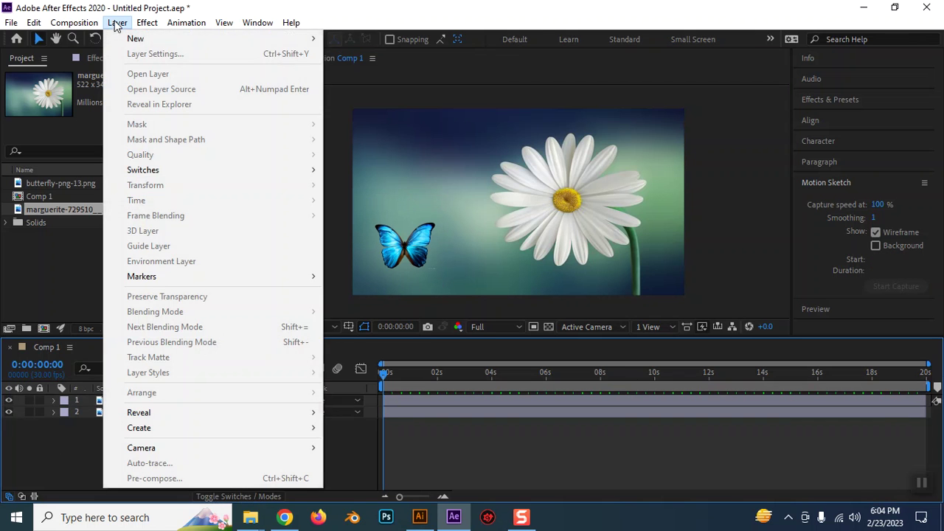
Step: Try the butterfly's horizontal scale at 105.3 and 133.3, then undo the change
{"action": "mouse_move", "coordinate": [135, 38]}
{"action": "key", "text": "Escape"}
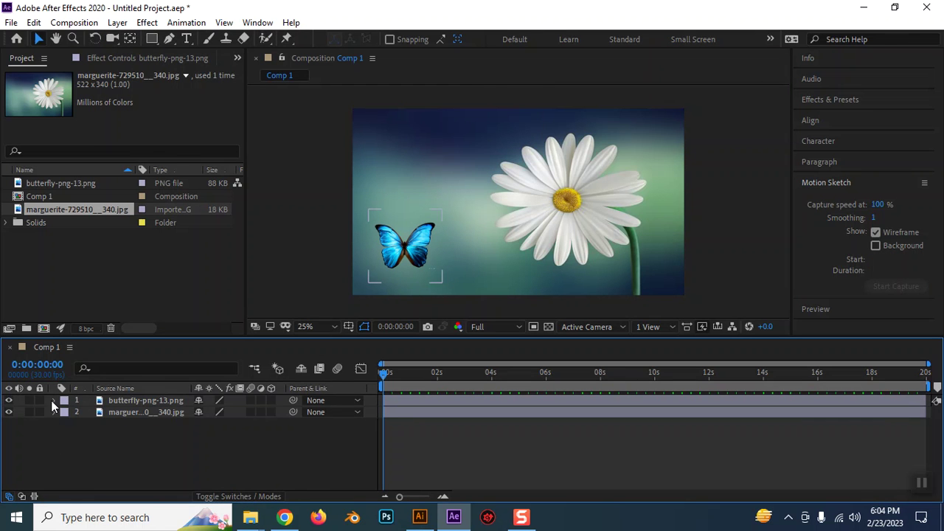
{"action": "key", "text": "e"}
{"action": "key", "text": "e"}
{"action": "left_click", "coordinate": [120, 402]}
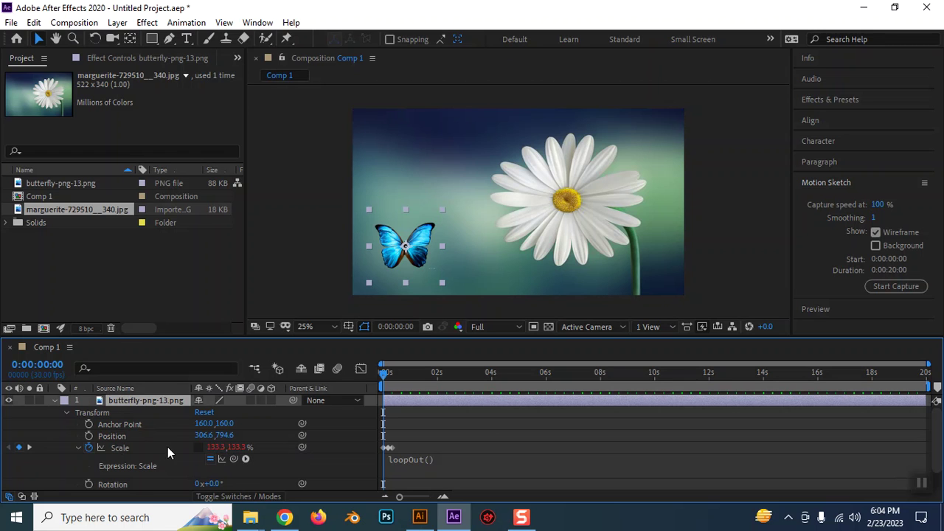
{"action": "left_click_drag", "start_coordinate": [219, 452], "coordinate": [202, 451]}
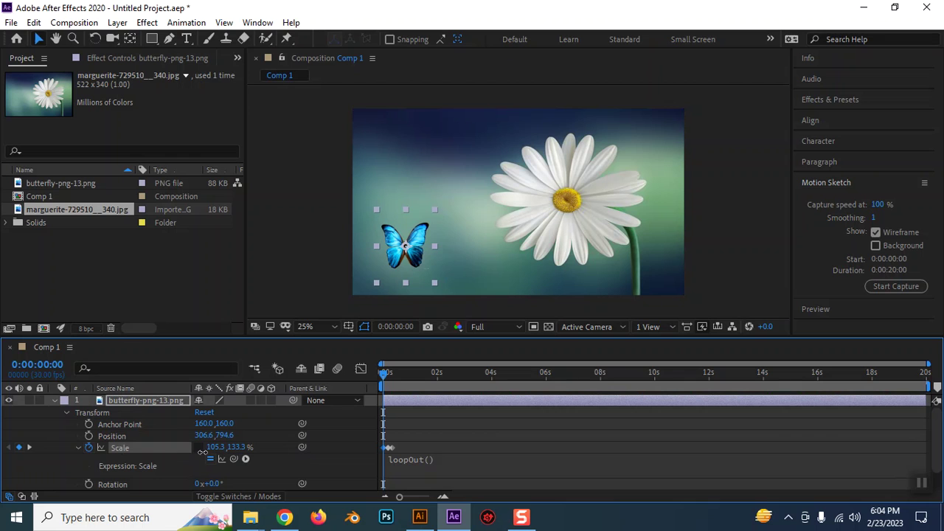
{"action": "left_click_drag", "start_coordinate": [204, 452], "coordinate": [177, 448]}
{"action": "key", "text": "ctrl+z"}
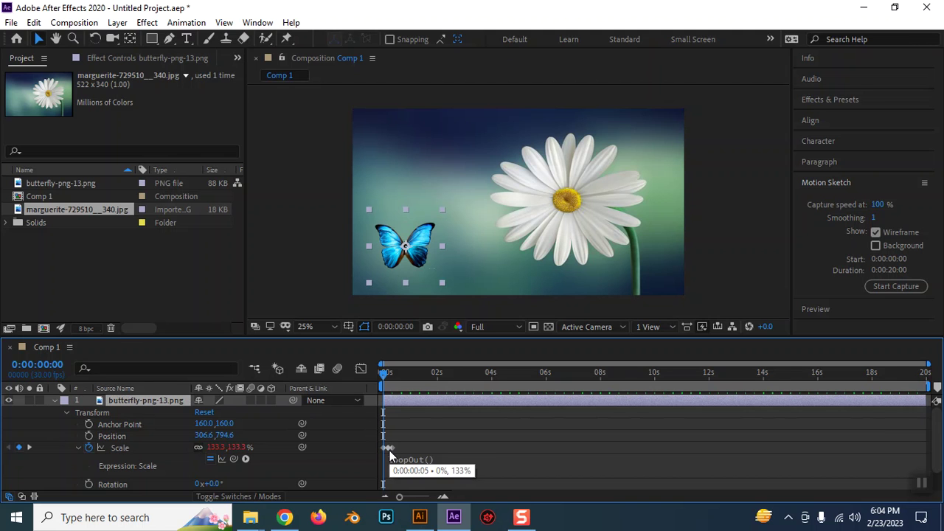
{"action": "left_click", "coordinate": [53, 401]}
{"action": "left_click", "coordinate": [134, 457]}
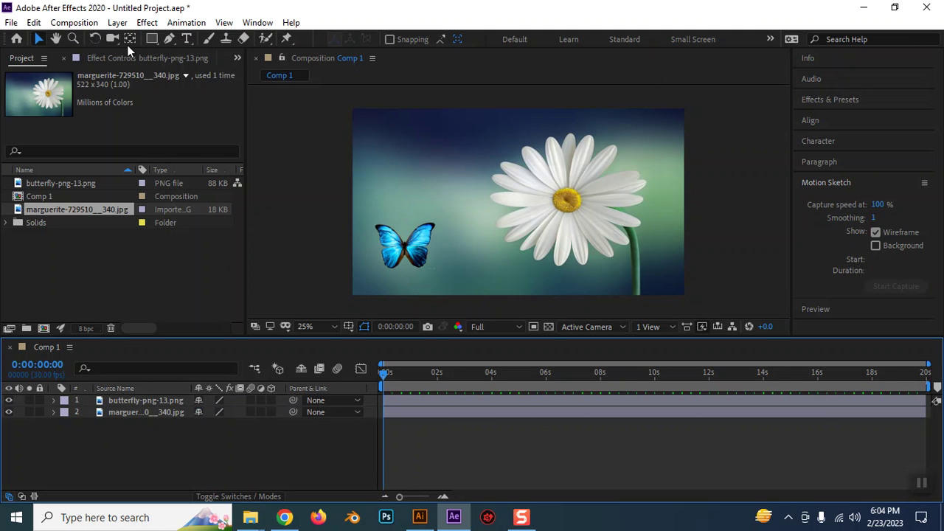
Step: Add Null 2, parent the butterfly to it, and scale the null to 74%
{"action": "left_click", "coordinate": [118, 22]}
{"action": "mouse_move", "coordinate": [131, 41]}
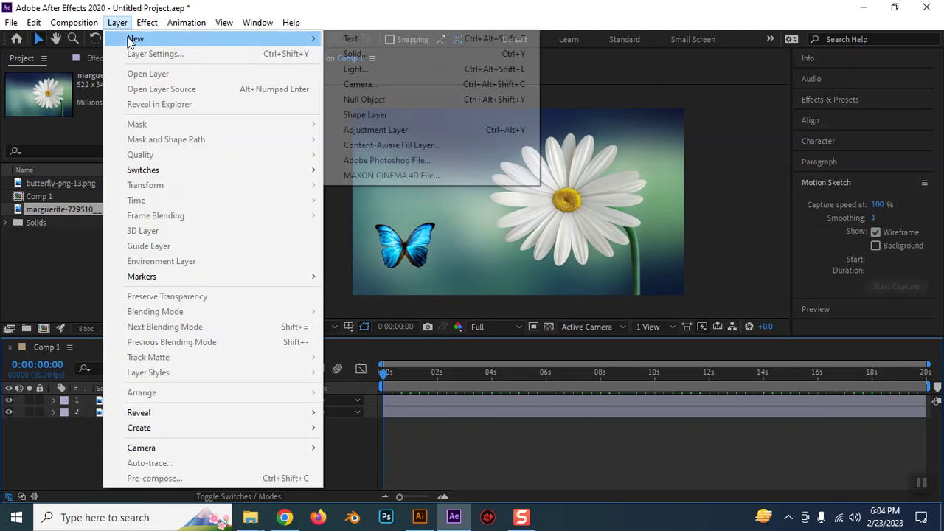
{"action": "left_click", "coordinate": [388, 99]}
{"action": "left_click", "coordinate": [149, 411]}
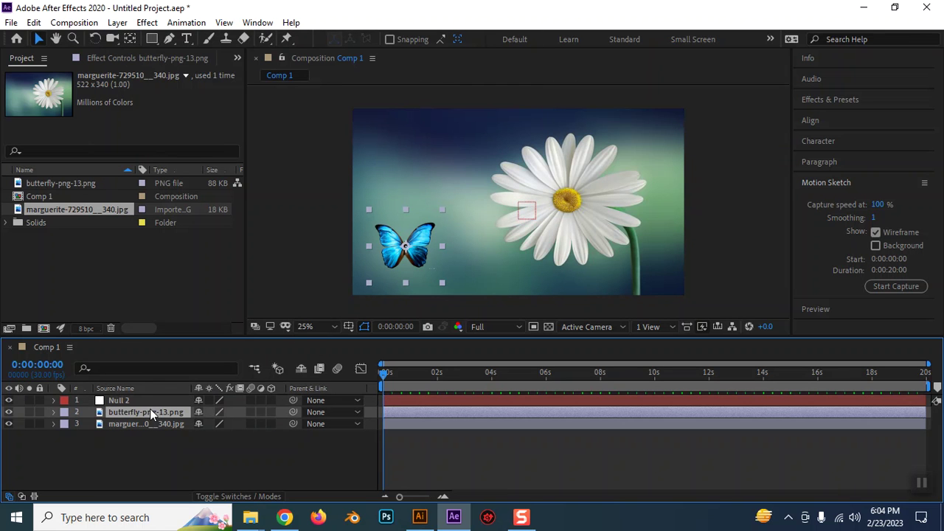
{"action": "left_click_drag", "start_coordinate": [293, 412], "coordinate": [125, 399]}
{"action": "left_click", "coordinate": [125, 399]}
{"action": "key", "text": "s"}
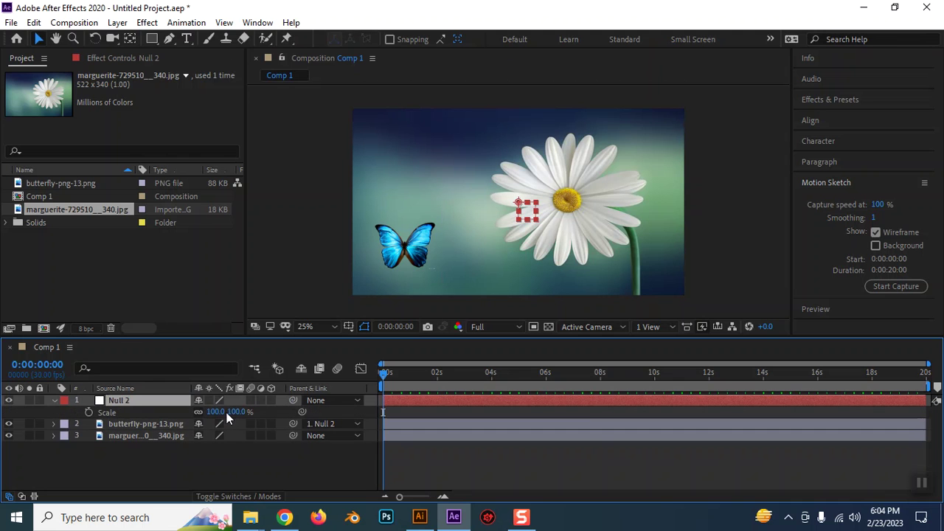
{"action": "left_click_drag", "start_coordinate": [214, 411], "coordinate": [194, 412]}
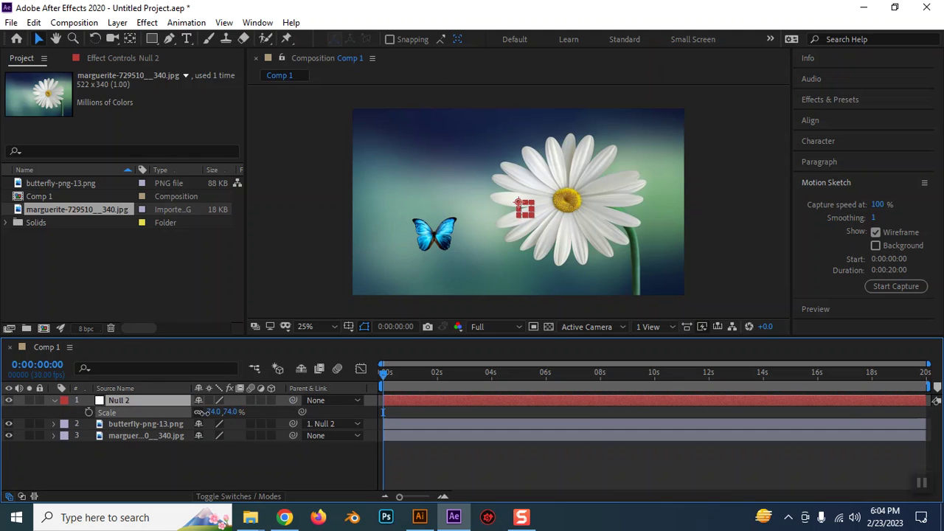
Step: Move the butterfly to the photo's lower left and delete Null 2
{"action": "left_click_drag", "start_coordinate": [435, 249], "coordinate": [407, 267]}
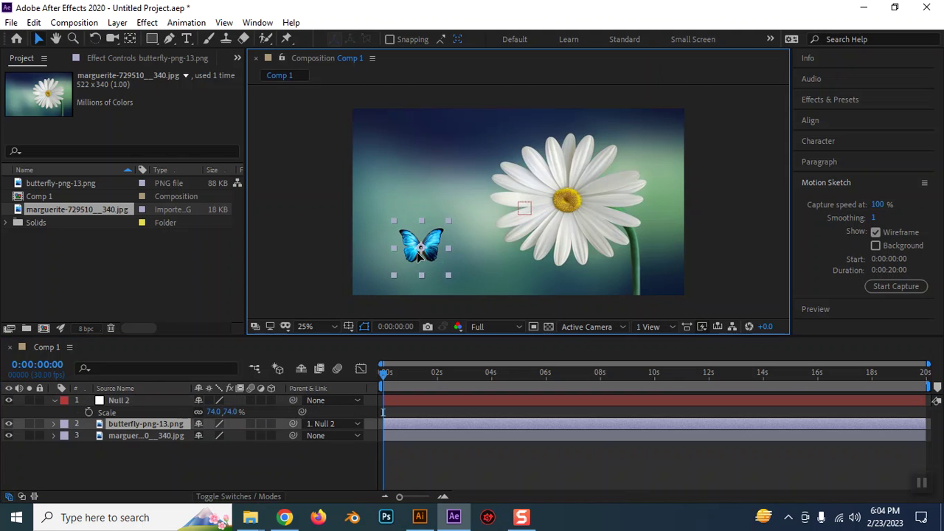
{"action": "left_click", "coordinate": [120, 400]}
{"action": "key", "text": "Delete"}
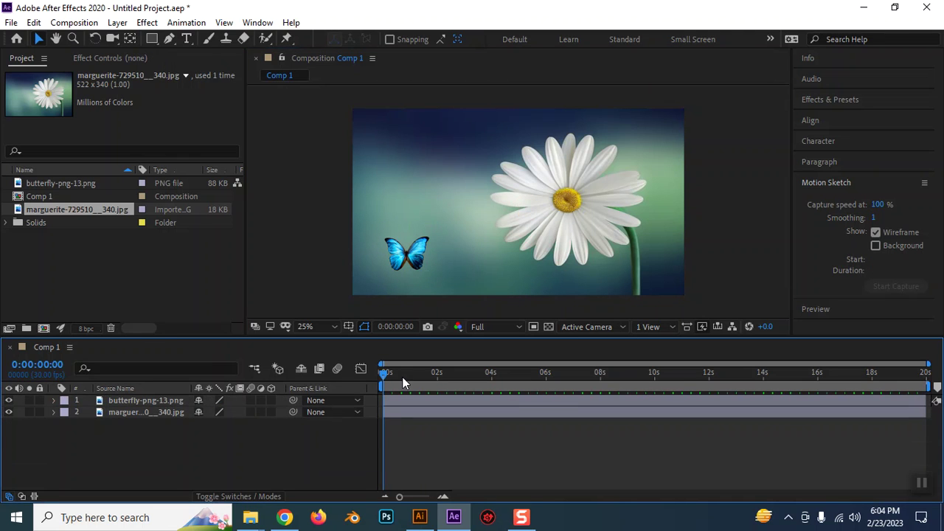
{"action": "key", "text": "space"}
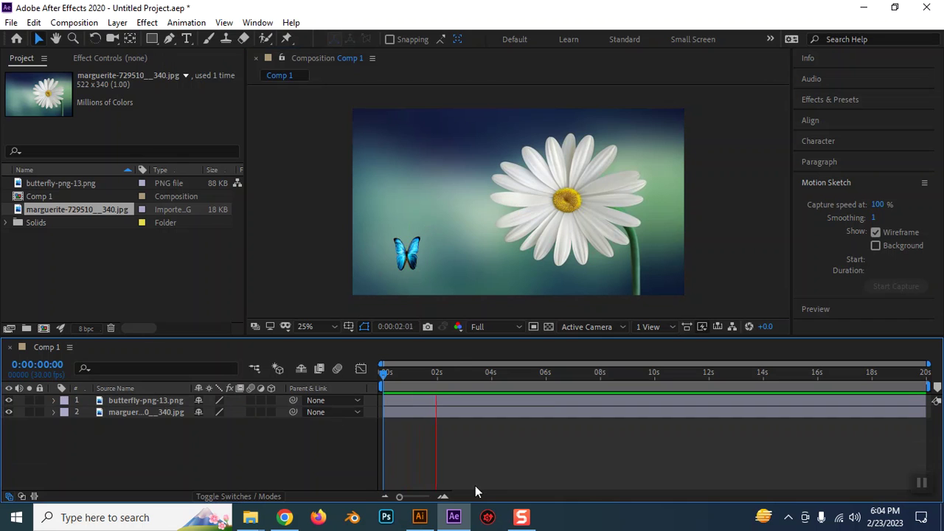
{"action": "key", "text": "space"}
{"action": "mouse_move", "coordinate": [455, 376]}
{"action": "left_mouse_down"}
{"action": "mouse_move", "coordinate": [415, 377]}
{"action": "mouse_move", "coordinate": [381, 398]}
{"action": "left_mouse_up"}
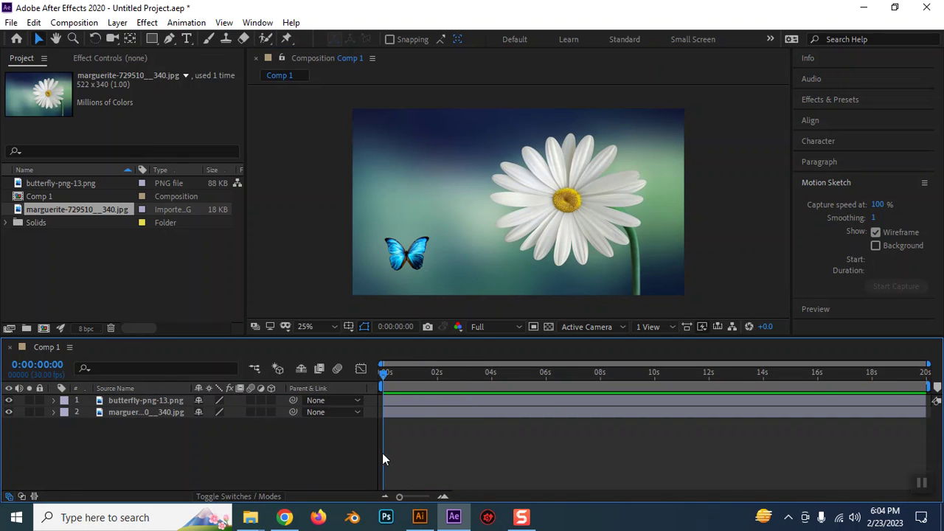
{"action": "left_click", "coordinate": [141, 402]}
{"action": "key", "text": "p"}
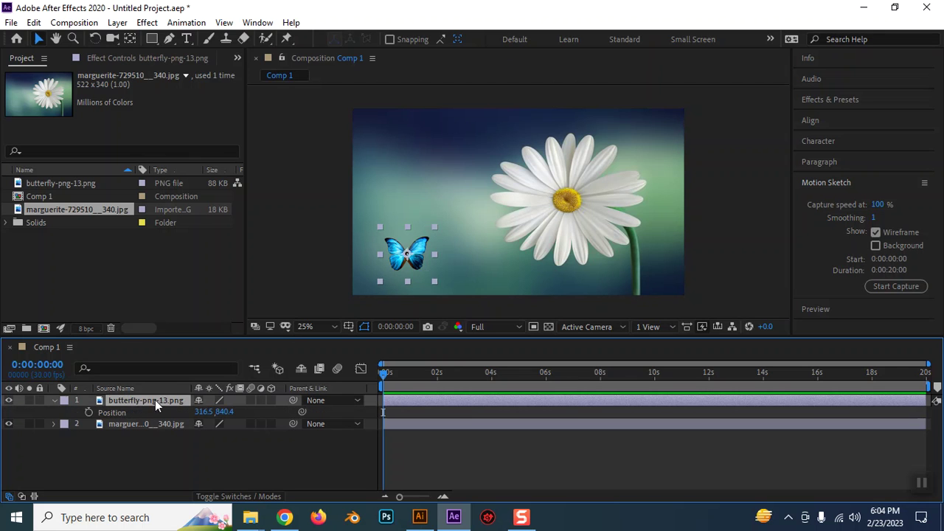
{"action": "left_click_drag", "start_coordinate": [380, 372], "coordinate": [401, 370]}
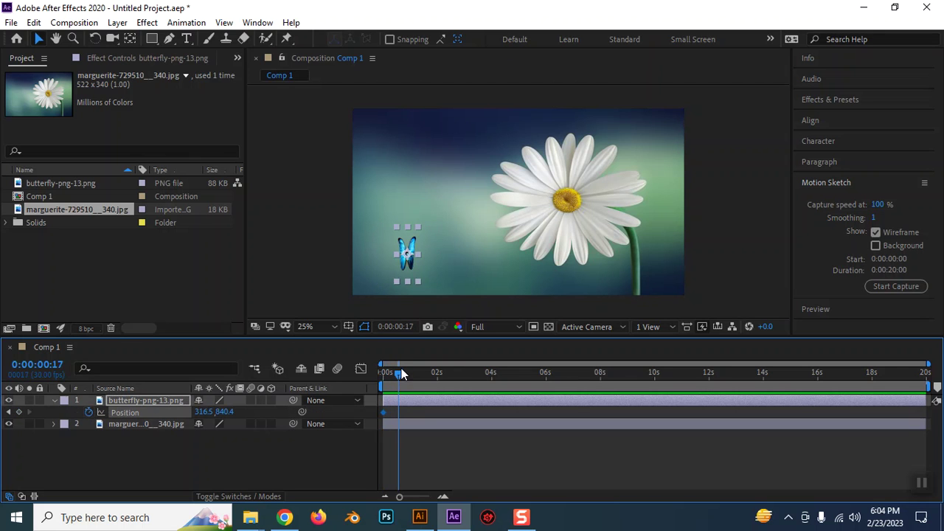
{"action": "left_click_drag", "start_coordinate": [407, 258], "coordinate": [428, 204]}
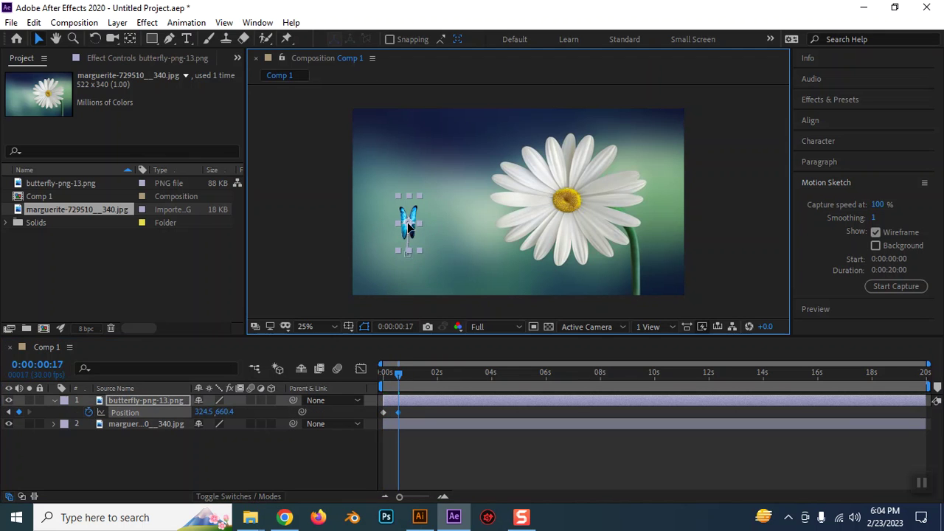
{"action": "left_click", "coordinate": [439, 377]}
{"action": "left_click_drag", "start_coordinate": [430, 205], "coordinate": [500, 221]}
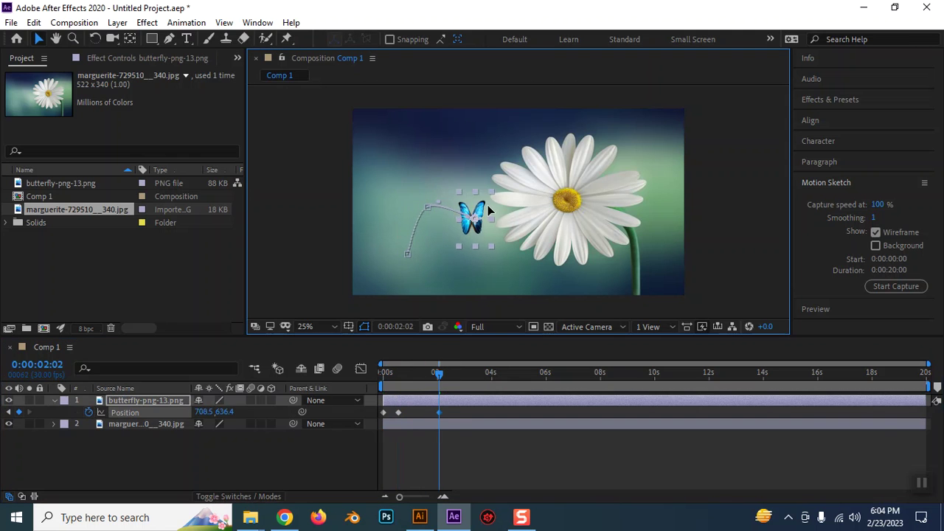
{"action": "left_click_drag", "start_coordinate": [447, 377], "coordinate": [480, 375]}
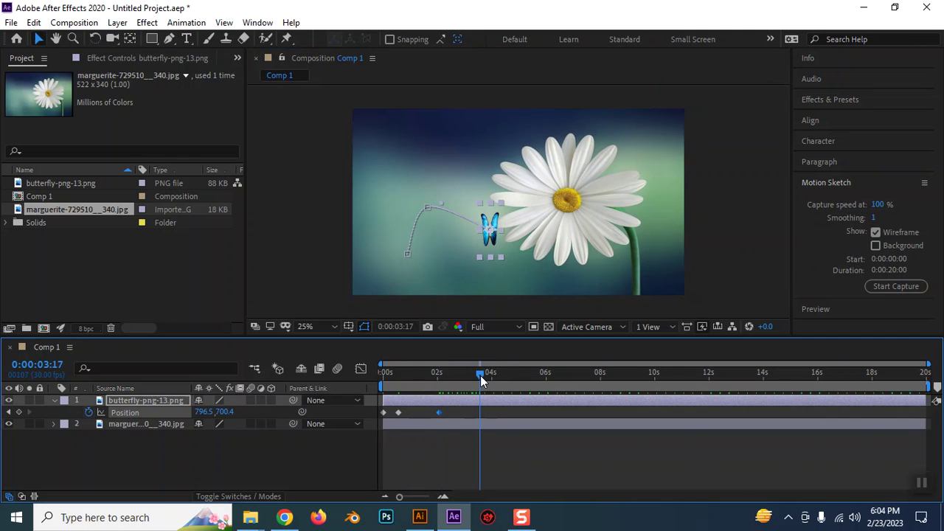
{"action": "key", "text": "ctrl+z"}
{"action": "key", "text": "ctrl+z"}
{"action": "key", "text": "ctrl+z"}
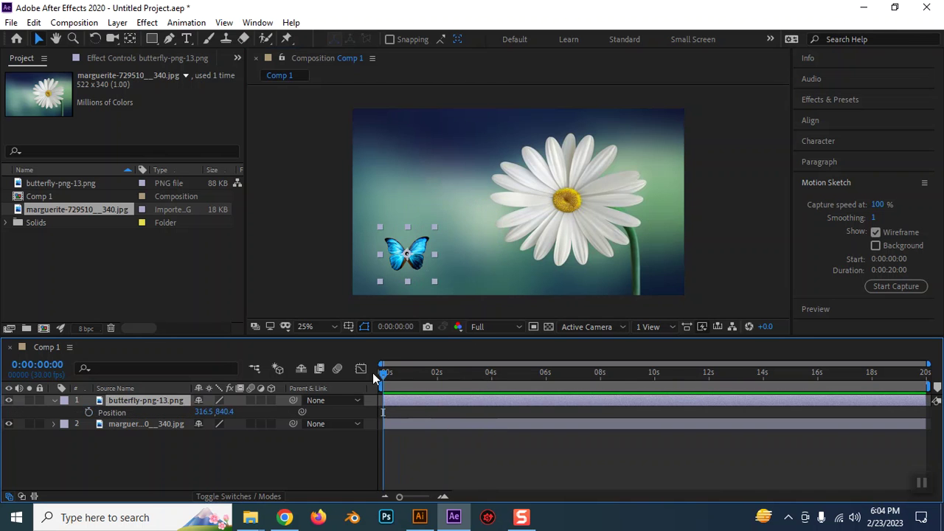
Step: Discard the remaining sketched position keyframes and look through the View, Window and Animation menus
{"action": "left_click", "coordinate": [463, 456]}
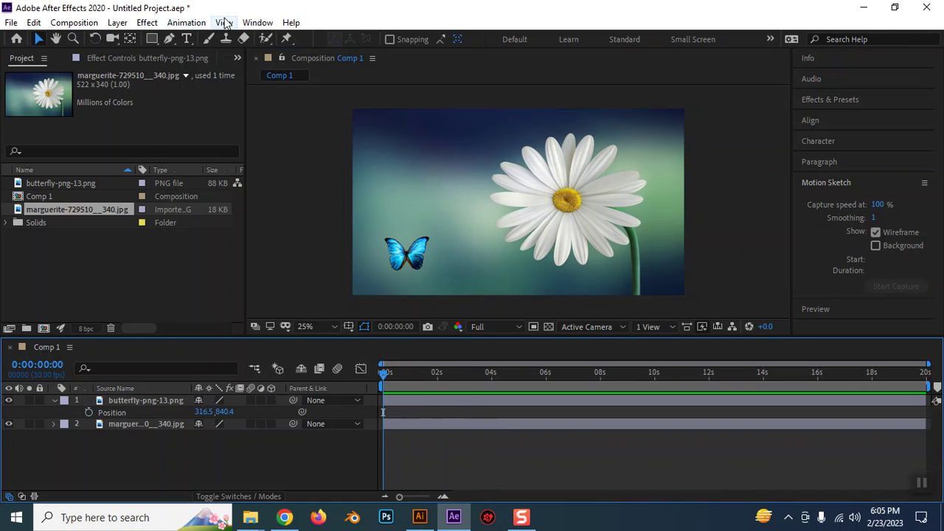
{"action": "left_click", "coordinate": [228, 24]}
{"action": "left_click", "coordinate": [252, 23]}
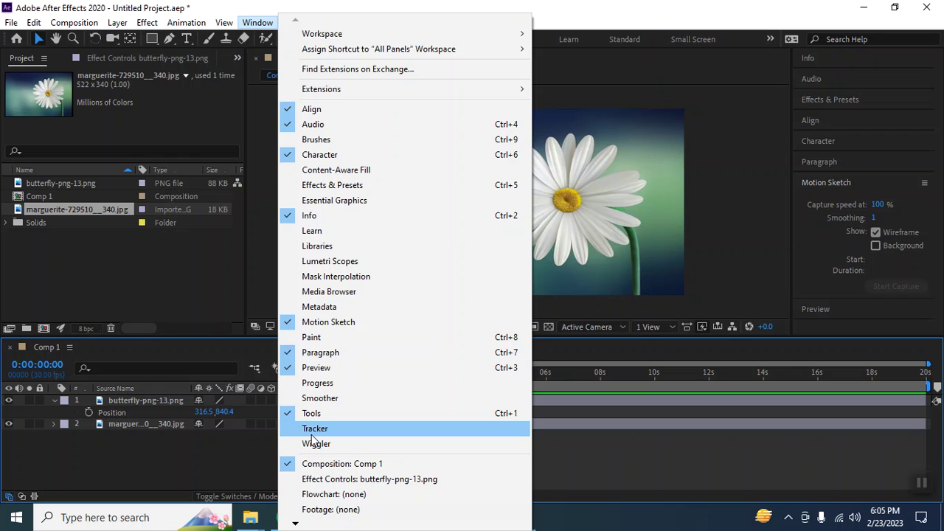
{"action": "left_click", "coordinate": [181, 23]}
{"action": "left_click", "coordinate": [177, 26]}
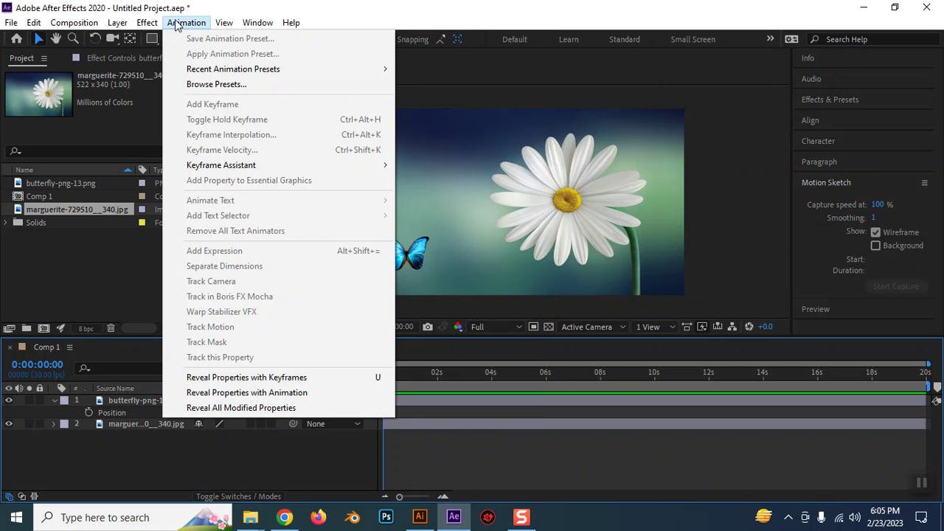
{"action": "left_click", "coordinate": [127, 432]}
Step: Select the butterfly layer and bring up the Window menu's panel list
{"action": "left_click", "coordinate": [130, 403]}
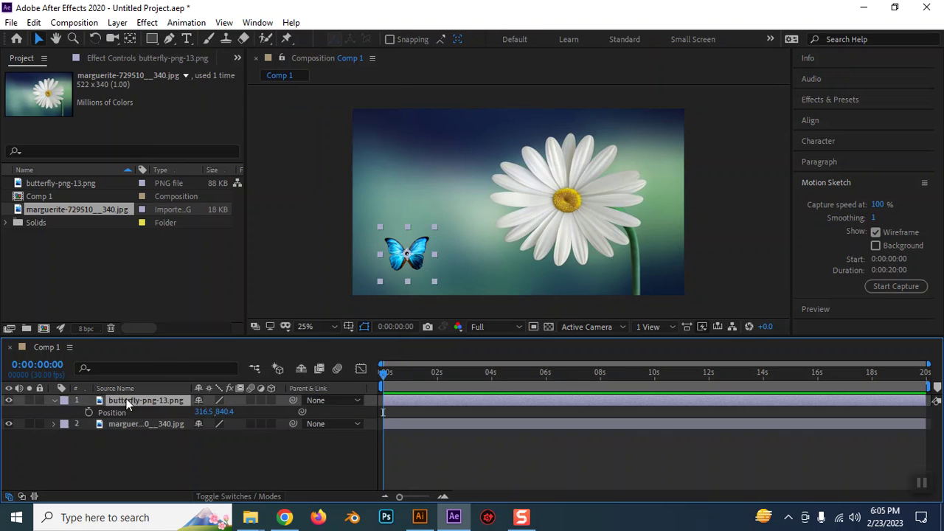
{"action": "left_click", "coordinate": [190, 24]}
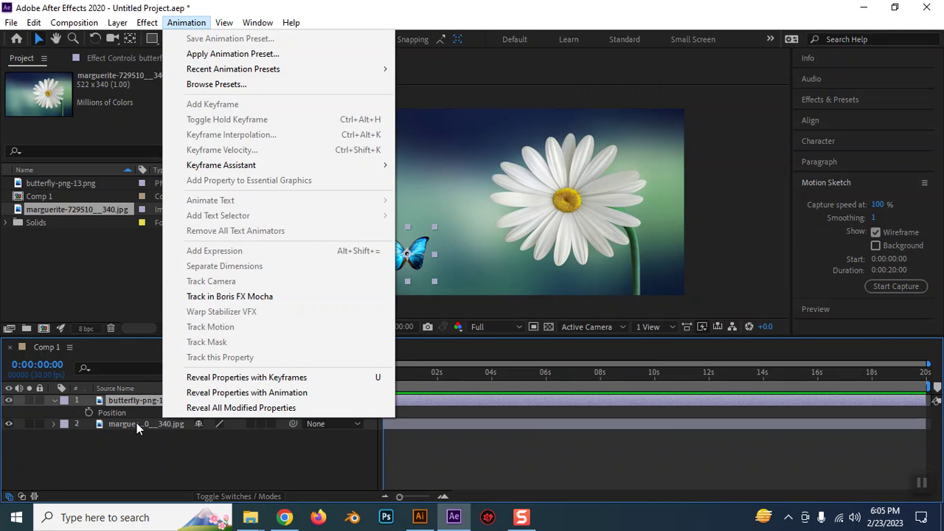
{"action": "left_click", "coordinate": [55, 402]}
{"action": "left_click", "coordinate": [139, 446]}
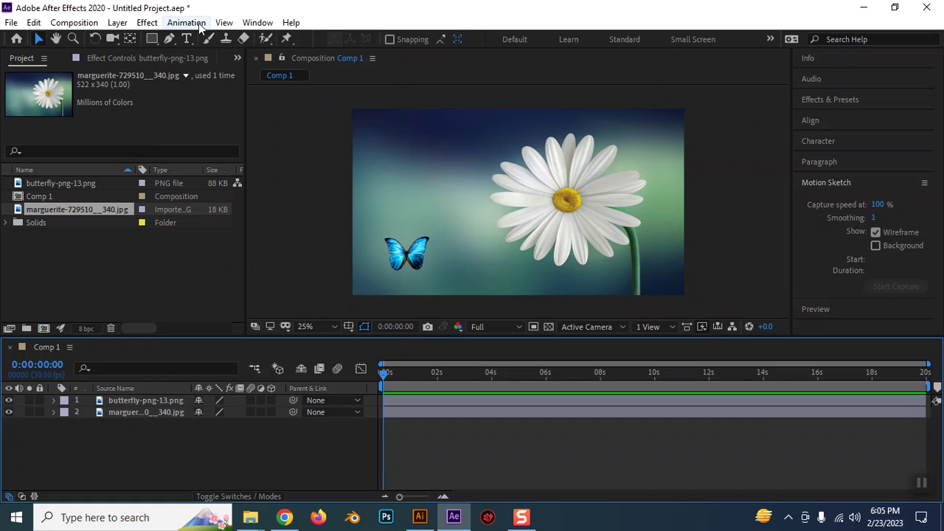
{"action": "left_click", "coordinate": [142, 411]}
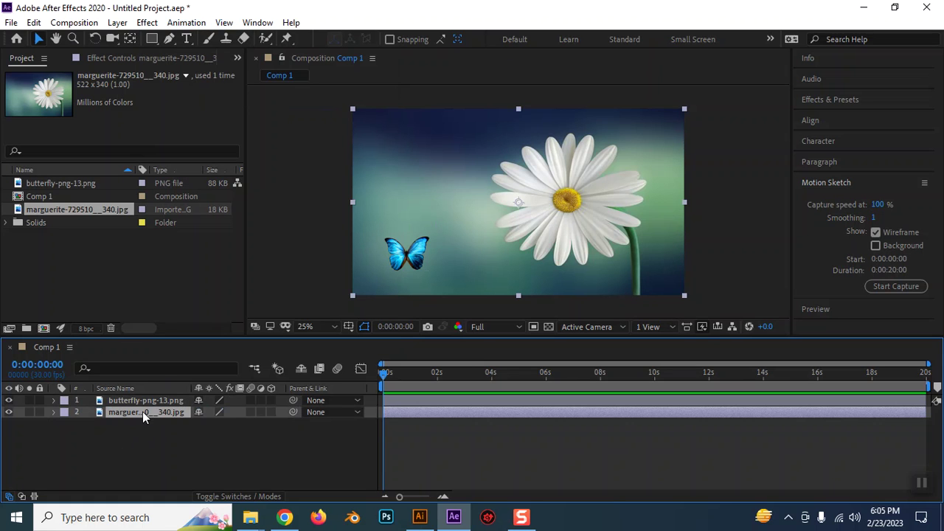
{"action": "left_click", "coordinate": [140, 400]}
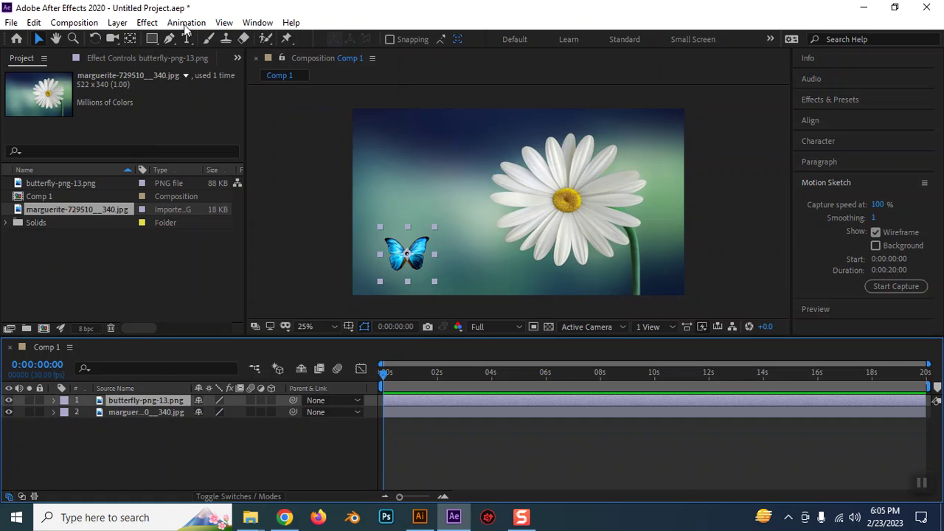
{"action": "left_click", "coordinate": [257, 22]}
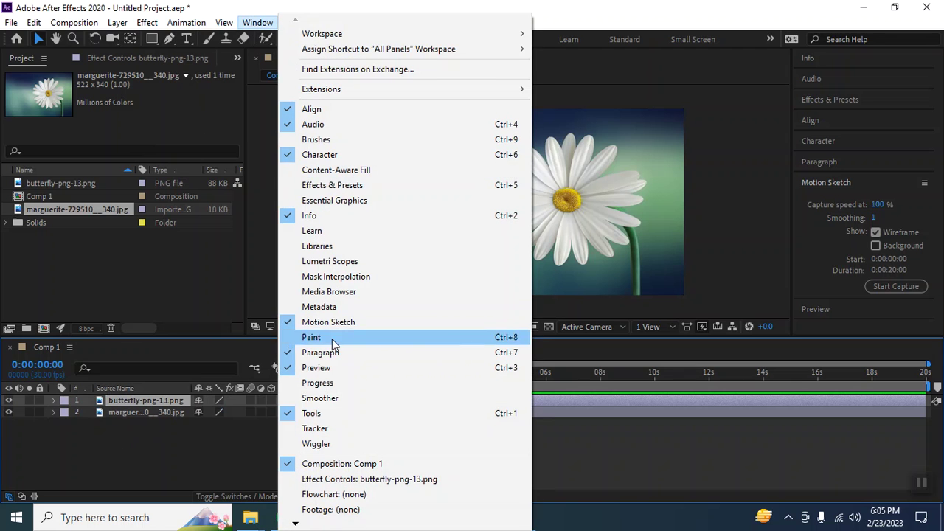
Step: Show the Tracker panel and check its Motion Source choices with the butterfly selected
{"action": "left_click", "coordinate": [315, 428]}
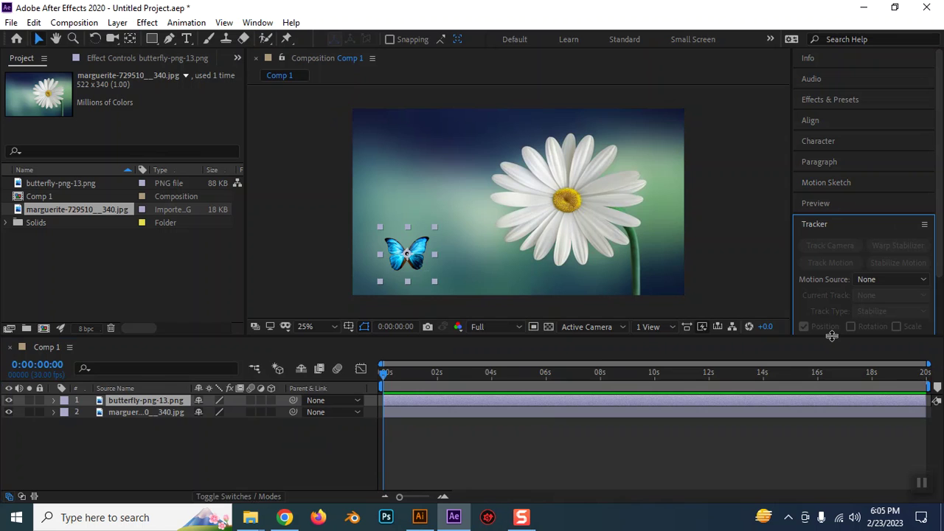
{"action": "left_click_drag", "start_coordinate": [831, 336], "coordinate": [830, 339]}
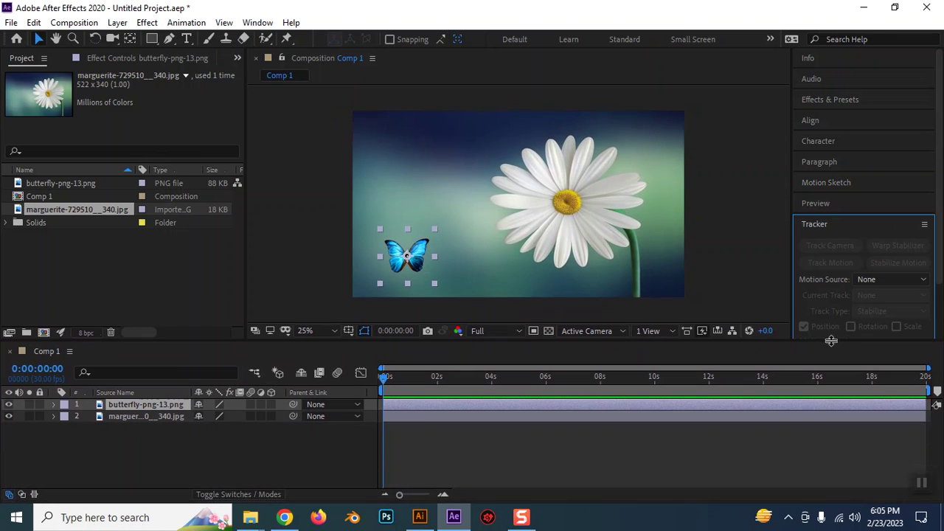
{"action": "left_click", "coordinate": [425, 262]}
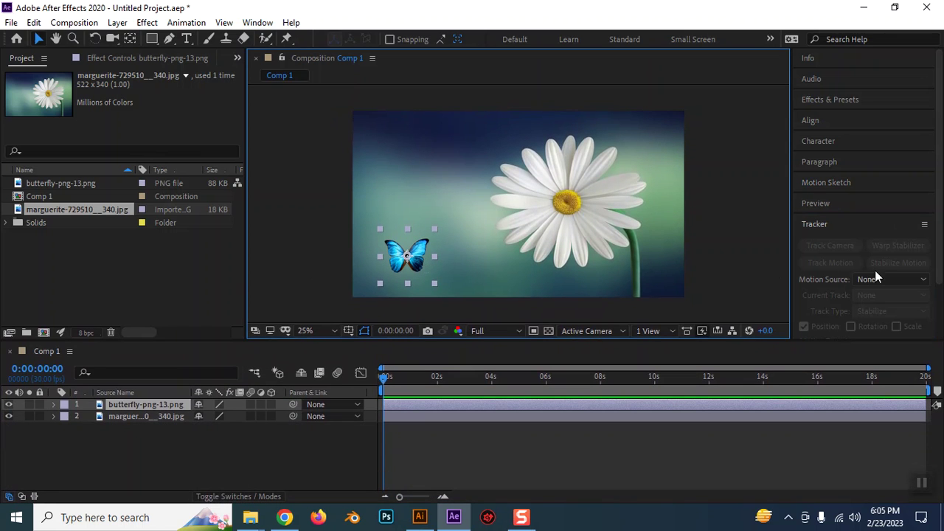
{"action": "left_click", "coordinate": [829, 225]}
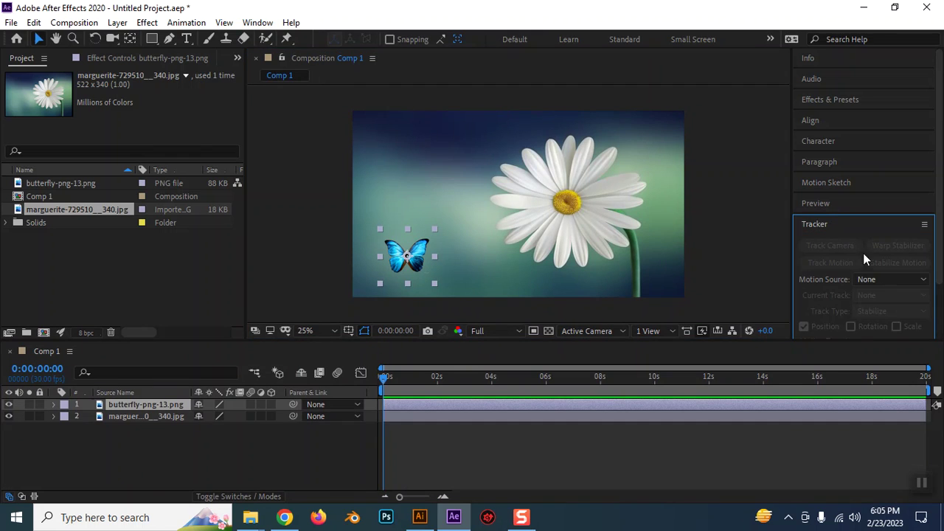
{"action": "left_click", "coordinate": [874, 277]}
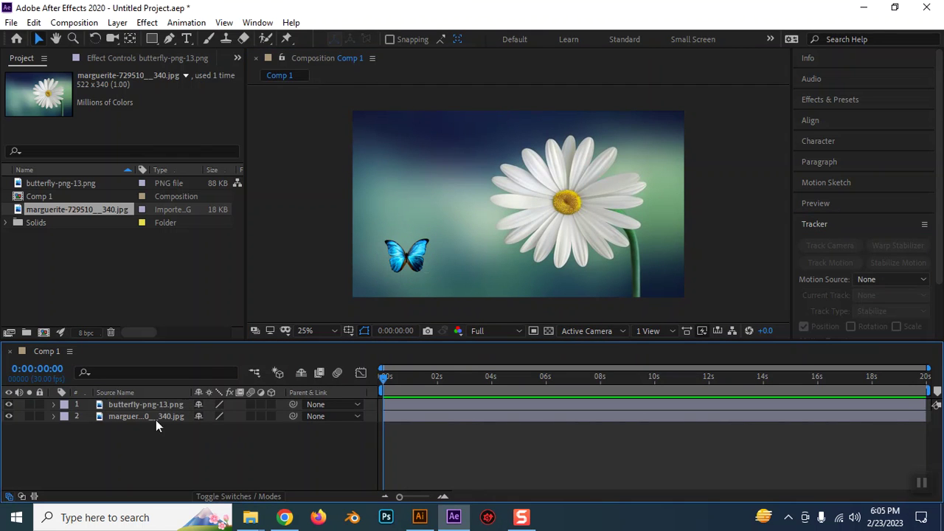
{"action": "left_click", "coordinate": [134, 417]}
{"action": "left_click", "coordinate": [139, 406]}
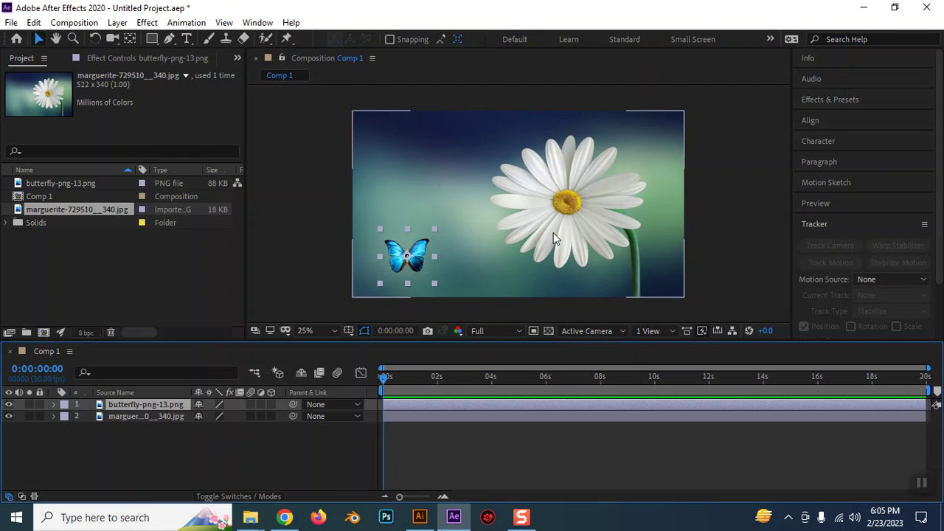
{"action": "mouse_move", "coordinate": [407, 254]}
{"action": "left_mouse_down"}
{"action": "mouse_move", "coordinate": [435, 174]}
{"action": "mouse_move", "coordinate": [406, 254]}
{"action": "left_mouse_up"}
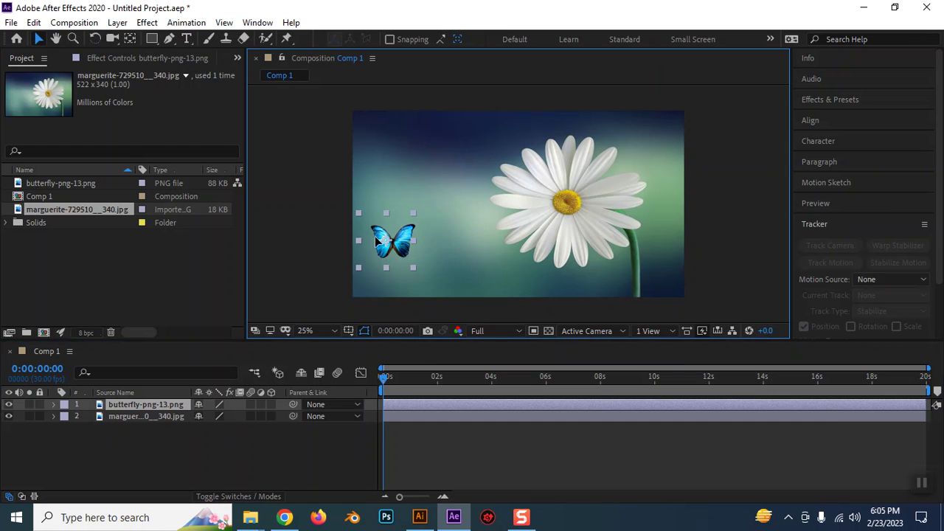
{"action": "left_click", "coordinate": [866, 279]}
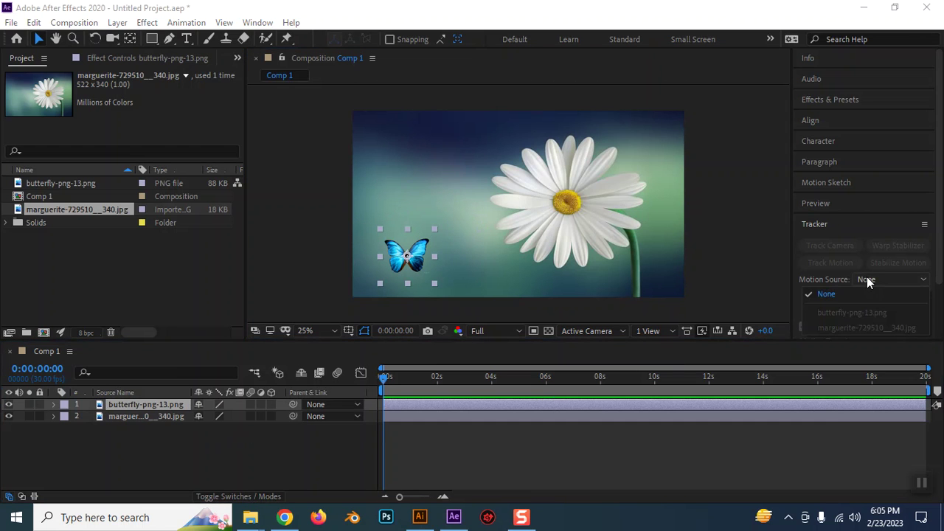
{"action": "left_click", "coordinate": [154, 415]}
{"action": "left_click", "coordinate": [128, 404]}
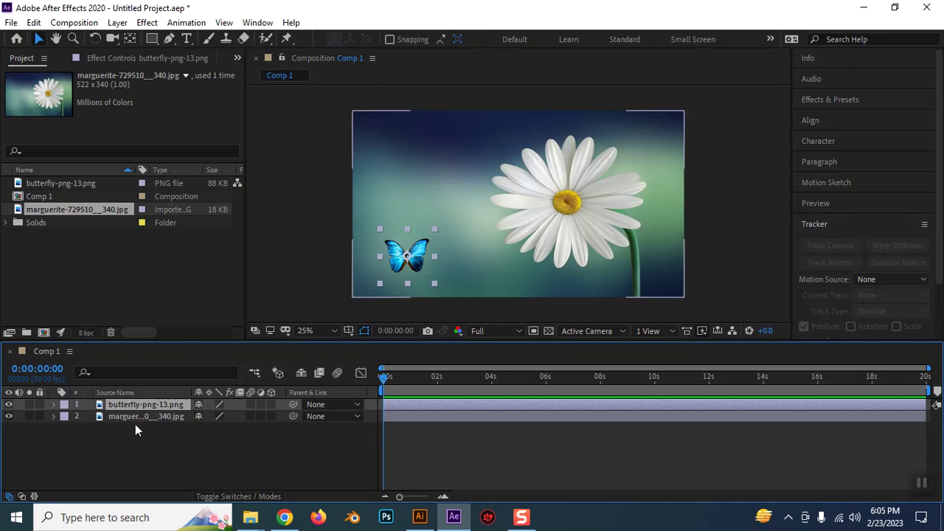
Step: Select the butterfly and daisy layers and turn off both eye switches
{"action": "left_click_drag", "start_coordinate": [148, 443], "coordinate": [135, 404]}
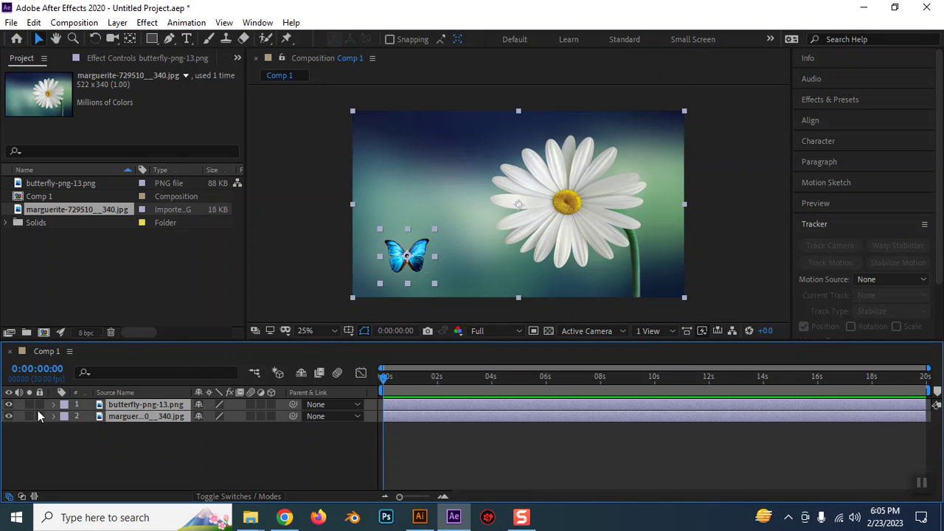
{"action": "left_click_drag", "start_coordinate": [10, 405], "coordinate": [9, 417]}
{"action": "left_click", "coordinate": [197, 448]}
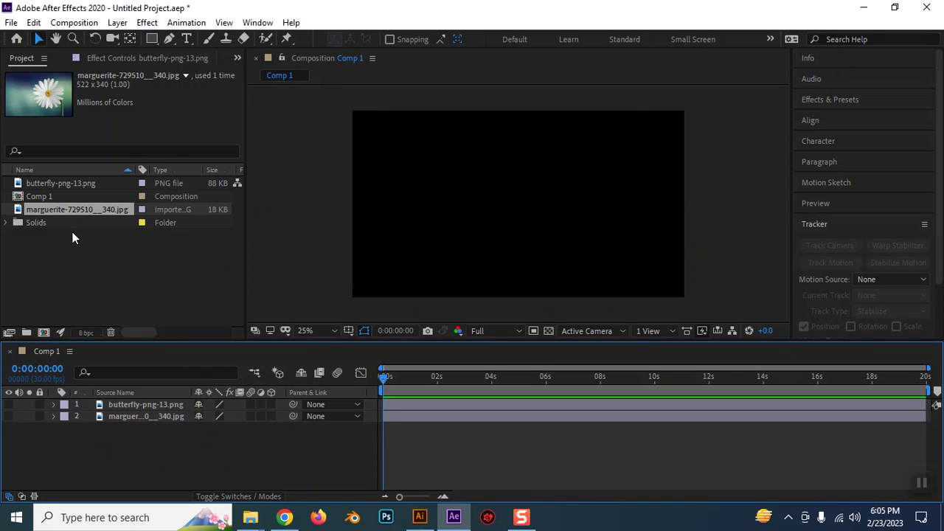
Step: Bring the teddy-bear balloon PNG from the track folder into the project and Comp 1
{"action": "left_click", "coordinate": [251, 517]}
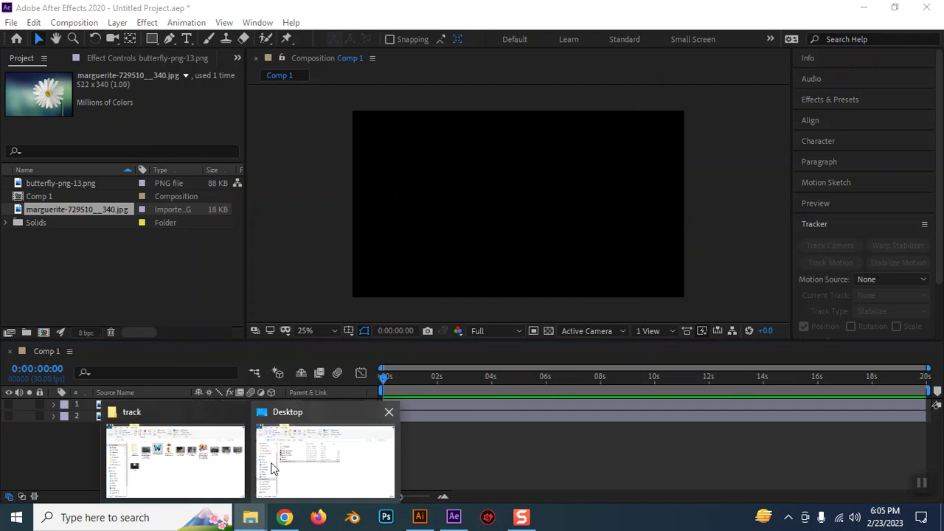
{"action": "left_click", "coordinate": [205, 474]}
{"action": "mouse_move", "coordinate": [428, 175]}
{"action": "left_mouse_down"}
{"action": "mouse_move", "coordinate": [460, 509]}
{"action": "mouse_move", "coordinate": [38, 303]}
{"action": "left_mouse_up"}
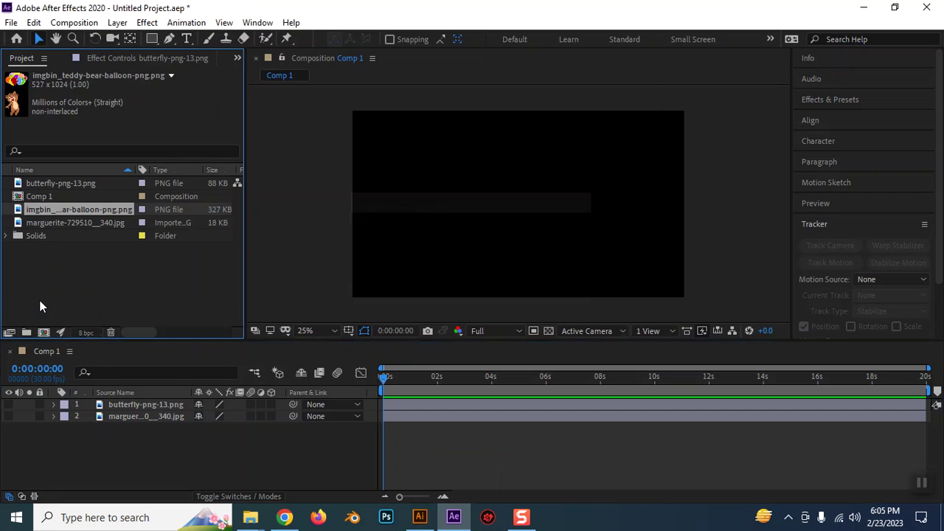
{"action": "mouse_move", "coordinate": [48, 207]}
{"action": "left_mouse_down"}
{"action": "mouse_move", "coordinate": [86, 225]}
{"action": "mouse_move", "coordinate": [149, 405]}
{"action": "left_mouse_up"}
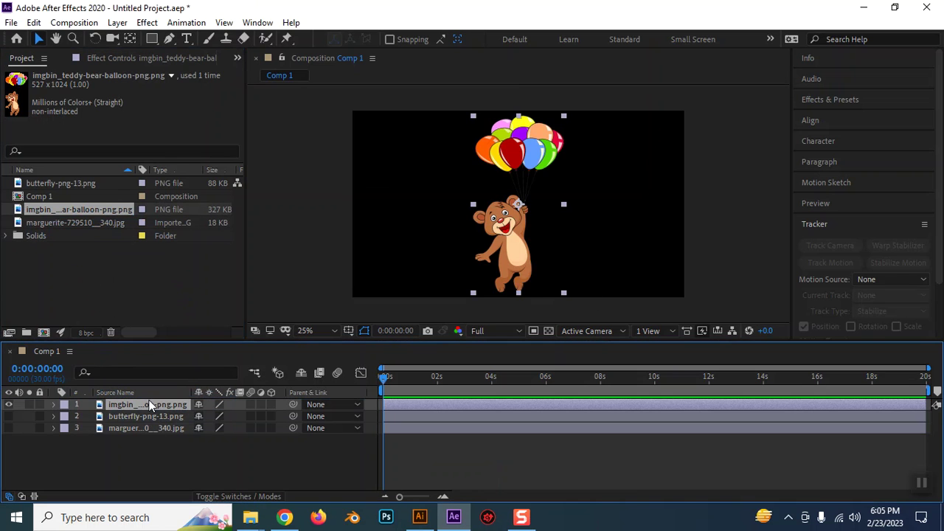
Step: Scale the teddy-bear layer down and move it lower near the composition centre
{"action": "key", "text": "s"}
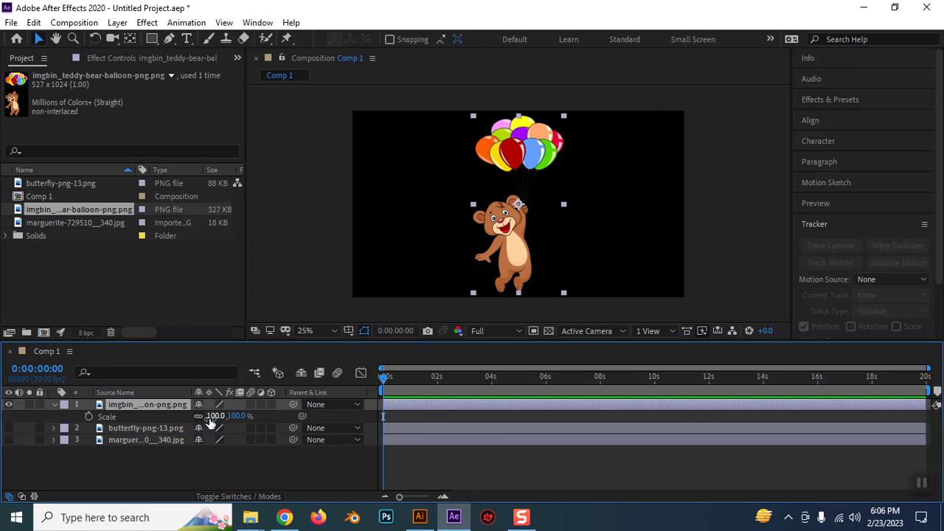
{"action": "left_click_drag", "start_coordinate": [214, 416], "coordinate": [179, 421]}
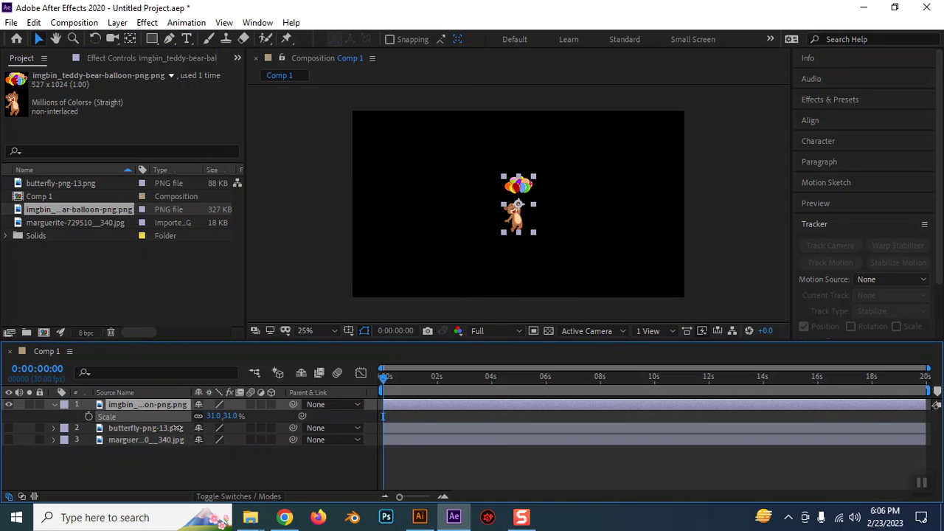
{"action": "left_click", "coordinate": [516, 225]}
{"action": "mouse_move", "coordinate": [516, 225]}
{"action": "left_mouse_down"}
{"action": "mouse_move", "coordinate": [513, 274]}
{"action": "mouse_move", "coordinate": [518, 221]}
{"action": "mouse_move", "coordinate": [519, 256]}
{"action": "mouse_move", "coordinate": [519, 245]}
{"action": "left_mouse_up"}
{"action": "left_click", "coordinate": [157, 453]}
{"action": "left_click", "coordinate": [63, 407]}
{"action": "left_click", "coordinate": [55, 405]}
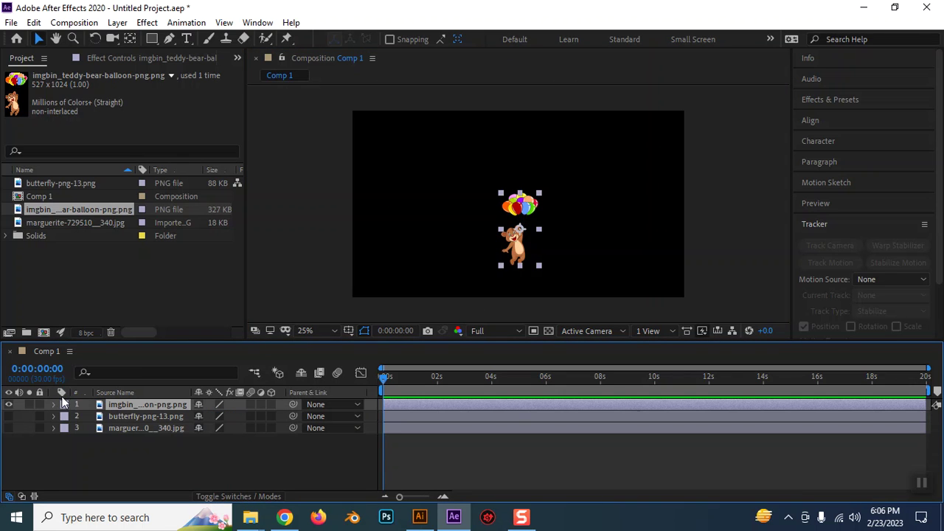
Step: Leave Motion Source at None and reset the Standard workspace to its saved layout
{"action": "left_click", "coordinate": [863, 279]}
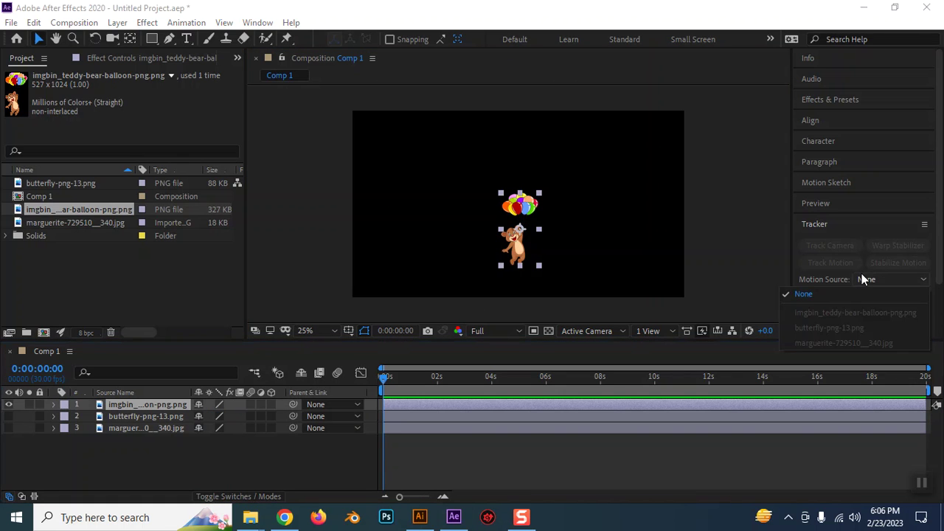
{"action": "left_click", "coordinate": [819, 280]}
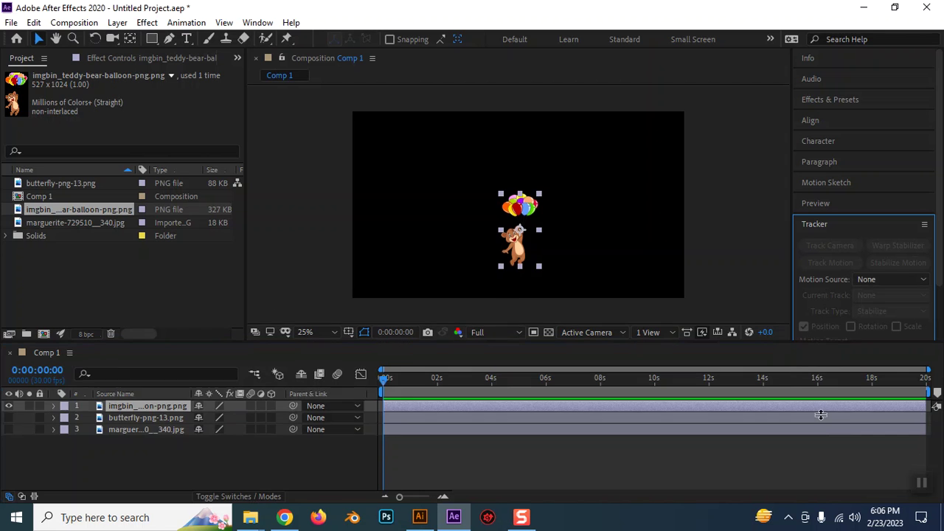
{"action": "left_click_drag", "start_coordinate": [814, 347], "coordinate": [826, 353]}
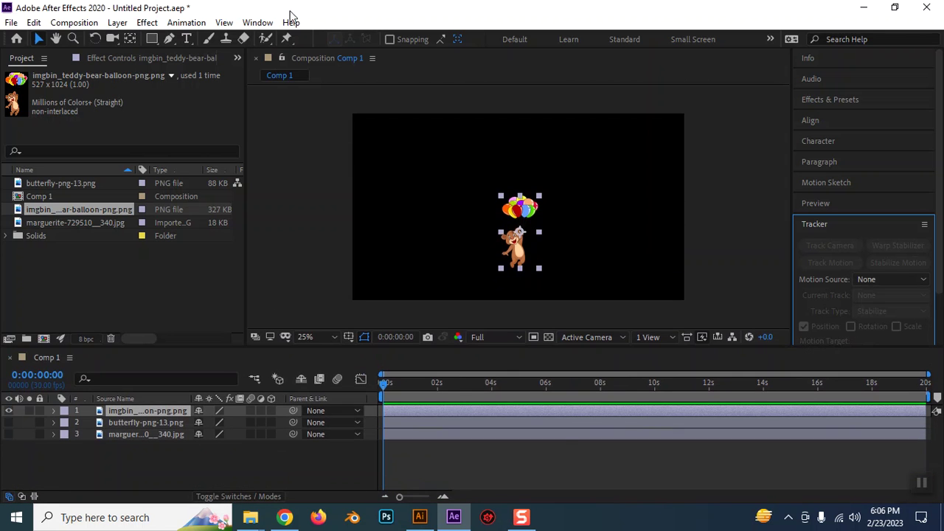
{"action": "left_click", "coordinate": [258, 22]}
{"action": "mouse_move", "coordinate": [442, 33]}
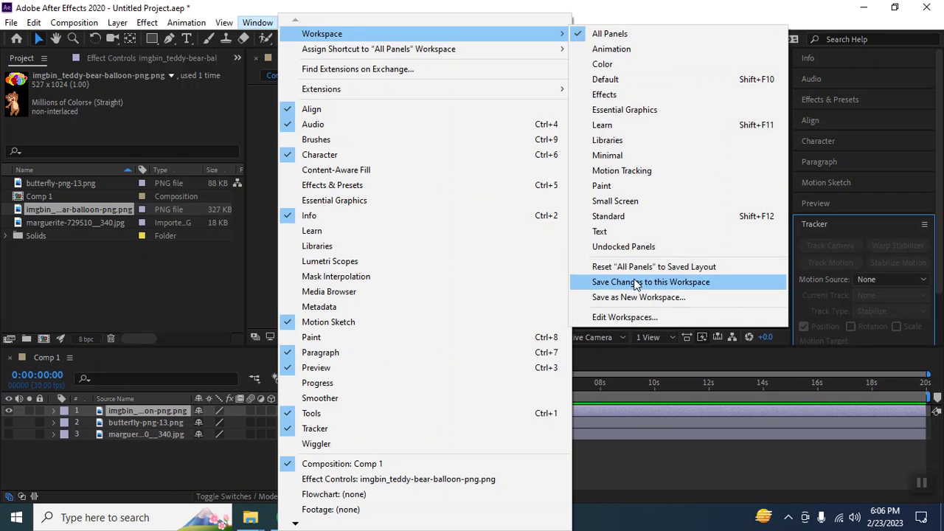
{"action": "left_click", "coordinate": [616, 216]}
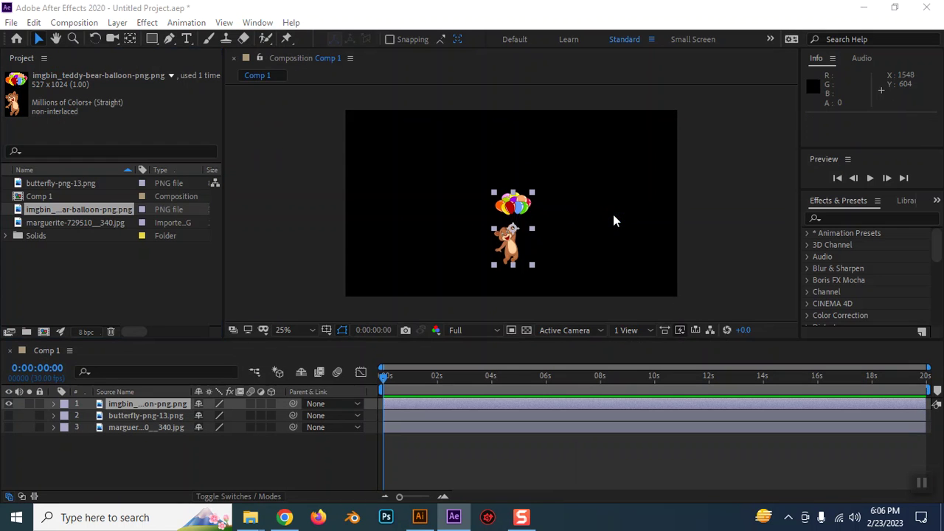
{"action": "left_click", "coordinate": [257, 22]}
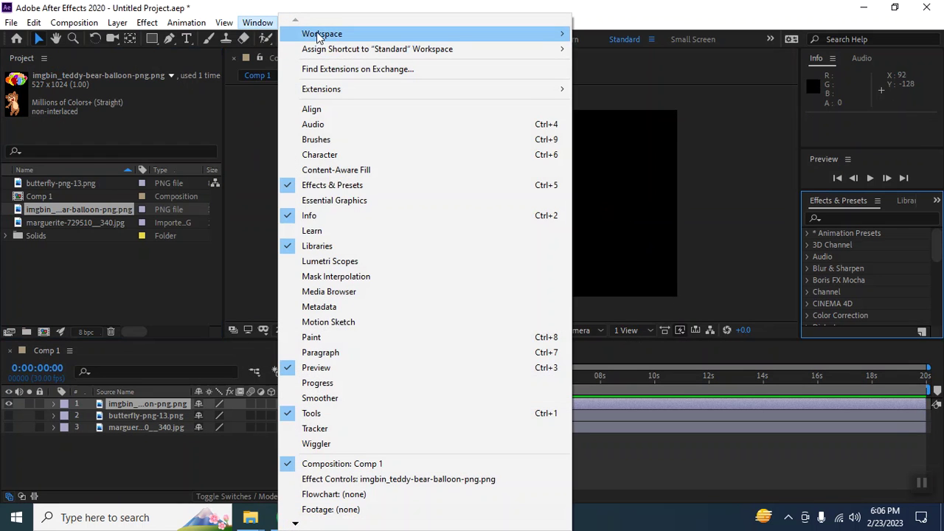
{"action": "mouse_move", "coordinate": [319, 35]}
{"action": "left_click", "coordinate": [638, 263]}
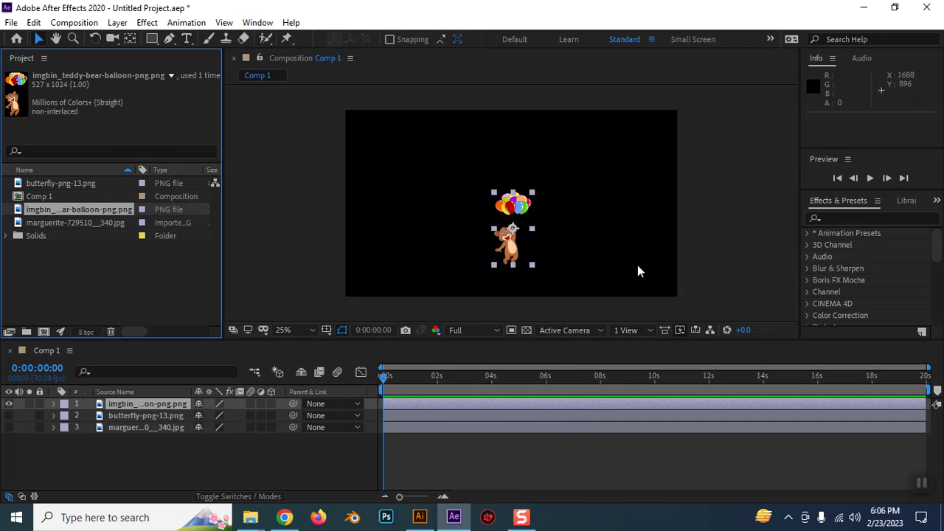
Step: Zoom the composition view to 50% and enlarge the viewer
{"action": "key", "text": "period"}
{"action": "scroll", "coordinate": [871, 275], "scroll_direction": "down", "scroll_amount": 5}
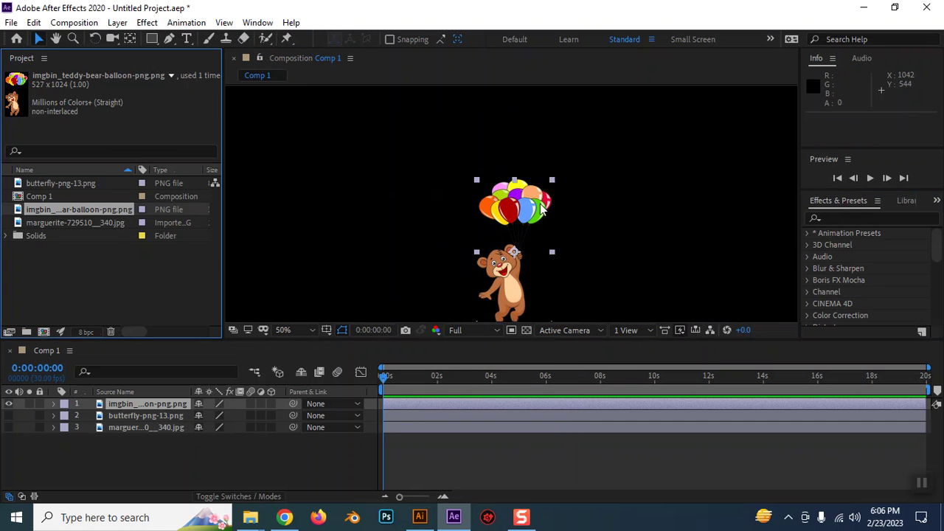
{"action": "scroll", "coordinate": [870, 275], "scroll_direction": "down", "scroll_amount": 5}
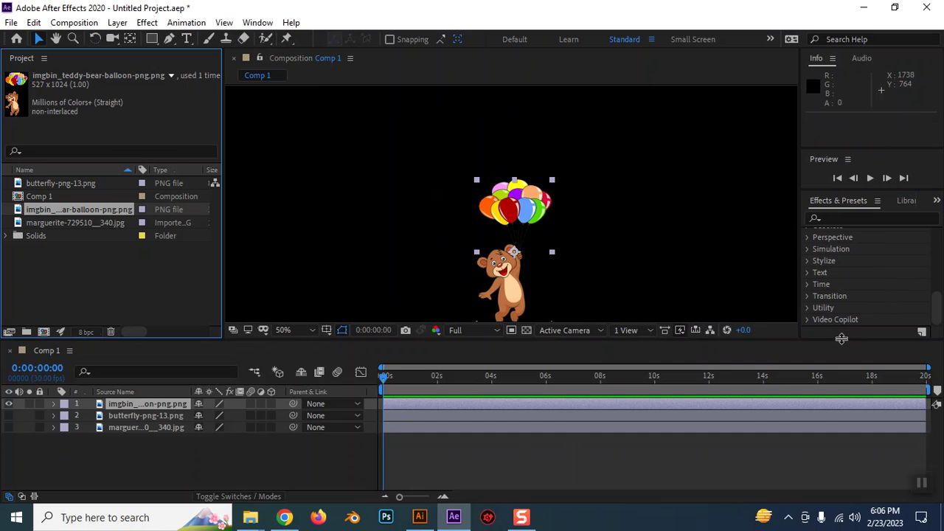
{"action": "left_click_drag", "start_coordinate": [842, 338], "coordinate": [842, 427]}
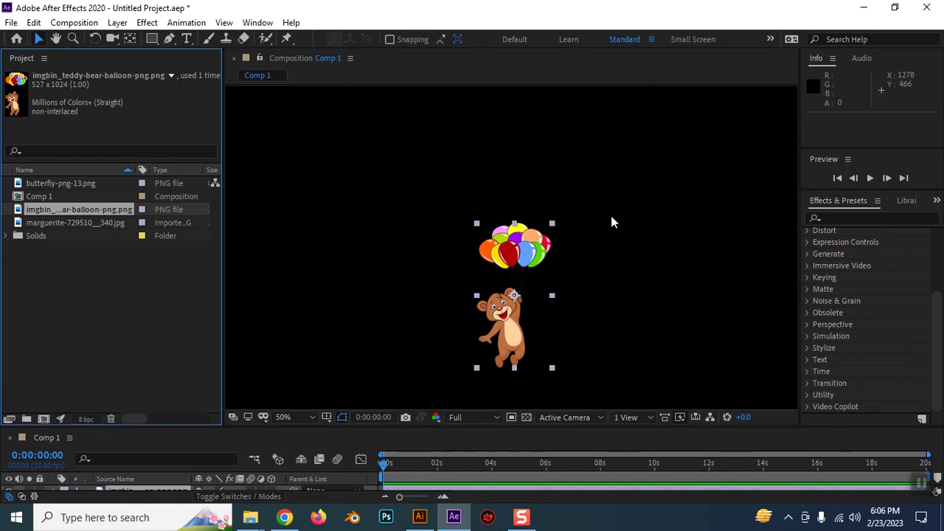
{"action": "left_click", "coordinate": [223, 24]}
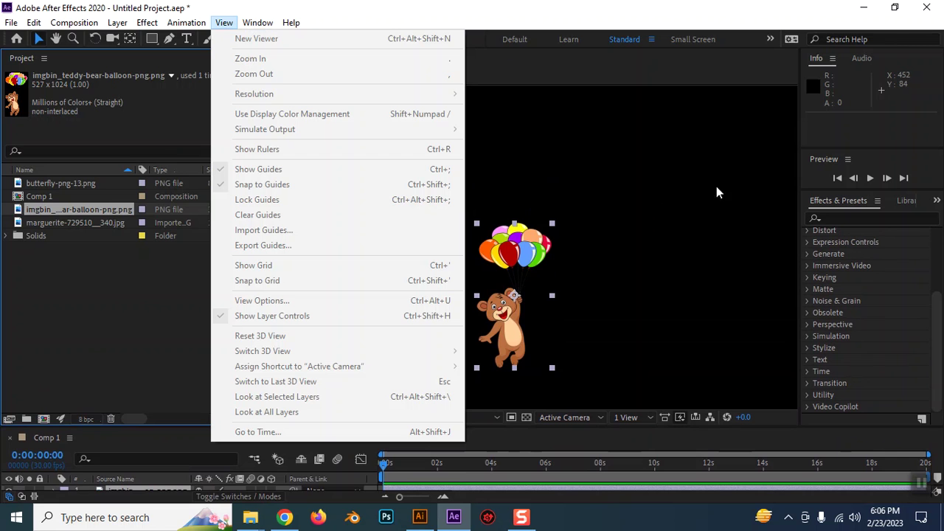
{"action": "left_click", "coordinate": [831, 162]}
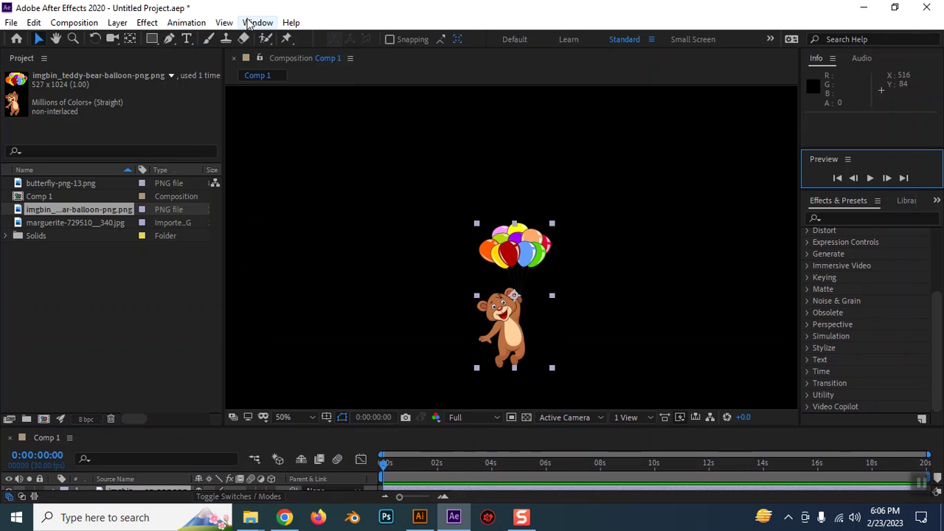
Step: Open the Tracker panel, enlarge the timeline to list all three layers, and check Motion Source for the teddy-bear layer
{"action": "left_click", "coordinate": [257, 23]}
{"action": "left_click", "coordinate": [328, 431]}
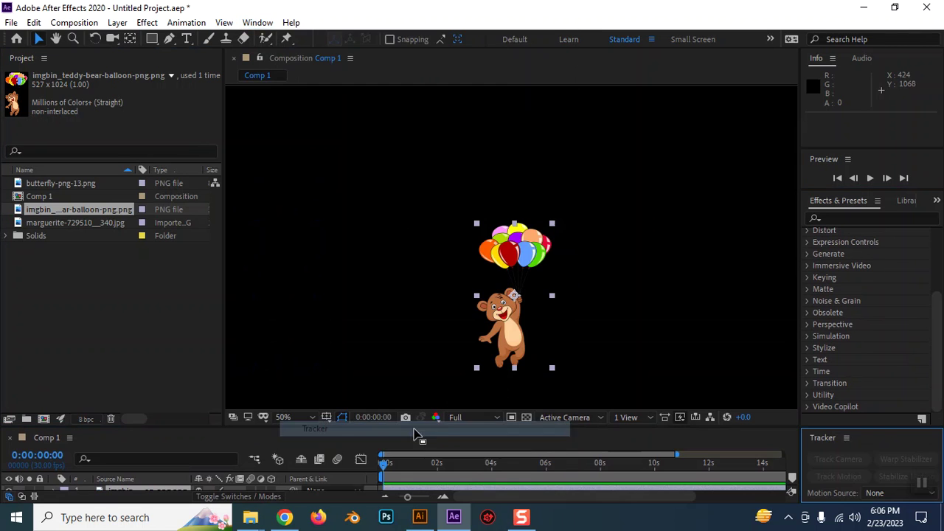
{"action": "mouse_move", "coordinate": [683, 427]}
{"action": "left_mouse_down"}
{"action": "mouse_move", "coordinate": [662, 251]}
{"action": "mouse_move", "coordinate": [662, 263]}
{"action": "left_mouse_up"}
{"action": "left_click", "coordinate": [128, 319]}
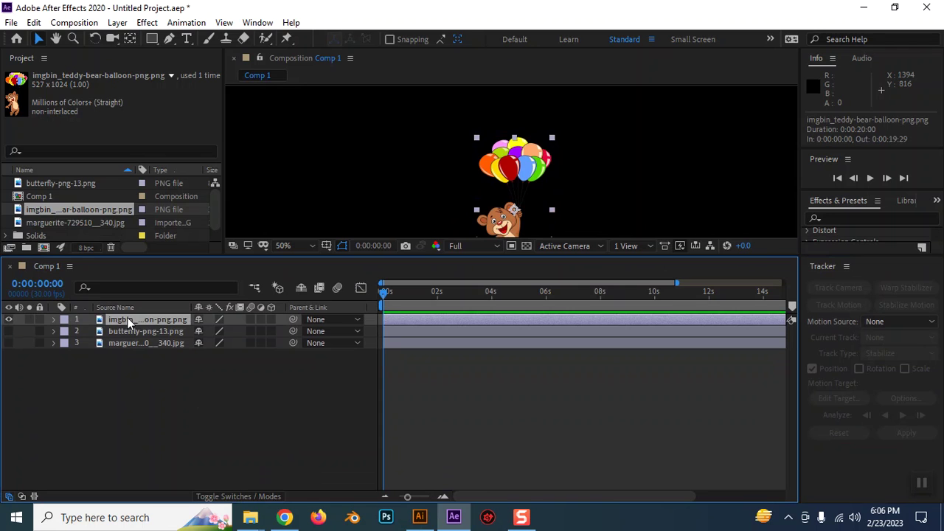
{"action": "left_click", "coordinate": [878, 321]}
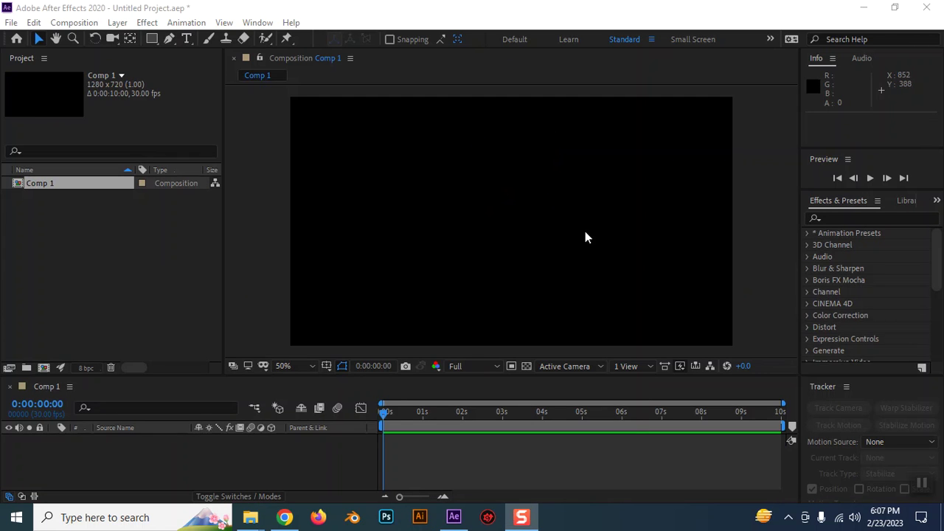
Step: Open the import dialog and browse to the Desktop track folder
{"action": "double_click", "coordinate": [78, 273]}
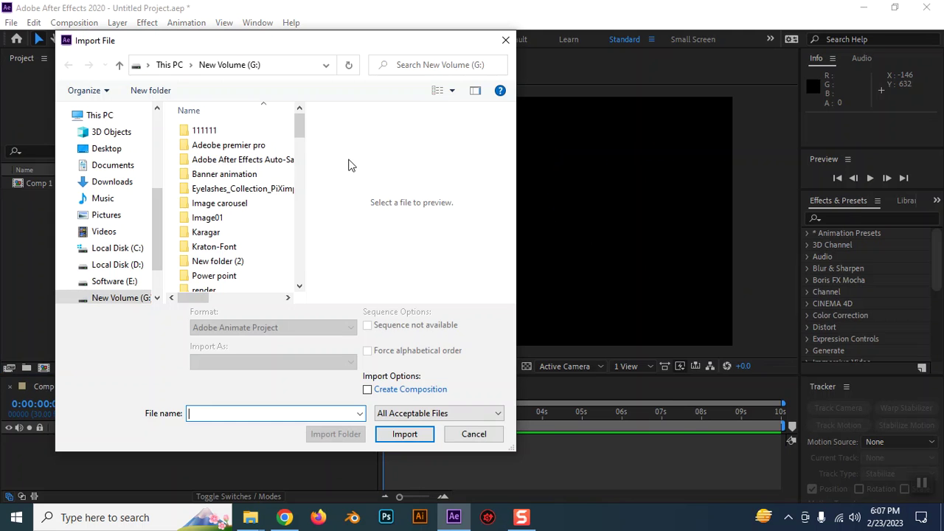
{"action": "left_click", "coordinate": [108, 148]}
{"action": "scroll", "coordinate": [251, 188], "scroll_direction": "down", "scroll_amount": 2}
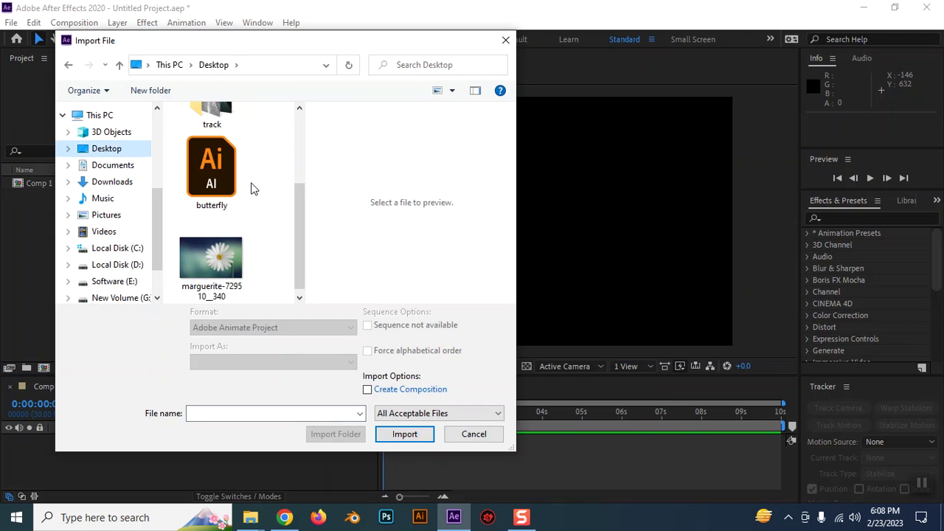
{"action": "scroll", "coordinate": [251, 188], "scroll_direction": "up", "scroll_amount": 1}
{"action": "double_click", "coordinate": [221, 177]}
{"action": "scroll", "coordinate": [224, 183], "scroll_direction": "down", "scroll_amount": 2}
{"action": "scroll", "coordinate": [223, 183], "scroll_direction": "up", "scroll_amount": 1}
{"action": "scroll", "coordinate": [225, 177], "scroll_direction": "up", "scroll_amount": 2}
Step: Import butterfly-png-13 and the teddy-bear balloon PNG as Footage
{"action": "left_click", "coordinate": [221, 166]}
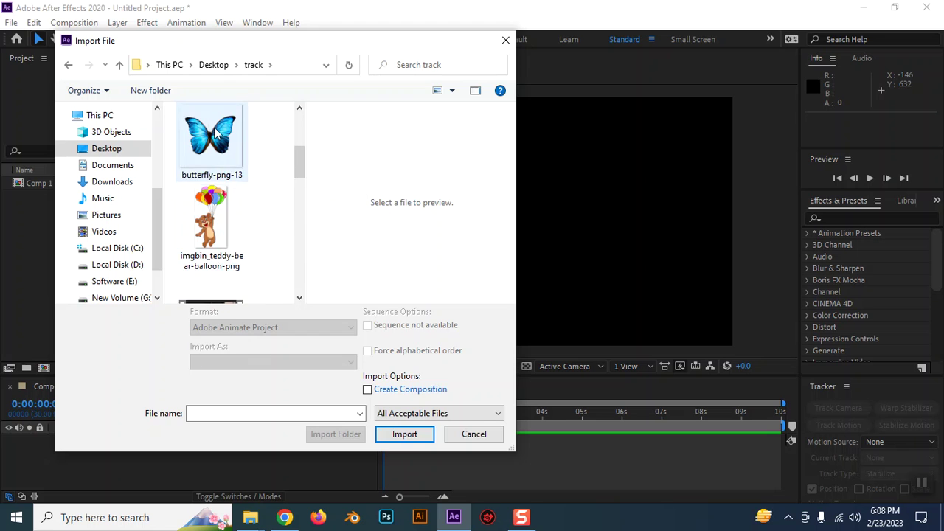
{"action": "left_click", "coordinate": [211, 225], "text": "ctrl"}
{"action": "left_click", "coordinate": [272, 372]}
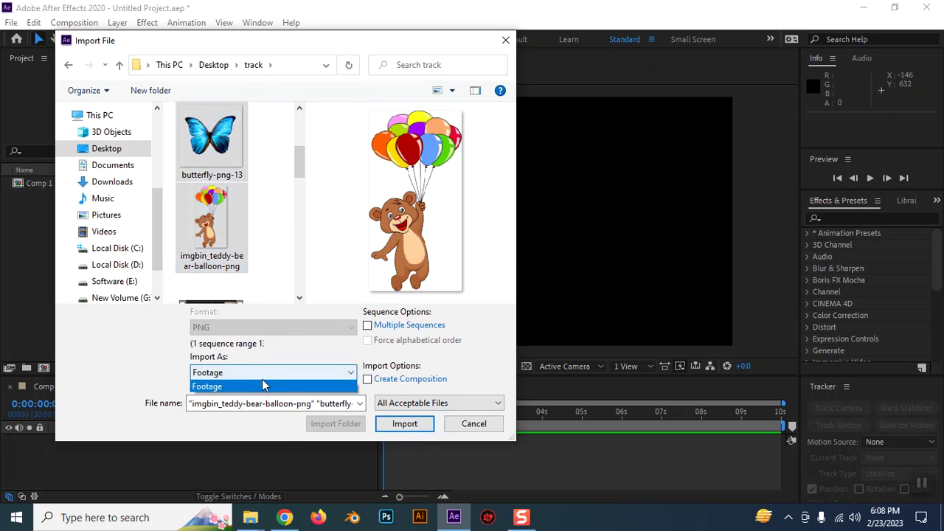
{"action": "left_click", "coordinate": [227, 388]}
{"action": "left_click", "coordinate": [407, 425]}
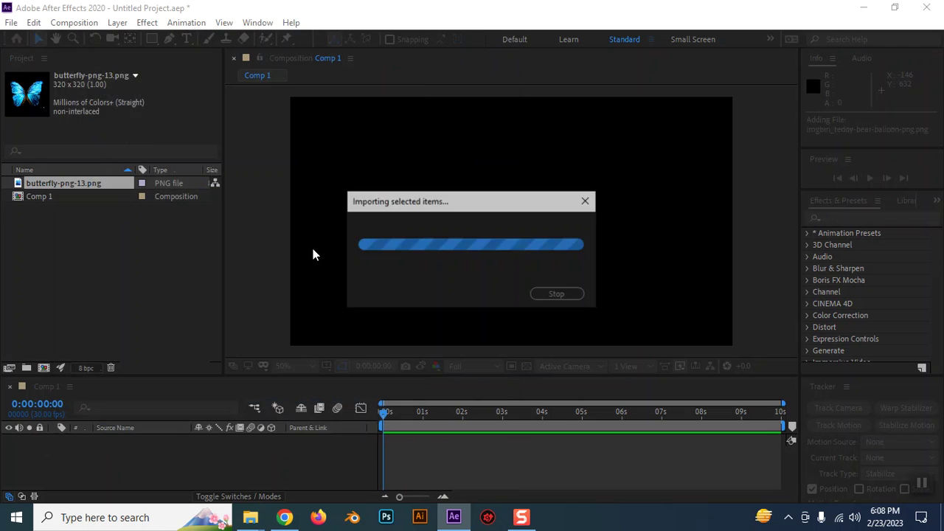
Step: Drag the teddy-bear balloon image into Comp 1 as layer 1 and scale it to 25%
{"action": "left_click", "coordinate": [98, 242]}
{"action": "left_click", "coordinate": [51, 210]}
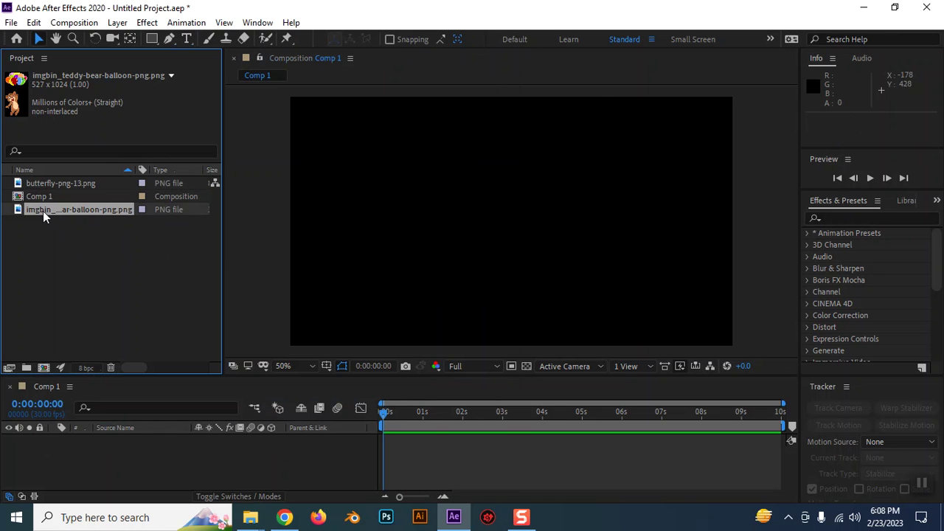
{"action": "left_click_drag", "start_coordinate": [43, 211], "coordinate": [118, 461]}
{"action": "scroll", "coordinate": [502, 192], "scroll_direction": "down", "scroll_amount": 1}
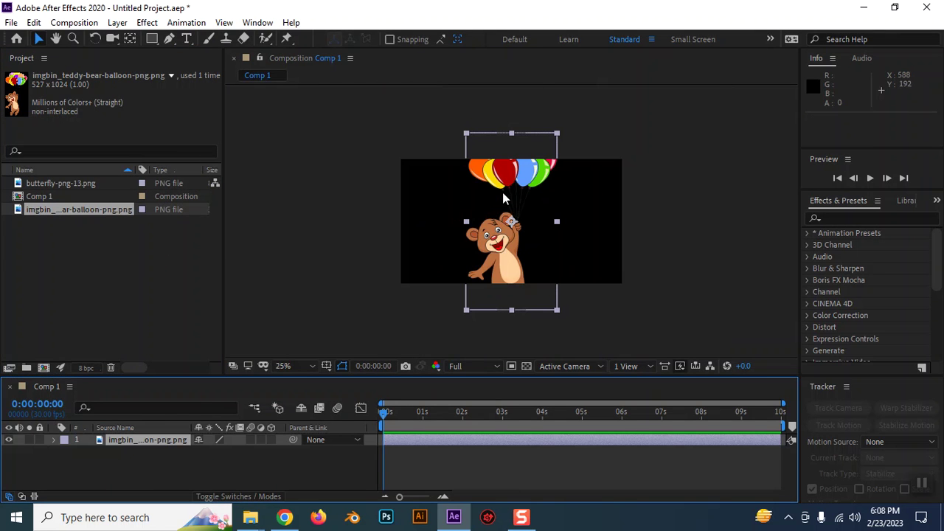
{"action": "key", "text": "s"}
{"action": "left_click_drag", "start_coordinate": [220, 451], "coordinate": [179, 463]}
{"action": "scroll", "coordinate": [873, 317], "scroll_direction": "down", "scroll_amount": 5}
{"action": "left_click", "coordinate": [825, 386]}
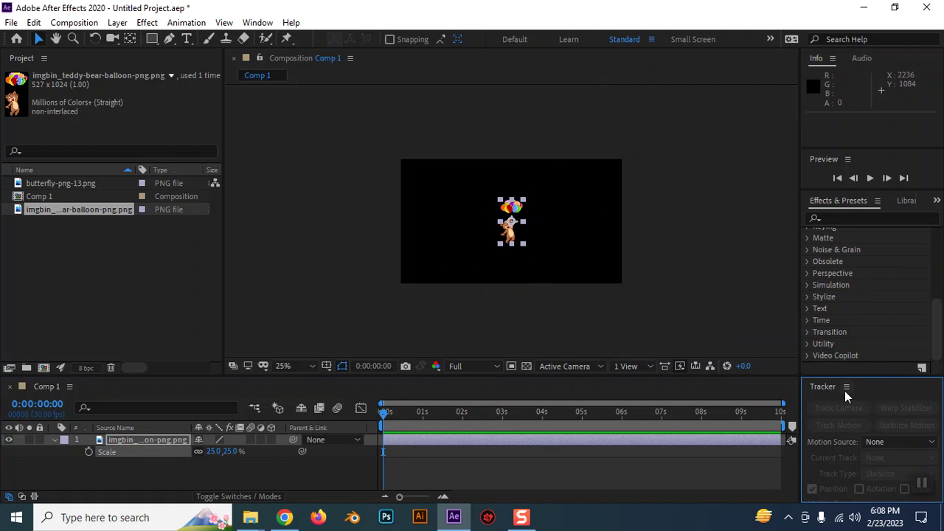
Step: Maximize the Tracker panel group from its panel options
{"action": "left_click", "coordinate": [846, 387]}
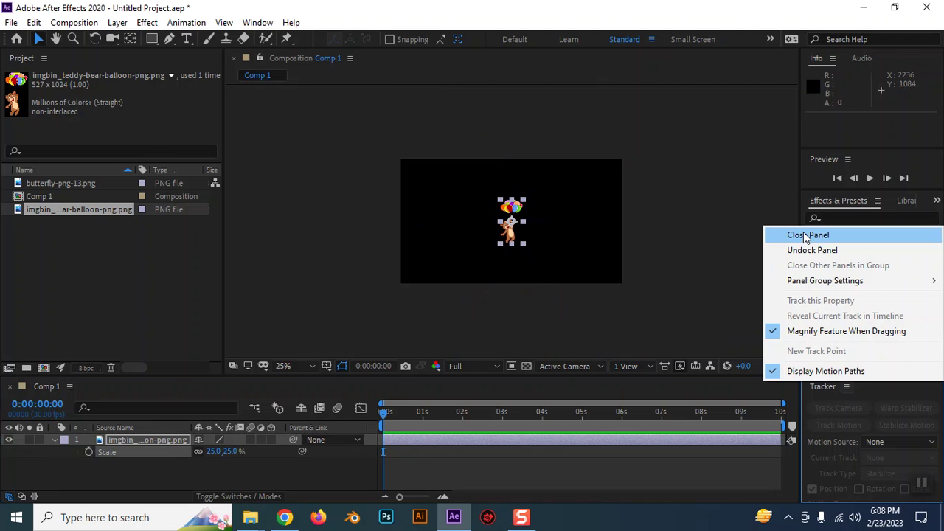
{"action": "mouse_move", "coordinate": [821, 285]}
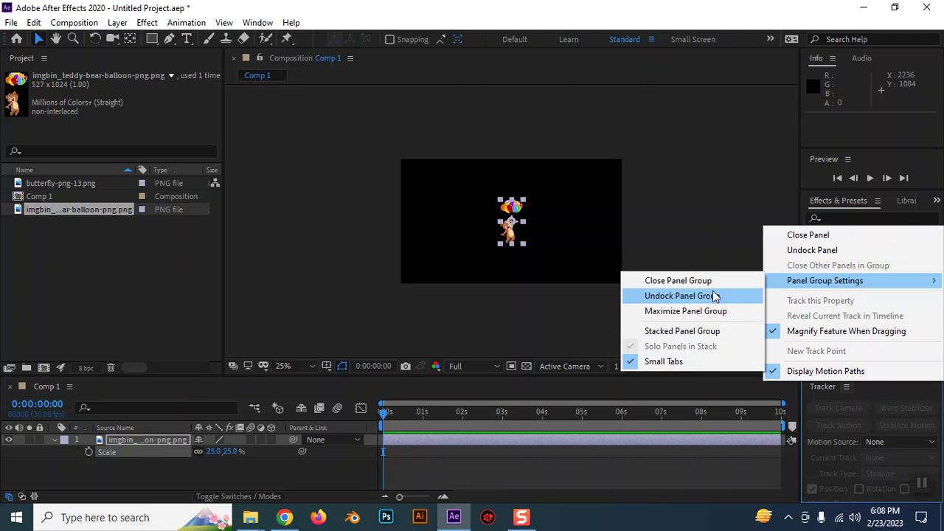
{"action": "left_click", "coordinate": [689, 311]}
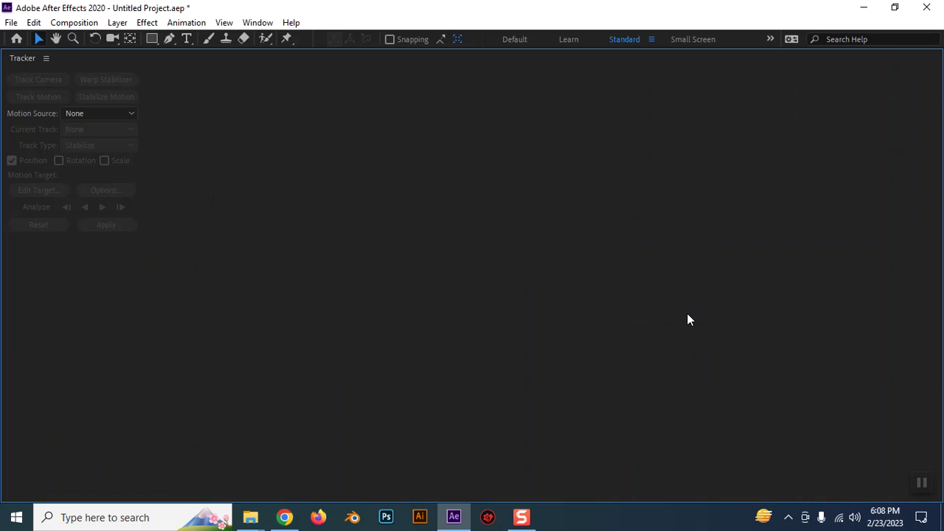
Step: Reset the Standard workspace to its saved layout, adjust panel heights, and bring back the Tracker panel
{"action": "left_click", "coordinate": [258, 22]}
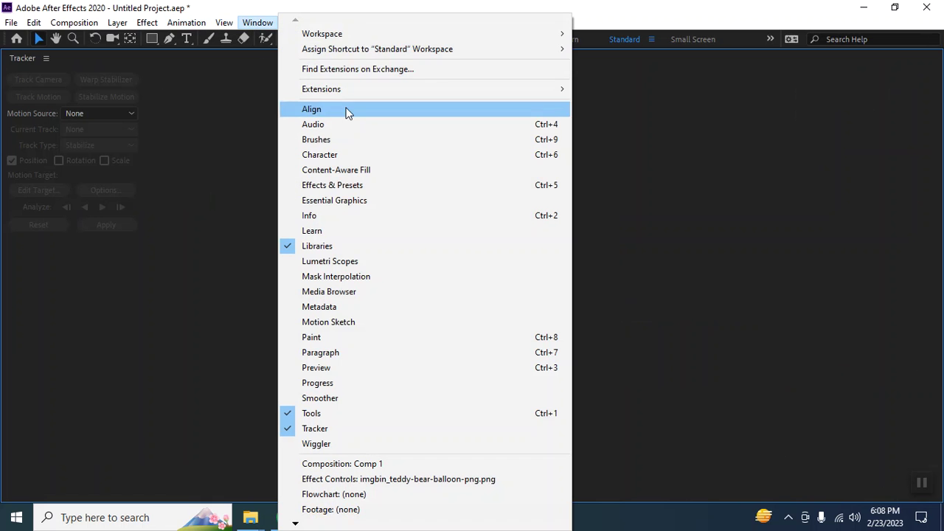
{"action": "mouse_move", "coordinate": [354, 34]}
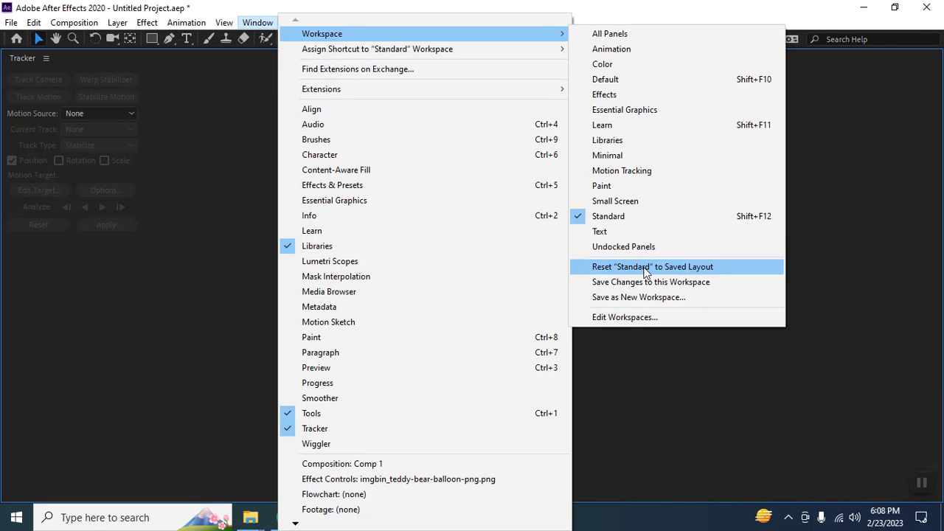
{"action": "left_click", "coordinate": [645, 266]}
{"action": "scroll", "coordinate": [858, 302], "scroll_direction": "down", "scroll_amount": 3}
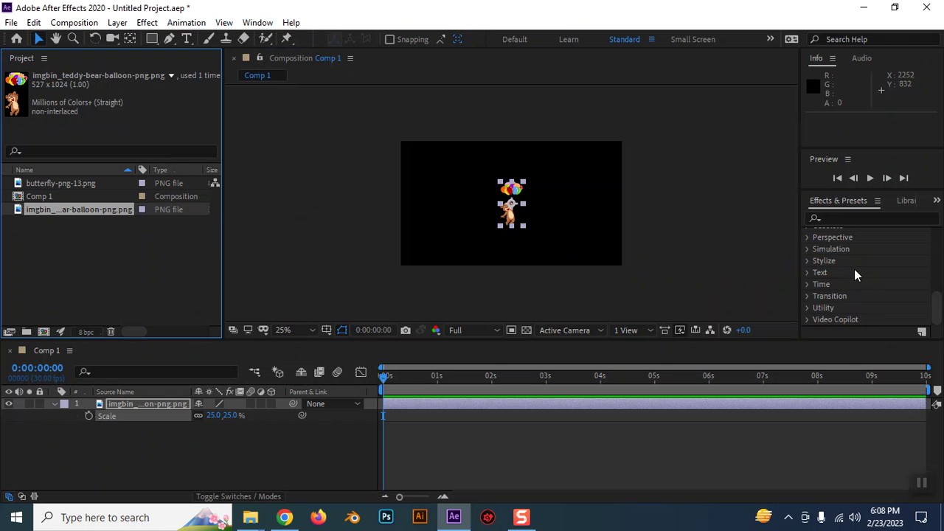
{"action": "mouse_move", "coordinate": [841, 338]}
{"action": "left_mouse_down"}
{"action": "mouse_move", "coordinate": [842, 349]}
{"action": "mouse_move", "coordinate": [843, 340]}
{"action": "left_mouse_up"}
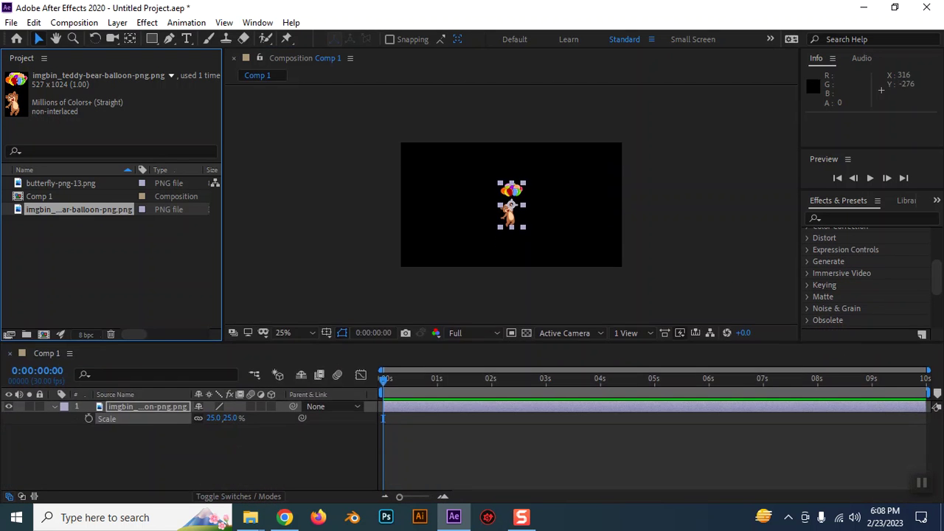
{"action": "left_click", "coordinate": [258, 22]}
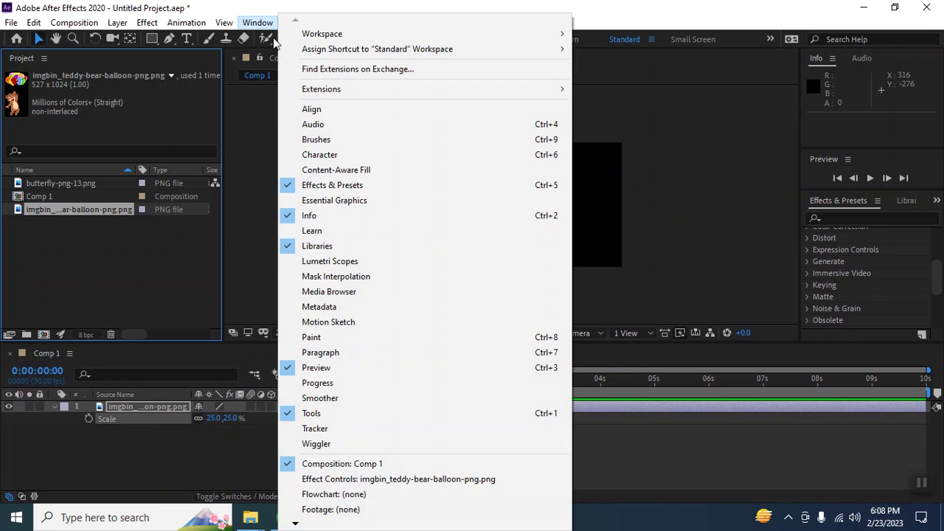
{"action": "left_click", "coordinate": [315, 428]}
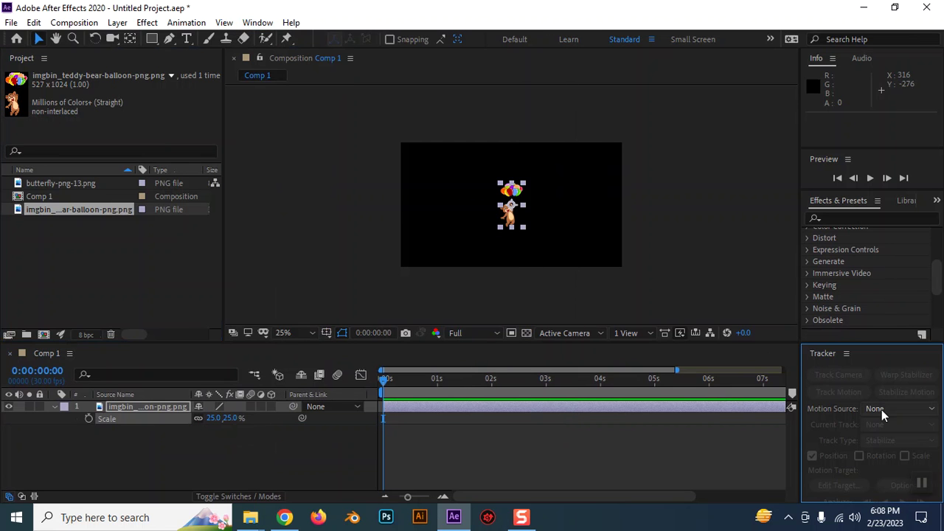
Step: Show layer names in the timeline and collapse the teddy-bear layer's Scale property
{"action": "left_click", "coordinate": [148, 414]}
{"action": "left_click", "coordinate": [135, 398]}
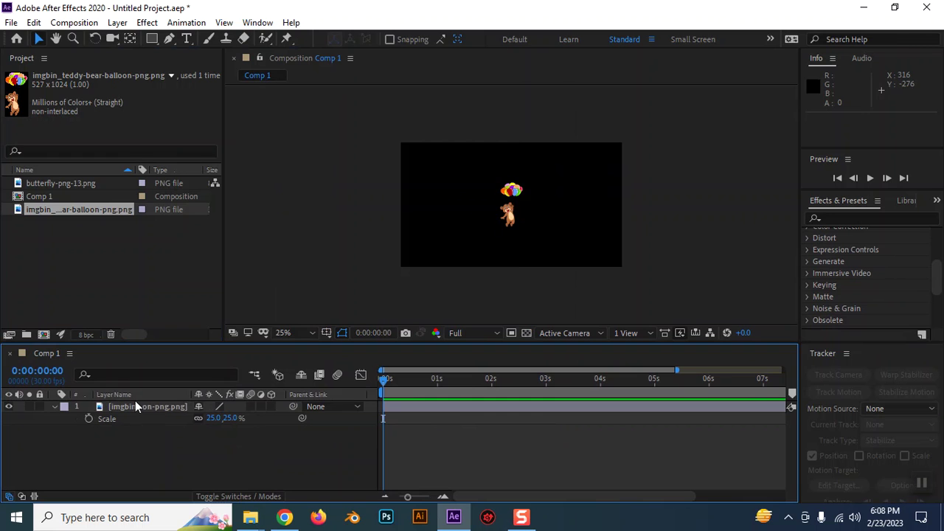
{"action": "left_click", "coordinate": [78, 405]}
{"action": "left_click", "coordinate": [55, 408]}
{"action": "left_click", "coordinate": [145, 446]}
{"action": "left_click", "coordinate": [148, 407]}
Step: Leave the Tracker's Motion Source at None and look through the Tracker panel options
{"action": "left_click", "coordinate": [884, 410]}
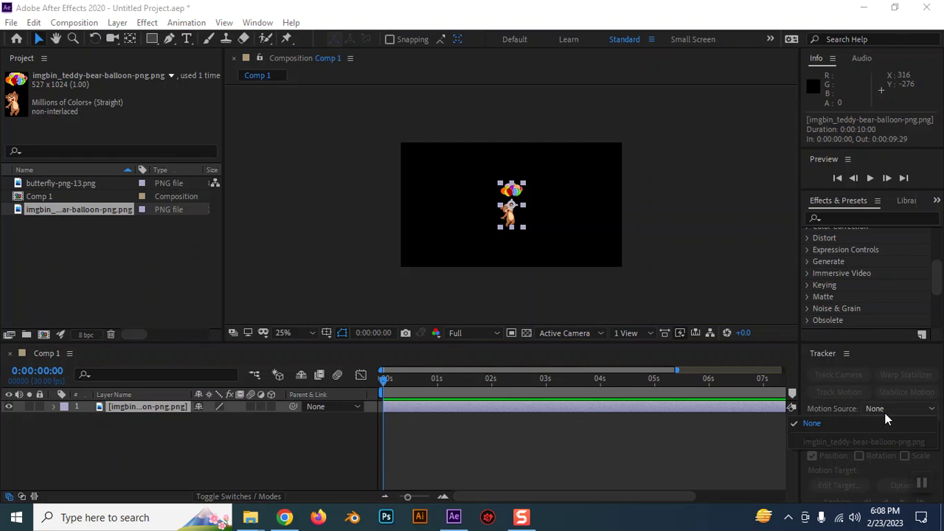
{"action": "left_click", "coordinate": [886, 418]}
{"action": "left_click", "coordinate": [687, 441]}
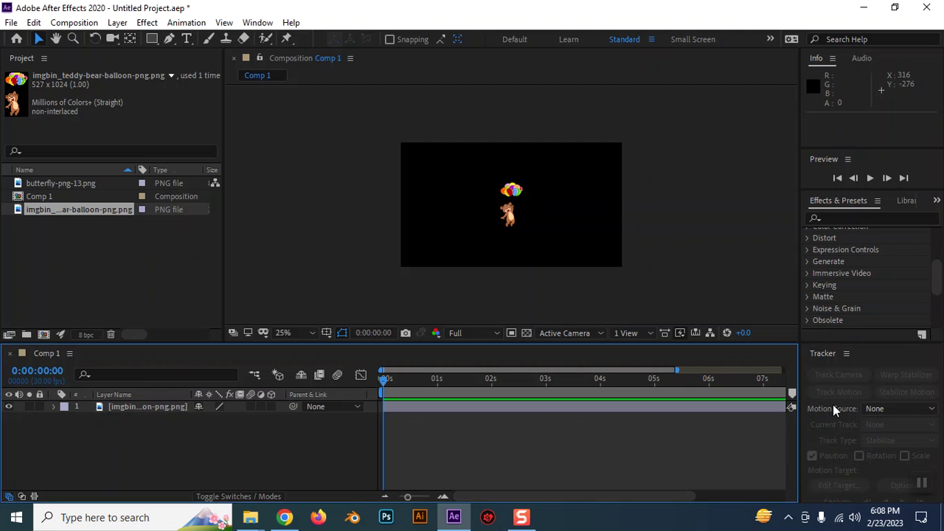
{"action": "left_click", "coordinate": [845, 355]}
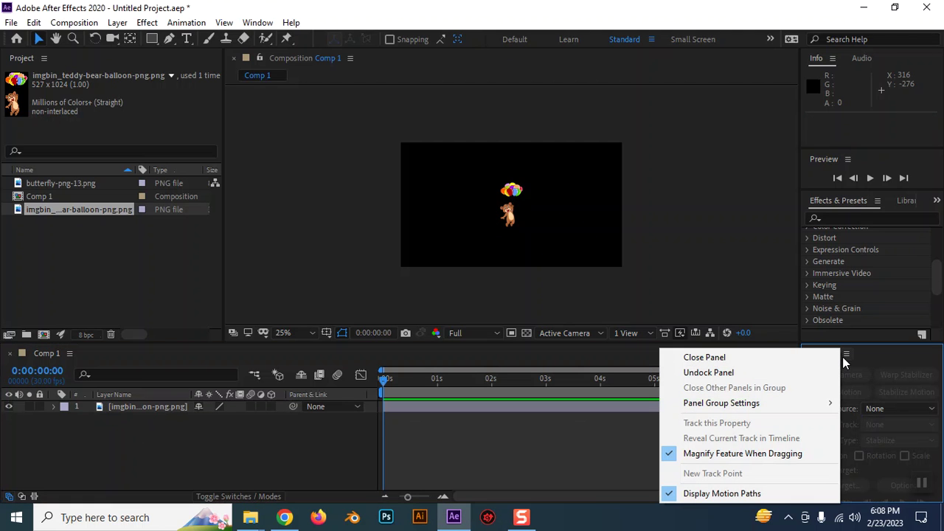
{"action": "left_click", "coordinate": [597, 446]}
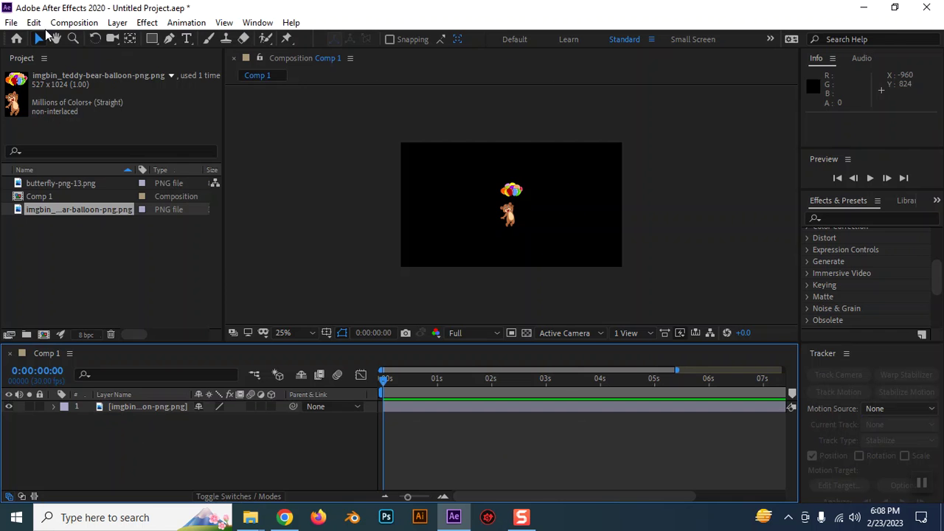
Step: Browse the Edit and Animation menus with the teddy-bear layer selected
{"action": "left_click", "coordinate": [34, 24]}
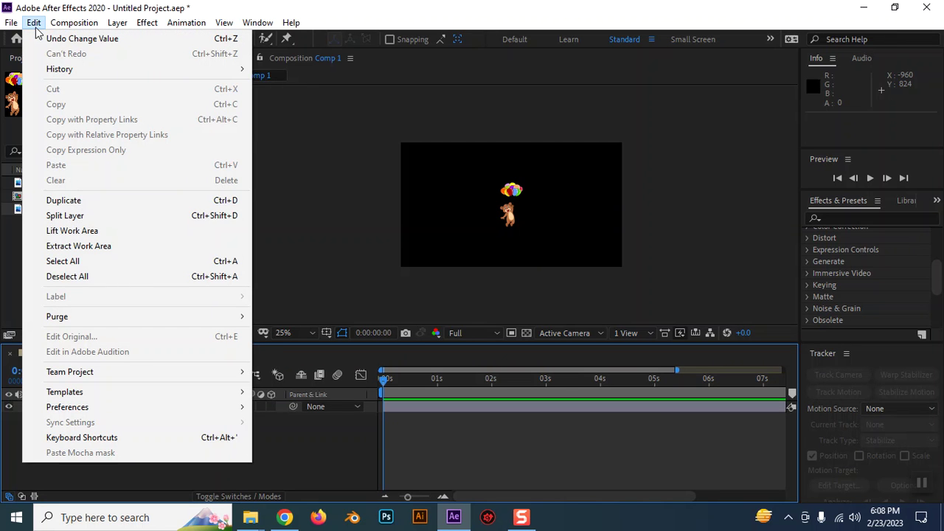
{"action": "key", "text": "Right"}
{"action": "left_click", "coordinate": [153, 410]}
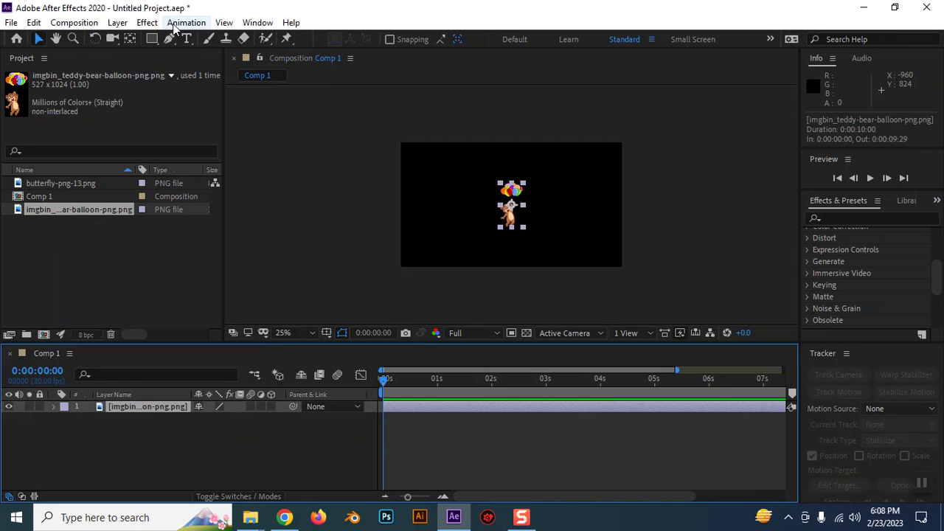
{"action": "left_click", "coordinate": [175, 26]}
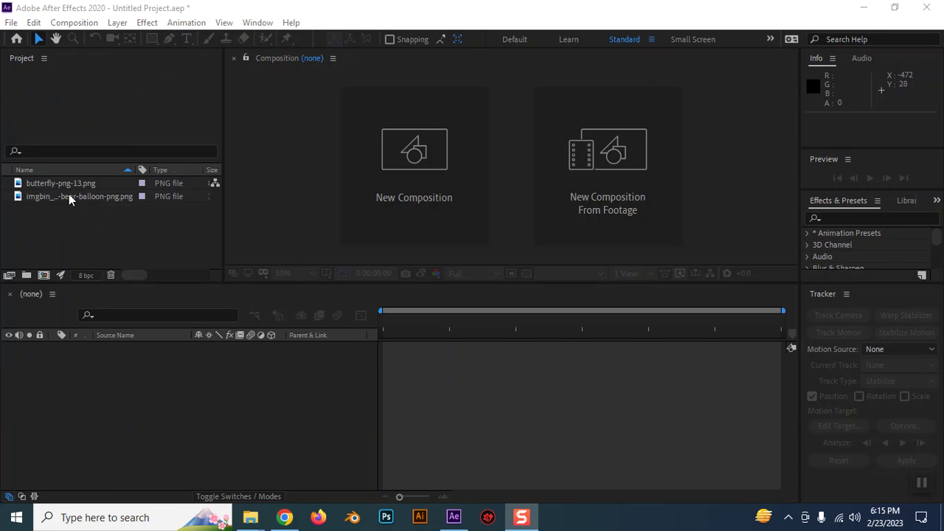
Step: Create a 1280×720 Comp 1 and set the viewer to 100% in a larger composition panel
{"action": "left_click", "coordinate": [60, 194]}
{"action": "left_click", "coordinate": [43, 274]}
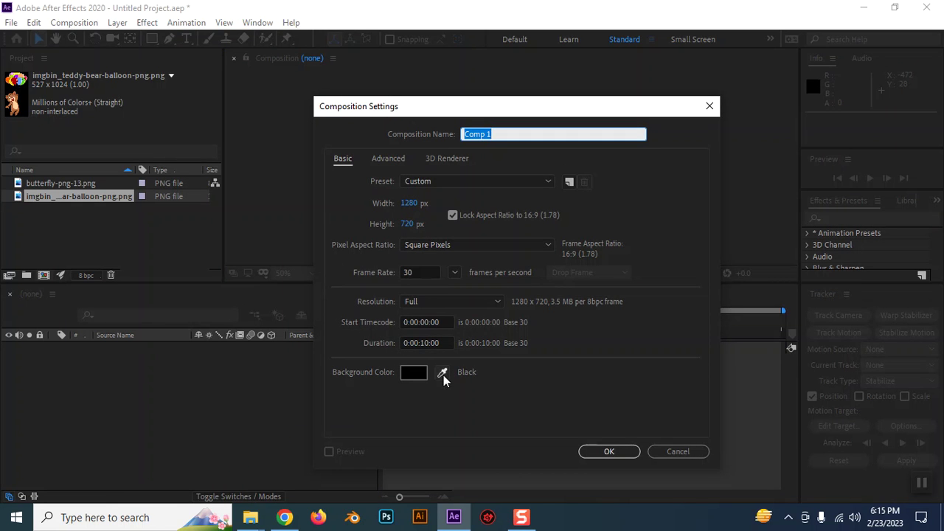
{"action": "left_click", "coordinate": [601, 451]}
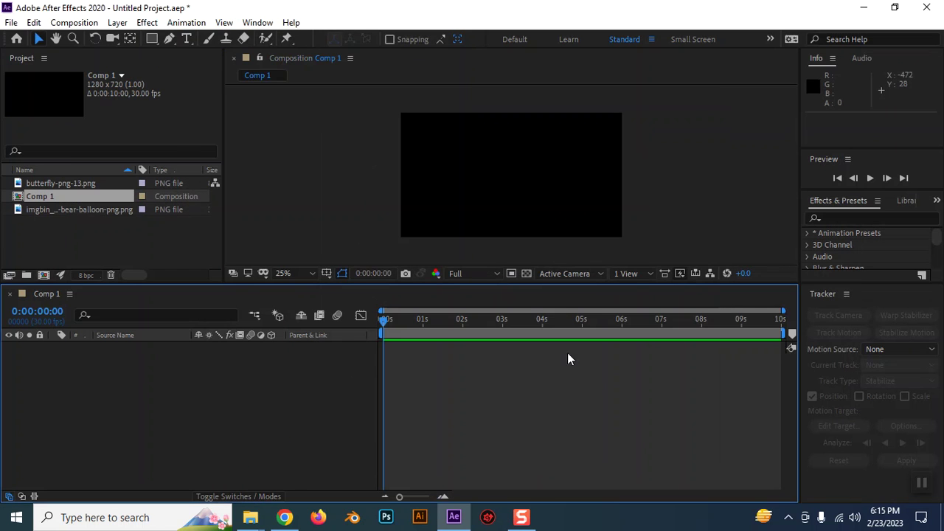
{"action": "left_click", "coordinate": [283, 273]}
{"action": "left_click", "coordinate": [290, 43]}
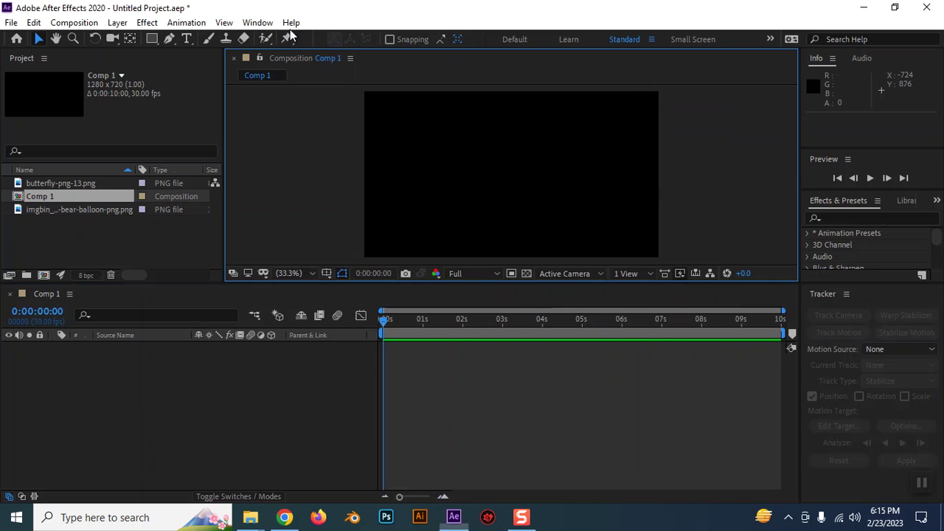
{"action": "mouse_move", "coordinate": [545, 284]}
{"action": "left_mouse_down"}
{"action": "mouse_move", "coordinate": [539, 384]}
{"action": "mouse_move", "coordinate": [533, 335]}
{"action": "left_mouse_up"}
Step: Check the butterfly and teddy-bear image details, then bring up the Import File dialog
{"action": "left_click", "coordinate": [37, 210]}
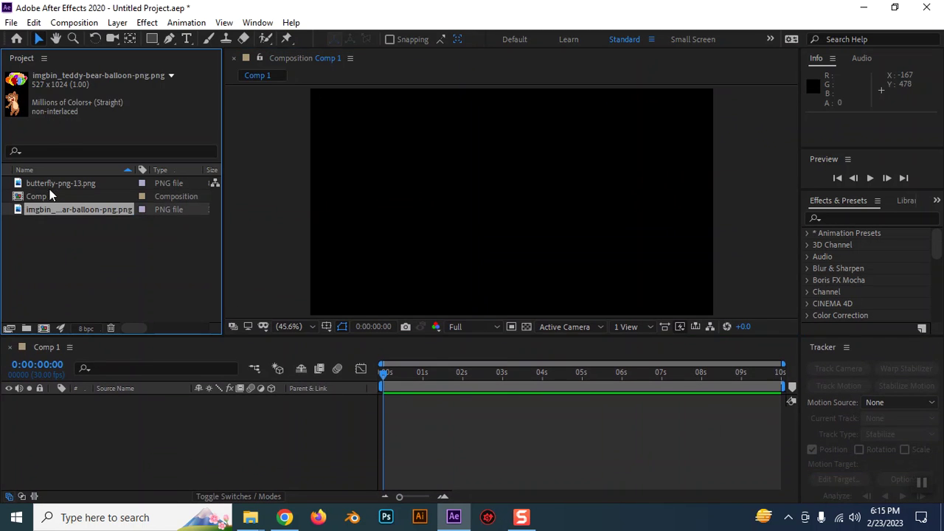
{"action": "left_click", "coordinate": [52, 183]}
{"action": "left_click", "coordinate": [48, 209]}
{"action": "double_click", "coordinate": [79, 261]}
{"action": "scroll", "coordinate": [273, 213], "scroll_direction": "down", "scroll_amount": 3}
Step: Import butterfly.ai from the Desktop as Composition - Retain Layer Sizes
{"action": "scroll", "coordinate": [226, 223], "scroll_direction": "down", "scroll_amount": 3}
{"action": "left_click", "coordinate": [109, 149]}
{"action": "left_click", "coordinate": [214, 184]}
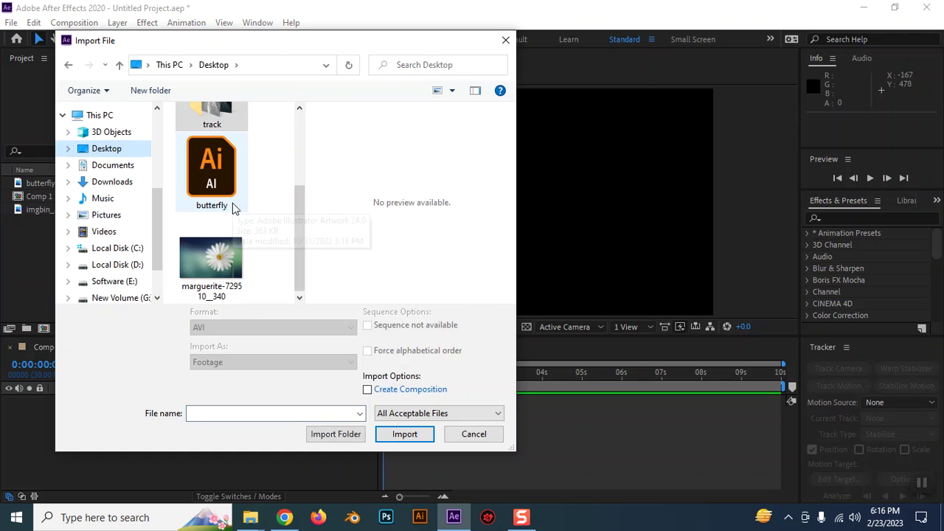
{"action": "left_click", "coordinate": [214, 169]}
{"action": "left_click", "coordinate": [249, 362]}
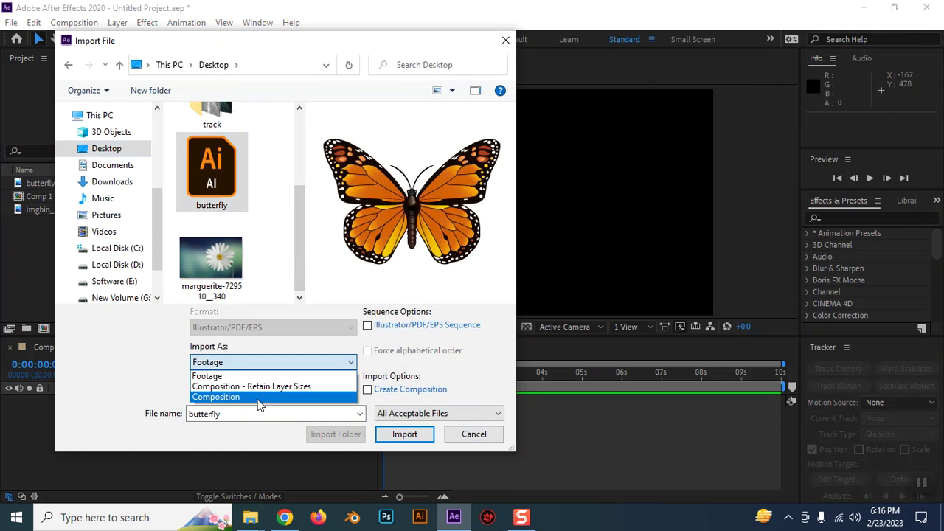
{"action": "left_click", "coordinate": [269, 392]}
{"action": "left_click", "coordinate": [402, 434]}
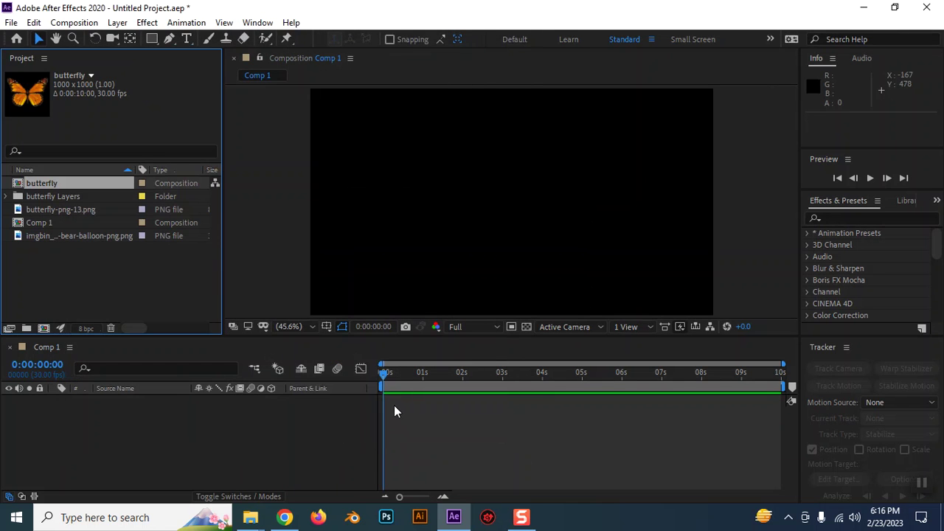
Step: Open the butterfly comp and drag both wings' anchor points onto the body with Pan Behind
{"action": "double_click", "coordinate": [29, 184]}
{"action": "left_click", "coordinate": [542, 225]}
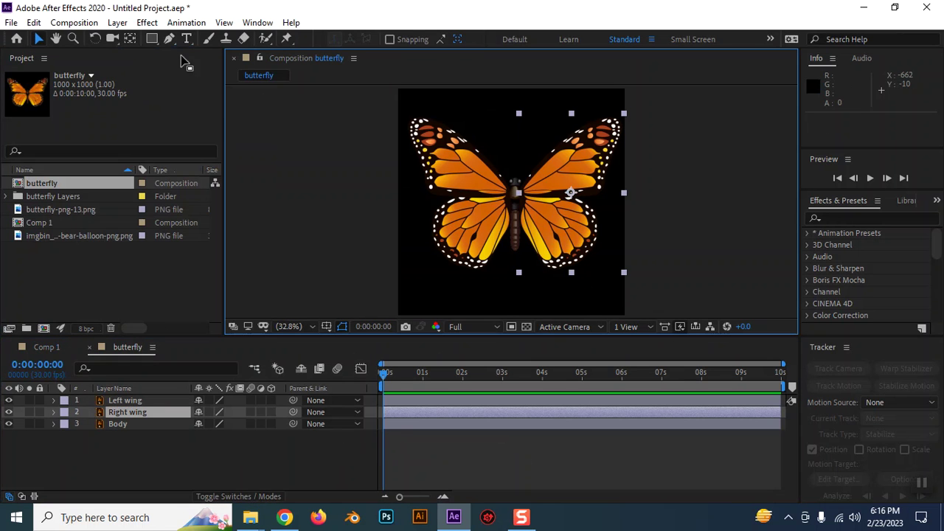
{"action": "left_click", "coordinate": [130, 38]}
{"action": "left_click_drag", "start_coordinate": [571, 192], "coordinate": [521, 198]}
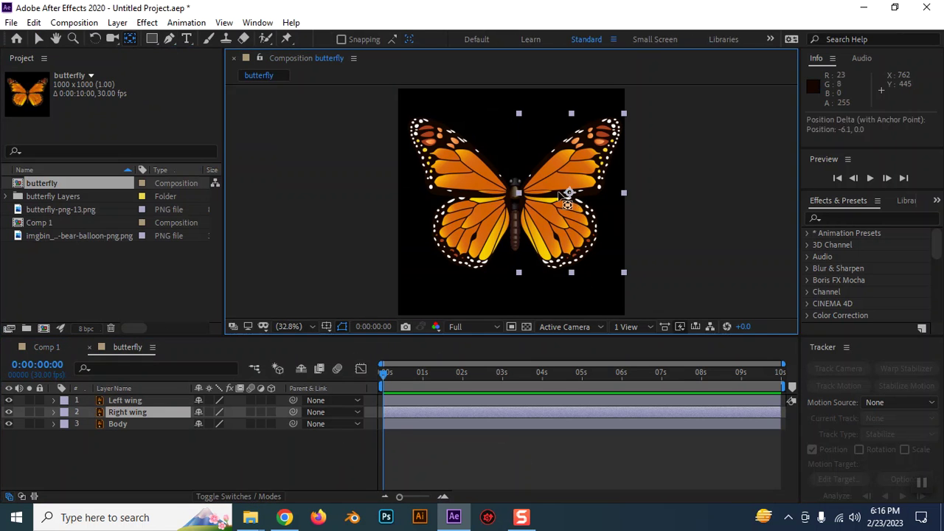
{"action": "left_click", "coordinate": [474, 199]}
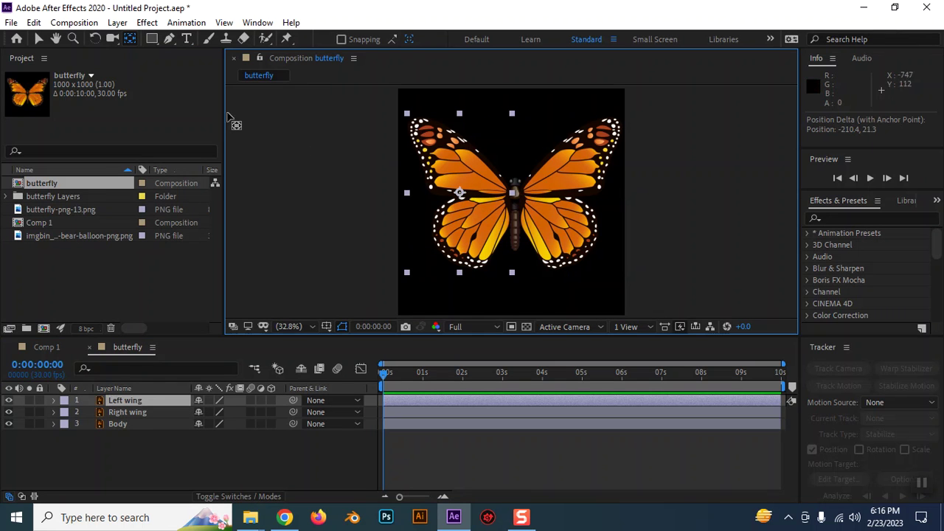
{"action": "left_click_drag", "start_coordinate": [458, 193], "coordinate": [506, 192]}
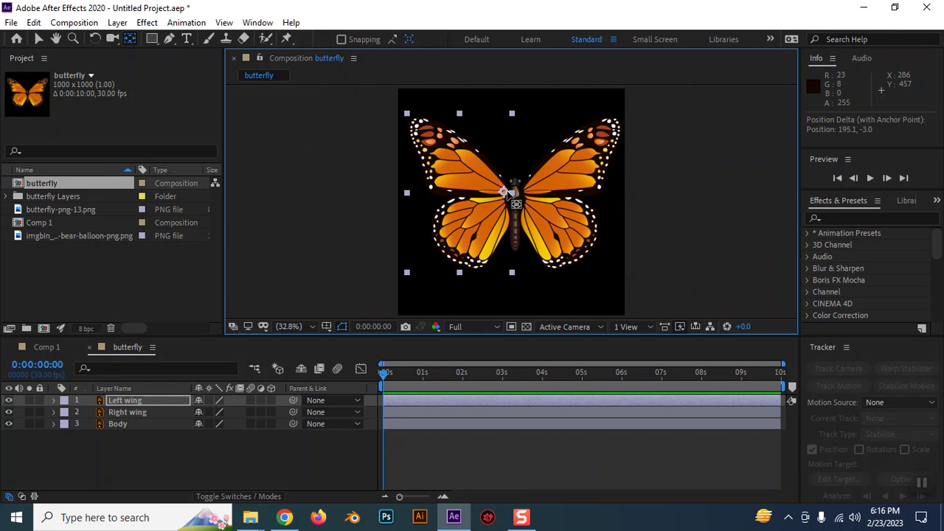
{"action": "left_click", "coordinate": [47, 347]}
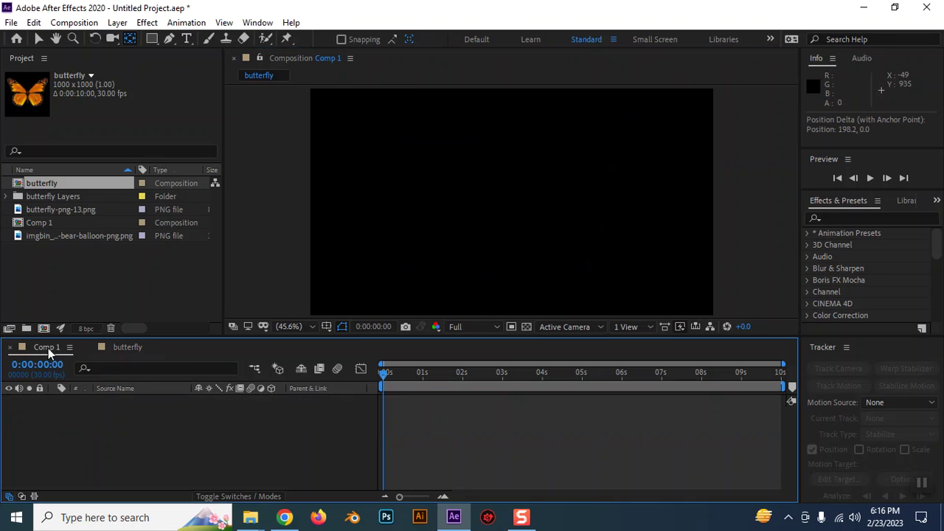
Step: Delete the butterfly composition and the old Comp 1 from the Project panel
{"action": "left_click", "coordinate": [125, 347]}
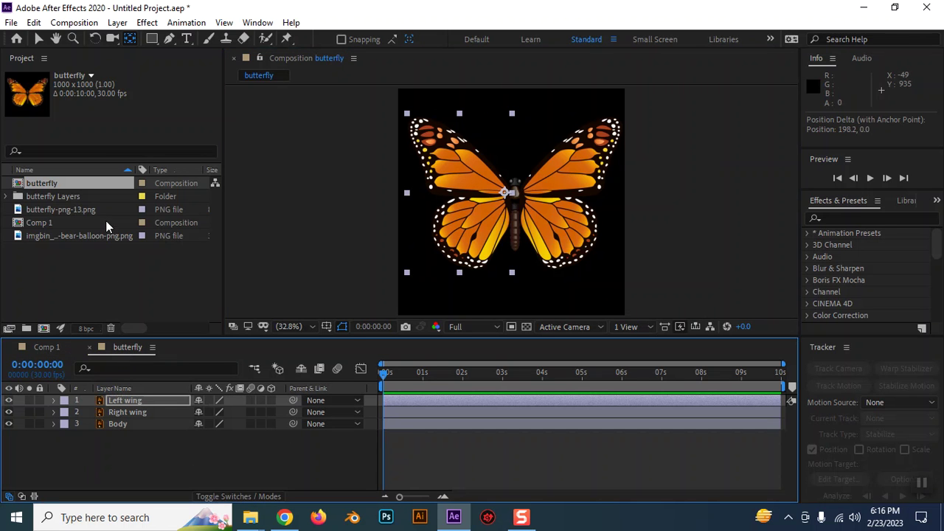
{"action": "left_click", "coordinate": [42, 183]}
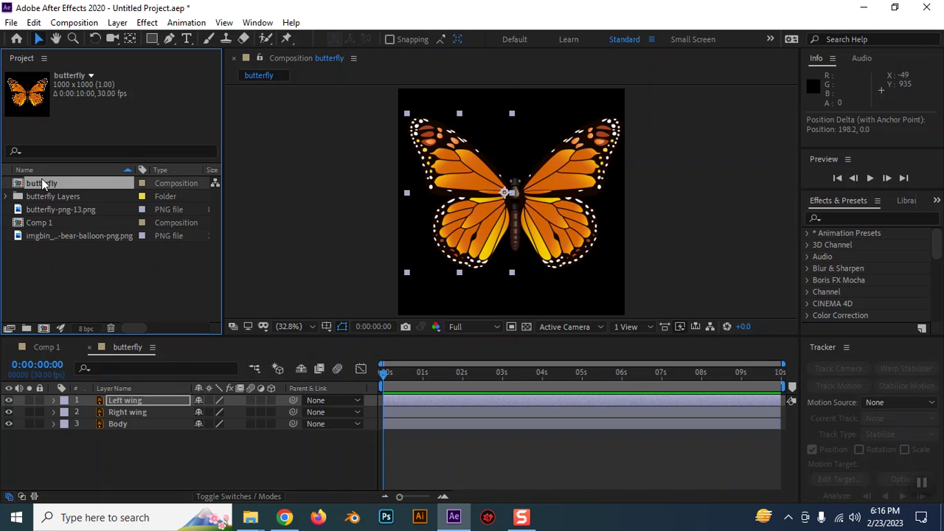
{"action": "key", "text": "Delete"}
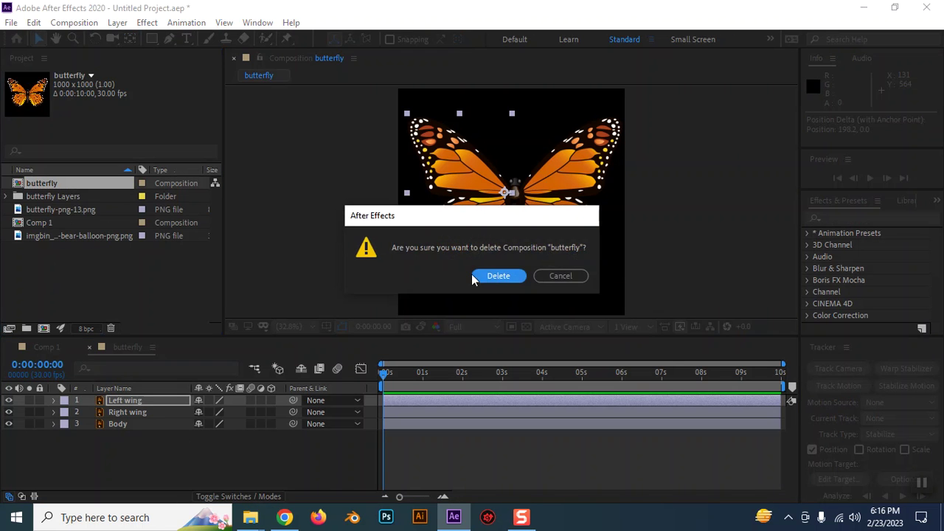
{"action": "left_click", "coordinate": [474, 279]}
{"action": "left_click", "coordinate": [50, 211]}
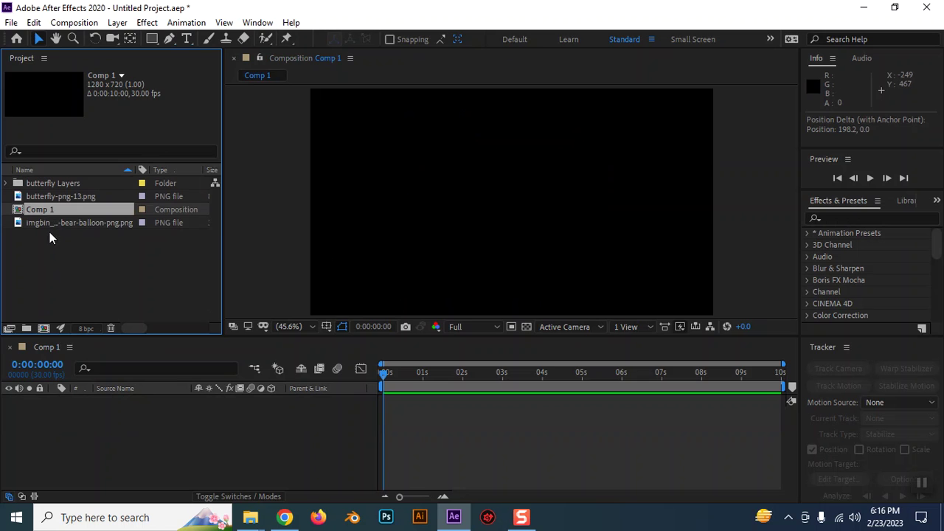
{"action": "key", "text": "Delete"}
Step: Create a new Comp 1 and add butterfly-png-13.png to it as a layer
{"action": "left_click", "coordinate": [44, 328]}
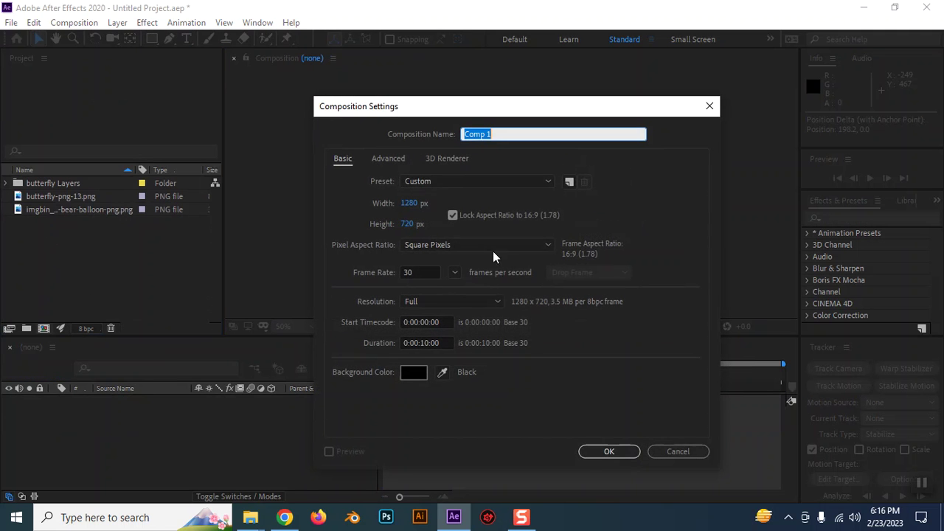
{"action": "left_click", "coordinate": [612, 451]}
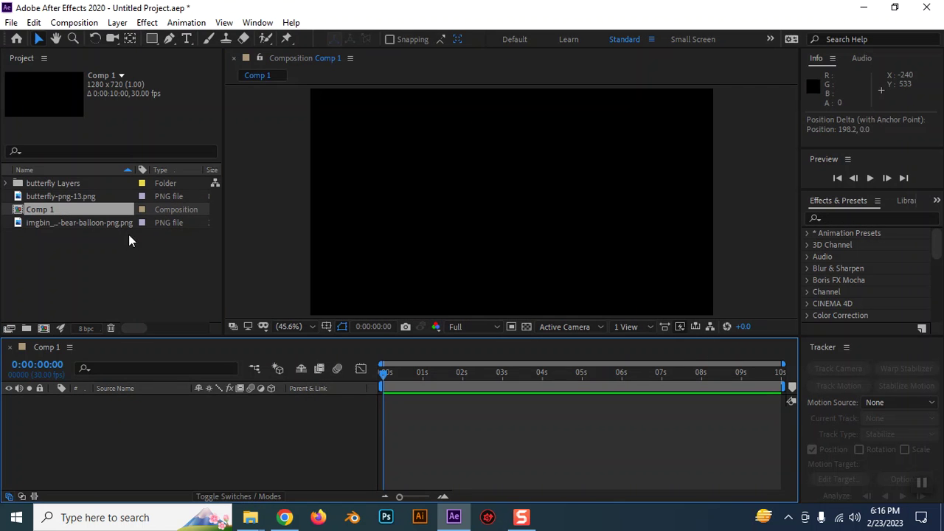
{"action": "left_click", "coordinate": [61, 183]}
{"action": "left_click", "coordinate": [57, 196]}
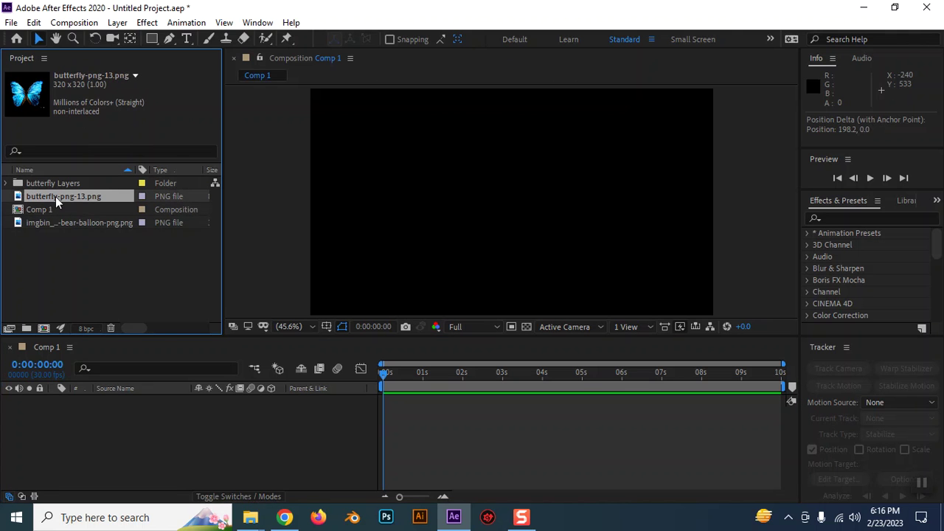
{"action": "left_click_drag", "start_coordinate": [55, 196], "coordinate": [136, 416]}
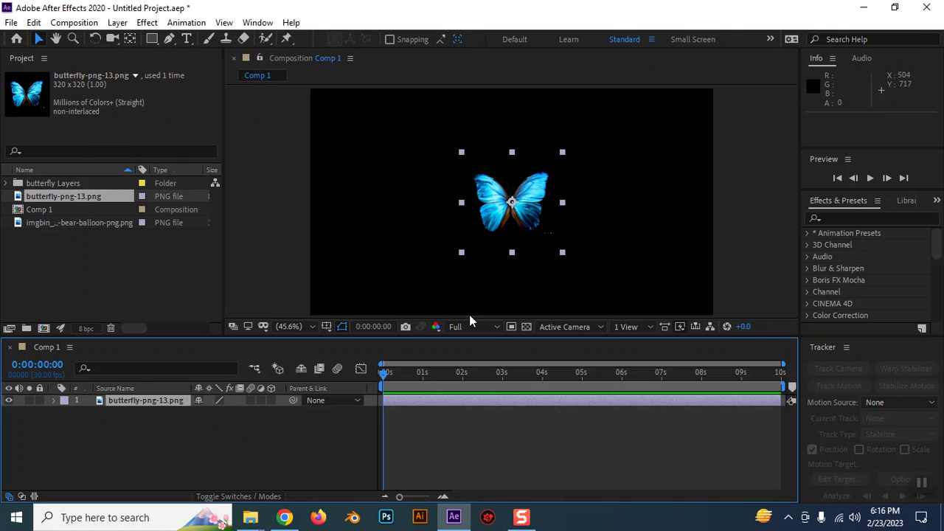
Step: Bring up the Import File dialog from the Project panel
{"action": "scroll", "coordinate": [505, 227], "scroll_direction": "down", "scroll_amount": 2}
{"action": "scroll", "coordinate": [505, 227], "scroll_direction": "up", "scroll_amount": 2}
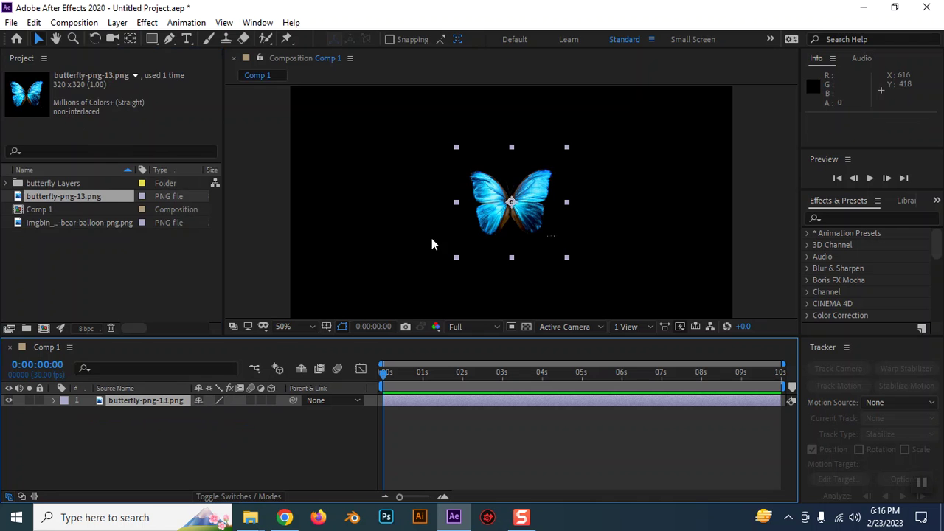
{"action": "left_click", "coordinate": [75, 243]}
{"action": "left_click", "coordinate": [52, 221]}
{"action": "double_click", "coordinate": [132, 280]}
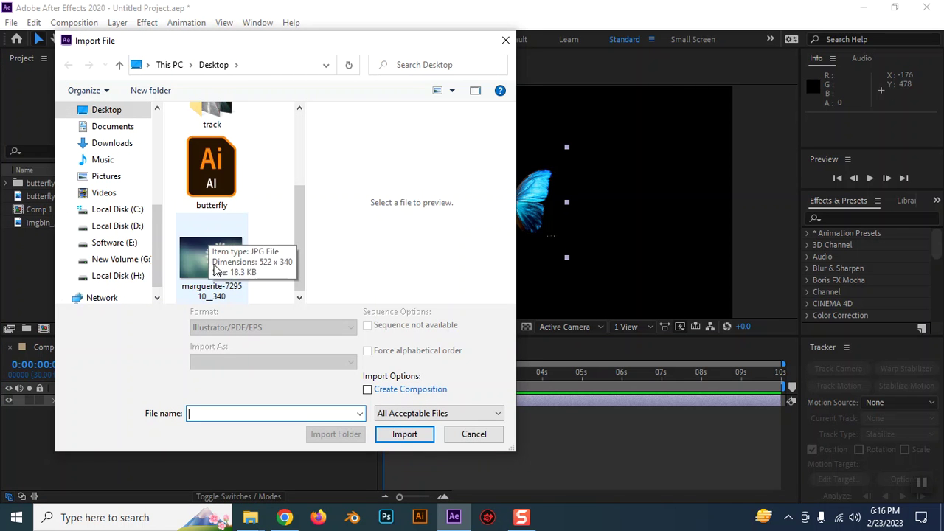
Step: Import marguerite-729510__340.jpg, place it below the butterfly, and apply Transform > Fit to Comp
{"action": "left_click", "coordinate": [231, 237]}
{"action": "left_click", "coordinate": [404, 435]}
{"action": "left_click_drag", "start_coordinate": [59, 236], "coordinate": [145, 450]}
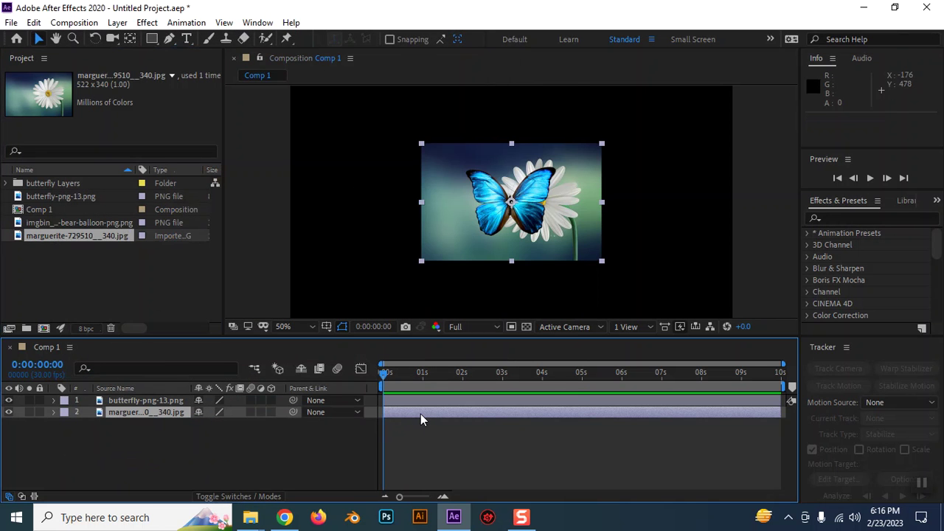
{"action": "right_click", "coordinate": [420, 414]}
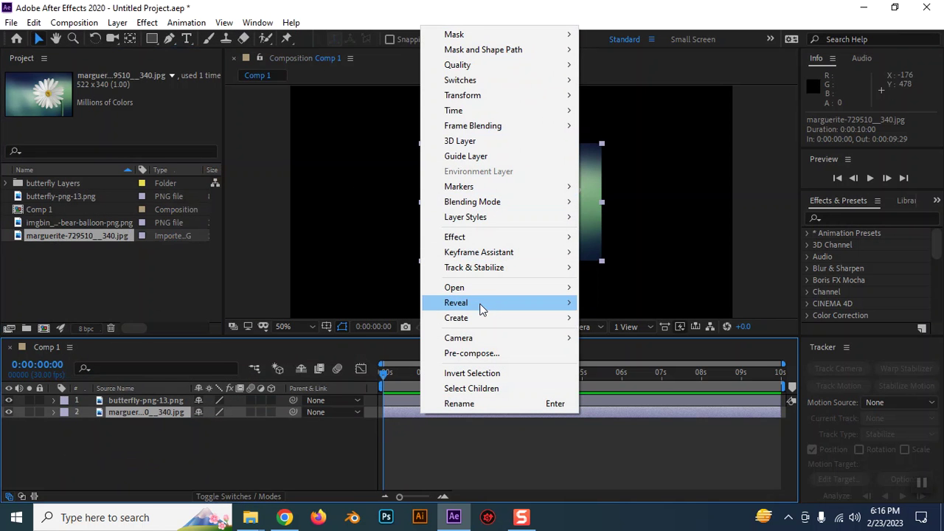
{"action": "mouse_move", "coordinate": [479, 95]}
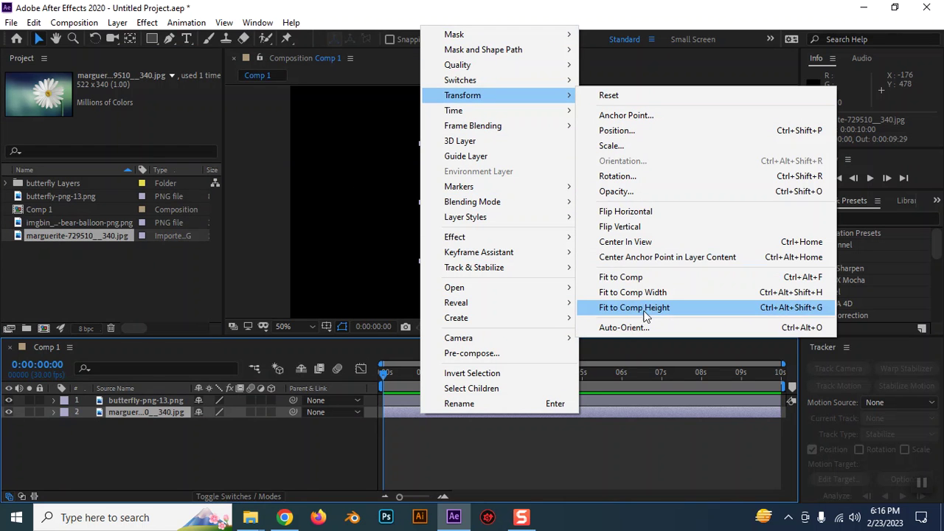
{"action": "left_click", "coordinate": [629, 277]}
{"action": "key", "text": "comma"}
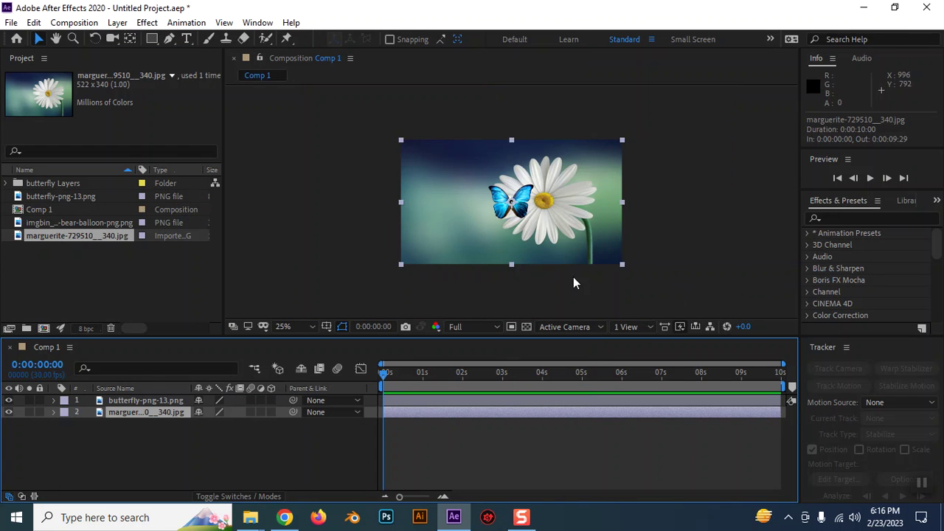
Step: Move the butterfly down-left over the photo and shrink it to 46% scale
{"action": "left_click_drag", "start_coordinate": [520, 207], "coordinate": [447, 242]}
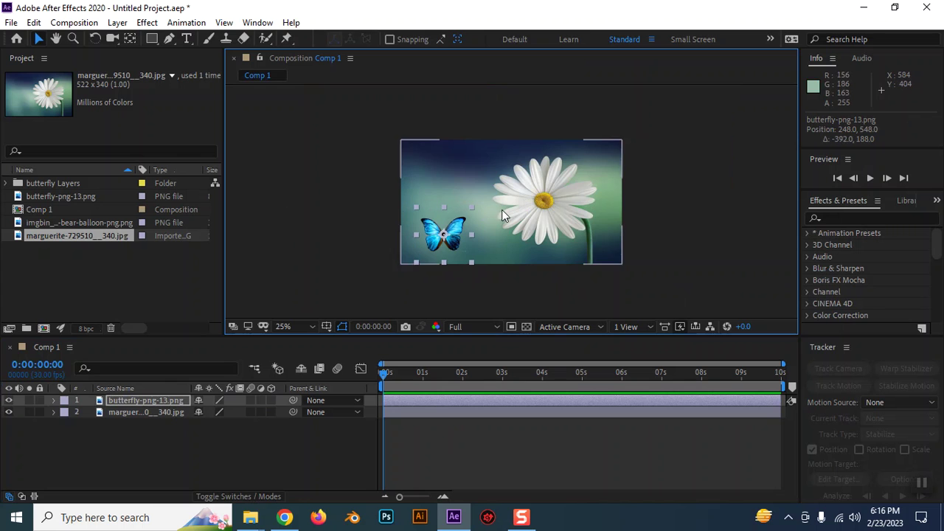
{"action": "key", "text": "period"}
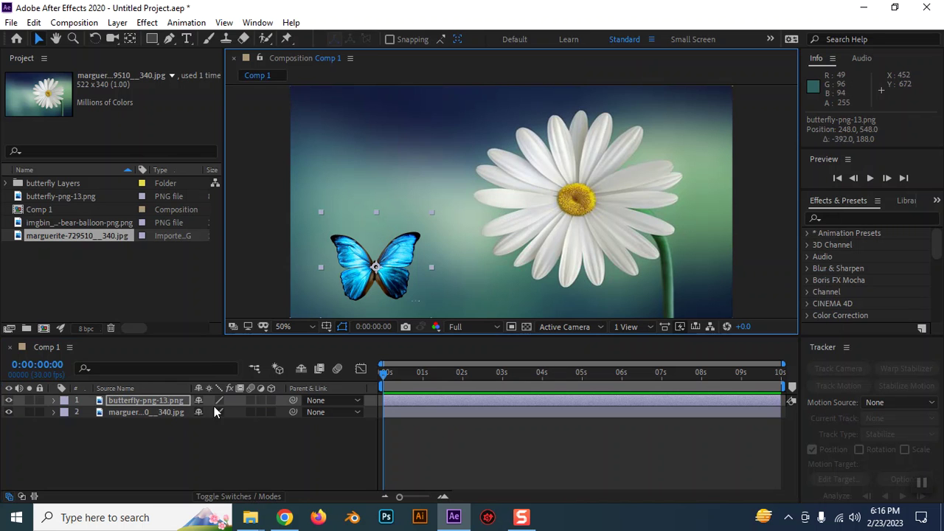
{"action": "key", "text": "s"}
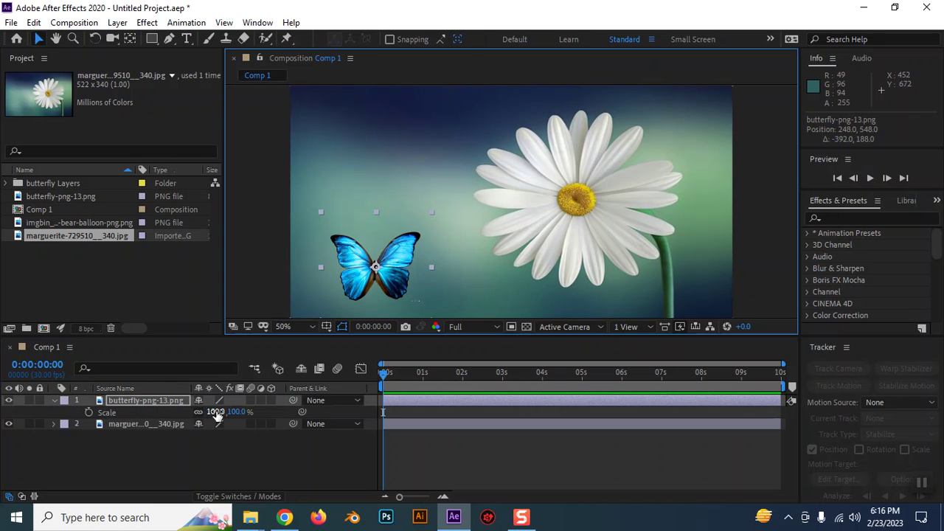
{"action": "key", "text": "comma"}
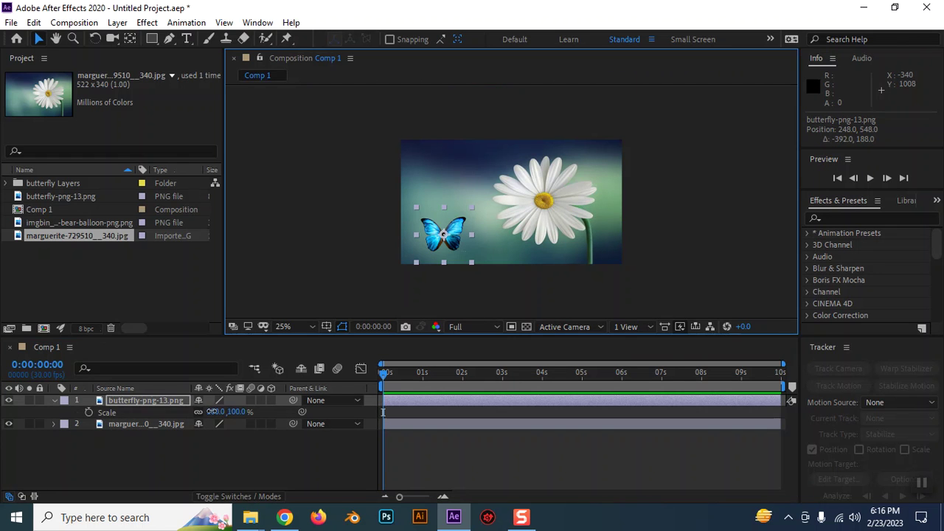
{"action": "left_click_drag", "start_coordinate": [214, 411], "coordinate": [184, 416]}
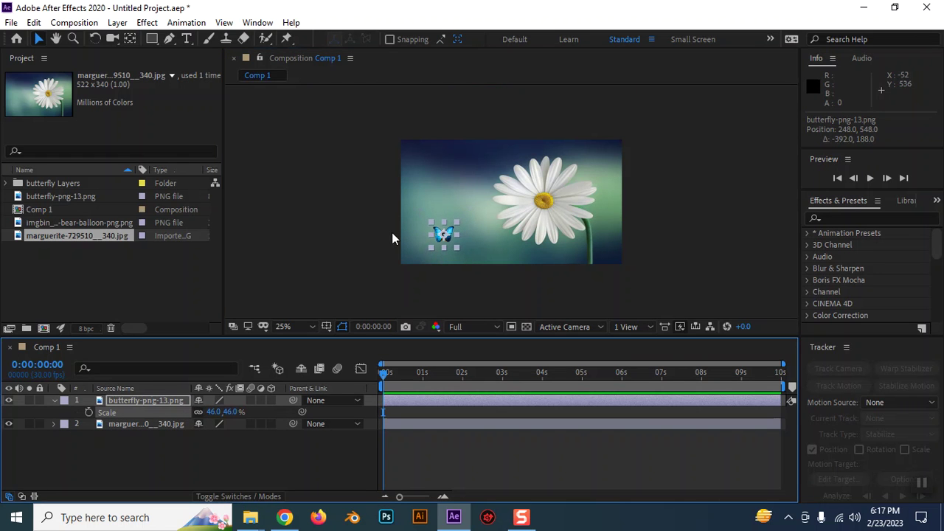
{"action": "left_click", "coordinate": [391, 235]}
Step: Fit the composition to the viewer and nudge the butterfly further down and left
{"action": "key", "text": "period"}
{"action": "left_click_drag", "start_coordinate": [477, 274], "coordinate": [507, 267]}
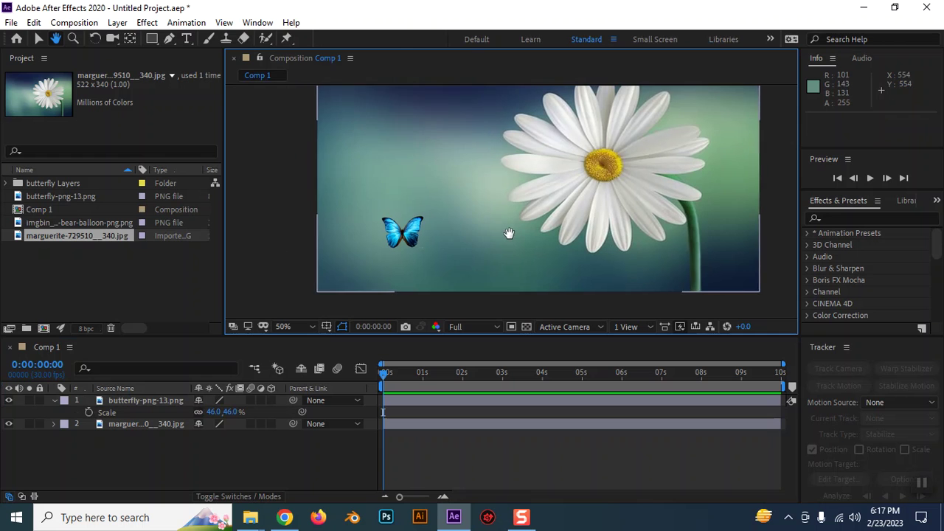
{"action": "key", "text": "comma"}
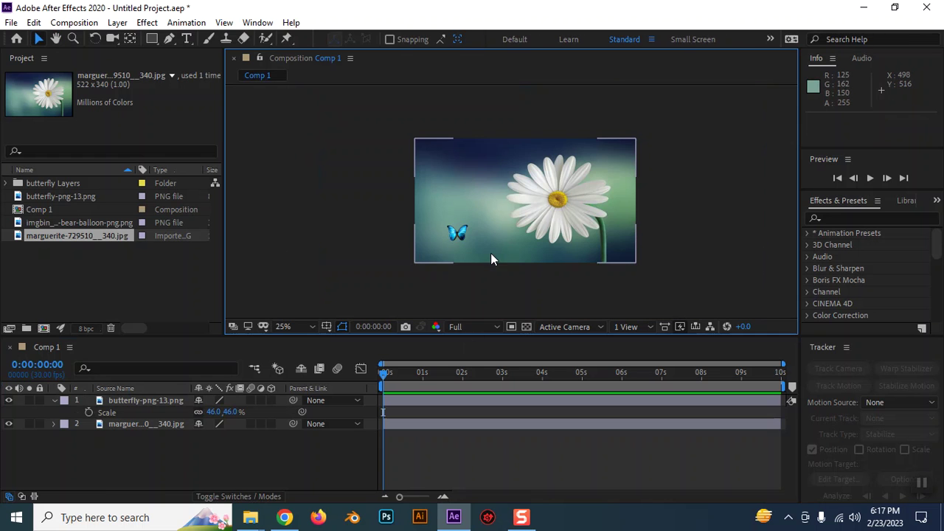
{"action": "left_click", "coordinate": [285, 326]}
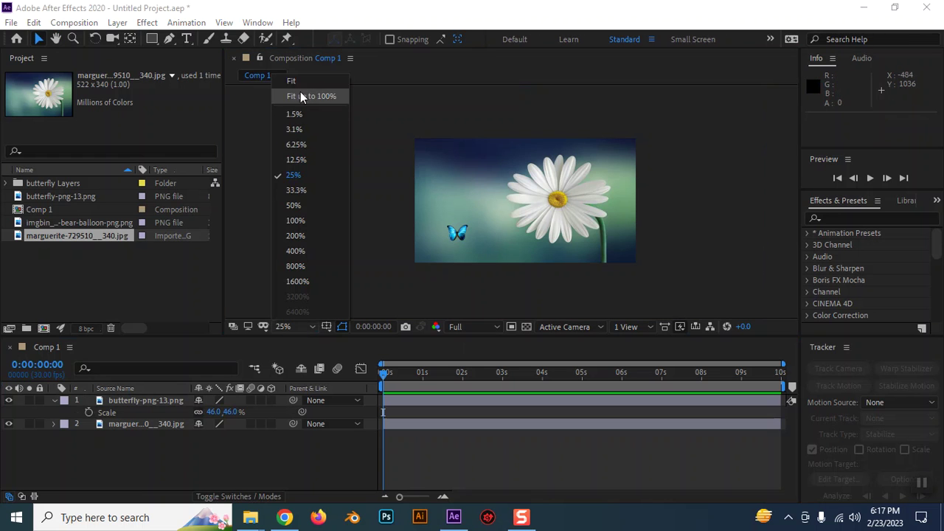
{"action": "left_click", "coordinate": [302, 96]}
{"action": "left_click_drag", "start_coordinate": [387, 261], "coordinate": [358, 278]}
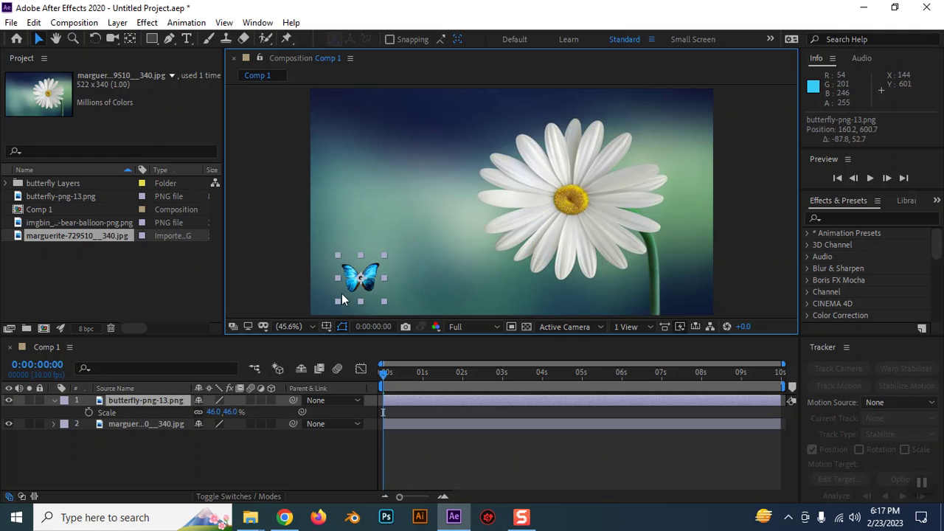
Step: Reveal only the butterfly's Scale property and start keyframing it at 0s
{"action": "left_click", "coordinate": [53, 400]}
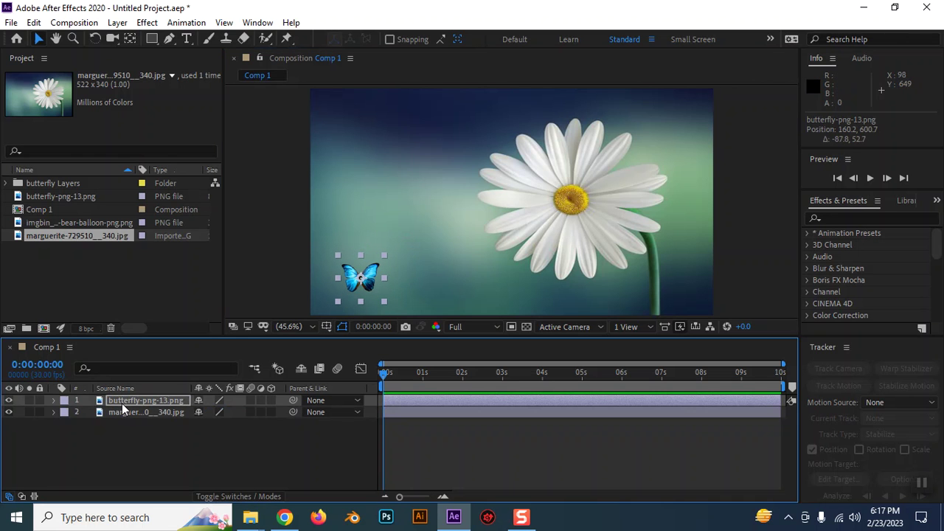
{"action": "key", "text": "s"}
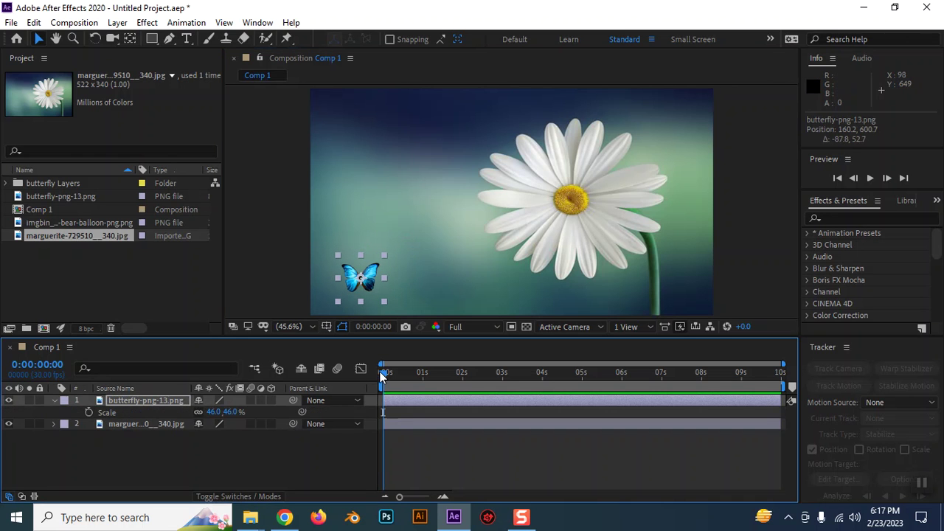
{"action": "left_click", "coordinate": [90, 411]}
Step: Trial a 0 width scale with previews, then undo the changes back to 46%
{"action": "key", "text": "space"}
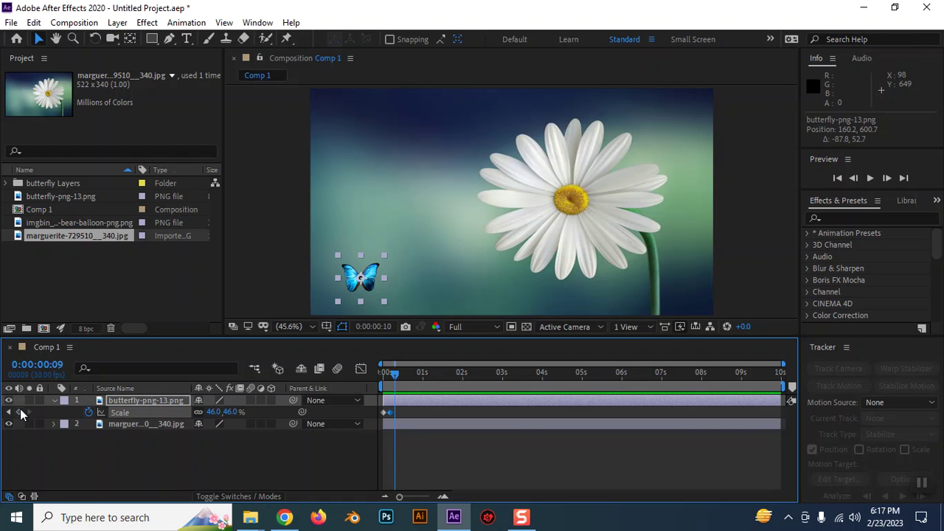
{"action": "left_click", "coordinate": [214, 411]}
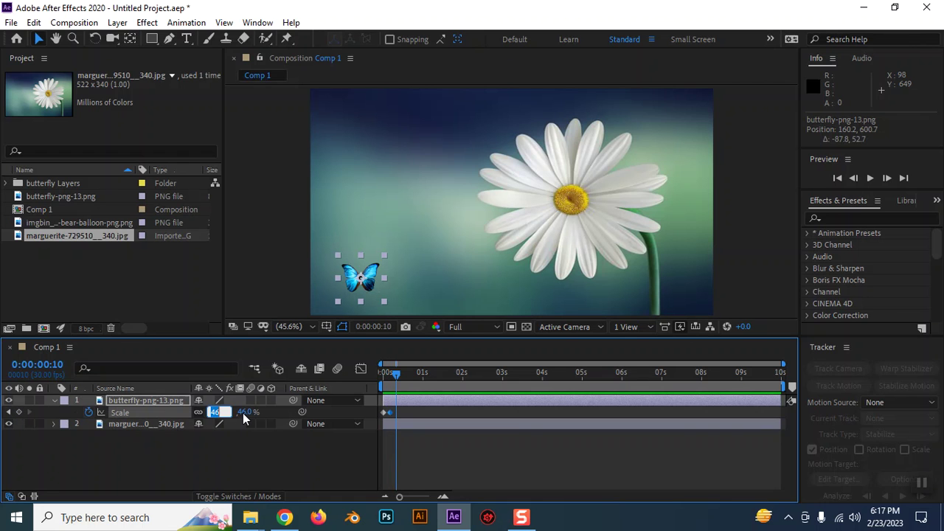
{"action": "type", "text": "0"}
{"action": "left_click_drag", "start_coordinate": [396, 371], "coordinate": [376, 374]}
{"action": "left_click", "coordinate": [212, 412]}
{"action": "type", "text": "0"}
{"action": "key", "text": "Return"}
{"action": "key", "text": "space"}
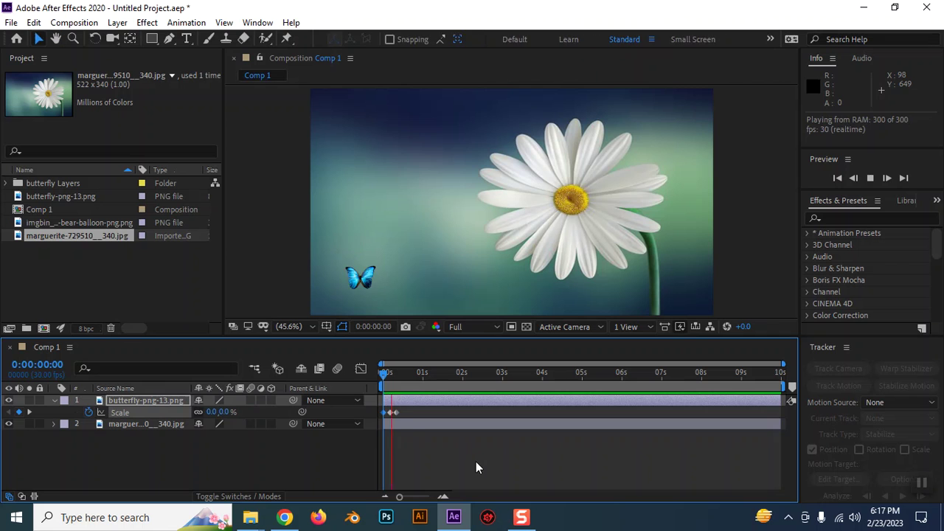
{"action": "key", "text": "ctrl+z"}
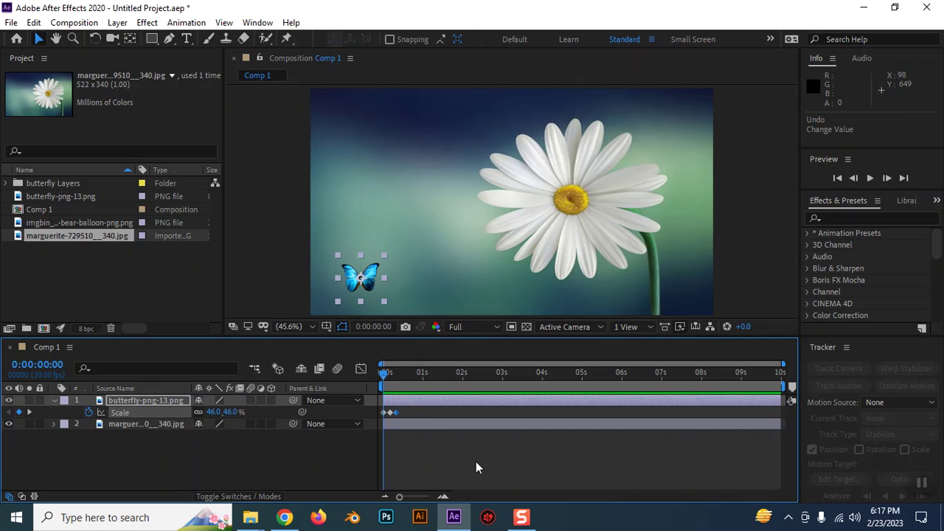
{"action": "key", "text": "shift+Page_Down"}
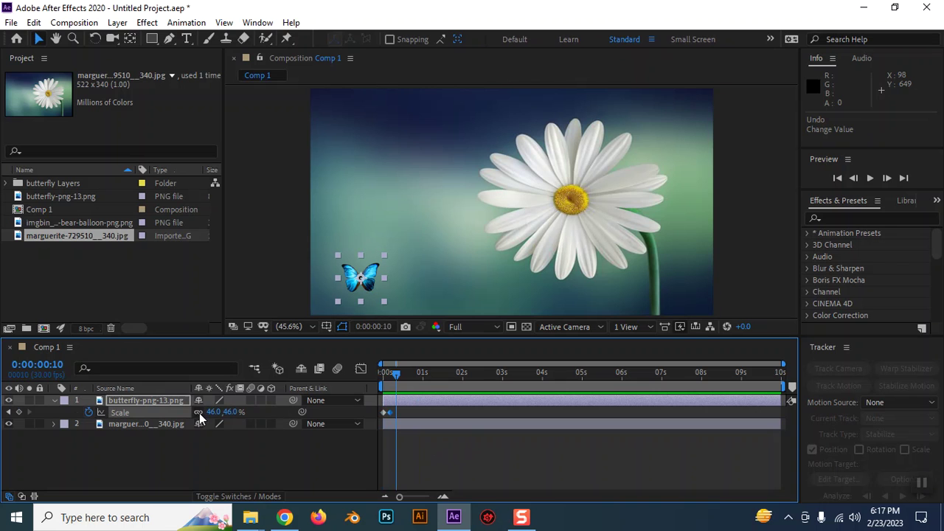
{"action": "key", "text": "ctrl+z"}
{"action": "key", "text": "ctrl+z"}
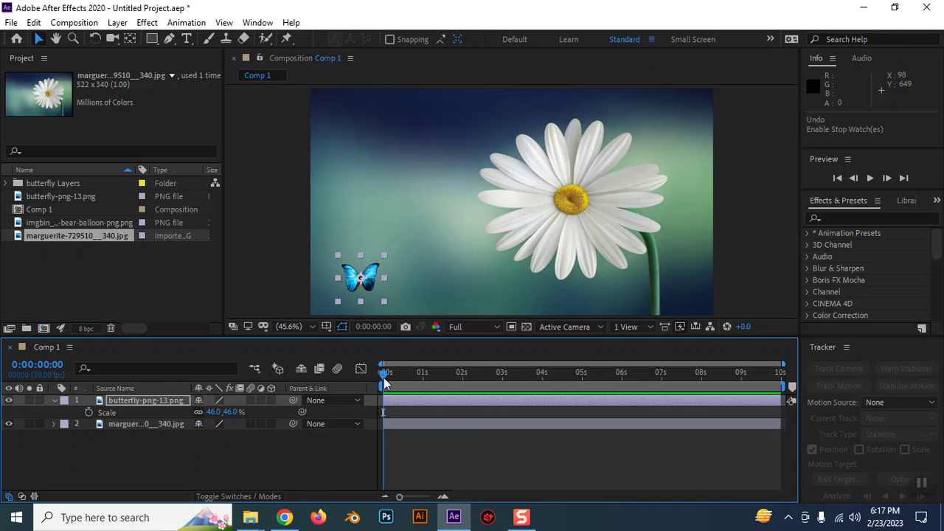
{"action": "left_click", "coordinate": [196, 414]}
{"action": "left_click_drag", "start_coordinate": [212, 411], "coordinate": [237, 423]}
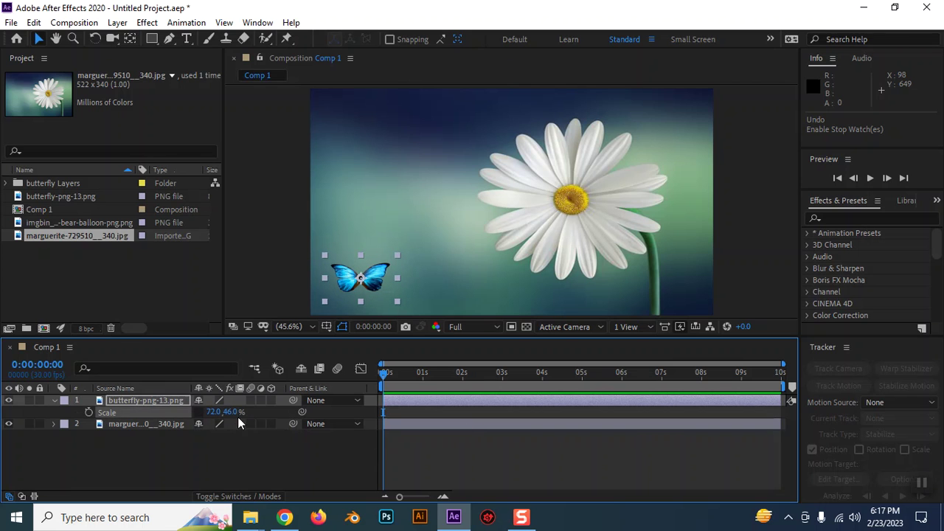
{"action": "key", "text": "ctrl+z"}
Step: Keyframe the butterfly's width scale at 0 on frame 0 and 46 on frame 5
{"action": "left_click", "coordinate": [88, 412]}
{"action": "left_click", "coordinate": [213, 411]}
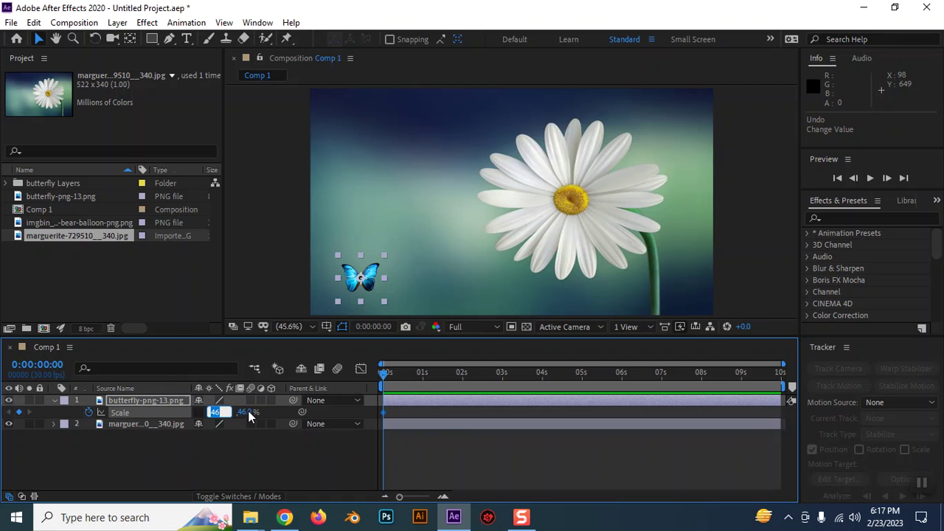
{"action": "type", "text": "0"}
{"action": "key", "text": "Return"}
{"action": "key", "text": "Page_Down"}
{"action": "key", "text": "Page_Down"}
{"action": "key", "text": "Page_Down"}
{"action": "key", "text": "Page_Down"}
{"action": "key", "text": "Page_Down"}
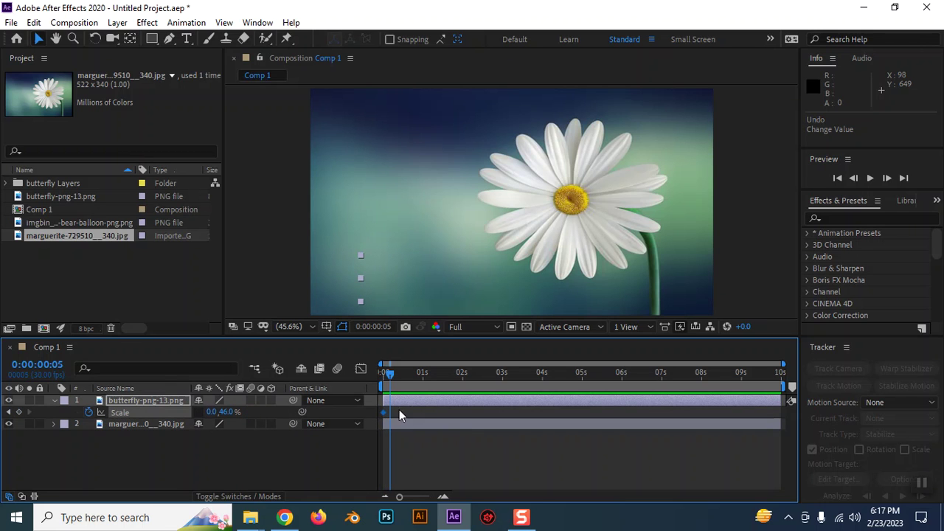
{"action": "left_click", "coordinate": [213, 413]}
{"action": "type", "text": "46"}
{"action": "key", "text": "Return"}
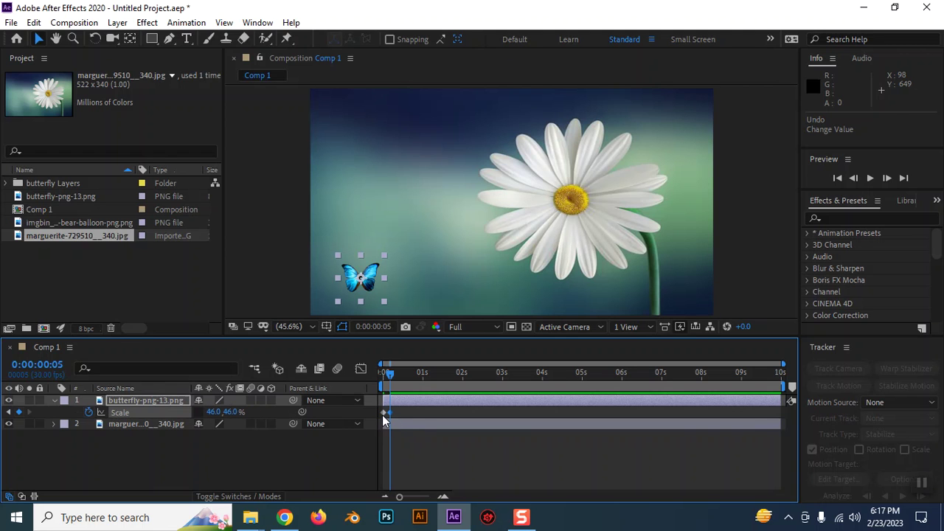
Step: Copy the zero-width keyframe to frame 10 and return the time to the start
{"action": "key", "text": "ctrl+c"}
{"action": "key", "text": "Page_Down"}
{"action": "key", "text": "Page_Down"}
{"action": "key", "text": "Page_Down"}
{"action": "key", "text": "Page_Down"}
{"action": "key", "text": "Page_Down"}
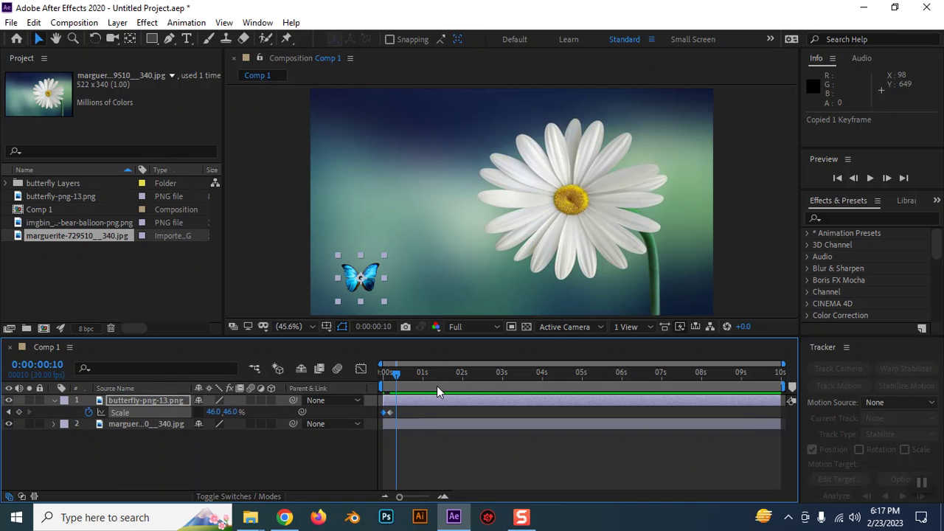
{"action": "key", "text": "ctrl+v"}
{"action": "key", "text": "Home"}
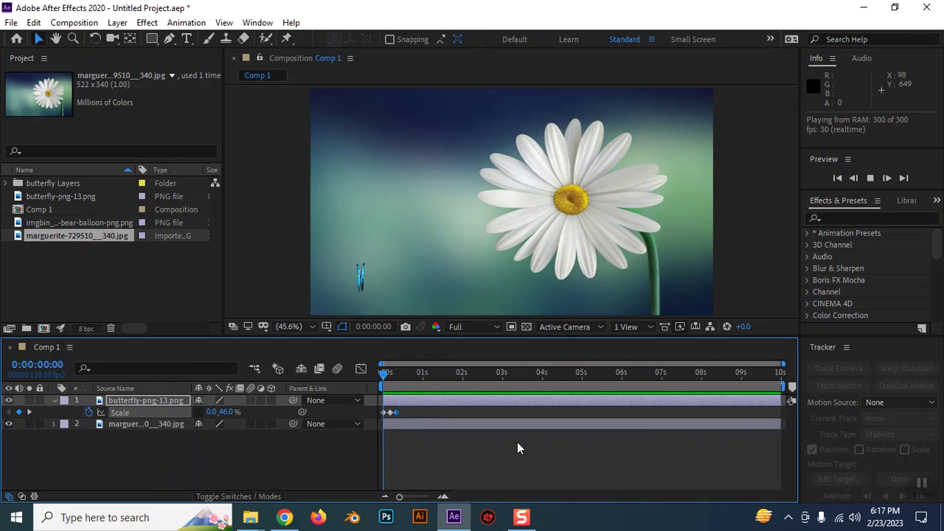
{"action": "left_click_drag", "start_coordinate": [431, 377], "coordinate": [325, 377]}
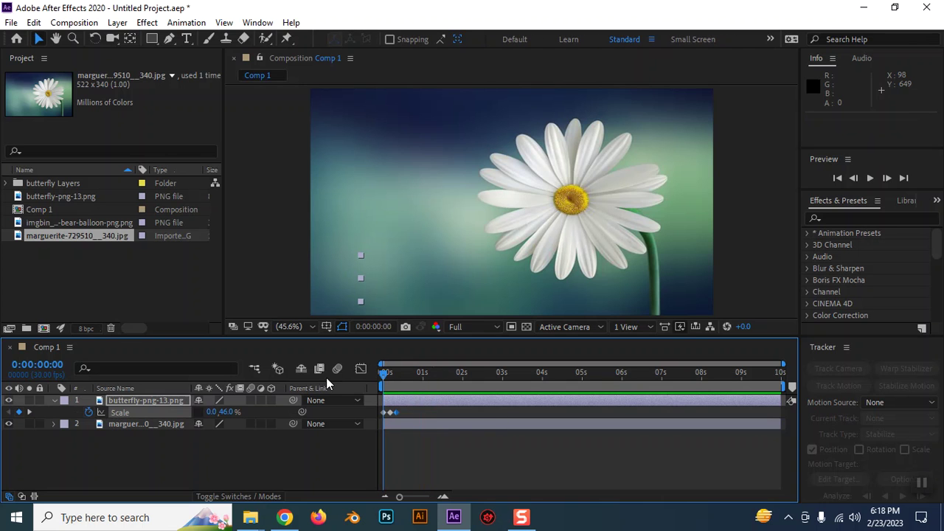
Step: Add a loopOut() expression to the butterfly's Scale and preview the looping flap
{"action": "left_click", "coordinate": [87, 412], "text": "alt"}
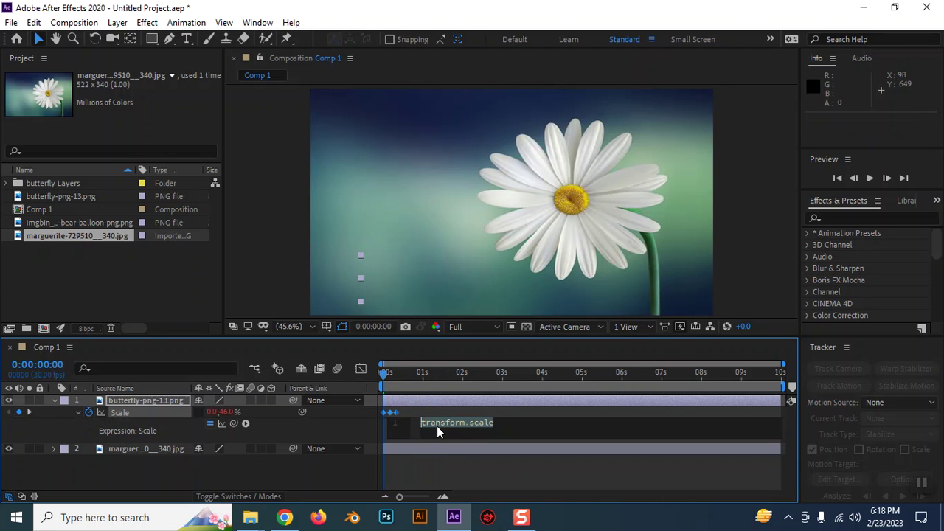
{"action": "type", "text": "loo"}
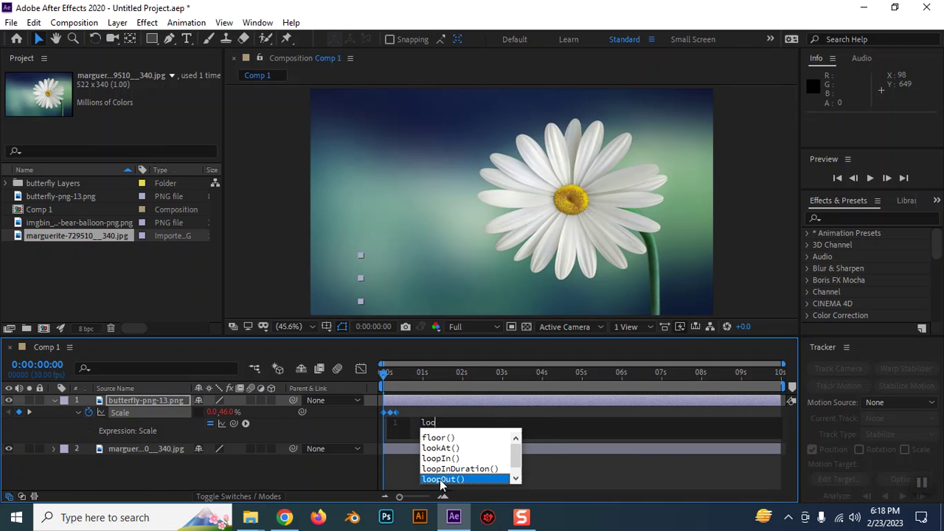
{"action": "left_click", "coordinate": [464, 479]}
{"action": "left_click", "coordinate": [570, 484]}
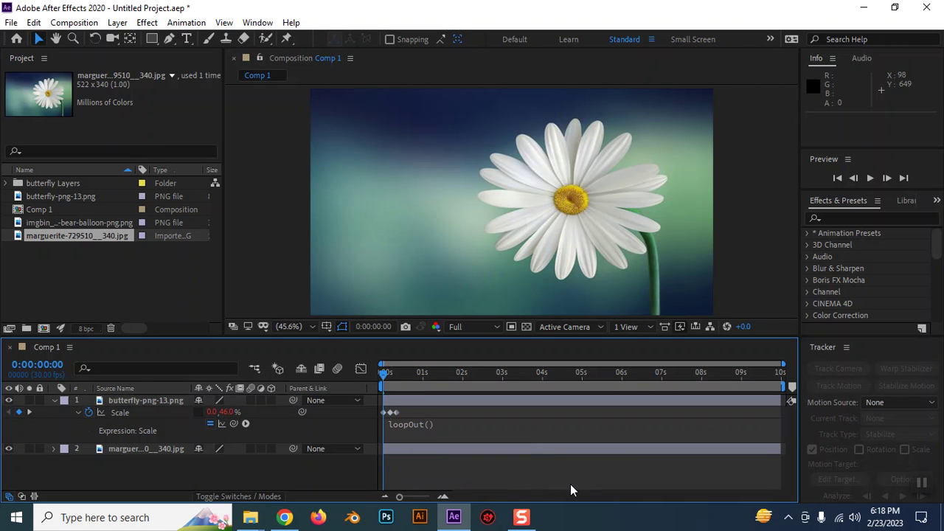
{"action": "key", "text": "space"}
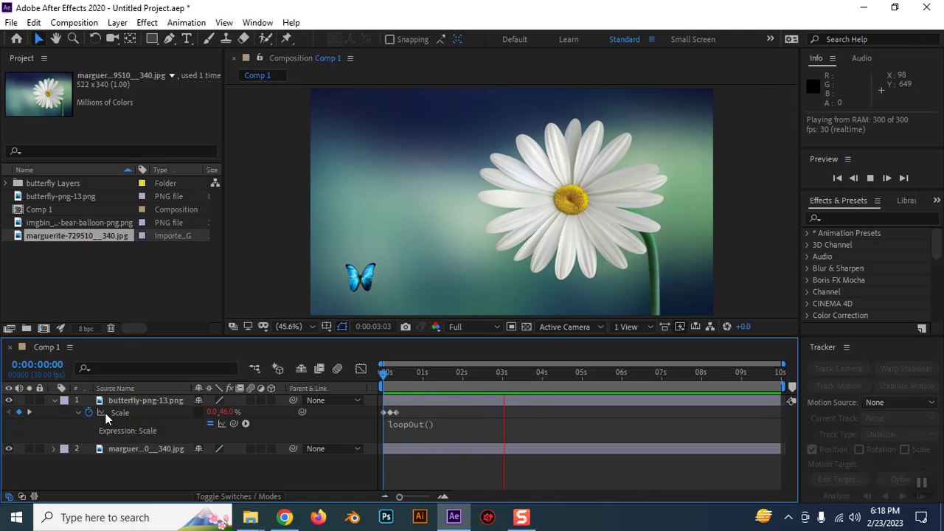
{"action": "key", "text": "space"}
Step: Collapse the butterfly layer's properties and enlarge the composition view slightly
{"action": "left_click", "coordinate": [54, 400]}
{"action": "left_click", "coordinate": [755, 216]}
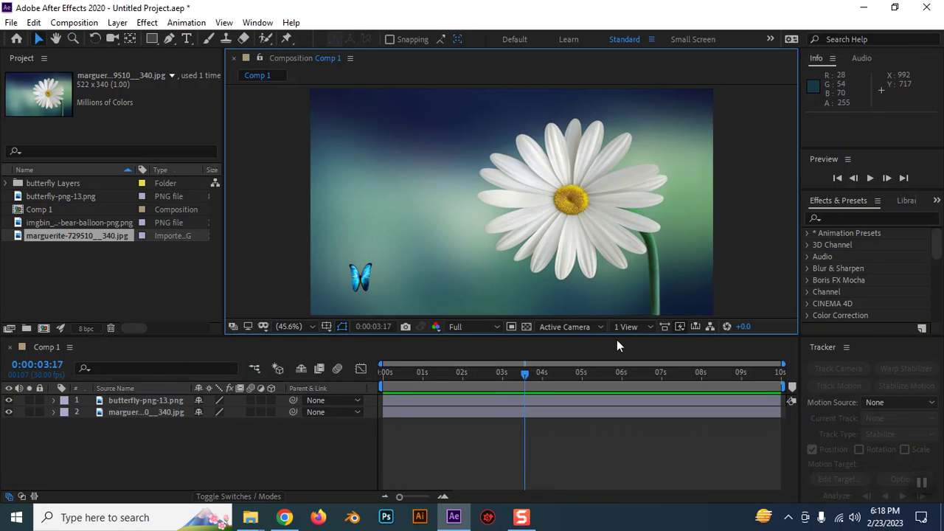
{"action": "left_click_drag", "start_coordinate": [618, 340], "coordinate": [618, 347]}
{"action": "left_click", "coordinate": [254, 23]}
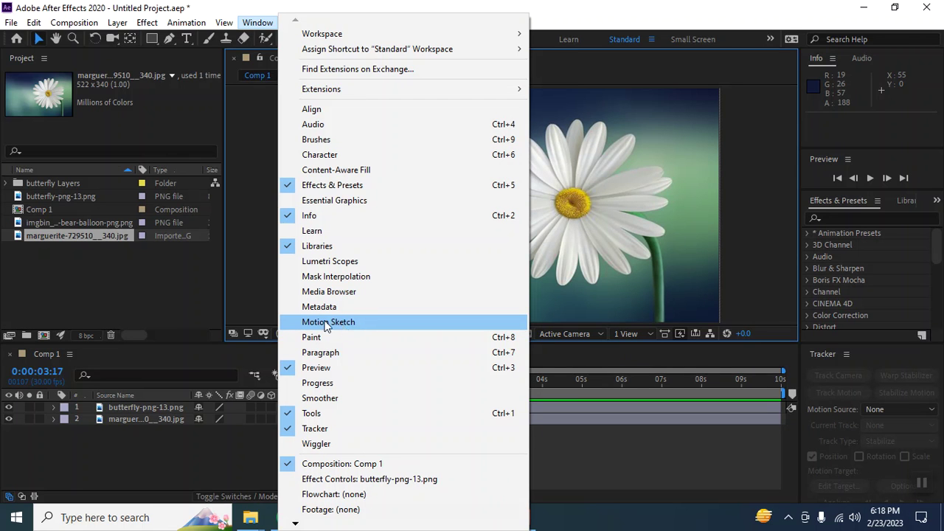
Step: Open the Motion Sketch panel and scrub through the butterfly's flapping near the start
{"action": "left_click", "coordinate": [343, 323]}
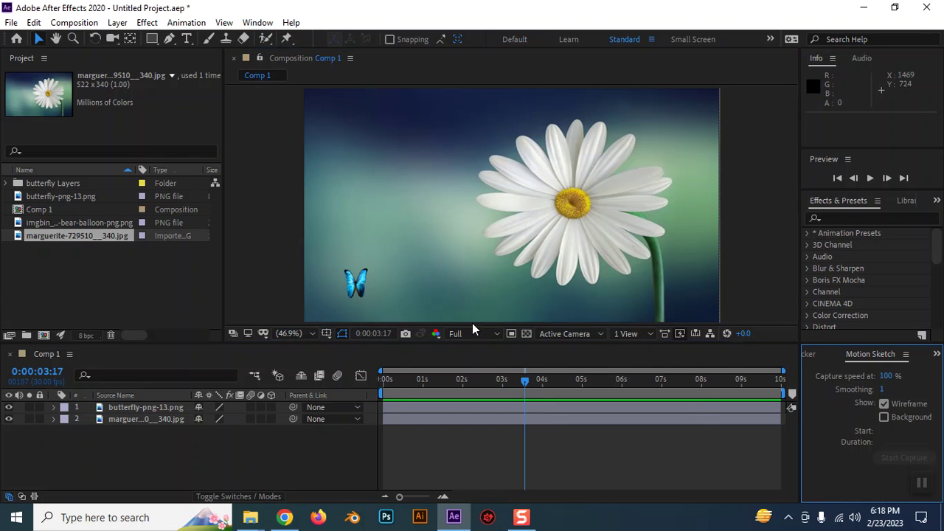
{"action": "left_click", "coordinate": [355, 280]}
{"action": "left_click_drag", "start_coordinate": [534, 381], "coordinate": [399, 379]}
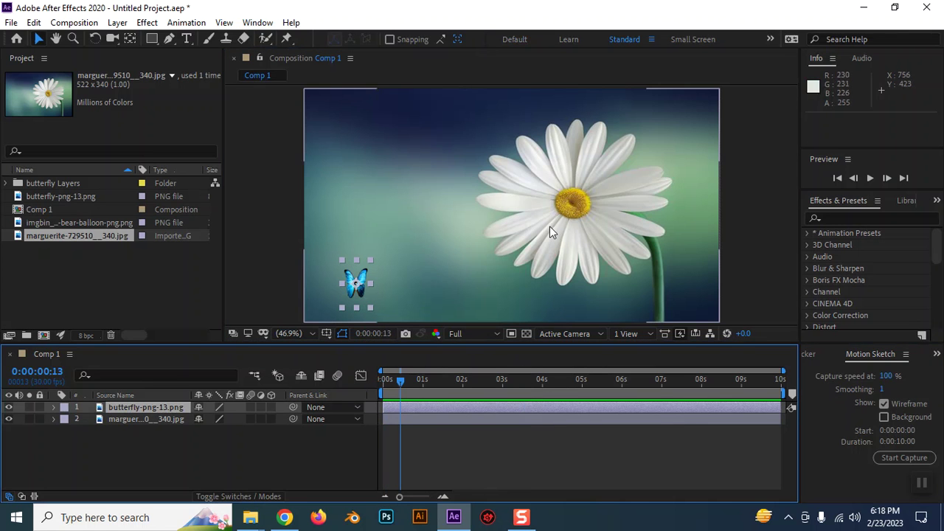
{"action": "left_click_drag", "start_coordinate": [401, 380], "coordinate": [386, 403]}
Step: Reselect the butterfly layer and dock Motion Sketch in its own panel group
{"action": "left_click", "coordinate": [108, 432]}
{"action": "left_click", "coordinate": [134, 406]}
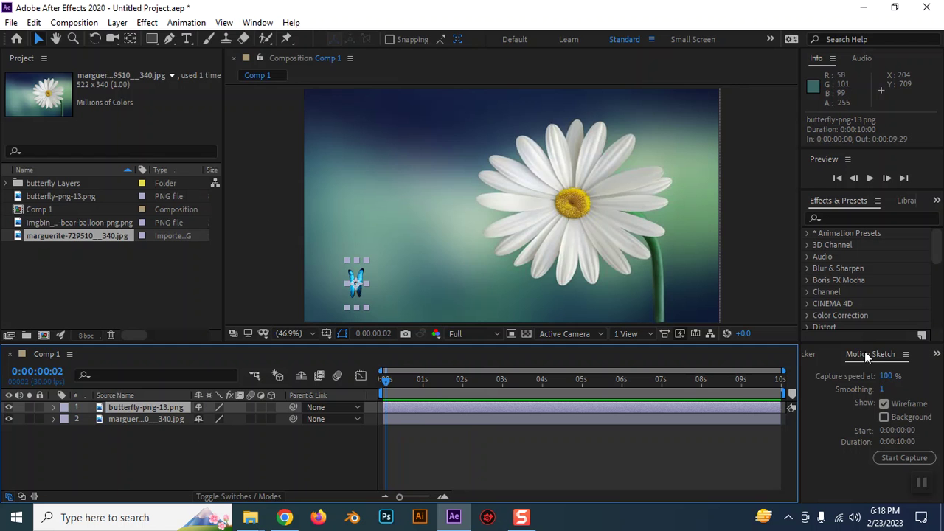
{"action": "mouse_move", "coordinate": [836, 359]}
{"action": "left_mouse_down"}
{"action": "mouse_move", "coordinate": [837, 195]}
{"action": "mouse_move", "coordinate": [827, 217]}
{"action": "left_mouse_up"}
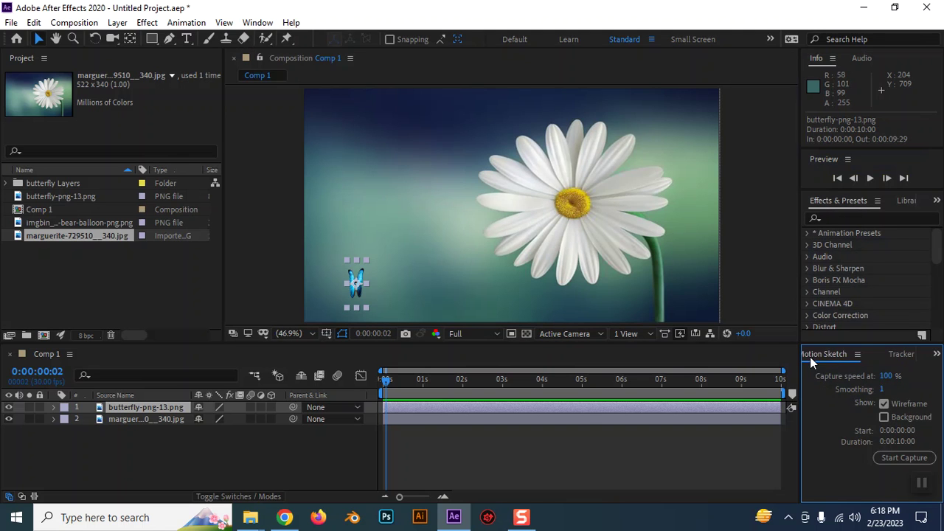
{"action": "mouse_move", "coordinate": [827, 217]}
{"action": "left_mouse_down"}
{"action": "mouse_move", "coordinate": [839, 362]}
{"action": "mouse_move", "coordinate": [706, 345]}
{"action": "left_mouse_up"}
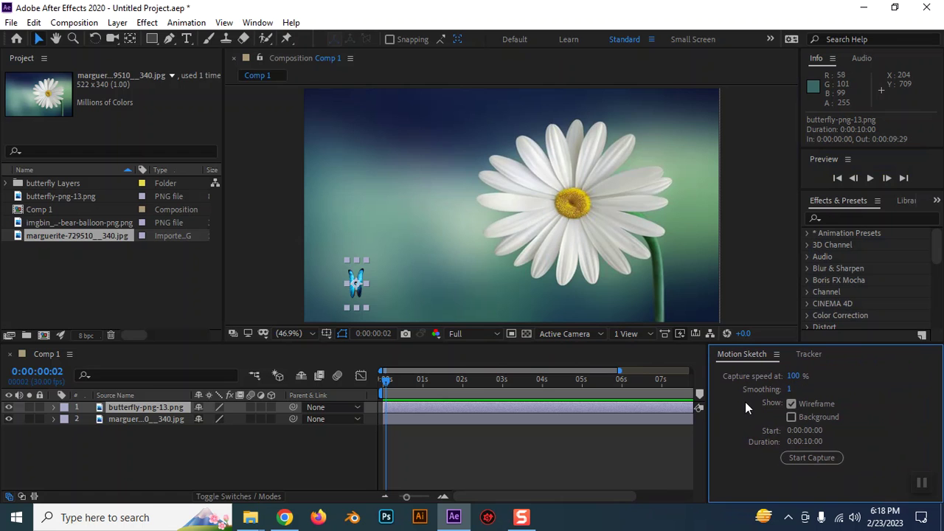
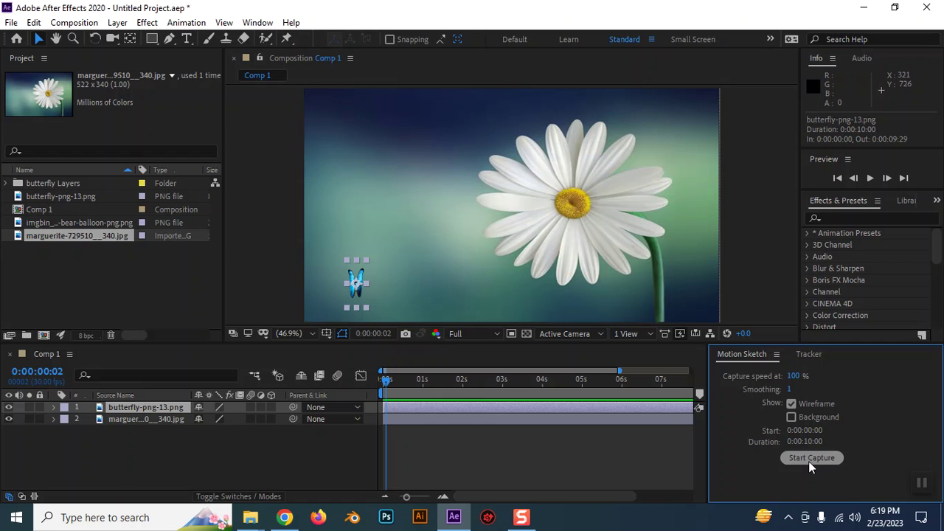
Step: Show the full 10-second timeline and sketch a looping butterfly flight from the lower left across the daisies
{"action": "left_click_drag", "start_coordinate": [620, 370], "coordinate": [704, 371]}
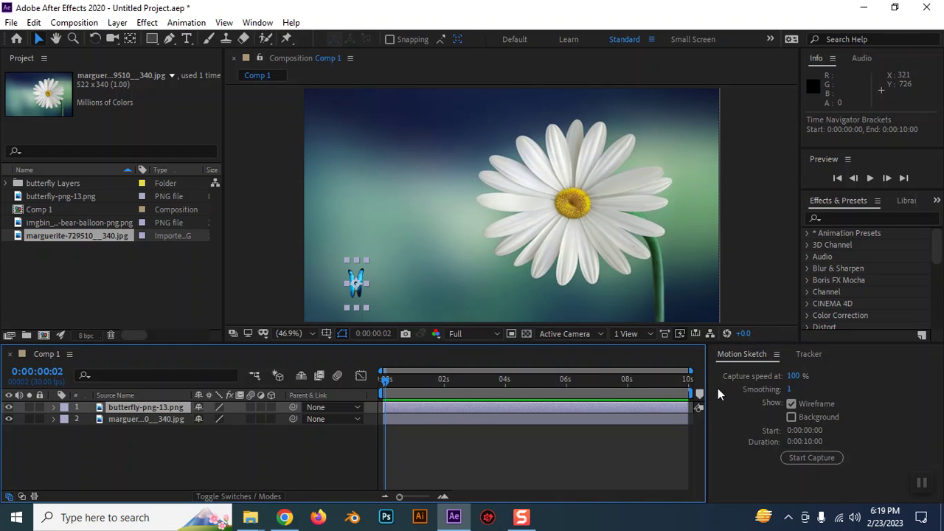
{"action": "left_click", "coordinate": [805, 458]}
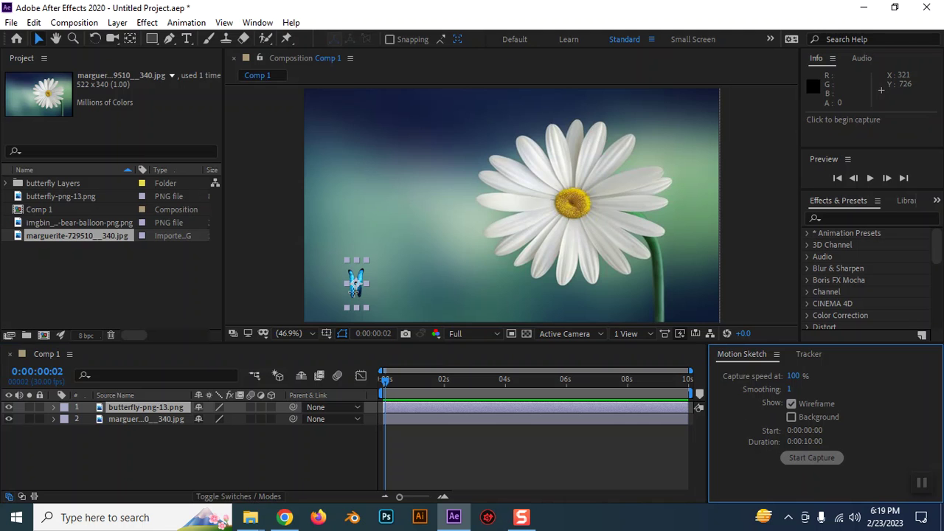
{"action": "mouse_move", "coordinate": [326, 304]}
{"action": "left_mouse_down"}
{"action": "mouse_move", "coordinate": [367, 302]}
{"action": "mouse_move", "coordinate": [329, 272]}
{"action": "left_mouse_up"}
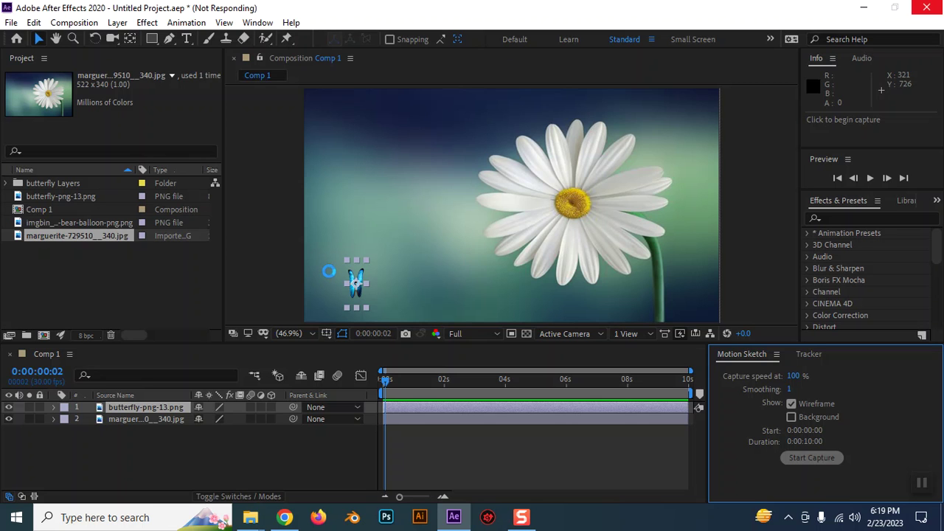
{"action": "left_click_drag", "start_coordinate": [328, 271], "coordinate": [371, 285]}
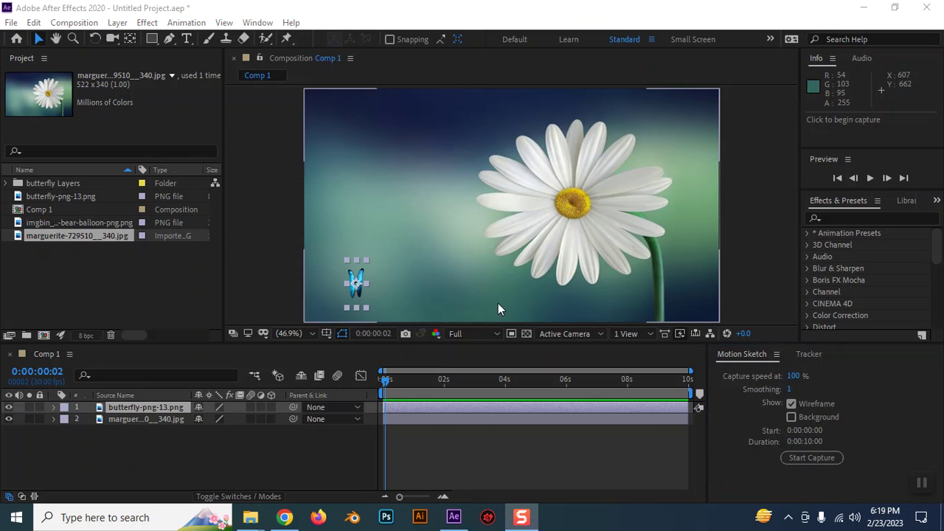
{"action": "left_click", "coordinate": [804, 457]}
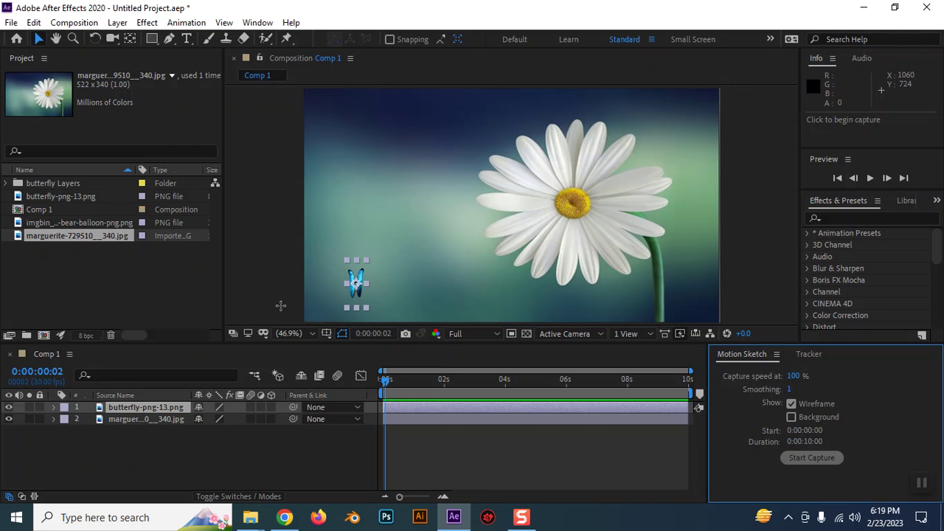
{"action": "mouse_move", "coordinate": [271, 307]}
{"action": "left_mouse_down"}
{"action": "mouse_move", "coordinate": [347, 297]}
{"action": "mouse_move", "coordinate": [393, 262]}
{"action": "mouse_move", "coordinate": [361, 180]}
{"action": "mouse_move", "coordinate": [446, 176]}
{"action": "mouse_move", "coordinate": [515, 269]}
{"action": "left_mouse_up"}
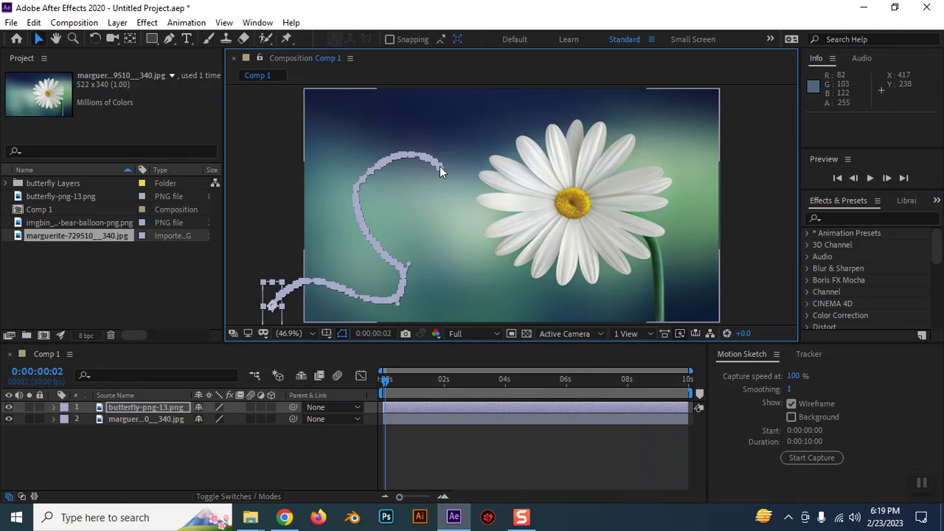
Step: Undo the previous sketch and record a new wavy flight path ending beside the daisy's centre
{"action": "key", "text": "ctrl+z"}
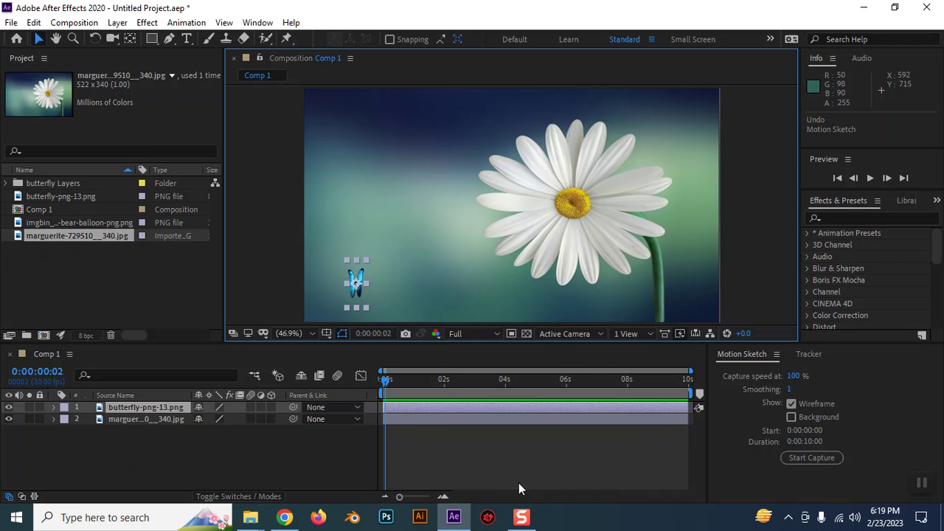
{"action": "left_click", "coordinate": [808, 462]}
{"action": "mouse_move", "coordinate": [265, 311]}
{"action": "left_mouse_down"}
{"action": "mouse_move", "coordinate": [551, 289]}
{"action": "mouse_move", "coordinate": [596, 307]}
{"action": "mouse_move", "coordinate": [611, 193]}
{"action": "left_mouse_up"}
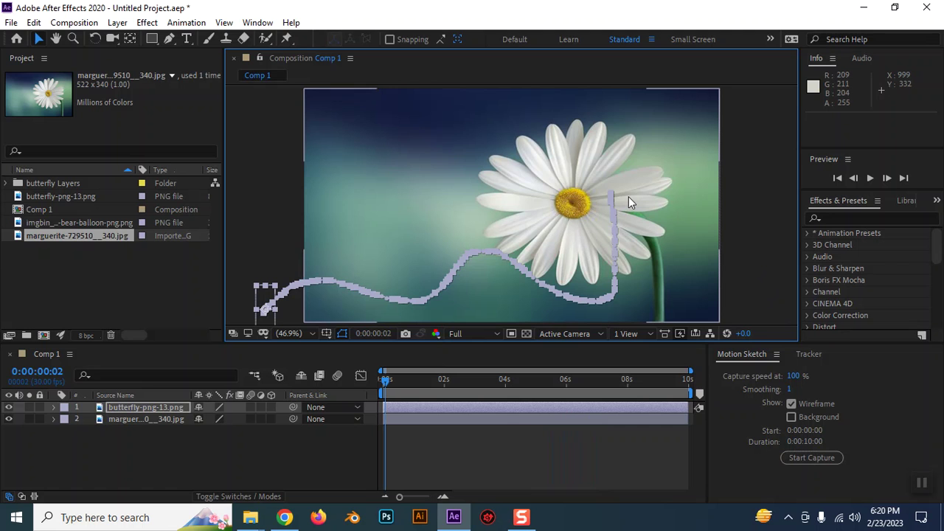
Step: Turn off the capture background and preview the butterfly's flight from the start
{"action": "left_click", "coordinate": [790, 418]}
{"action": "left_click", "coordinate": [790, 417]}
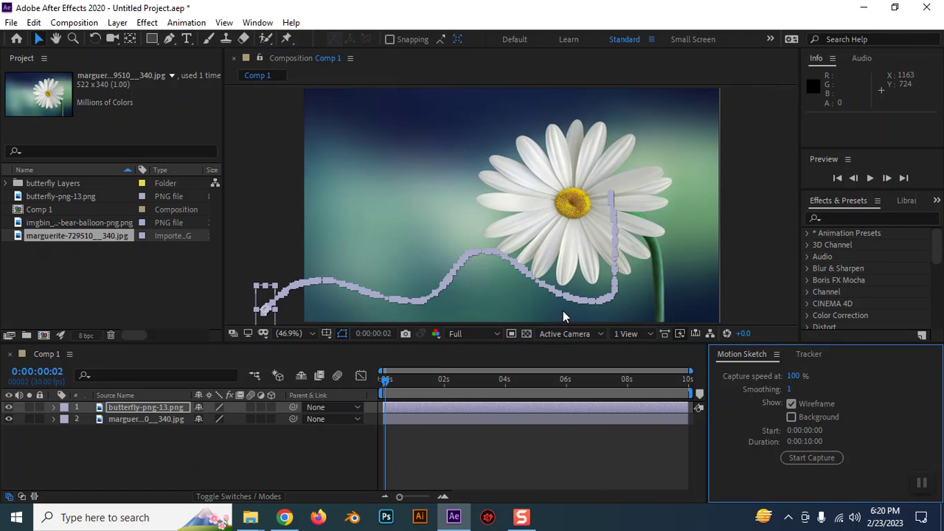
{"action": "left_click_drag", "start_coordinate": [391, 381], "coordinate": [360, 388]}
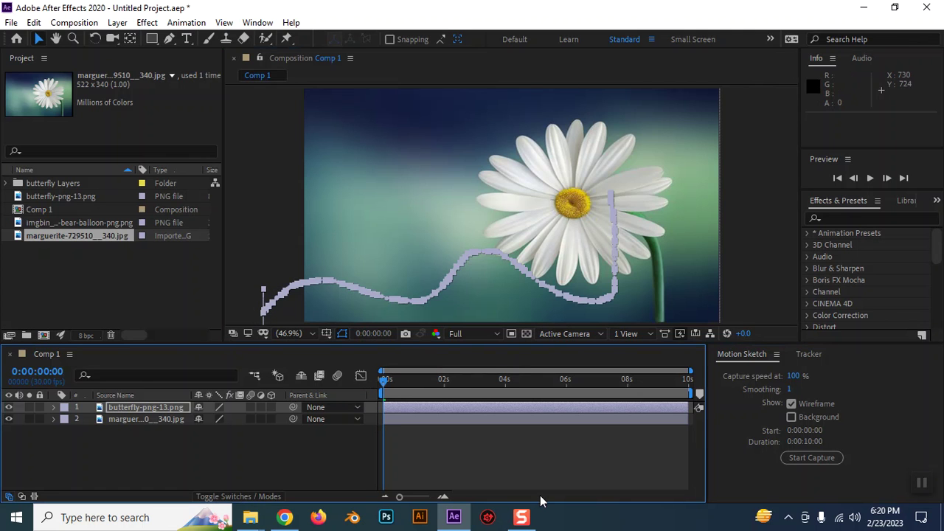
{"action": "key", "text": "space"}
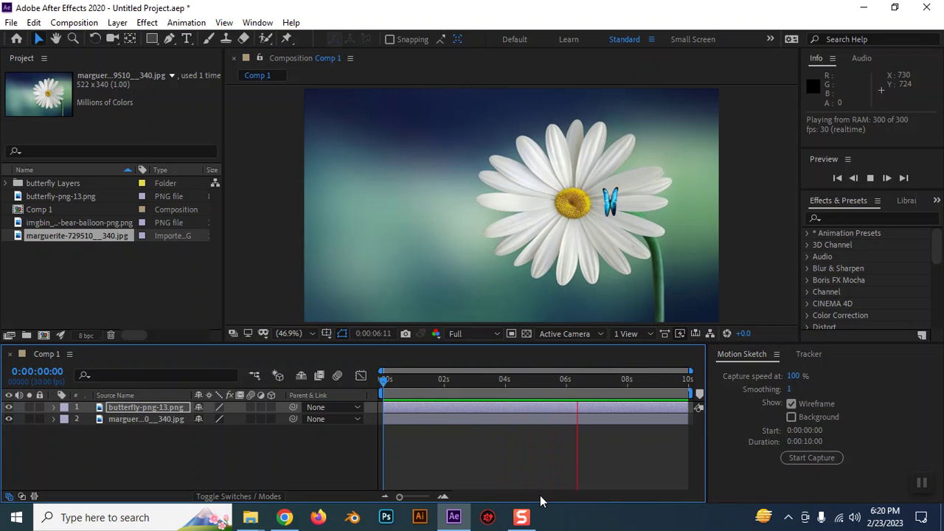
{"action": "key", "text": "space"}
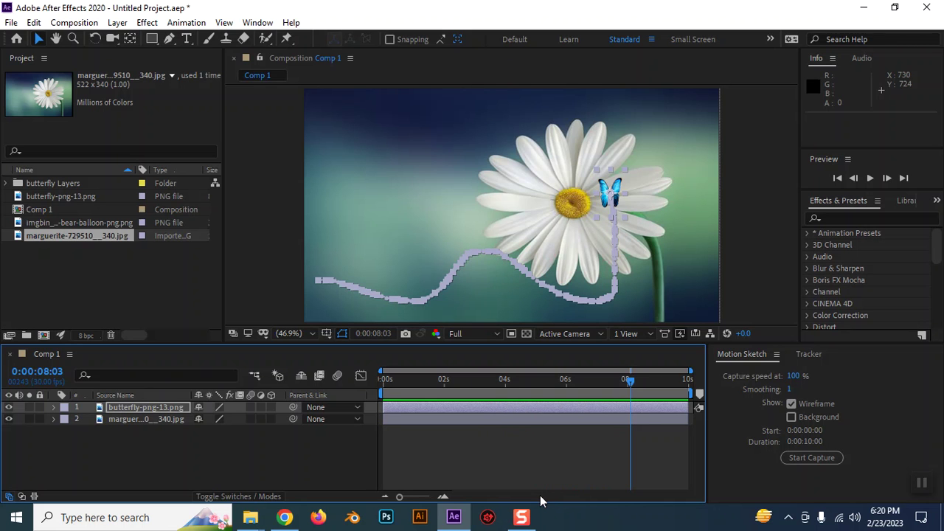
Step: Set the butterfly layer's Auto-Orient to Orient Along Path
{"action": "right_click", "coordinate": [415, 409]}
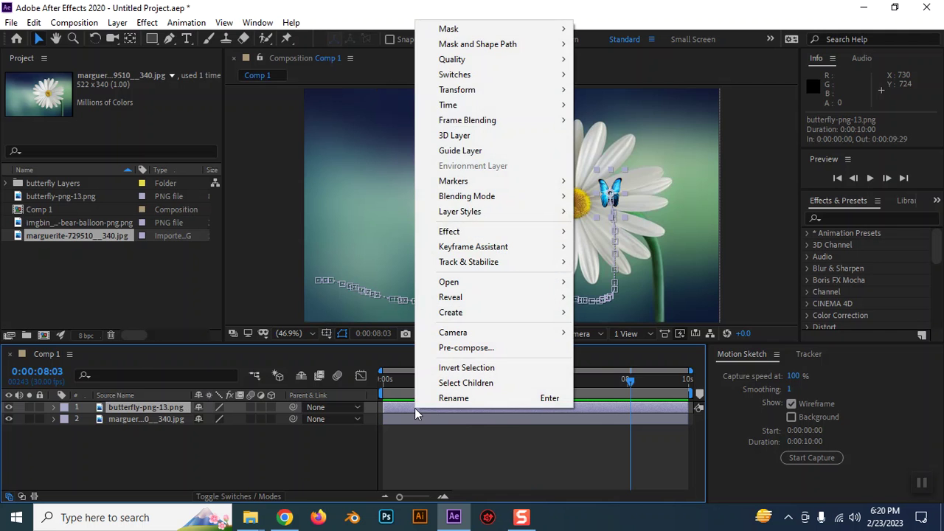
{"action": "mouse_move", "coordinate": [472, 89]}
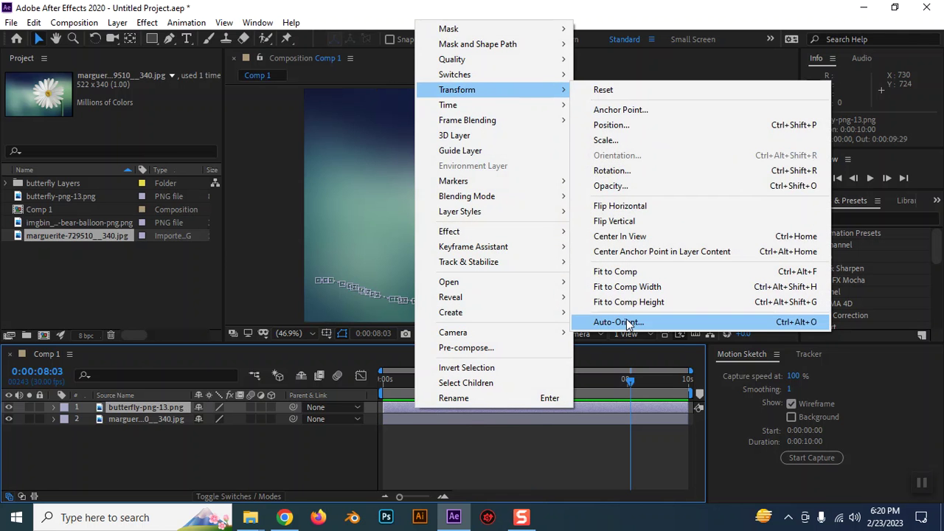
{"action": "left_click", "coordinate": [628, 322]}
{"action": "left_click", "coordinate": [317, 206]}
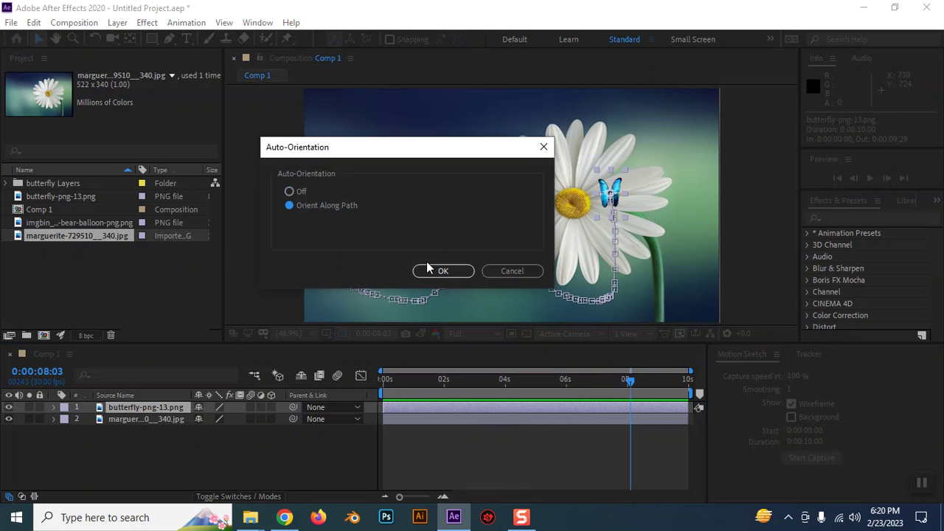
{"action": "left_click", "coordinate": [431, 269]}
Step: Offset the butterfly's Rotation to about 93° and preview the oriented flight
{"action": "left_click_drag", "start_coordinate": [627, 380], "coordinate": [405, 400]}
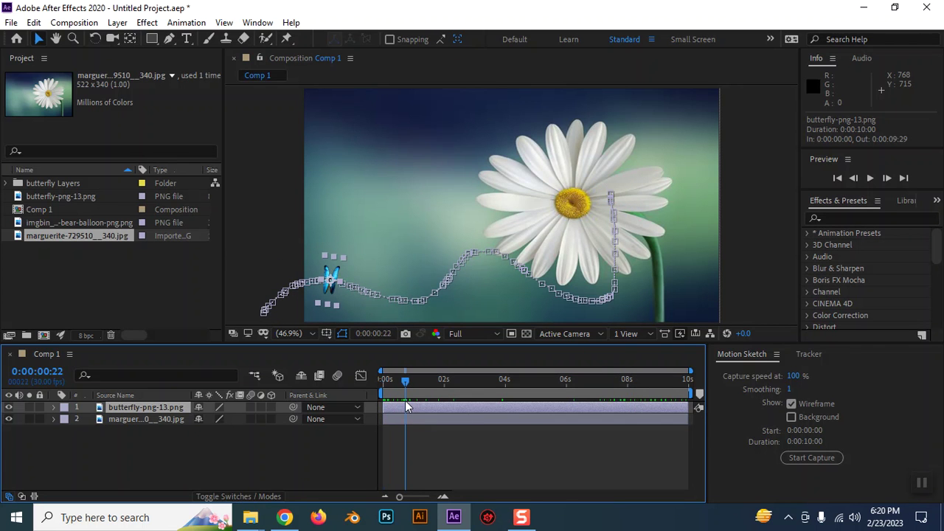
{"action": "key", "text": "r"}
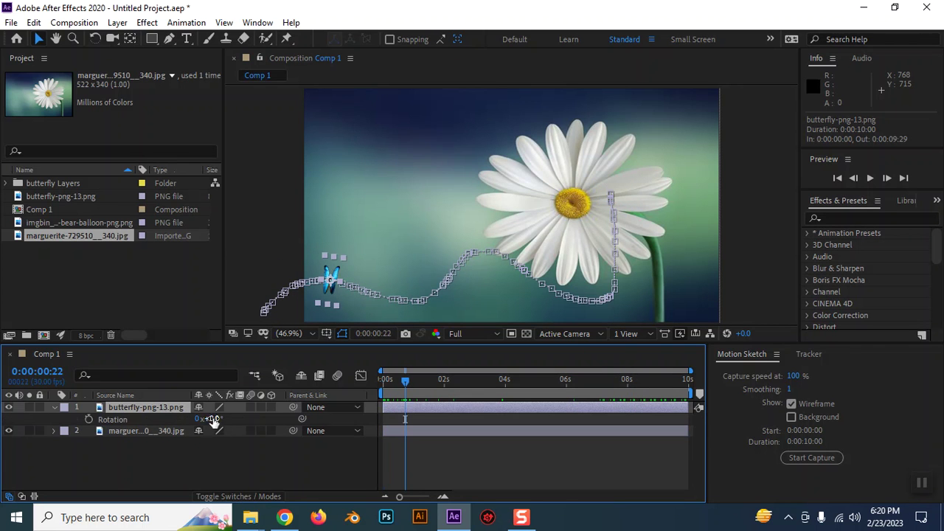
{"action": "left_click_drag", "start_coordinate": [212, 419], "coordinate": [298, 420]}
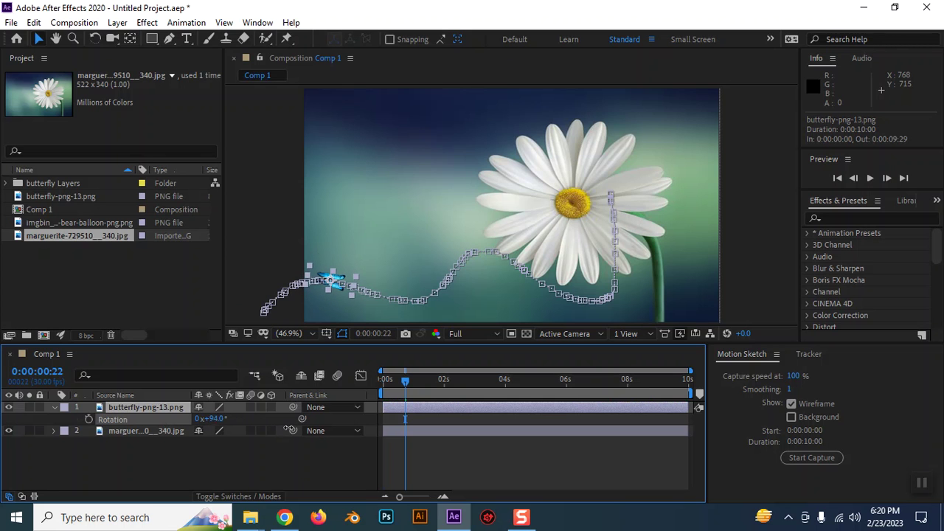
{"action": "key", "text": "space"}
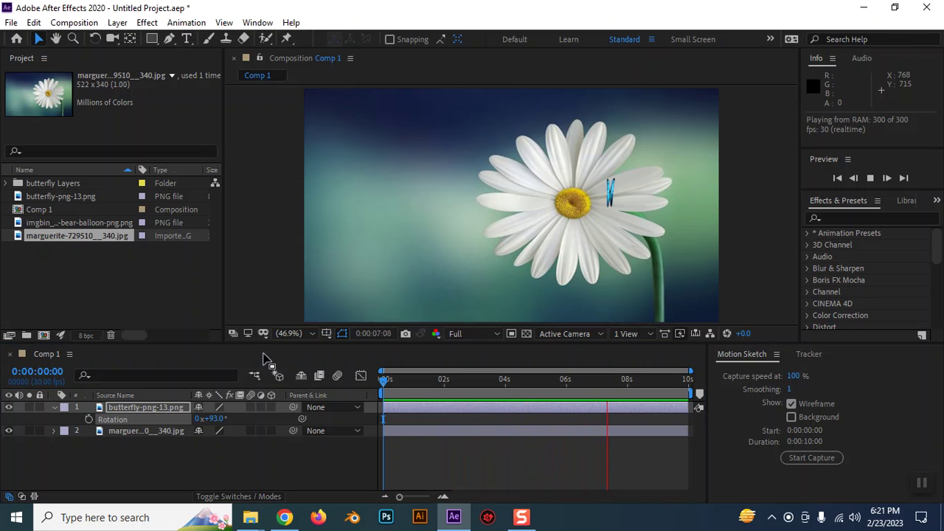
Step: Reveal the butterfly's Position and Scale keyframes and preview the flight from the start
{"action": "left_click", "coordinate": [407, 411]}
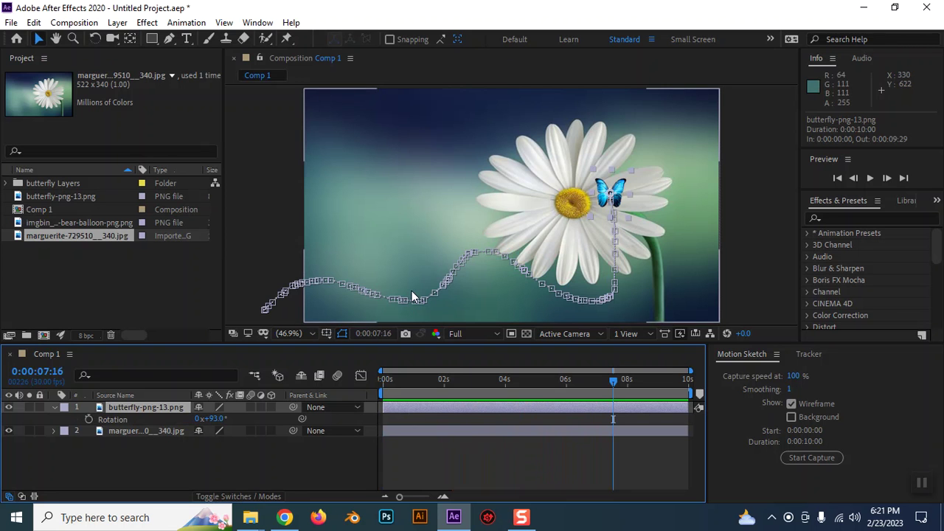
{"action": "key", "text": "u"}
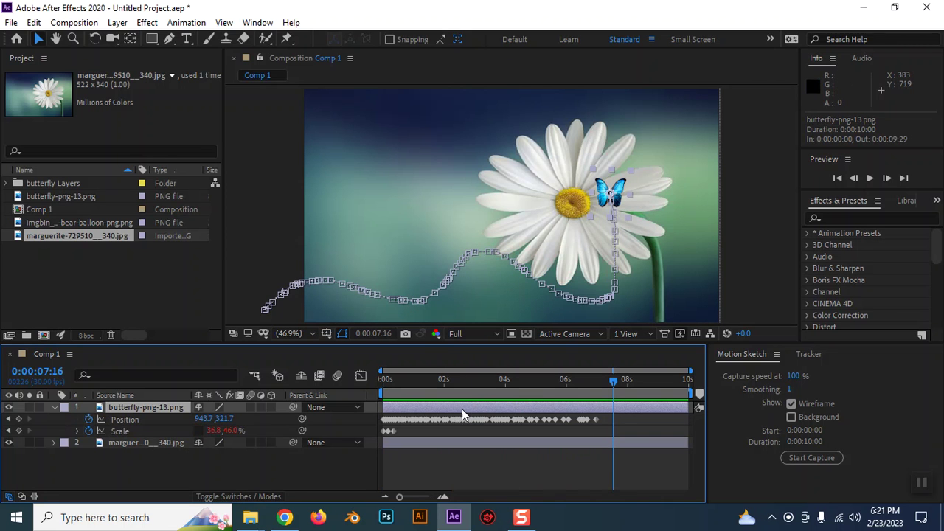
{"action": "left_click_drag", "start_coordinate": [641, 433], "coordinate": [380, 413]}
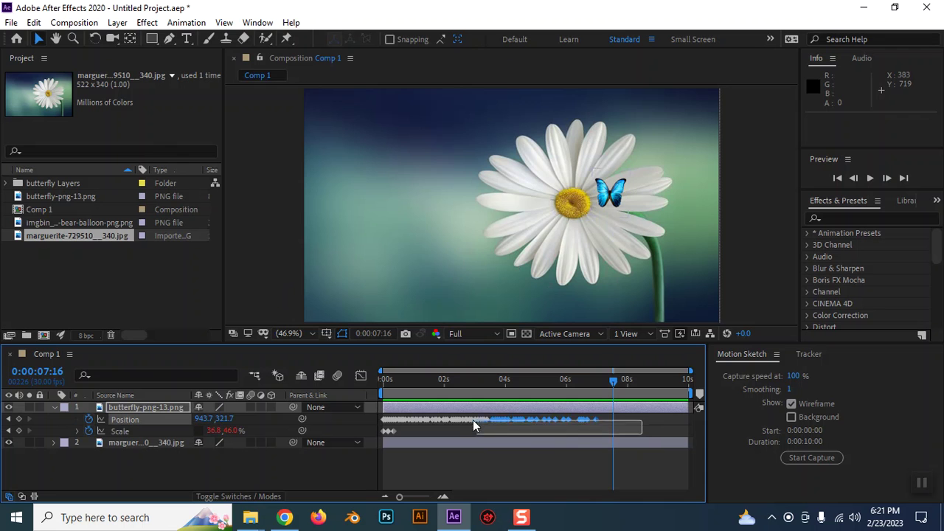
{"action": "left_click", "coordinate": [625, 422]}
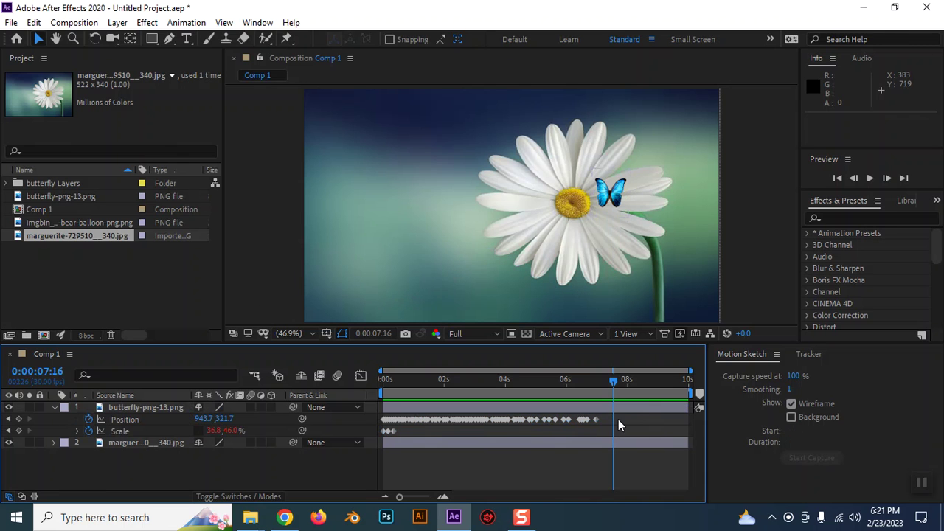
{"action": "left_click_drag", "start_coordinate": [392, 379], "coordinate": [383, 380]}
{"action": "key", "text": "space"}
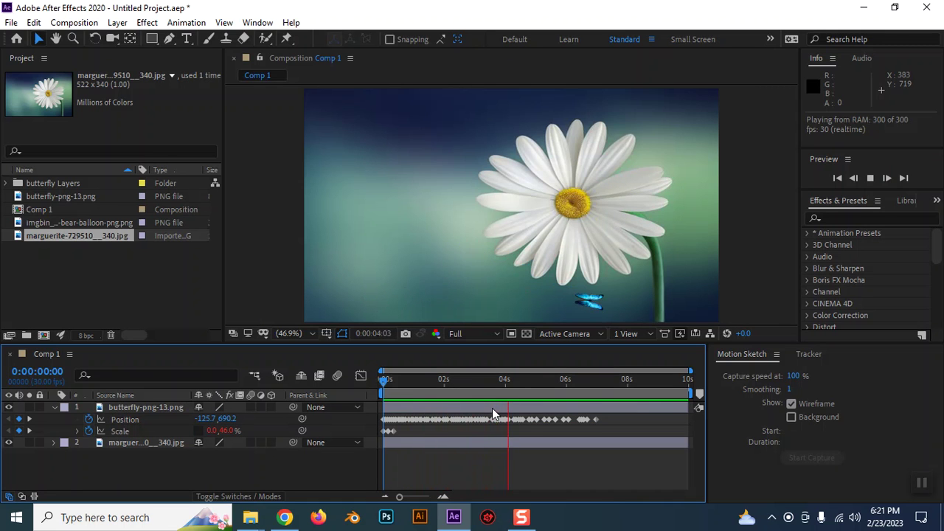
{"action": "key", "text": "space"}
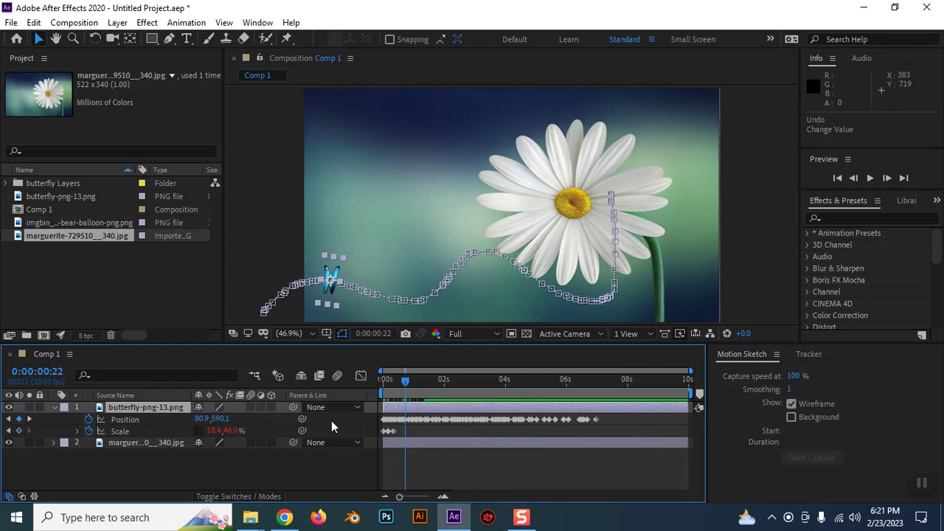
Step: Undo the motion sketch, keeping the 0–46% Scale keyframes, and turn on the capture background
{"action": "key", "text": "ctrl+z"}
{"action": "key", "text": "ctrl+z"}
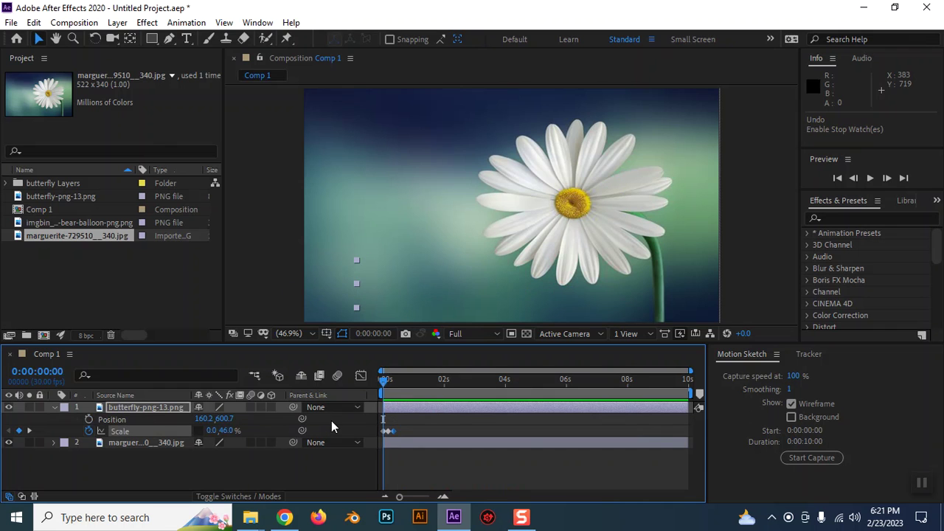
{"action": "key", "text": "ctrl+z"}
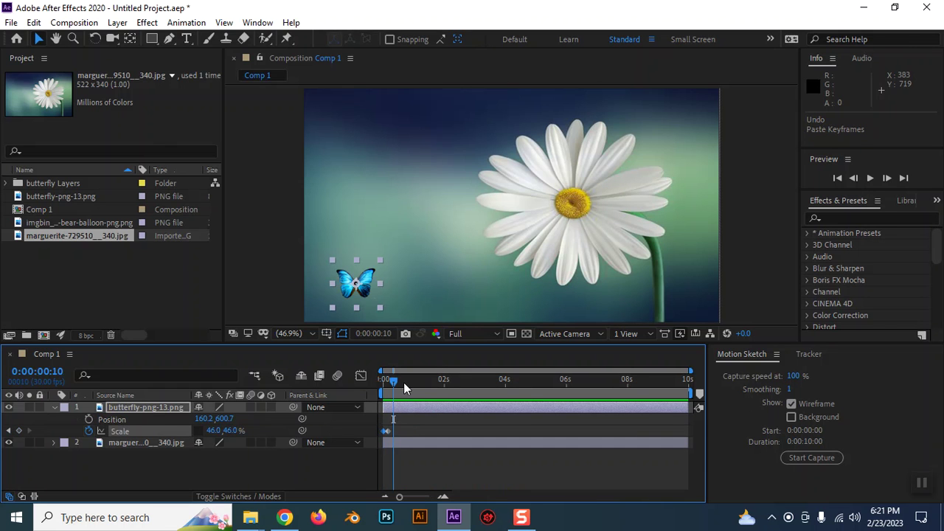
{"action": "key", "text": "ctrl+shift+z"}
{"action": "left_click", "coordinate": [388, 380]}
{"action": "left_click", "coordinate": [491, 449]}
{"action": "left_click", "coordinate": [149, 413]}
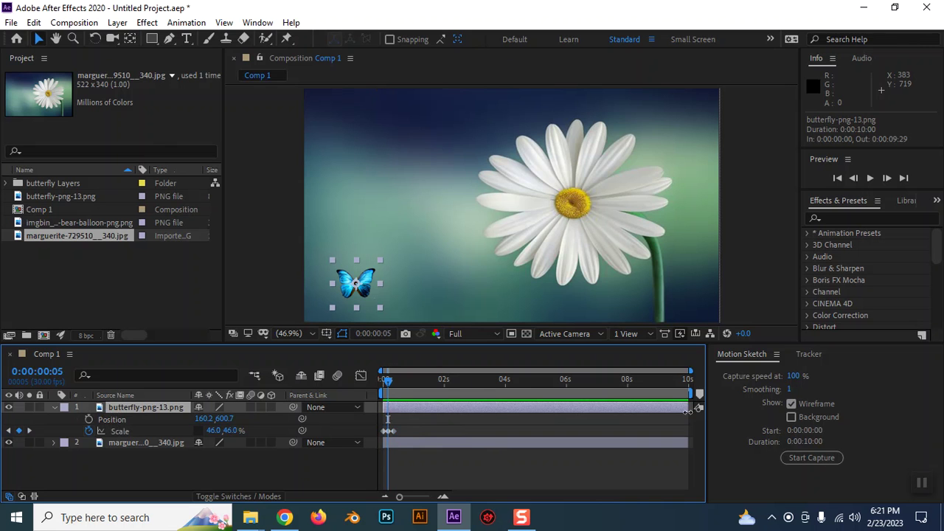
{"action": "left_click", "coordinate": [790, 435]}
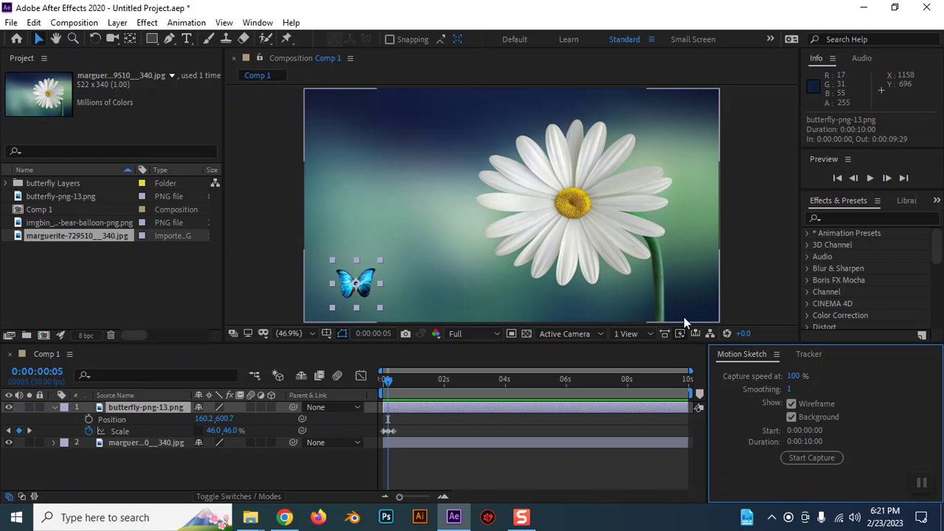
Step: Set smoothing to 20 and sketch a path curving up from bottom-left over the daisy to its centre
{"action": "left_click", "coordinate": [789, 389]}
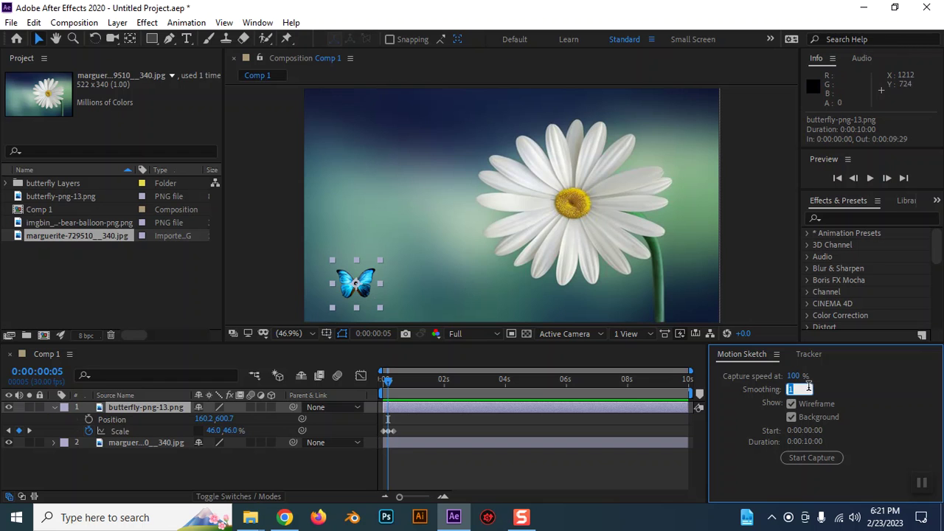
{"action": "type", "text": "20"}
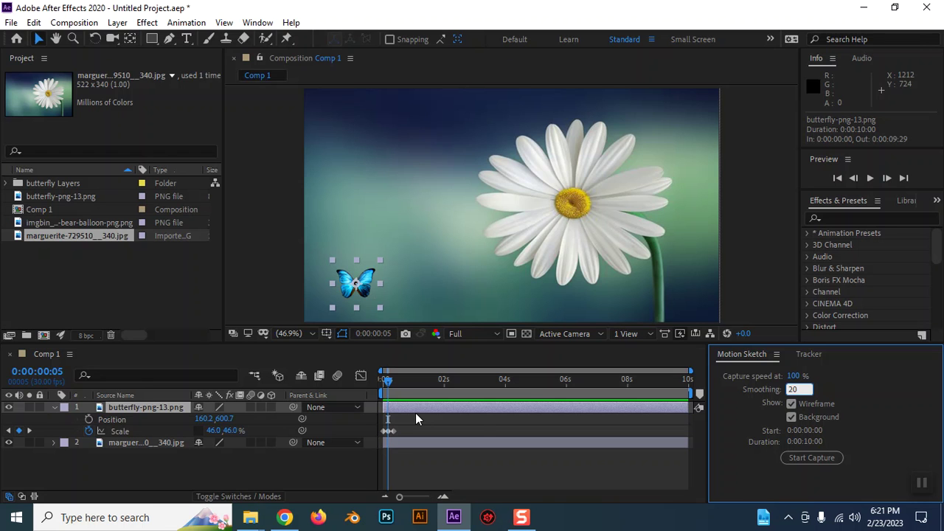
{"action": "left_click", "coordinate": [805, 458]}
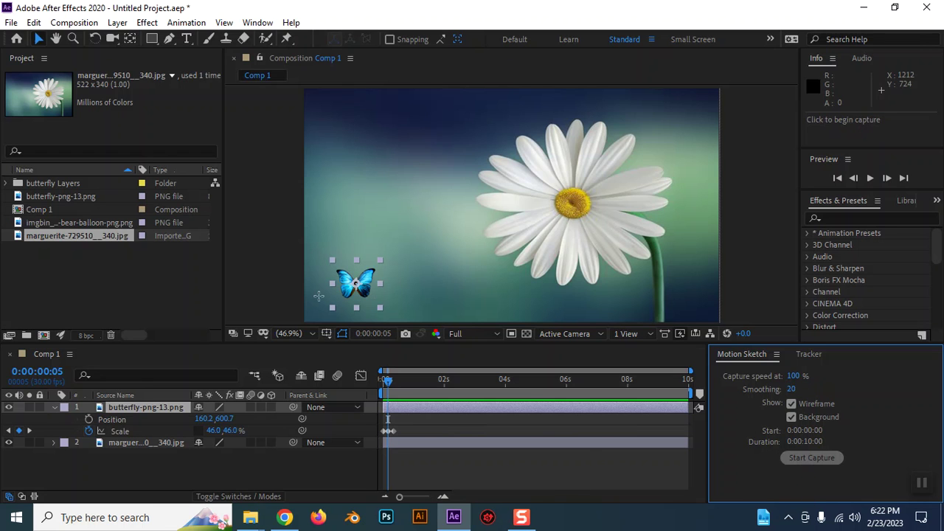
{"action": "left_click_drag", "start_coordinate": [284, 316], "coordinate": [405, 280]}
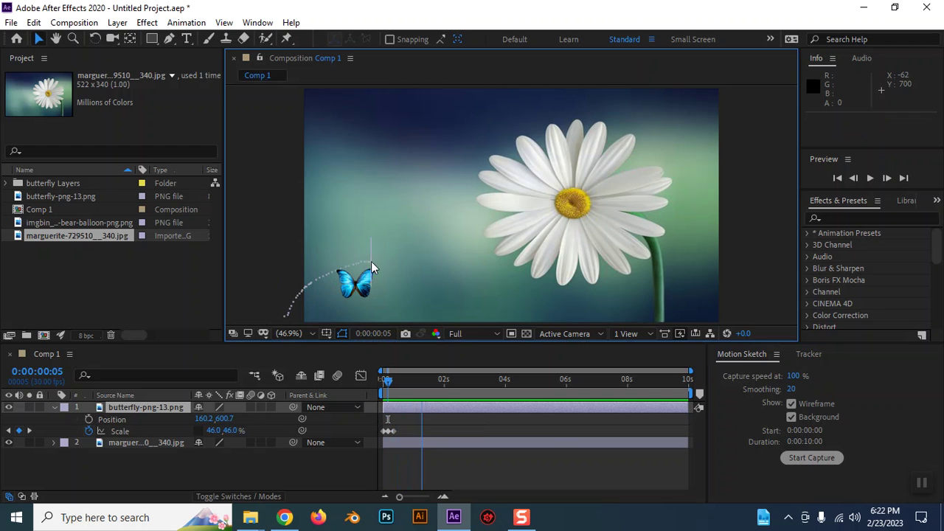
{"action": "mouse_move", "coordinate": [476, 307]}
{"action": "left_mouse_down"}
{"action": "mouse_move", "coordinate": [450, 177]}
{"action": "mouse_move", "coordinate": [472, 133]}
{"action": "left_mouse_up"}
{"action": "mouse_move", "coordinate": [537, 127]}
{"action": "left_mouse_down"}
{"action": "mouse_move", "coordinate": [573, 207]}
{"action": "mouse_move", "coordinate": [724, 278]}
{"action": "left_mouse_up"}
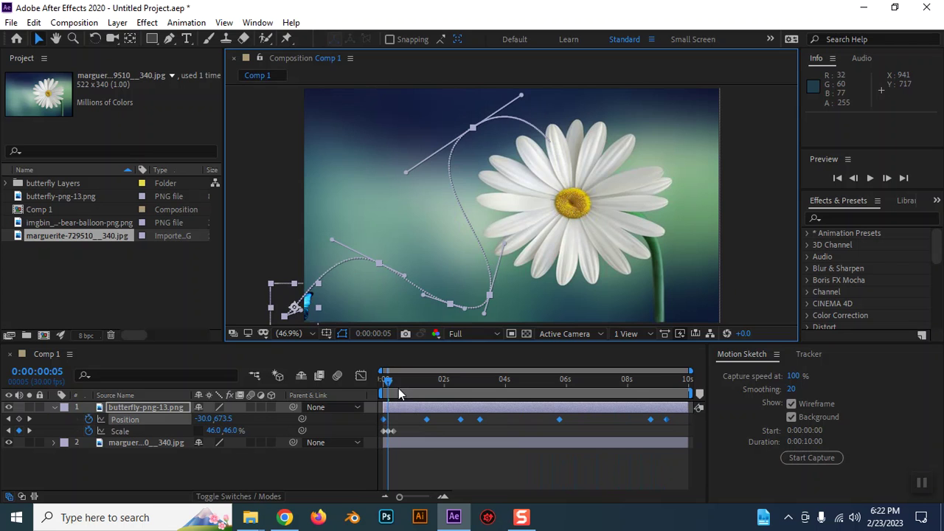
Step: Select the butterfly's new Position keyframes and scrub the timeline to check the motion
{"action": "left_click_drag", "start_coordinate": [398, 387], "coordinate": [348, 383]}
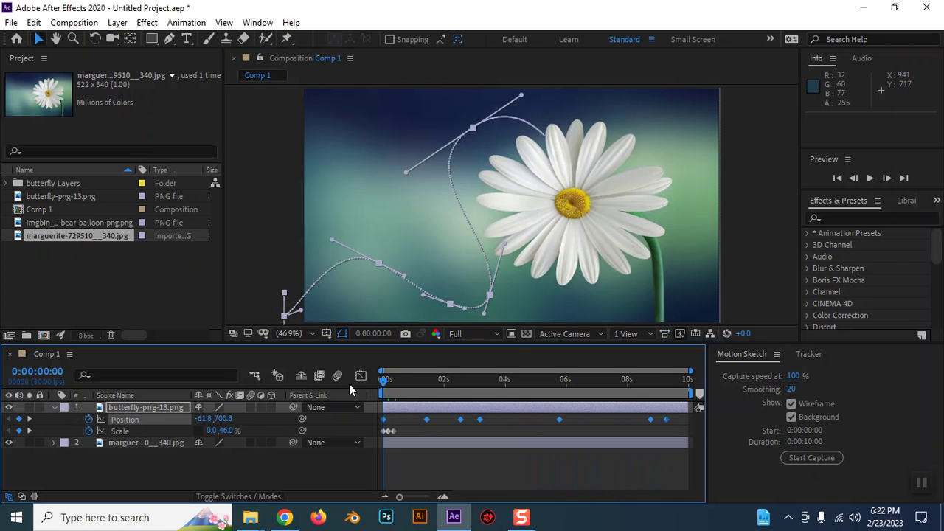
{"action": "left_click", "coordinate": [408, 410]}
{"action": "left_click_drag", "start_coordinate": [677, 419], "coordinate": [379, 422]}
{"action": "left_click_drag", "start_coordinate": [385, 383], "coordinate": [389, 383]}
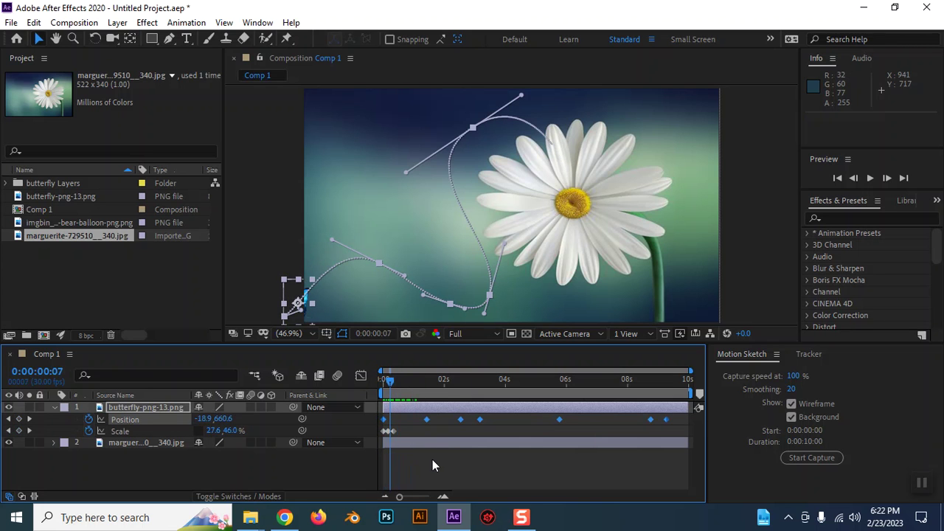
{"action": "right_click", "coordinate": [412, 404]}
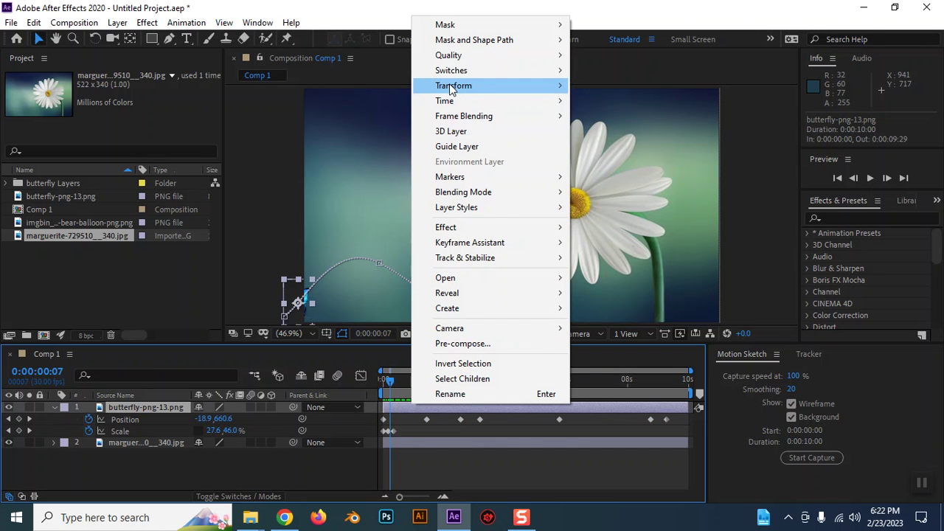
Step: Set the butterfly layer's Auto-Orient to Orient Along Path and scrub to see it turn
{"action": "mouse_move", "coordinate": [453, 86]}
{"action": "left_click", "coordinate": [618, 317]}
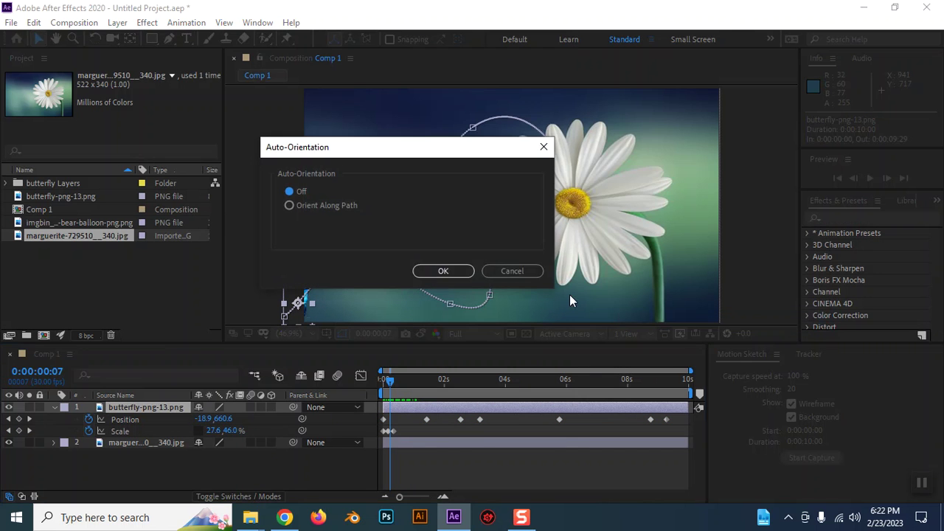
{"action": "left_click", "coordinate": [443, 271]}
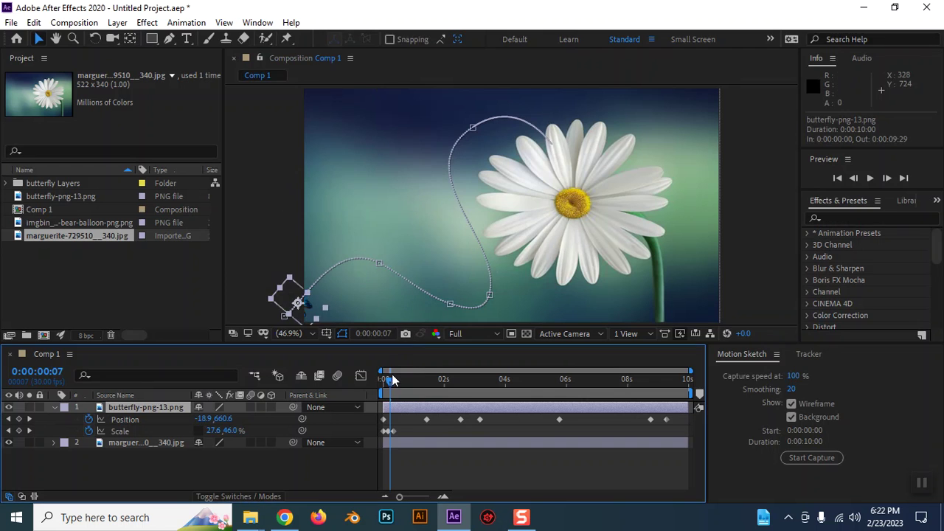
{"action": "left_click_drag", "start_coordinate": [389, 379], "coordinate": [415, 380]}
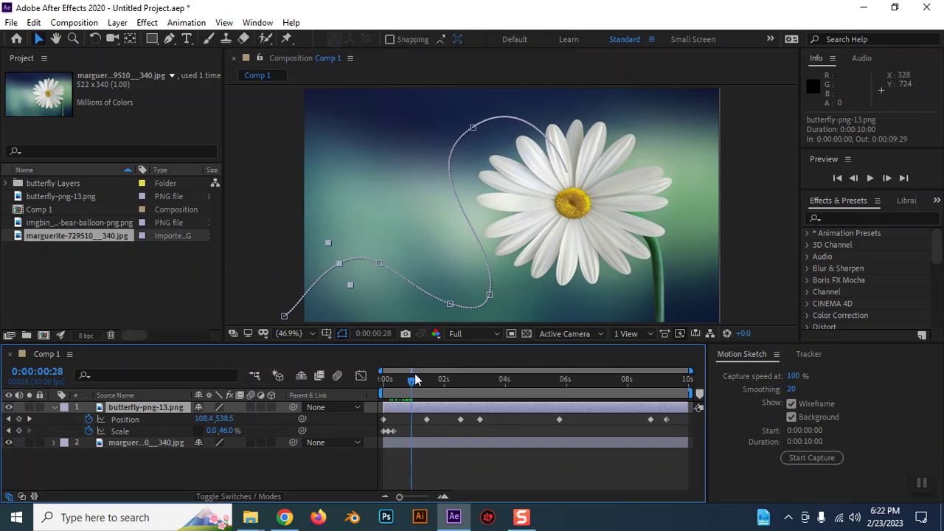
{"action": "left_click", "coordinate": [426, 443]}
{"action": "left_click", "coordinate": [163, 410]}
{"action": "left_click_drag", "start_coordinate": [413, 381], "coordinate": [387, 381]}
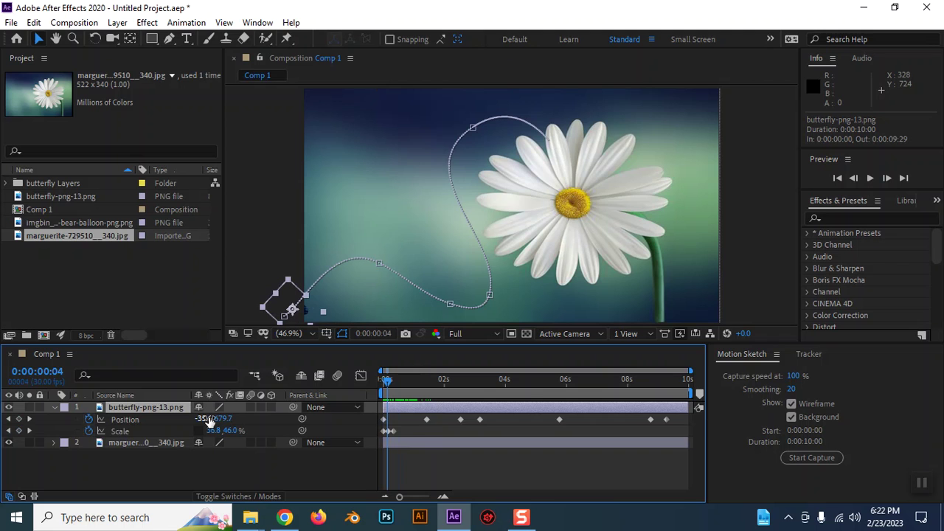
Step: Set the butterfly's Rotation to 88° and preview the flight
{"action": "key", "text": "r"}
{"action": "left_click_drag", "start_coordinate": [212, 420], "coordinate": [278, 421]}
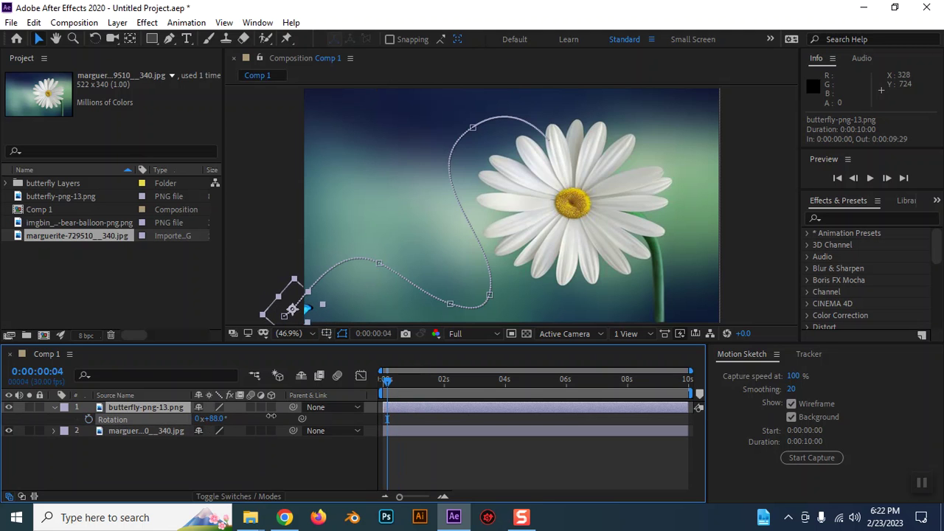
{"action": "key", "text": "space"}
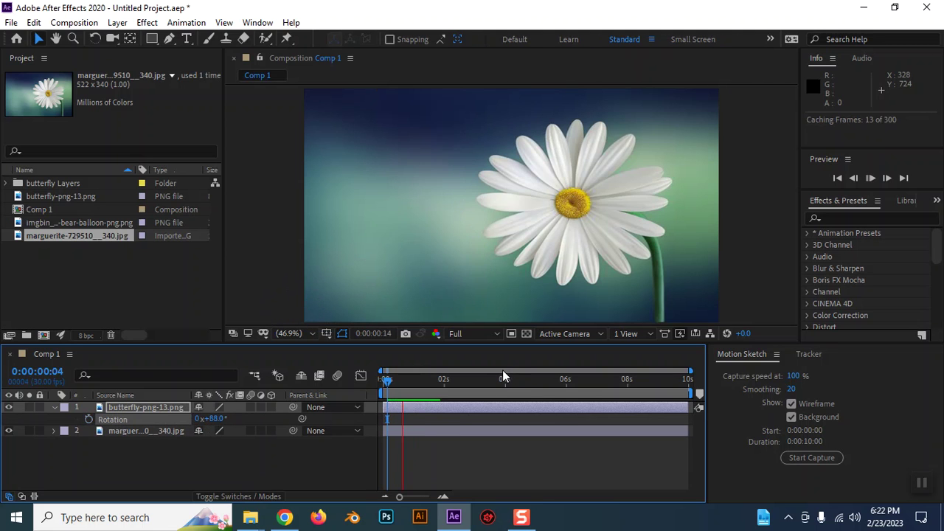
{"action": "key", "text": "space"}
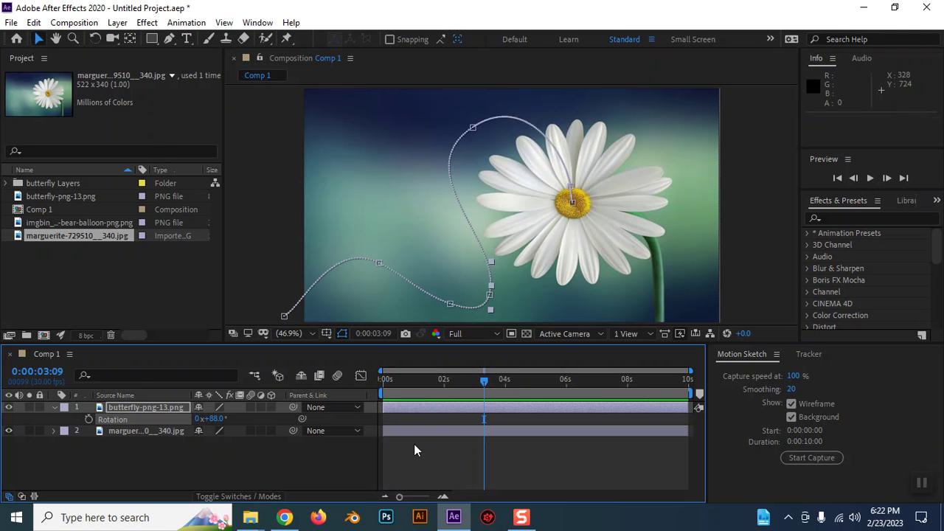
Step: Turn off the capture background and undo the motion sketch
{"action": "left_click", "coordinate": [791, 417]}
{"action": "left_click_drag", "start_coordinate": [478, 379], "coordinate": [387, 392]}
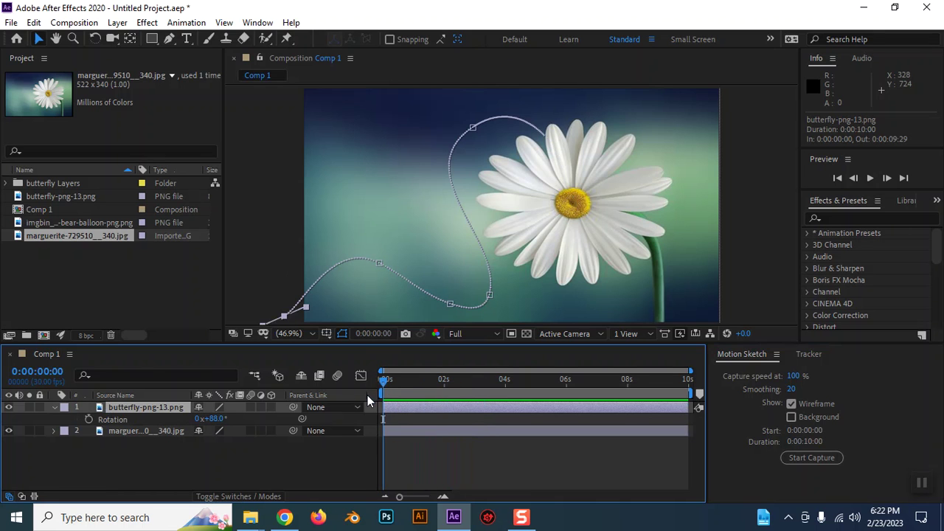
{"action": "key", "text": "ctrl+z"}
Step: Lower Motion Sketch smoothing to 10 and reveal the butterfly's Scale of 27.6, 46.0%
{"action": "left_click", "coordinate": [423, 407]}
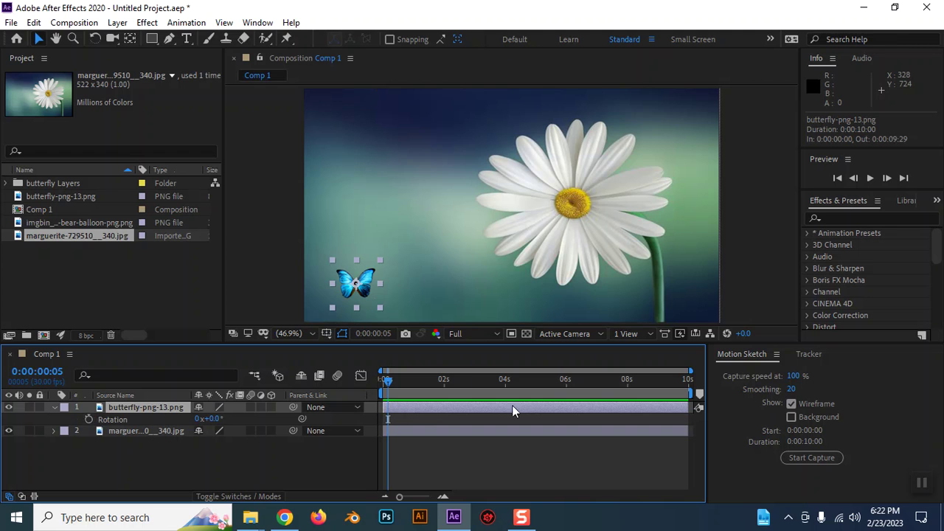
{"action": "mouse_move", "coordinate": [387, 379]}
{"action": "left_mouse_down"}
{"action": "mouse_move", "coordinate": [401, 393]}
{"action": "mouse_move", "coordinate": [391, 396]}
{"action": "left_mouse_up"}
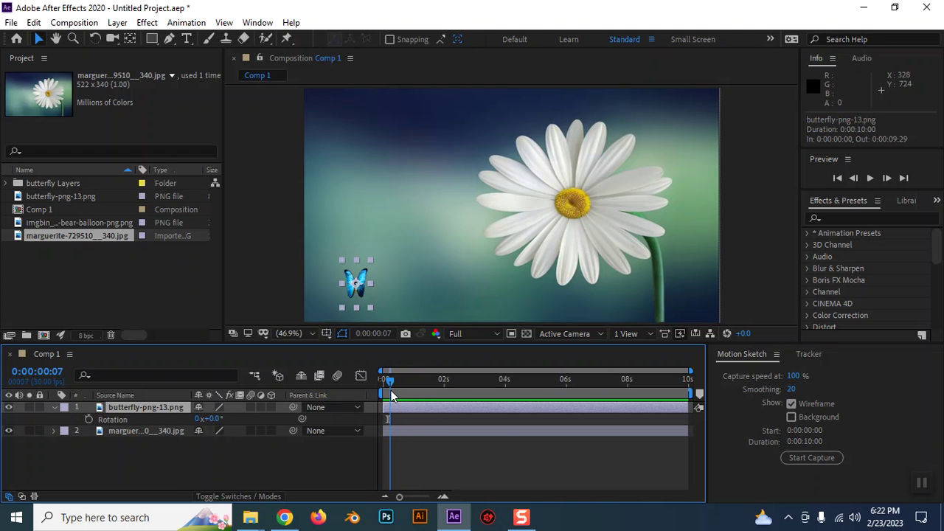
{"action": "left_click", "coordinate": [791, 389]}
{"action": "type", "text": "10"}
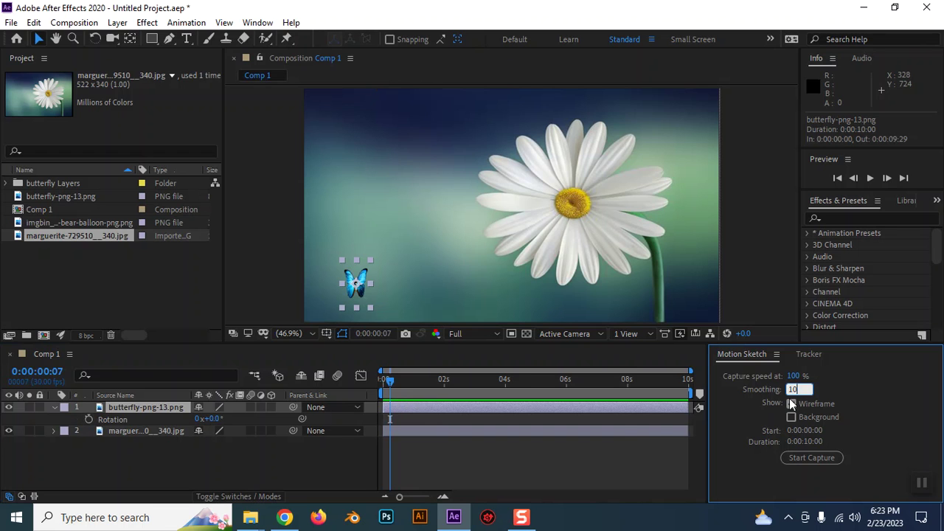
{"action": "left_click", "coordinate": [410, 459]}
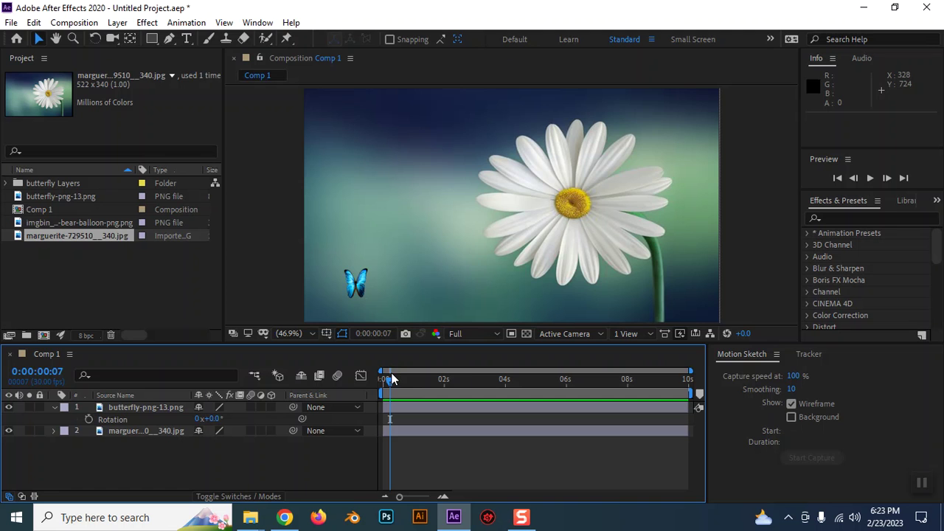
{"action": "left_click", "coordinate": [134, 408]}
{"action": "key", "text": "s"}
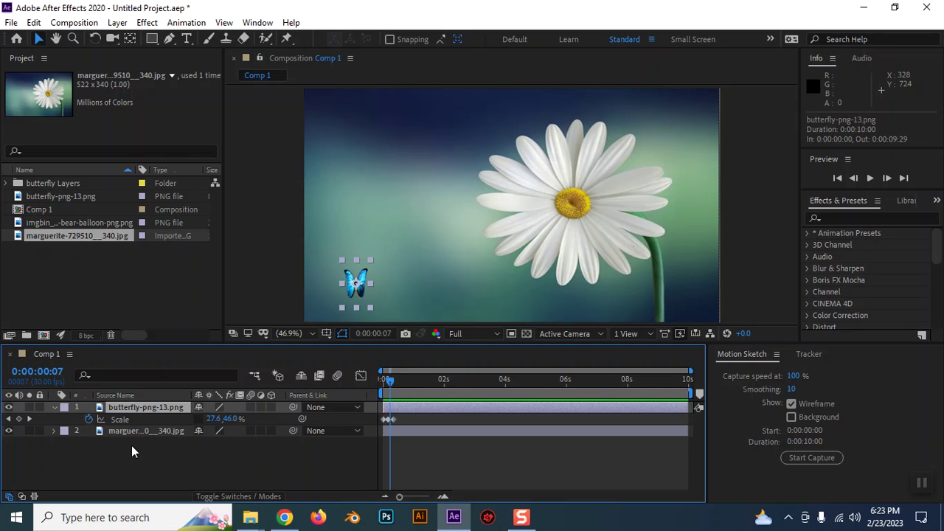
Step: Add a loopOut() expression to the butterfly's Scale, preview the flapping, and re-enable the capture background
{"action": "left_click", "coordinate": [88, 418], "text": "alt"}
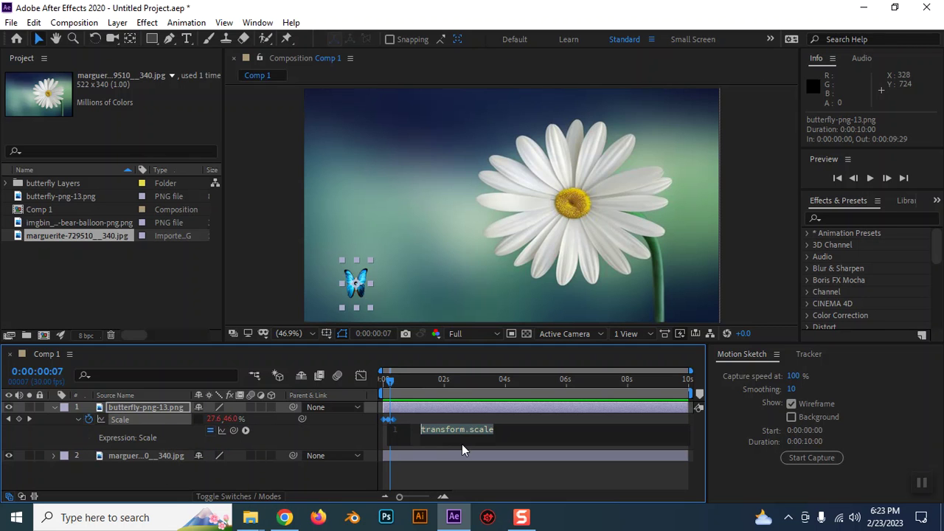
{"action": "type", "text": "loo"}
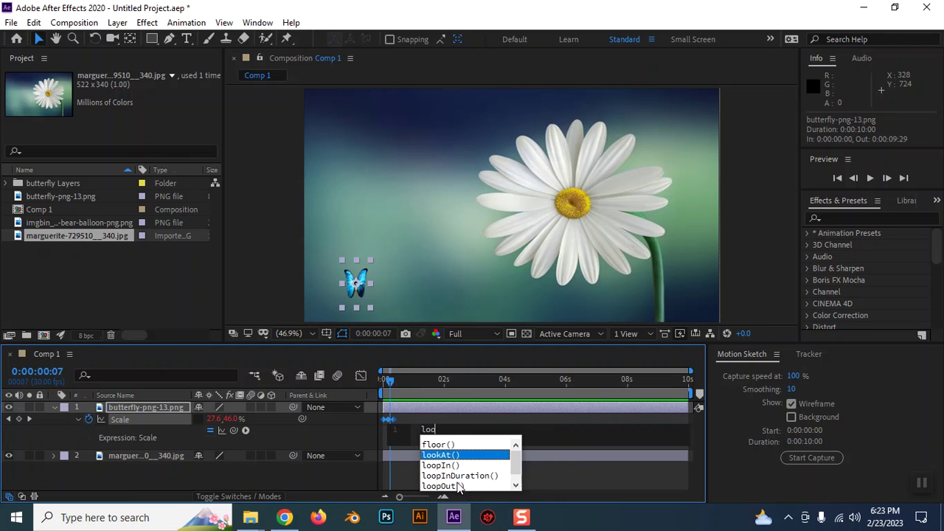
{"action": "left_click", "coordinate": [459, 486]}
{"action": "double_click", "coordinate": [459, 486]}
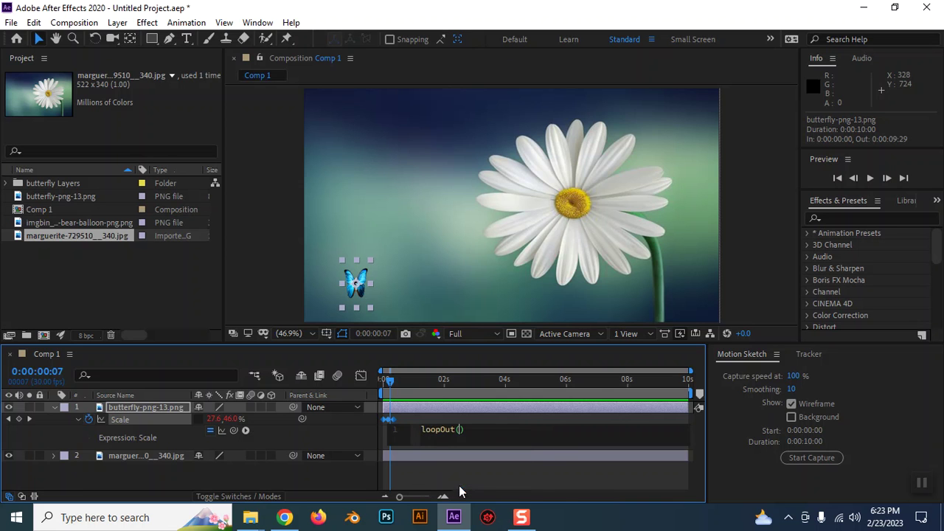
{"action": "left_click", "coordinate": [571, 483]}
{"action": "key", "text": "space"}
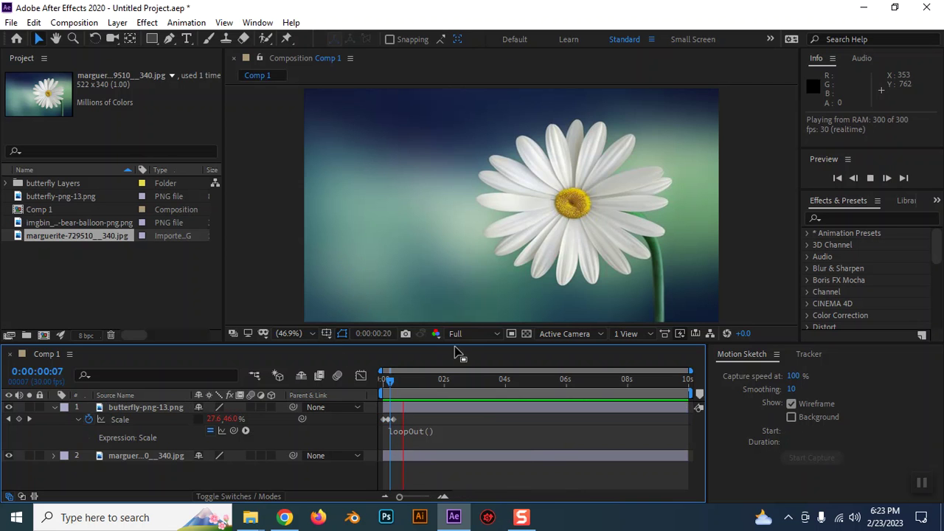
{"action": "key", "text": "space"}
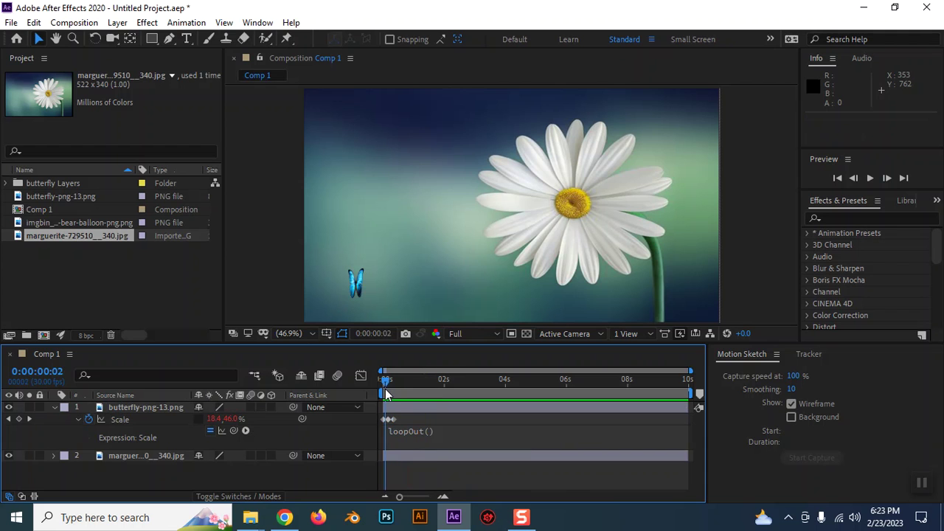
{"action": "left_click", "coordinate": [791, 418]}
Step: Set Motion Sketch smoothing to 15 and select the butterfly layer
{"action": "left_click", "coordinate": [790, 389]}
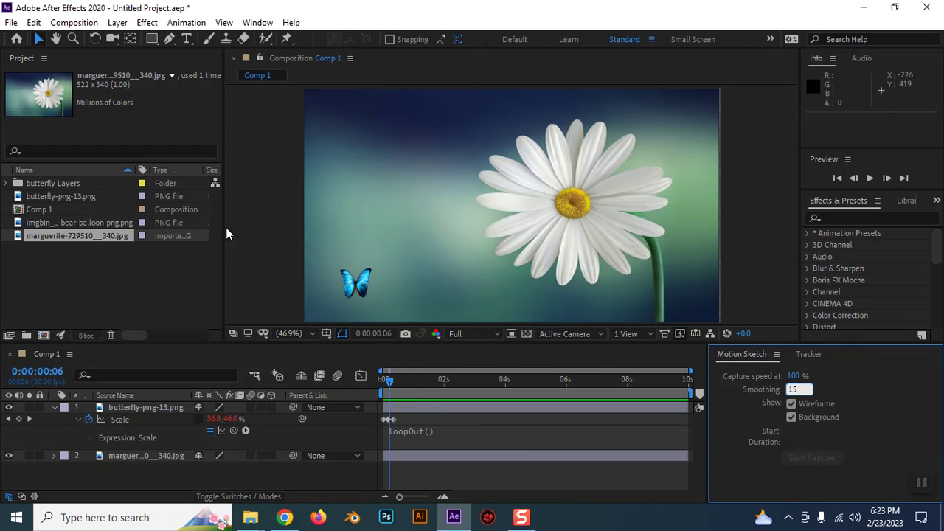
{"action": "left_click", "coordinate": [390, 287]}
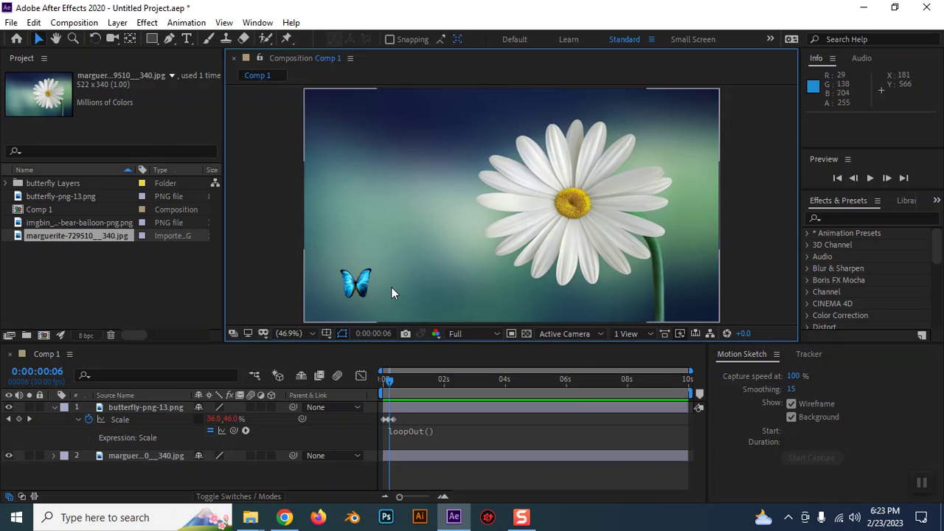
{"action": "left_click", "coordinate": [114, 409]}
Step: Sketch an S-shaped flight from the lower left onto the daisy's centre and scrub to check it
{"action": "left_click", "coordinate": [819, 459]}
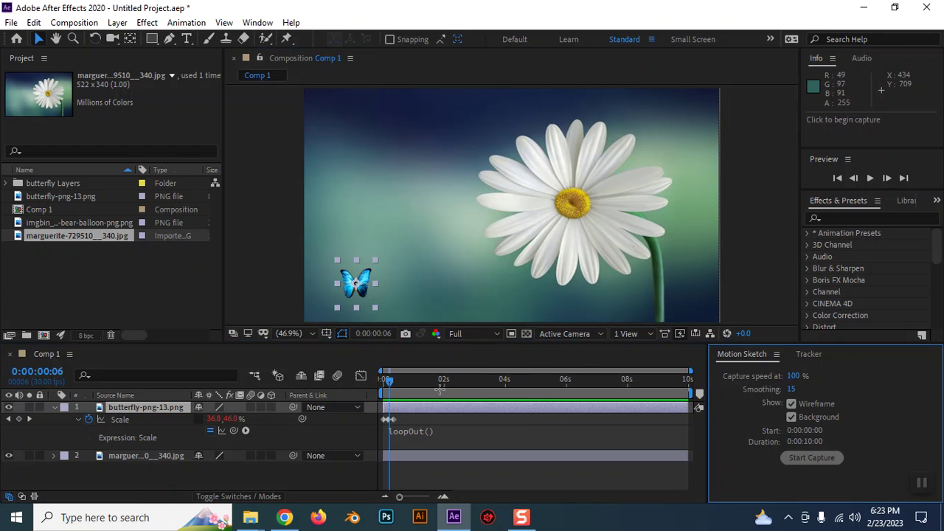
{"action": "mouse_move", "coordinate": [237, 304]}
{"action": "left_mouse_down"}
{"action": "mouse_move", "coordinate": [268, 312]}
{"action": "mouse_move", "coordinate": [422, 265]}
{"action": "mouse_move", "coordinate": [334, 154]}
{"action": "mouse_move", "coordinate": [561, 302]}
{"action": "left_mouse_up"}
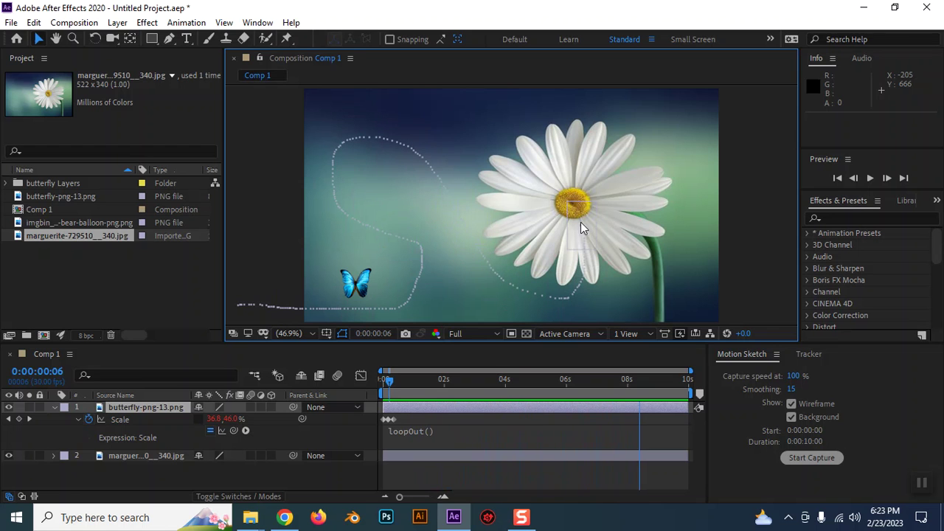
{"action": "left_click_drag", "start_coordinate": [584, 271], "coordinate": [575, 207]}
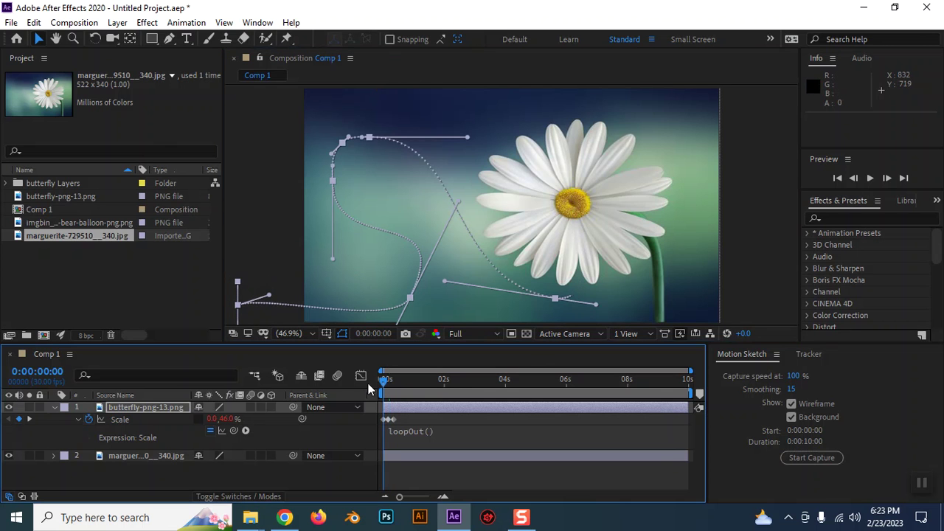
{"action": "left_click", "coordinate": [383, 379]}
{"action": "left_click_drag", "start_coordinate": [391, 379], "coordinate": [425, 382]}
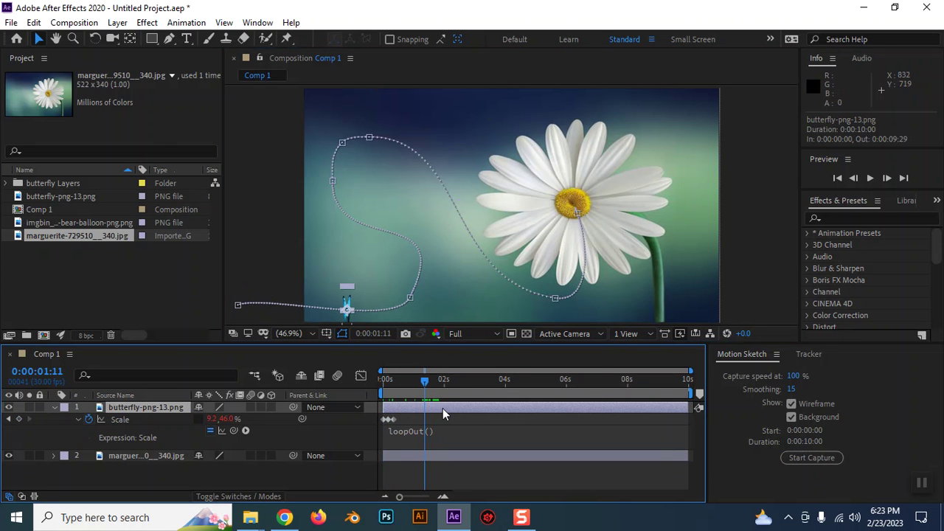
Step: Set the butterfly layer's Auto-Orient to Orient Along Path
{"action": "right_click", "coordinate": [443, 407]}
{"action": "mouse_move", "coordinate": [492, 98]}
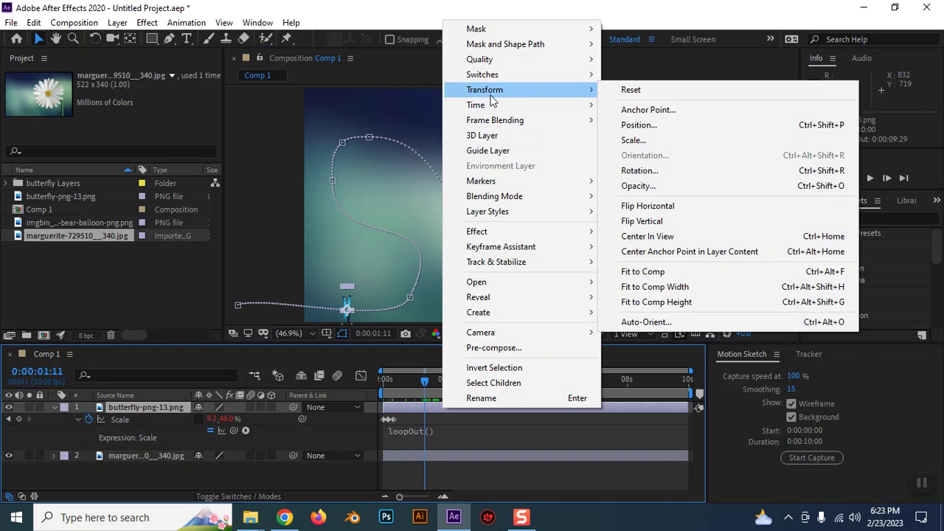
{"action": "left_click", "coordinate": [660, 322]}
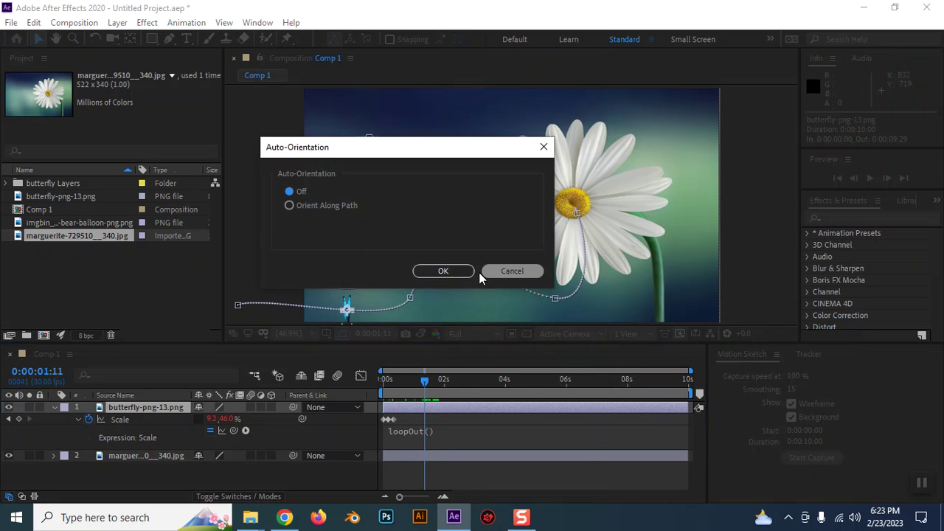
{"action": "left_click", "coordinate": [332, 207]}
{"action": "left_click", "coordinate": [438, 271]}
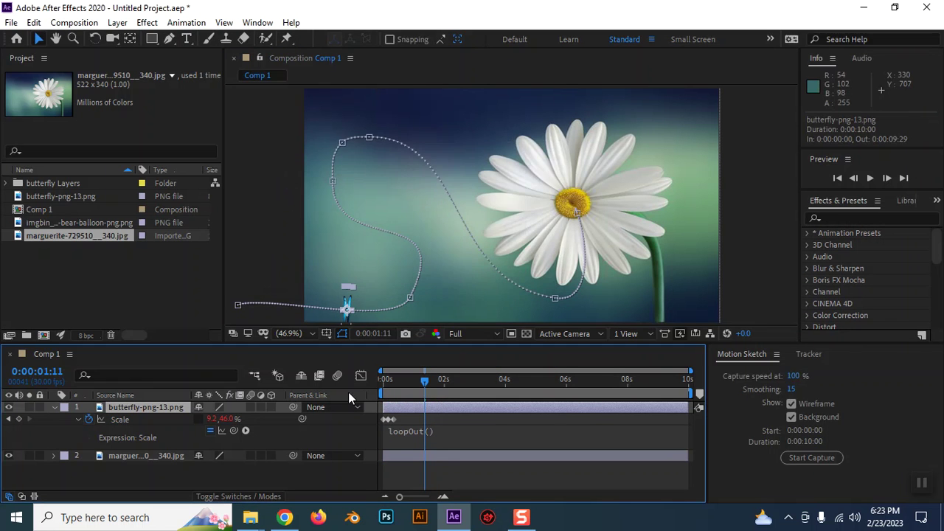
Step: Rotate the butterfly about 90° and preview its flight from the beginning
{"action": "key", "text": "r"}
{"action": "left_click_drag", "start_coordinate": [210, 418], "coordinate": [291, 432]}
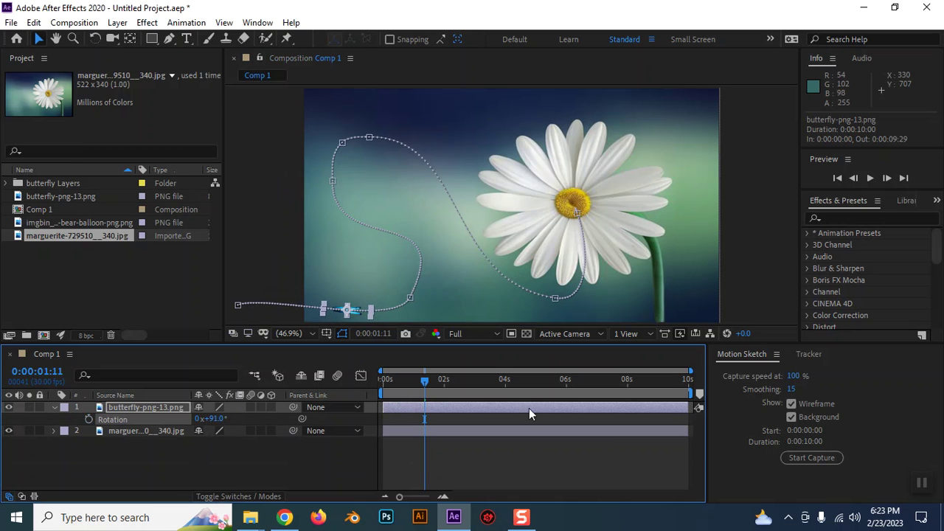
{"action": "key", "text": "Home"}
{"action": "left_click", "coordinate": [476, 451]}
{"action": "key", "text": "space"}
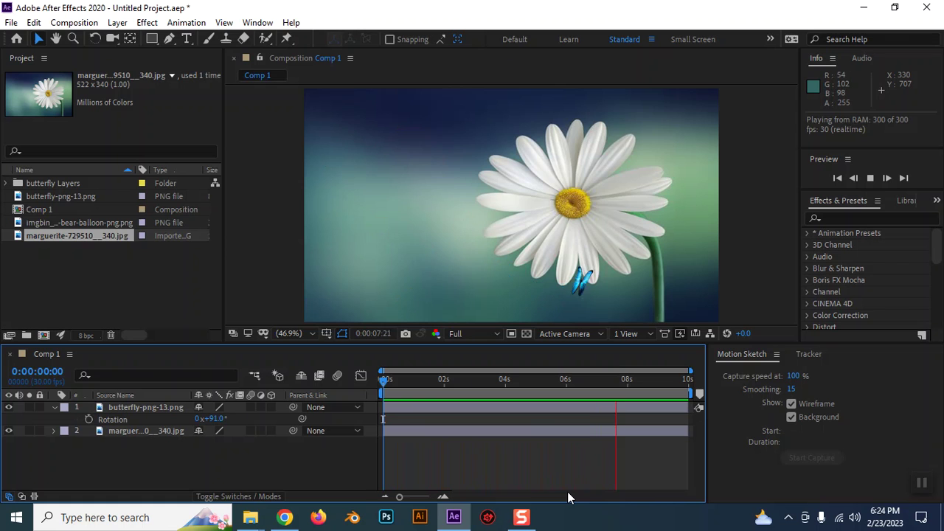
{"action": "key", "text": "space"}
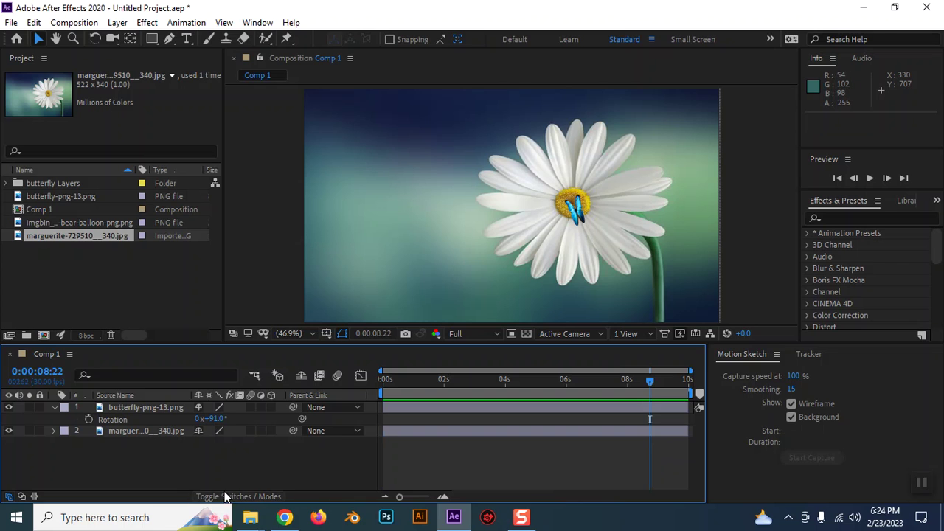
Step: Browse flower image results in Chrome, then return to After Effects near the timeline start
{"action": "left_click", "coordinate": [286, 519]}
{"action": "scroll", "coordinate": [337, 438], "scroll_direction": "down", "scroll_amount": 5}
{"action": "scroll", "coordinate": [347, 386], "scroll_direction": "down", "scroll_amount": 5}
{"action": "scroll", "coordinate": [347, 386], "scroll_direction": "down", "scroll_amount": 5}
{"action": "scroll", "coordinate": [370, 308], "scroll_direction": "down", "scroll_amount": 4}
{"action": "scroll", "coordinate": [371, 307], "scroll_direction": "down", "scroll_amount": 3}
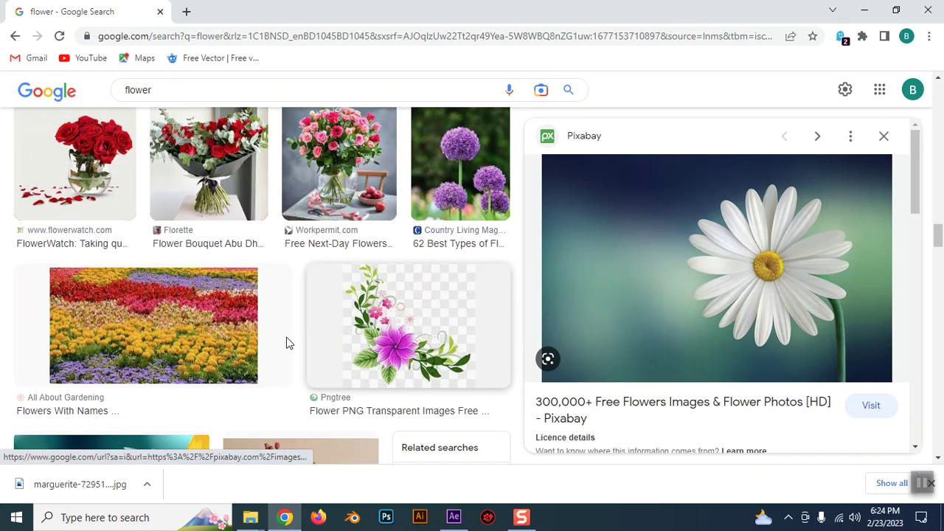
{"action": "left_click", "coordinate": [209, 163]}
{"action": "left_click", "coordinate": [169, 329]}
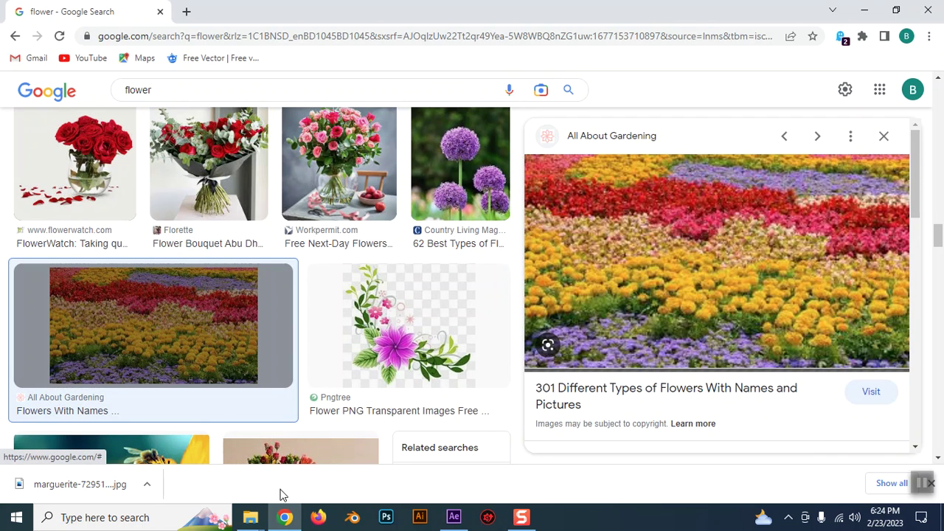
{"action": "left_click", "coordinate": [285, 517]}
{"action": "left_click_drag", "start_coordinate": [648, 379], "coordinate": [401, 379]}
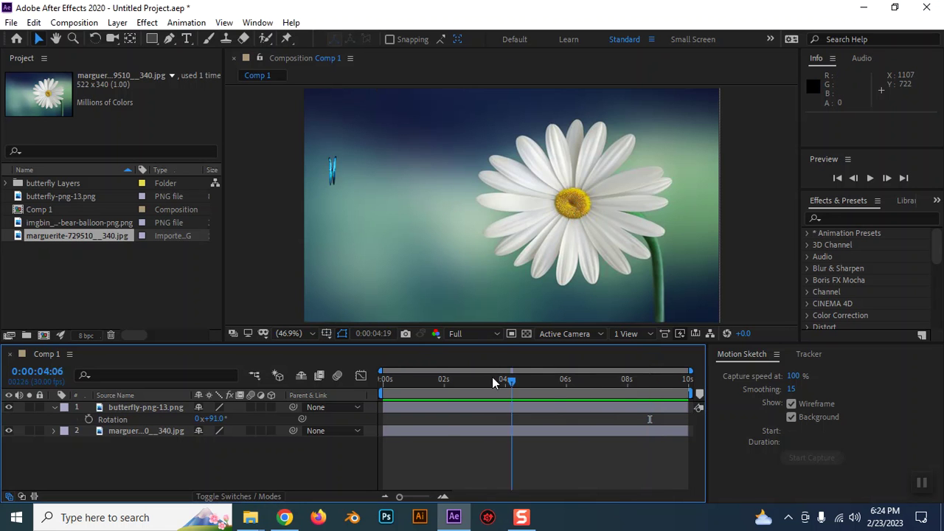
Step: Hide the butterfly and daisy layers in the timeline
{"action": "left_click_drag", "start_coordinate": [129, 433], "coordinate": [111, 404]}
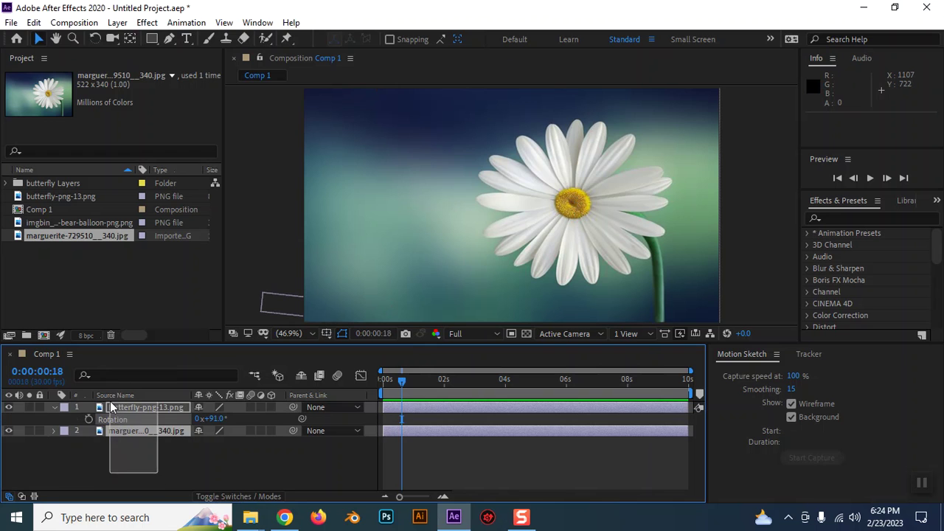
{"action": "key", "text": "space"}
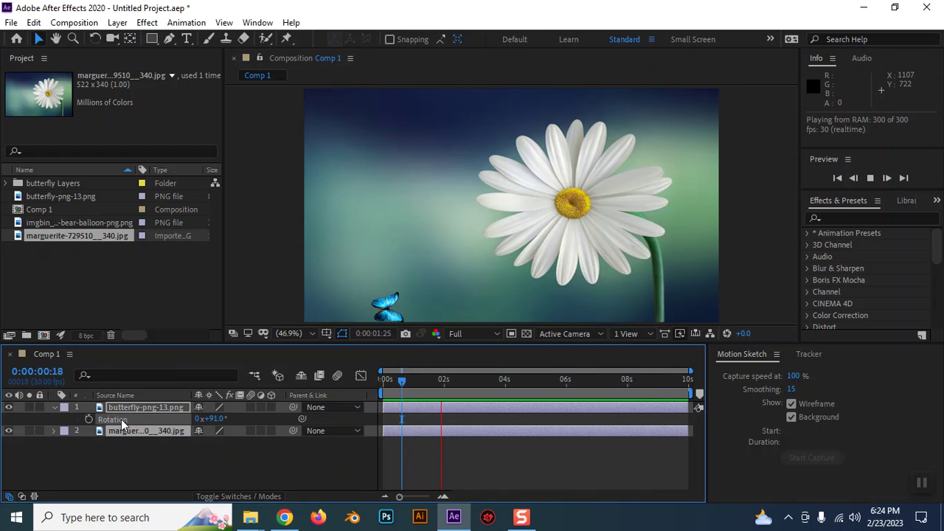
{"action": "left_click_drag", "start_coordinate": [8, 407], "coordinate": [8, 430]}
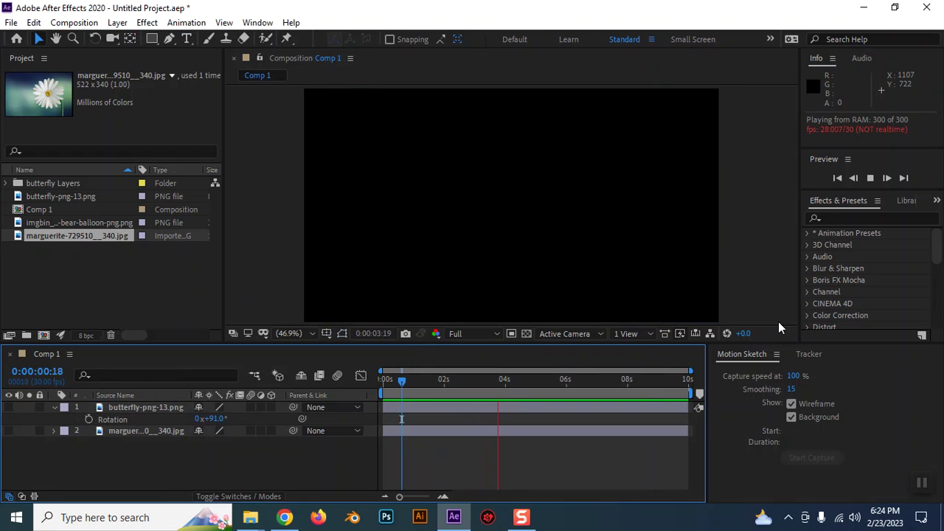
{"action": "left_click_drag", "start_coordinate": [509, 379], "coordinate": [380, 379]}
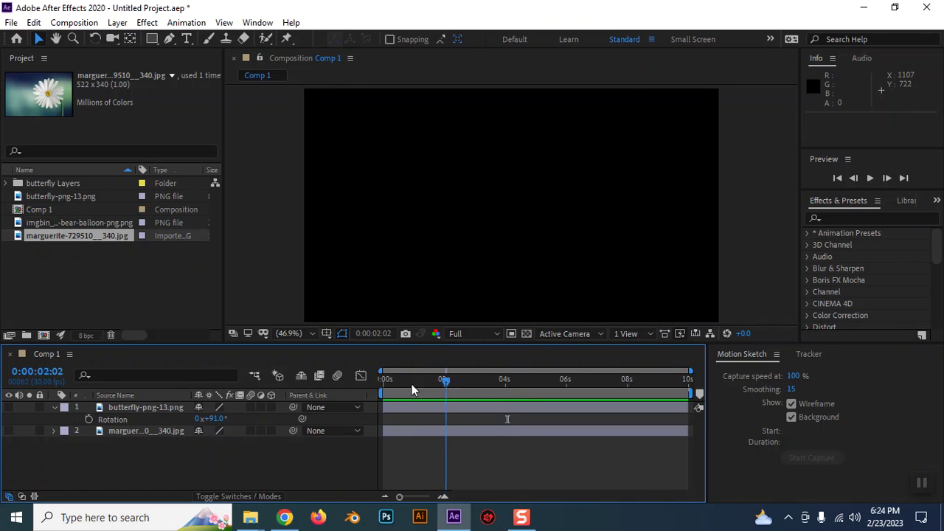
Step: Add the teddy-bear balloon image as a layer, scaled to 23% and placed just below the frame
{"action": "left_click", "coordinate": [44, 197]}
{"action": "left_click", "coordinate": [45, 223]}
{"action": "left_click_drag", "start_coordinate": [47, 222], "coordinate": [133, 404]}
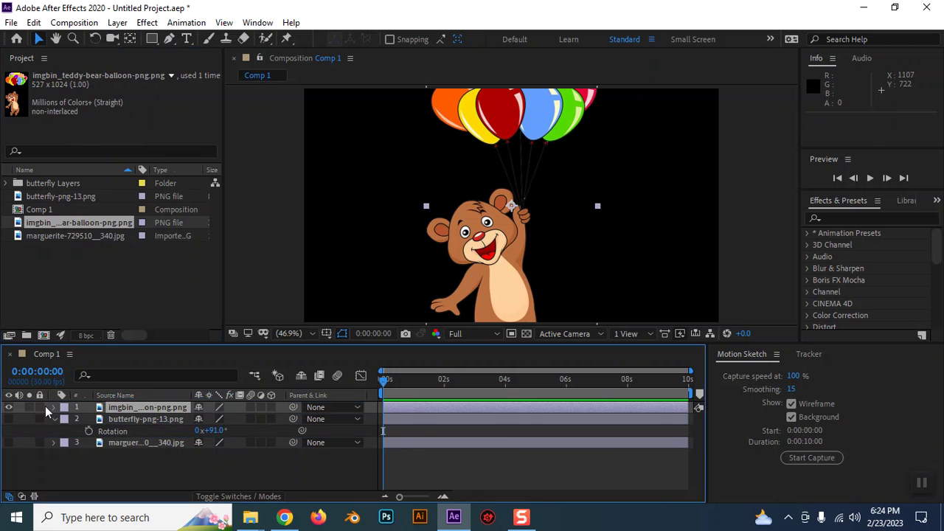
{"action": "left_click", "coordinate": [53, 407]}
{"action": "key", "text": "s"}
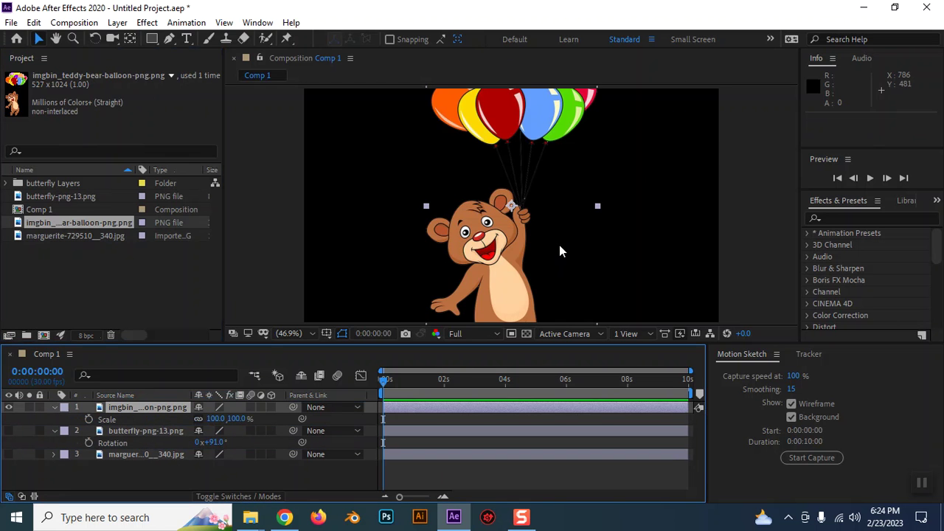
{"action": "key", "text": "comma"}
{"action": "mouse_move", "coordinate": [214, 418]}
{"action": "left_mouse_down"}
{"action": "mouse_move", "coordinate": [168, 426]}
{"action": "mouse_move", "coordinate": [204, 419]}
{"action": "left_mouse_up"}
{"action": "left_click_drag", "start_coordinate": [514, 214], "coordinate": [514, 305]}
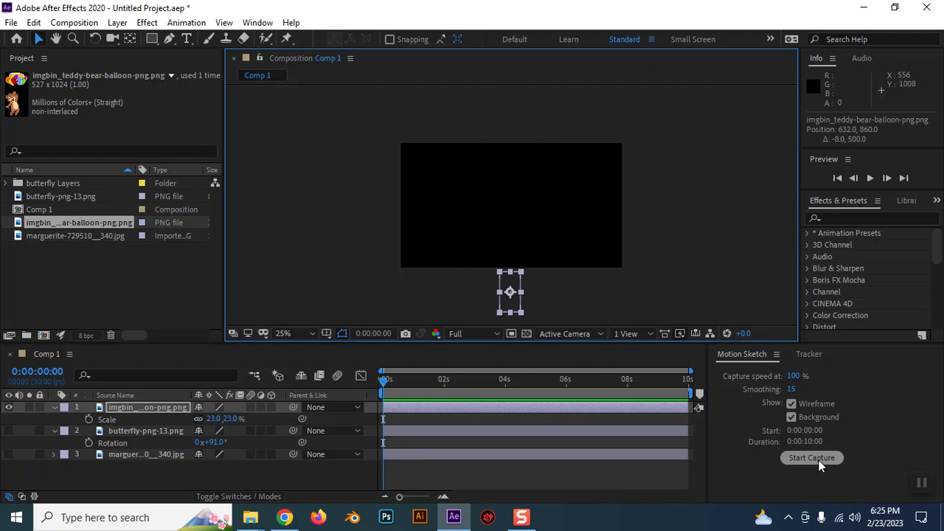
Step: Motion-sketch the teddy bear floating upward along a wavy path and preview it
{"action": "left_click", "coordinate": [819, 460]}
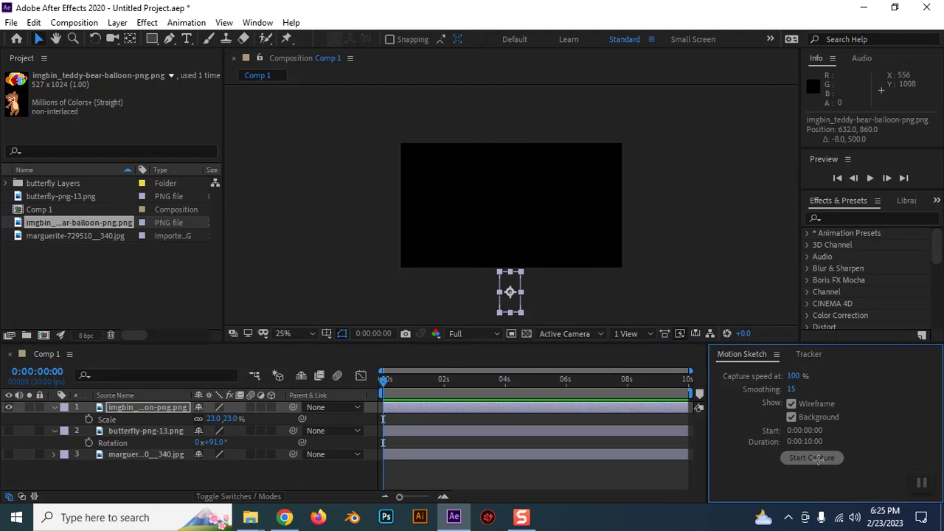
{"action": "mouse_move", "coordinate": [485, 296]}
{"action": "left_mouse_down"}
{"action": "mouse_move", "coordinate": [509, 264]}
{"action": "mouse_move", "coordinate": [508, 112]}
{"action": "left_mouse_up"}
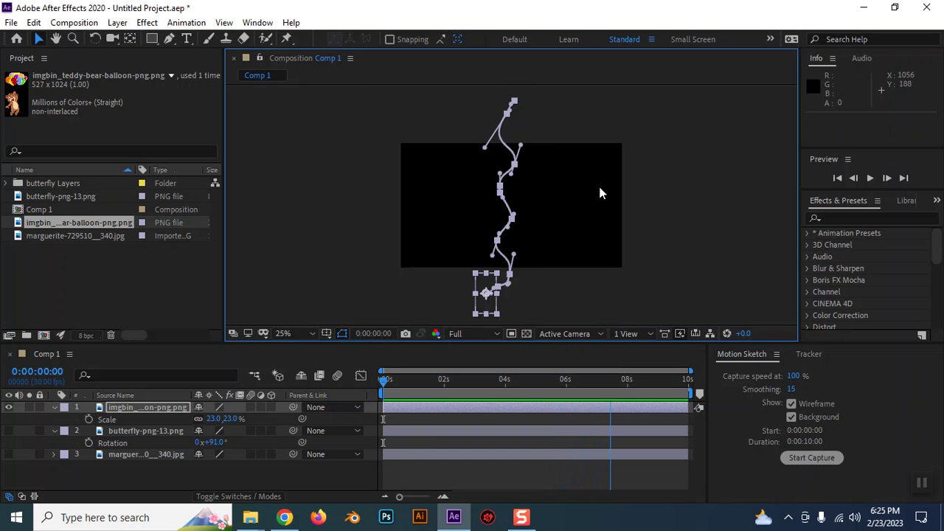
{"action": "key", "text": "space"}
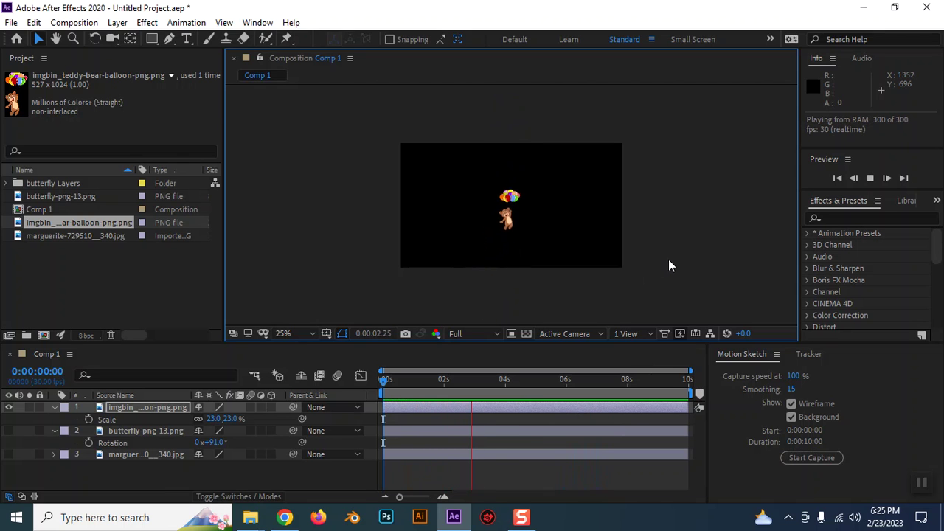
{"action": "key", "text": "space"}
Step: Replay the bear's float from the start at 50% zoom, then bring up Chrome's flower search
{"action": "key", "text": "period"}
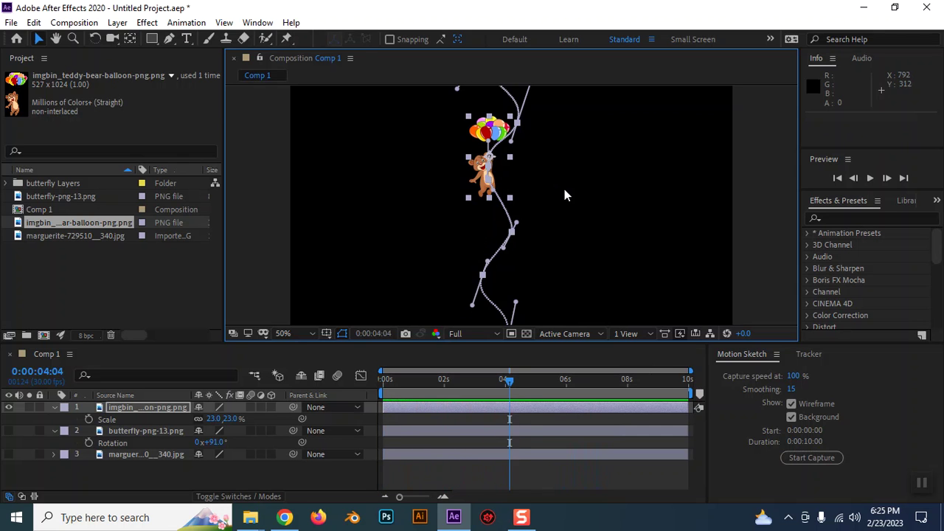
{"action": "key", "text": "Home"}
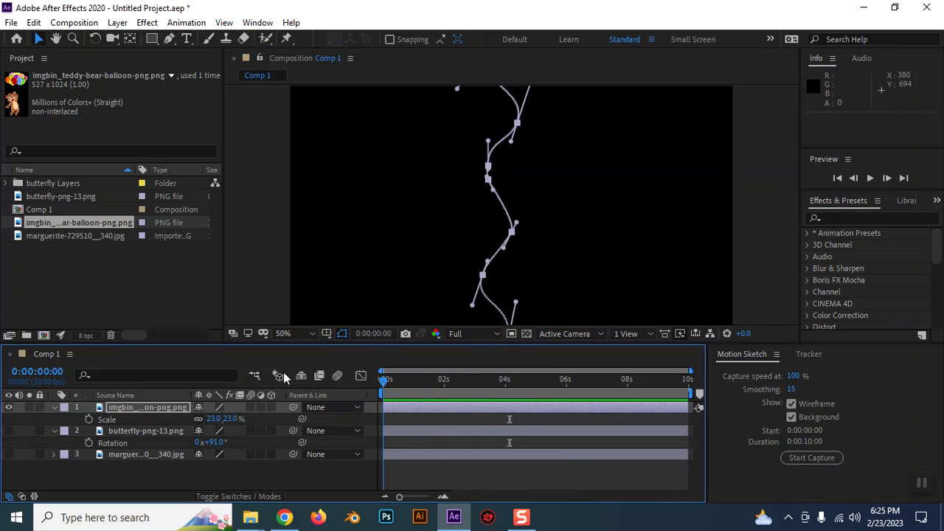
{"action": "key", "text": "space"}
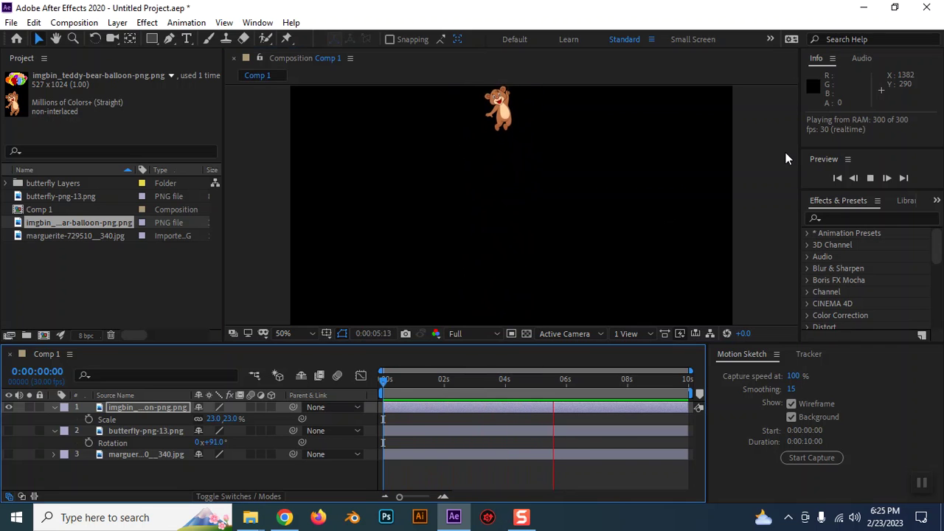
{"action": "key", "text": "space"}
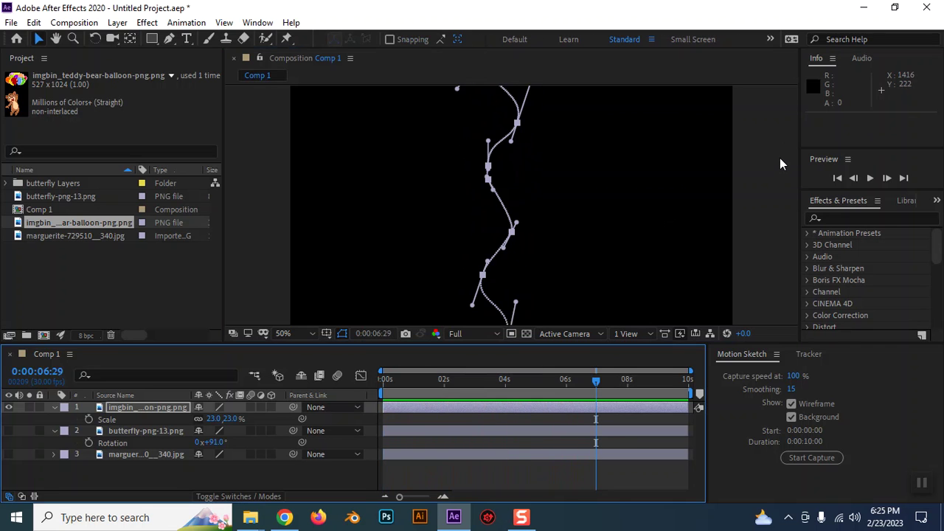
{"action": "left_click", "coordinate": [284, 517]}
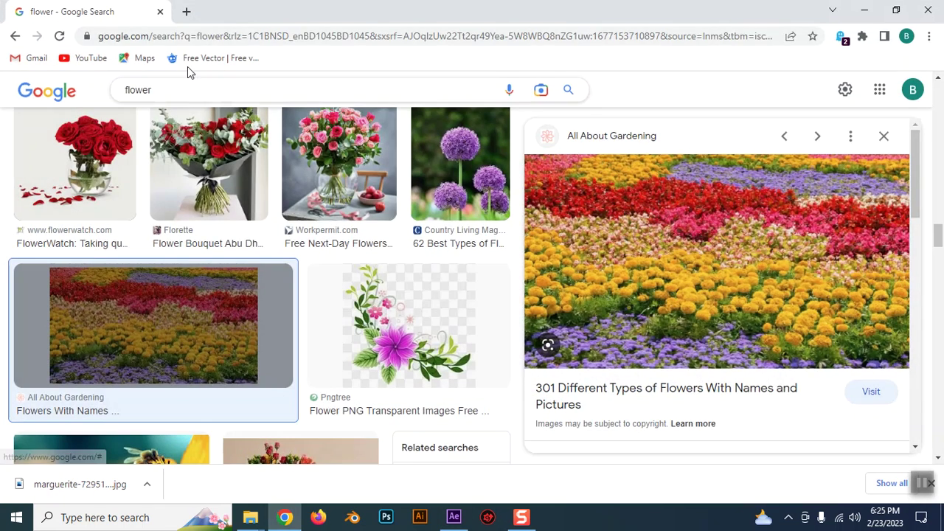
Step: Search Google Images for 'png handwhiteboard' in a new tab
{"action": "left_click", "coordinate": [186, 11]}
{"action": "type", "text": "pn"}
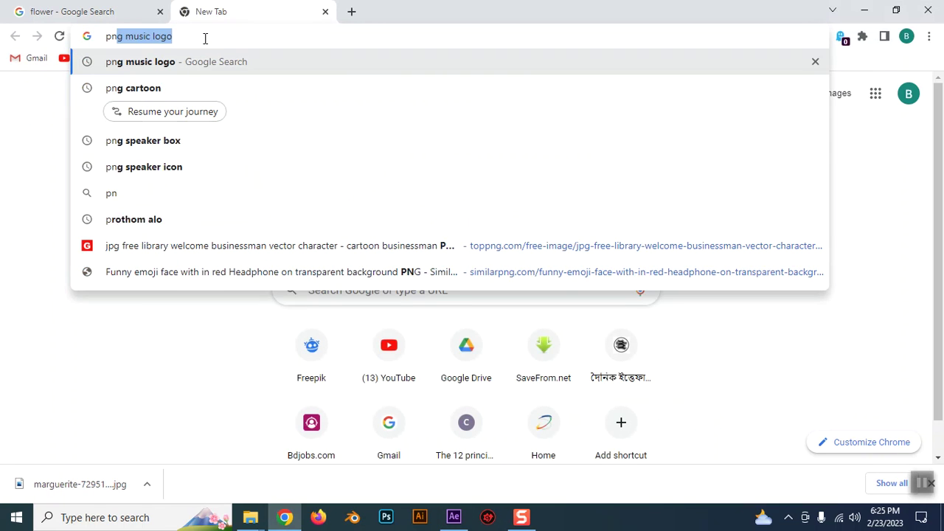
{"action": "type", "text": "g han"}
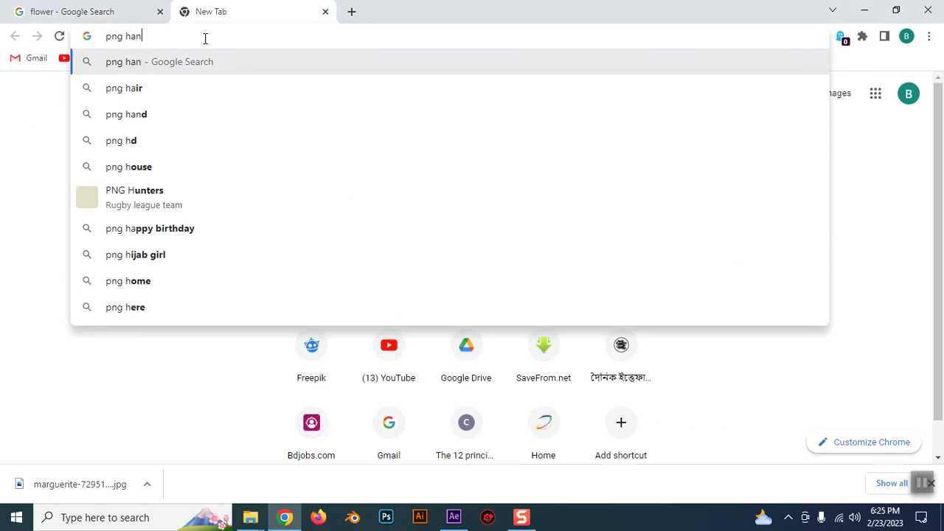
{"action": "type", "text": "d"}
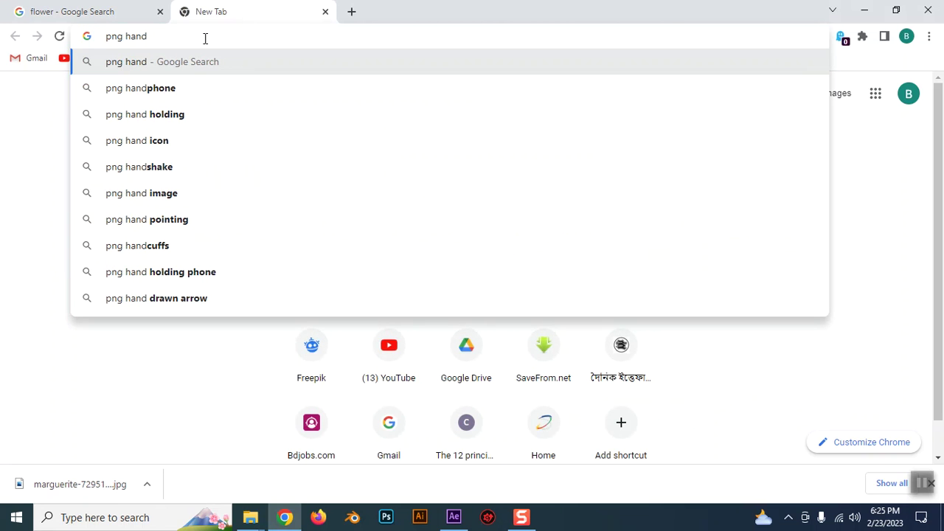
{"action": "type", "text": "w"}
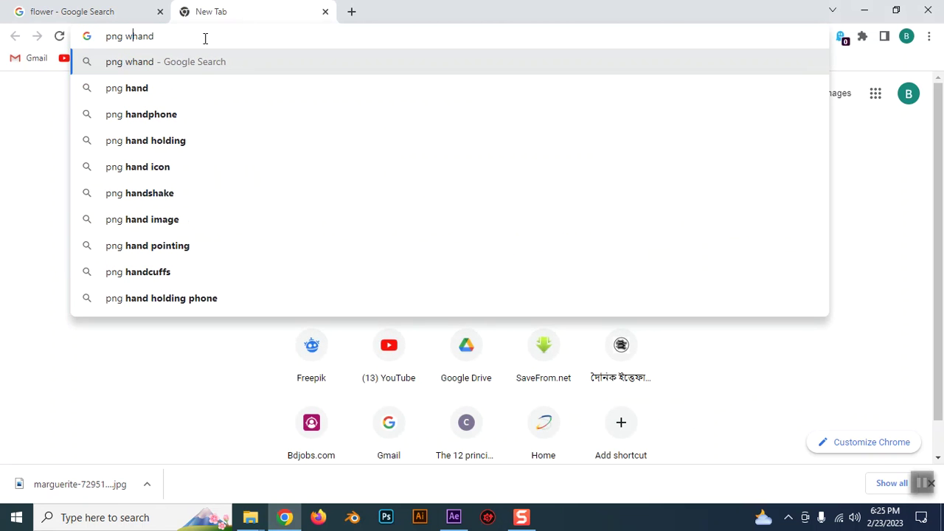
{"action": "type", "text": "hiteboard h"}
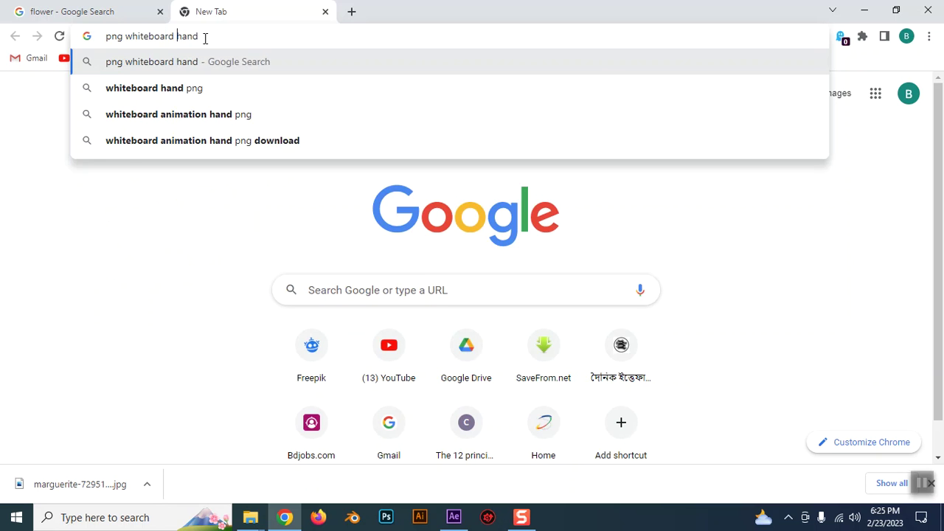
{"action": "key", "text": "Return"}
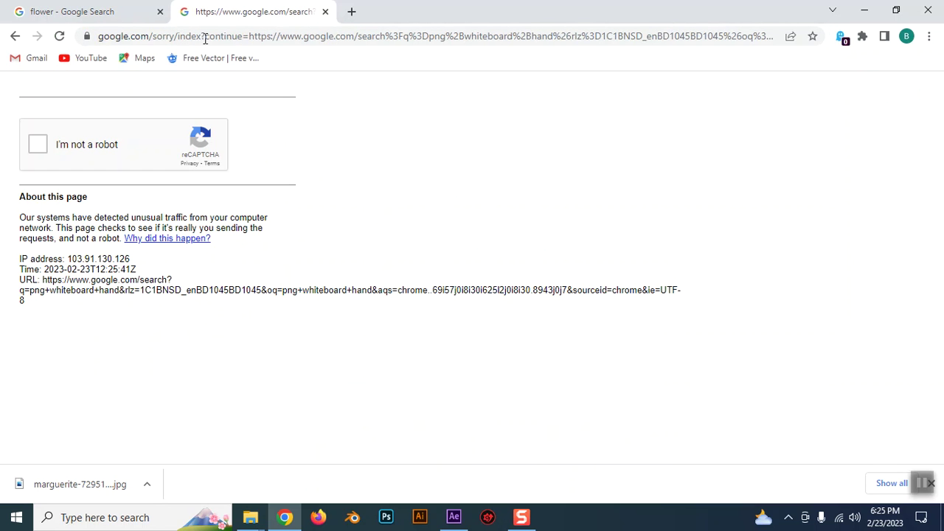
{"action": "left_click", "coordinate": [38, 145]}
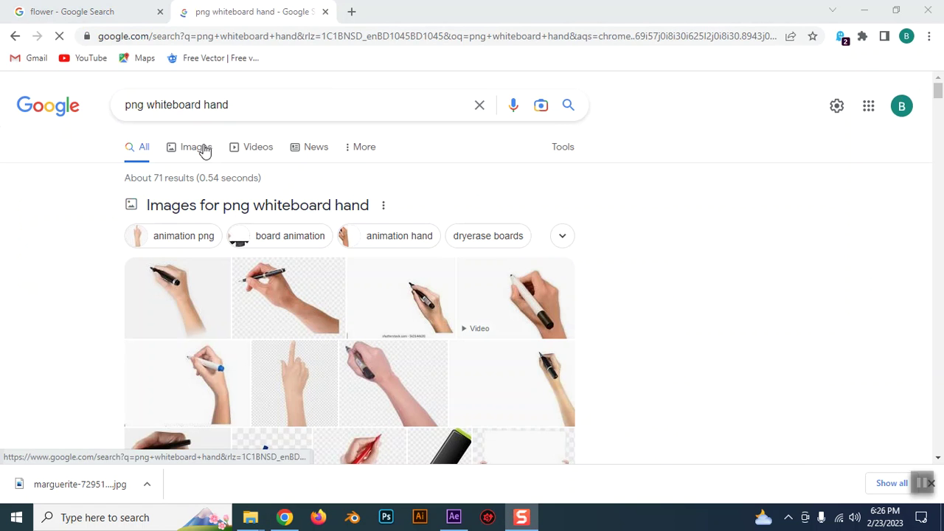
{"action": "left_click", "coordinate": [203, 150]}
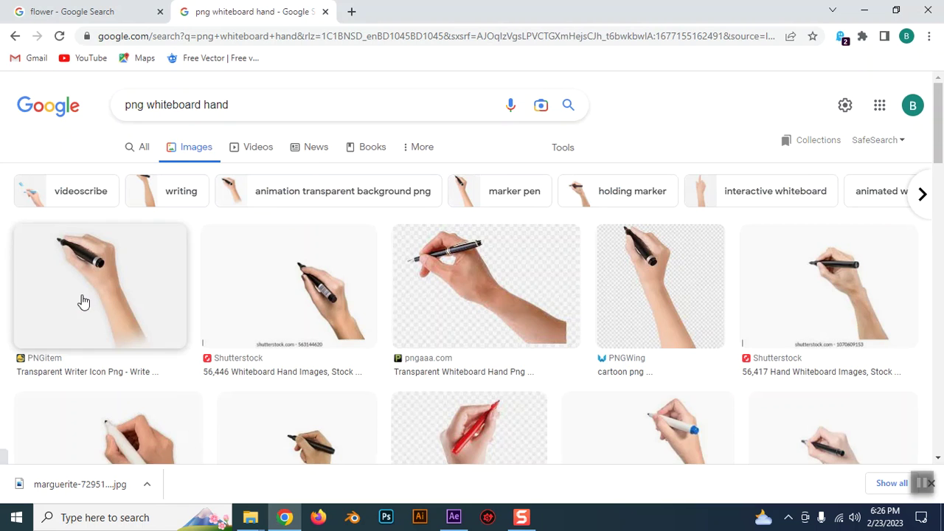
{"action": "left_click", "coordinate": [116, 299]}
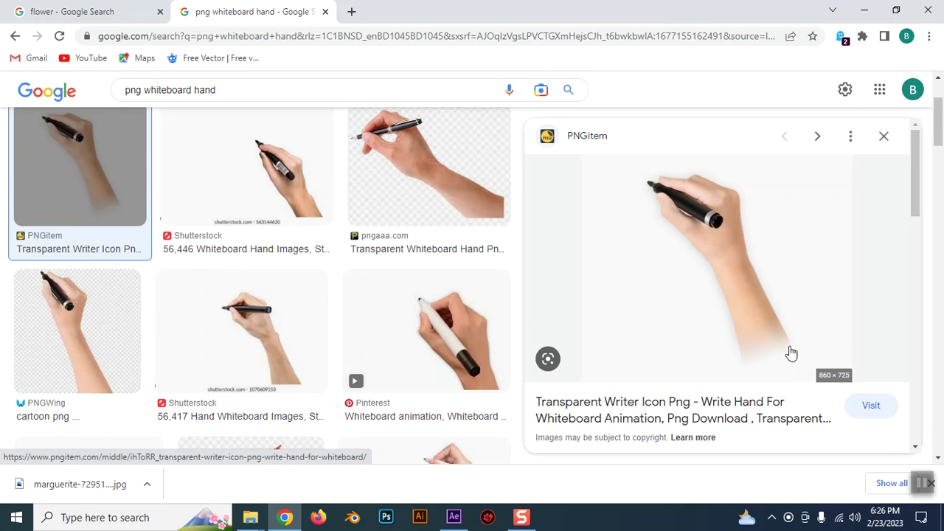
Step: Open the PNGitem whiteboard hand image page in a new tab and look it over
{"action": "middle_click", "coordinate": [714, 405]}
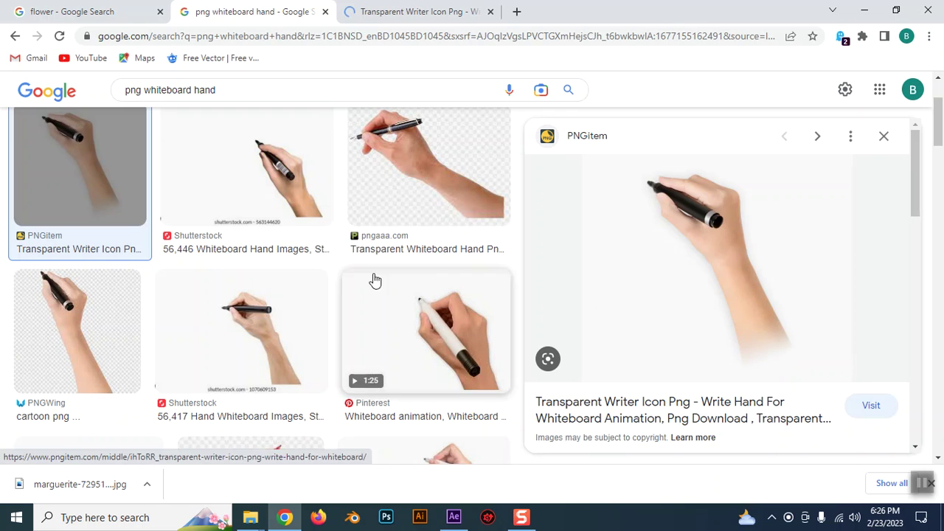
{"action": "left_click", "coordinate": [302, 201]}
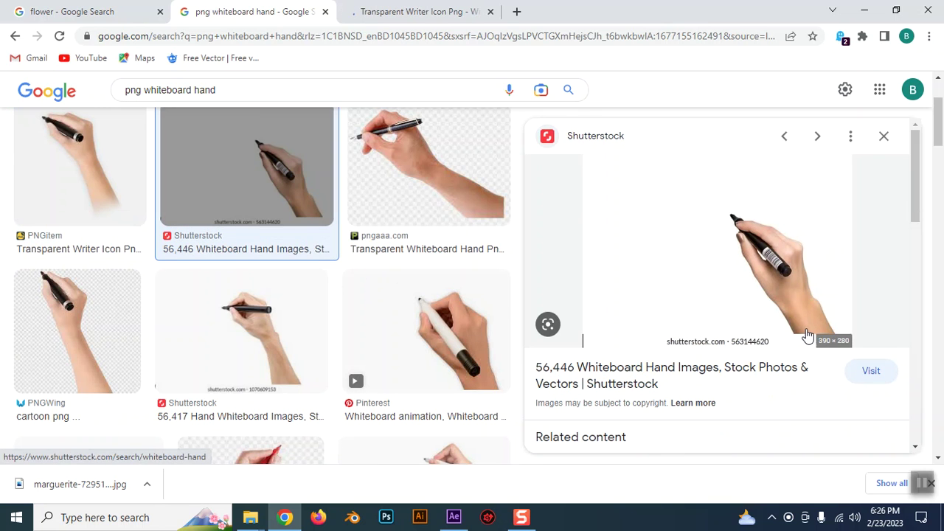
{"action": "scroll", "coordinate": [253, 342], "scroll_direction": "down", "scroll_amount": 3}
{"action": "key", "text": "ctrl+Tab"}
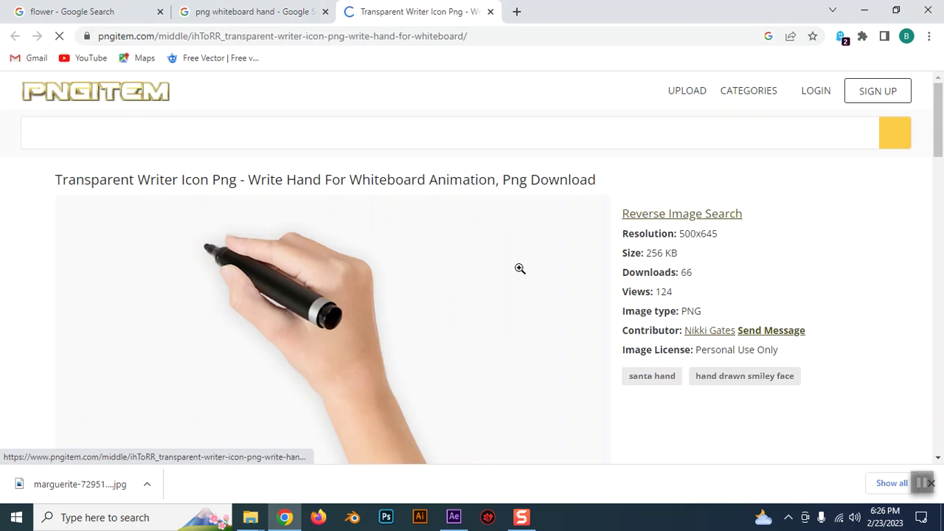
{"action": "scroll", "coordinate": [559, 328], "scroll_direction": "down", "scroll_amount": 2}
{"action": "scroll", "coordinate": [506, 344], "scroll_direction": "down", "scroll_amount": 3}
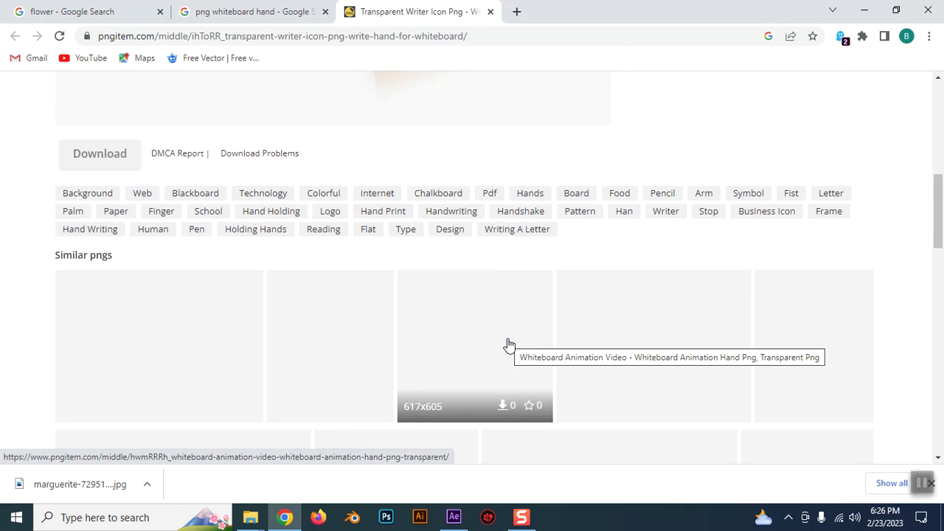
{"action": "scroll", "coordinate": [507, 343], "scroll_direction": "up", "scroll_amount": 3}
{"action": "scroll", "coordinate": [507, 340], "scroll_direction": "down", "scroll_amount": 4}
{"action": "scroll", "coordinate": [507, 338], "scroll_direction": "down", "scroll_amount": 4}
{"action": "scroll", "coordinate": [507, 338], "scroll_direction": "up", "scroll_amount": 4}
{"action": "scroll", "coordinate": [506, 343], "scroll_direction": "up", "scroll_amount": 6}
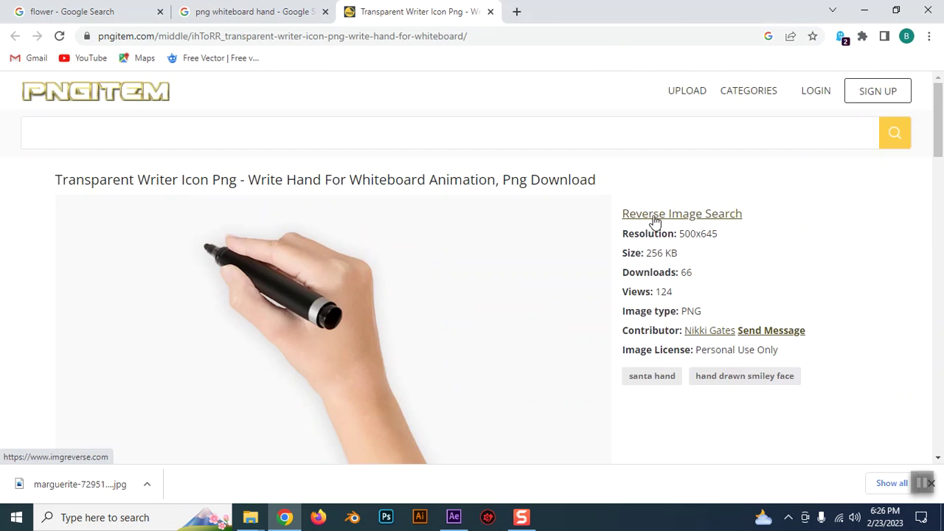
{"action": "scroll", "coordinate": [701, 278], "scroll_direction": "down", "scroll_amount": 2}
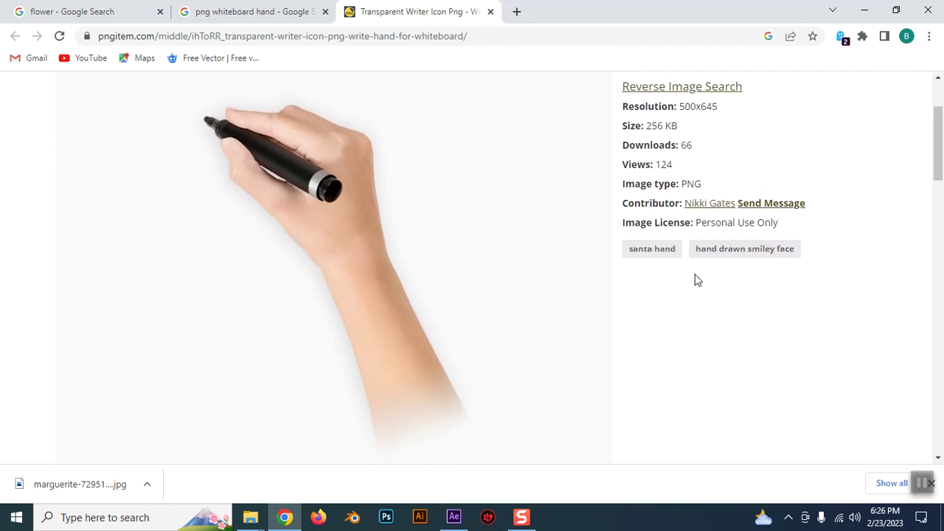
{"action": "scroll", "coordinate": [533, 248], "scroll_direction": "down", "scroll_amount": 5}
{"action": "scroll", "coordinate": [533, 249], "scroll_direction": "down", "scroll_amount": 5}
{"action": "scroll", "coordinate": [535, 250], "scroll_direction": "down", "scroll_amount": 5}
{"action": "scroll", "coordinate": [534, 248], "scroll_direction": "down", "scroll_amount": 3}
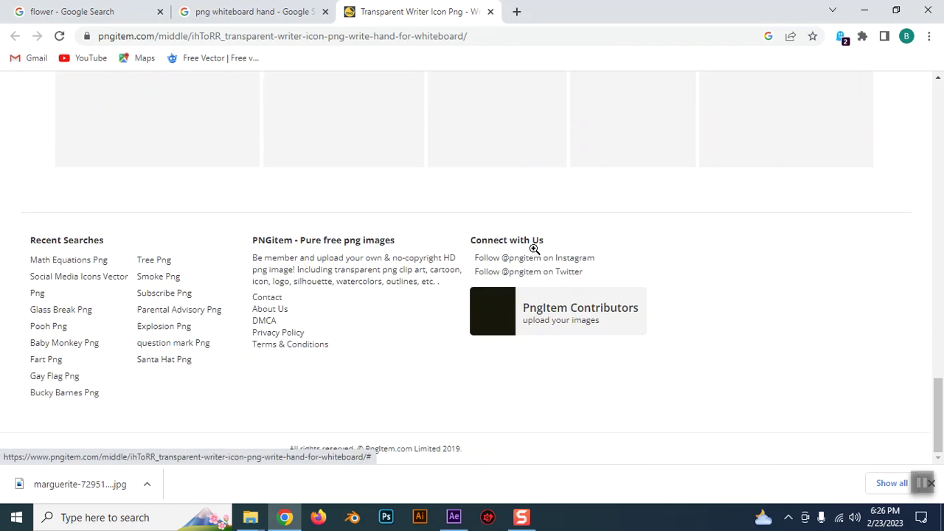
{"action": "scroll", "coordinate": [533, 251], "scroll_direction": "up", "scroll_amount": 5}
{"action": "scroll", "coordinate": [455, 288], "scroll_direction": "up", "scroll_amount": 8}
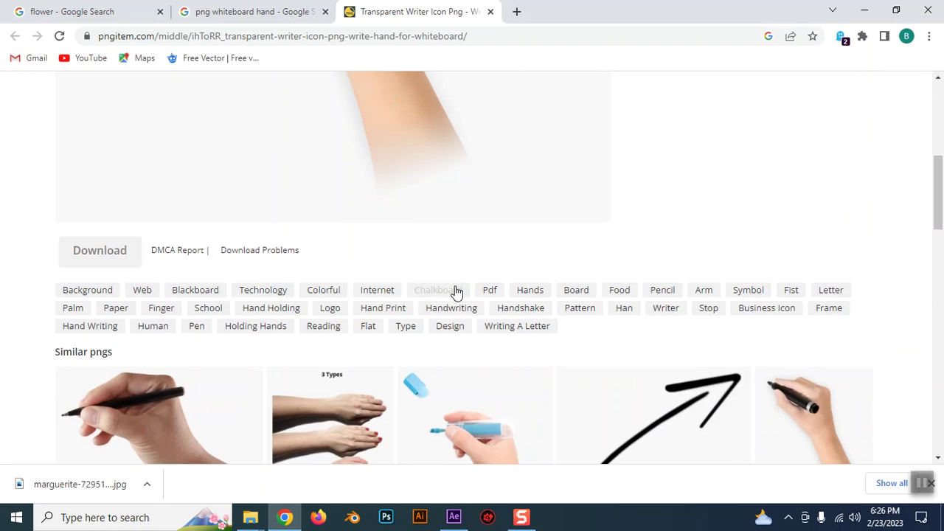
{"action": "scroll", "coordinate": [501, 281], "scroll_direction": "down", "scroll_amount": 5}
{"action": "scroll", "coordinate": [600, 238], "scroll_direction": "up", "scroll_amount": 2}
{"action": "scroll", "coordinate": [601, 238], "scroll_direction": "up", "scroll_amount": 4}
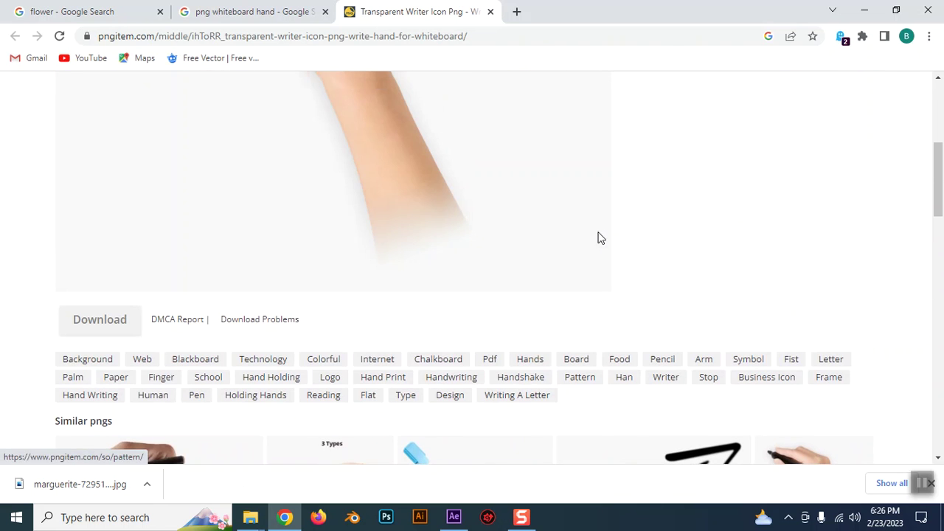
Step: Download the hand PNG, show it in its folder, and import it into the After Effects project
{"action": "left_click", "coordinate": [86, 320]}
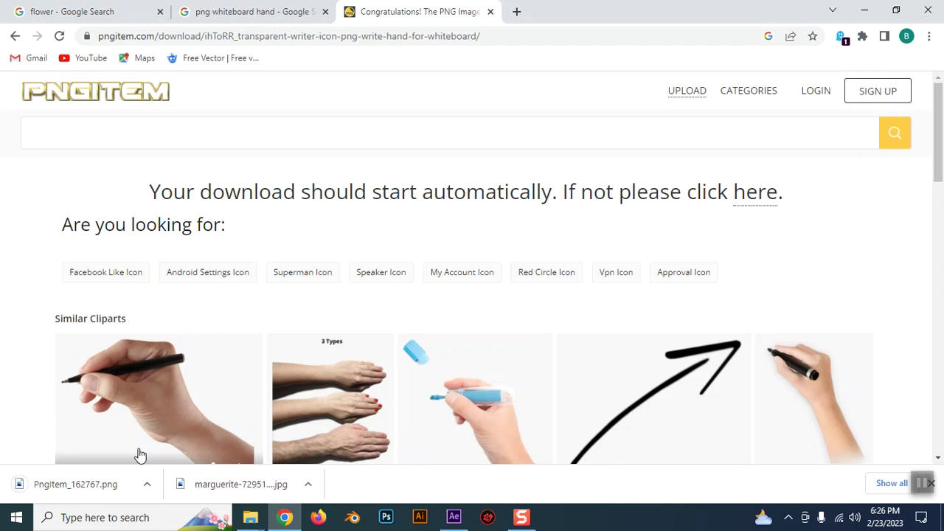
{"action": "left_click", "coordinate": [152, 487]}
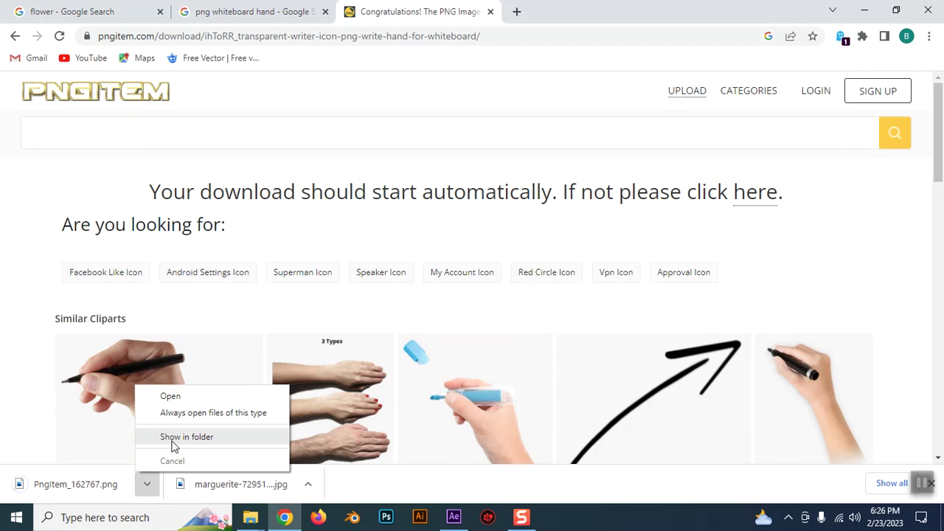
{"action": "left_click", "coordinate": [177, 436]}
{"action": "mouse_move", "coordinate": [204, 173]}
{"action": "left_mouse_down"}
{"action": "mouse_move", "coordinate": [391, 492]}
{"action": "mouse_move", "coordinate": [104, 289]}
{"action": "left_mouse_up"}
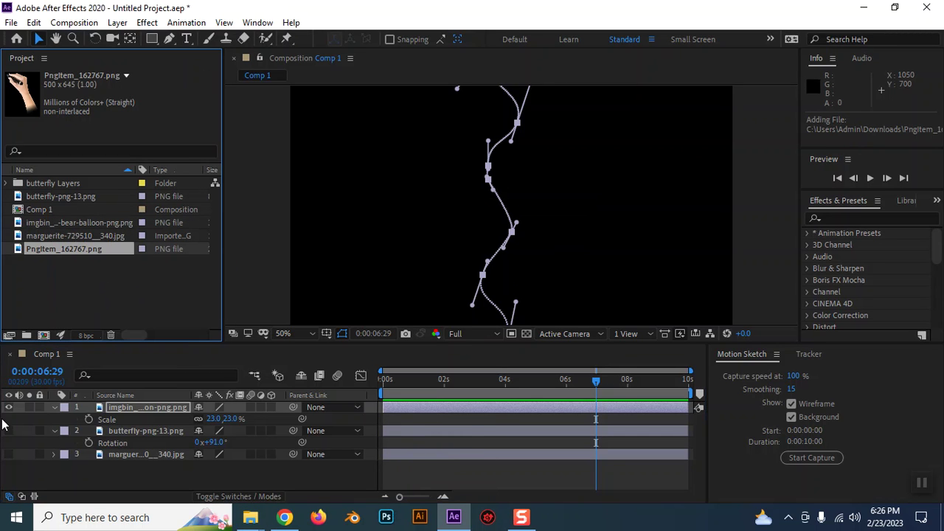
Step: Add PngItem_162767.png to Comp 1 as a layer and move it up into the frame
{"action": "left_click", "coordinate": [13, 410]}
{"action": "scroll", "coordinate": [535, 308], "scroll_direction": "down", "scroll_amount": 2}
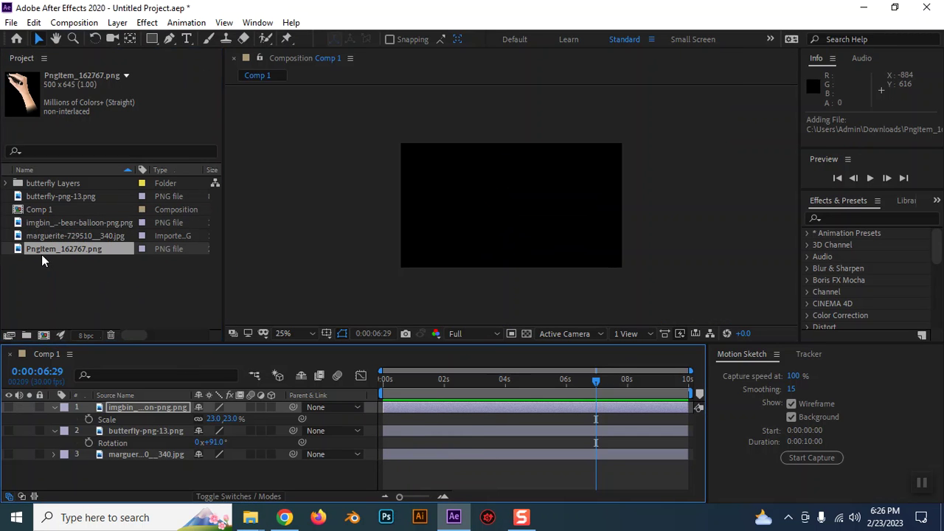
{"action": "left_click_drag", "start_coordinate": [42, 254], "coordinate": [138, 407]}
{"action": "left_click_drag", "start_coordinate": [512, 263], "coordinate": [543, 248]}
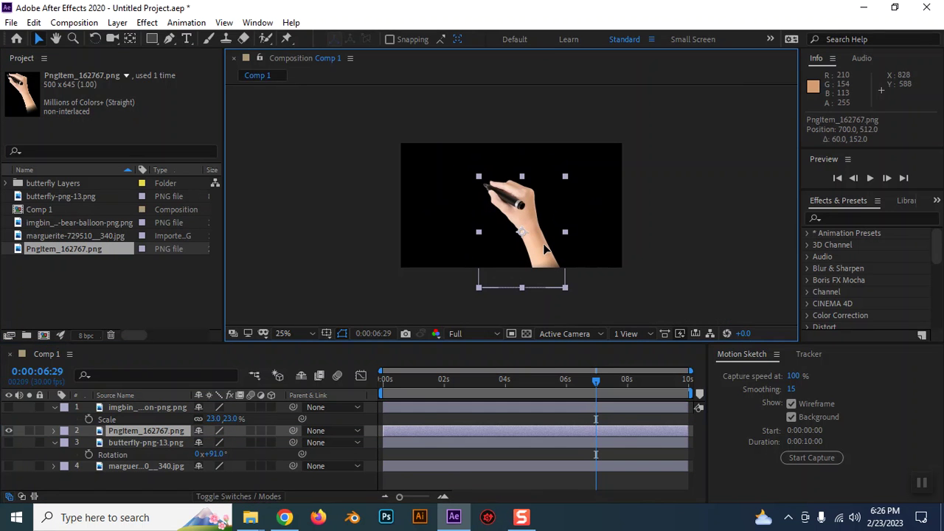
{"action": "left_click_drag", "start_coordinate": [543, 248], "coordinate": [538, 235]}
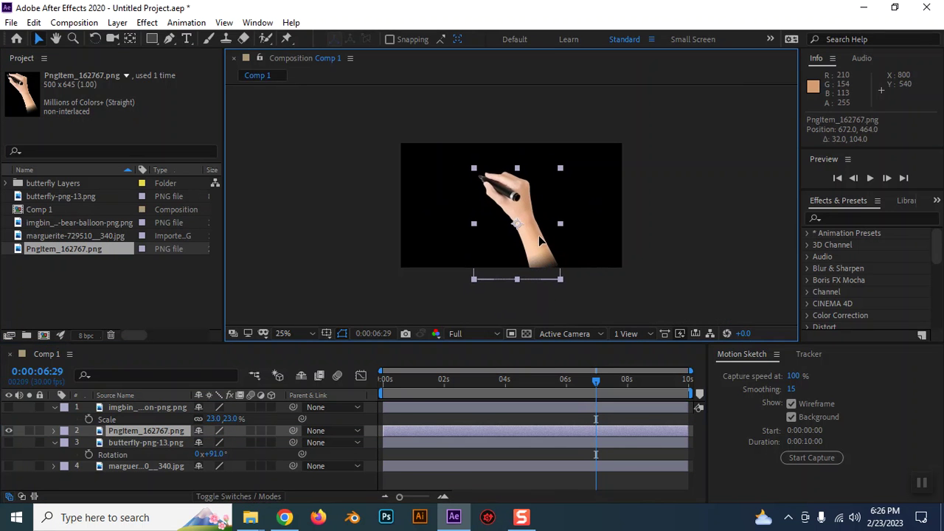
Step: Record a short scribbling Motion Sketch writing path for the hand layer
{"action": "left_click", "coordinate": [616, 296]}
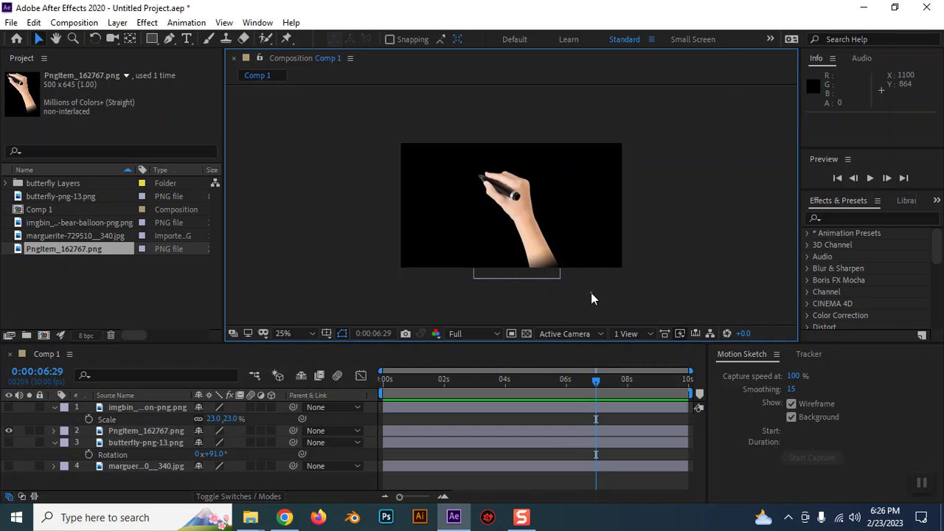
{"action": "left_click", "coordinate": [517, 204]}
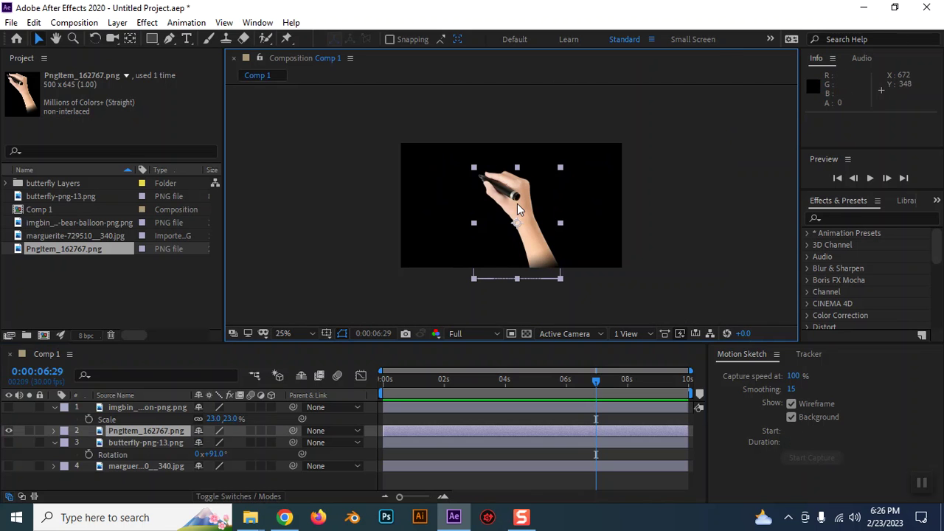
{"action": "left_click", "coordinate": [800, 458]}
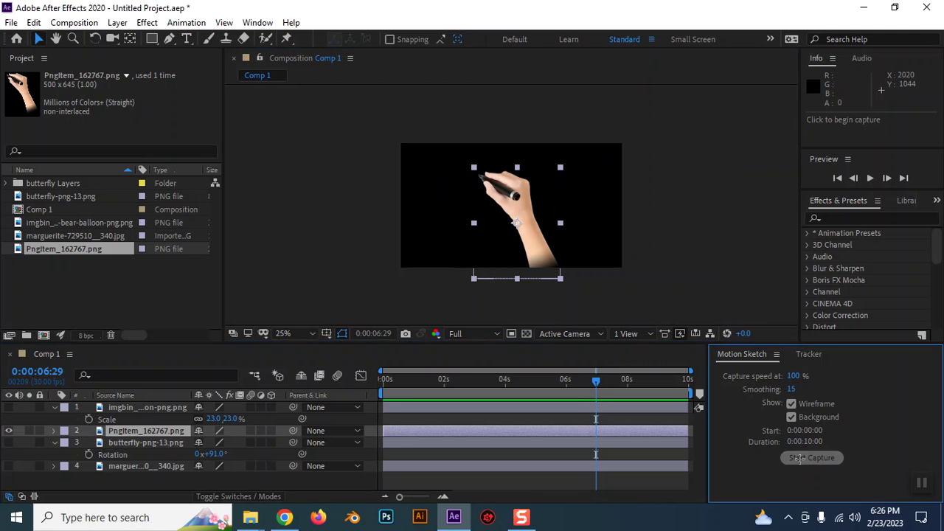
{"action": "mouse_move", "coordinate": [477, 175]}
{"action": "left_mouse_down"}
{"action": "mouse_move", "coordinate": [477, 199]}
{"action": "mouse_move", "coordinate": [508, 219]}
{"action": "left_mouse_up"}
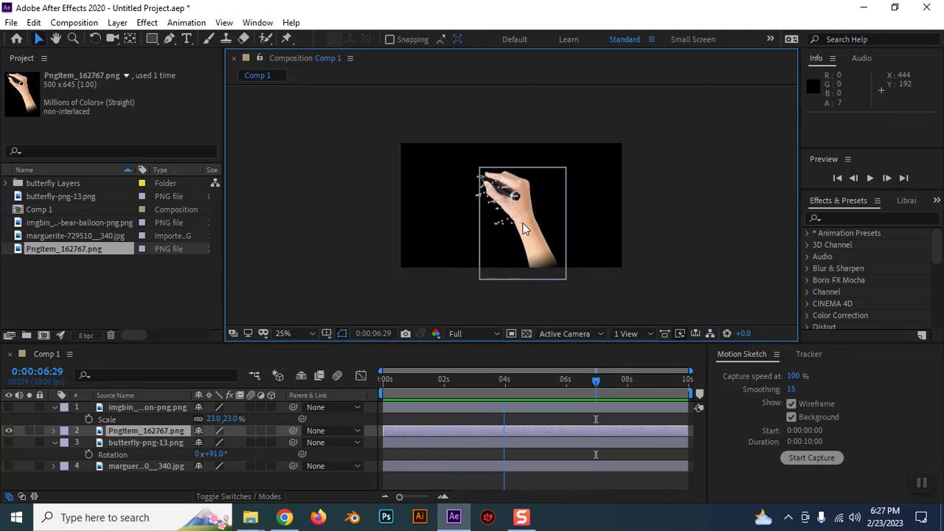
{"action": "left_click_drag", "start_coordinate": [507, 219], "coordinate": [517, 233]}
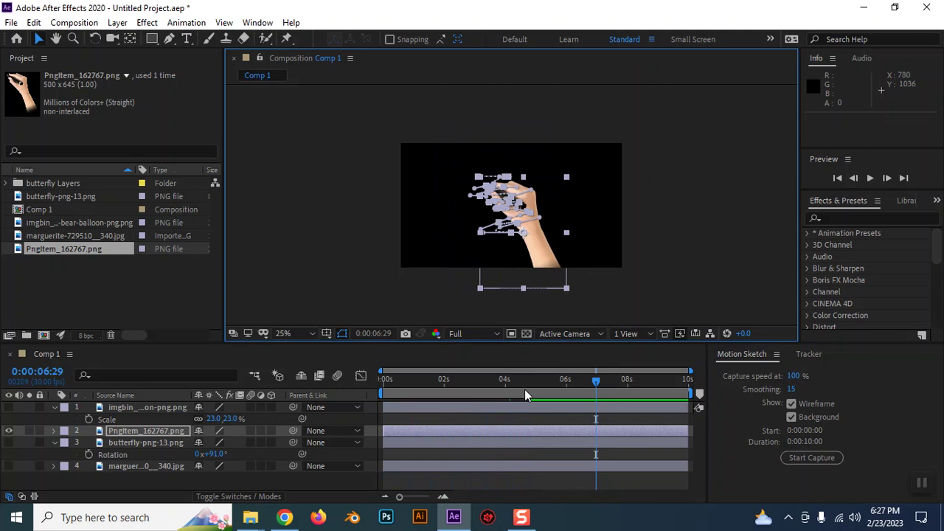
{"action": "left_click", "coordinate": [384, 378]}
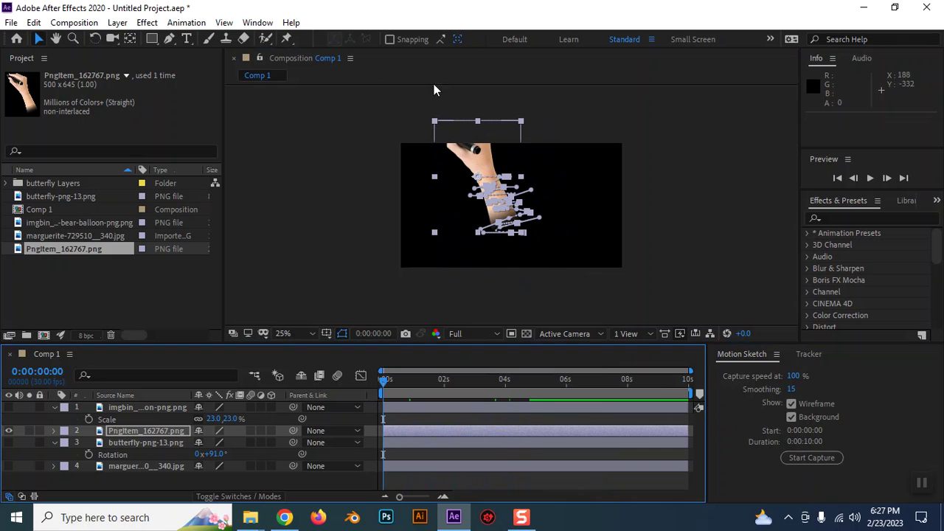
Step: Set the hand layer's Anchor Point to 31.0, 53.5 at the marker tip and preview
{"action": "key", "text": "a"}
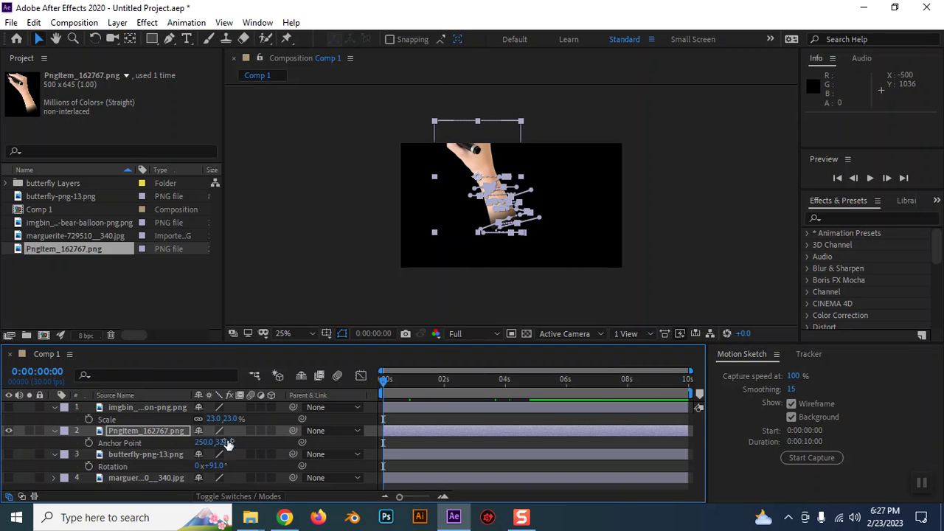
{"action": "mouse_move", "coordinate": [215, 438]}
{"action": "left_mouse_down"}
{"action": "mouse_move", "coordinate": [228, 442]}
{"action": "mouse_move", "coordinate": [57, 452]}
{"action": "left_mouse_up"}
{"action": "left_click_drag", "start_coordinate": [197, 450], "coordinate": [64, 448]}
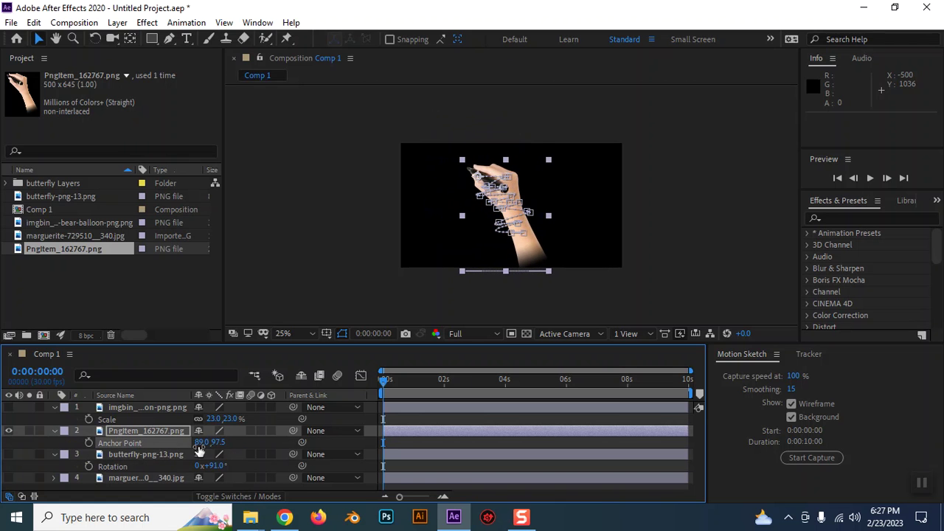
{"action": "left_click_drag", "start_coordinate": [222, 440], "coordinate": [166, 451]}
{"action": "key", "text": "space"}
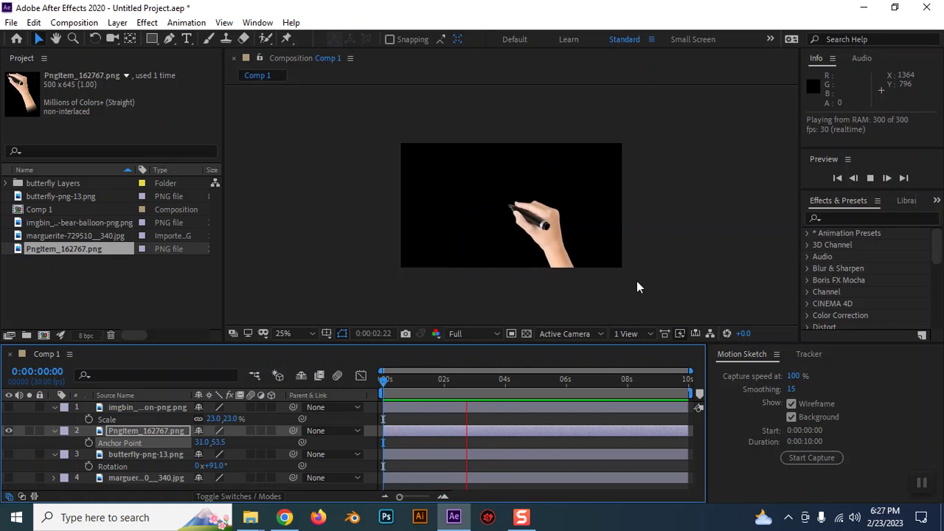
{"action": "key", "text": "space"}
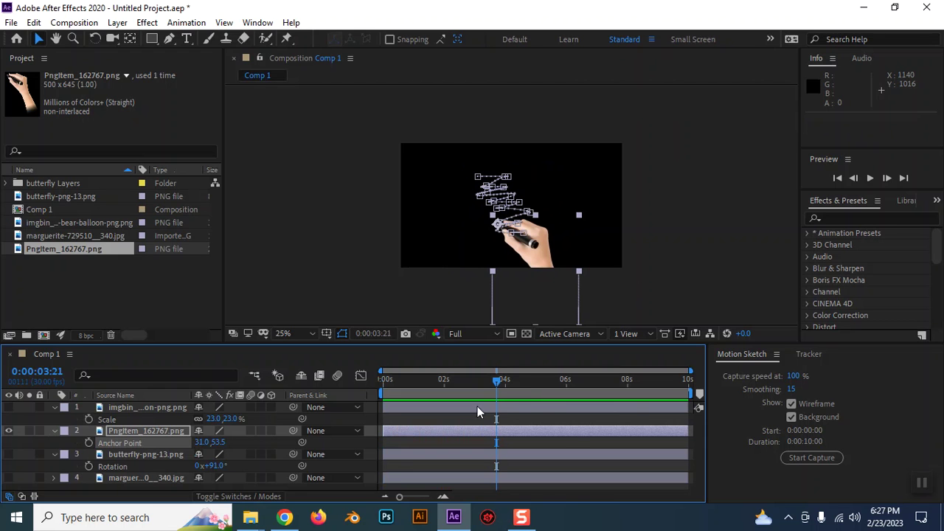
Step: Reveal and check the teddy-bear balloon's Position keyframes, then collapse them
{"action": "left_click", "coordinate": [420, 406]}
{"action": "key", "text": "u"}
{"action": "left_click_drag", "start_coordinate": [627, 426], "coordinate": [372, 427]}
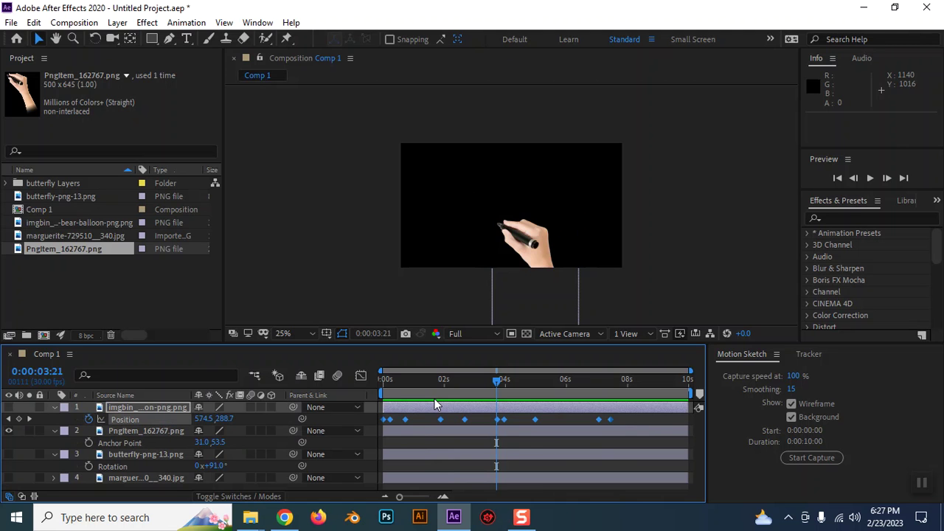
{"action": "left_click", "coordinate": [53, 407]}
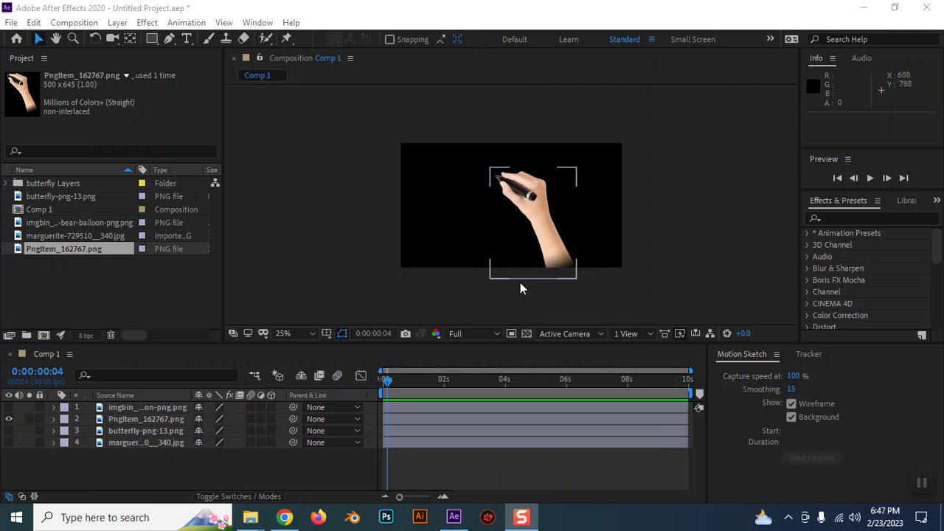
Step: Set the viewer to Fit and delete all four layers from Comp 1
{"action": "left_click", "coordinate": [299, 333]}
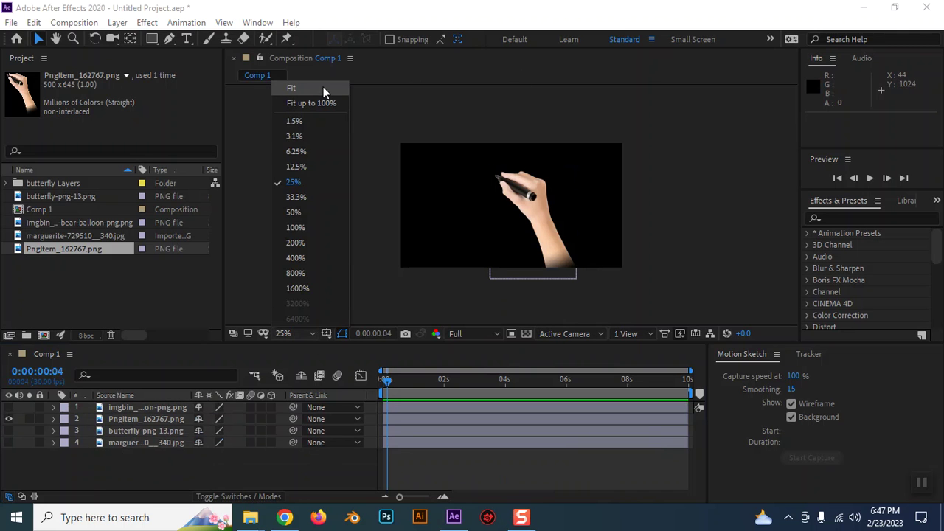
{"action": "left_click", "coordinate": [323, 87]}
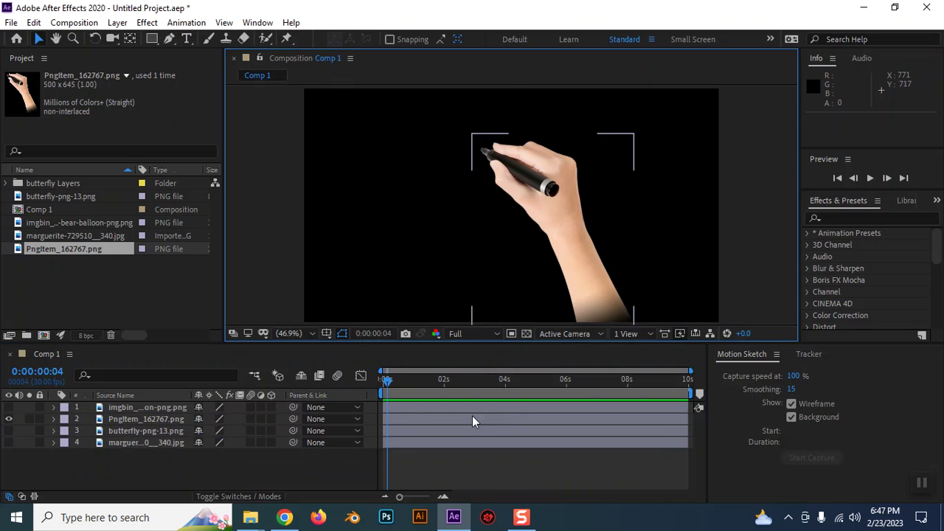
{"action": "left_click_drag", "start_coordinate": [144, 464], "coordinate": [121, 396]}
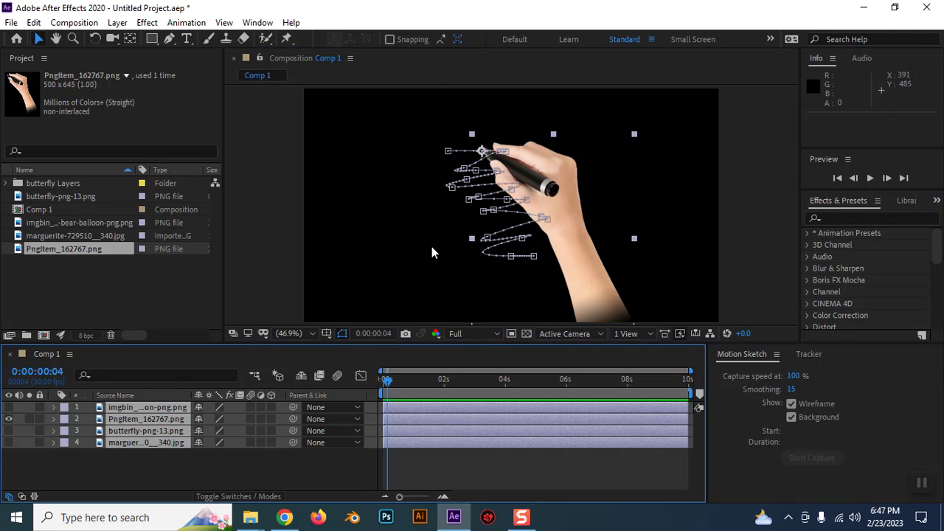
{"action": "key", "text": "Delete"}
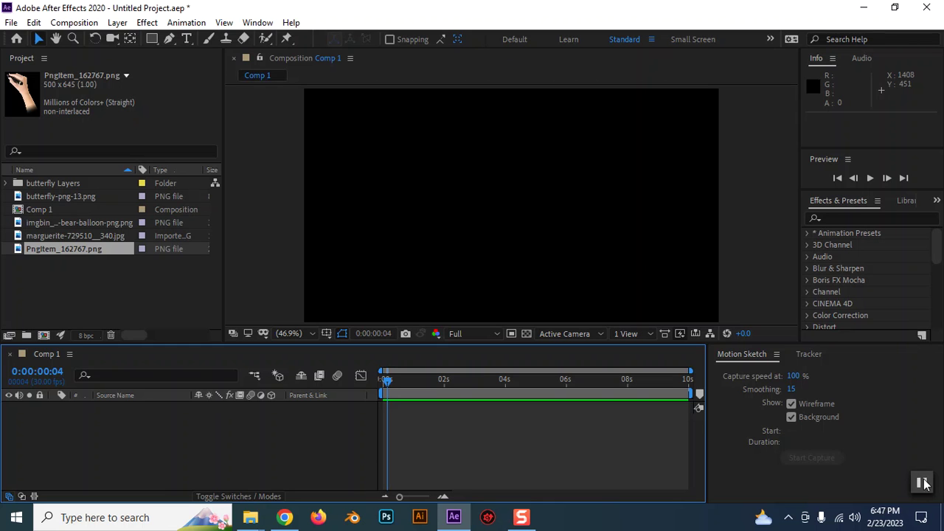
Step: Delete the balloon, marguerite and hand images from the Project panel
{"action": "left_click", "coordinate": [95, 300]}
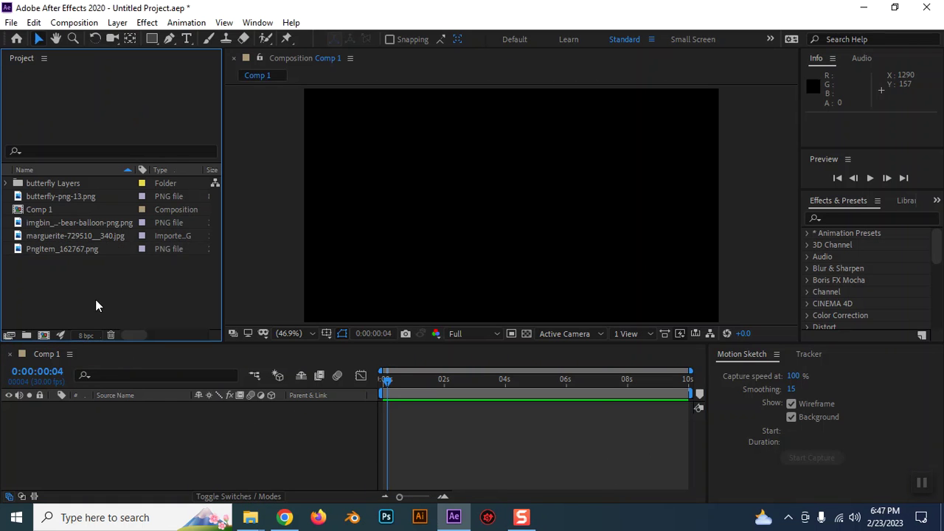
{"action": "left_click_drag", "start_coordinate": [86, 277], "coordinate": [52, 227]}
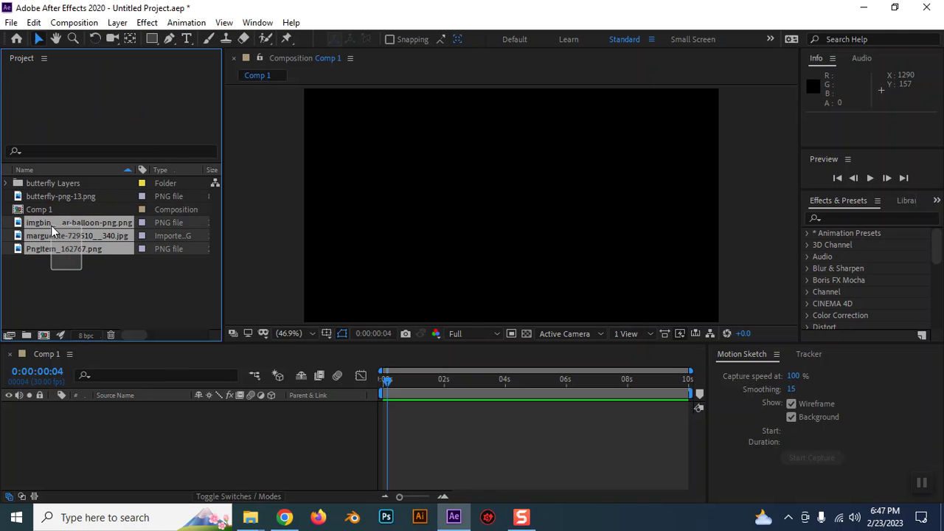
{"action": "key", "text": "Delete"}
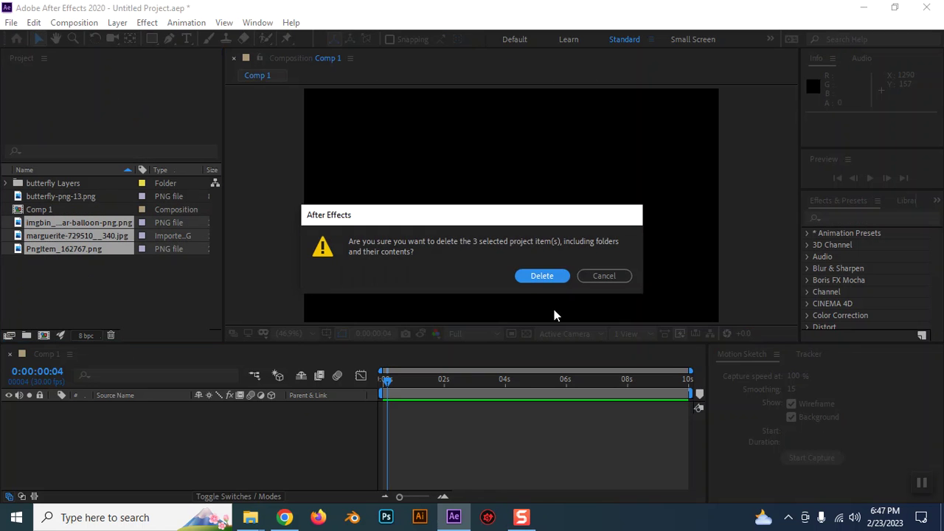
{"action": "left_click", "coordinate": [530, 273]}
Step: Delete the butterfly Layers folder, butterfly-png-13.png and Comp 1 from the project
{"action": "left_click", "coordinate": [45, 186]}
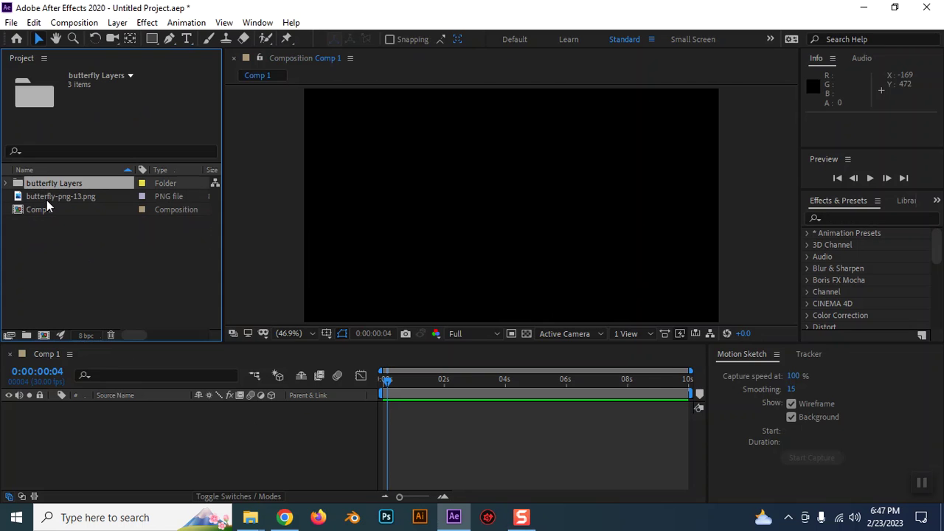
{"action": "key", "text": "Delete"}
{"action": "left_click", "coordinate": [546, 277]}
{"action": "left_click", "coordinate": [36, 185]}
{"action": "key", "text": "Delete"}
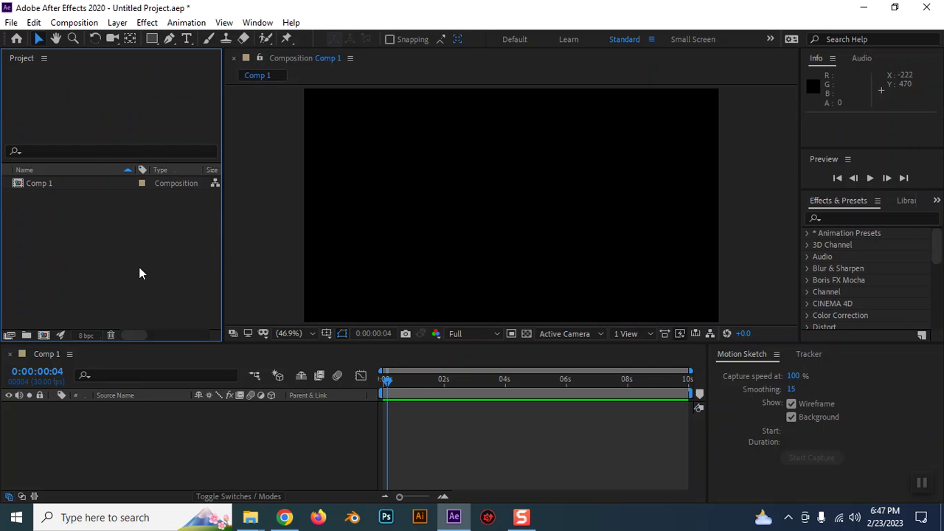
{"action": "left_click", "coordinate": [37, 187]}
{"action": "key", "text": "Delete"}
Step: Browse the track folder's clips in the Import File dialog, then cancel without importing anything
{"action": "double_click", "coordinate": [79, 219]}
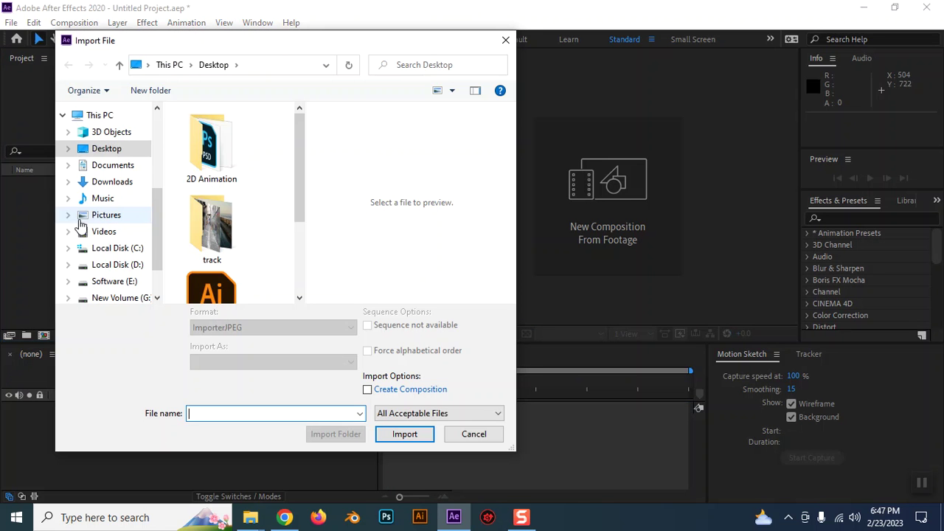
{"action": "scroll", "coordinate": [214, 185], "scroll_direction": "down", "scroll_amount": 3}
{"action": "scroll", "coordinate": [216, 159], "scroll_direction": "up", "scroll_amount": 1}
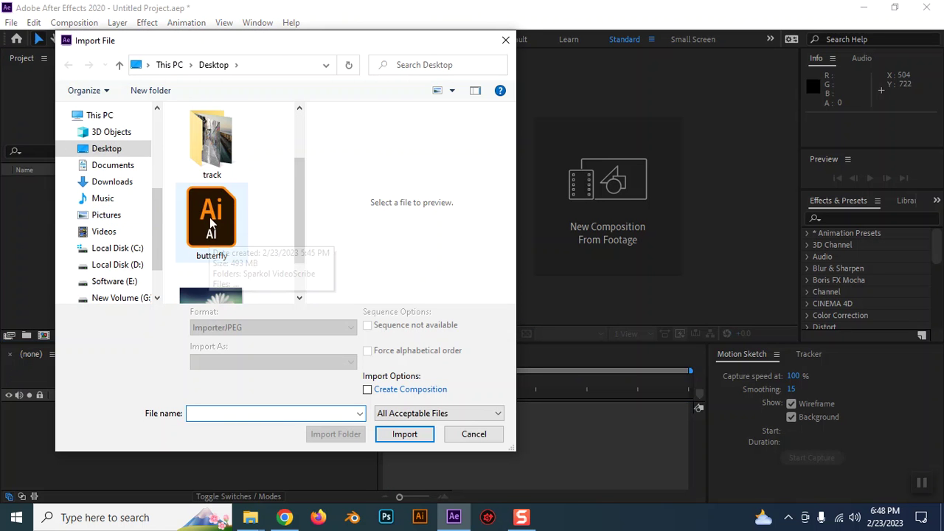
{"action": "double_click", "coordinate": [216, 159]}
{"action": "scroll", "coordinate": [270, 209], "scroll_direction": "down", "scroll_amount": 2}
{"action": "scroll", "coordinate": [242, 212], "scroll_direction": "down", "scroll_amount": 2}
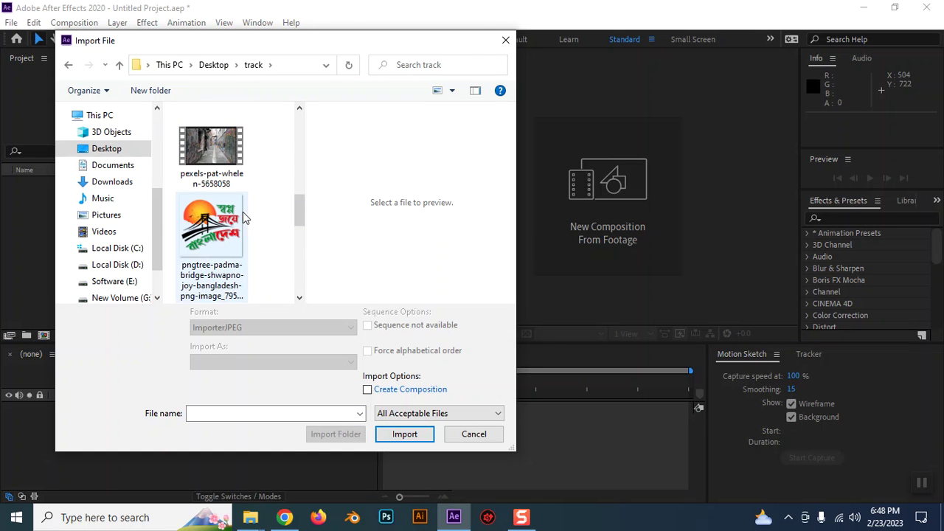
{"action": "scroll", "coordinate": [243, 212], "scroll_direction": "down", "scroll_amount": 2}
{"action": "scroll", "coordinate": [243, 212], "scroll_direction": "down", "scroll_amount": 1}
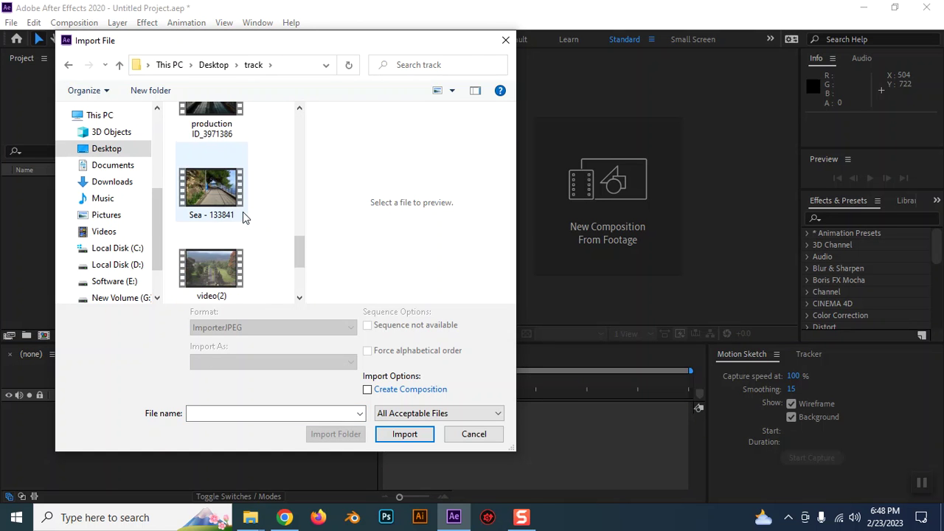
{"action": "scroll", "coordinate": [242, 212], "scroll_direction": "down", "scroll_amount": 1}
{"action": "scroll", "coordinate": [242, 212], "scroll_direction": "up", "scroll_amount": 3}
{"action": "scroll", "coordinate": [222, 235], "scroll_direction": "up", "scroll_amount": 4}
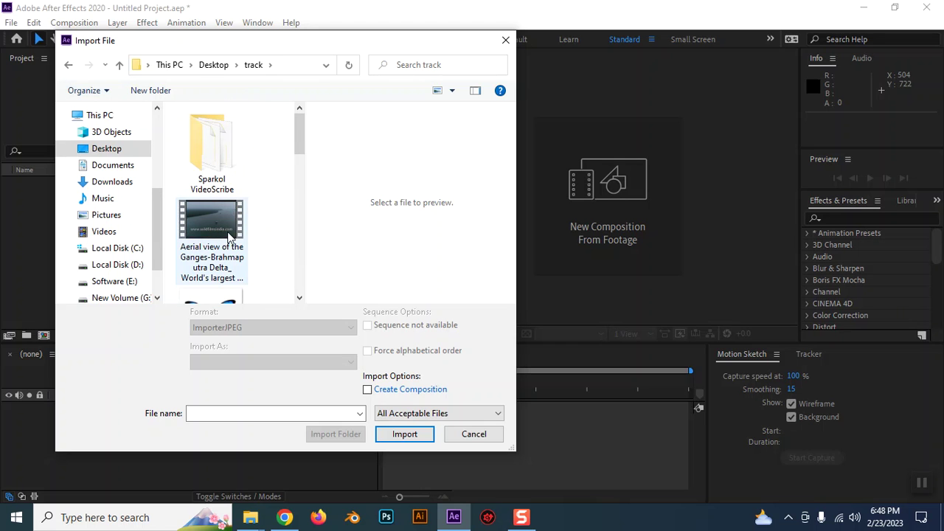
{"action": "scroll", "coordinate": [230, 236], "scroll_direction": "down", "scroll_amount": 3}
{"action": "scroll", "coordinate": [229, 235], "scroll_direction": "down", "scroll_amount": 3}
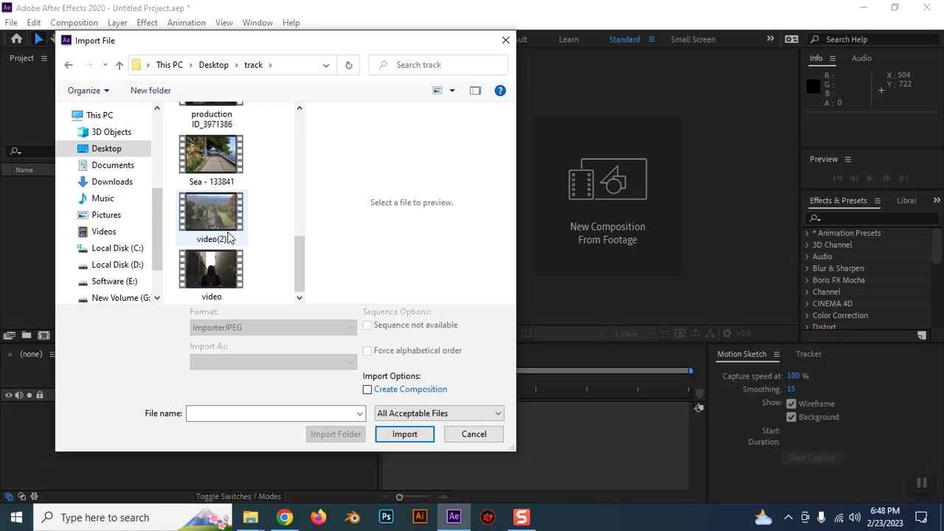
{"action": "left_click", "coordinate": [118, 65]}
{"action": "left_click", "coordinate": [474, 434]}
{"action": "mouse_move", "coordinate": [253, 522]}
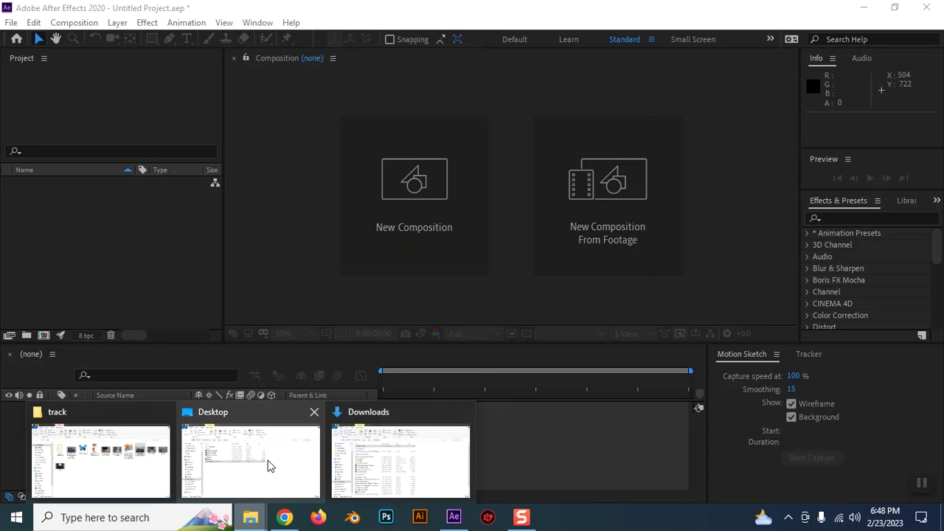
{"action": "mouse_move", "coordinate": [147, 466]}
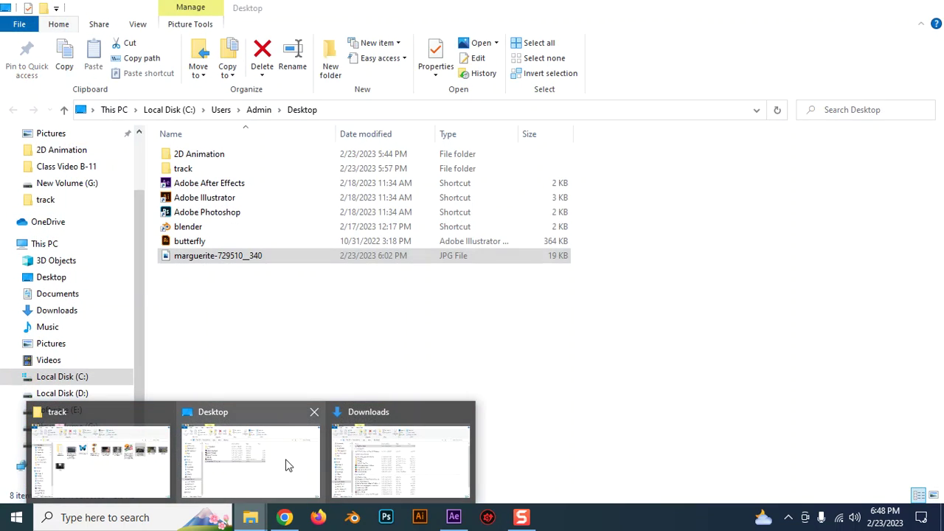
Step: Navigate File Explorer to Software (E:) > Batch-09 > 2D Class File > Video File
{"action": "left_click", "coordinate": [287, 465]}
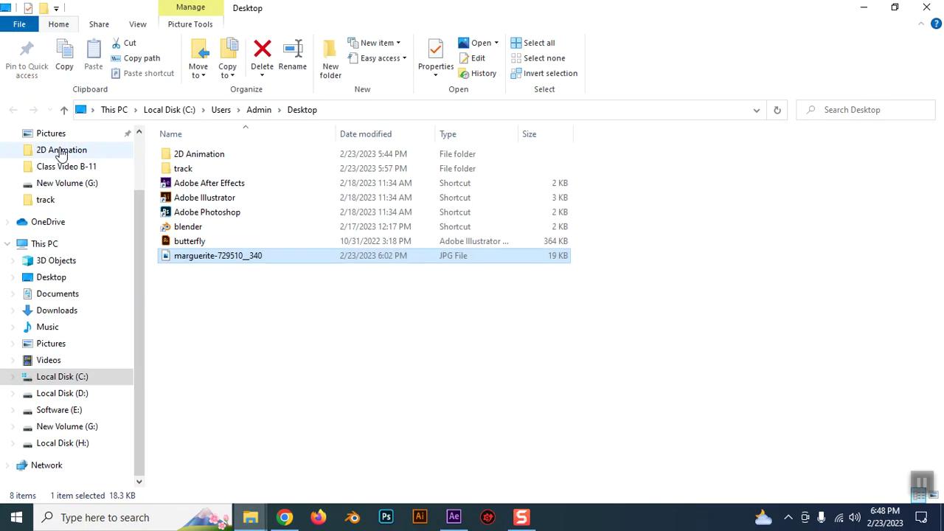
{"action": "left_click", "coordinate": [64, 110]}
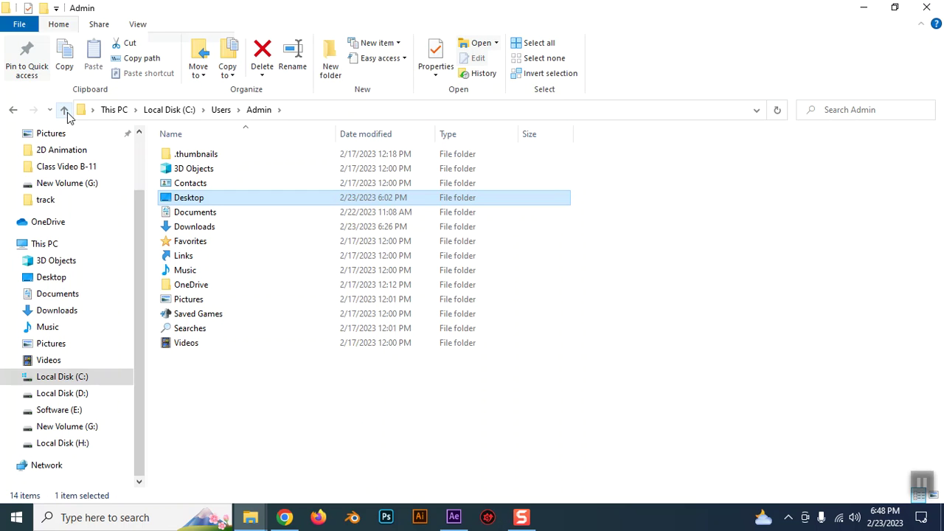
{"action": "left_click", "coordinate": [59, 396]}
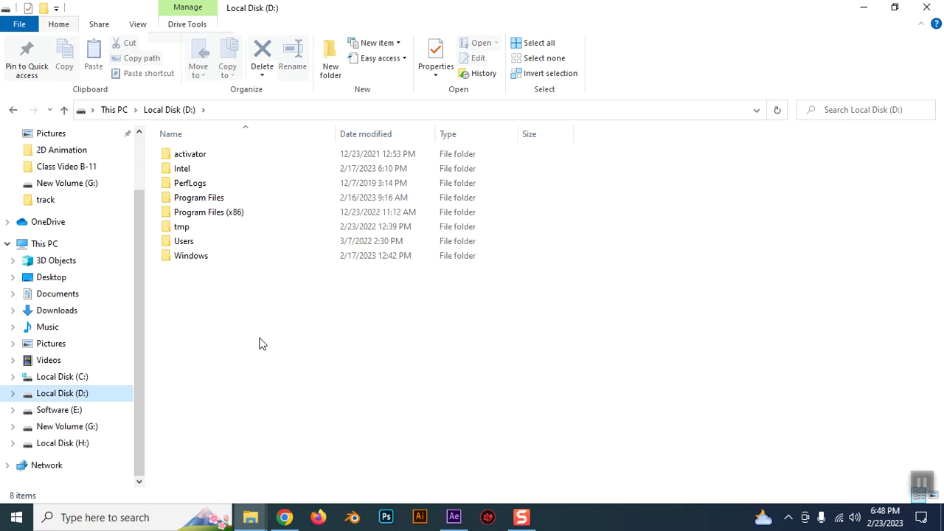
{"action": "left_click", "coordinate": [923, 481]}
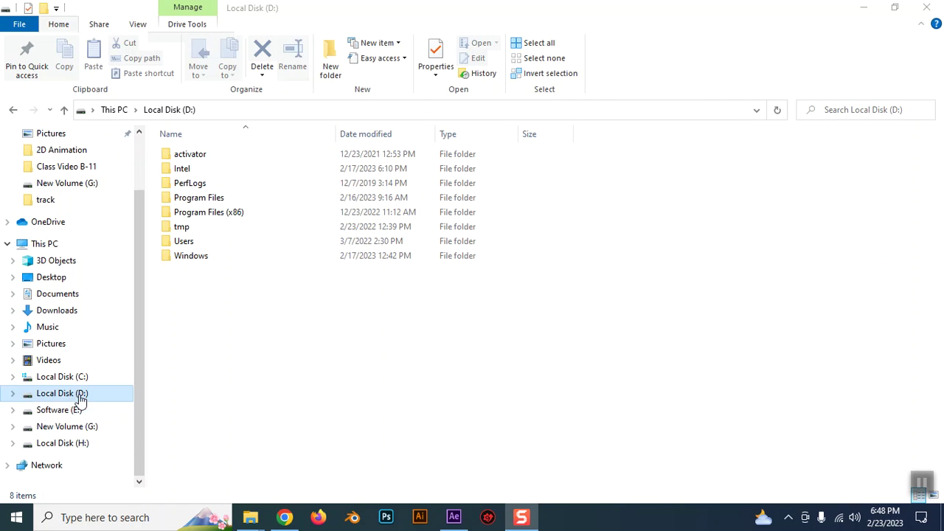
{"action": "left_click", "coordinate": [222, 309]}
{"action": "left_click", "coordinate": [67, 411]}
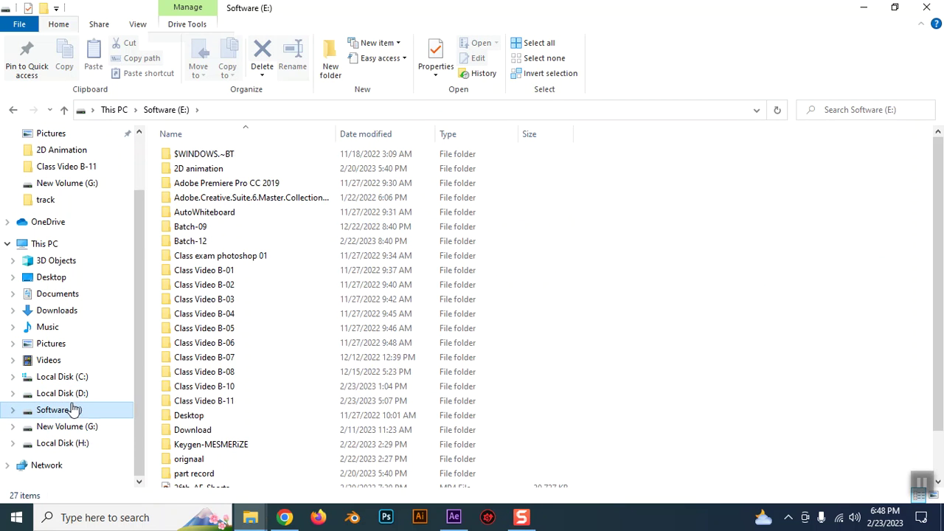
{"action": "left_click", "coordinate": [207, 230]}
{"action": "double_click", "coordinate": [207, 230]}
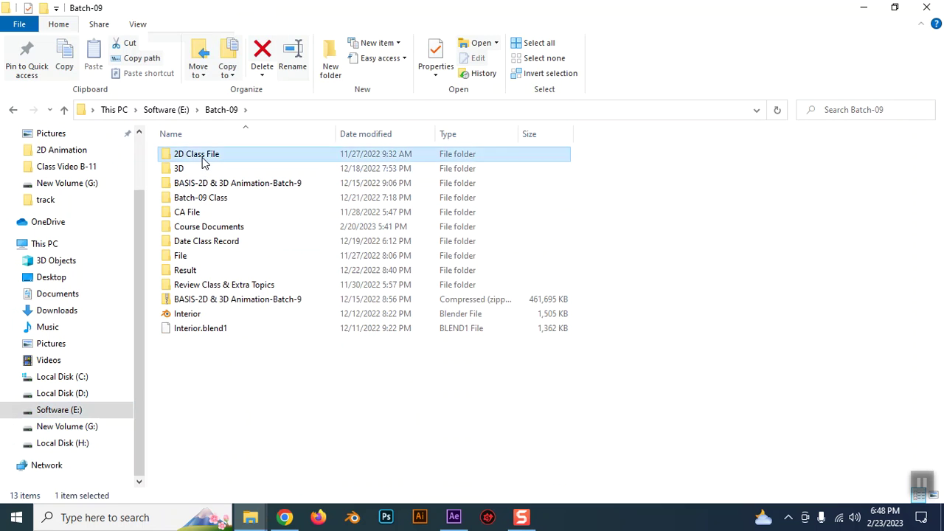
{"action": "double_click", "coordinate": [204, 155]}
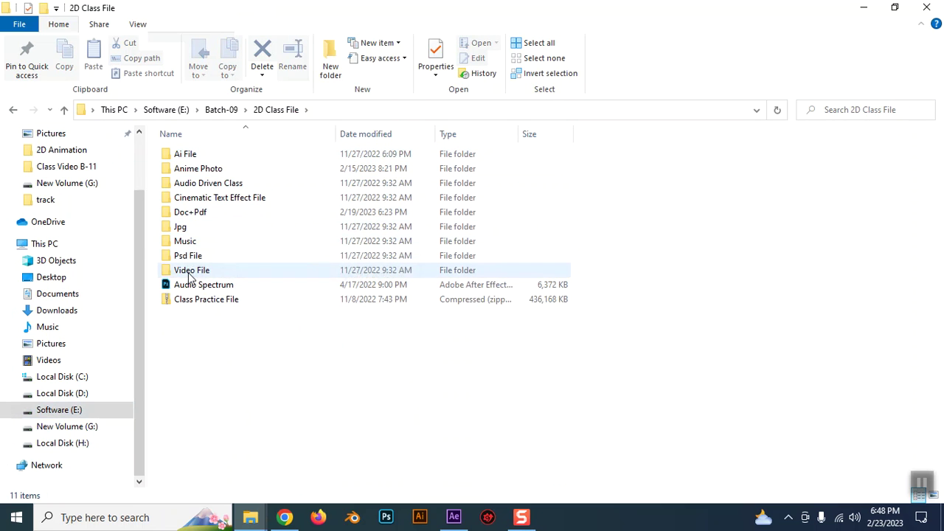
{"action": "double_click", "coordinate": [188, 270]}
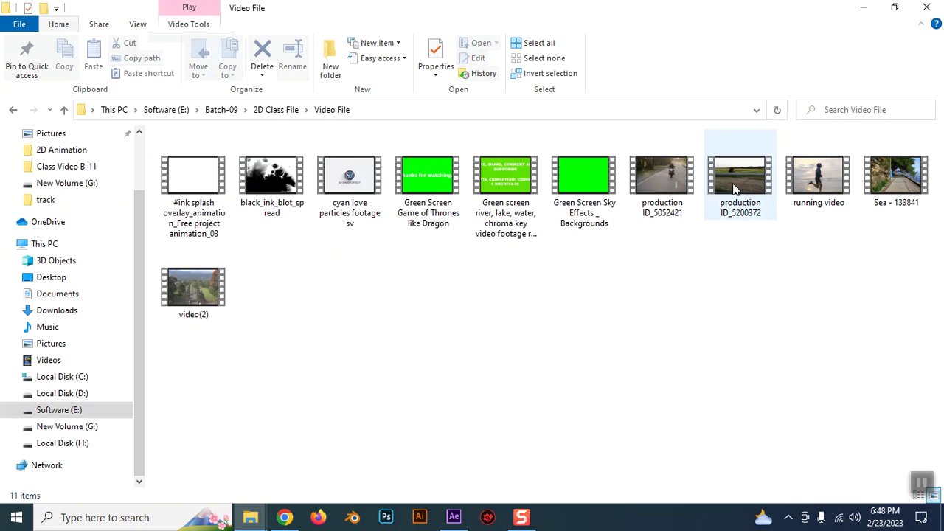
{"action": "left_click", "coordinate": [286, 518]}
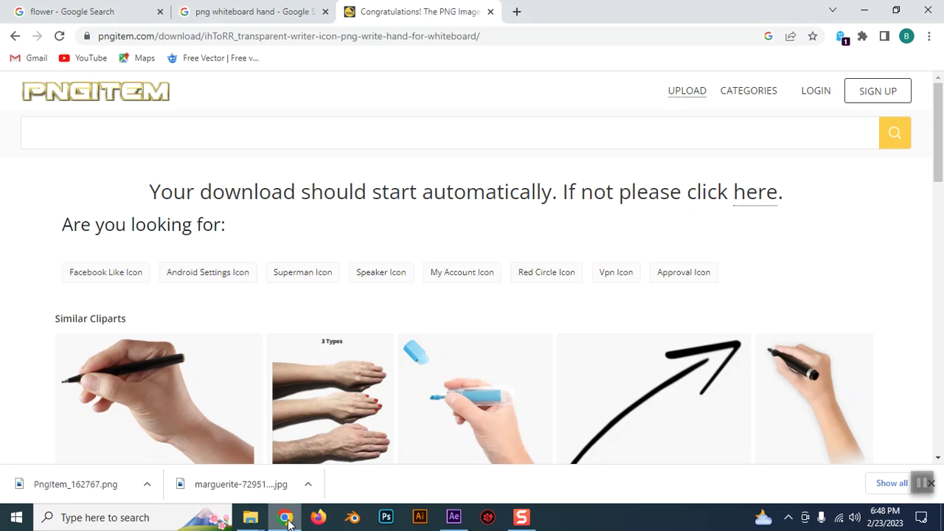
Step: Search Google in a new tab for the stock site, first typed as 'piselx'
{"action": "left_click", "coordinate": [513, 8]}
{"action": "left_click", "coordinate": [510, 35]}
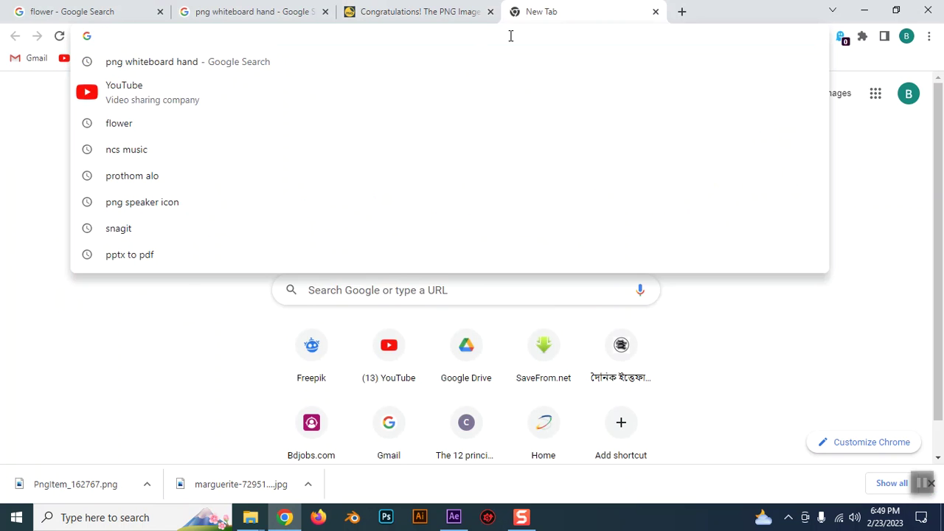
{"action": "type", "text": "piselx"}
{"action": "key", "text": "Return"}
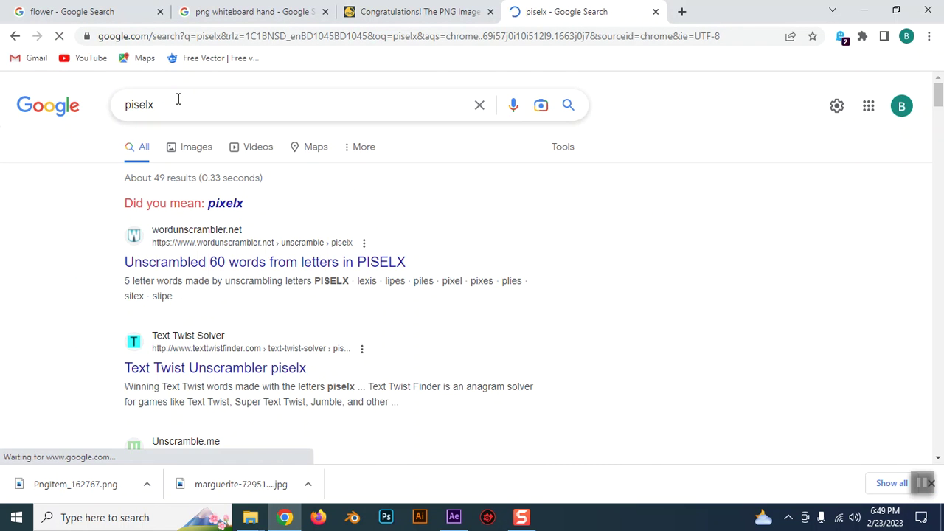
{"action": "left_click_drag", "start_coordinate": [178, 98], "coordinate": [144, 98]}
{"action": "key", "text": "BackSpace"}
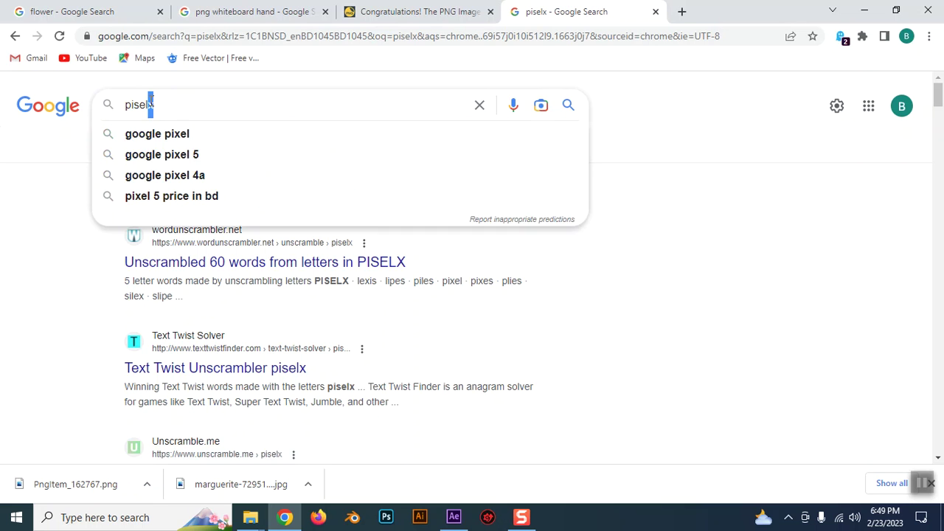
{"action": "type", "text": "s"}
{"action": "key", "text": "Return"}
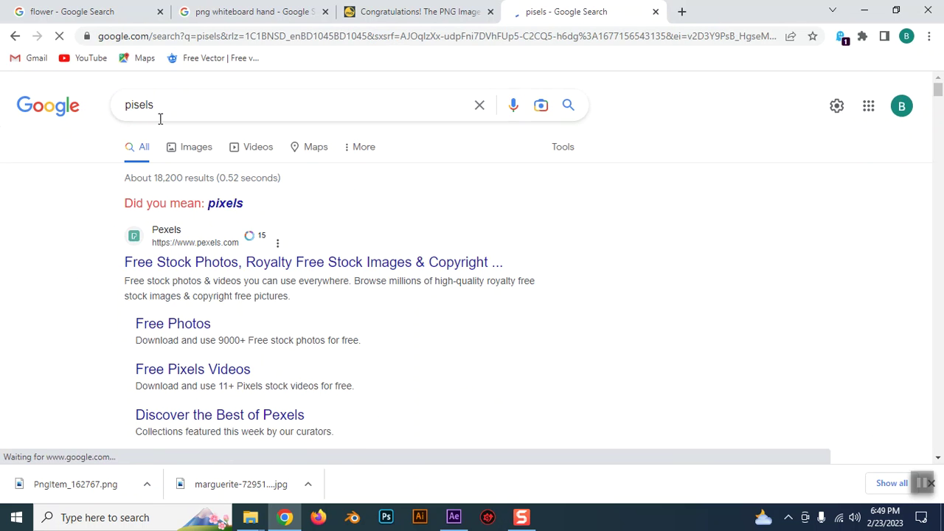
Step: Correct the search to 'pixels' and open the Pexels website from the results
{"action": "left_click", "coordinate": [137, 104]}
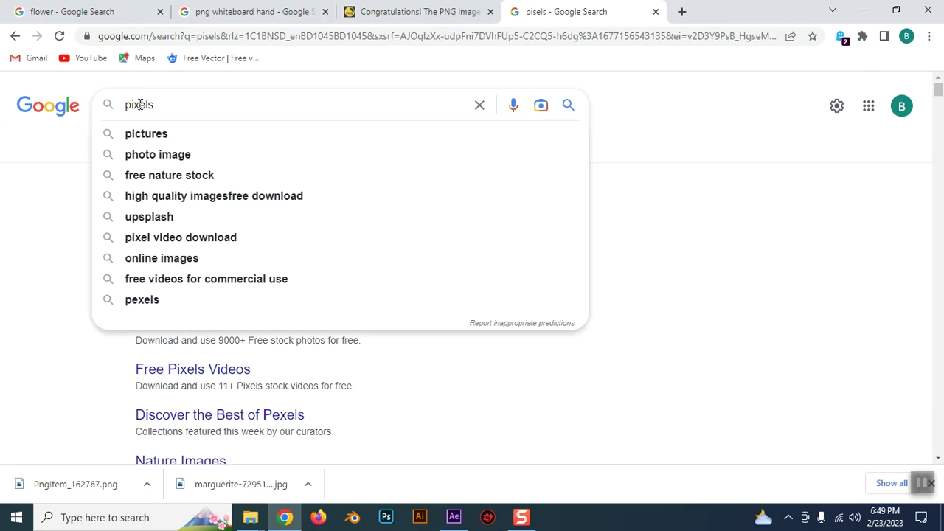
{"action": "key", "text": "BackSpace"}
{"action": "type", "text": "x"}
{"action": "key", "text": "Return"}
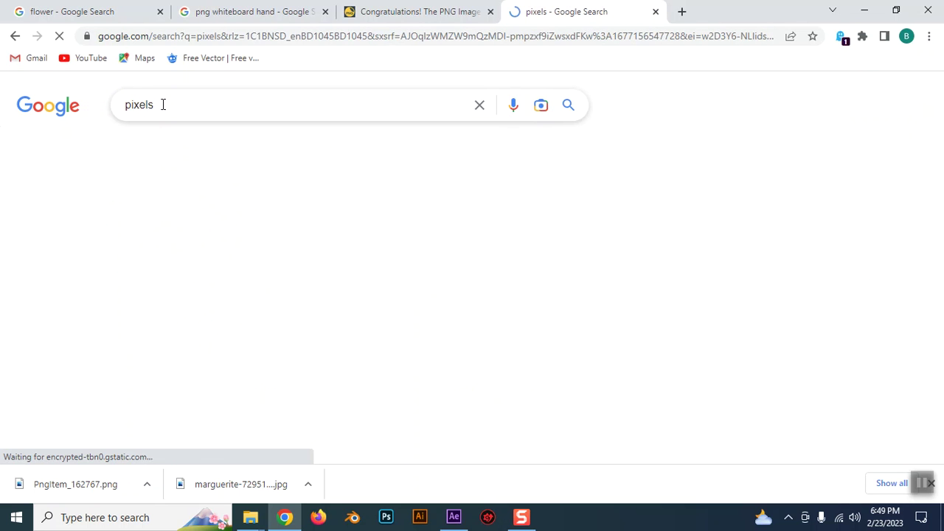
{"action": "left_click", "coordinate": [234, 287]}
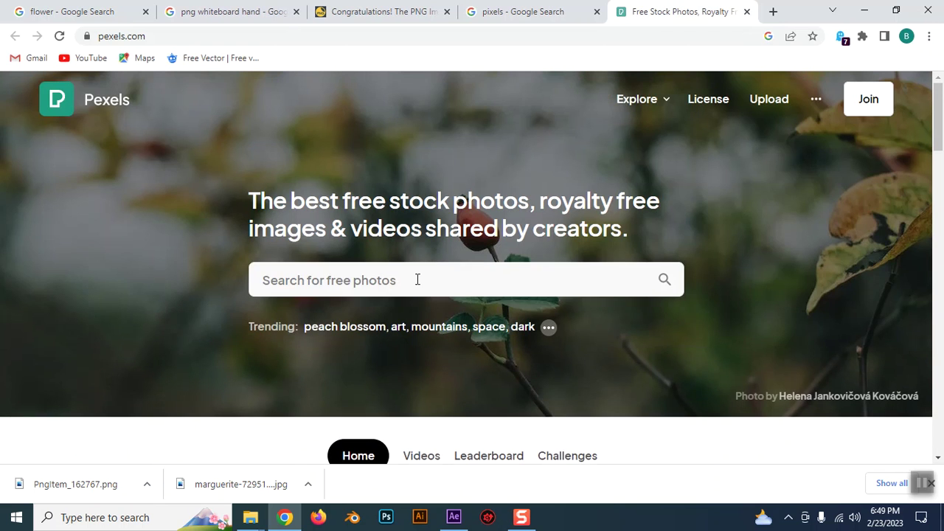
Step: Search Pexels for 'top view car'
{"action": "left_click", "coordinate": [416, 280]}
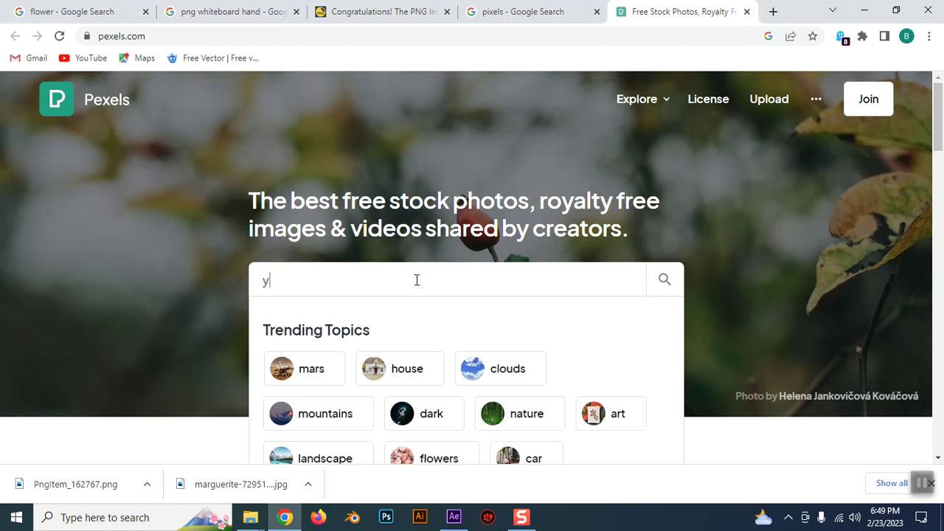
{"action": "type", "text": "yop"}
{"action": "key", "text": "BackSpace"}
{"action": "key", "text": "BackSpace"}
{"action": "key", "text": "BackSpace"}
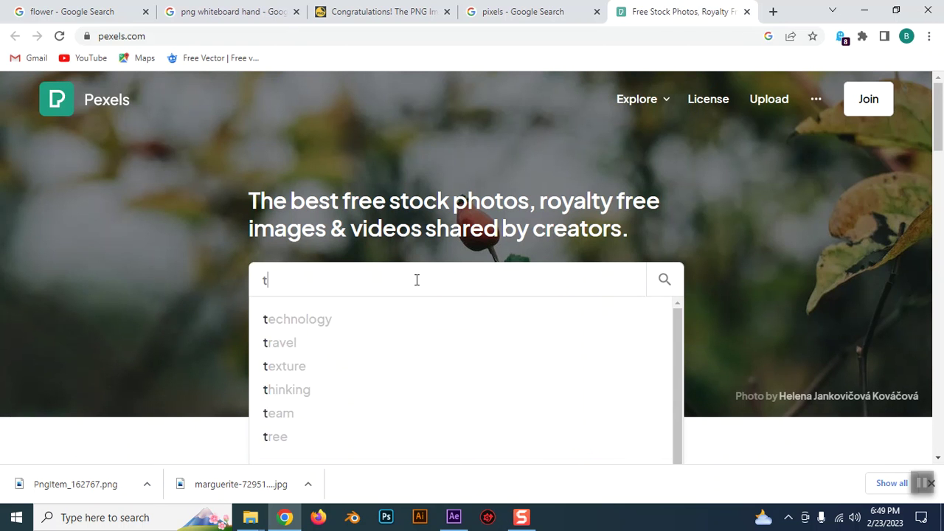
{"action": "type", "text": "op view"}
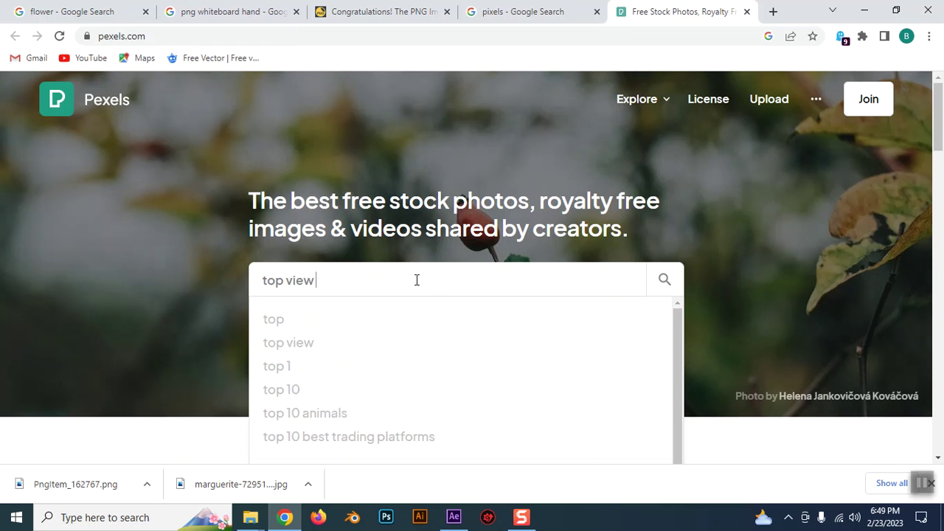
{"action": "type", "text": "car"}
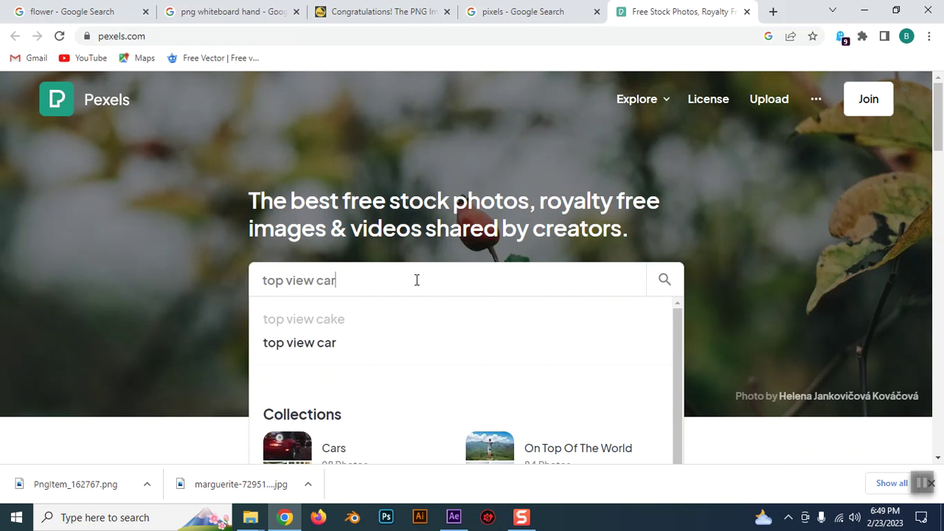
{"action": "key", "text": "Return"}
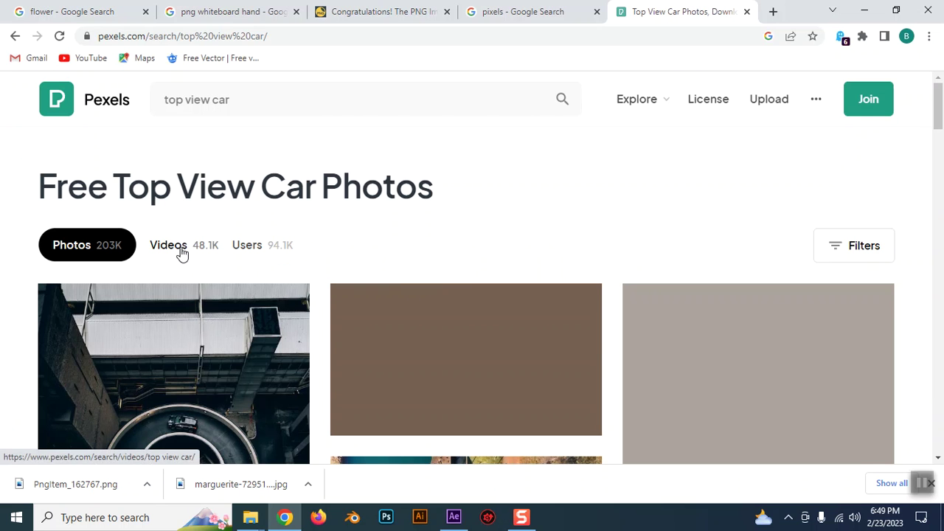
Step: Scroll down through the top view car video results
{"action": "scroll", "coordinate": [520, 234], "scroll_direction": "down", "scroll_amount": 4}
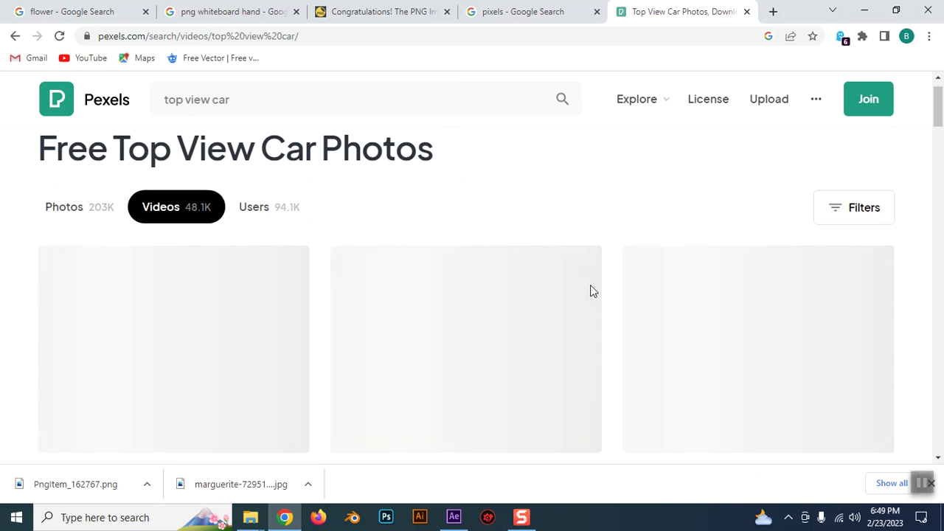
{"action": "scroll", "coordinate": [590, 286], "scroll_direction": "down", "scroll_amount": 3}
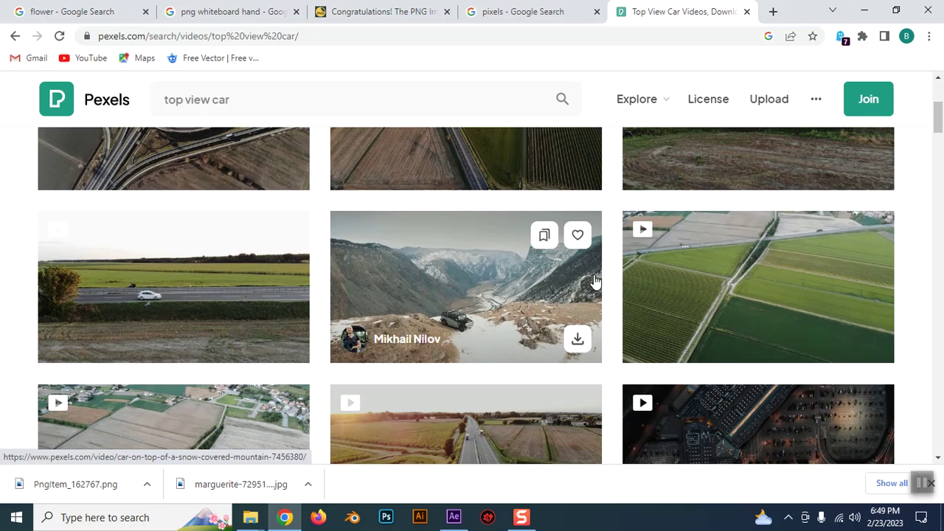
{"action": "scroll", "coordinate": [594, 282], "scroll_direction": "down", "scroll_amount": 1}
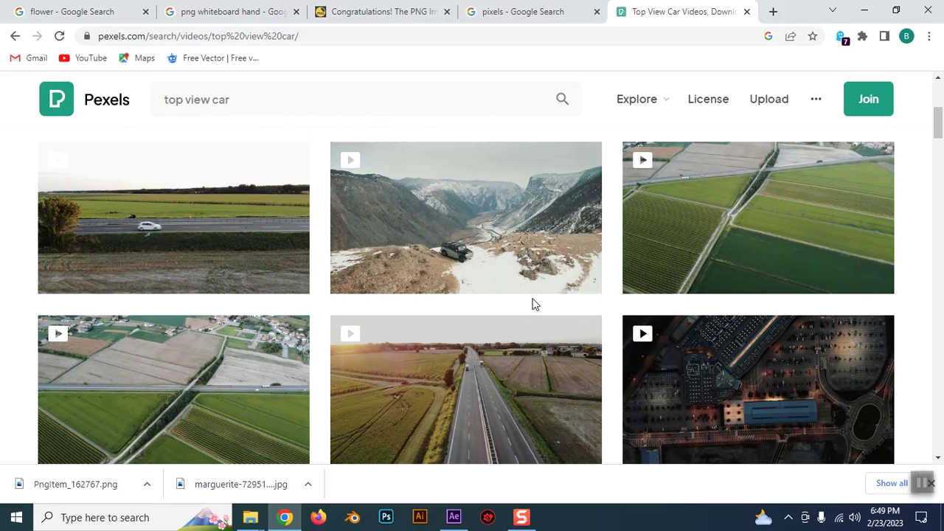
{"action": "scroll", "coordinate": [533, 298], "scroll_direction": "down", "scroll_amount": 2}
{"action": "scroll", "coordinate": [526, 310], "scroll_direction": "down", "scroll_amount": 2}
{"action": "scroll", "coordinate": [514, 329], "scroll_direction": "down", "scroll_amount": 1}
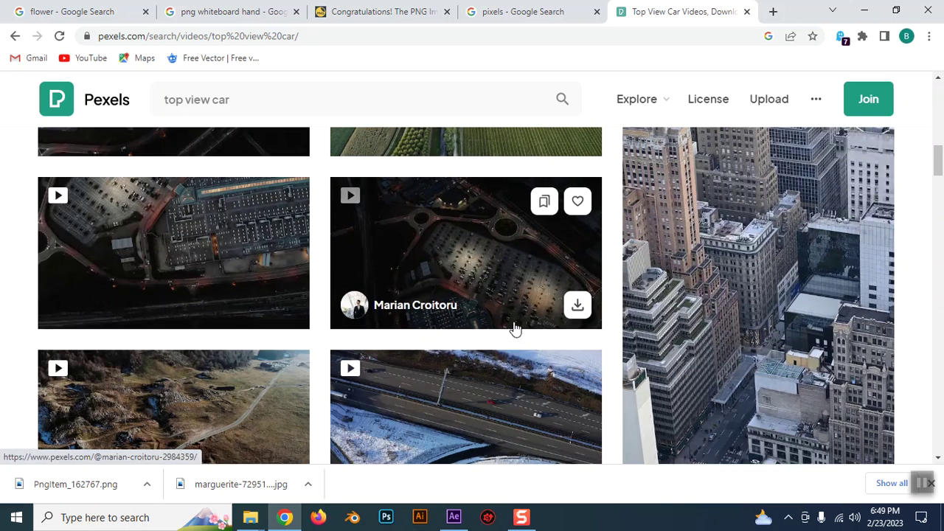
{"action": "scroll", "coordinate": [518, 329], "scroll_direction": "down", "scroll_amount": 2}
{"action": "scroll", "coordinate": [518, 331], "scroll_direction": "down", "scroll_amount": 2}
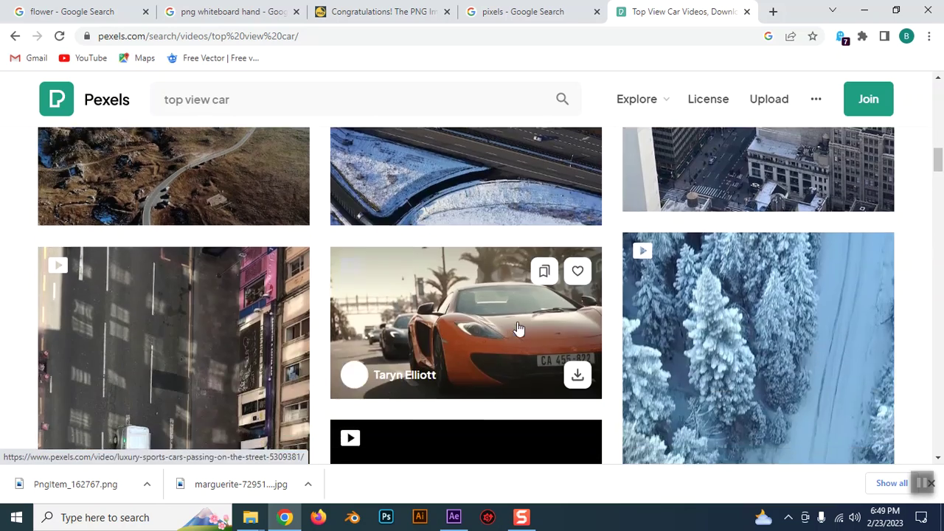
{"action": "scroll", "coordinate": [441, 330], "scroll_direction": "down", "scroll_amount": 1}
{"action": "scroll", "coordinate": [446, 324], "scroll_direction": "down", "scroll_amount": 2}
{"action": "scroll", "coordinate": [453, 317], "scroll_direction": "down", "scroll_amount": 3}
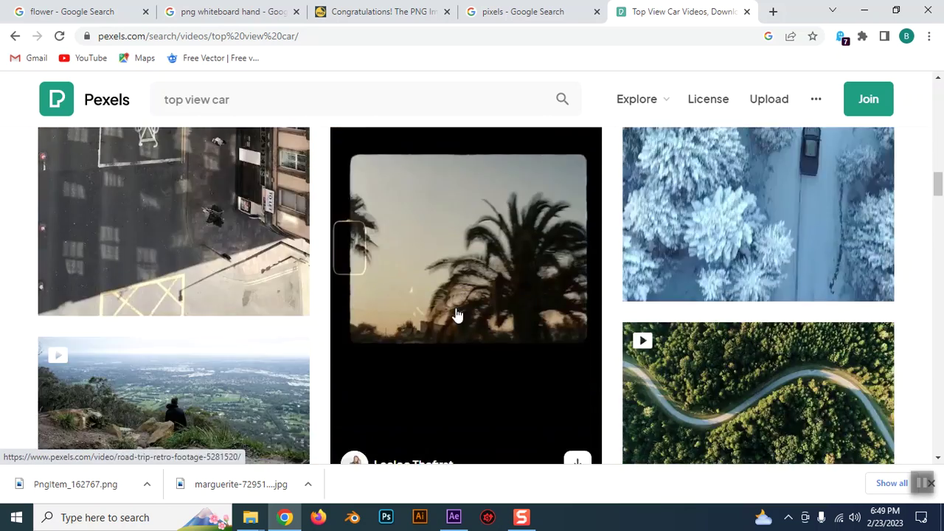
{"action": "scroll", "coordinate": [456, 315], "scroll_direction": "down", "scroll_amount": 2}
{"action": "scroll", "coordinate": [456, 315], "scroll_direction": "down", "scroll_amount": 2}
{"action": "scroll", "coordinate": [456, 314], "scroll_direction": "down", "scroll_amount": 3}
{"action": "scroll", "coordinate": [456, 315], "scroll_direction": "down", "scroll_amount": 2}
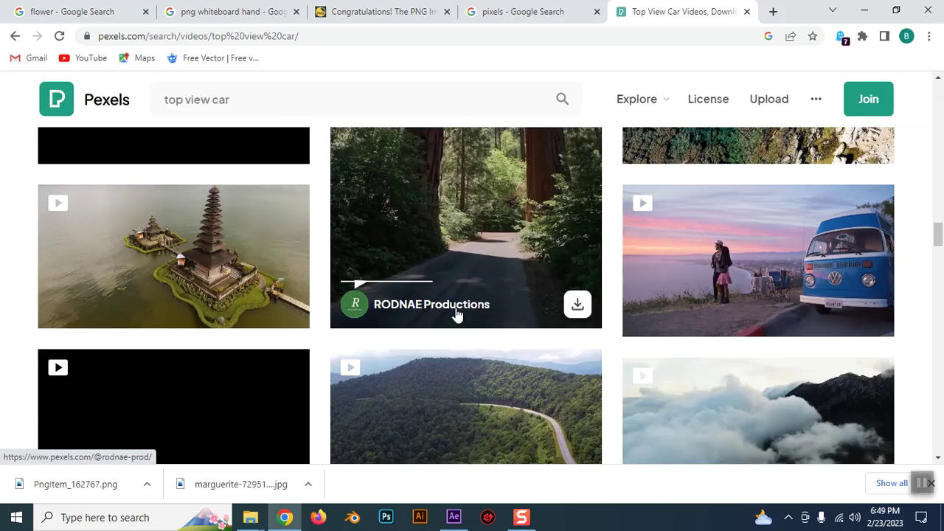
{"action": "scroll", "coordinate": [461, 313], "scroll_direction": "down", "scroll_amount": 3}
{"action": "scroll", "coordinate": [461, 313], "scroll_direction": "down", "scroll_amount": 3}
{"action": "scroll", "coordinate": [461, 313], "scroll_direction": "down", "scroll_amount": 1}
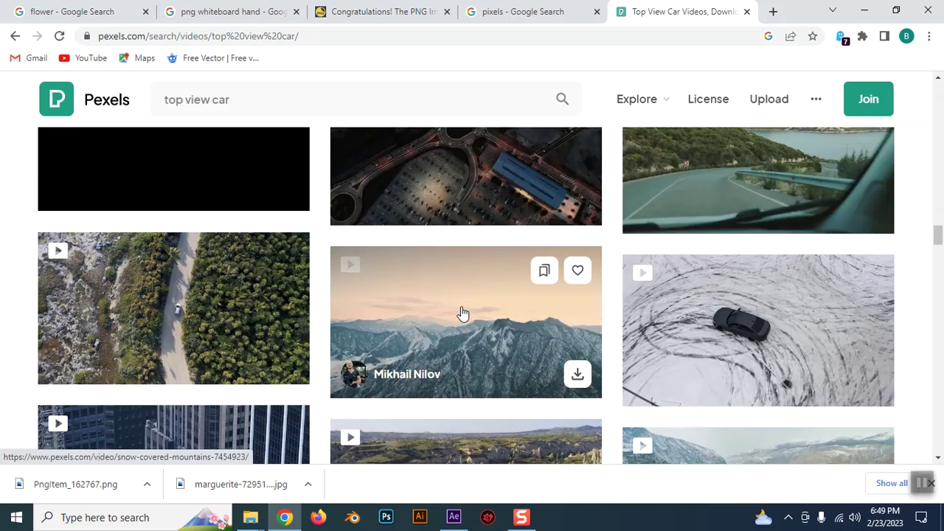
{"action": "scroll", "coordinate": [462, 313], "scroll_direction": "down", "scroll_amount": 2}
{"action": "scroll", "coordinate": [461, 314], "scroll_direction": "down", "scroll_amount": 3}
{"action": "scroll", "coordinate": [461, 314], "scroll_direction": "down", "scroll_amount": 3}
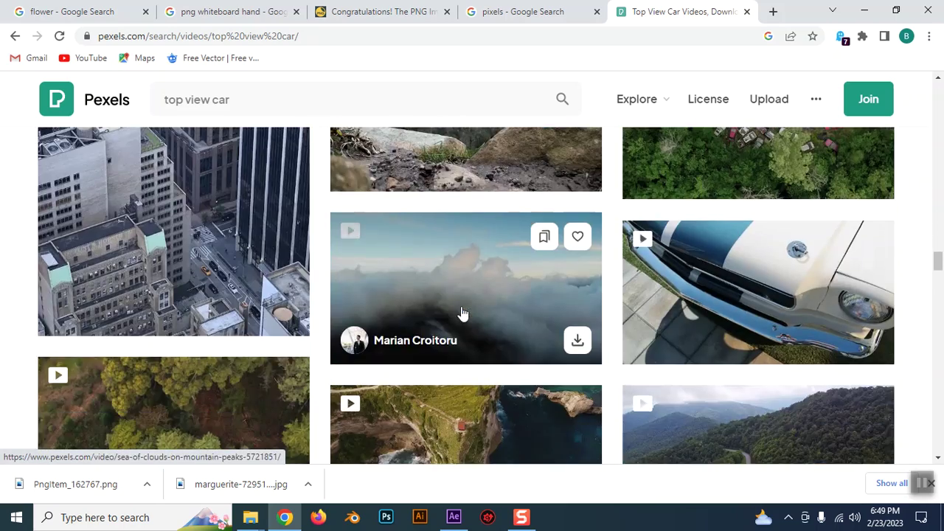
{"action": "scroll", "coordinate": [461, 314], "scroll_direction": "down", "scroll_amount": 3}
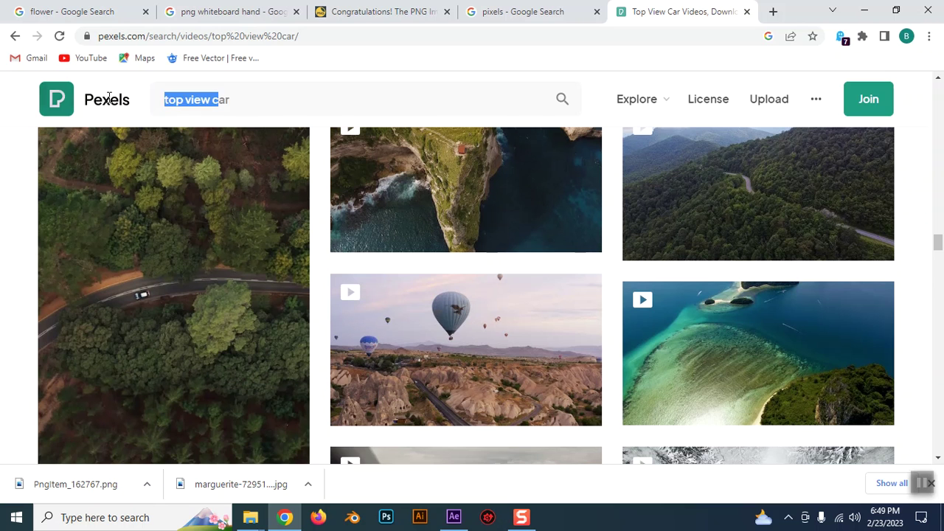
Step: Open one video result in a background tab and keep scrolling the results
{"action": "middle_click", "coordinate": [211, 348]}
{"action": "scroll", "coordinate": [471, 313], "scroll_direction": "down", "scroll_amount": 3}
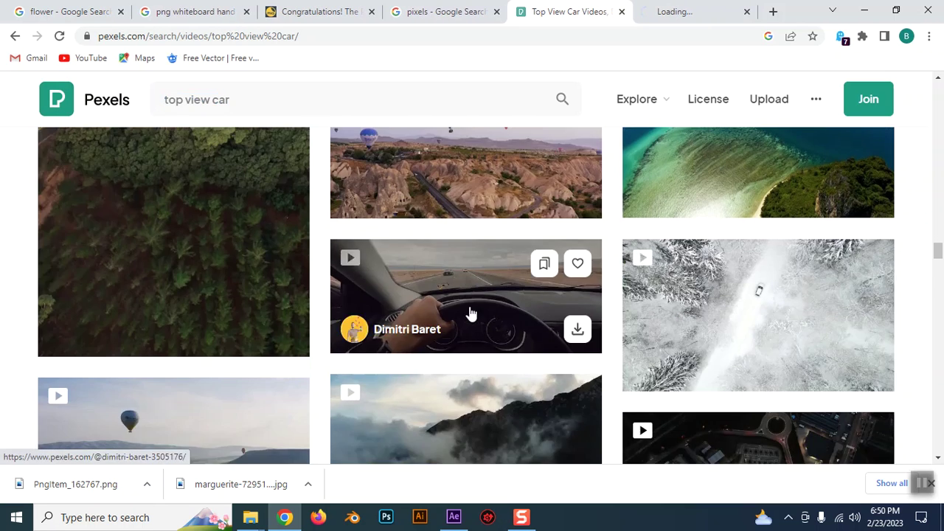
{"action": "scroll", "coordinate": [470, 314], "scroll_direction": "down", "scroll_amount": 4}
{"action": "scroll", "coordinate": [470, 313], "scroll_direction": "down", "scroll_amount": 2}
{"action": "scroll", "coordinate": [470, 314], "scroll_direction": "down", "scroll_amount": 5}
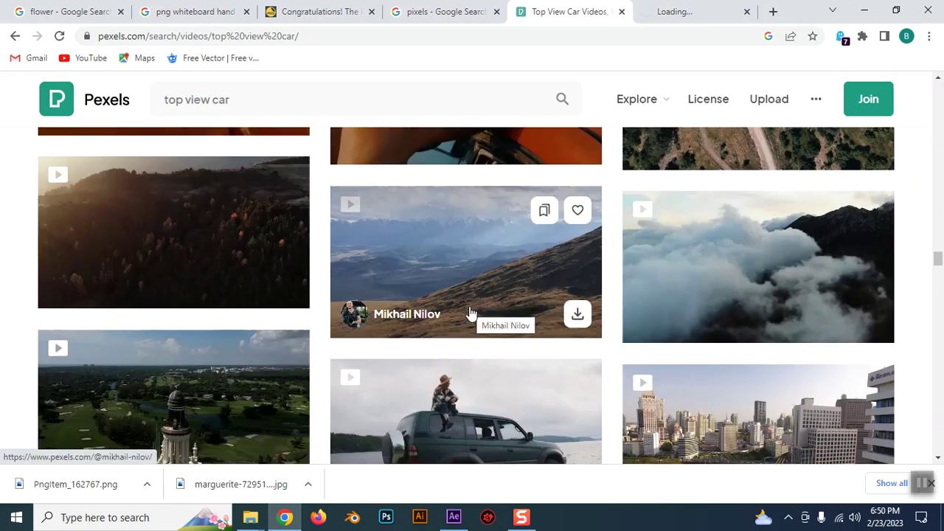
{"action": "scroll", "coordinate": [471, 314], "scroll_direction": "down", "scroll_amount": 2}
{"action": "scroll", "coordinate": [471, 314], "scroll_direction": "down", "scroll_amount": 1}
{"action": "scroll", "coordinate": [470, 313], "scroll_direction": "down", "scroll_amount": 1}
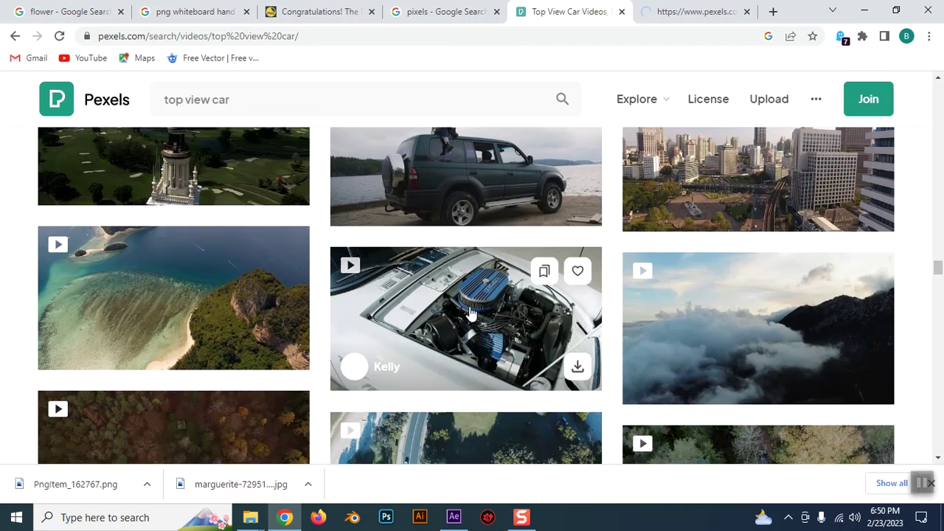
{"action": "scroll", "coordinate": [471, 313], "scroll_direction": "down", "scroll_amount": 3}
{"action": "scroll", "coordinate": [470, 313], "scroll_direction": "down", "scroll_amount": 1}
{"action": "scroll", "coordinate": [470, 314], "scroll_direction": "down", "scroll_amount": 1}
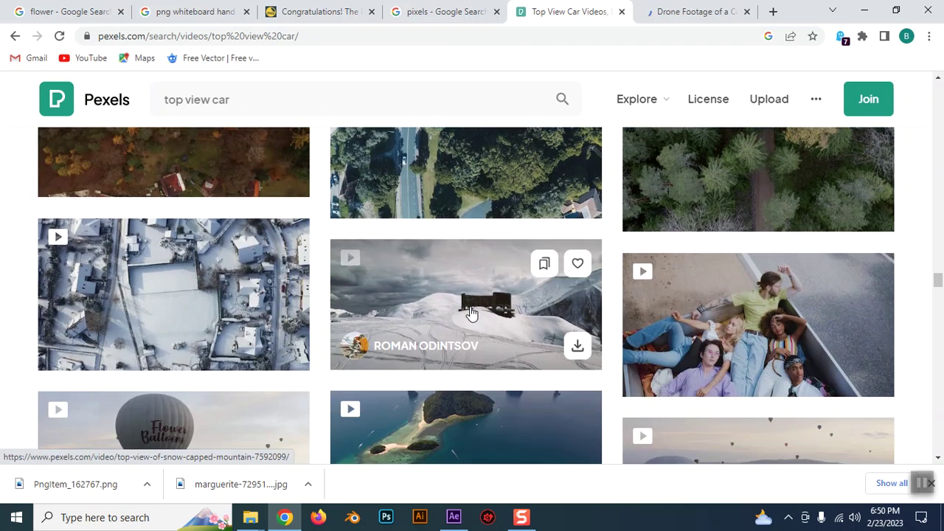
{"action": "scroll", "coordinate": [470, 314], "scroll_direction": "down", "scroll_amount": 2}
{"action": "scroll", "coordinate": [470, 313], "scroll_direction": "down", "scroll_amount": 1}
{"action": "scroll", "coordinate": [470, 314], "scroll_direction": "down", "scroll_amount": 4}
{"action": "scroll", "coordinate": [470, 313], "scroll_direction": "down", "scroll_amount": 3}
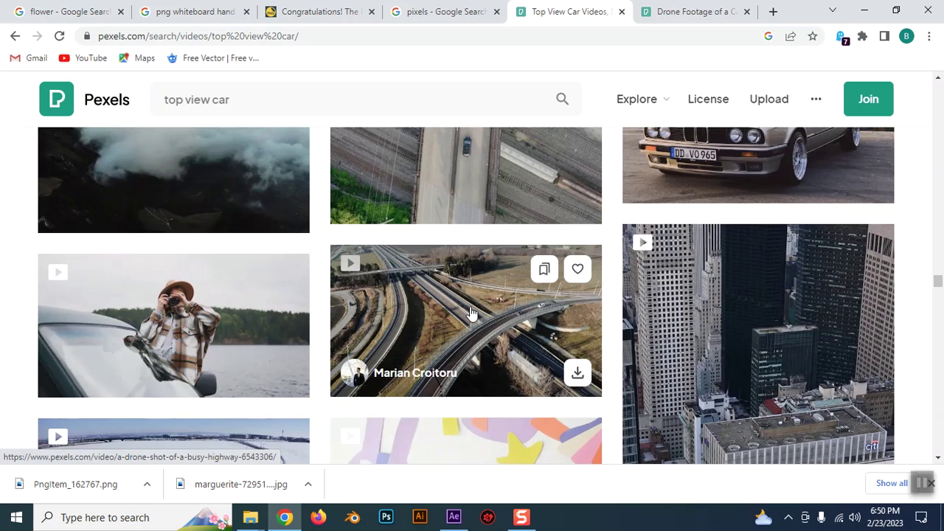
{"action": "scroll", "coordinate": [470, 313], "scroll_direction": "down", "scroll_amount": 1}
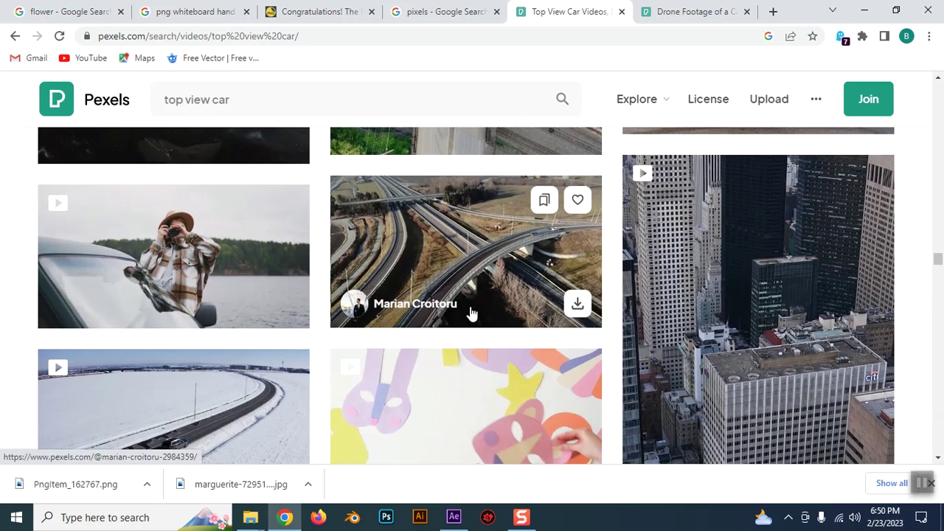
{"action": "scroll", "coordinate": [471, 313], "scroll_direction": "down", "scroll_amount": 3}
{"action": "scroll", "coordinate": [471, 313], "scroll_direction": "up", "scroll_amount": 1}
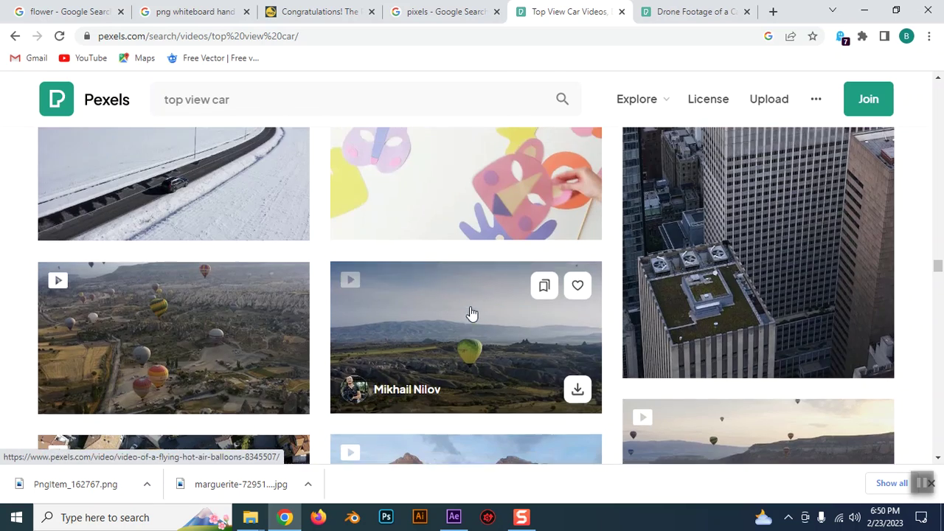
Step: Browse a video creator's profile in a new tab, then return to the search results
{"action": "middle_click", "coordinate": [209, 268]}
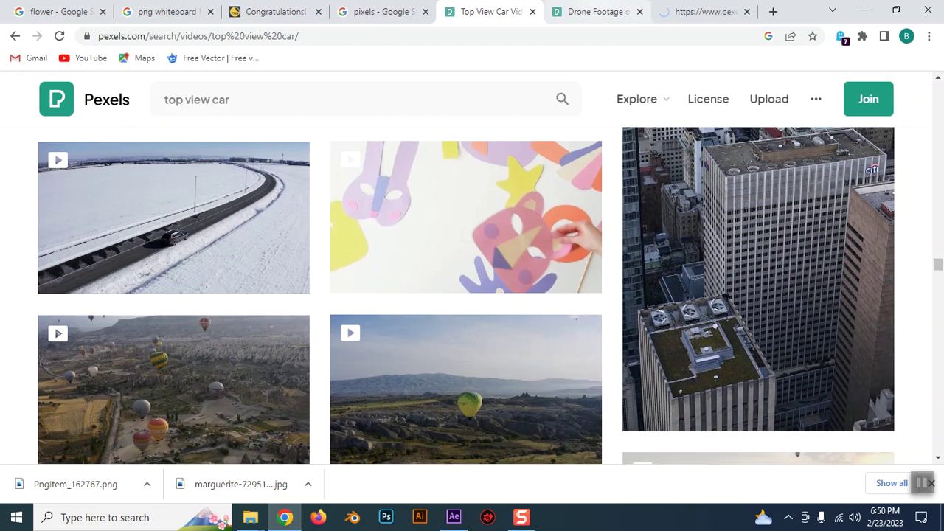
{"action": "left_click", "coordinate": [594, 11]}
{"action": "left_click", "coordinate": [696, 11]}
{"action": "scroll", "coordinate": [662, 316], "scroll_direction": "down", "scroll_amount": 3}
{"action": "scroll", "coordinate": [662, 316], "scroll_direction": "down", "scroll_amount": 2}
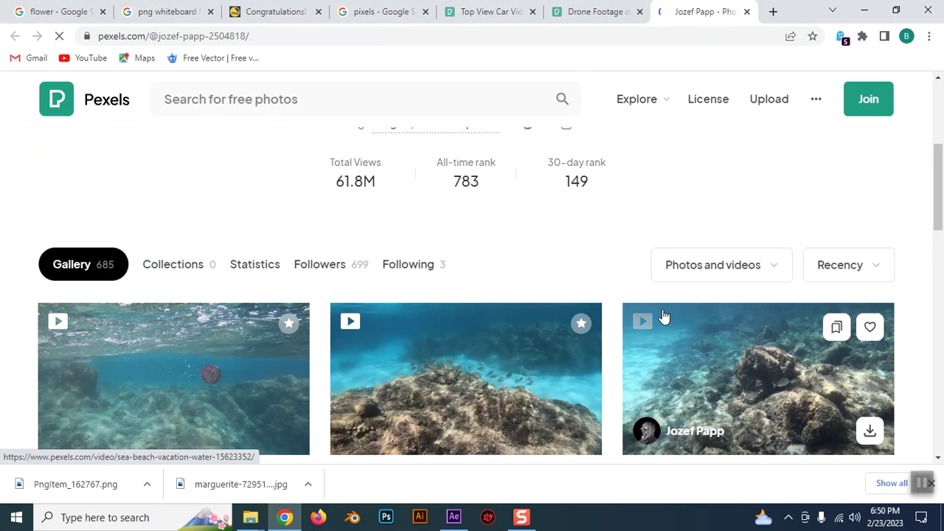
{"action": "scroll", "coordinate": [662, 316], "scroll_direction": "down", "scroll_amount": 5}
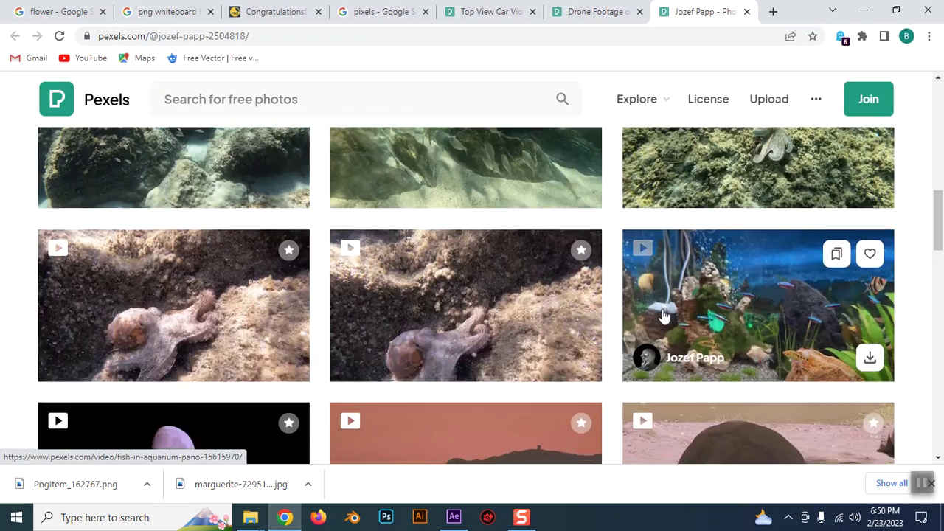
{"action": "scroll", "coordinate": [662, 315], "scroll_direction": "down", "scroll_amount": 5}
{"action": "scroll", "coordinate": [662, 315], "scroll_direction": "down", "scroll_amount": 3}
{"action": "left_click", "coordinate": [593, 11]}
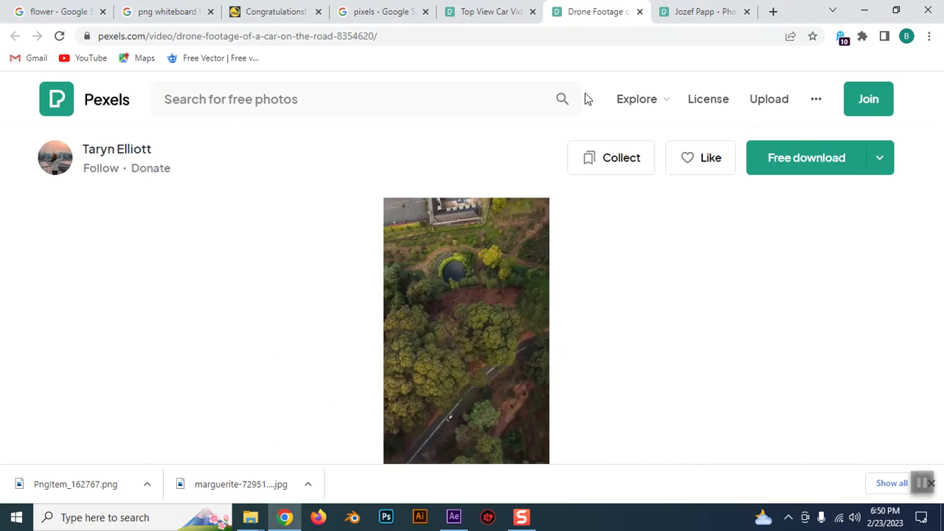
{"action": "left_click", "coordinate": [490, 11]}
{"action": "scroll", "coordinate": [110, 344], "scroll_direction": "up", "scroll_amount": 1}
Step: Open the snowy-road black car video and download it for free
{"action": "middle_click", "coordinate": [164, 293]}
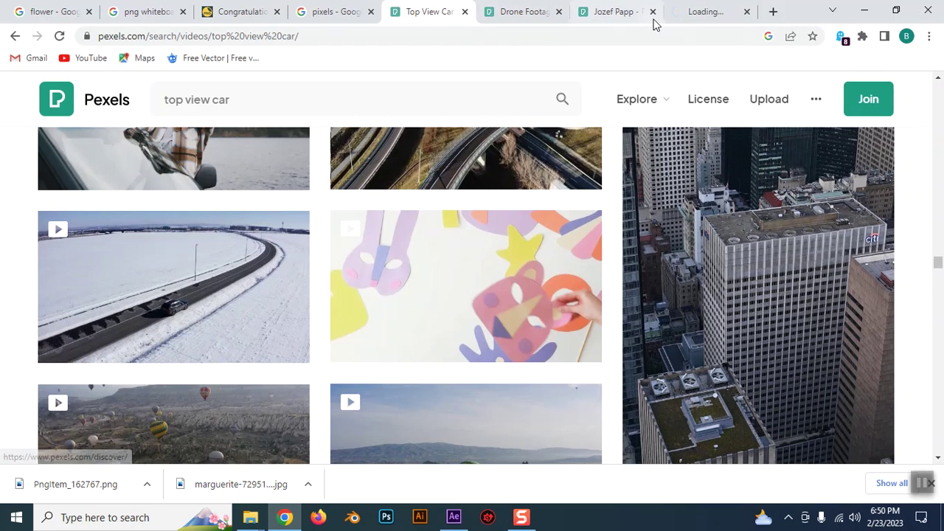
{"action": "left_click", "coordinate": [704, 12]}
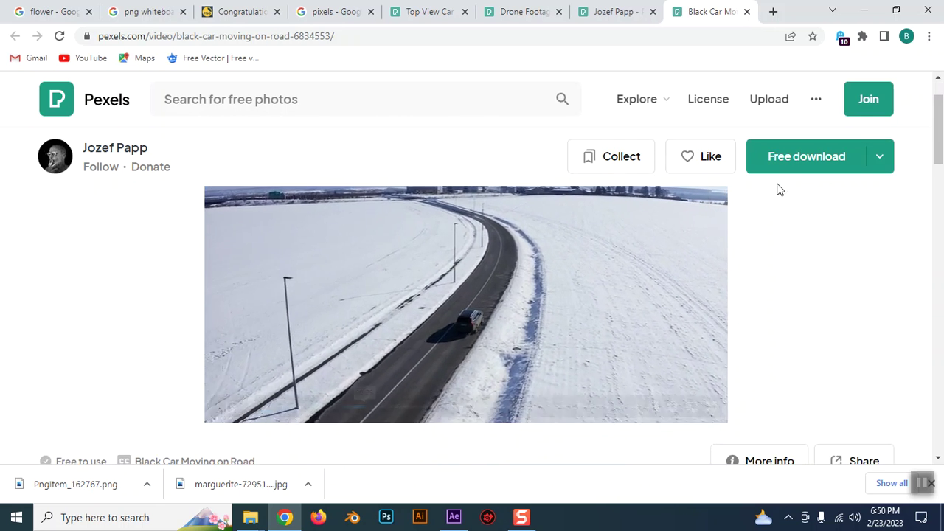
{"action": "left_click", "coordinate": [793, 165]}
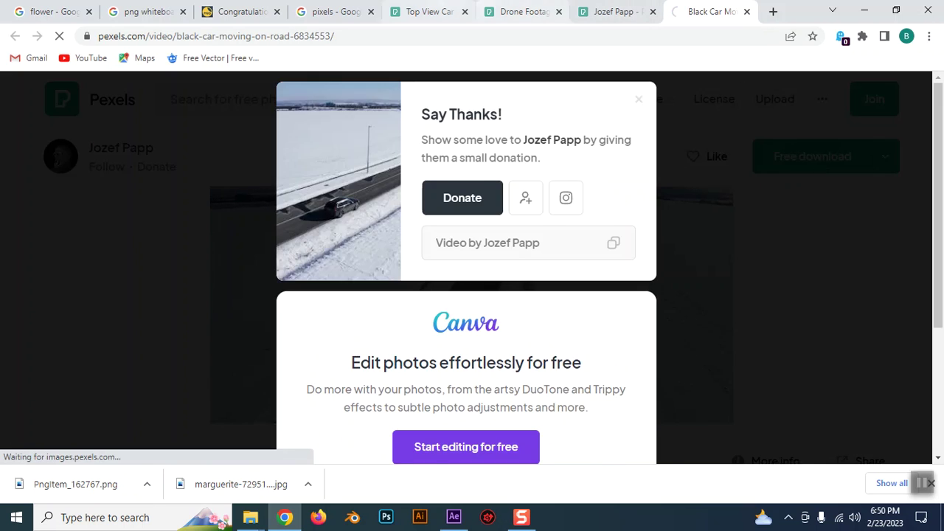
Step: Go back to the top view car results and browse further clips
{"action": "left_click", "coordinate": [428, 12]}
{"action": "scroll", "coordinate": [369, 284], "scroll_direction": "down", "scroll_amount": 4}
{"action": "scroll", "coordinate": [260, 299], "scroll_direction": "down", "scroll_amount": 2}
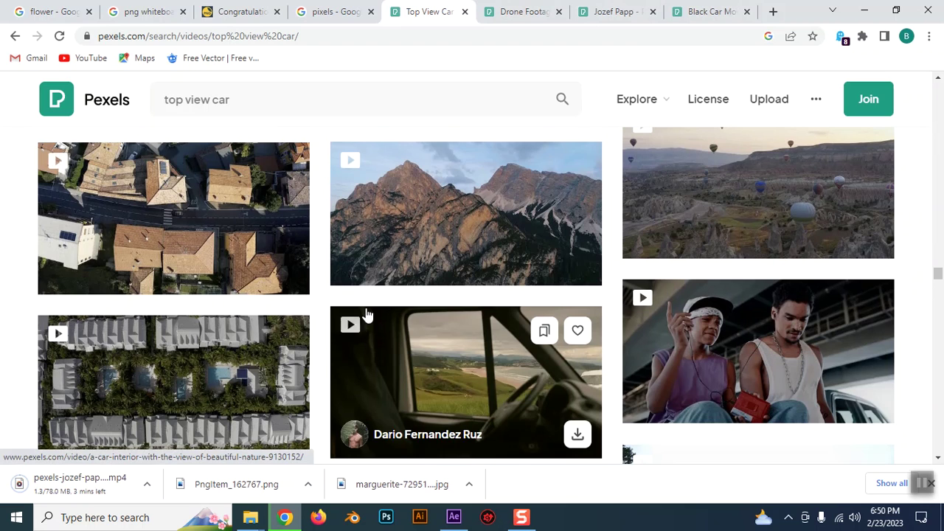
{"action": "scroll", "coordinate": [458, 325], "scroll_direction": "down", "scroll_amount": 3}
{"action": "scroll", "coordinate": [458, 326], "scroll_direction": "down", "scroll_amount": 2}
{"action": "scroll", "coordinate": [458, 325], "scroll_direction": "down", "scroll_amount": 3}
{"action": "scroll", "coordinate": [458, 325], "scroll_direction": "down", "scroll_amount": 2}
{"action": "scroll", "coordinate": [457, 325], "scroll_direction": "down", "scroll_amount": 3}
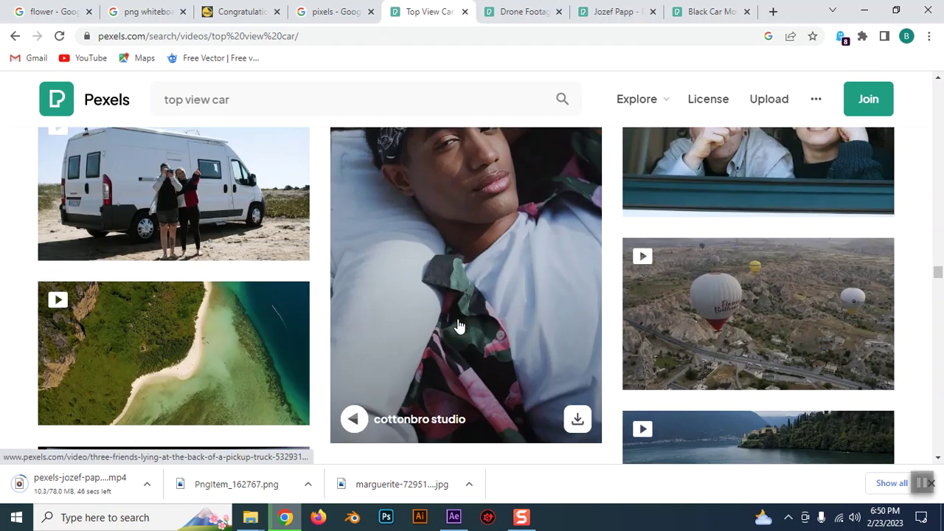
{"action": "scroll", "coordinate": [458, 325], "scroll_direction": "down", "scroll_amount": 4}
{"action": "scroll", "coordinate": [458, 325], "scroll_direction": "down", "scroll_amount": 3}
{"action": "scroll", "coordinate": [458, 325], "scroll_direction": "down", "scroll_amount": 2}
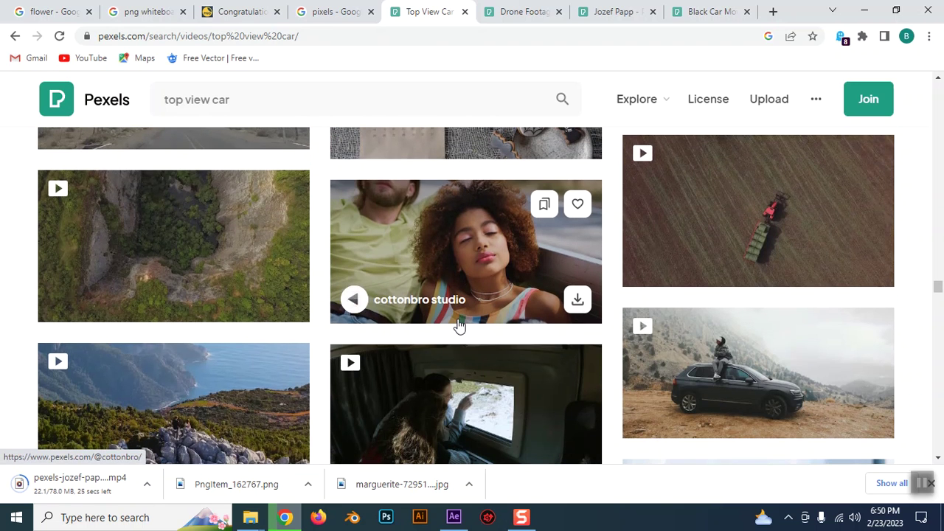
{"action": "scroll", "coordinate": [458, 325], "scroll_direction": "down", "scroll_amount": 1}
{"action": "scroll", "coordinate": [458, 325], "scroll_direction": "down", "scroll_amount": 1}
{"action": "scroll", "coordinate": [457, 325], "scroll_direction": "down", "scroll_amount": 3}
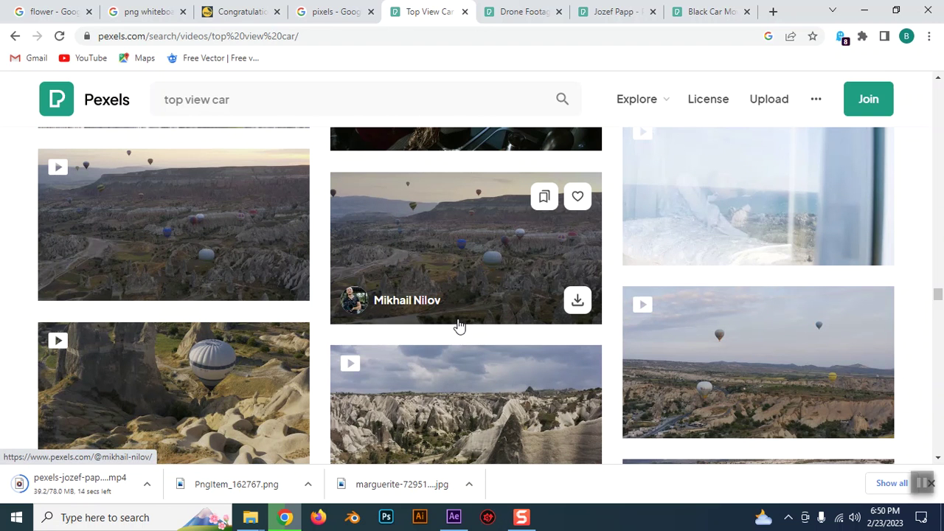
{"action": "scroll", "coordinate": [458, 325], "scroll_direction": "down", "scroll_amount": 1}
{"action": "scroll", "coordinate": [475, 332], "scroll_direction": "down", "scroll_amount": 3}
{"action": "scroll", "coordinate": [477, 332], "scroll_direction": "down", "scroll_amount": 2}
{"action": "scroll", "coordinate": [477, 332], "scroll_direction": "down", "scroll_amount": 2}
{"action": "scroll", "coordinate": [477, 332], "scroll_direction": "down", "scroll_amount": 3}
{"action": "scroll", "coordinate": [478, 332], "scroll_direction": "down", "scroll_amount": 5}
{"action": "scroll", "coordinate": [466, 303], "scroll_direction": "down", "scroll_amount": 3}
{"action": "scroll", "coordinate": [465, 302], "scroll_direction": "up", "scroll_amount": 3}
{"action": "scroll", "coordinate": [466, 303], "scroll_direction": "down", "scroll_amount": 1}
{"action": "scroll", "coordinate": [466, 310], "scroll_direction": "down", "scroll_amount": 3}
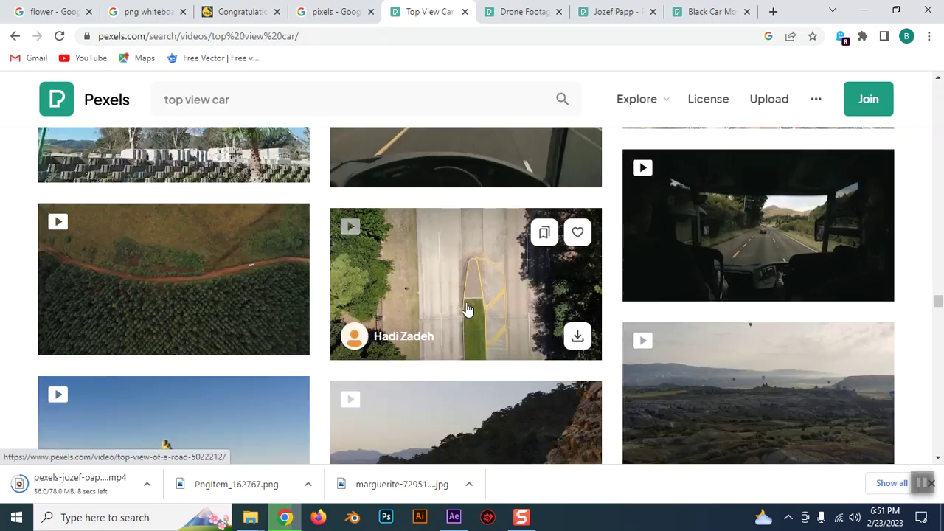
{"action": "scroll", "coordinate": [466, 308], "scroll_direction": "down", "scroll_amount": 3}
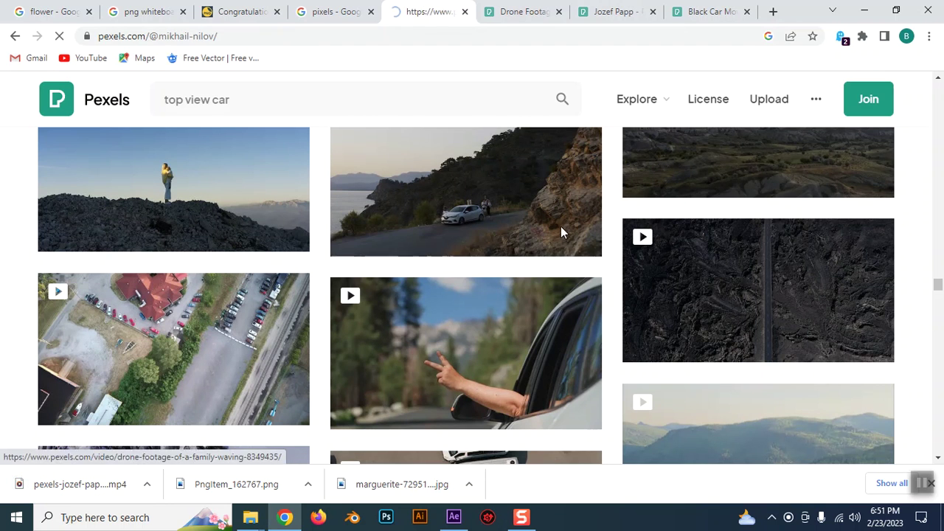
{"action": "scroll", "coordinate": [463, 343], "scroll_direction": "up", "scroll_amount": 3}
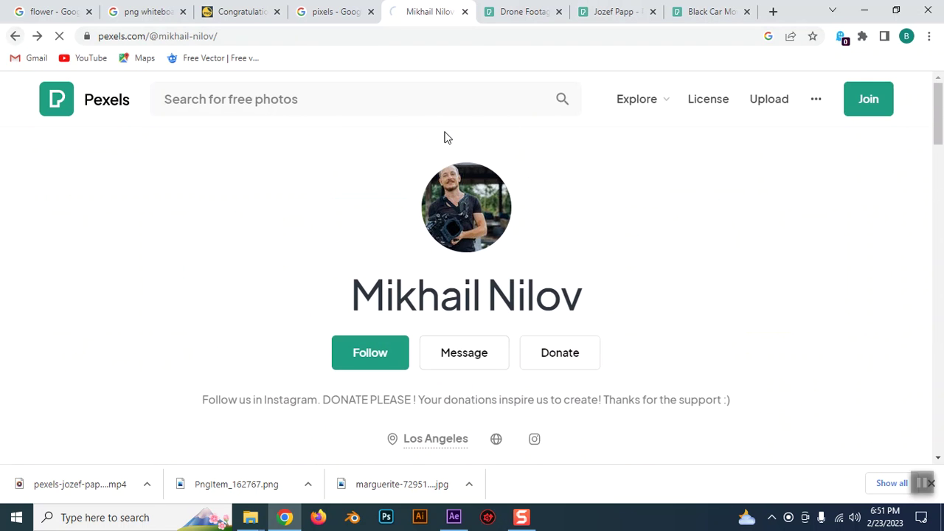
Step: Return to the search results, then back to the black car video's page
{"action": "key", "text": "alt+Left"}
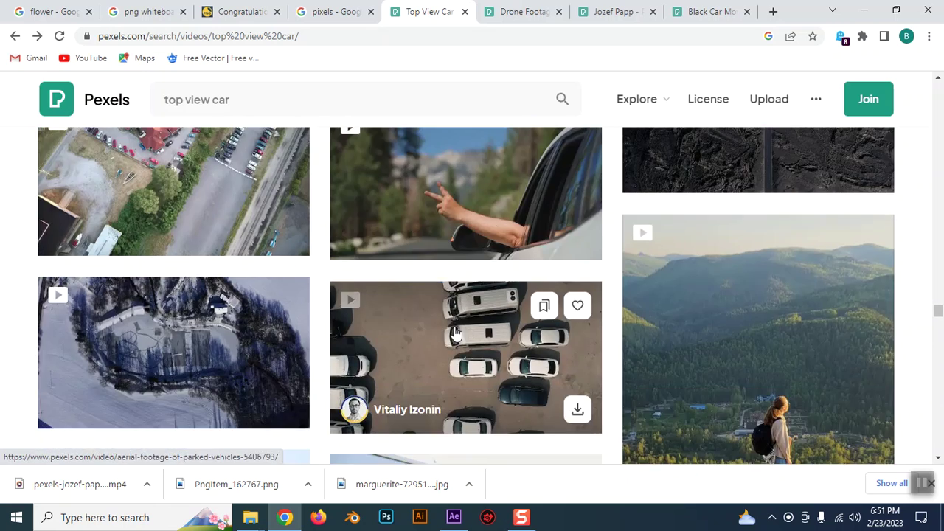
{"action": "scroll", "coordinate": [455, 334], "scroll_direction": "down", "scroll_amount": 3}
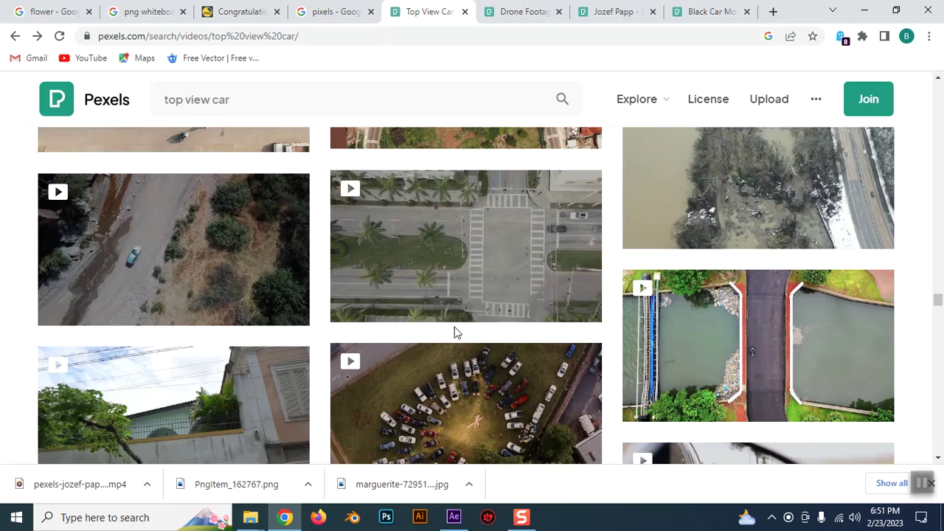
{"action": "scroll", "coordinate": [455, 334], "scroll_direction": "down", "scroll_amount": 2}
{"action": "left_click", "coordinate": [684, 11]}
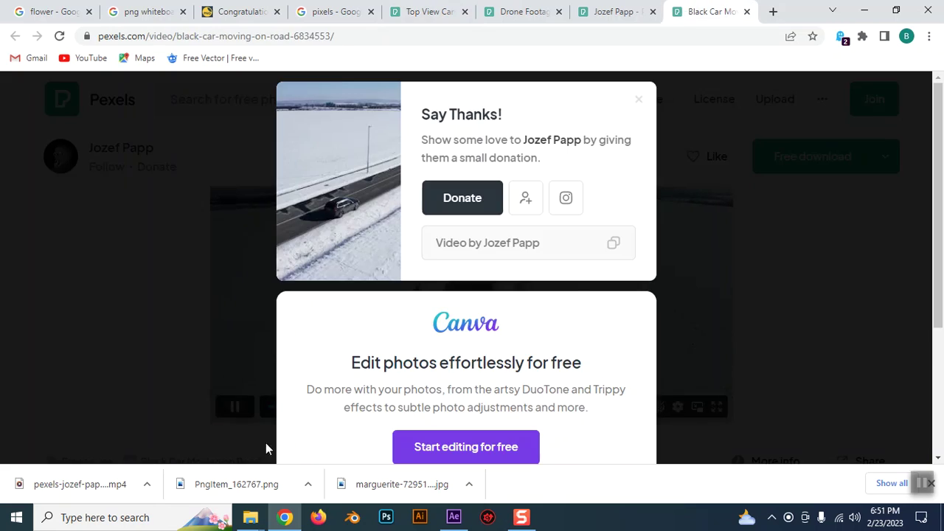
Step: Show the downloaded pexels-jozef-papp-6834553.mp4 in Downloads and drag it into After Effects
{"action": "left_click", "coordinate": [146, 483]}
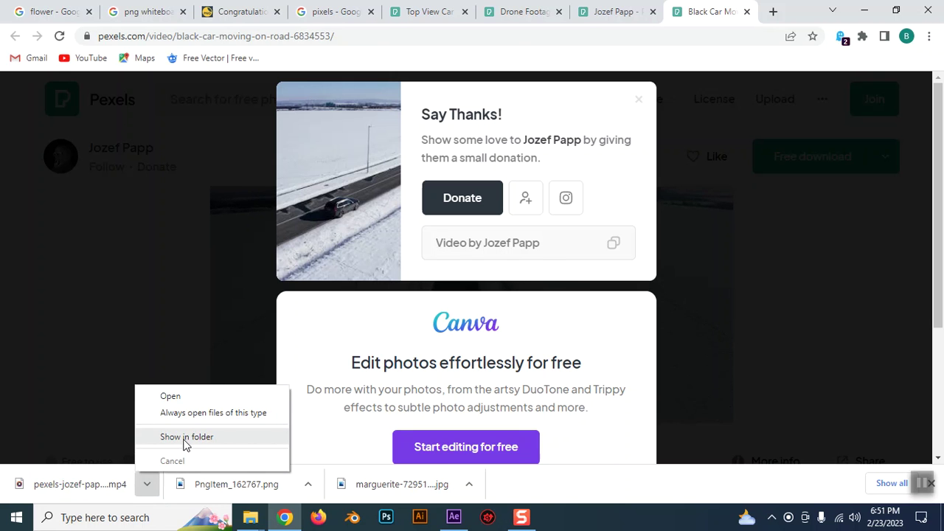
{"action": "left_click", "coordinate": [186, 436]}
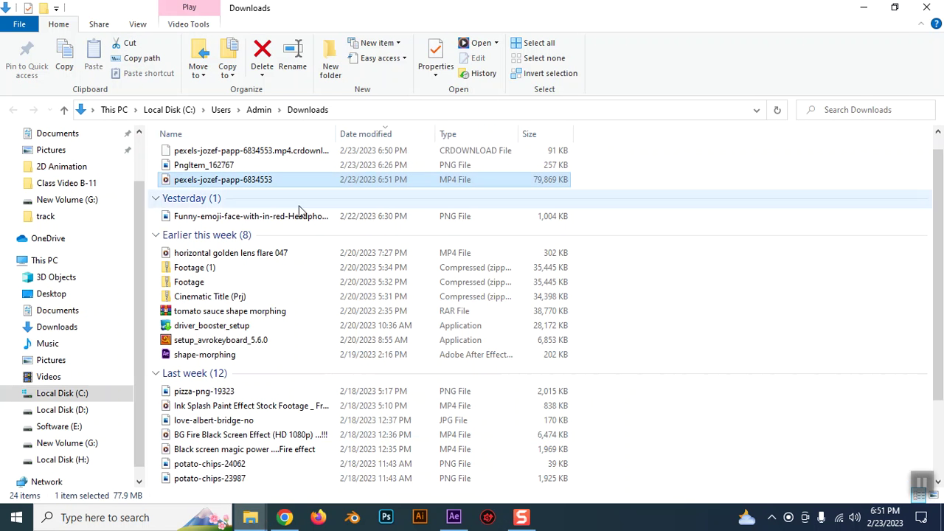
{"action": "mouse_move", "coordinate": [231, 184]}
{"action": "left_mouse_down"}
{"action": "mouse_move", "coordinate": [432, 500]}
{"action": "mouse_move", "coordinate": [67, 252]}
{"action": "left_mouse_up"}
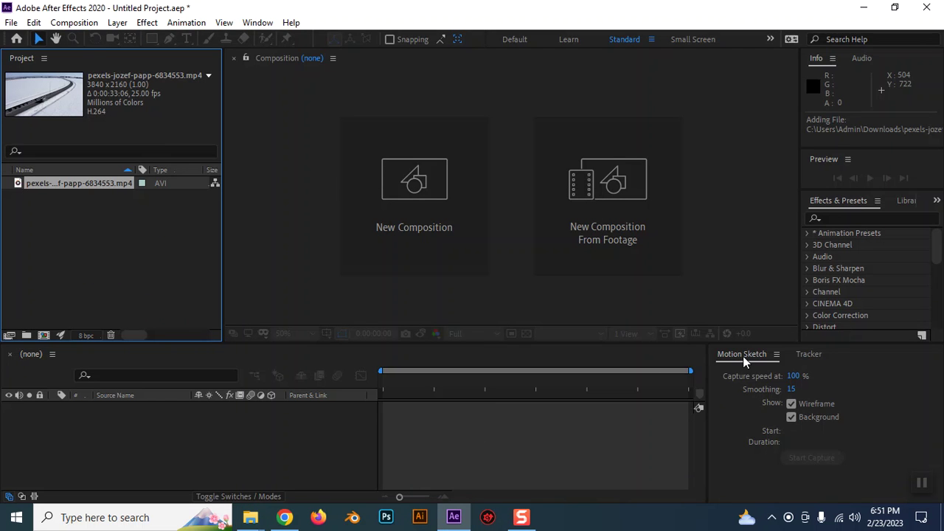
Step: Widen the Timeline and create a composition from the car footage
{"action": "left_click_drag", "start_coordinate": [707, 368], "coordinate": [862, 369]}
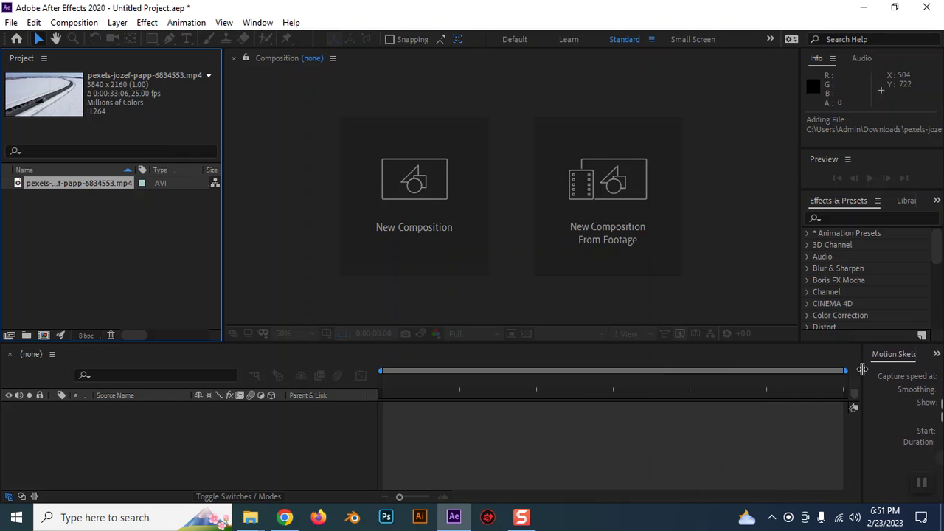
{"action": "left_click", "coordinate": [492, 450]}
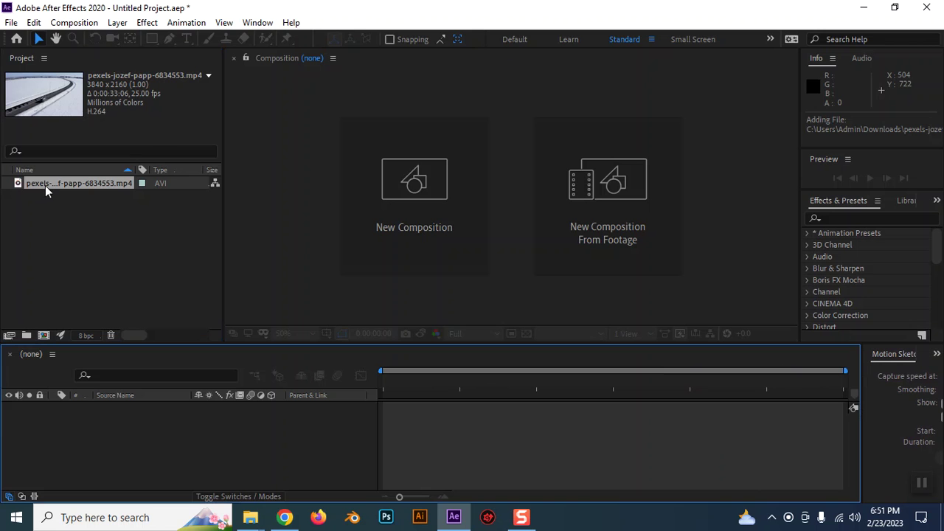
{"action": "left_click_drag", "start_coordinate": [45, 185], "coordinate": [42, 334]}
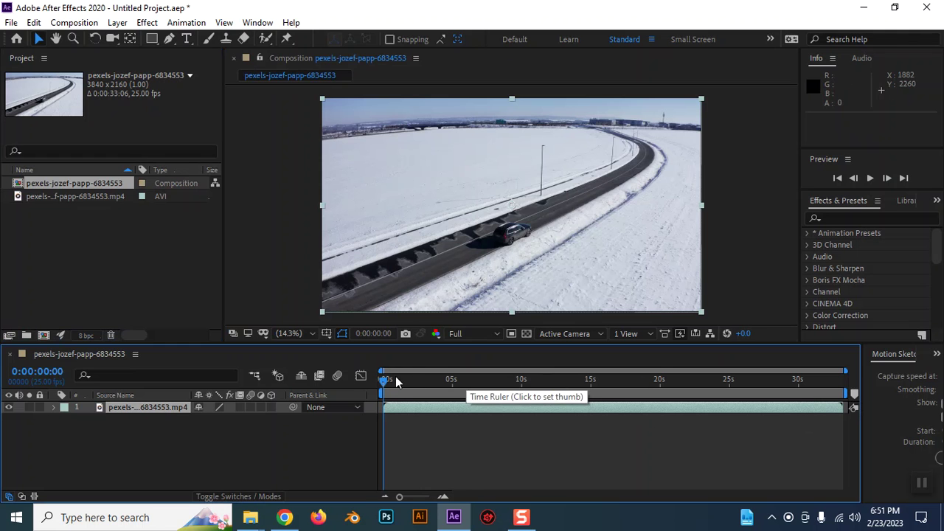
Step: Scrub through the car clip, then remove the clip and its composition
{"action": "left_click_drag", "start_coordinate": [384, 380], "coordinate": [514, 382]}
{"action": "left_click_drag", "start_coordinate": [619, 387], "coordinate": [593, 402]}
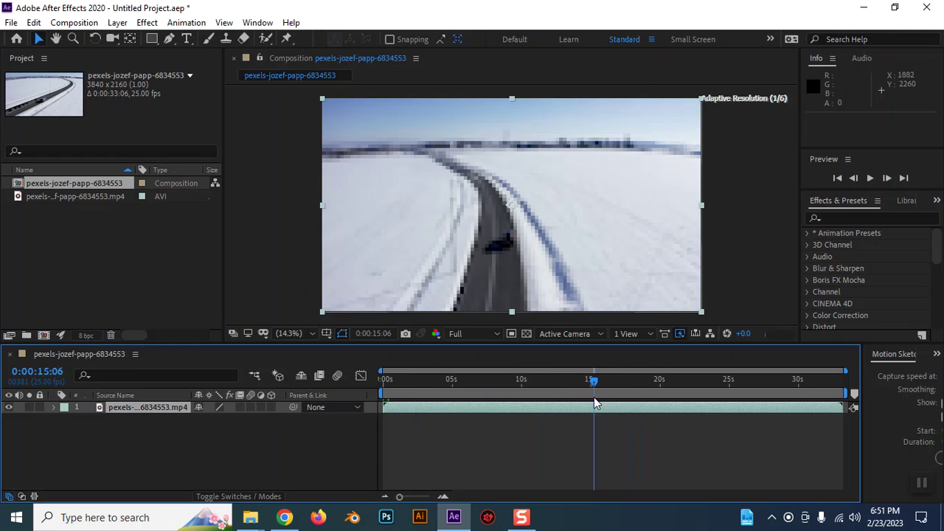
{"action": "key", "text": "Home"}
{"action": "key", "text": "Delete"}
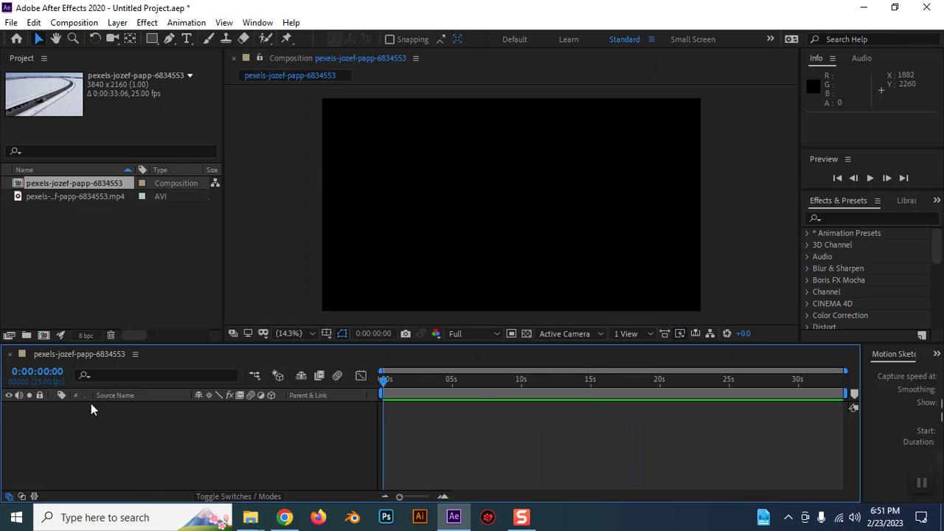
{"action": "key", "text": "Delete"}
Step: Open the car footage in its viewer and set the In point at 0:00:11:16
{"action": "double_click", "coordinate": [51, 184]}
{"action": "left_click_drag", "start_coordinate": [236, 303], "coordinate": [551, 304]}
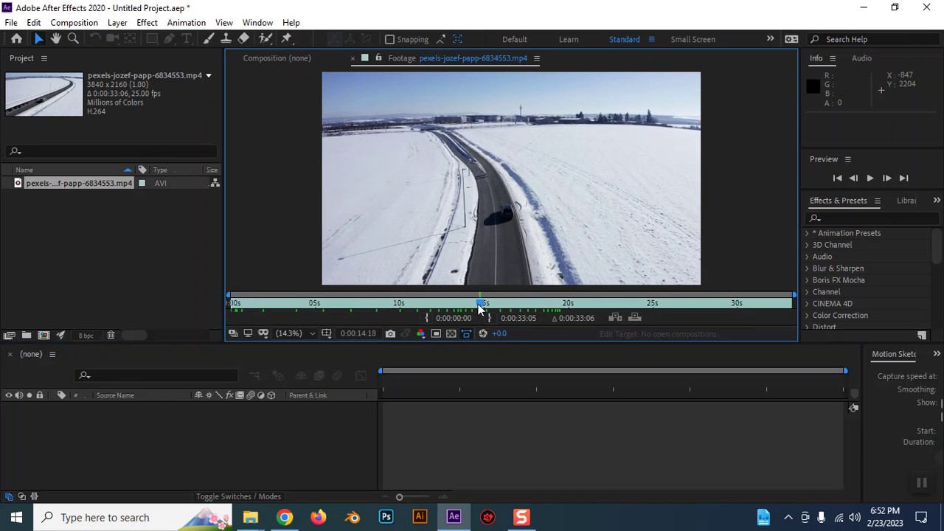
{"action": "left_click_drag", "start_coordinate": [398, 312], "coordinate": [435, 316]}
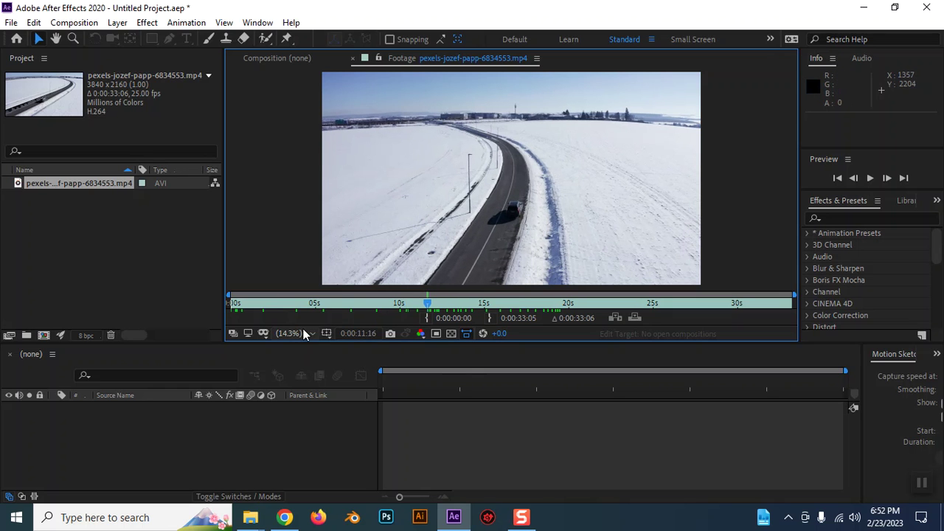
{"action": "left_click", "coordinate": [427, 318]}
Step: Set the Out point at 0:00:19:23 and make a composition from the trimmed clip
{"action": "left_click_drag", "start_coordinate": [432, 301], "coordinate": [568, 307]}
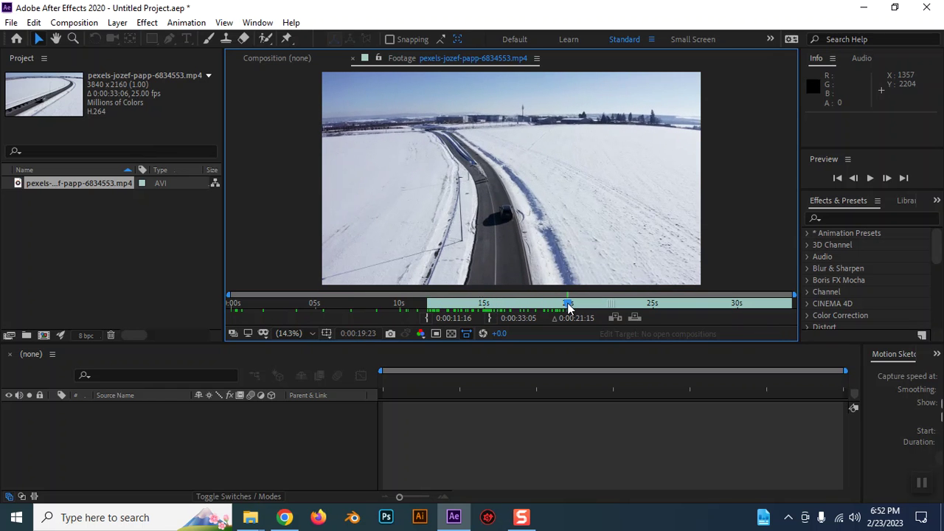
{"action": "left_click", "coordinate": [490, 318]}
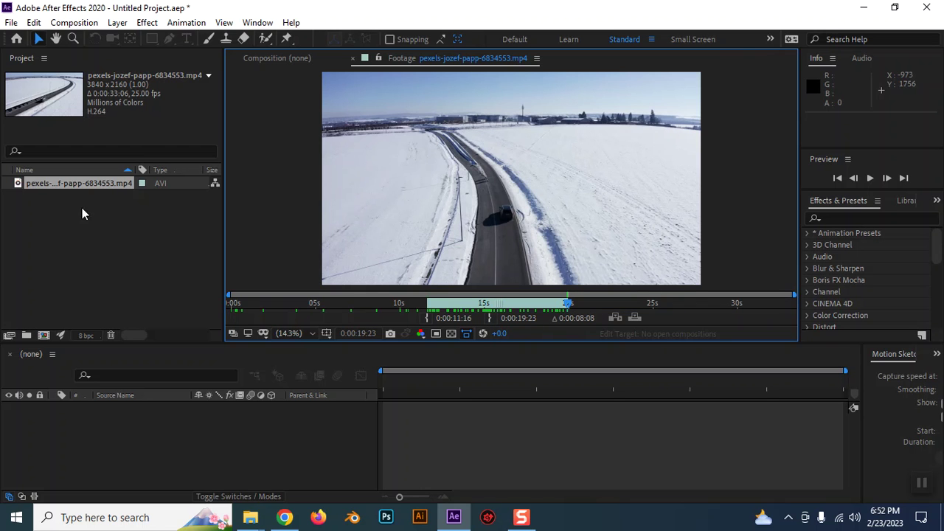
{"action": "left_click_drag", "start_coordinate": [51, 183], "coordinate": [44, 334]}
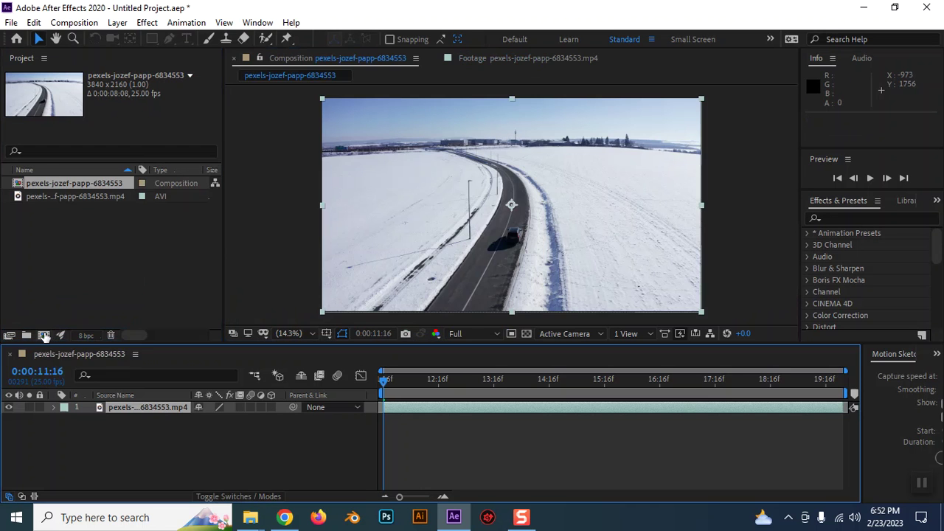
Step: Close the raw footage view, preview the car composition, and return to its start
{"action": "left_click", "coordinate": [444, 61]}
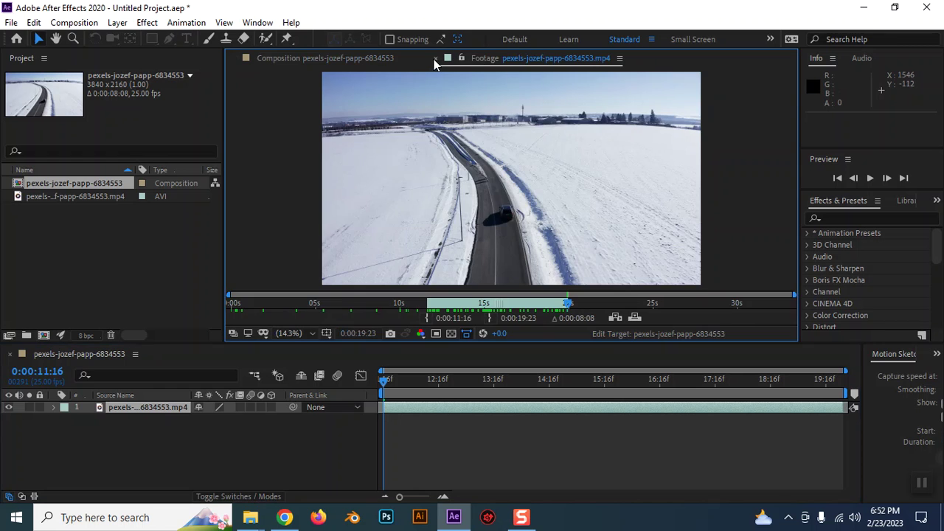
{"action": "left_click", "coordinate": [435, 59]}
{"action": "left_click", "coordinate": [629, 454]}
{"action": "key", "text": "space"}
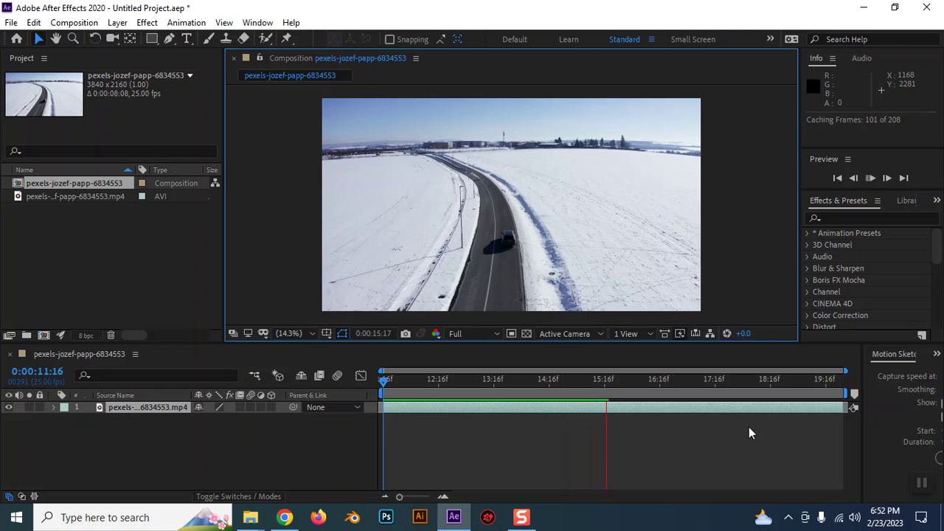
{"action": "key", "text": "space"}
{"action": "left_click", "coordinate": [612, 379]}
{"action": "left_click_drag", "start_coordinate": [688, 379], "coordinate": [355, 387]}
Step: Preview again from 0:00:15:22, return to the start, and widen the Motion Sketch panel
{"action": "left_click_drag", "start_coordinate": [847, 391], "coordinate": [886, 395]}
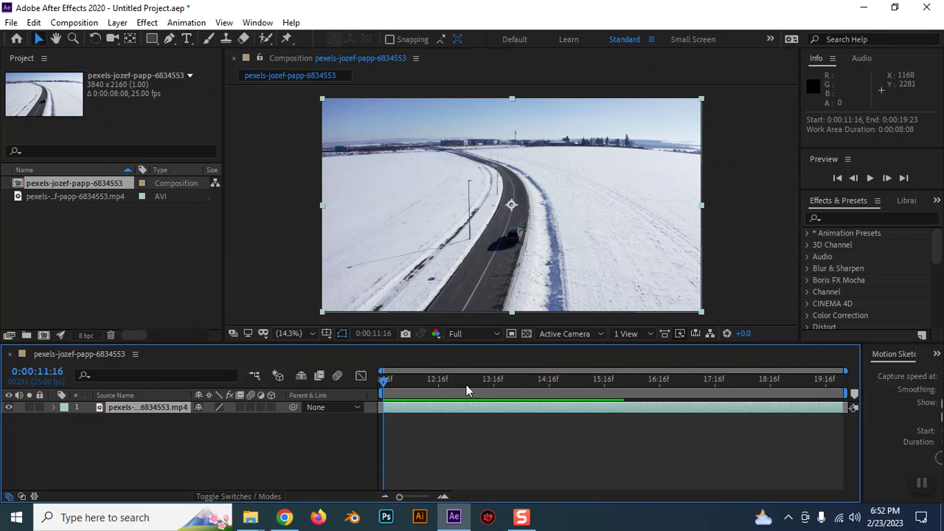
{"action": "left_click_drag", "start_coordinate": [381, 383], "coordinate": [791, 395]}
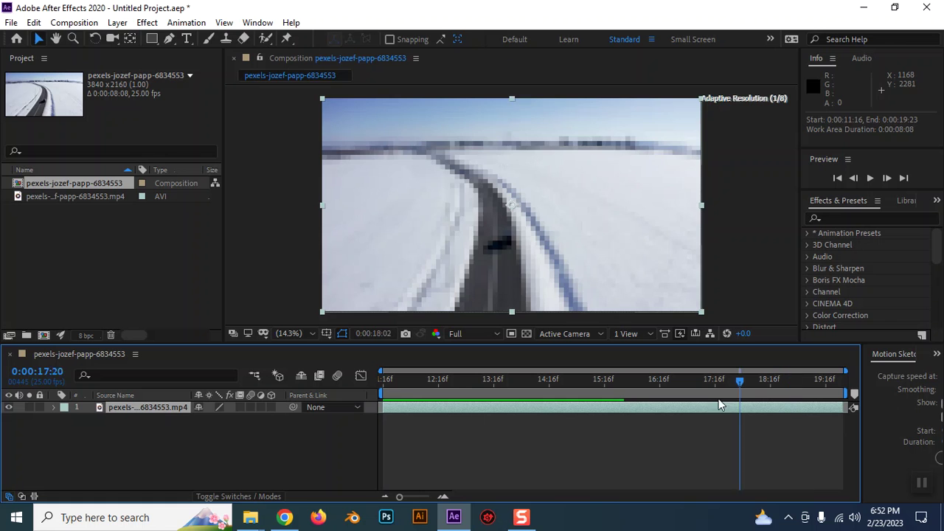
{"action": "left_click", "coordinate": [620, 391]}
{"action": "key", "text": "space"}
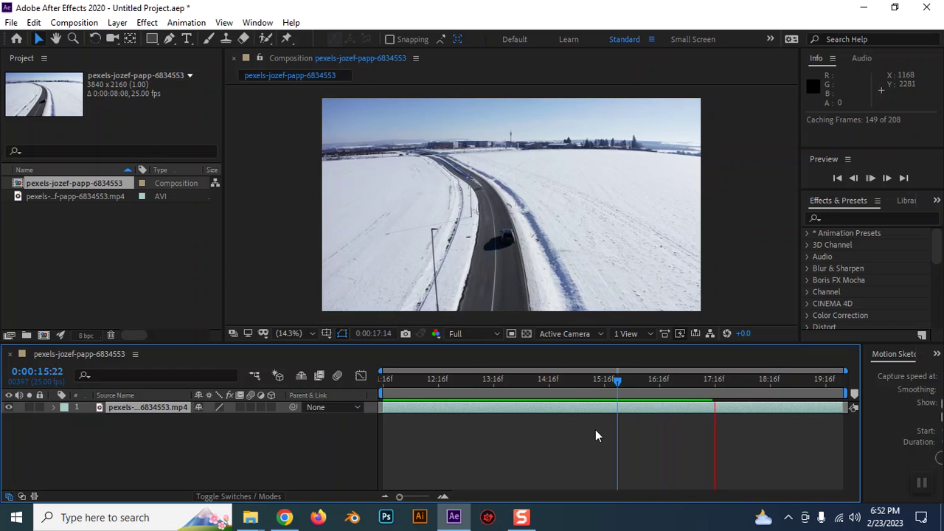
{"action": "key", "text": "space"}
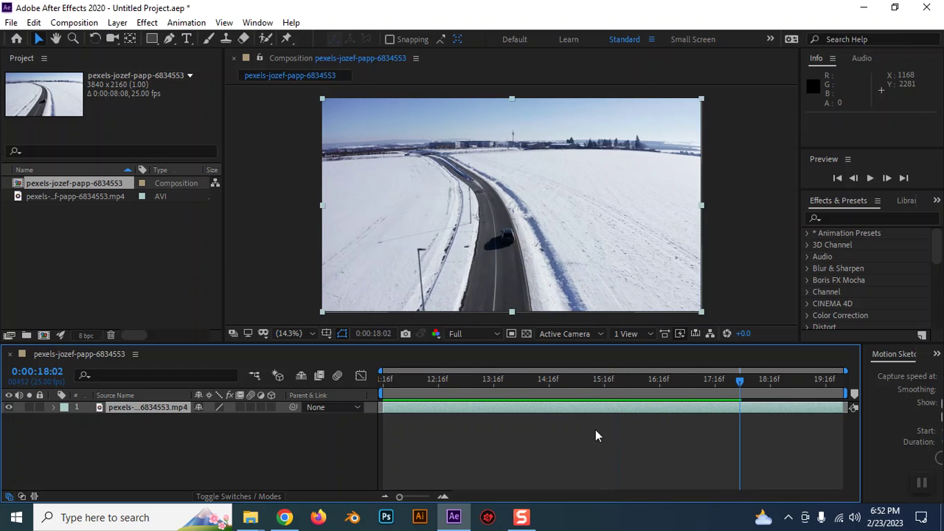
{"action": "key", "text": "space"}
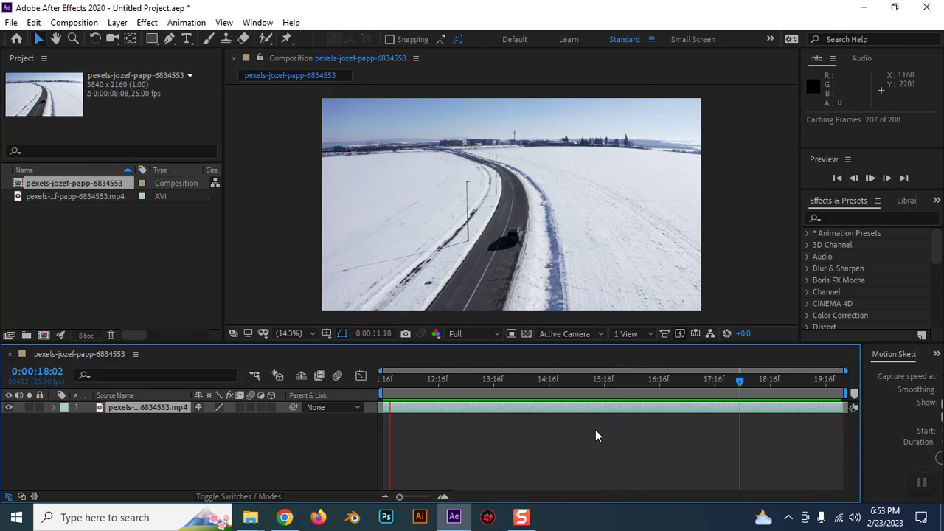
{"action": "left_click", "coordinate": [422, 403]}
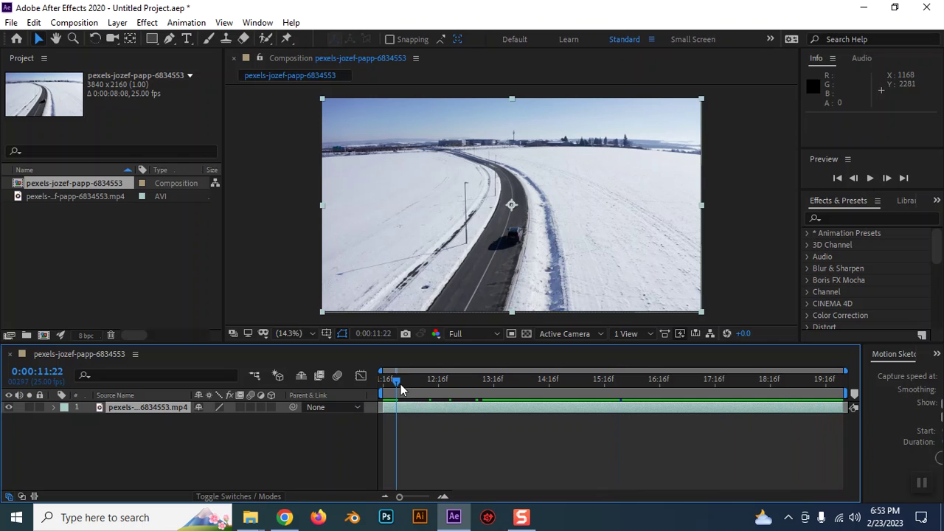
{"action": "left_click_drag", "start_coordinate": [401, 390], "coordinate": [368, 393]}
{"action": "left_click", "coordinate": [487, 448]}
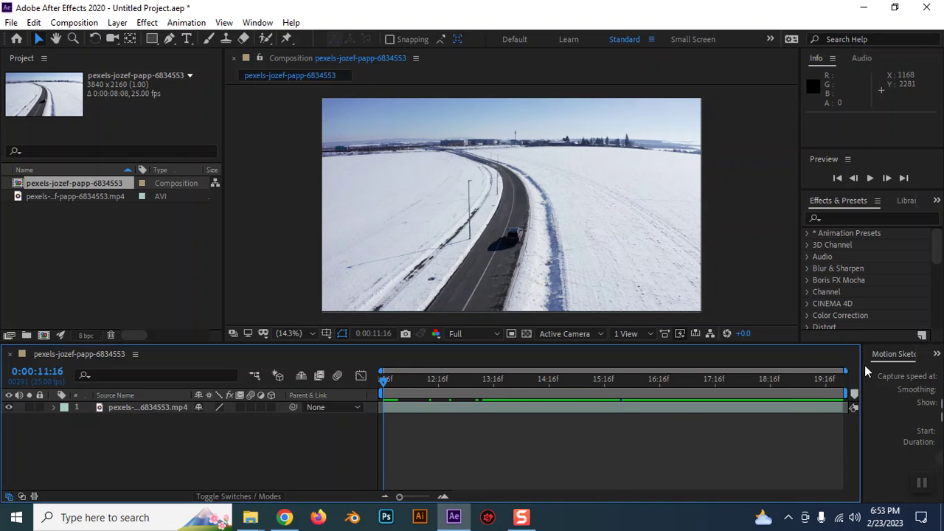
{"action": "left_click_drag", "start_coordinate": [861, 365], "coordinate": [803, 365]}
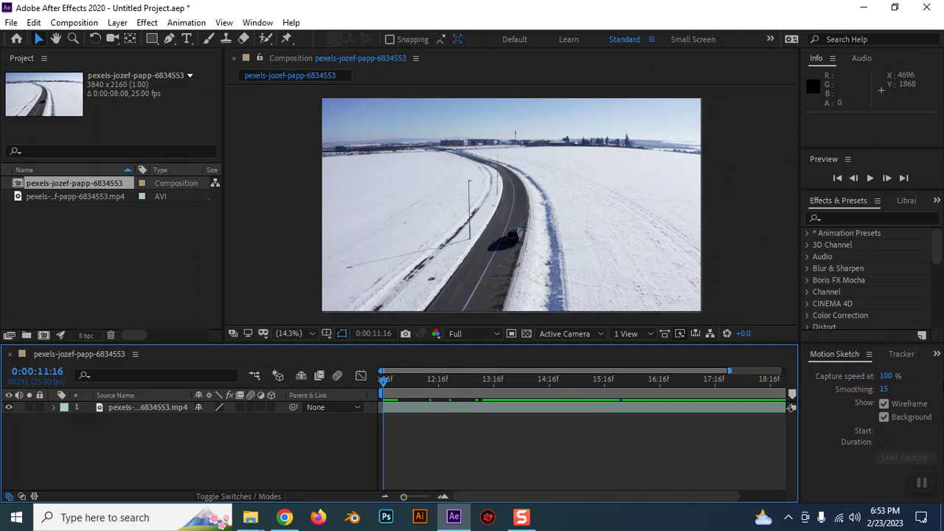
Step: Bring up the Tracker controls beside Motion Sketch, then select and deselect the video layer
{"action": "left_click", "coordinate": [901, 354]}
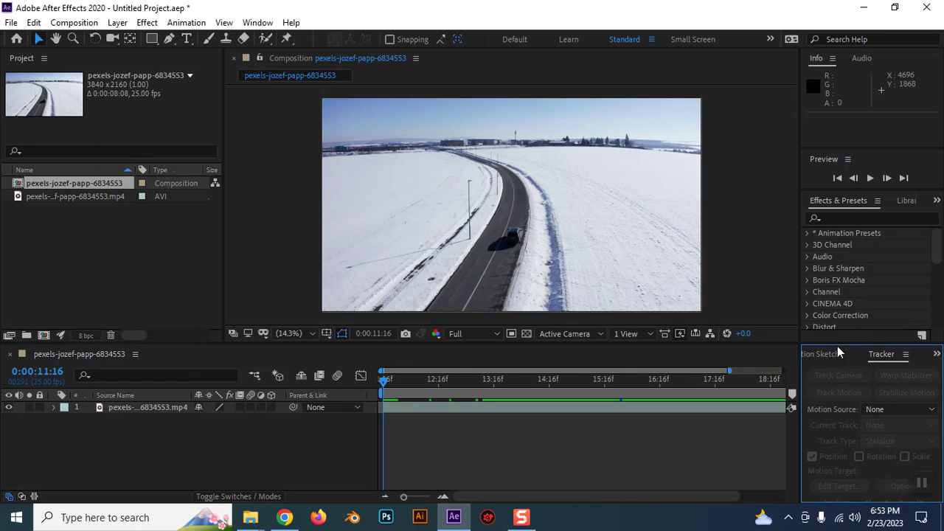
{"action": "left_click", "coordinate": [821, 356]}
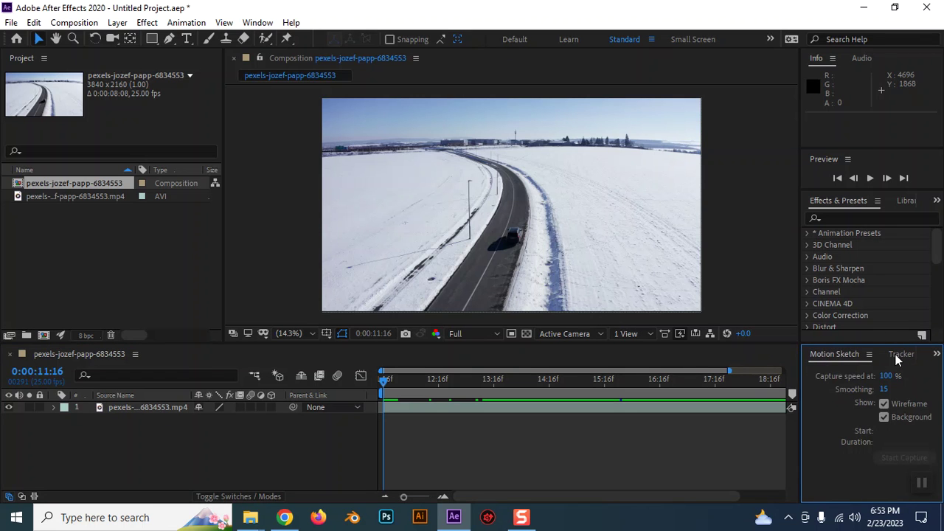
{"action": "left_click", "coordinate": [891, 355]}
{"action": "left_click", "coordinate": [145, 413]}
{"action": "left_click", "coordinate": [159, 431]}
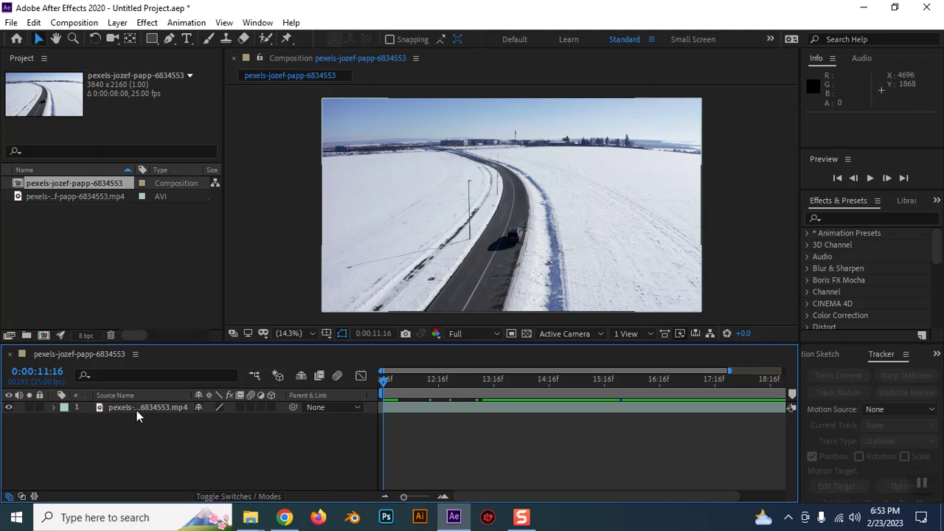
{"action": "left_click", "coordinate": [137, 410]}
{"action": "left_click", "coordinate": [177, 431]}
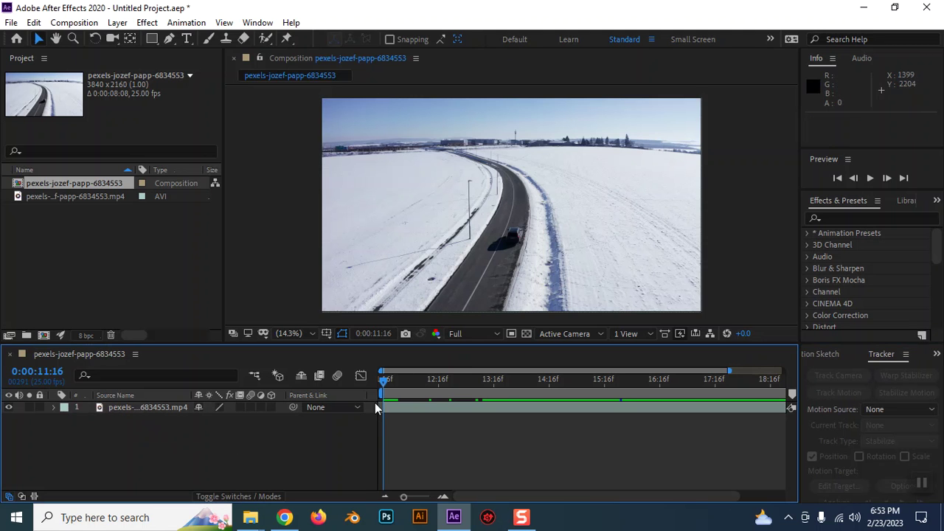
Step: From the Video File Explorer window, look inside the Cinematic Text Effect File and Audio Driven Class folders
{"action": "mouse_move", "coordinate": [245, 518]}
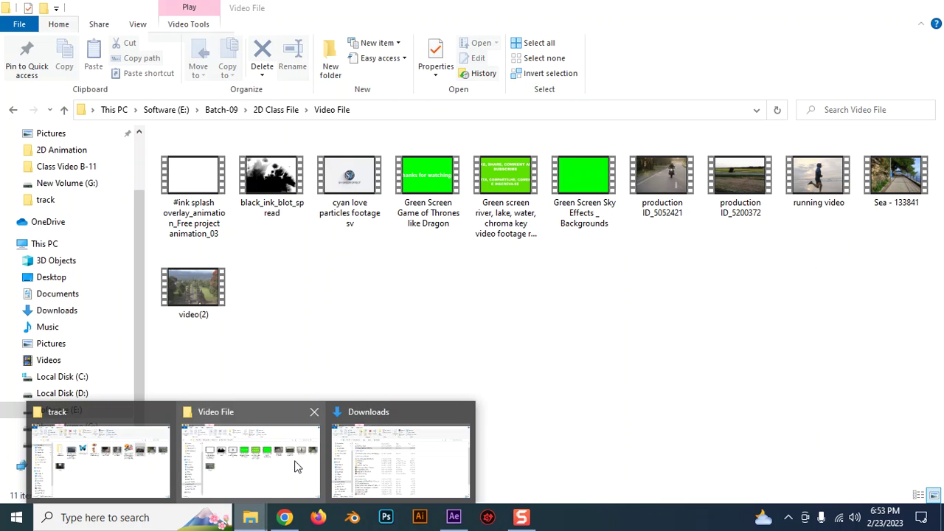
{"action": "left_click", "coordinate": [295, 466]}
{"action": "left_click", "coordinate": [65, 109]}
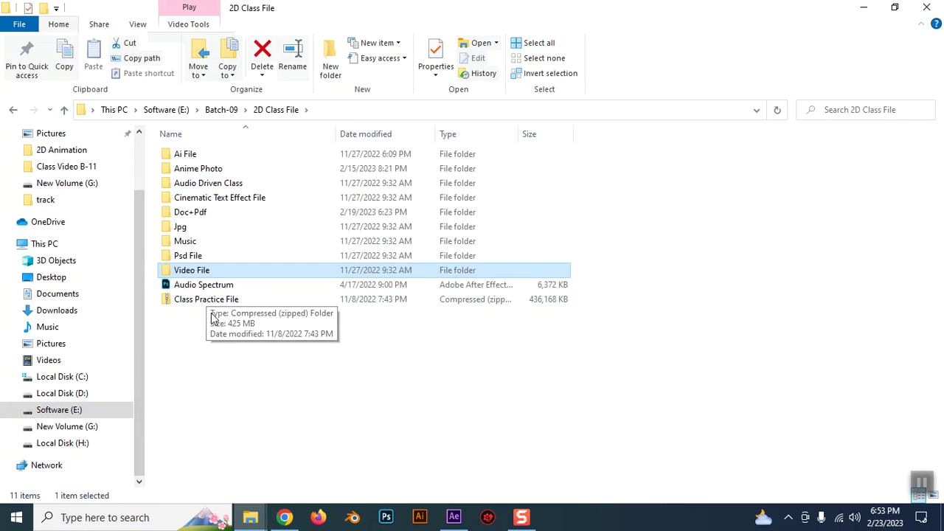
{"action": "double_click", "coordinate": [209, 199]}
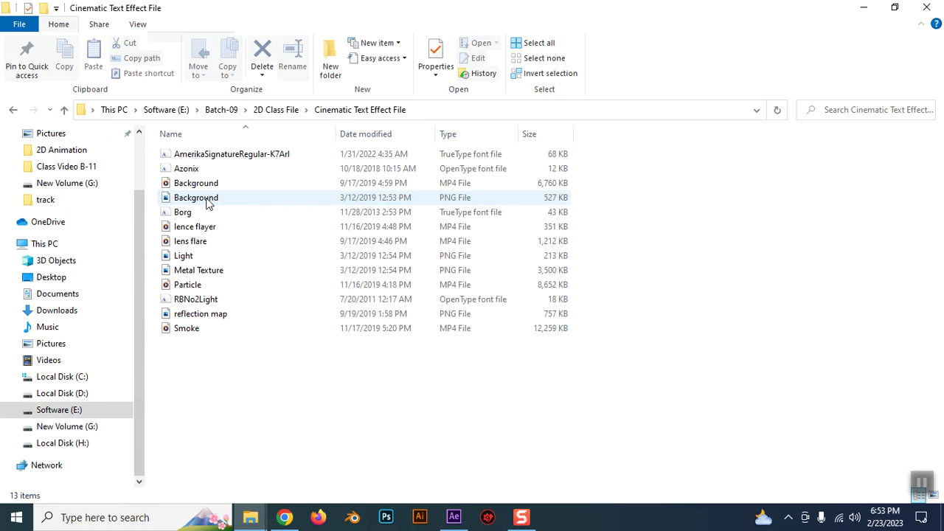
{"action": "left_click", "coordinate": [64, 111]}
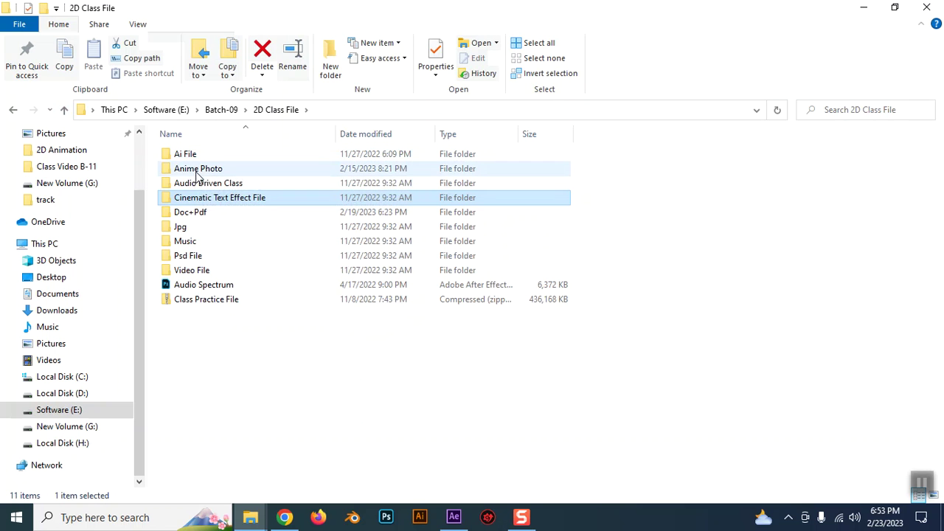
{"action": "double_click", "coordinate": [226, 189]}
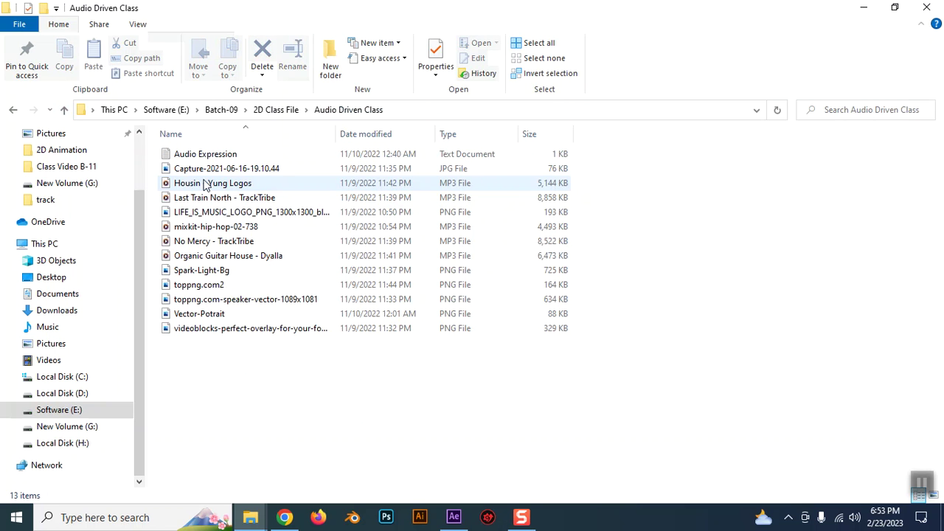
{"action": "left_click", "coordinate": [63, 112]}
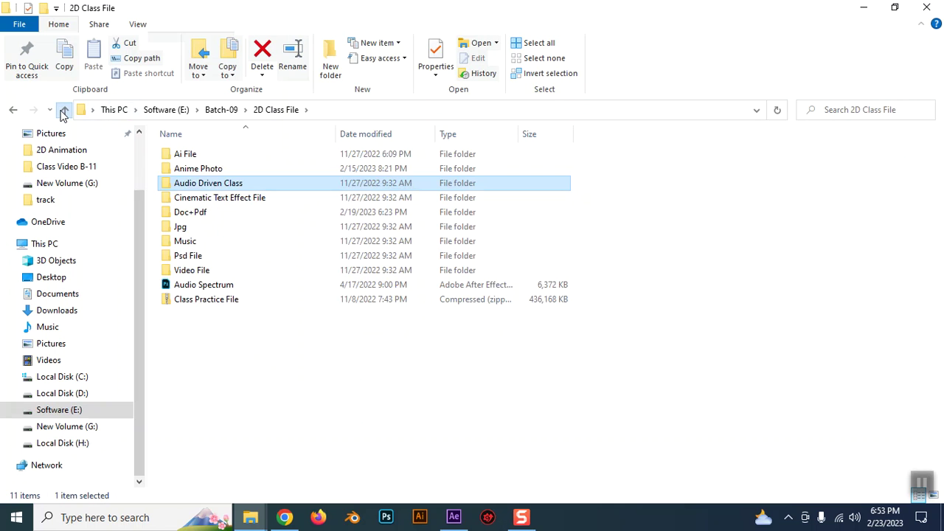
Step: Go up to Batch-09, browse the BASIS-2D & 3D Animation-Batch-9 folder, then open 2D Class File
{"action": "left_click", "coordinate": [64, 112]}
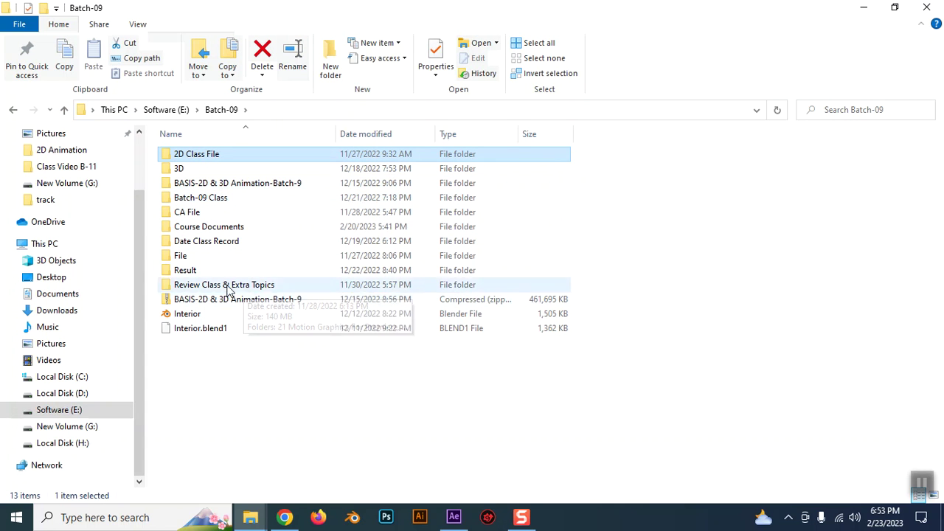
{"action": "double_click", "coordinate": [221, 184]}
{"action": "scroll", "coordinate": [172, 357], "scroll_direction": "down", "scroll_amount": 1}
{"action": "left_click", "coordinate": [64, 109]}
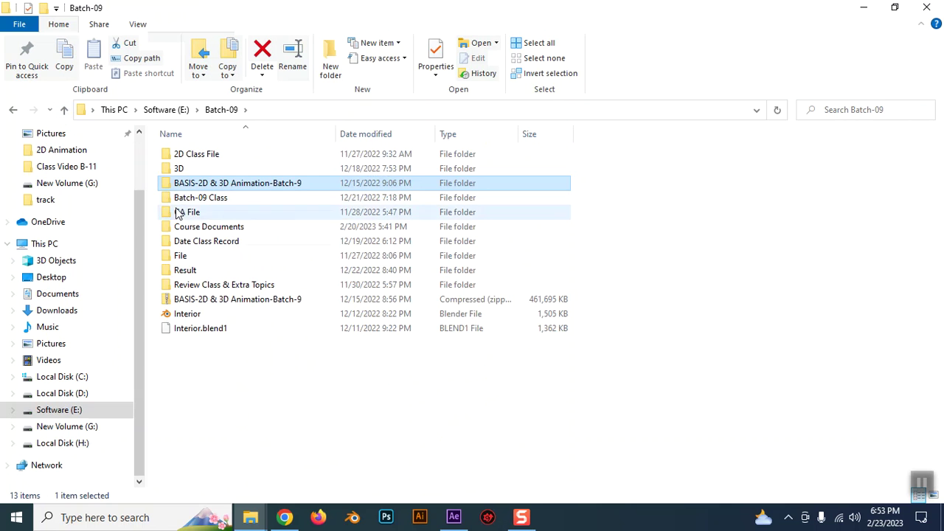
{"action": "double_click", "coordinate": [210, 156]}
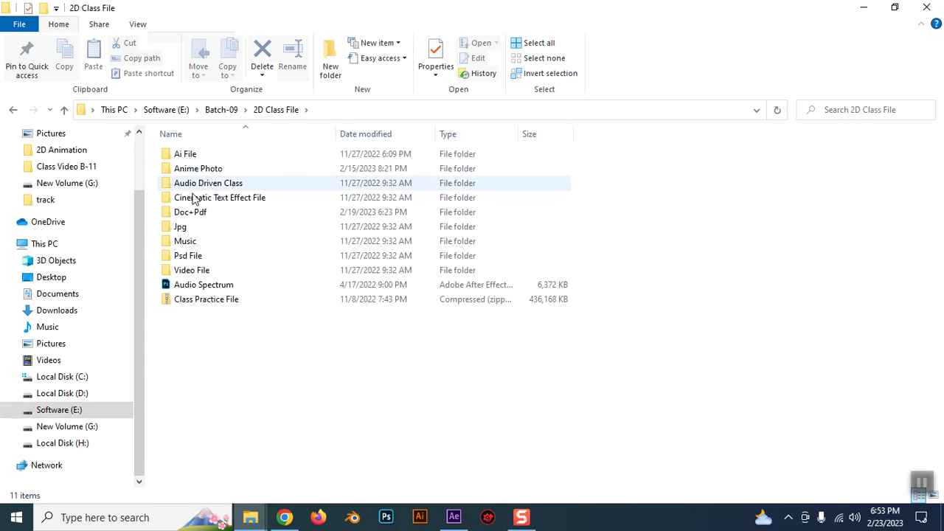
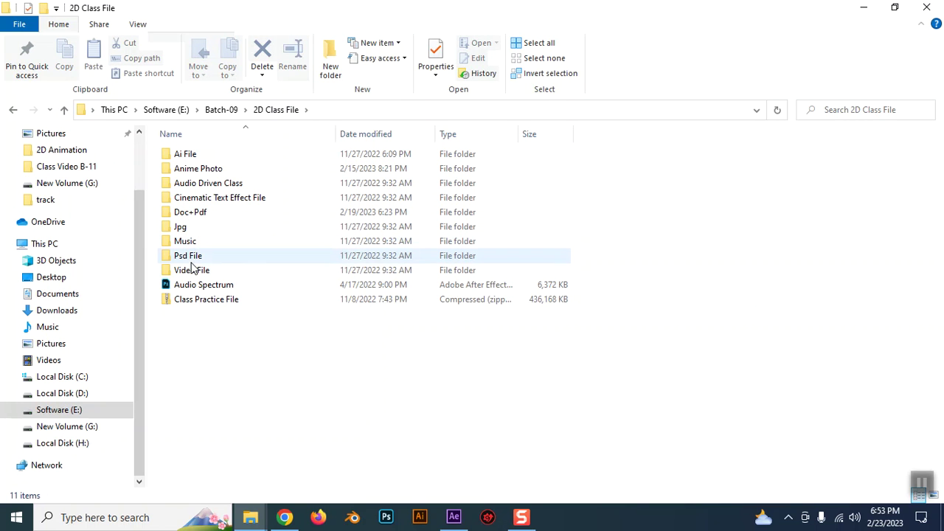
Step: Browse into Jpg > After Effect Project Image > Train Animation Assets in File Explorer
{"action": "double_click", "coordinate": [181, 227]}
{"action": "double_click", "coordinate": [207, 156]}
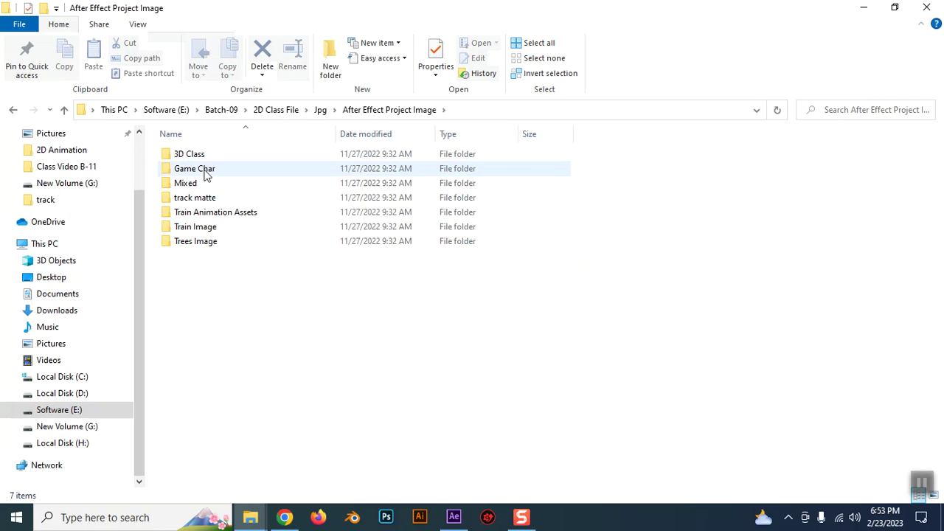
{"action": "double_click", "coordinate": [216, 215]}
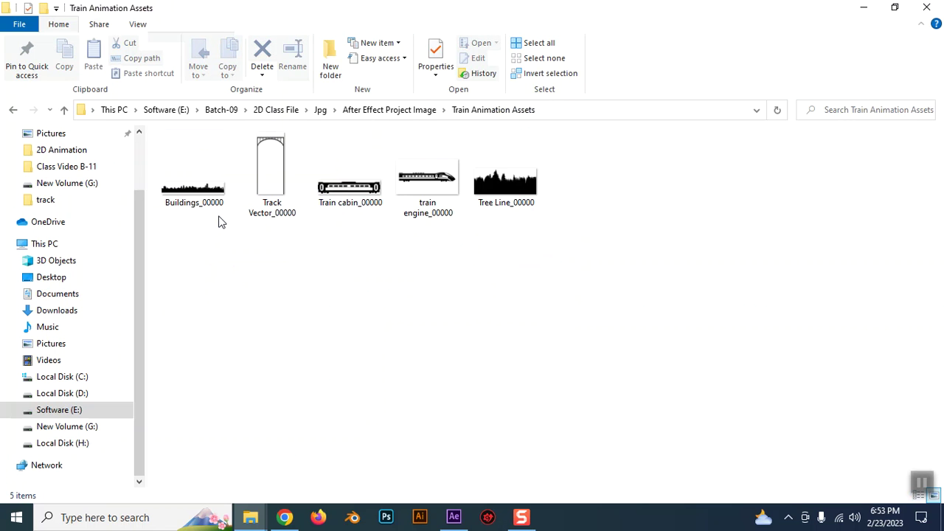
Step: Go back up to the 2D Class File folder and return to After Effects
{"action": "left_click", "coordinate": [62, 110]}
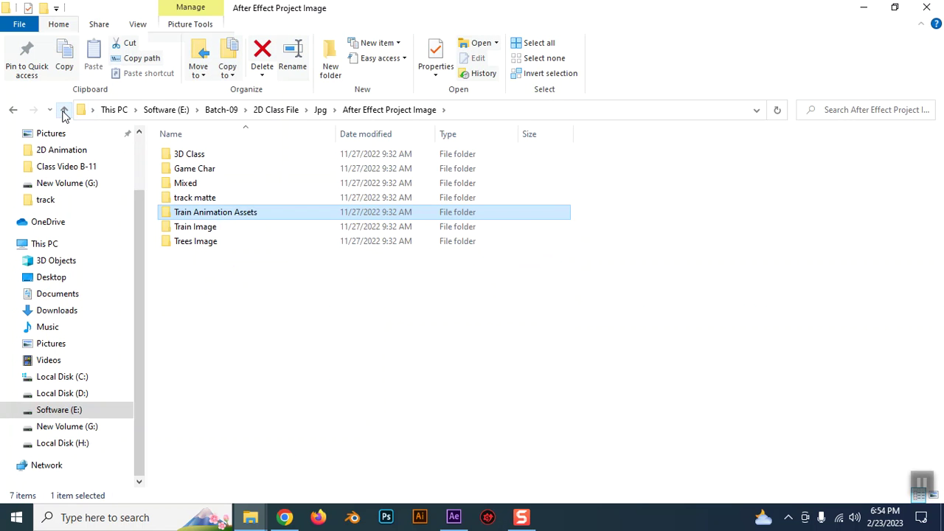
{"action": "left_click", "coordinate": [64, 111]}
{"action": "left_click", "coordinate": [63, 111]}
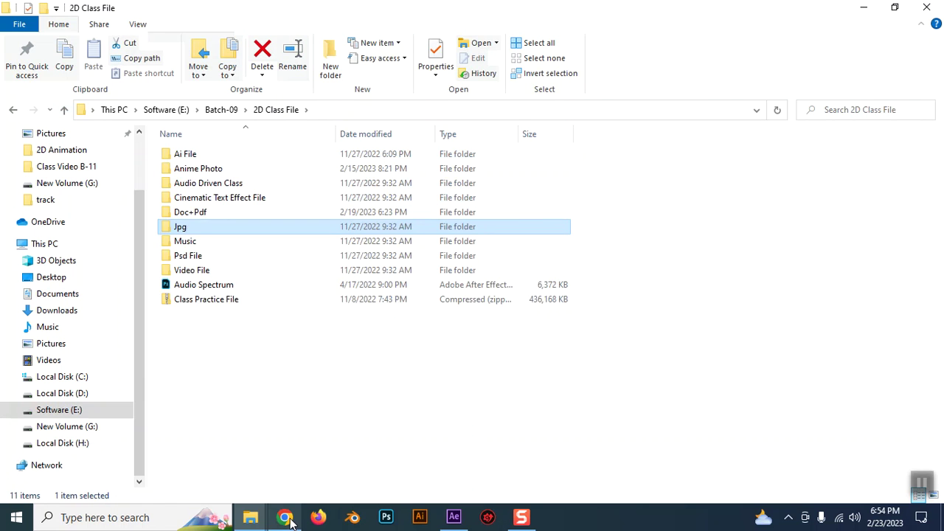
{"action": "left_click", "coordinate": [286, 518]}
{"action": "left_click", "coordinate": [454, 517]}
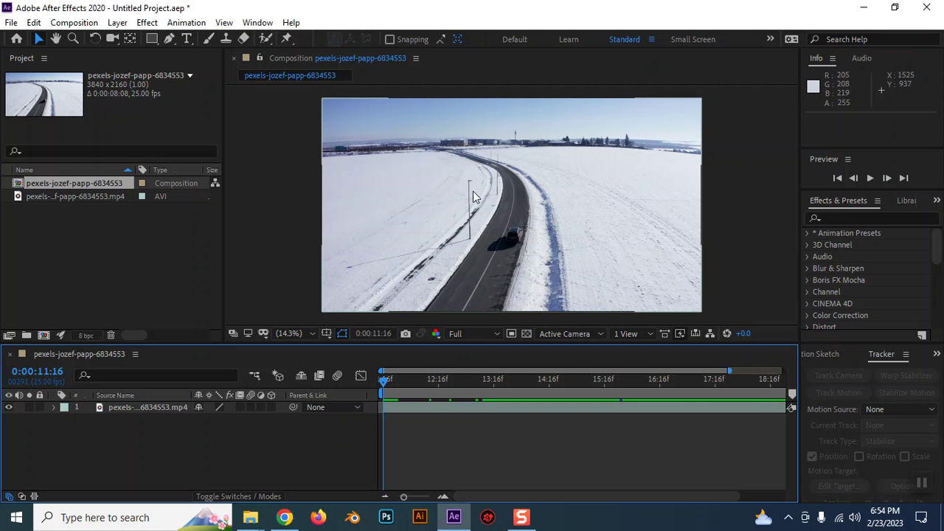
Step: Enlarge the composition viewer and fit the whole snowy road footage frame in it
{"action": "scroll", "coordinate": [564, 213], "scroll_direction": "up", "scroll_amount": 1}
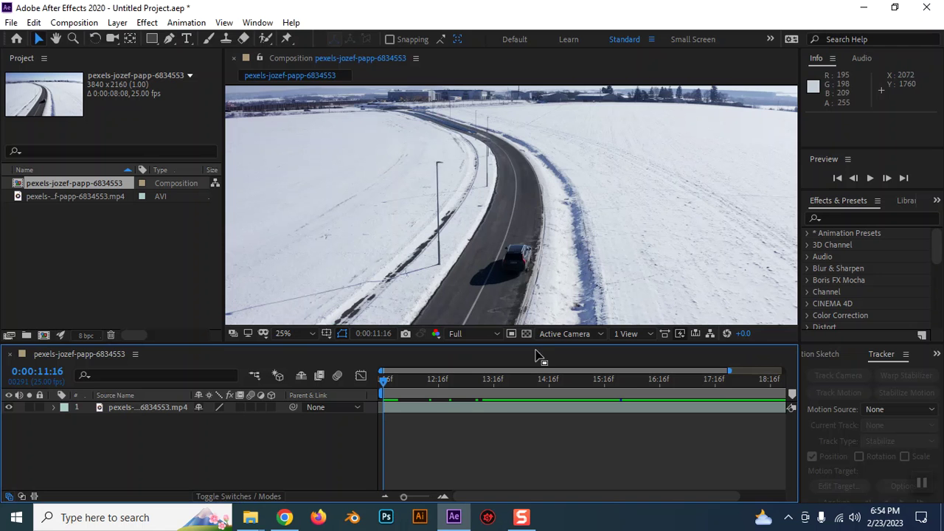
{"action": "left_click_drag", "start_coordinate": [529, 346], "coordinate": [529, 408]}
{"action": "scroll", "coordinate": [523, 370], "scroll_direction": "down", "scroll_amount": 1}
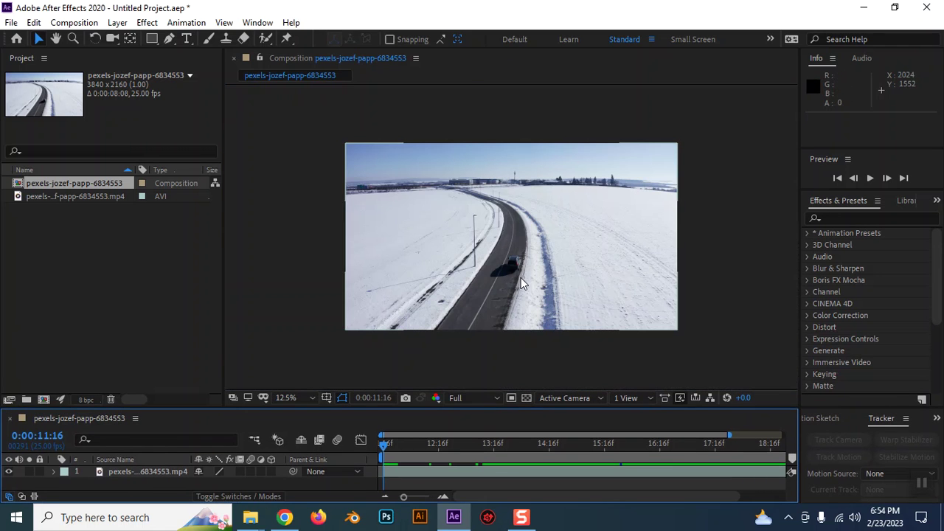
{"action": "left_click", "coordinate": [726, 281]}
{"action": "left_click_drag", "start_coordinate": [431, 409], "coordinate": [432, 353]}
{"action": "left_click", "coordinate": [284, 517]}
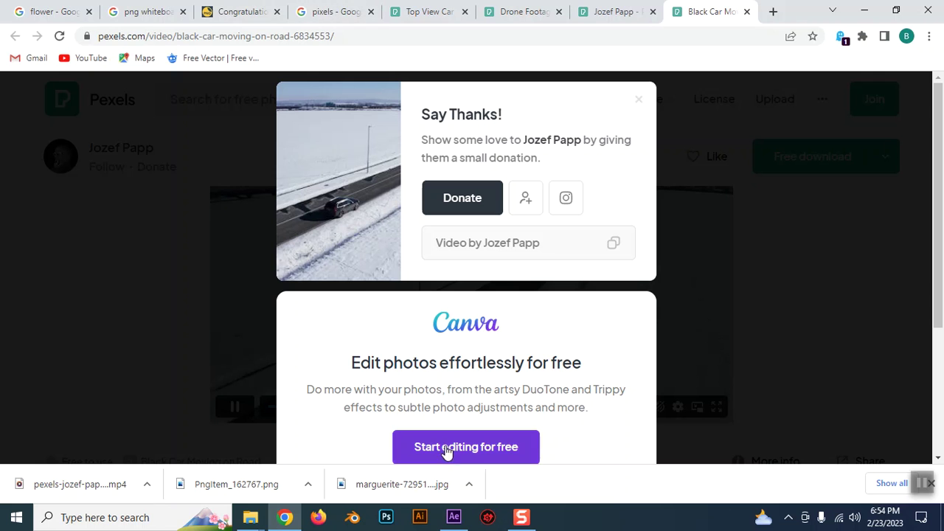
{"action": "left_click", "coordinate": [453, 517]}
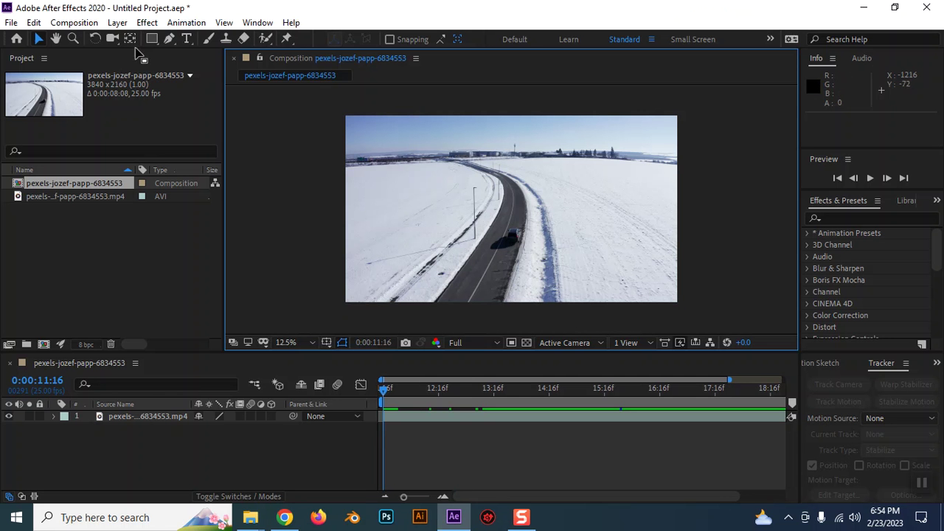
Step: Draw a small red rectangle in the upper-right snowfield of the footage
{"action": "left_click", "coordinate": [151, 38]}
{"action": "key", "text": "period"}
{"action": "mouse_move", "coordinate": [587, 148]}
{"action": "left_mouse_down"}
{"action": "mouse_move", "coordinate": [616, 181]}
{"action": "mouse_move", "coordinate": [604, 163]}
{"action": "left_mouse_up"}
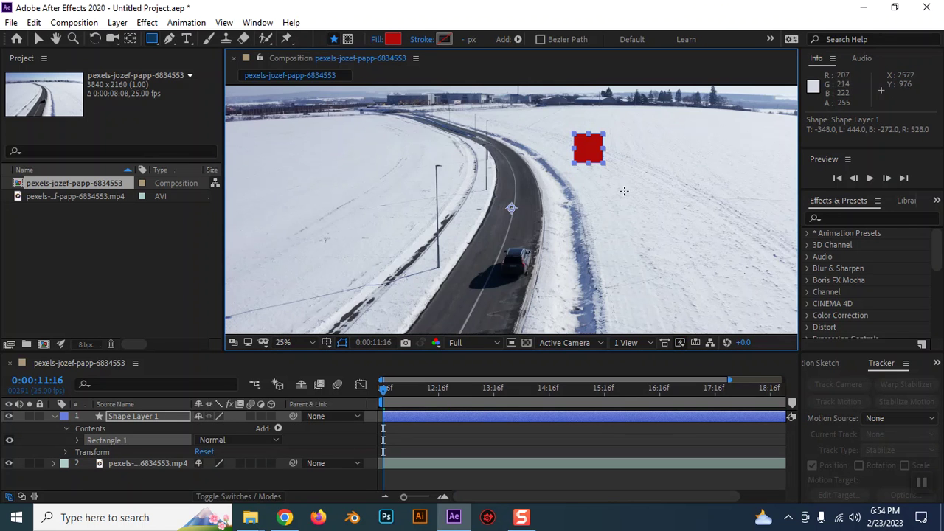
{"action": "left_click", "coordinate": [53, 418]}
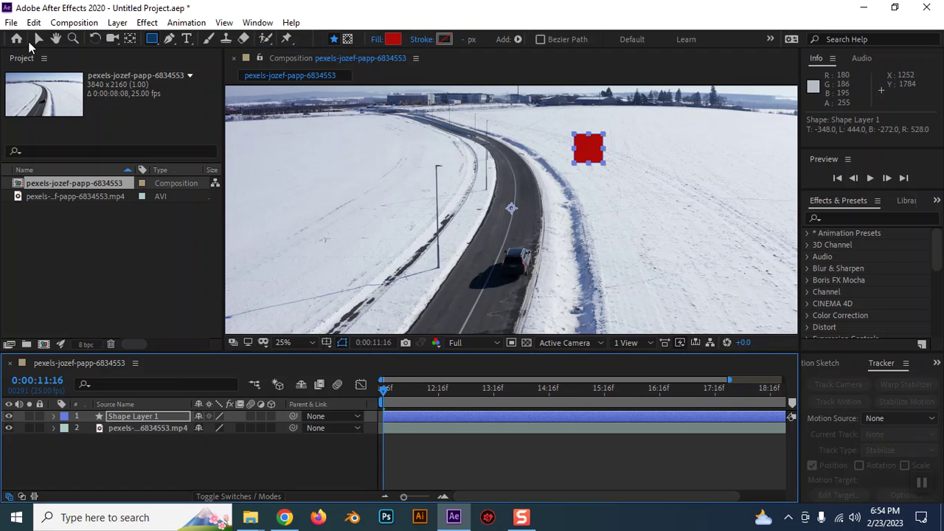
Step: Reselect Shape Layer 1 and centre its anchor point on the rectangle with Ctrl+Alt+Home
{"action": "left_click", "coordinate": [275, 457]}
{"action": "key", "text": "v"}
{"action": "left_click", "coordinate": [617, 189]}
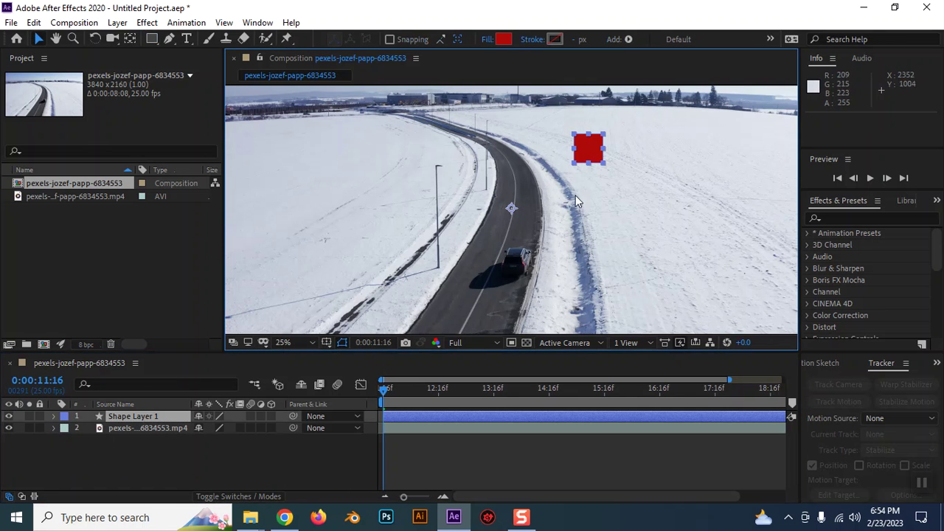
{"action": "key", "text": "ctrl+alt+Home"}
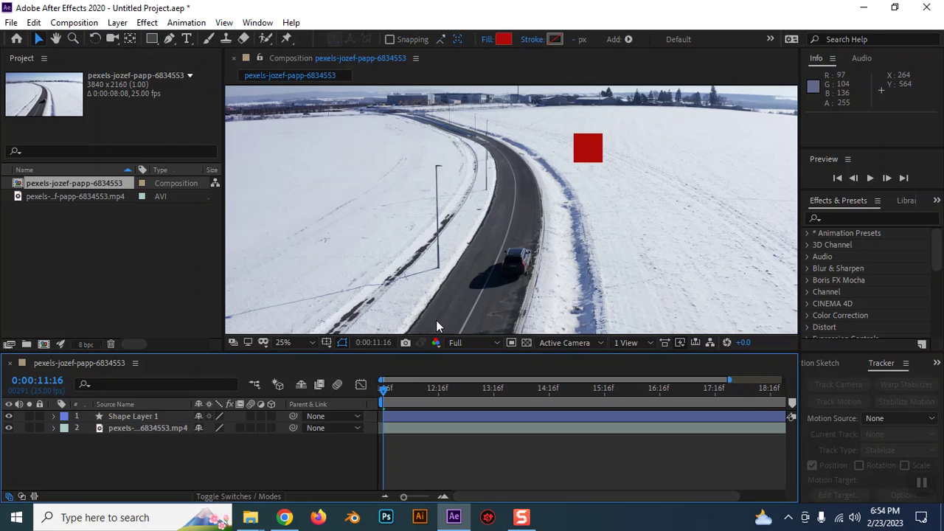
{"action": "left_click", "coordinate": [594, 149]}
{"action": "key", "text": "period"}
{"action": "key", "text": "comma"}
Step: Deselect the shape layer and switch back to the Pexels page in Chrome
{"action": "left_click", "coordinate": [484, 458]}
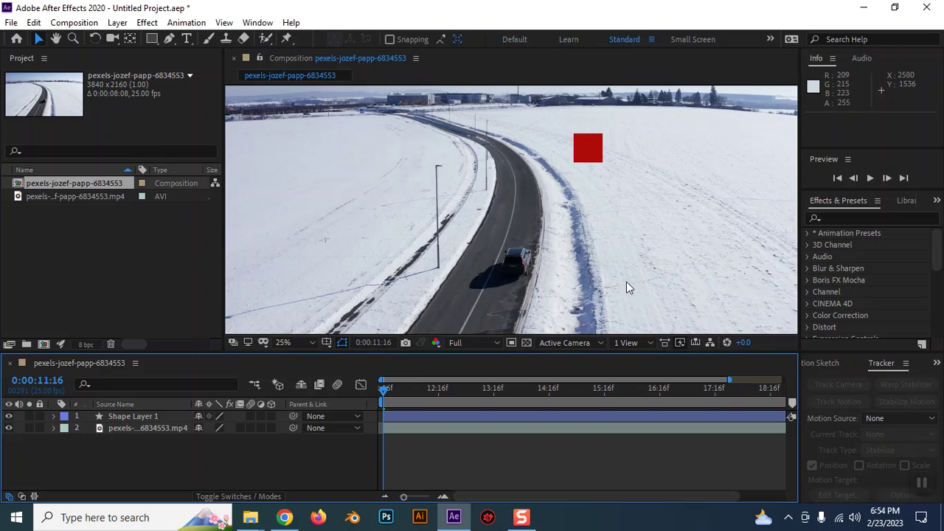
{"action": "scroll", "coordinate": [605, 213], "scroll_direction": "right", "scroll_amount": 2}
{"action": "scroll", "coordinate": [541, 214], "scroll_direction": "right", "scroll_amount": 2}
{"action": "left_click", "coordinate": [284, 517]}
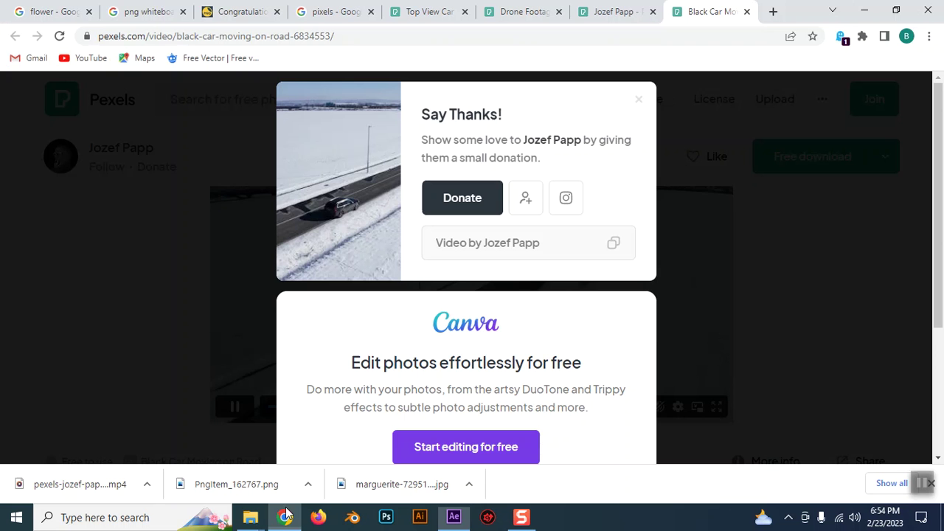
Step: Search Google Images for 'passport photo png' in the existing search tab
{"action": "left_click", "coordinate": [145, 12]}
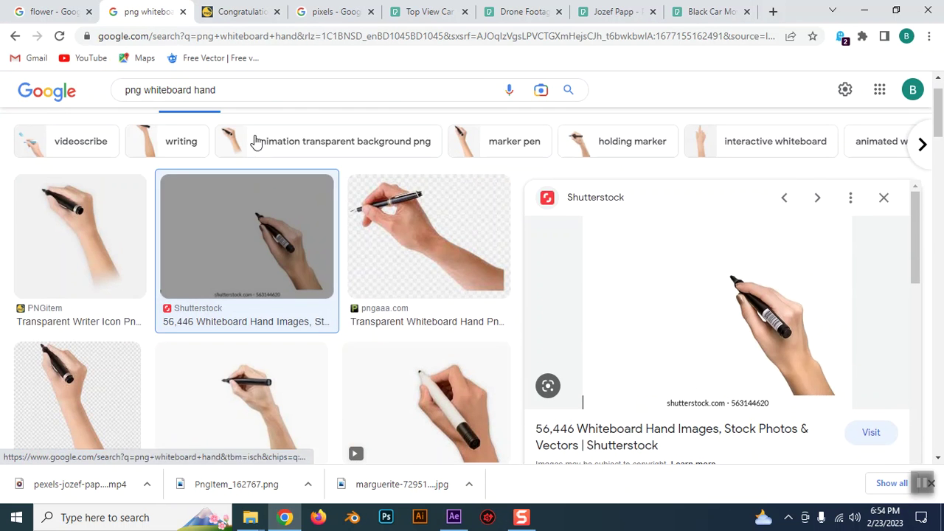
{"action": "left_click", "coordinate": [132, 90]}
{"action": "type", "text": "pass"}
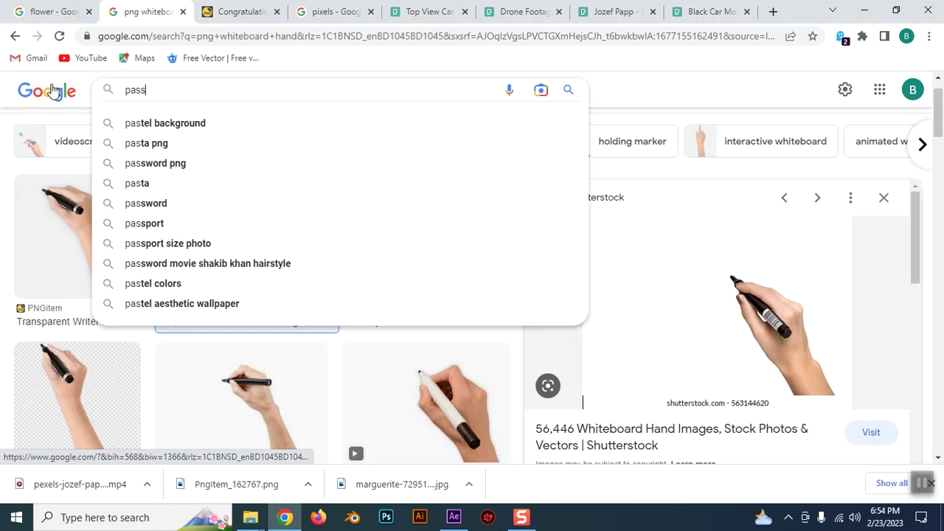
{"action": "type", "text": "port"}
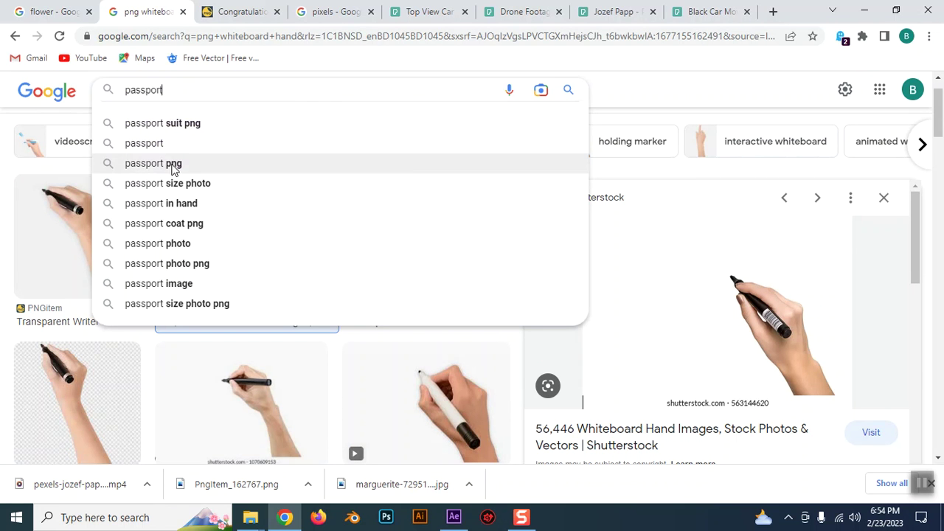
{"action": "left_click", "coordinate": [171, 164]}
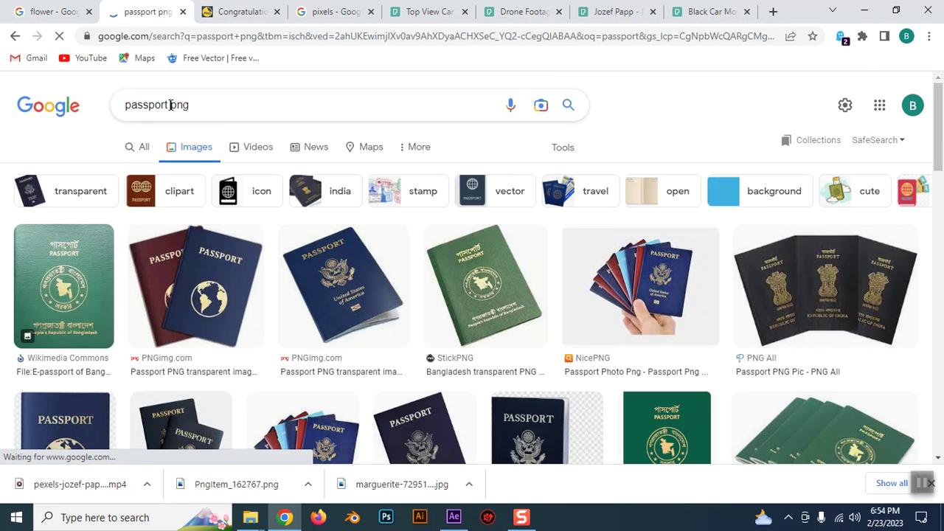
{"action": "left_click", "coordinate": [170, 104]}
{"action": "type", "text": "photo"}
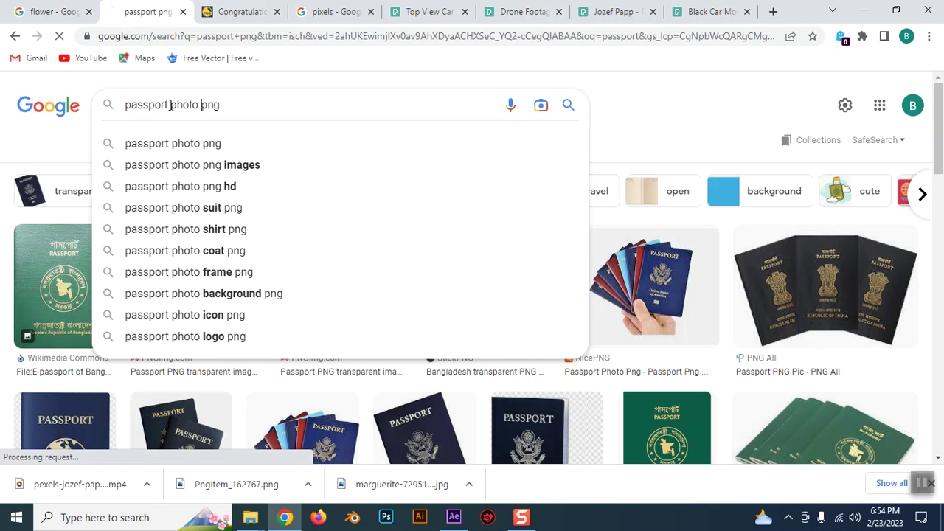
{"action": "key", "text": "Return"}
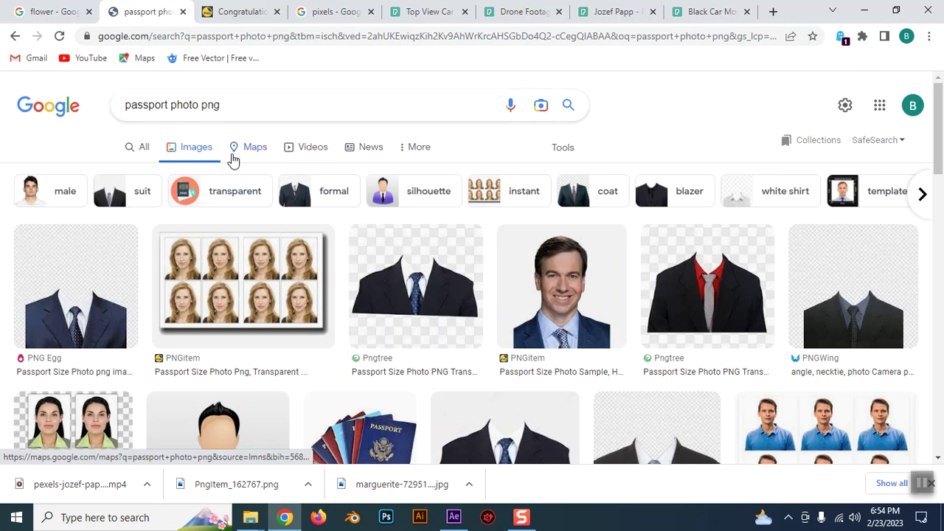
Step: Scroll through the image results and preview a visa passport picture
{"action": "scroll", "coordinate": [341, 298], "scroll_direction": "down", "scroll_amount": 2}
{"action": "scroll", "coordinate": [341, 302], "scroll_direction": "down", "scroll_amount": 1}
{"action": "scroll", "coordinate": [343, 302], "scroll_direction": "down", "scroll_amount": 3}
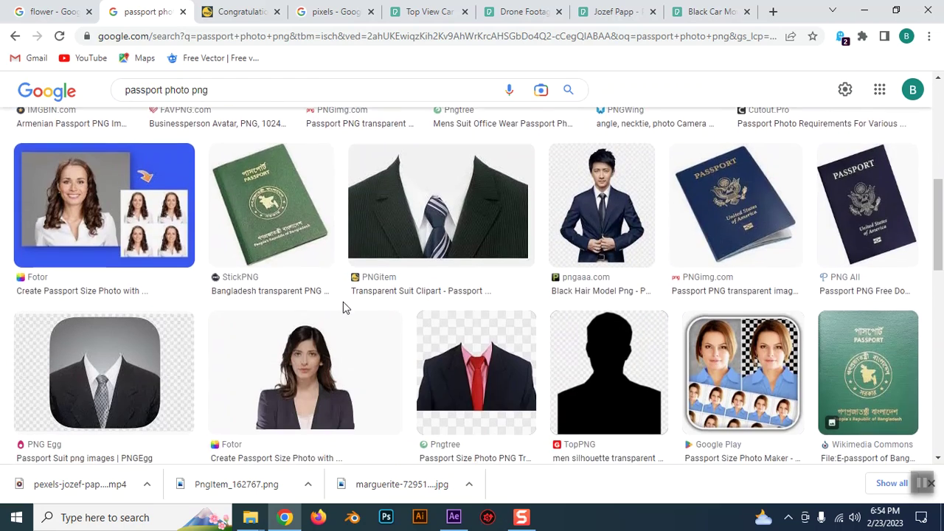
{"action": "scroll", "coordinate": [343, 302], "scroll_direction": "down", "scroll_amount": 2}
{"action": "scroll", "coordinate": [345, 310], "scroll_direction": "down", "scroll_amount": 1}
{"action": "scroll", "coordinate": [345, 310], "scroll_direction": "down", "scroll_amount": 1}
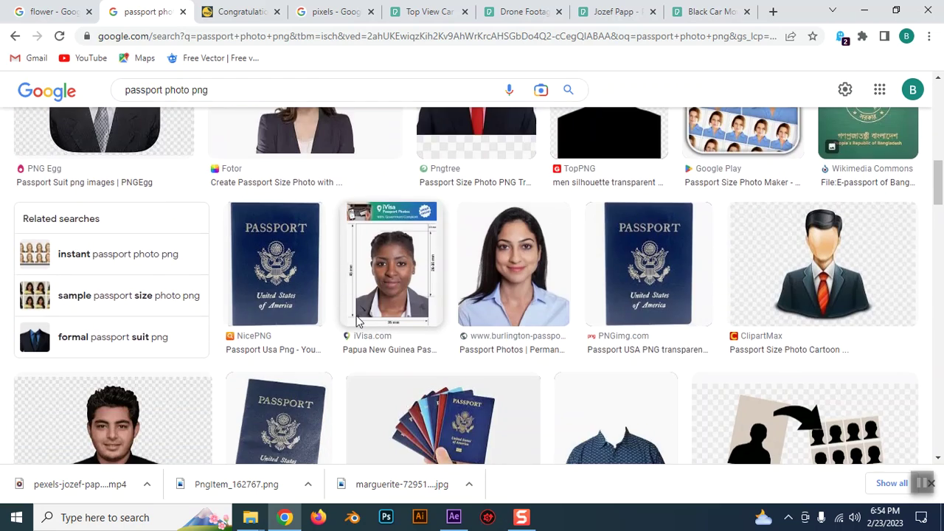
{"action": "scroll", "coordinate": [358, 322], "scroll_direction": "up", "scroll_amount": 3}
{"action": "scroll", "coordinate": [611, 368], "scroll_direction": "down", "scroll_amount": 5}
{"action": "scroll", "coordinate": [611, 367], "scroll_direction": "down", "scroll_amount": 4}
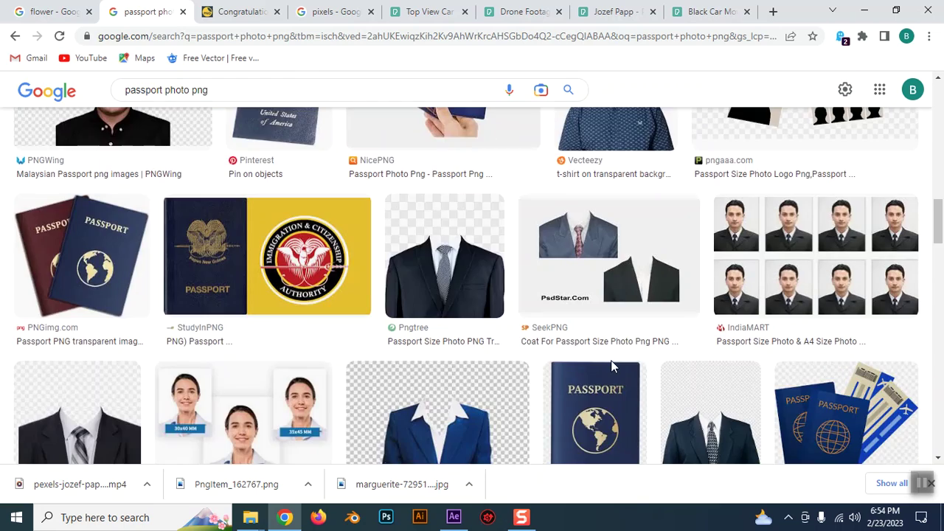
{"action": "scroll", "coordinate": [611, 365], "scroll_direction": "down", "scroll_amount": 1}
{"action": "scroll", "coordinate": [611, 365], "scroll_direction": "down", "scroll_amount": 3}
{"action": "scroll", "coordinate": [641, 365], "scroll_direction": "down", "scroll_amount": 2}
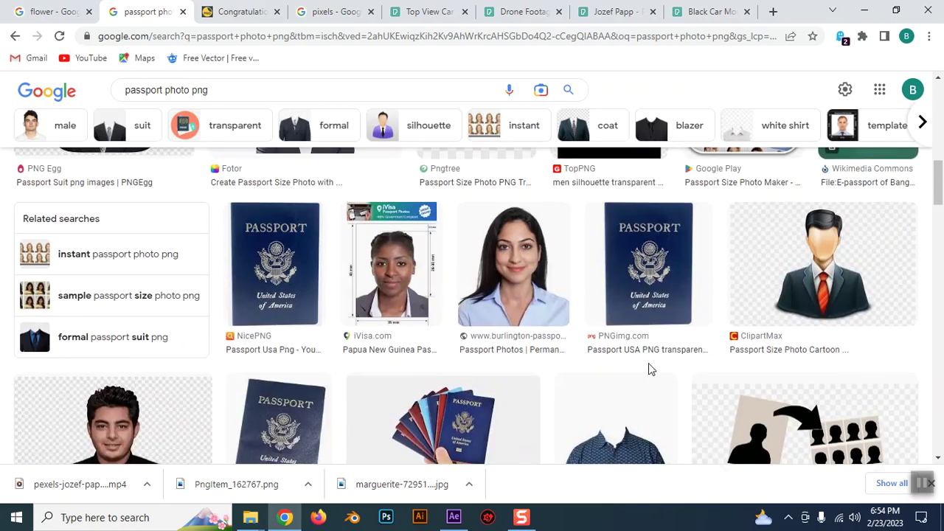
{"action": "scroll", "coordinate": [648, 370], "scroll_direction": "down", "scroll_amount": 2}
{"action": "scroll", "coordinate": [632, 385], "scroll_direction": "down", "scroll_amount": 1}
{"action": "scroll", "coordinate": [737, 295], "scroll_direction": "down", "scroll_amount": 3}
{"action": "left_click", "coordinate": [847, 228]}
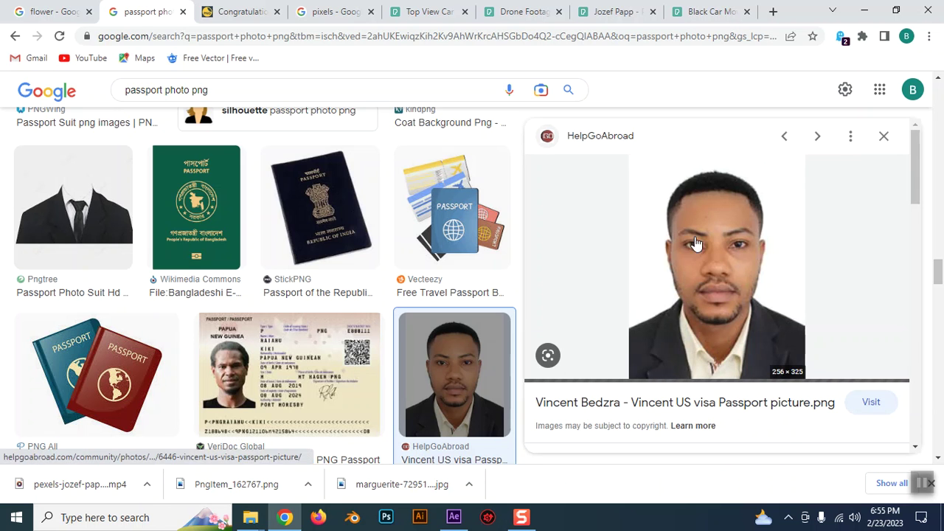
Step: Abandon saving the preview and open the image's source page in a new tab
{"action": "right_click", "coordinate": [711, 220]}
{"action": "left_click", "coordinate": [767, 368]}
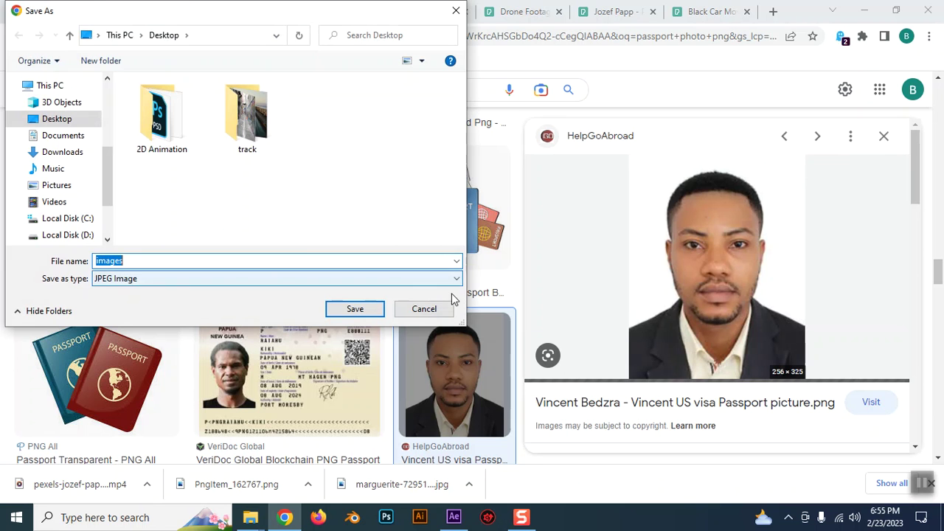
{"action": "left_click", "coordinate": [424, 308]}
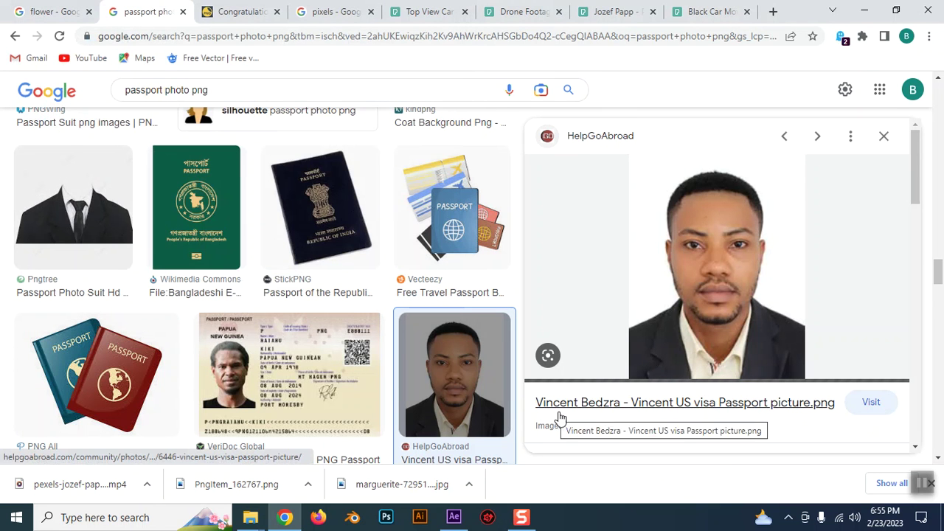
{"action": "left_click", "coordinate": [613, 411]}
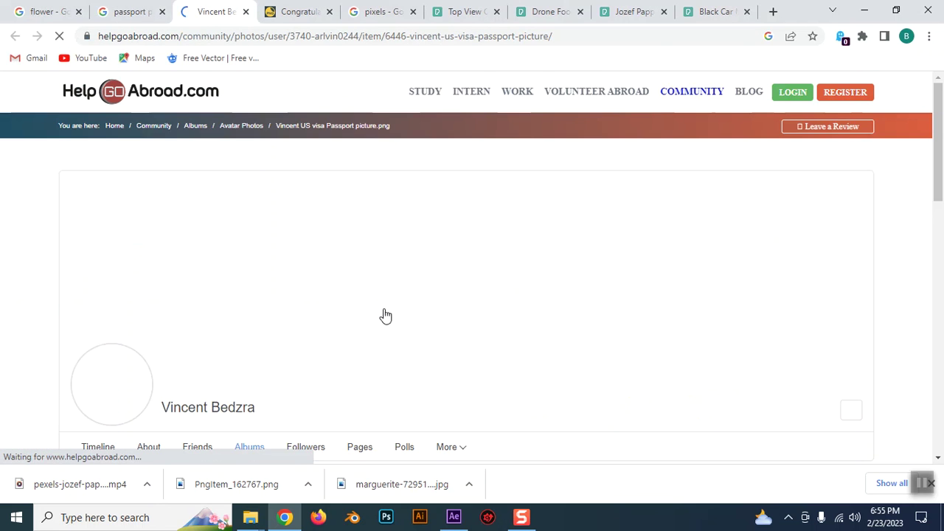
{"action": "scroll", "coordinate": [385, 316], "scroll_direction": "down", "scroll_amount": 2}
{"action": "scroll", "coordinate": [385, 315], "scroll_direction": "down", "scroll_amount": 4}
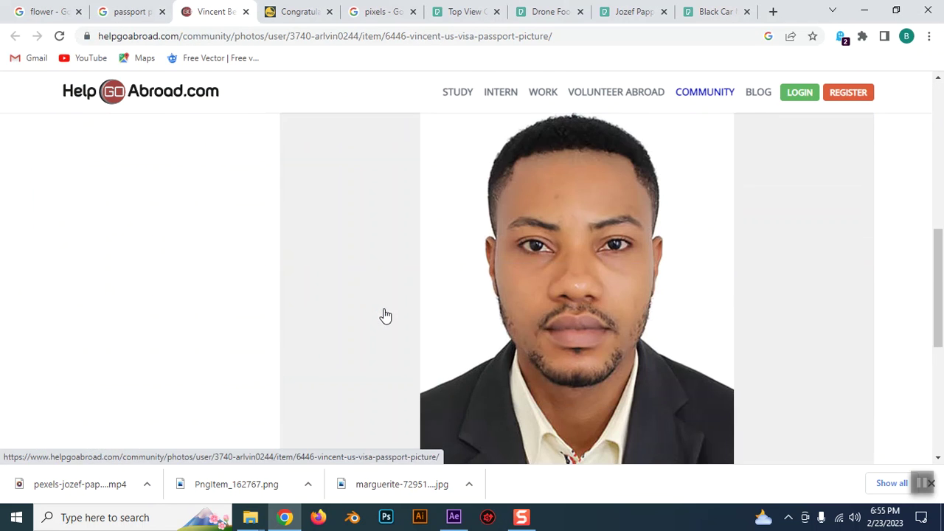
Step: Save the portrait photo from the profile page to the Desktop as a PNG
{"action": "right_click", "coordinate": [630, 251]}
{"action": "left_click", "coordinate": [668, 279]}
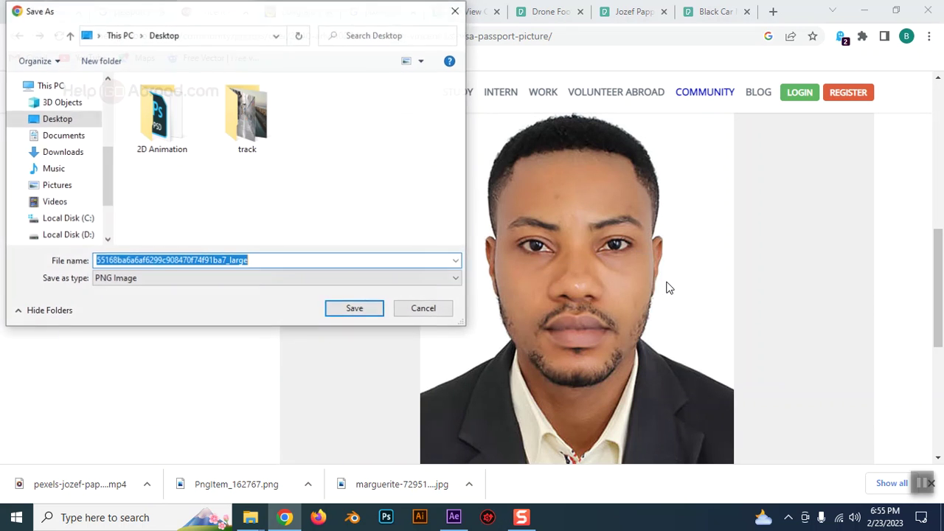
{"action": "left_click", "coordinate": [337, 310]}
{"action": "scroll", "coordinate": [311, 283], "scroll_direction": "up", "scroll_amount": 6}
{"action": "scroll", "coordinate": [311, 282], "scroll_direction": "down", "scroll_amount": 3}
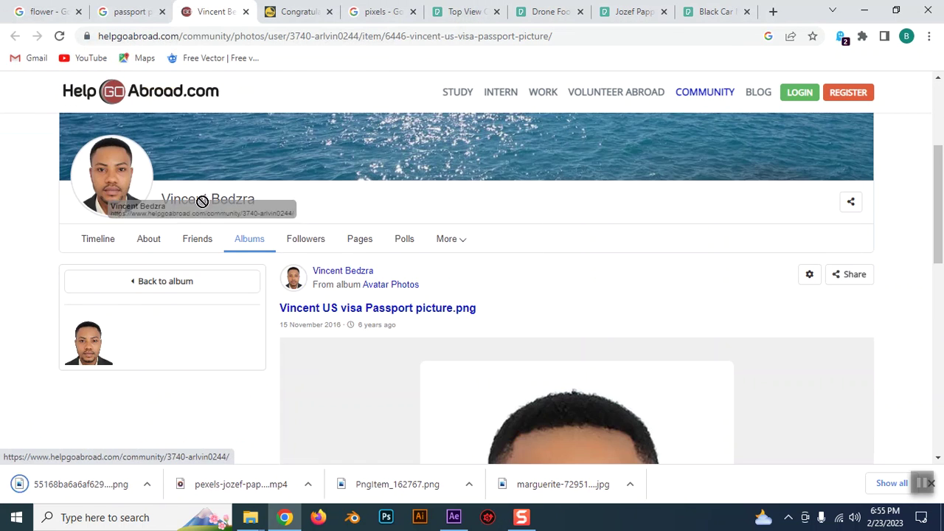
{"action": "left_click_drag", "start_coordinate": [301, 204], "coordinate": [189, 221]}
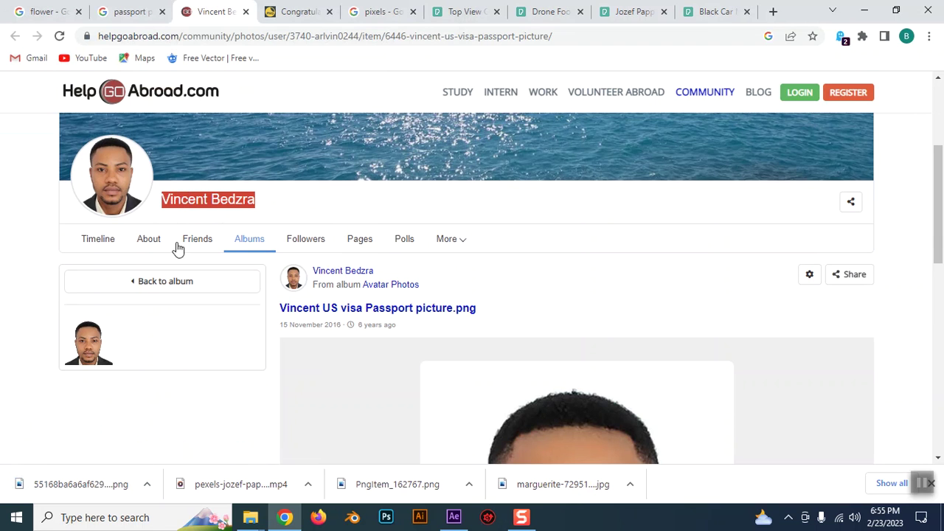
Step: Show the downloaded PNG in its folder and drag it into After Effects
{"action": "left_click", "coordinate": [146, 484]}
{"action": "left_click", "coordinate": [187, 436]}
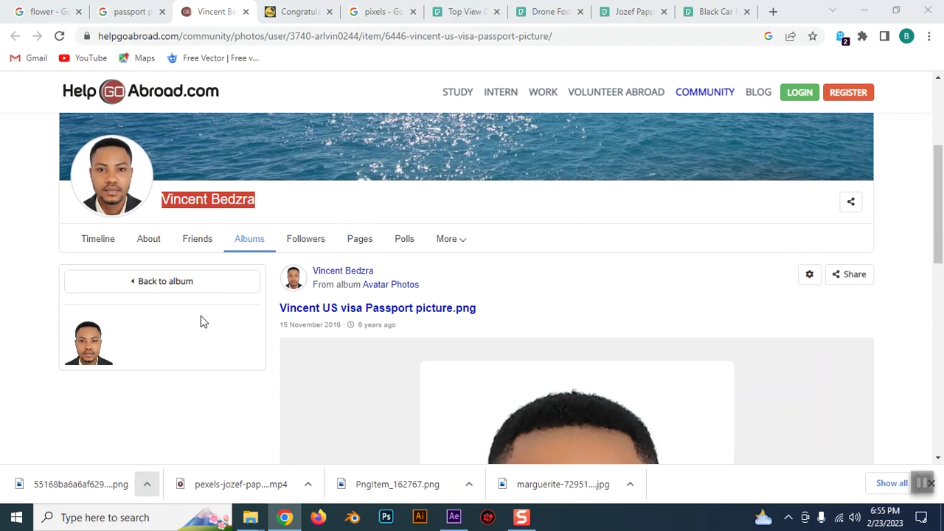
{"action": "mouse_move", "coordinate": [214, 183]}
{"action": "left_mouse_down"}
{"action": "mouse_move", "coordinate": [460, 525]}
{"action": "mouse_move", "coordinate": [84, 226]}
{"action": "left_mouse_up"}
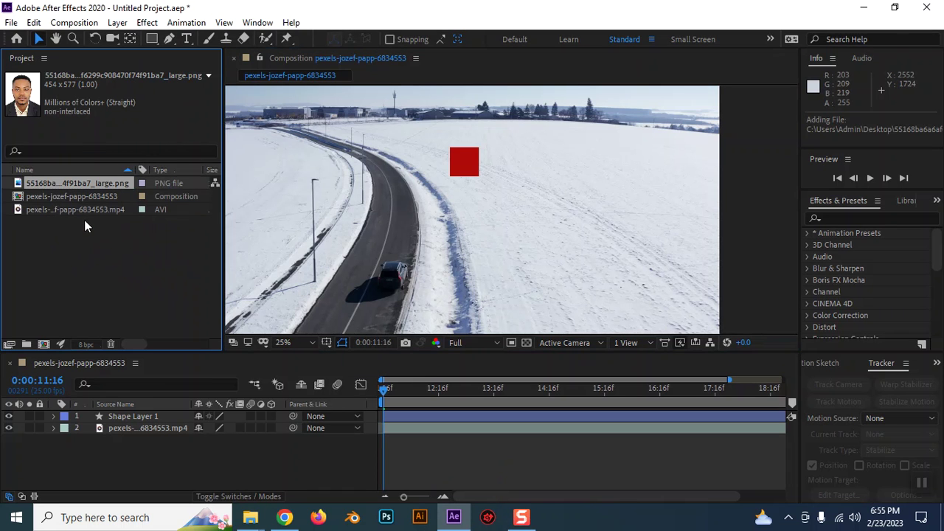
Step: Add the portrait PNG to the composition timeline and move it to the centre
{"action": "left_click_drag", "start_coordinate": [64, 188], "coordinate": [140, 412]}
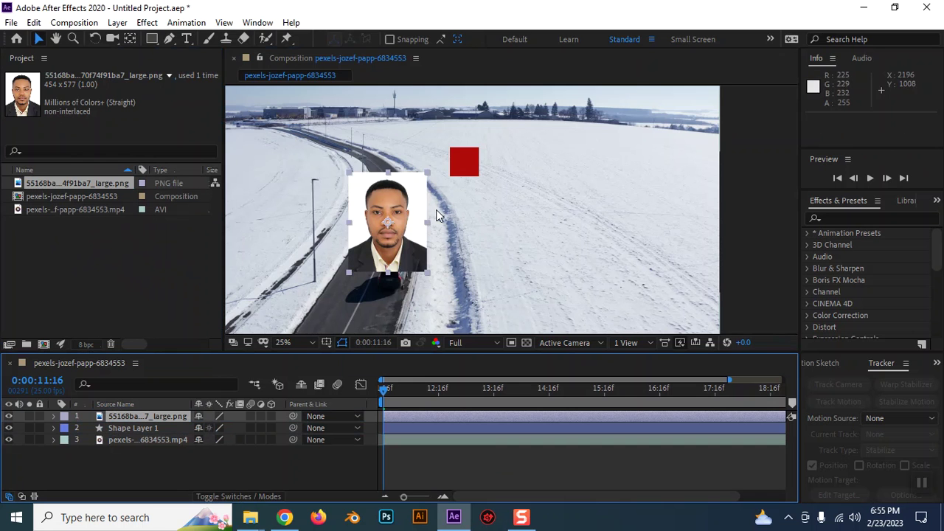
{"action": "scroll", "coordinate": [431, 210], "scroll_direction": "up", "scroll_amount": 2}
{"action": "left_click_drag", "start_coordinate": [531, 173], "coordinate": [595, 260]}
{"action": "key", "text": "v"}
{"action": "left_click_drag", "start_coordinate": [330, 271], "coordinate": [492, 155]}
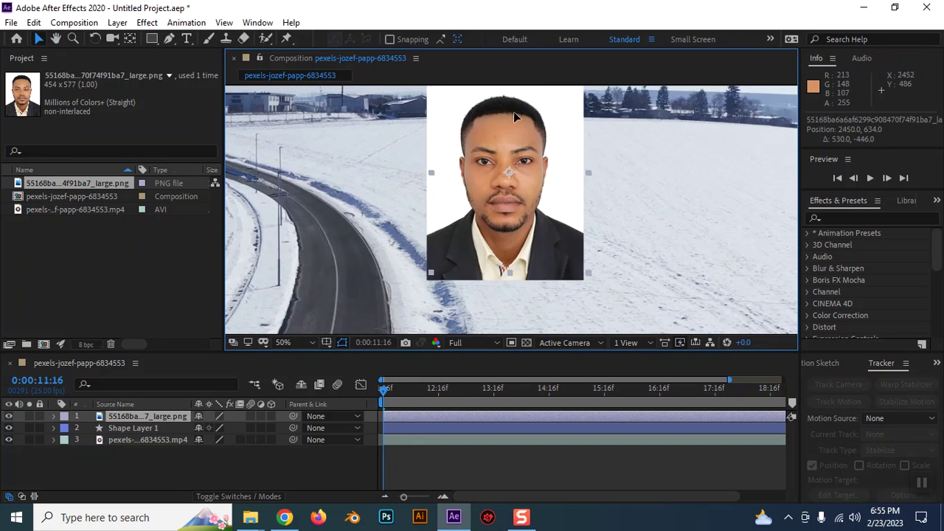
Step: Scale the portrait down to about 32, 25% and position it over the red square
{"action": "key", "text": "s"}
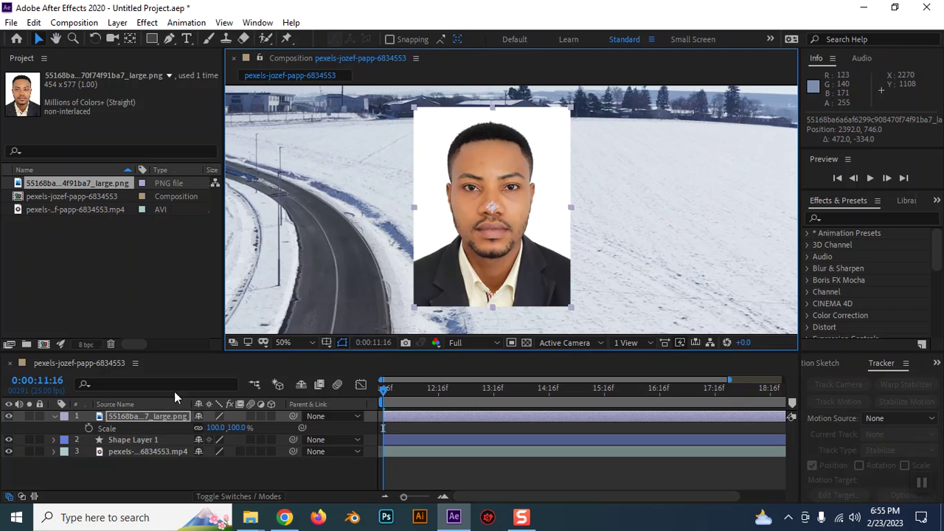
{"action": "left_click_drag", "start_coordinate": [215, 428], "coordinate": [166, 427]}
{"action": "mouse_move", "coordinate": [499, 205]}
{"action": "left_mouse_down"}
{"action": "mouse_move", "coordinate": [491, 199]}
{"action": "mouse_move", "coordinate": [506, 199]}
{"action": "left_mouse_up"}
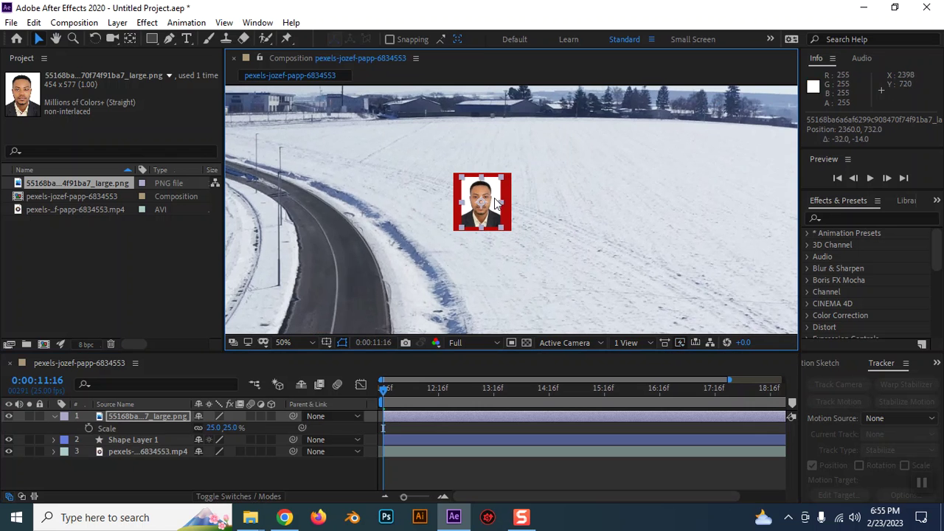
{"action": "left_click_drag", "start_coordinate": [497, 189], "coordinate": [499, 190]}
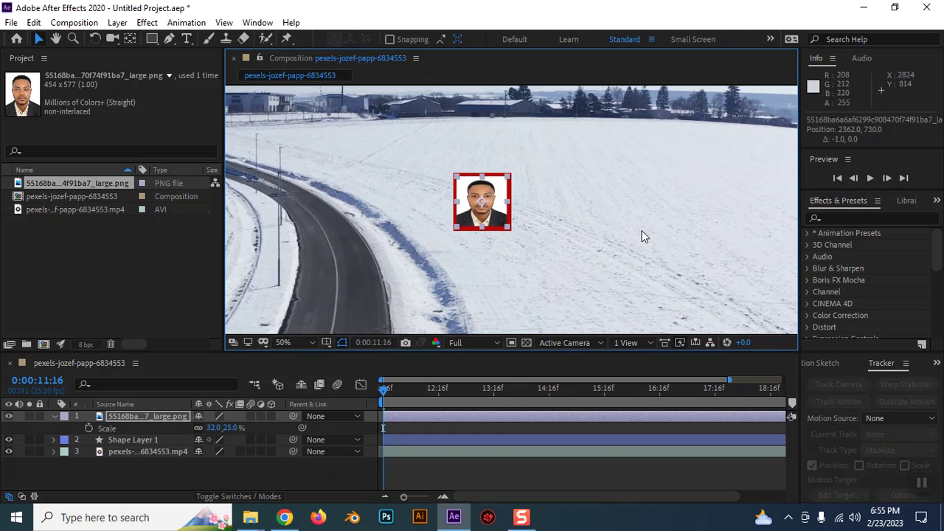
Step: Deselect the portrait and pan the view to centre on the framed photo
{"action": "scroll", "coordinate": [511, 208], "scroll_direction": "down", "scroll_amount": 2}
{"action": "left_click", "coordinate": [784, 168]}
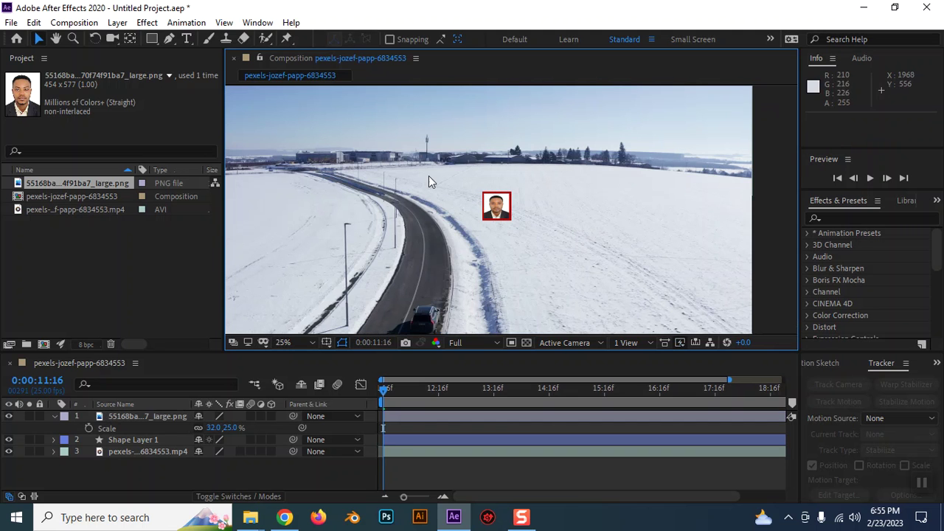
{"action": "scroll", "coordinate": [543, 209], "scroll_direction": "up", "scroll_amount": 2}
{"action": "left_click_drag", "start_coordinate": [621, 215], "coordinate": [520, 204]}
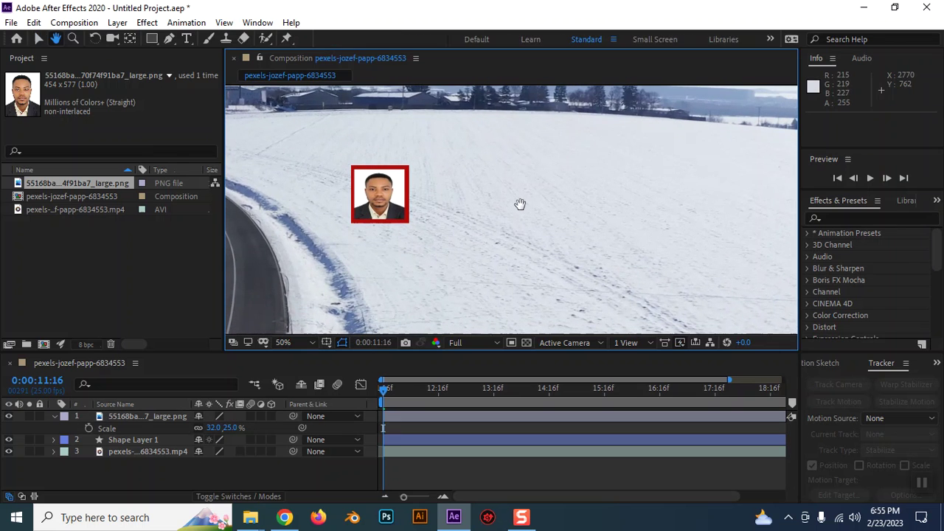
{"action": "left_click", "coordinate": [152, 38]}
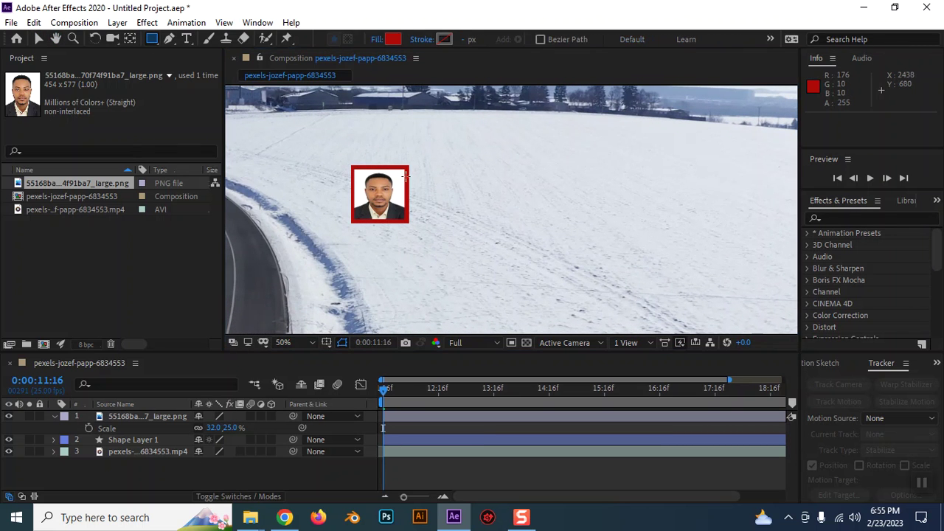
Step: Draw a long red bar extending right from the portrait and nudge it down slightly
{"action": "mouse_move", "coordinate": [407, 172]}
{"action": "left_mouse_down"}
{"action": "mouse_move", "coordinate": [589, 215]}
{"action": "mouse_move", "coordinate": [406, 213]}
{"action": "mouse_move", "coordinate": [594, 212]}
{"action": "left_mouse_up"}
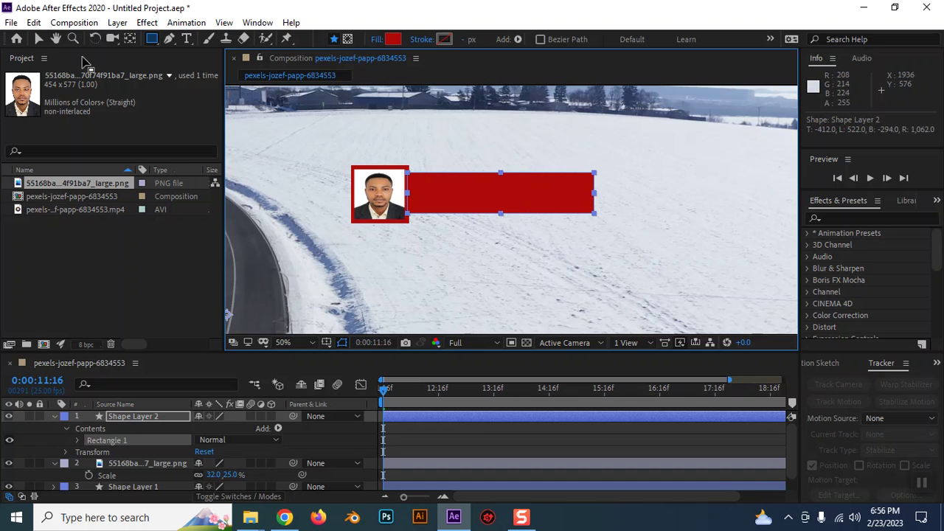
{"action": "left_click", "coordinate": [39, 35]}
{"action": "scroll", "coordinate": [540, 179], "scroll_direction": "down", "scroll_amount": 2}
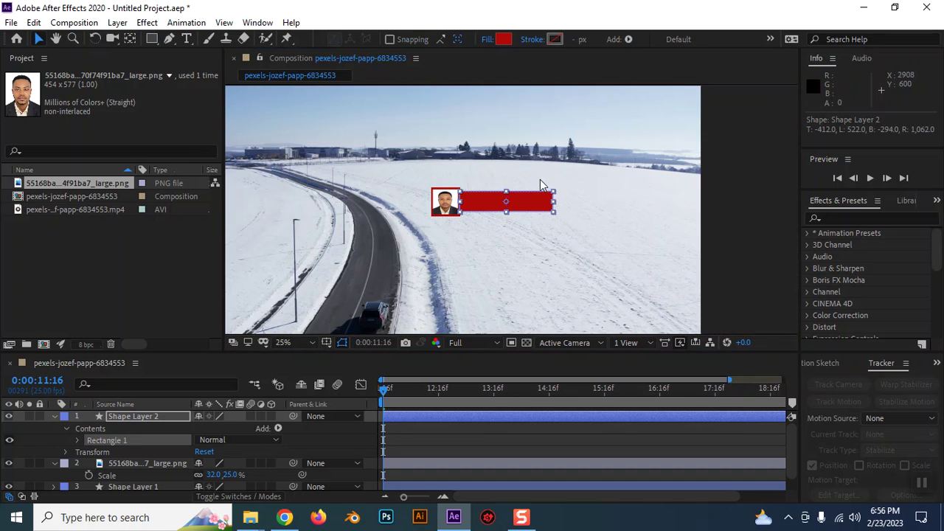
{"action": "scroll", "coordinate": [508, 207], "scroll_direction": "up", "scroll_amount": 4}
{"action": "left_click", "coordinate": [568, 191]}
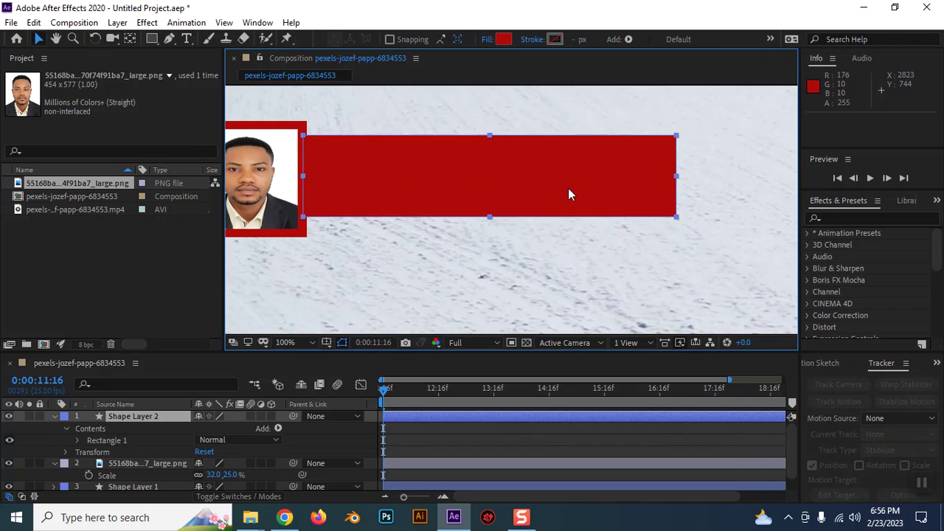
{"action": "key", "text": "Down"}
{"action": "key", "text": "Down"}
{"action": "key", "text": "Down"}
{"action": "key", "text": "Down"}
{"action": "key", "text": "Down"}
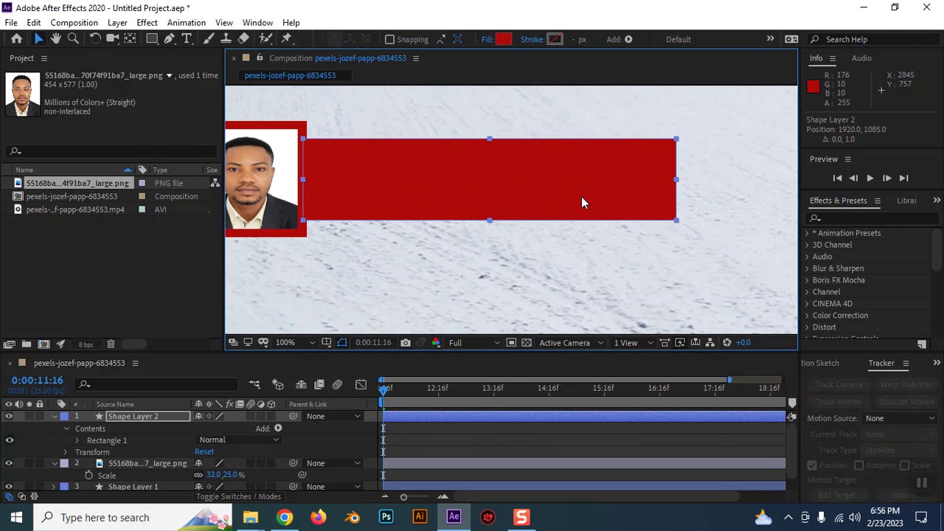
{"action": "scroll", "coordinate": [581, 196], "scroll_direction": "down", "scroll_amount": 2}
{"action": "scroll", "coordinate": [581, 196], "scroll_direction": "down", "scroll_amount": 2}
{"action": "left_click", "coordinate": [731, 203]}
{"action": "left_click", "coordinate": [536, 213]}
Step: Unlink the bar's Scale values and trial a horizontal stretch, then undo it
{"action": "left_click", "coordinate": [129, 39]}
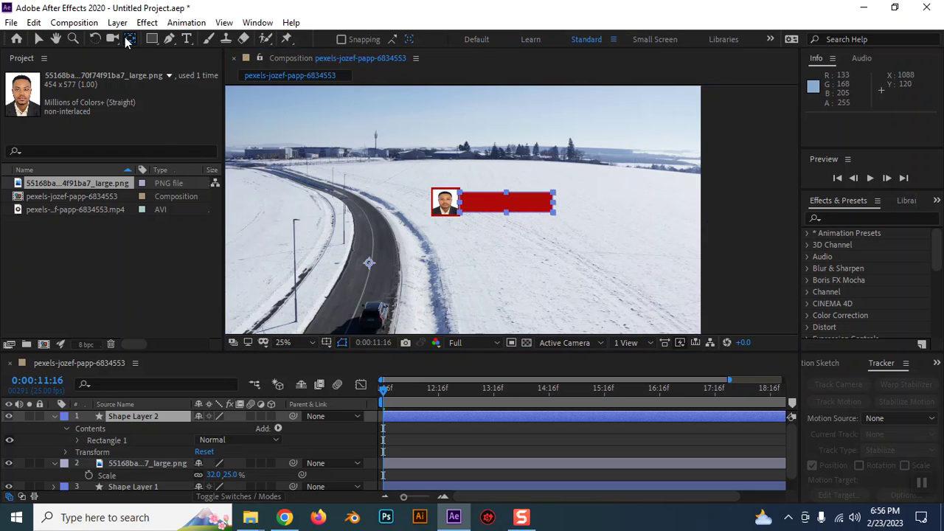
{"action": "left_click", "coordinate": [39, 39]}
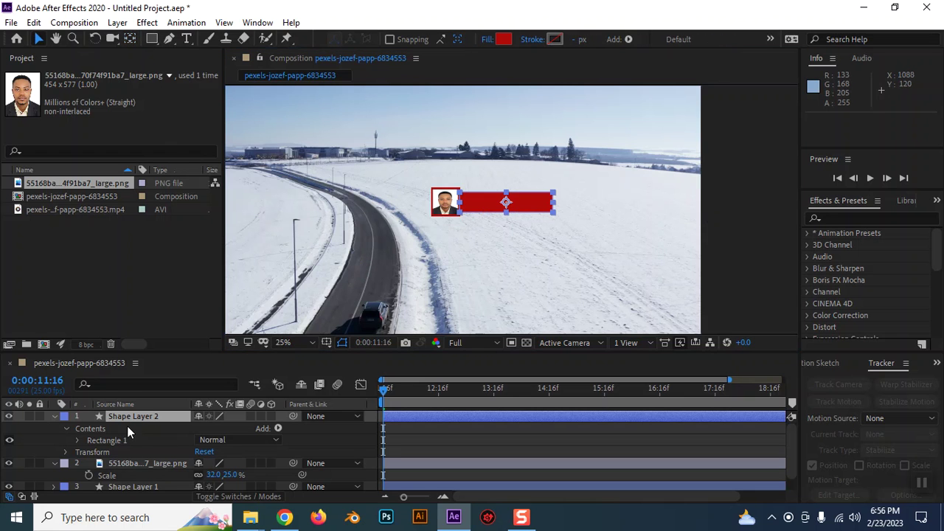
{"action": "key", "text": "s"}
{"action": "left_click", "coordinate": [198, 428]}
{"action": "left_click_drag", "start_coordinate": [214, 428], "coordinate": [224, 442]}
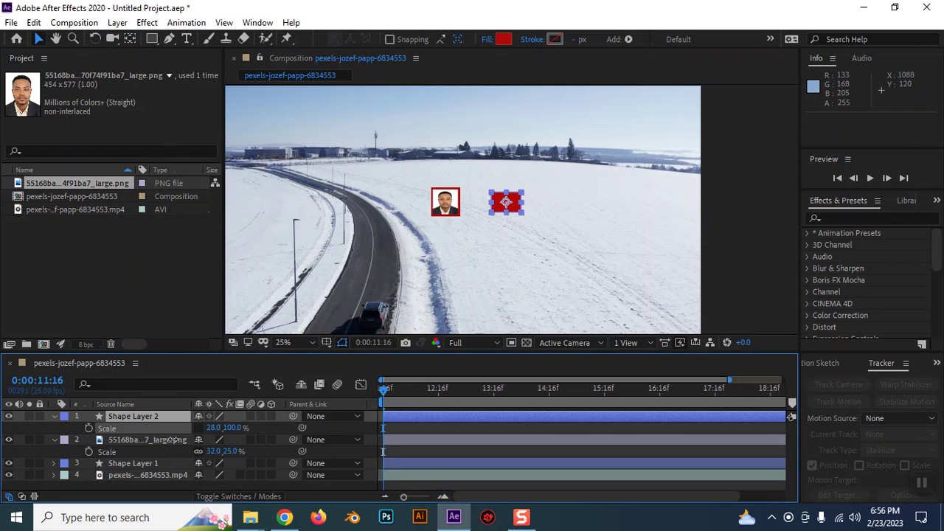
{"action": "key", "text": "ctrl+z"}
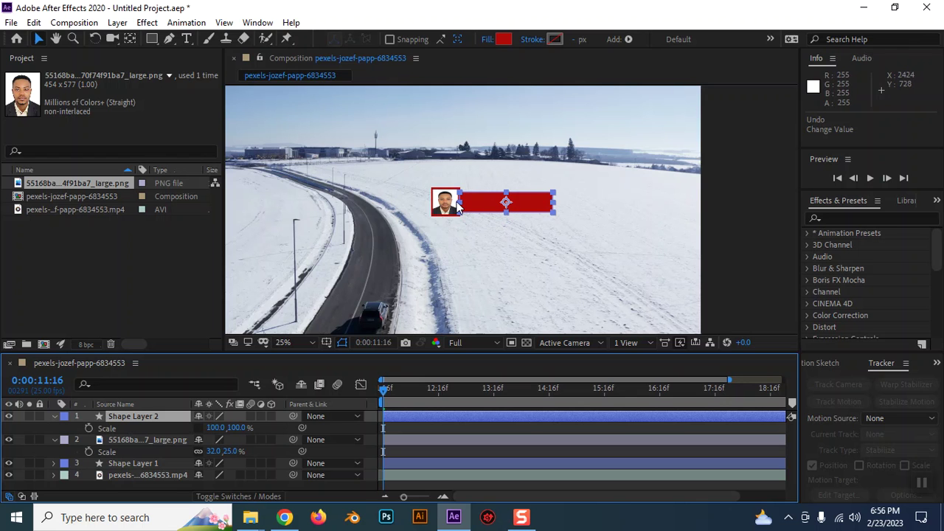
Step: Move the red bar's anchor point to its left edge and zoom in on the callout
{"action": "left_click", "coordinate": [129, 39]}
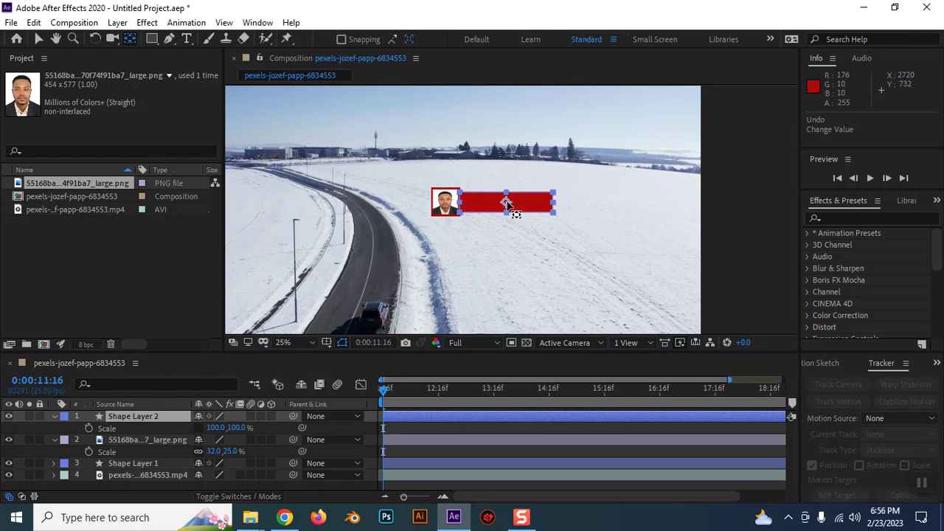
{"action": "left_click_drag", "start_coordinate": [506, 204], "coordinate": [458, 203]}
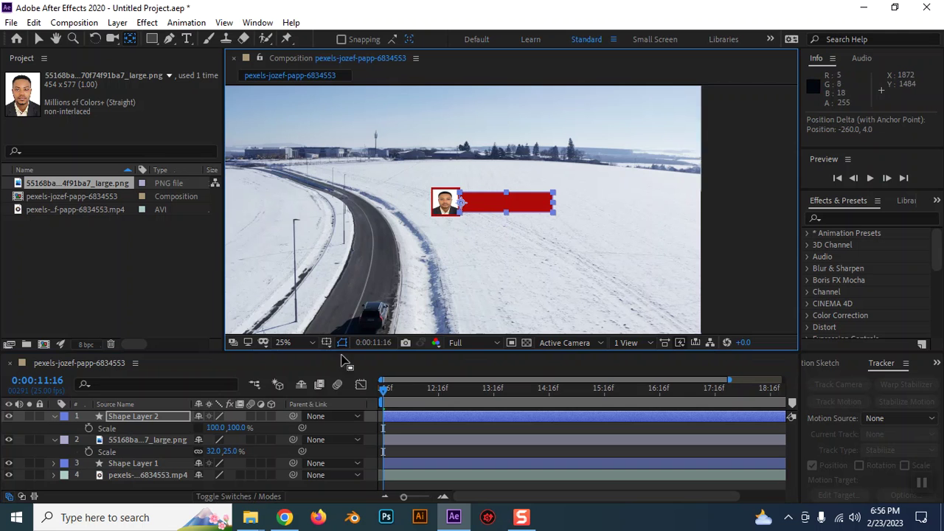
{"action": "mouse_move", "coordinate": [215, 428]}
{"action": "left_mouse_down"}
{"action": "mouse_move", "coordinate": [146, 433]}
{"action": "mouse_move", "coordinate": [254, 428]}
{"action": "left_mouse_up"}
{"action": "key", "text": "ctrl+z"}
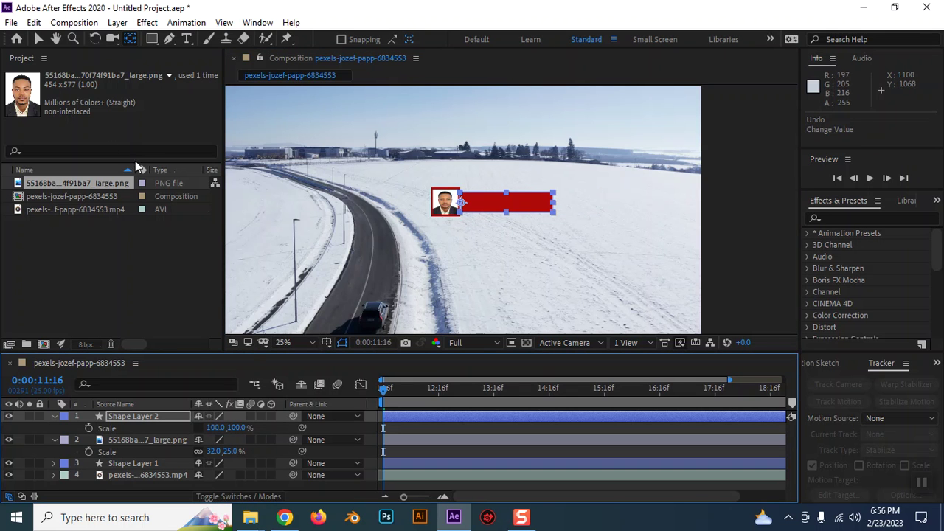
{"action": "left_click", "coordinate": [38, 38]}
{"action": "left_click", "coordinate": [710, 225]}
{"action": "key", "text": "period"}
{"action": "key", "text": "period"}
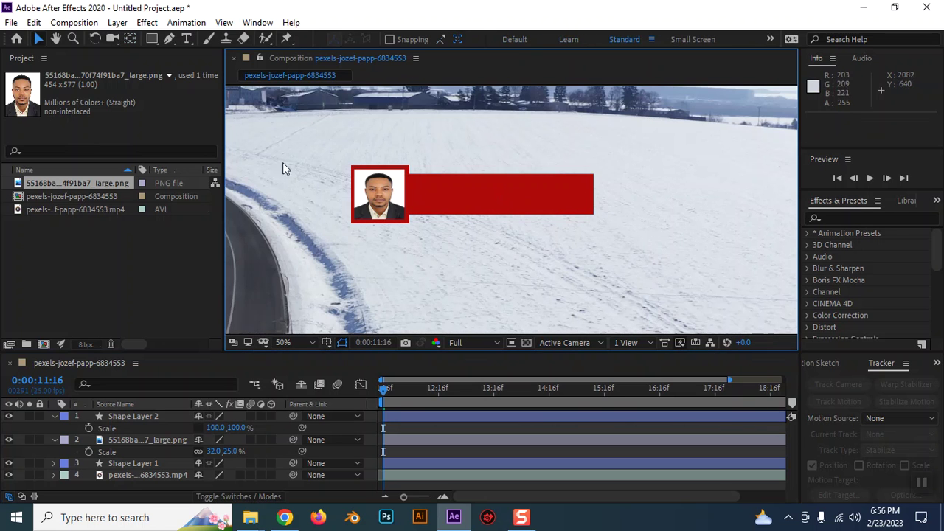
Step: Add the person's name as 83 px text on the red bar beside the photo
{"action": "left_click", "coordinate": [186, 38]}
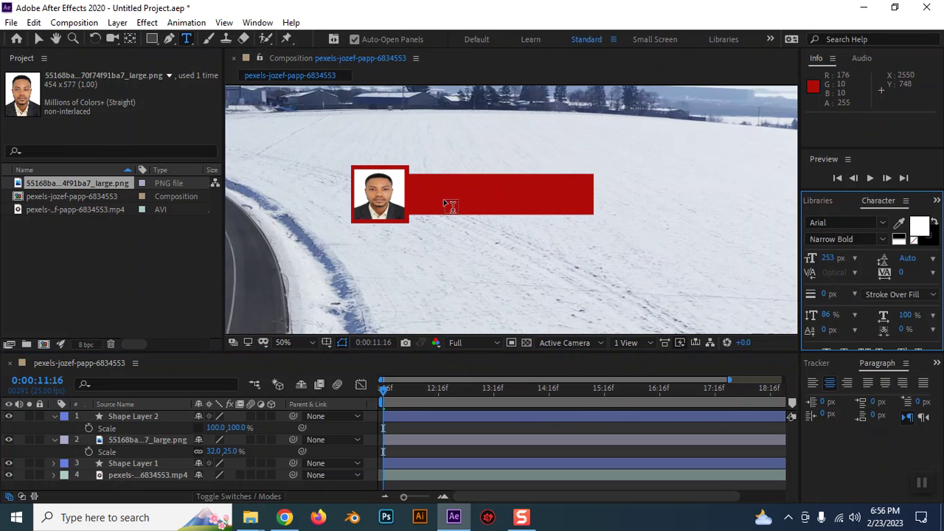
{"action": "left_click", "coordinate": [465, 195]}
{"action": "type", "text": "Vincent Bedzra"}
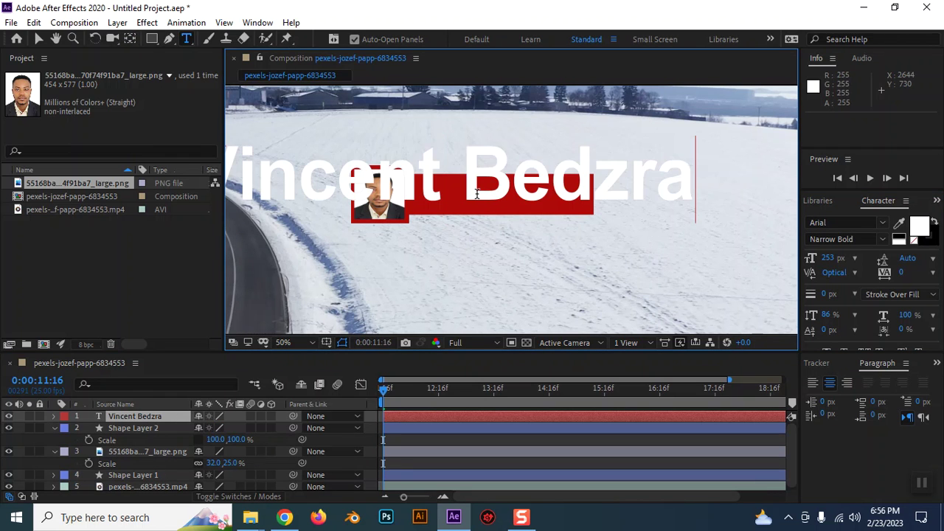
{"action": "double_click", "coordinate": [476, 192]}
{"action": "triple_click", "coordinate": [477, 193]}
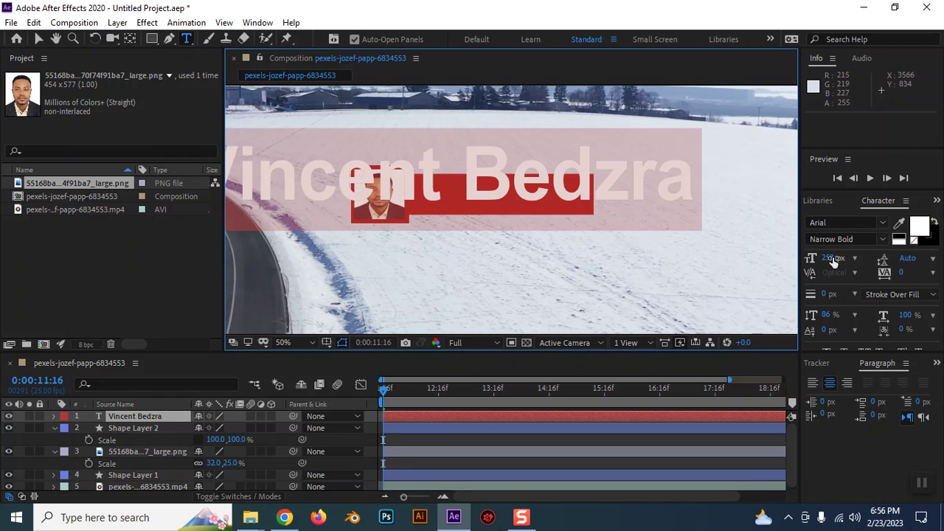
{"action": "left_click_drag", "start_coordinate": [833, 260], "coordinate": [735, 282]}
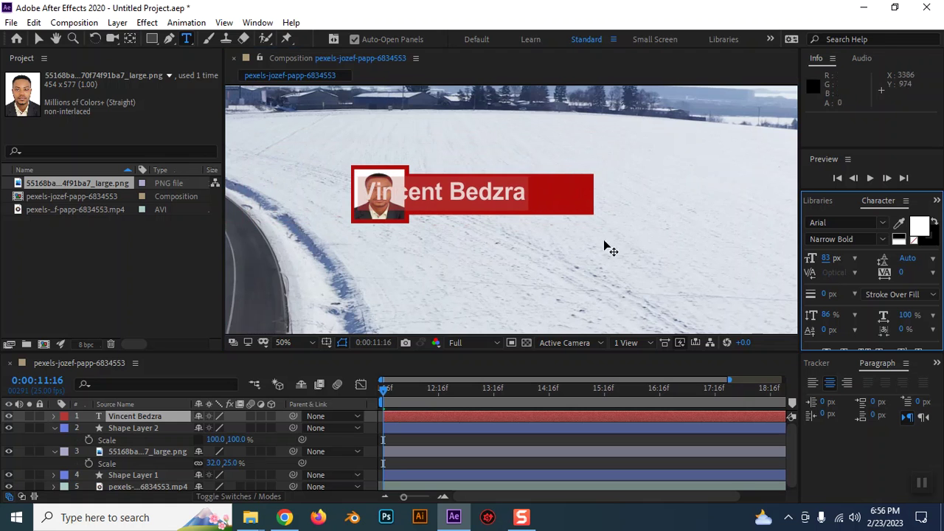
{"action": "left_click", "coordinate": [38, 39]}
{"action": "left_click_drag", "start_coordinate": [483, 194], "coordinate": [541, 200]}
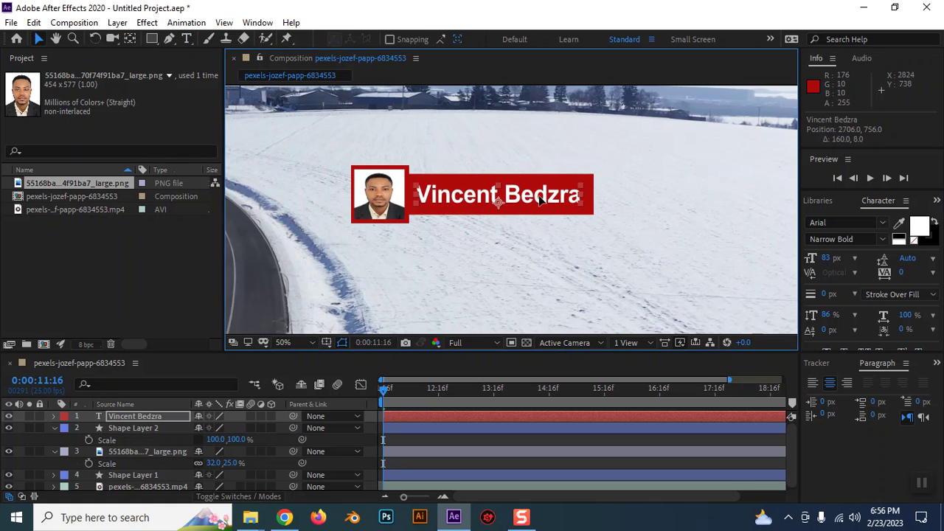
Step: Zoom out and pan so the car and the name callout show together
{"action": "scroll", "coordinate": [734, 198], "scroll_direction": "down", "scroll_amount": 1}
{"action": "left_click_drag", "start_coordinate": [539, 259], "coordinate": [643, 215]}
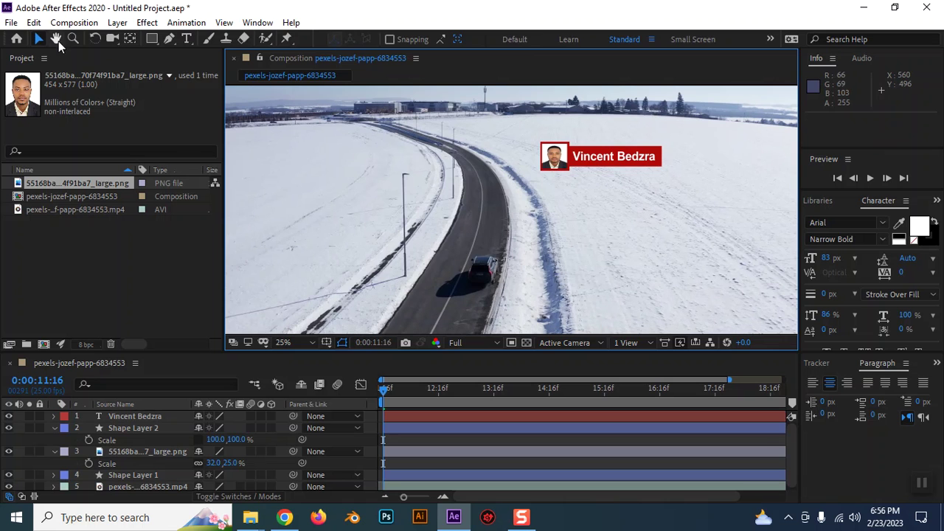
{"action": "left_click", "coordinate": [169, 38]}
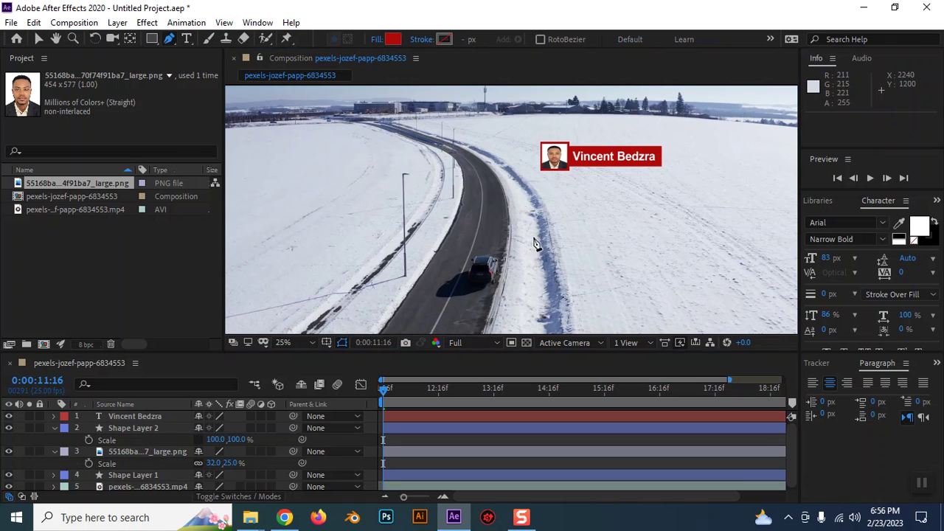
Step: Draw a Pen path from the callout's left edge down to the car
{"action": "left_click", "coordinate": [543, 161]}
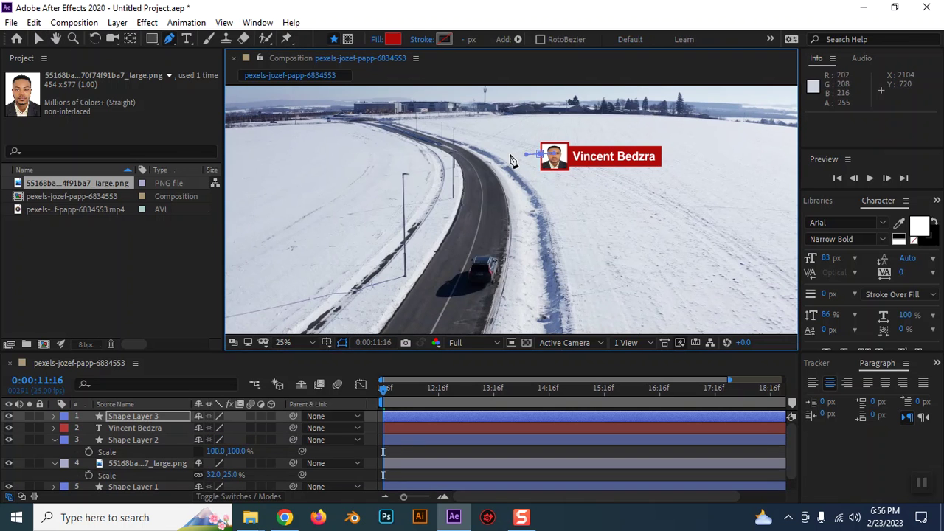
{"action": "key", "text": "ctrl+z"}
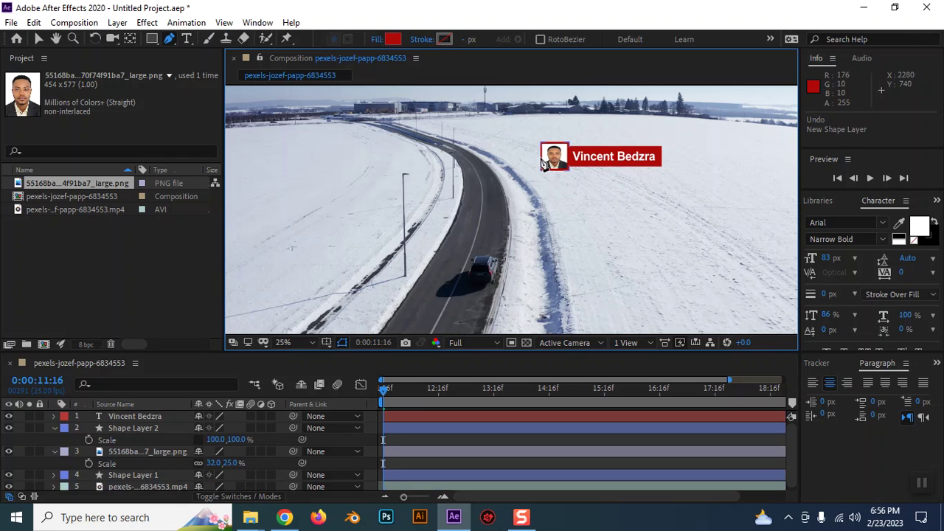
{"action": "left_click", "coordinate": [540, 157]}
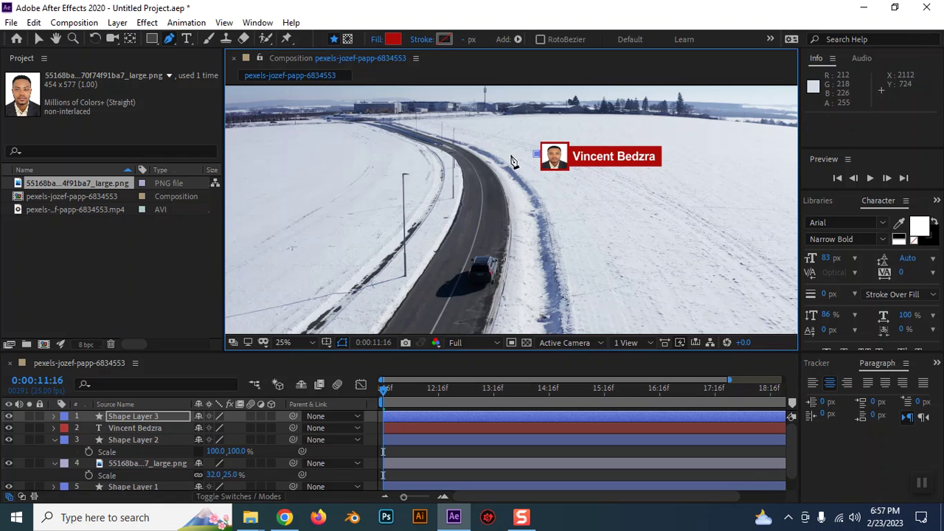
{"action": "left_click", "coordinate": [494, 261], "text": "shift"}
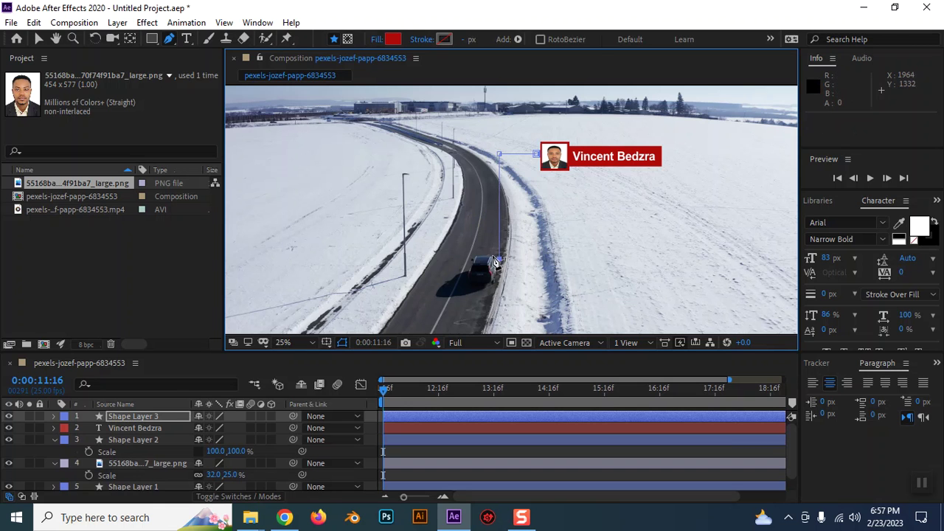
{"action": "left_click", "coordinate": [500, 260]}
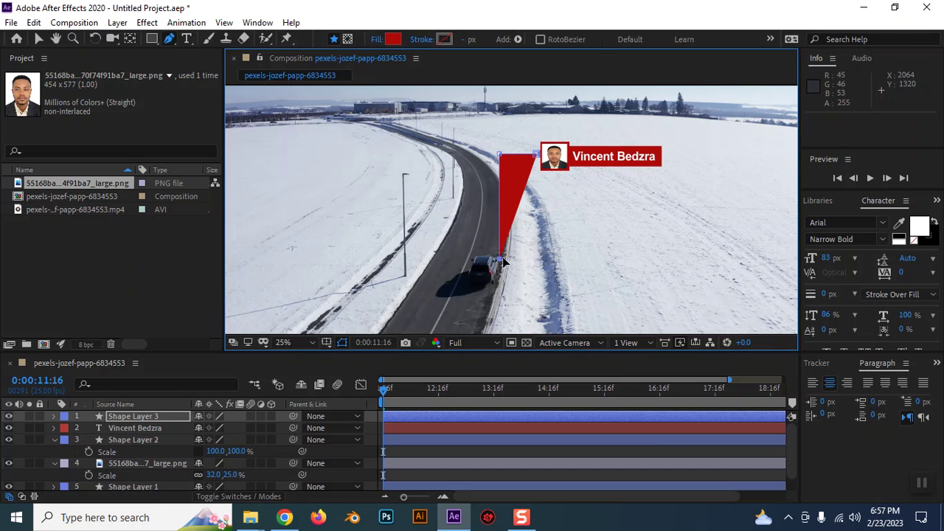
Step: Give the line no fill, a 10 px stroke, and the callout's sampled red
{"action": "left_click", "coordinate": [377, 41]}
{"action": "left_click", "coordinate": [325, 181]}
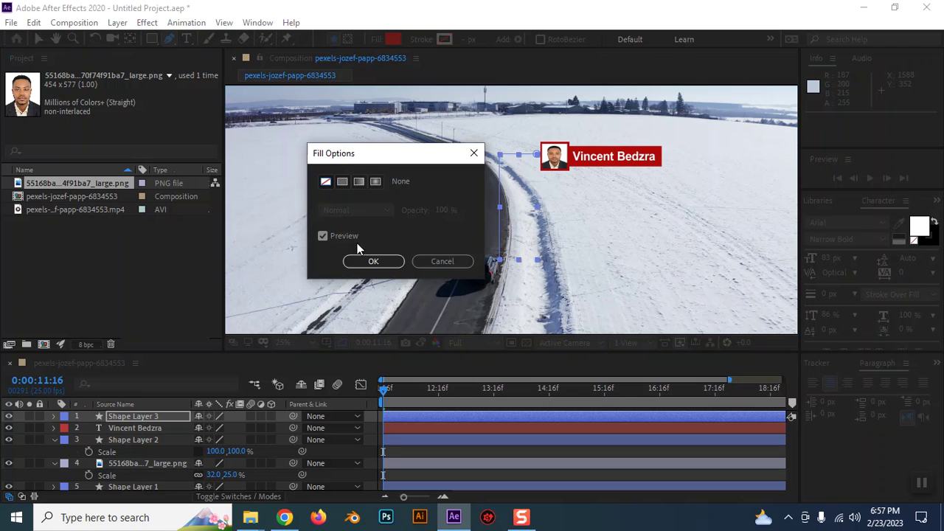
{"action": "left_click", "coordinate": [373, 262]}
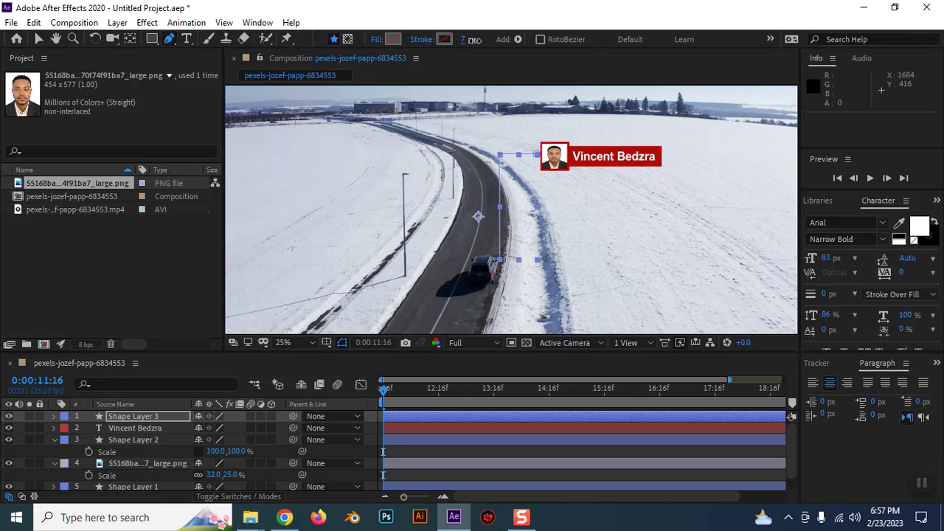
{"action": "left_click_drag", "start_coordinate": [478, 39], "coordinate": [474, 39]}
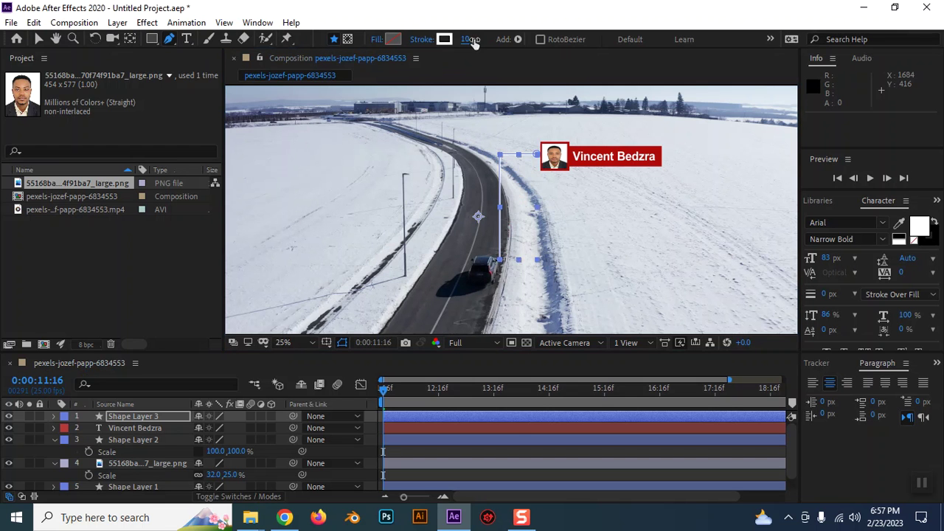
{"action": "left_click", "coordinate": [442, 39]}
{"action": "left_click", "coordinate": [527, 213]}
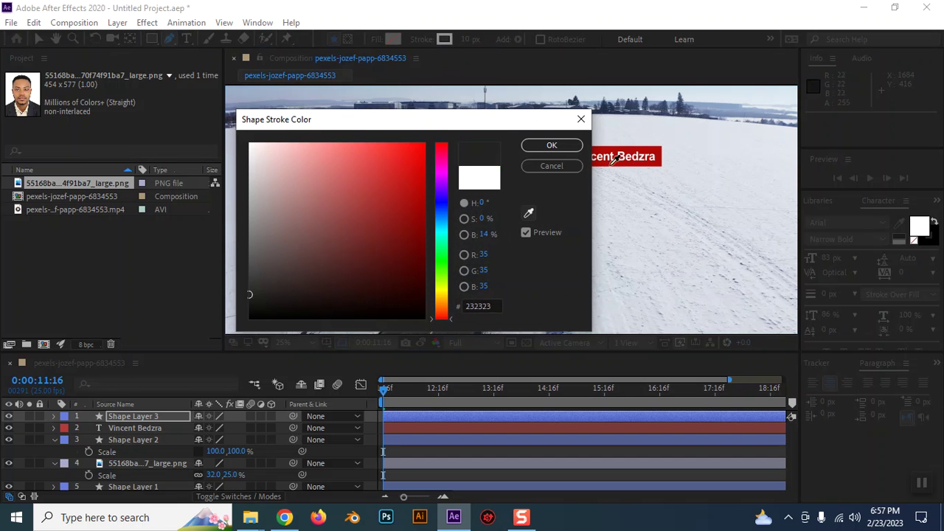
{"action": "left_click", "coordinate": [632, 155]}
{"action": "left_click", "coordinate": [554, 145]}
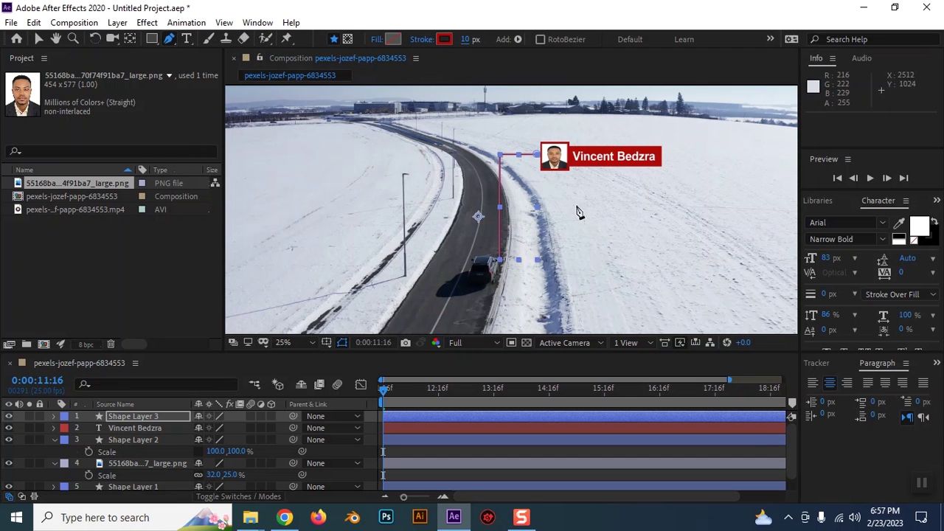
Step: Preview the red line up close and reselect its layer, Shape Layer 3
{"action": "left_click", "coordinate": [39, 40]}
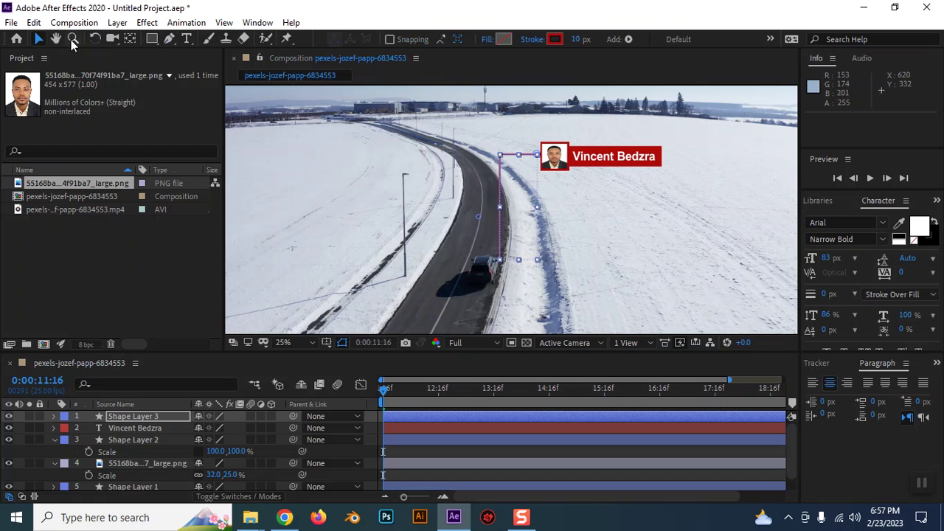
{"action": "left_click", "coordinate": [605, 244]}
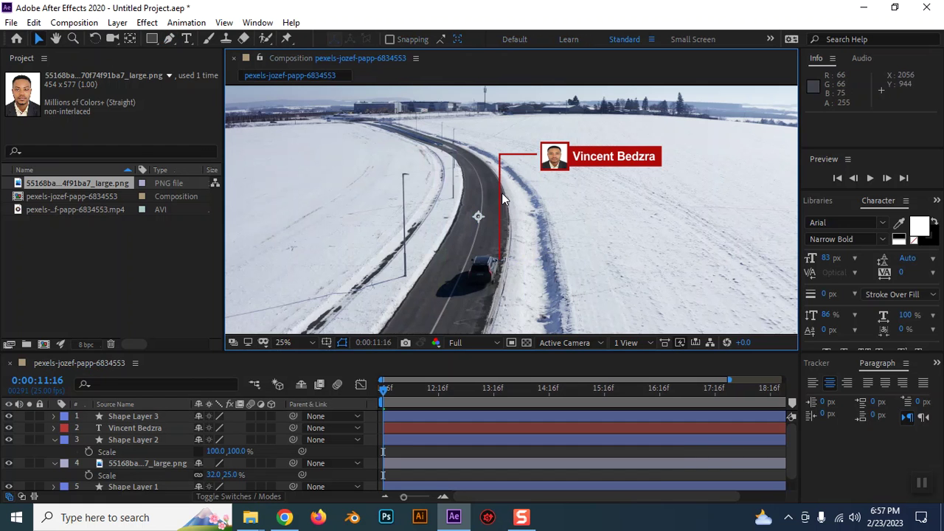
{"action": "left_click", "coordinate": [133, 415]}
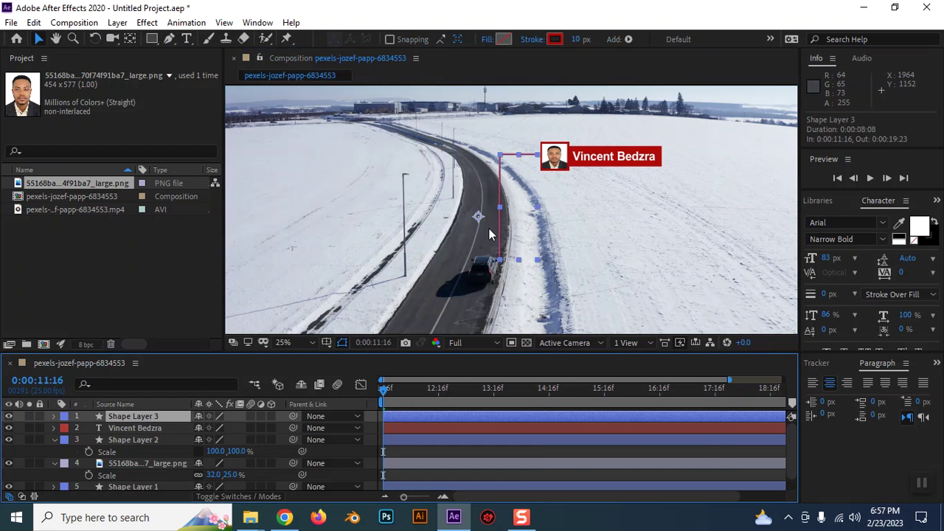
{"action": "key", "text": "slash"}
{"action": "scroll", "coordinate": [477, 218], "scroll_direction": "down", "scroll_amount": 2}
{"action": "key", "text": "y"}
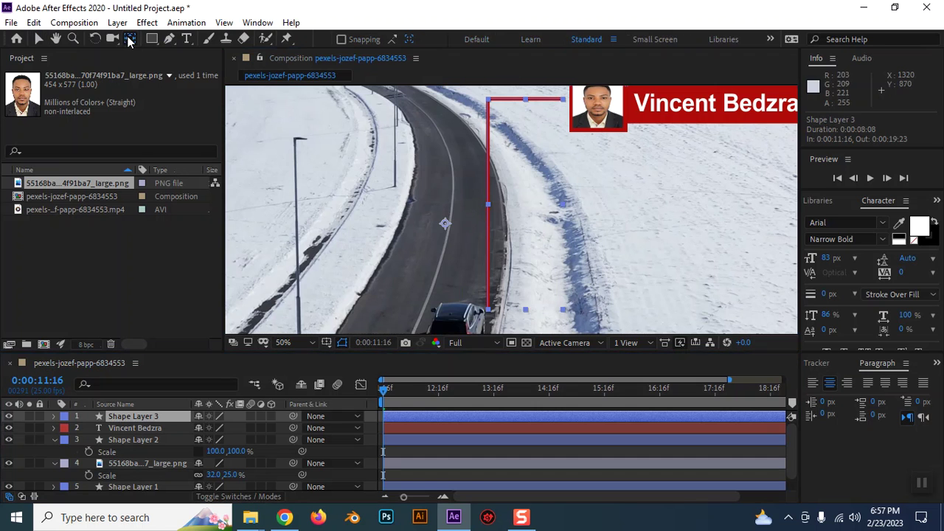
{"action": "scroll", "coordinate": [516, 247], "scroll_direction": "down", "scroll_amount": 4}
{"action": "scroll", "coordinate": [525, 243], "scroll_direction": "up", "scroll_amount": 2}
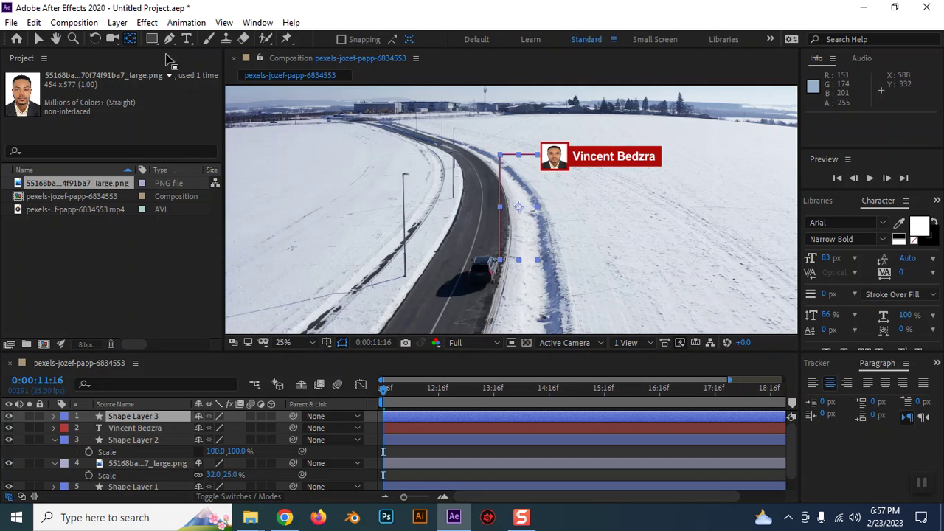
{"action": "left_click", "coordinate": [39, 39]}
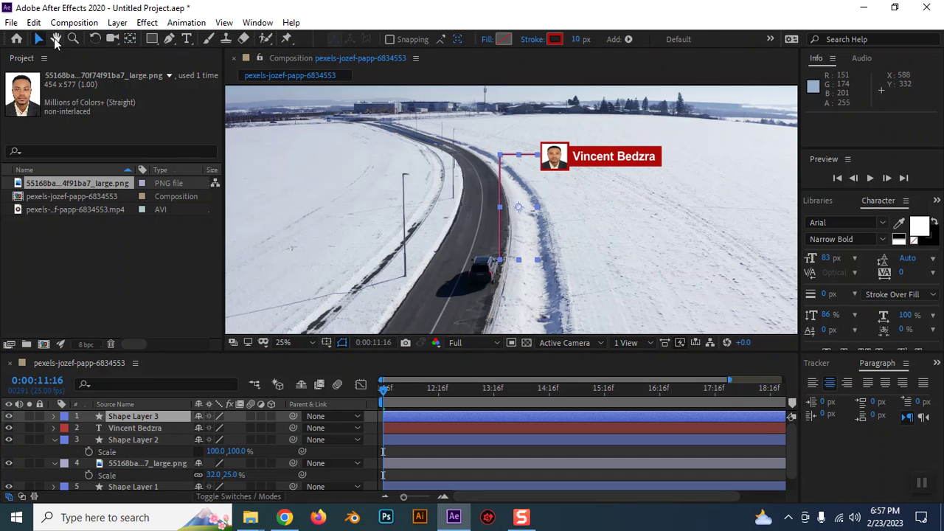
{"action": "left_click", "coordinate": [169, 40]}
{"action": "left_click", "coordinate": [133, 439]}
{"action": "left_click", "coordinate": [141, 416]}
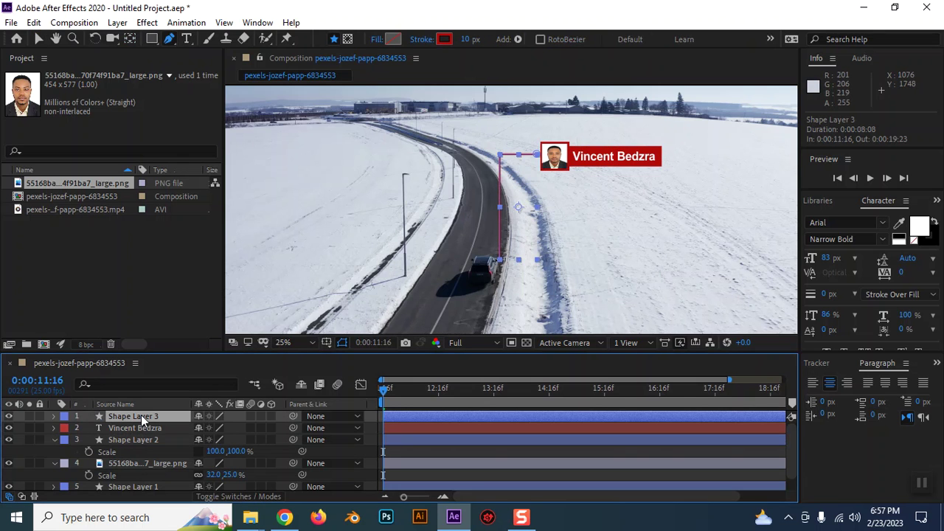
Step: Drag the path's bottom vertex onto the car so the line angles onto it
{"action": "key", "text": "p"}
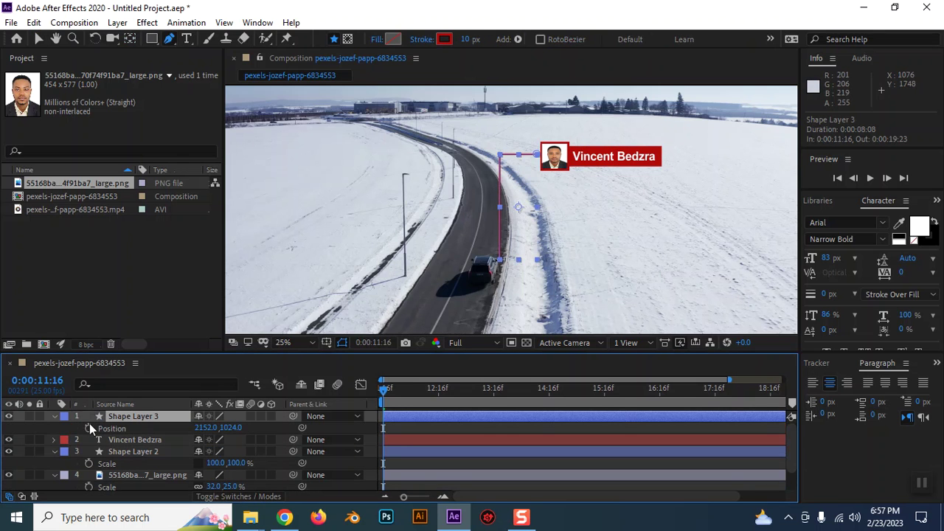
{"action": "left_click", "coordinate": [54, 416]}
{"action": "left_click", "coordinate": [55, 416]}
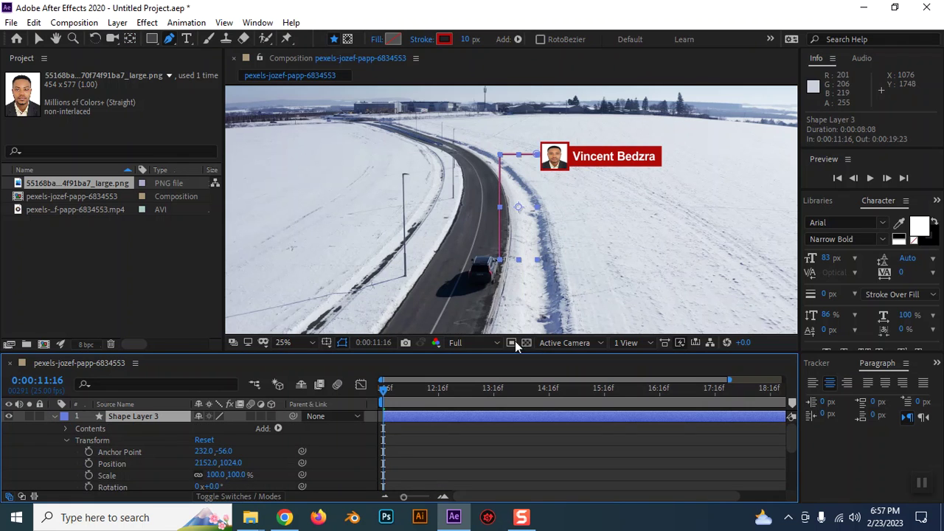
{"action": "left_click_drag", "start_coordinate": [499, 260], "coordinate": [485, 259]}
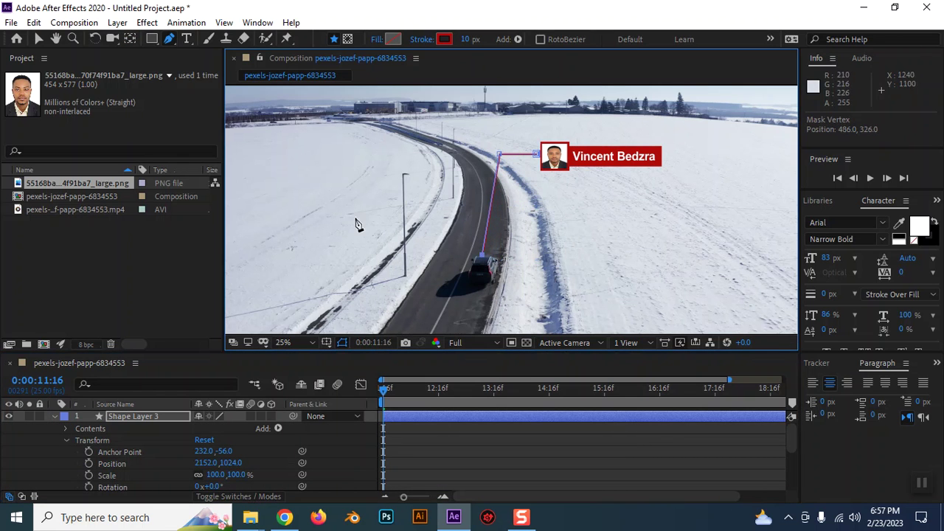
Step: Deselect the line and zoom in to check where it meets the car
{"action": "left_click", "coordinate": [34, 38]}
{"action": "key", "text": "comma"}
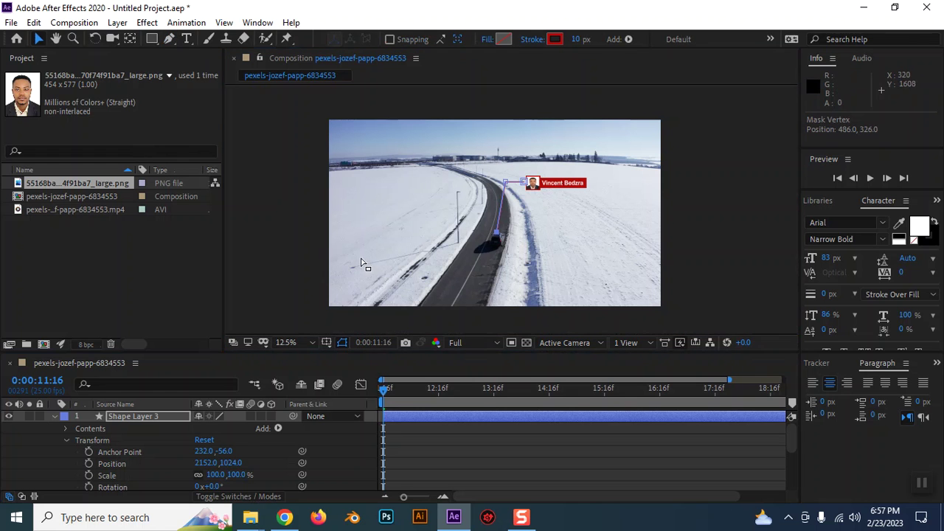
{"action": "left_click", "coordinate": [609, 257]}
{"action": "key", "text": "period"}
{"action": "key", "text": "period"}
{"action": "key", "text": "period"}
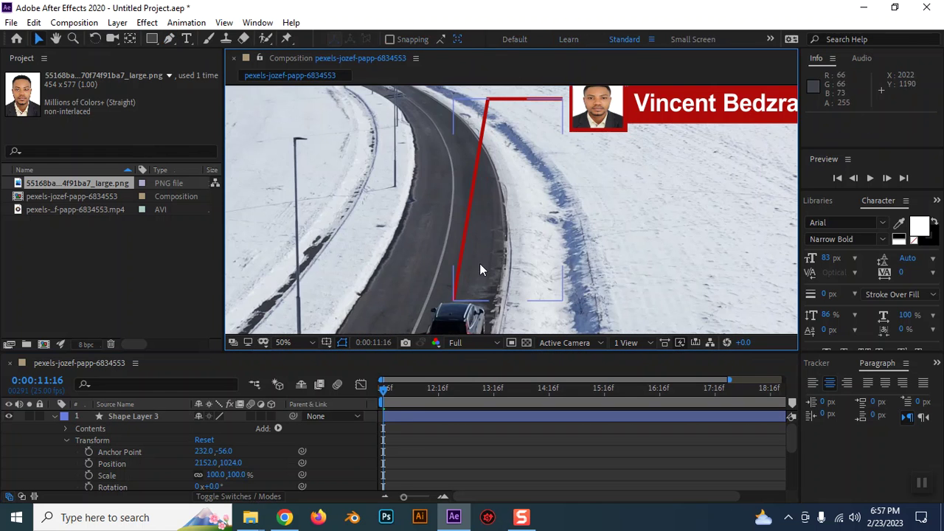
{"action": "scroll", "coordinate": [478, 311], "scroll_direction": "up", "scroll_amount": 1}
{"action": "scroll", "coordinate": [460, 239], "scroll_direction": "up", "scroll_amount": 1}
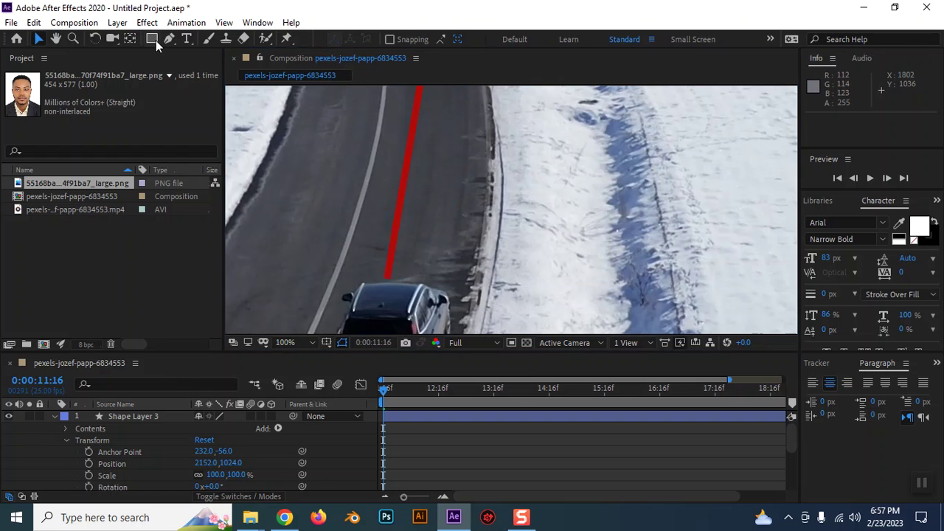
{"action": "left_click_drag", "start_coordinate": [156, 40], "coordinate": [204, 72]}
{"action": "left_click", "coordinate": [388, 277]}
Step: Draw a small circle at the line's end on the car and fill it with the line's red
{"action": "left_click_drag", "start_coordinate": [387, 277], "coordinate": [401, 291]}
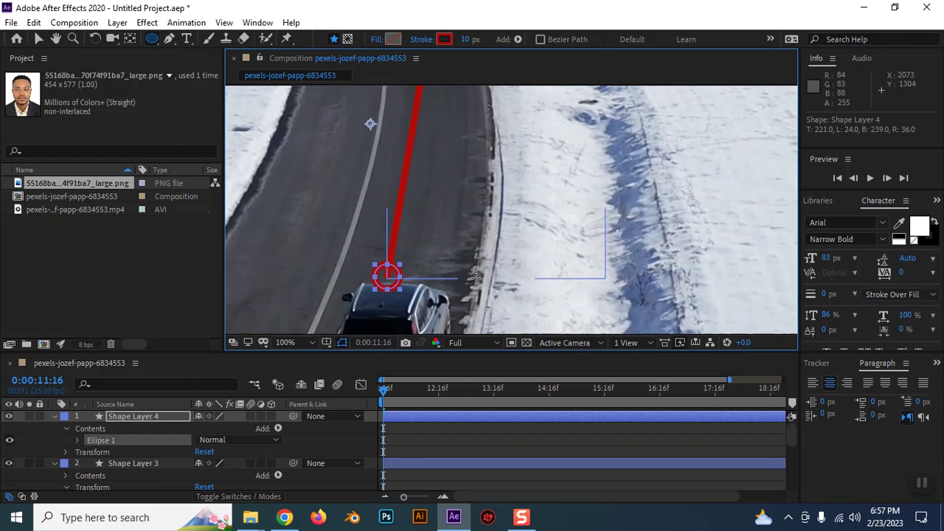
{"action": "left_click", "coordinate": [439, 38], "text": "alt"}
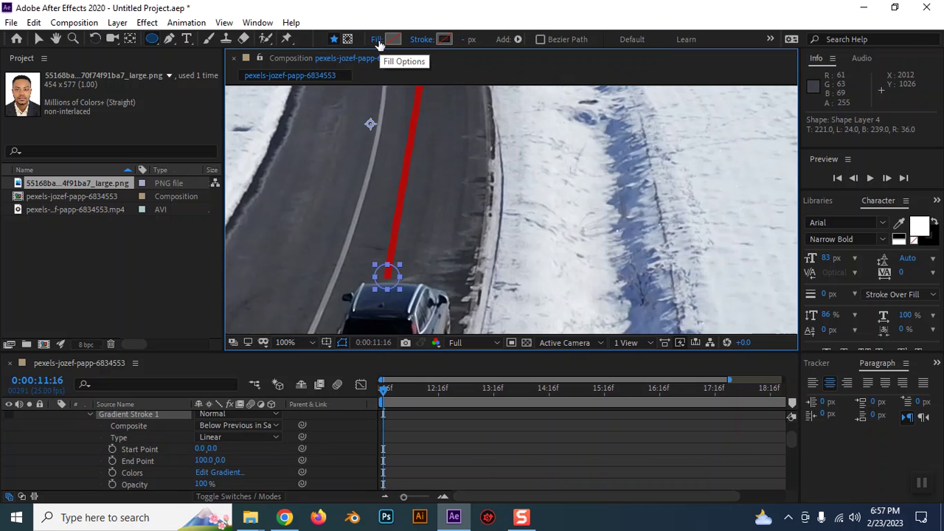
{"action": "left_click", "coordinate": [390, 39]}
{"action": "left_click", "coordinate": [529, 214]}
{"action": "left_click", "coordinate": [421, 96]}
{"action": "left_click", "coordinate": [552, 144]}
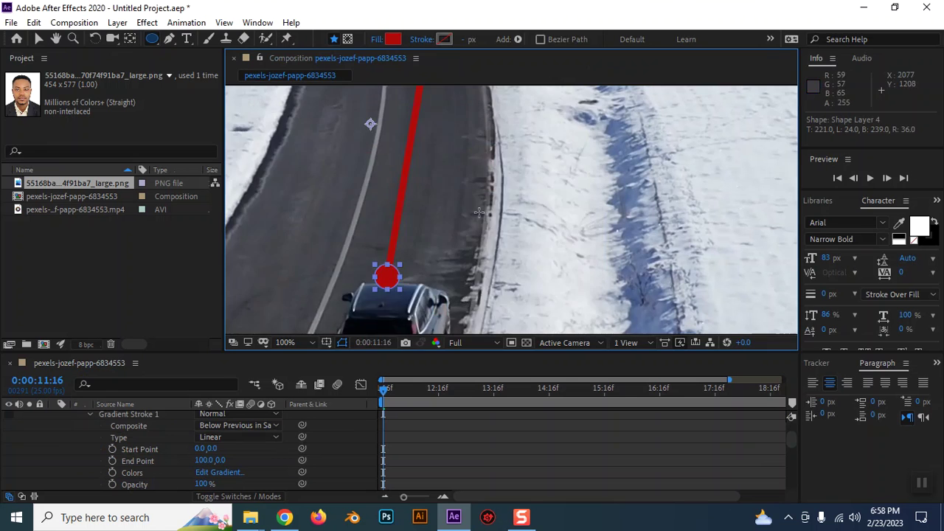
{"action": "scroll", "coordinate": [479, 214], "scroll_direction": "down", "scroll_amount": 4}
{"action": "scroll", "coordinate": [735, 165], "scroll_direction": "down", "scroll_amount": 2}
{"action": "left_click", "coordinate": [735, 165]}
{"action": "scroll", "coordinate": [565, 280], "scroll_direction": "up", "scroll_amount": 2}
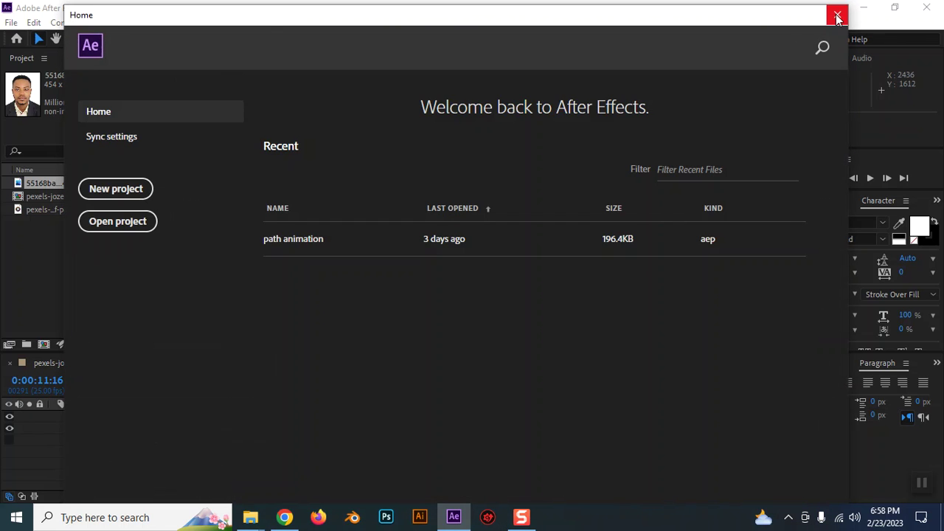
Step: Close the Home screen and collapse Shape Layers 4, 3, 2 and the photo layer
{"action": "left_click", "coordinate": [837, 16]}
{"action": "scroll", "coordinate": [582, 218], "scroll_direction": "down", "scroll_amount": 1}
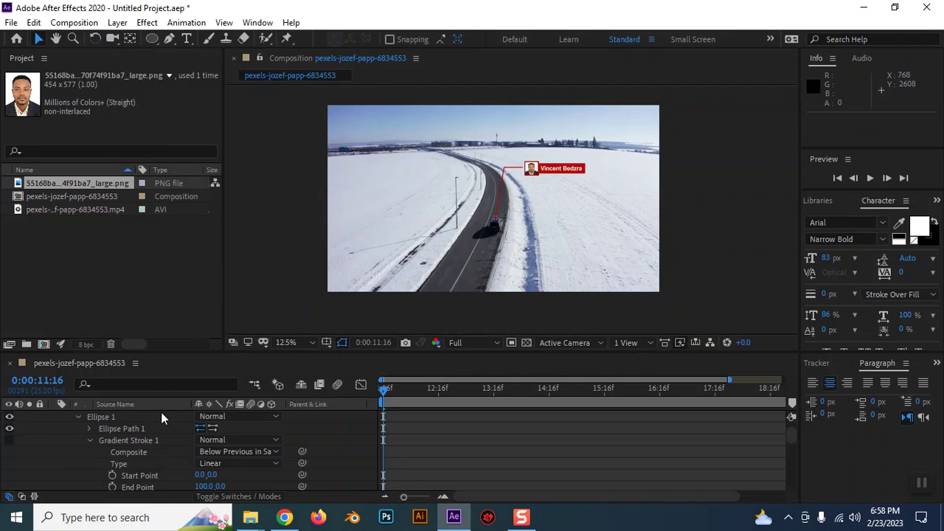
{"action": "scroll", "coordinate": [127, 428], "scroll_direction": "up", "scroll_amount": 1}
{"action": "left_click", "coordinate": [53, 417]}
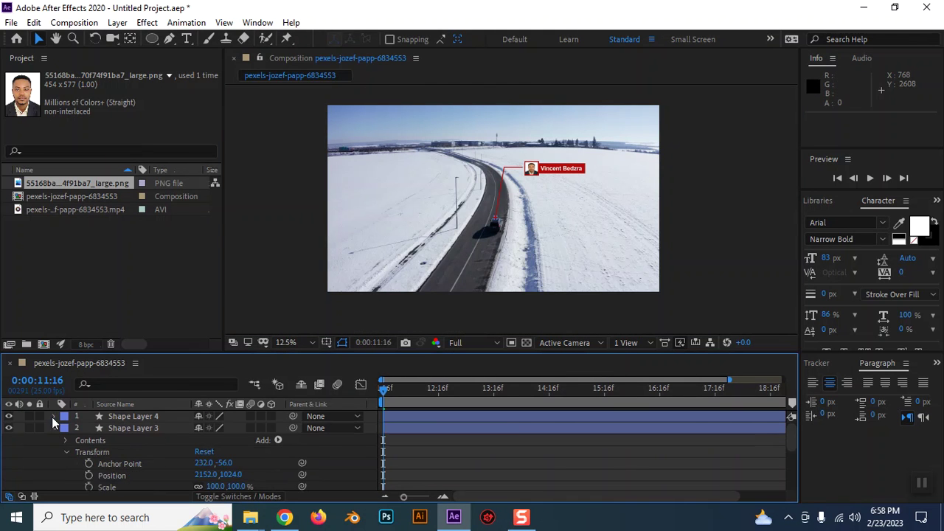
{"action": "left_click", "coordinate": [55, 431]}
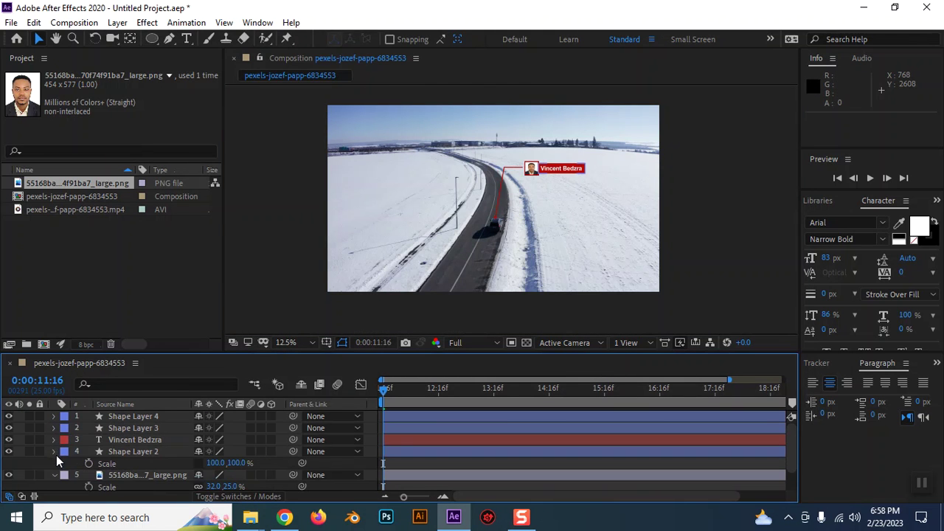
{"action": "left_click", "coordinate": [55, 452]}
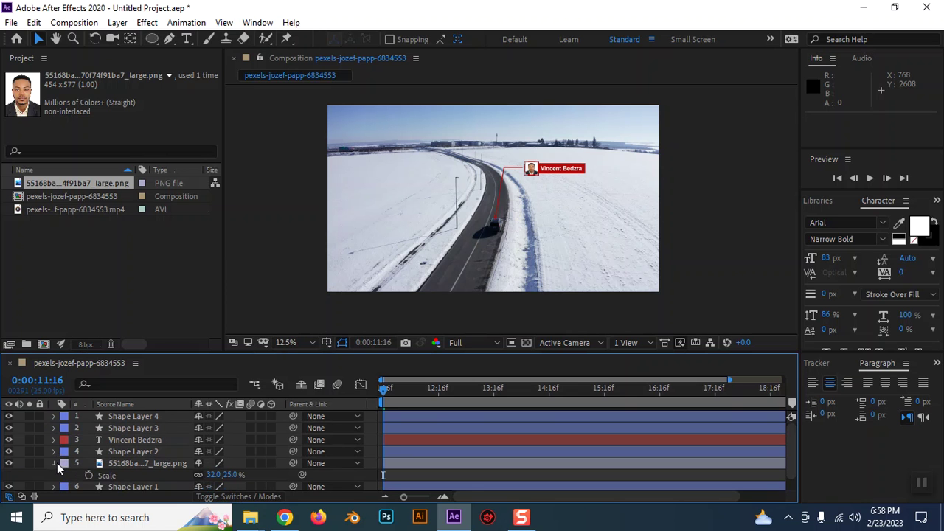
{"action": "left_click", "coordinate": [55, 463]}
{"action": "scroll", "coordinate": [487, 221], "scroll_direction": "up", "scroll_amount": 5}
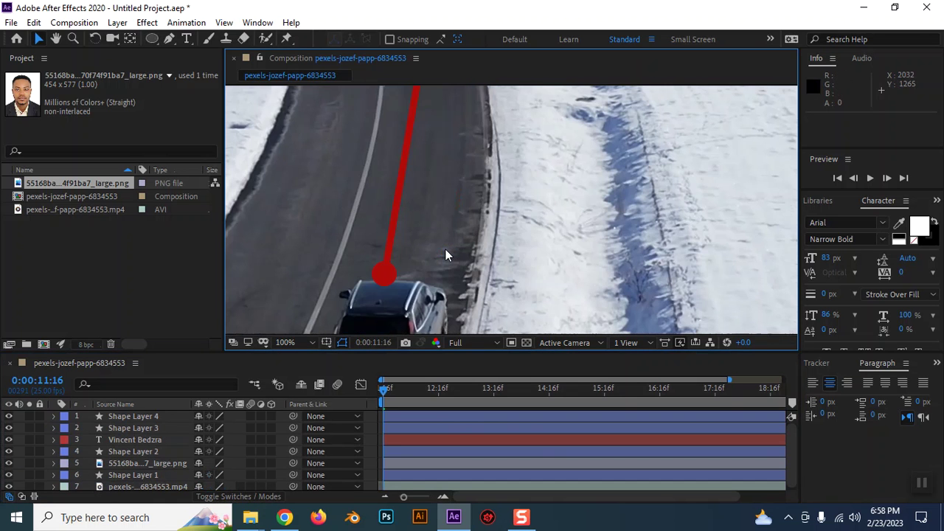
Step: Select the red dot, zoom out to 25%, and switch to the Pan Behind tool
{"action": "left_click", "coordinate": [383, 273]}
{"action": "key", "text": "comma"}
{"action": "key", "text": "comma"}
{"action": "key", "text": "comma"}
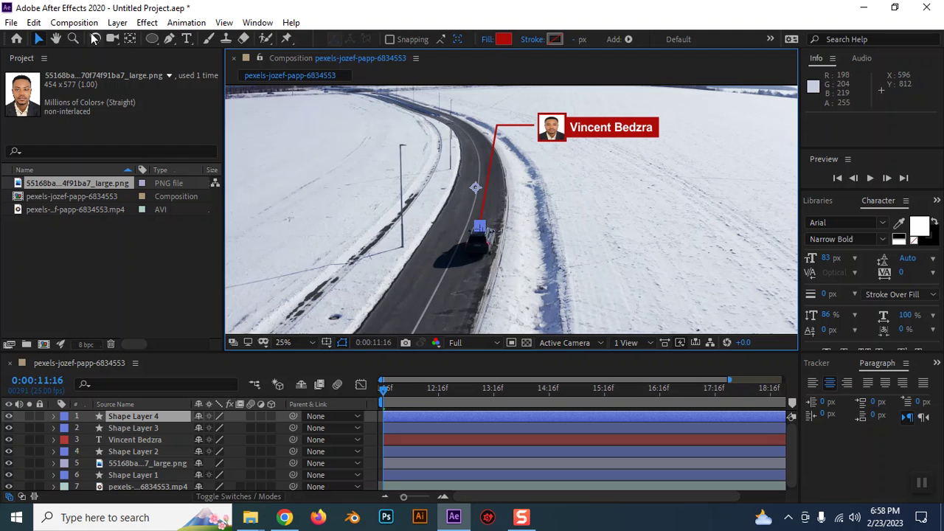
{"action": "left_click", "coordinate": [131, 39]}
Step: Select the red connecting line, zoom the composition view out, then deselect it
{"action": "key", "text": "v"}
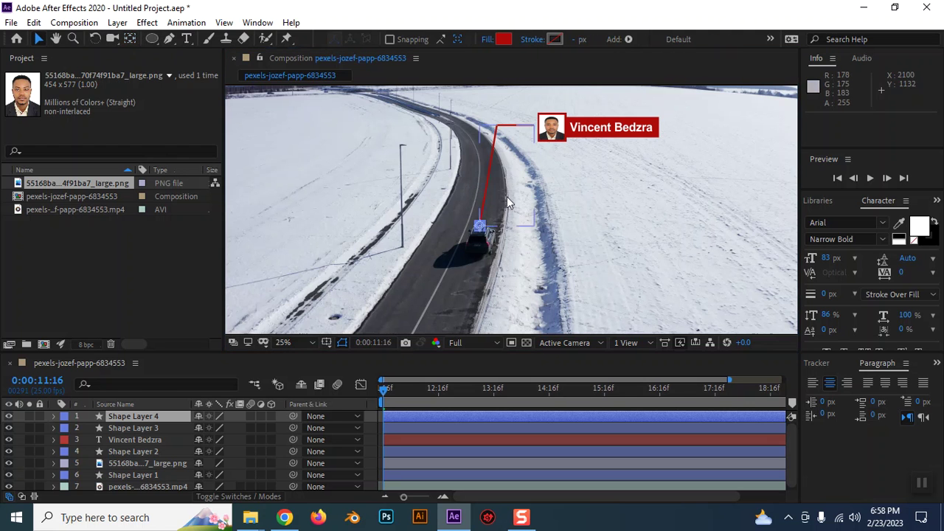
{"action": "scroll", "coordinate": [507, 197], "scroll_direction": "up", "scroll_amount": 2}
{"action": "left_click", "coordinate": [460, 184]}
{"action": "key", "text": "v"}
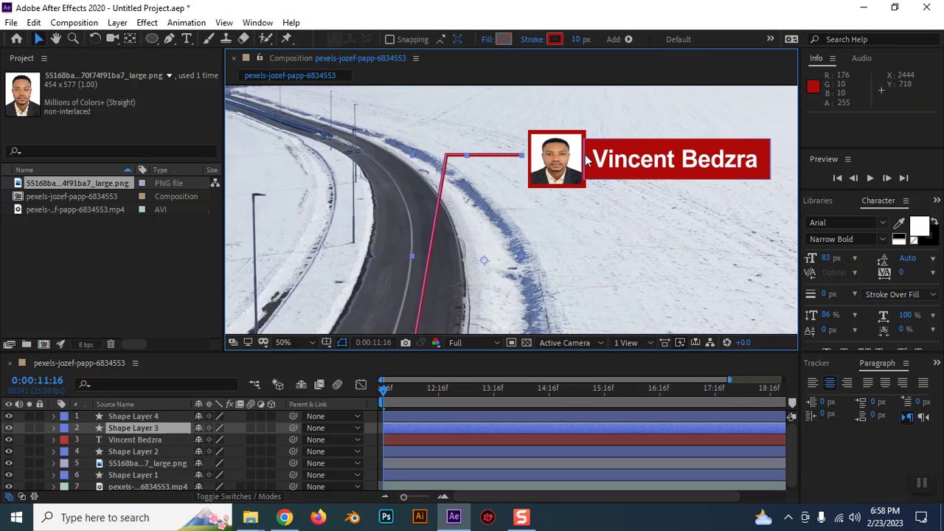
{"action": "key", "text": "comma"}
{"action": "key", "text": "comma"}
{"action": "key", "text": "comma"}
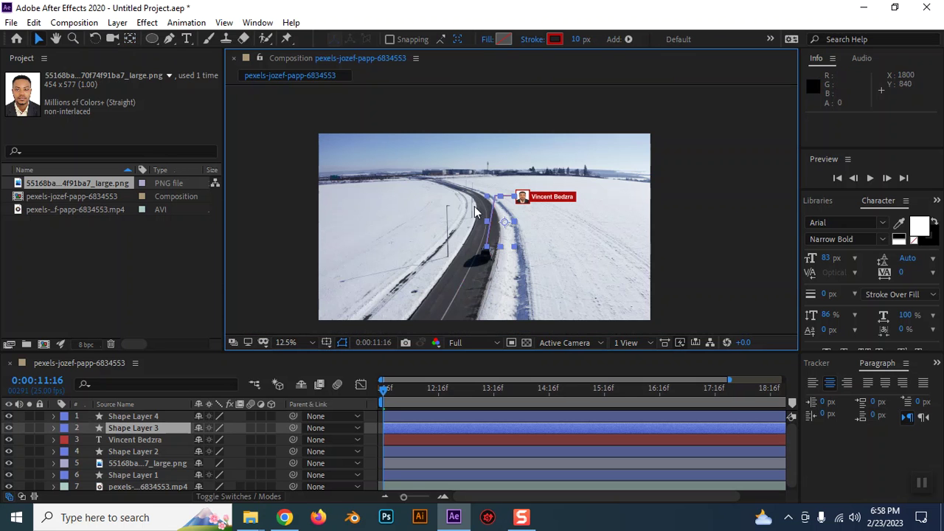
{"action": "left_click", "coordinate": [743, 215]}
Step: Pre-compose Shape Layer 4 through Shape Layer 2 into a new composition named 'call out tittle'
{"action": "left_click", "coordinate": [136, 419]}
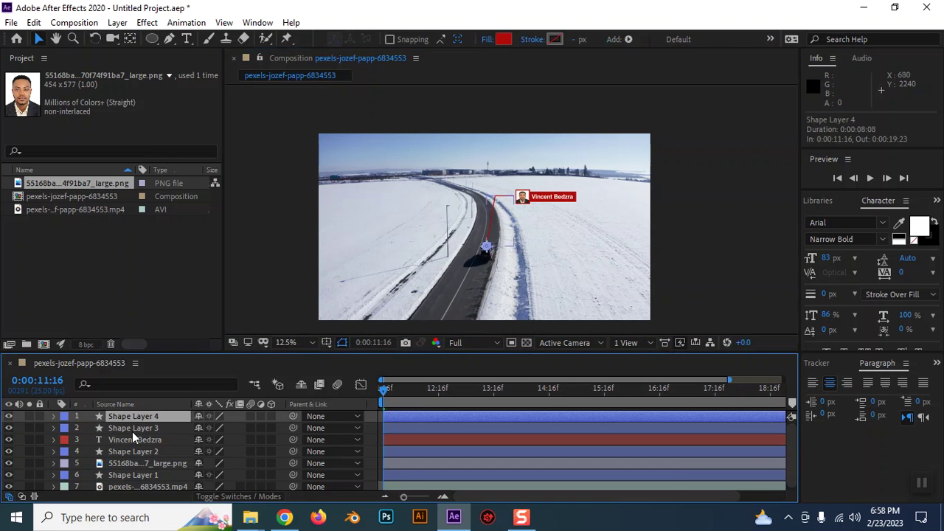
{"action": "left_click", "coordinate": [150, 448], "text": "shift"}
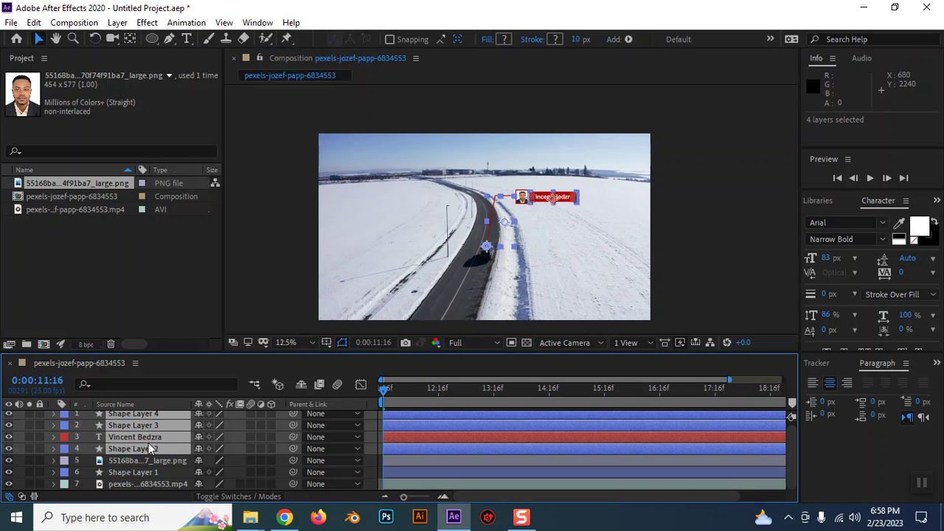
{"action": "right_click", "coordinate": [129, 447]}
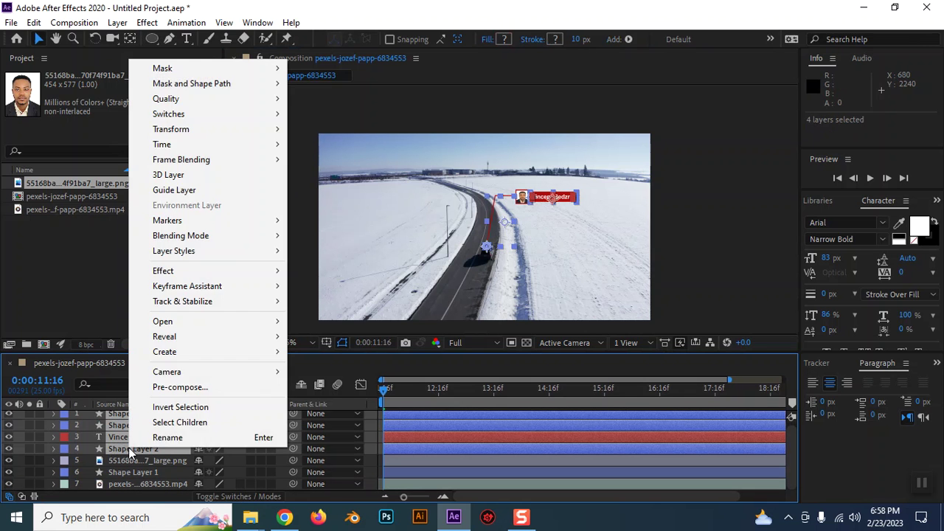
{"action": "left_click", "coordinate": [177, 386]}
{"action": "type", "text": "call out tittle"}
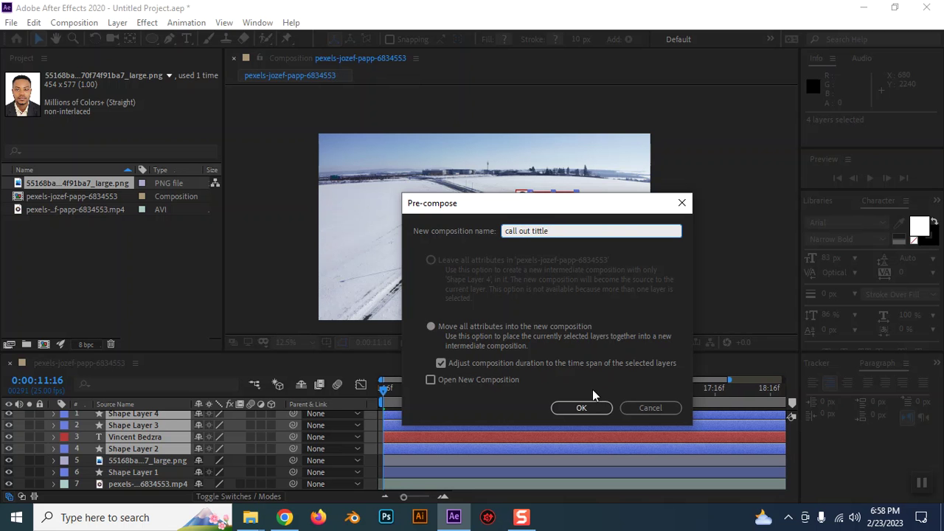
{"action": "left_click", "coordinate": [581, 407]}
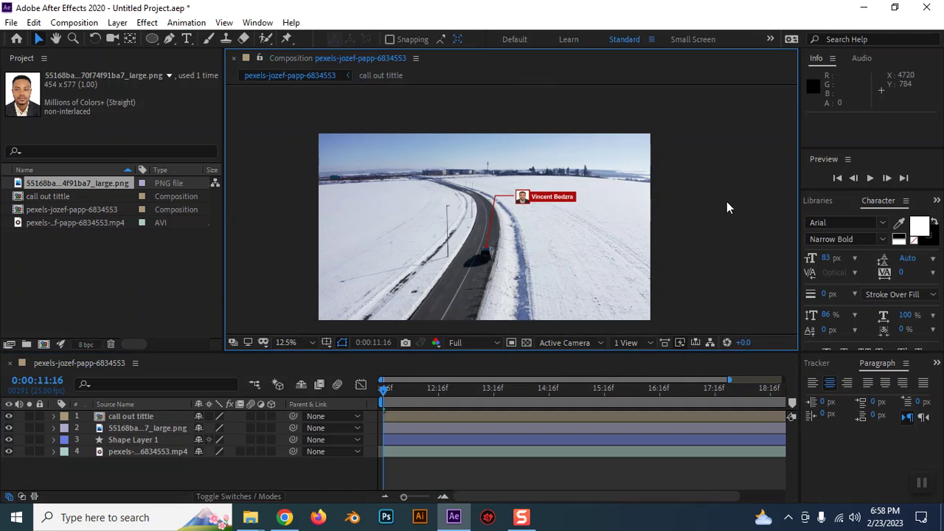
Step: Move the portrait photo layer into the call out tittle composition
{"action": "left_click_drag", "start_coordinate": [550, 204], "coordinate": [537, 208]}
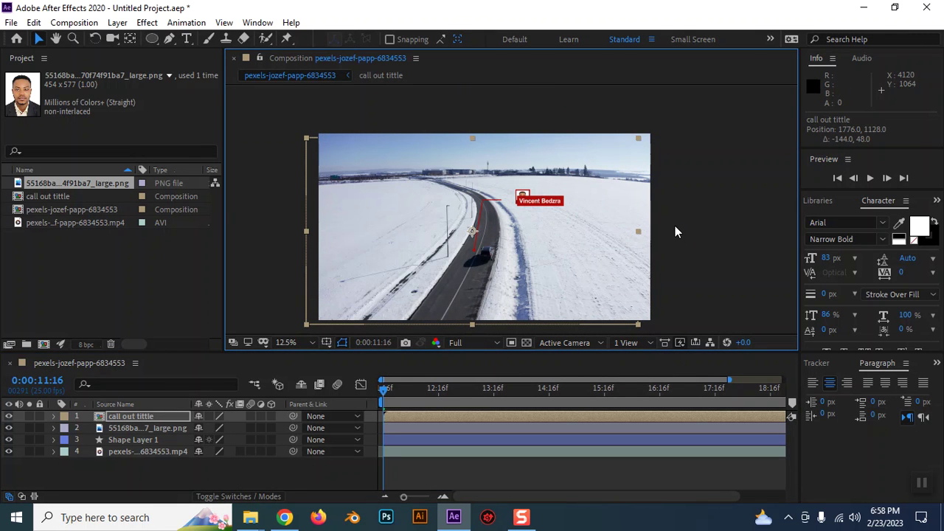
{"action": "key", "text": "ctrl+z"}
{"action": "mouse_move", "coordinate": [122, 427]}
{"action": "left_mouse_down"}
{"action": "mouse_move", "coordinate": [122, 414]}
{"action": "mouse_move", "coordinate": [120, 427]}
{"action": "left_mouse_up"}
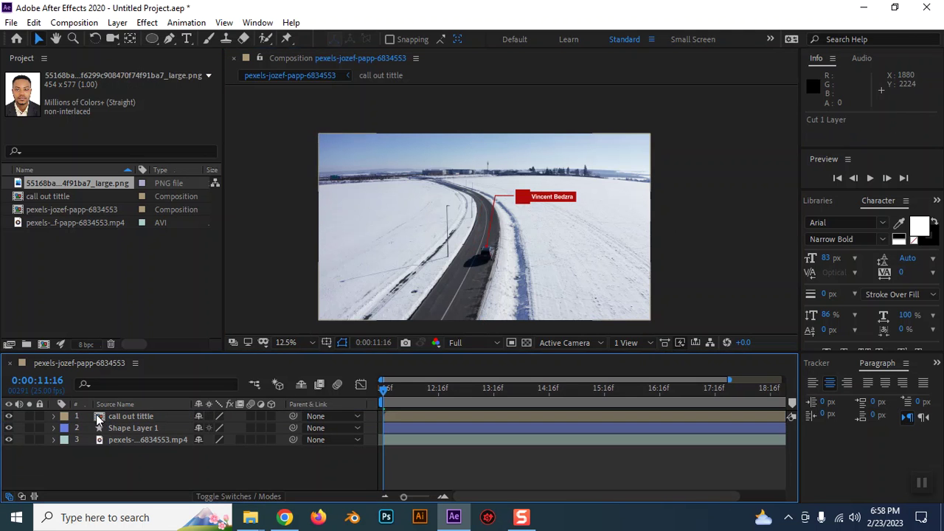
{"action": "double_click", "coordinate": [105, 416]}
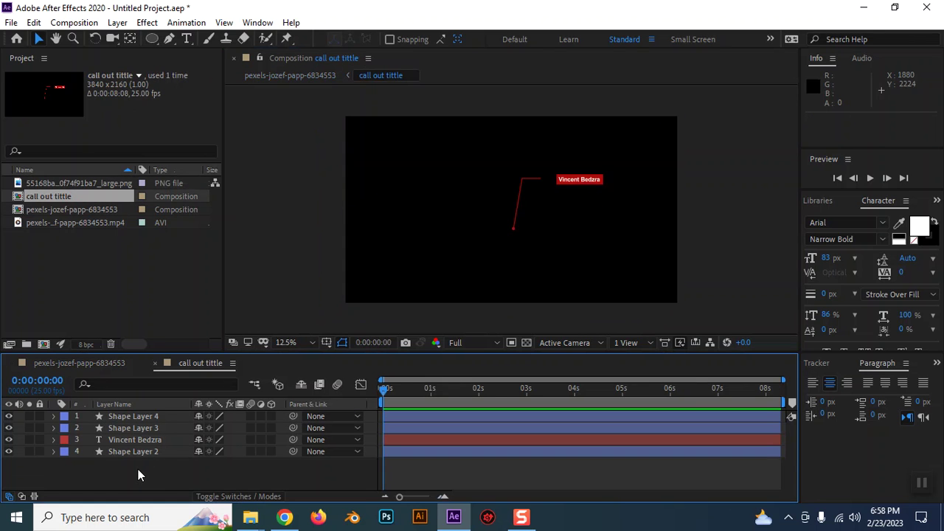
{"action": "key", "text": "ctrl+v"}
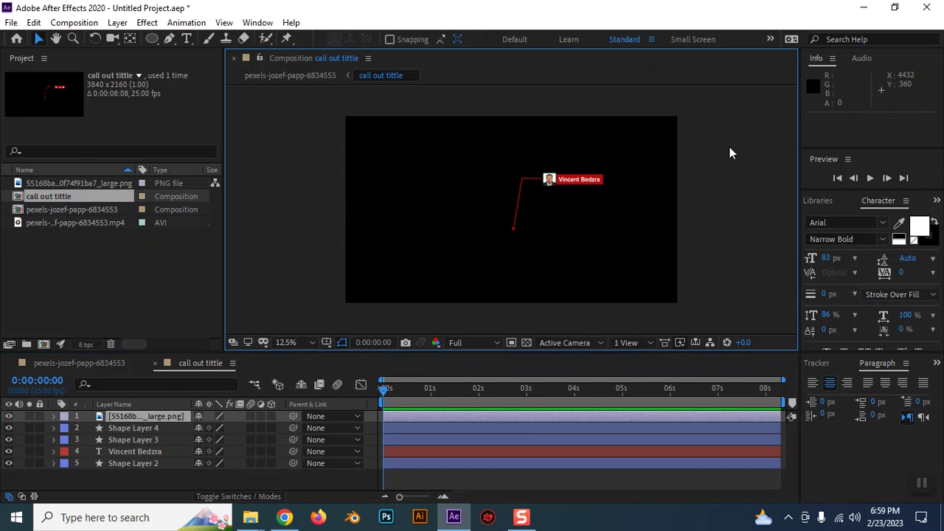
{"action": "left_click", "coordinate": [682, 179]}
Step: Move Shape Layer 1 from the main comp into call out tittle as well
{"action": "scroll", "coordinate": [593, 185], "scroll_direction": "up", "scroll_amount": 2}
{"action": "scroll", "coordinate": [594, 186], "scroll_direction": "down", "scroll_amount": 1}
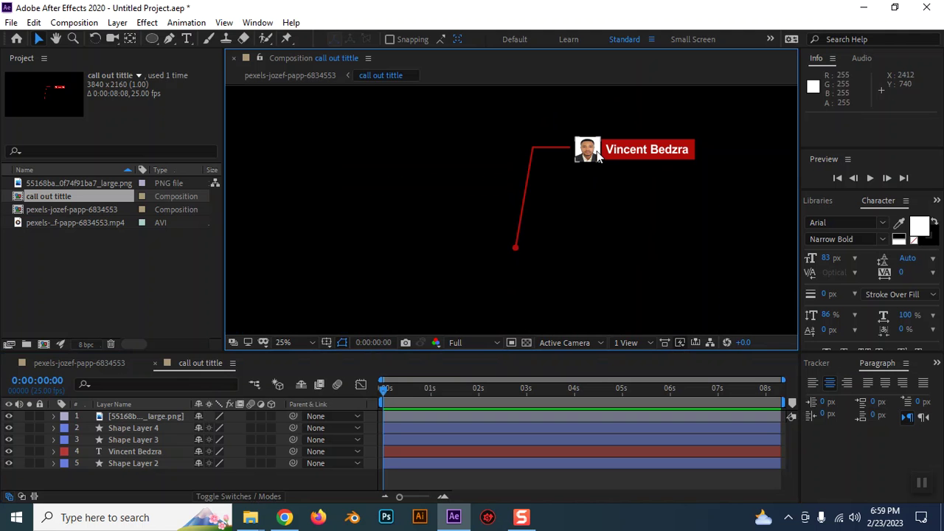
{"action": "left_click", "coordinate": [127, 419]}
{"action": "left_click", "coordinate": [124, 428]}
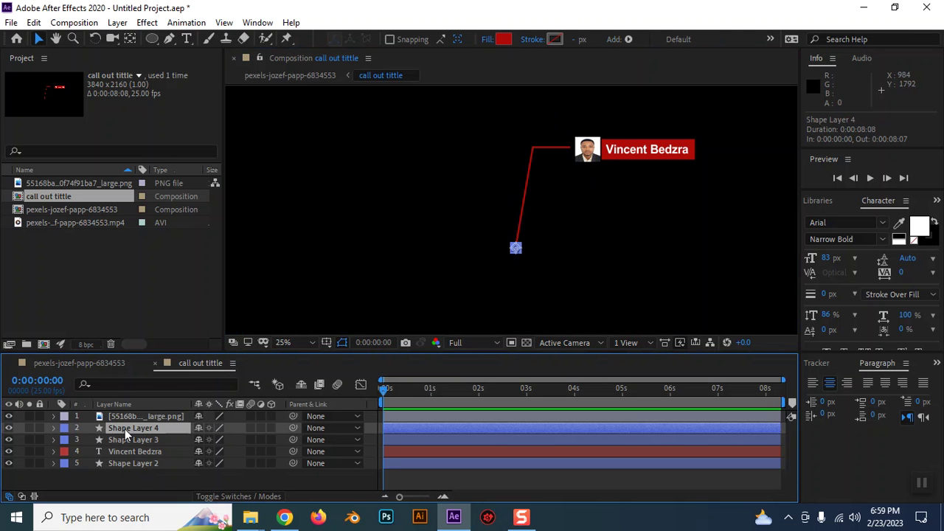
{"action": "left_click", "coordinate": [100, 365]}
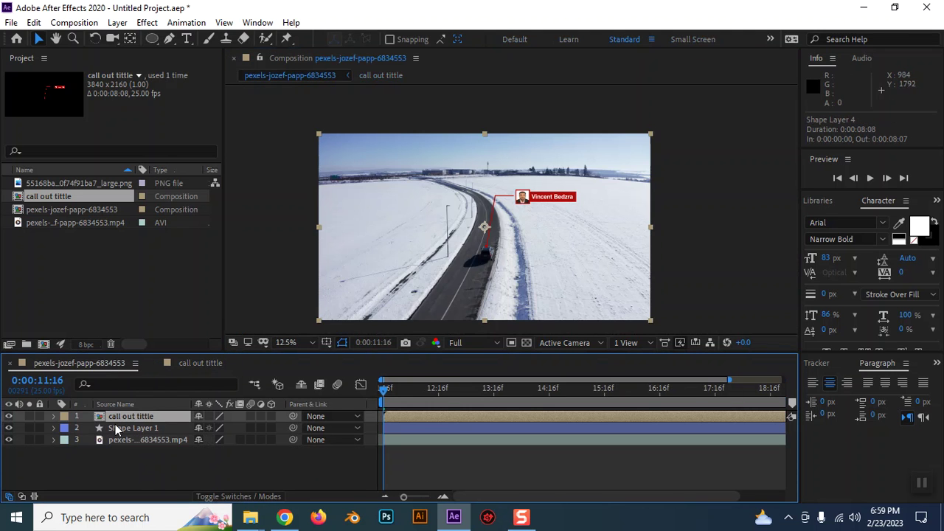
{"action": "left_click", "coordinate": [124, 428]}
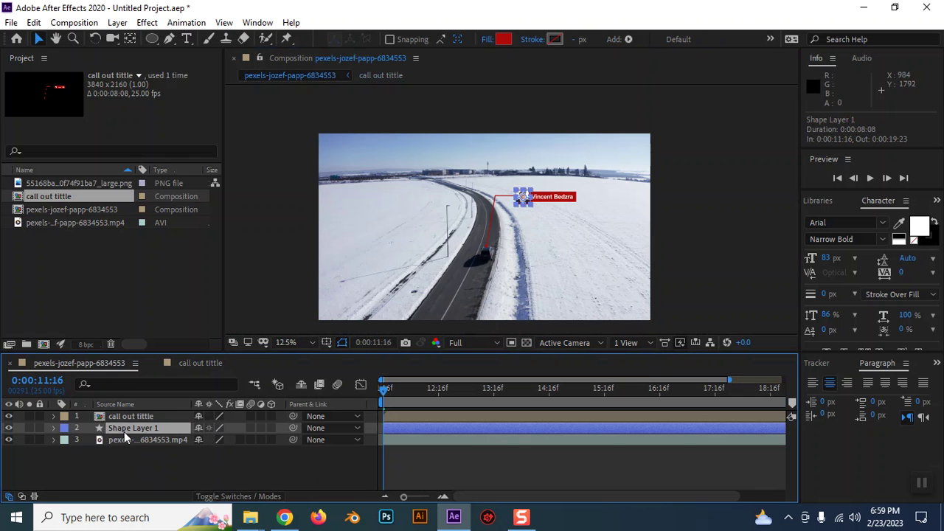
{"action": "left_click", "coordinate": [106, 418]}
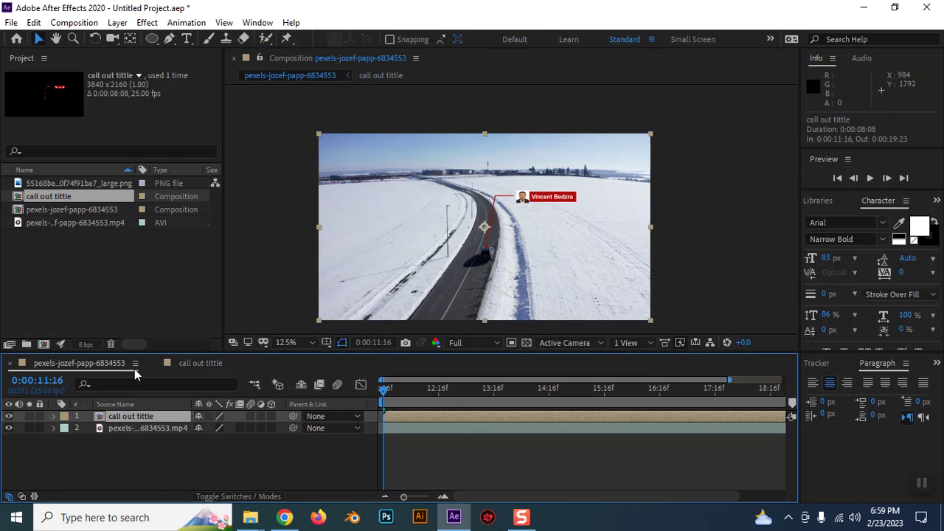
{"action": "left_click", "coordinate": [180, 363]}
{"action": "key", "text": "ctrl+v"}
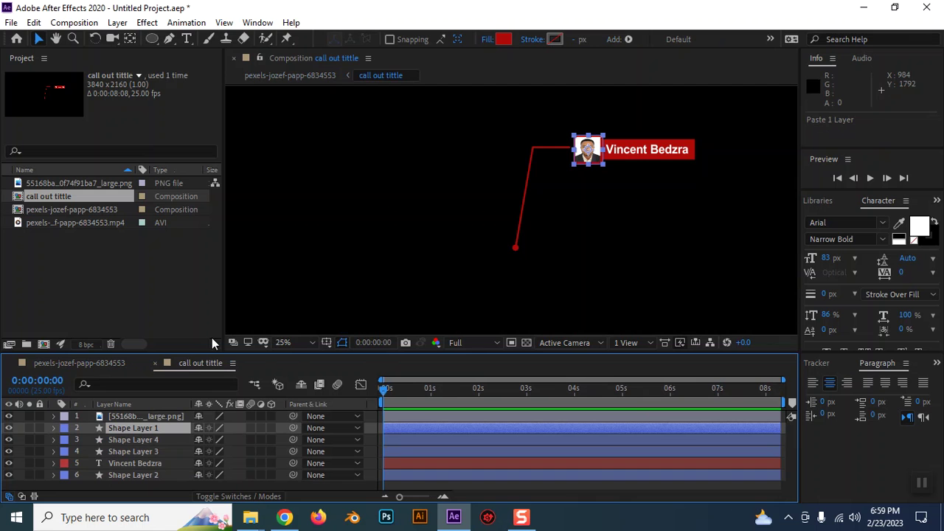
{"action": "key", "text": "comma"}
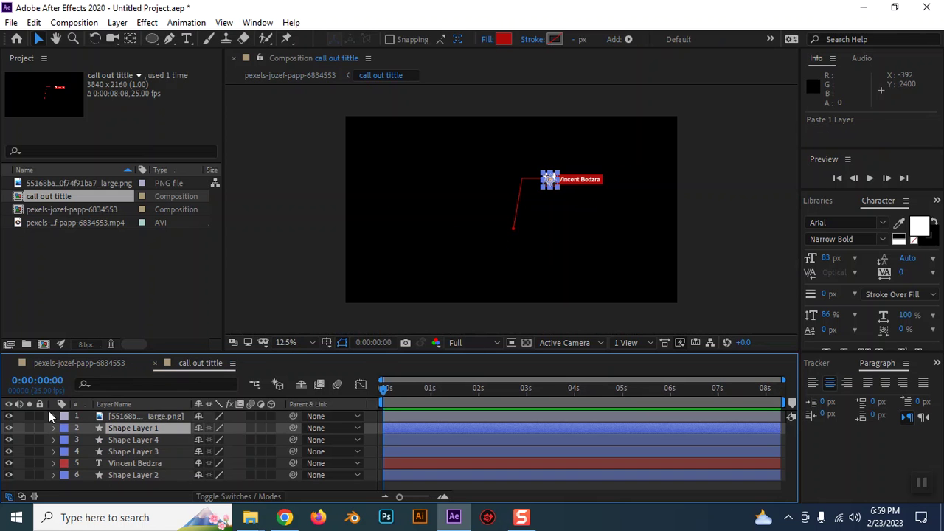
{"action": "left_click", "coordinate": [155, 364]}
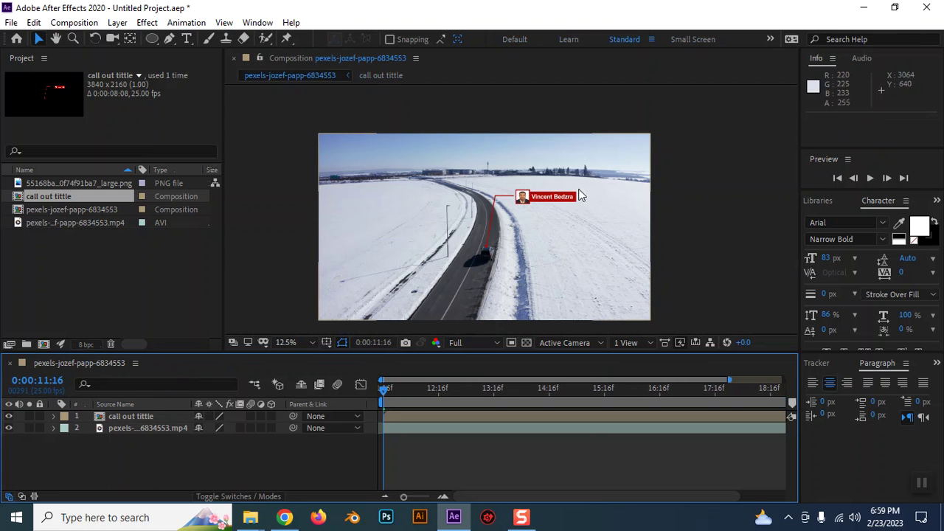
Step: Check the call out tittle layer in the main comp, undoing an accidental move
{"action": "left_click", "coordinate": [564, 175]}
{"action": "left_click_drag", "start_coordinate": [564, 175], "coordinate": [663, 207]}
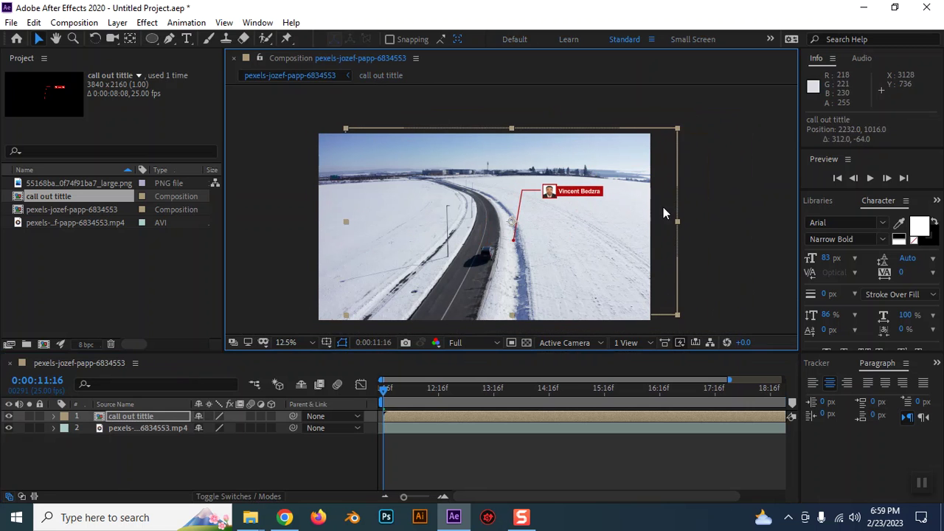
{"action": "key", "text": "ctrl+z"}
{"action": "left_click", "coordinate": [715, 205]}
{"action": "key", "text": "period"}
{"action": "key", "text": "comma"}
{"action": "left_click", "coordinate": [133, 416]}
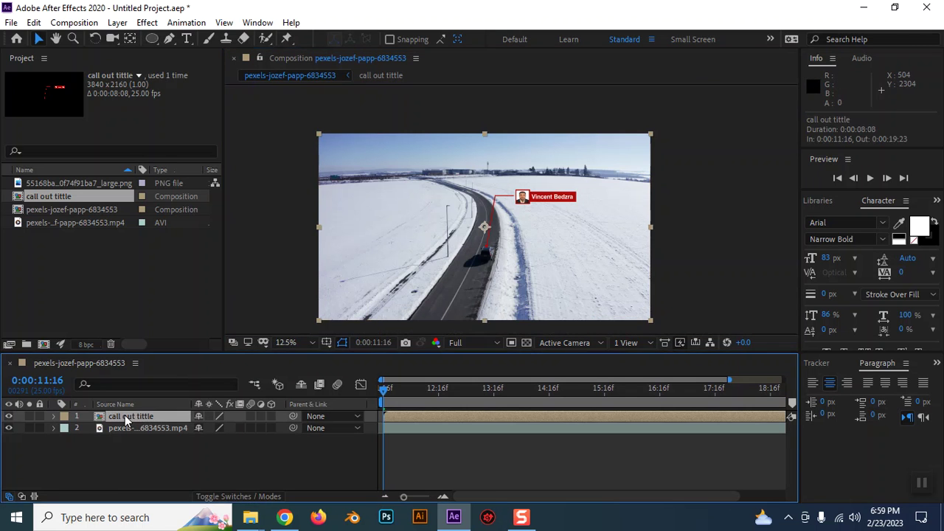
Step: Hide the callout layer and select the road video layer
{"action": "left_click", "coordinate": [9, 417]}
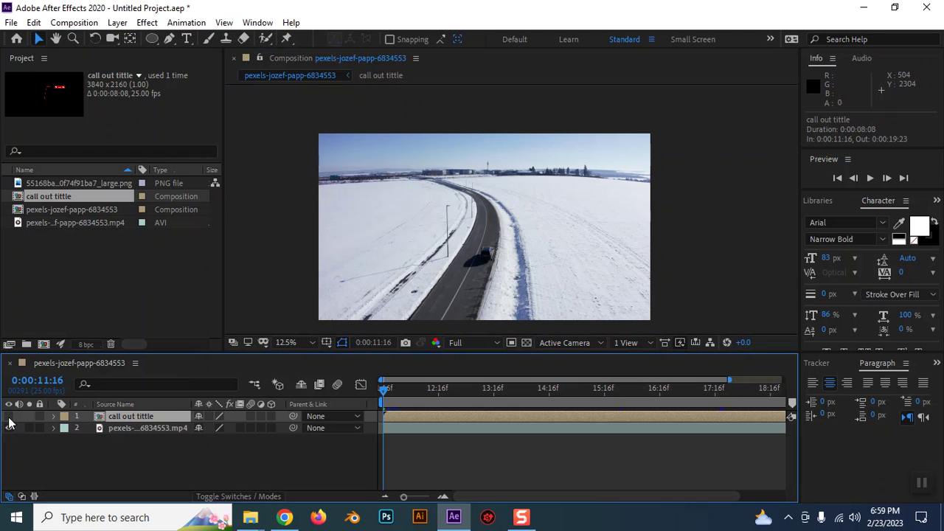
{"action": "left_click", "coordinate": [134, 448]}
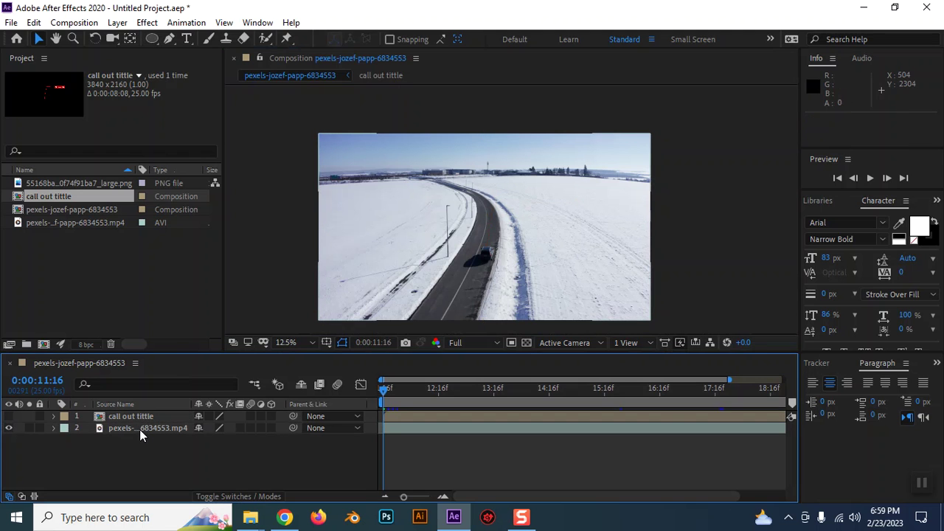
{"action": "left_click", "coordinate": [139, 429]}
Step: Open the Tracker panel and extend the timeline view to the clip's full length
{"action": "left_click", "coordinate": [257, 23]}
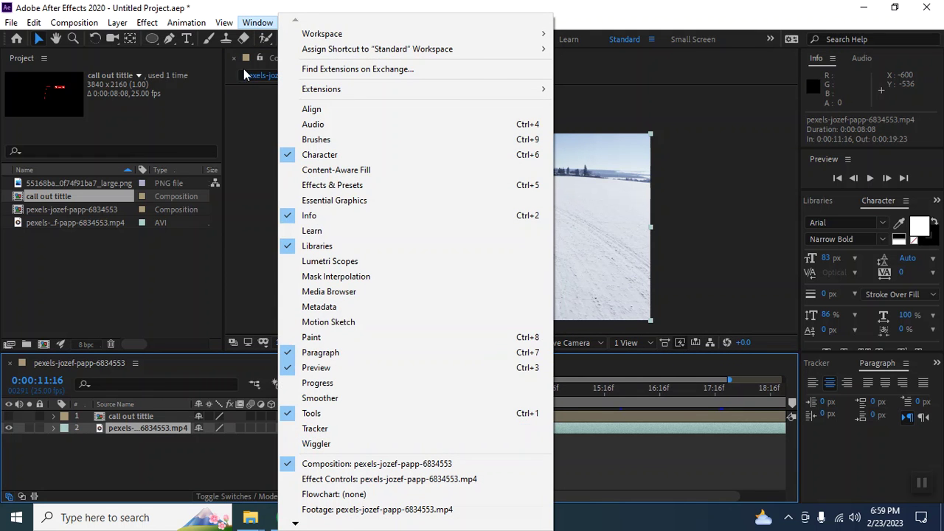
{"action": "mouse_move", "coordinate": [189, 26]}
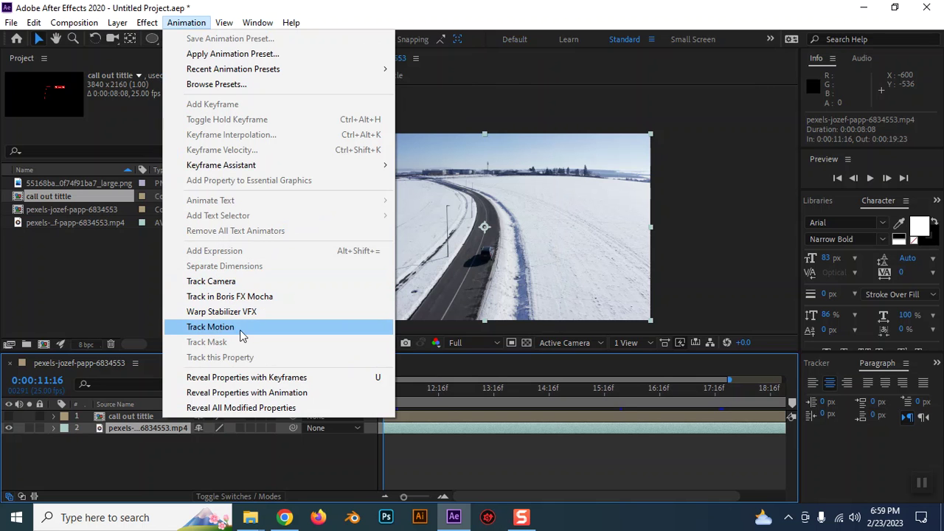
{"action": "key", "text": "Right"}
{"action": "key", "text": "Right"}
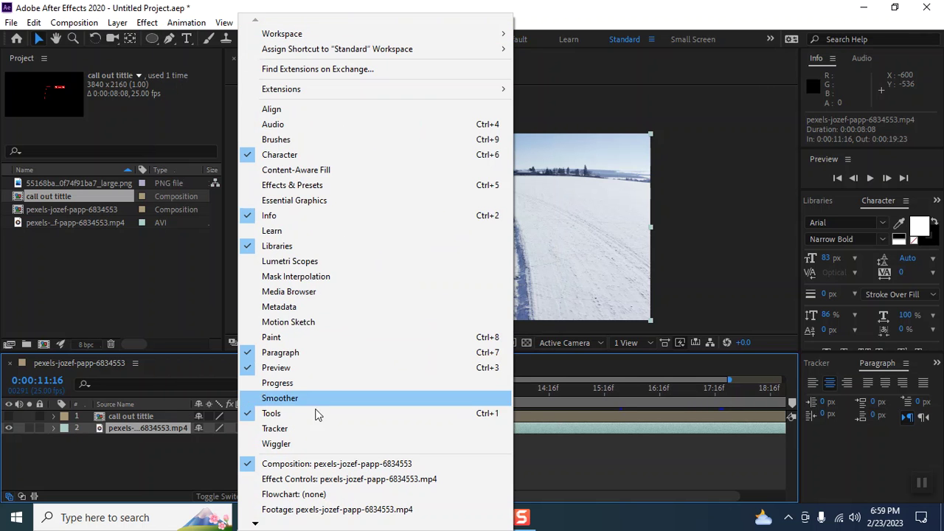
{"action": "left_click", "coordinate": [853, 354]}
{"action": "mouse_move", "coordinate": [852, 355]}
{"action": "left_mouse_down"}
{"action": "mouse_move", "coordinate": [866, 428]}
{"action": "mouse_move", "coordinate": [855, 354]}
{"action": "left_mouse_up"}
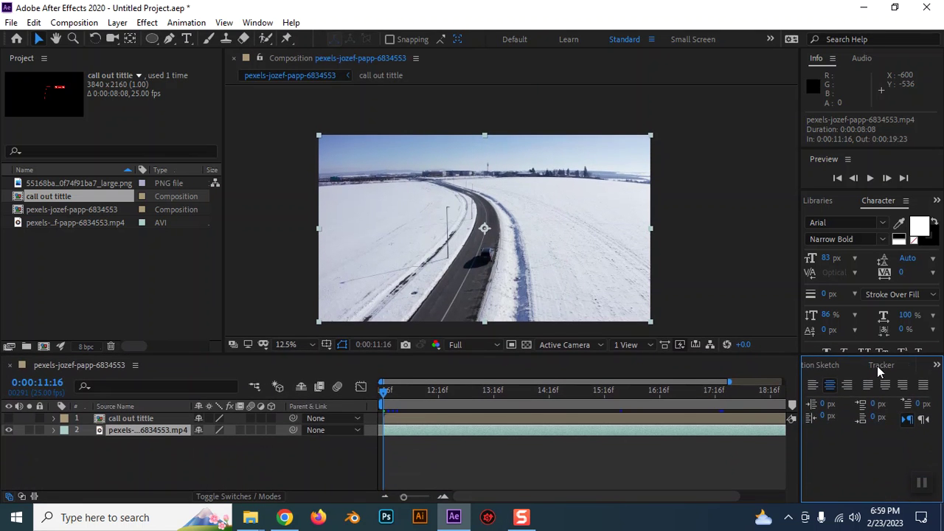
{"action": "left_click", "coordinate": [879, 365]}
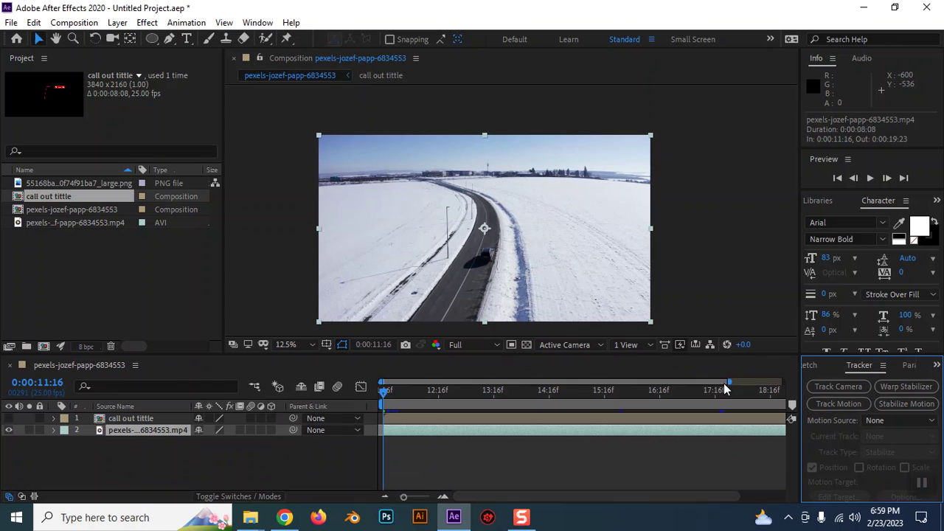
{"action": "left_click_drag", "start_coordinate": [728, 382], "coordinate": [798, 381]}
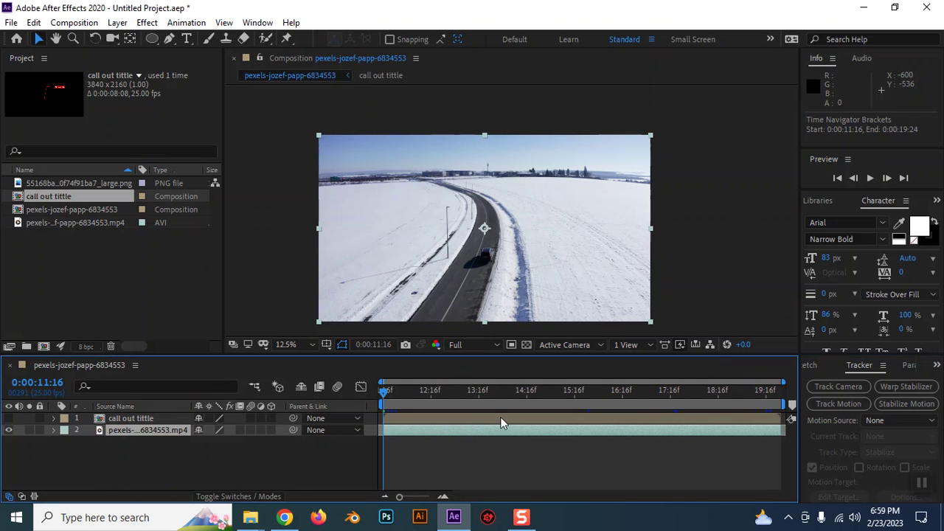
Step: Start a Track Motion on the drone clip and zoom the layer view in on the car
{"action": "left_click", "coordinate": [842, 407]}
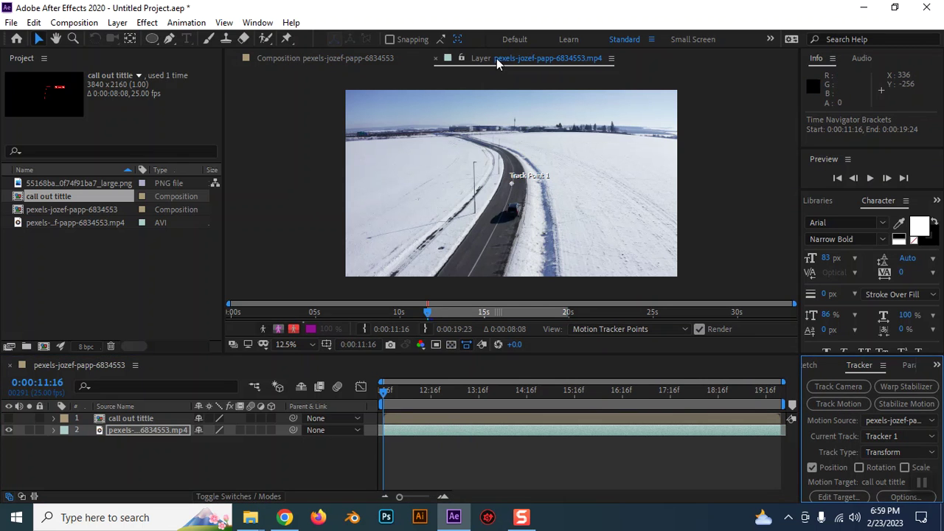
{"action": "scroll", "coordinate": [526, 193], "scroll_direction": "up", "scroll_amount": 3}
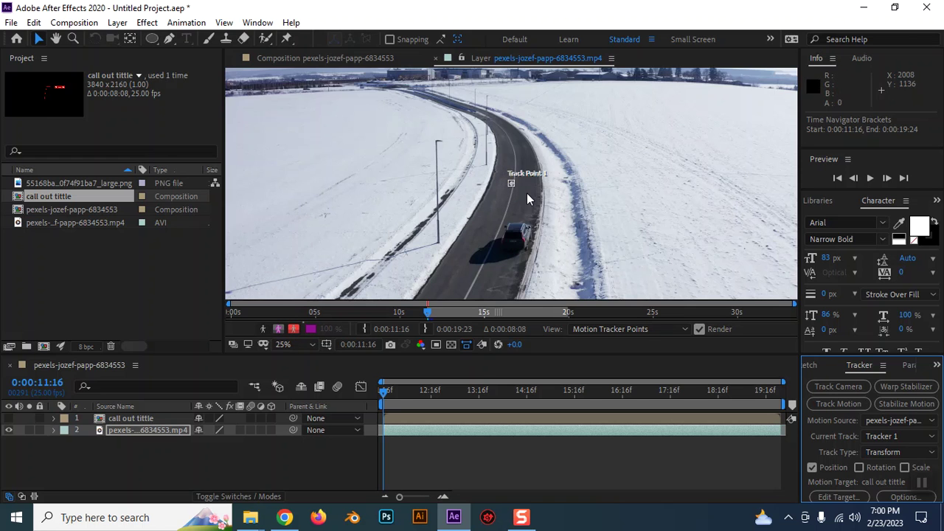
{"action": "scroll", "coordinate": [526, 193], "scroll_direction": "up", "scroll_amount": 2}
{"action": "scroll", "coordinate": [526, 192], "scroll_direction": "up", "scroll_amount": 2}
{"action": "scroll", "coordinate": [526, 192], "scroll_direction": "up", "scroll_amount": 1}
{"action": "scroll", "coordinate": [526, 192], "scroll_direction": "up", "scroll_amount": 2}
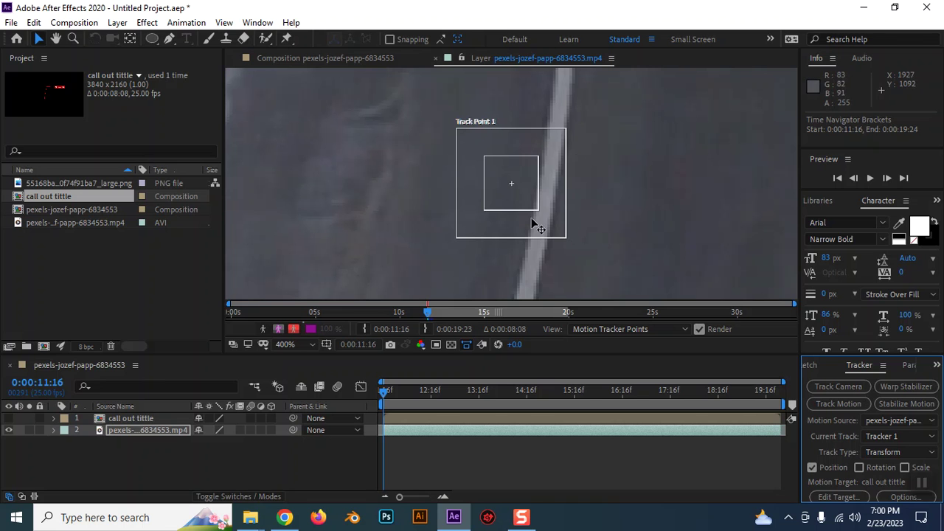
{"action": "key", "text": "comma"}
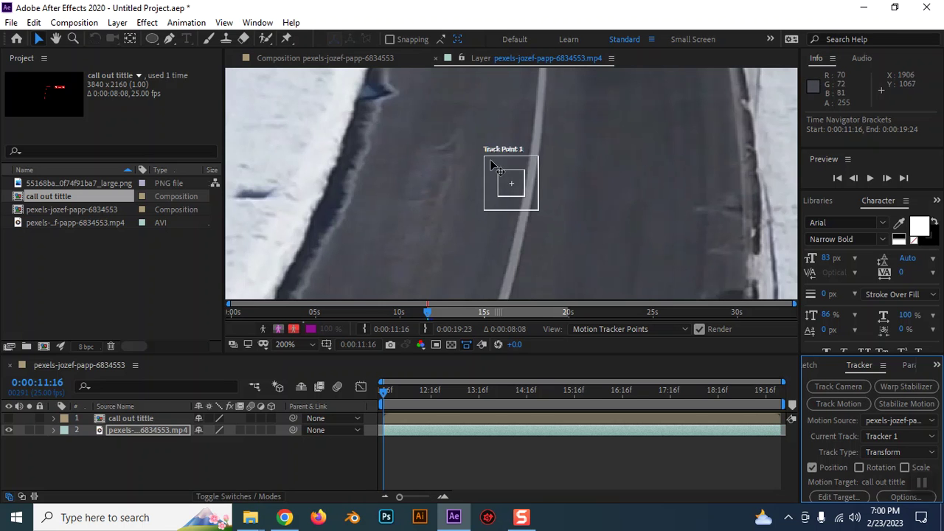
Step: Drag Track Point 1 onto the car's roof
{"action": "left_click_drag", "start_coordinate": [538, 210], "coordinate": [536, 212]}
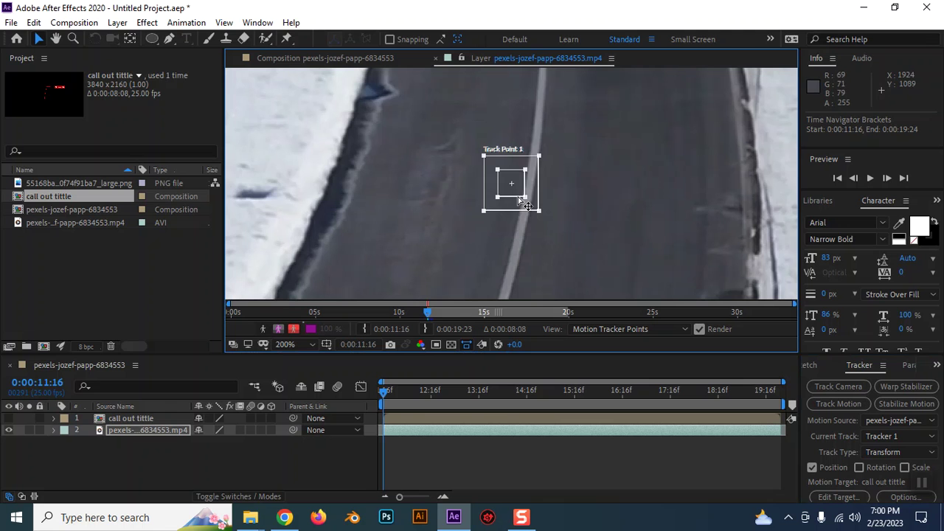
{"action": "left_click_drag", "start_coordinate": [521, 202], "coordinate": [543, 253]}
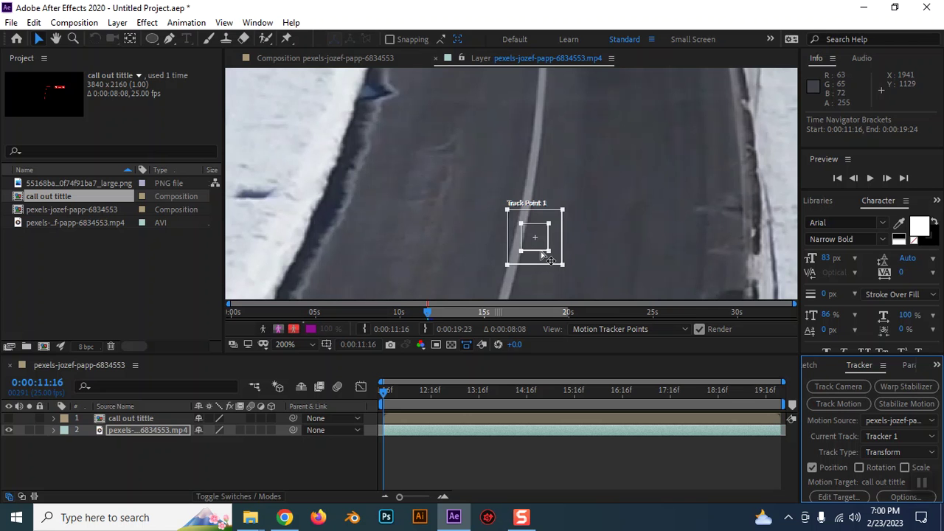
{"action": "scroll", "coordinate": [531, 229], "scroll_direction": "down", "scroll_amount": 4}
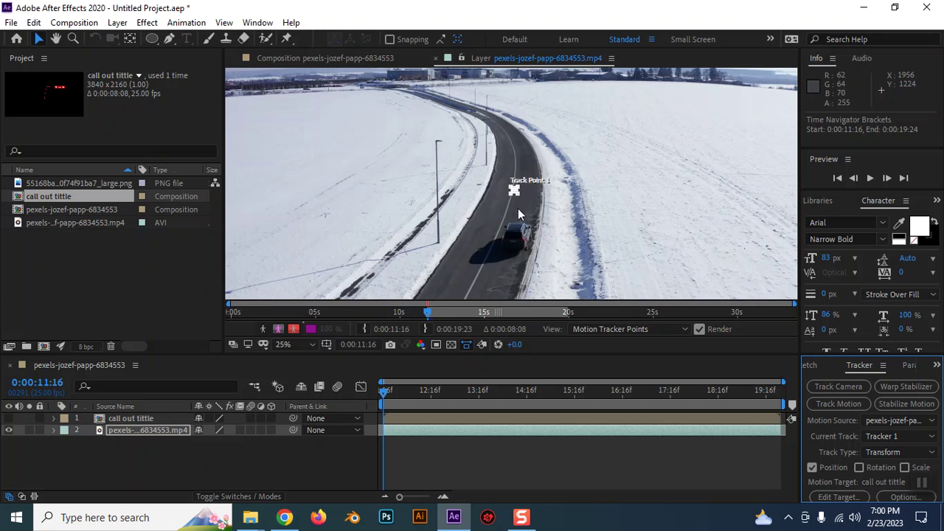
{"action": "scroll", "coordinate": [562, 252], "scroll_direction": "up", "scroll_amount": 1}
{"action": "scroll", "coordinate": [553, 154], "scroll_direction": "up", "scroll_amount": 1}
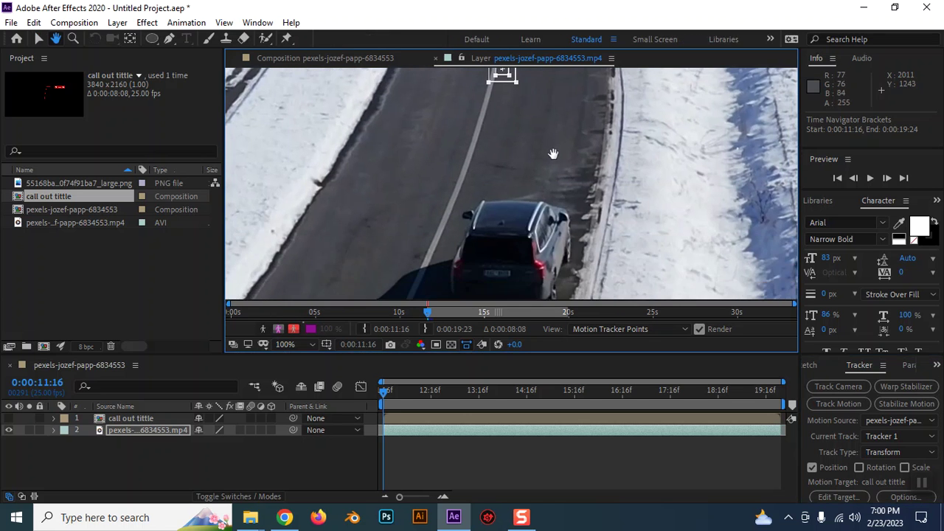
{"action": "mouse_move", "coordinate": [514, 88]}
{"action": "left_mouse_down"}
{"action": "mouse_move", "coordinate": [519, 239]}
{"action": "mouse_move", "coordinate": [524, 207]}
{"action": "left_mouse_up"}
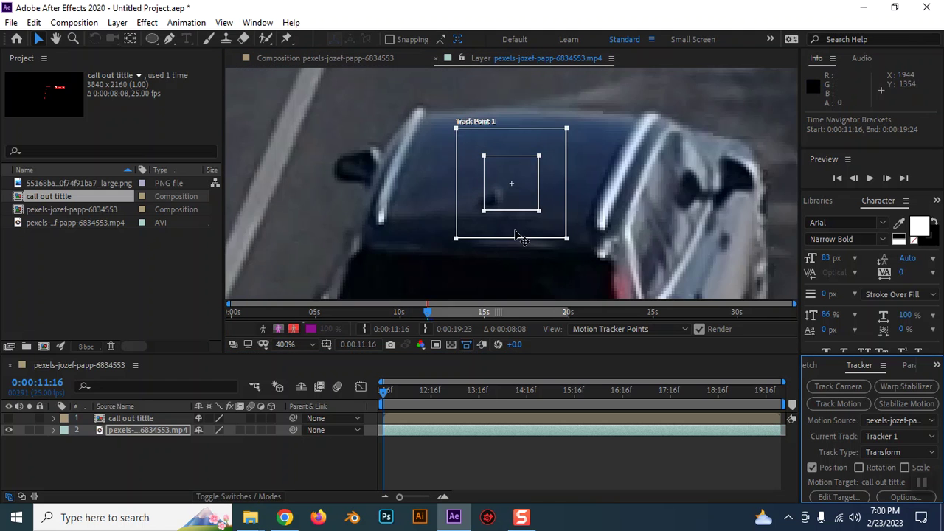
{"action": "left_click_drag", "start_coordinate": [536, 170], "coordinate": [531, 168]}
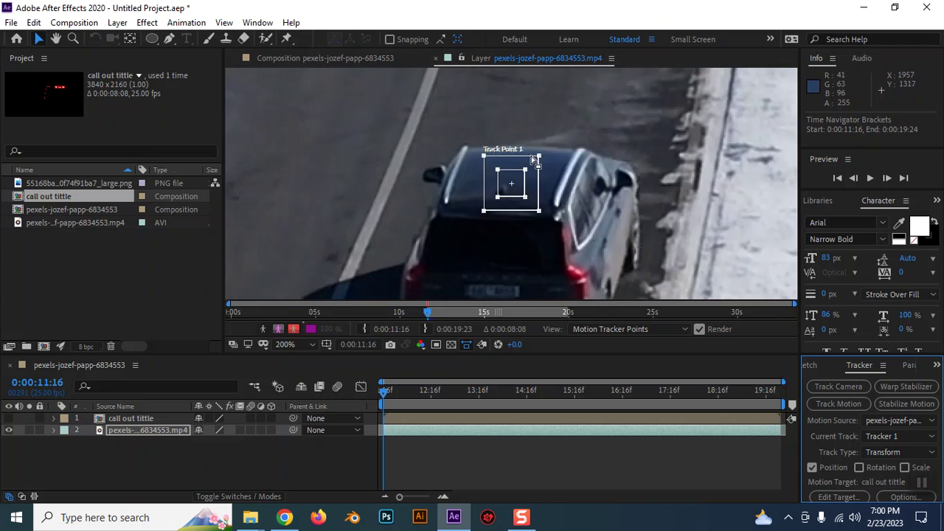
{"action": "scroll", "coordinate": [531, 169], "scroll_direction": "down", "scroll_amount": 1}
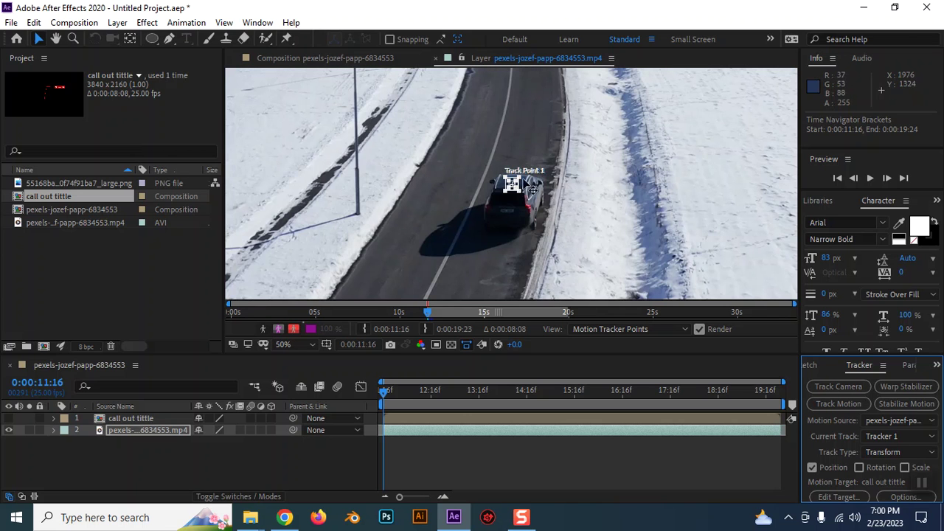
{"action": "scroll", "coordinate": [516, 183], "scroll_direction": "up", "scroll_amount": 1}
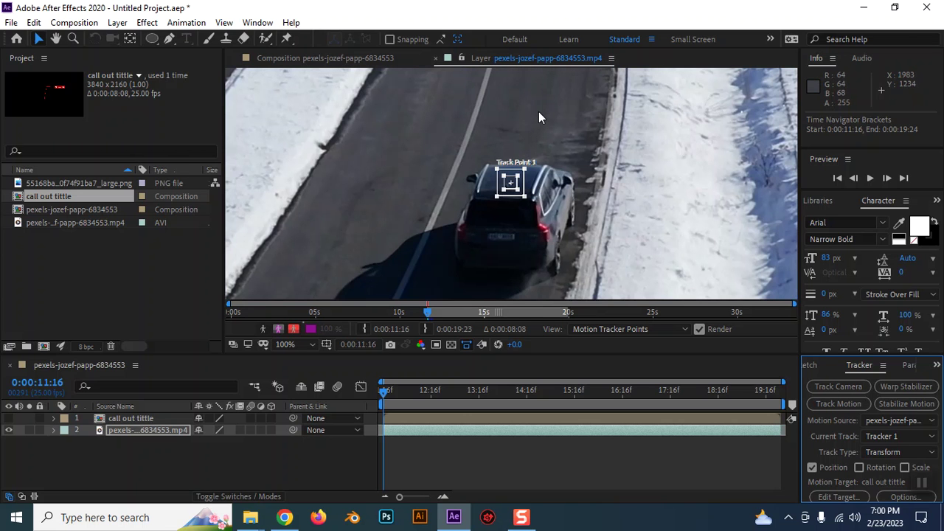
Step: Make the search area wider and shorter, and enlarge the feature area over the roof
{"action": "key", "text": "period"}
{"action": "key", "text": "period"}
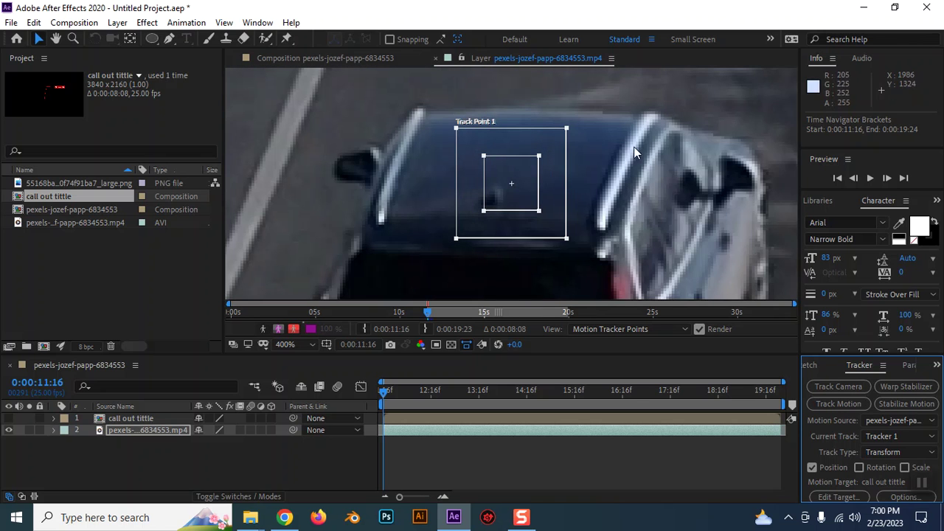
{"action": "key", "text": "comma"}
{"action": "key", "text": "comma"}
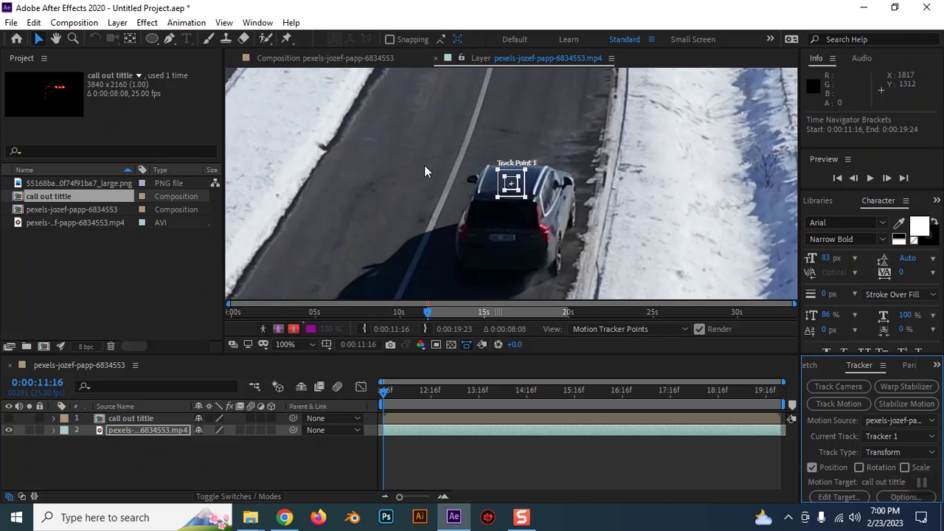
{"action": "key", "text": "period"}
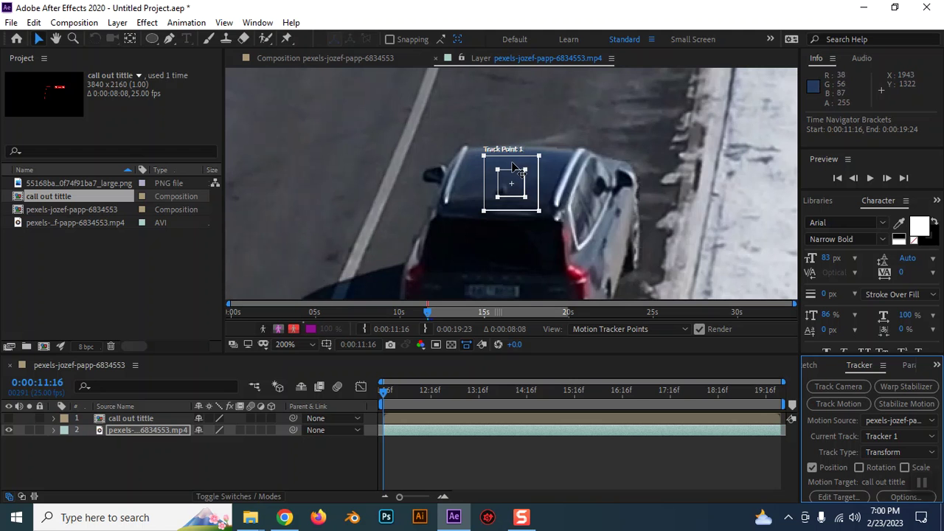
{"action": "key", "text": "comma"}
{"action": "key", "text": "period"}
{"action": "key", "text": "period"}
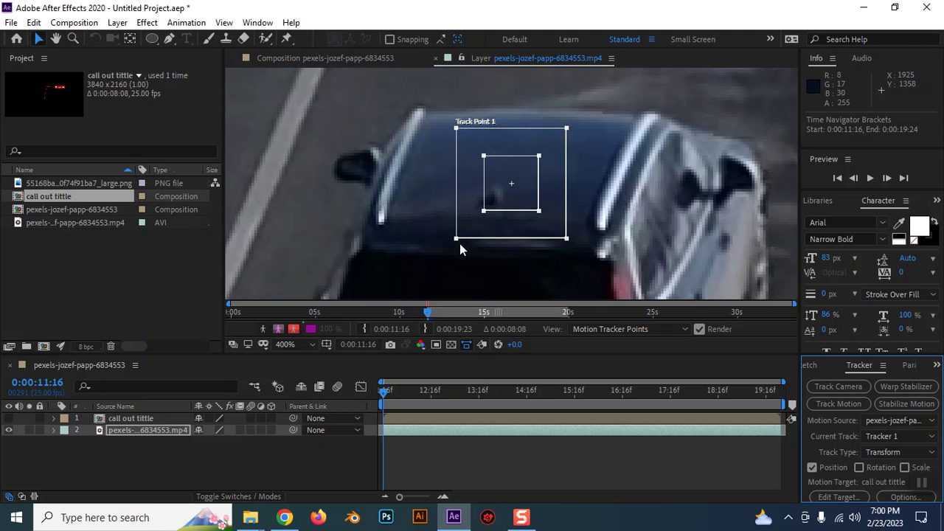
{"action": "left_click_drag", "start_coordinate": [456, 239], "coordinate": [411, 229]}
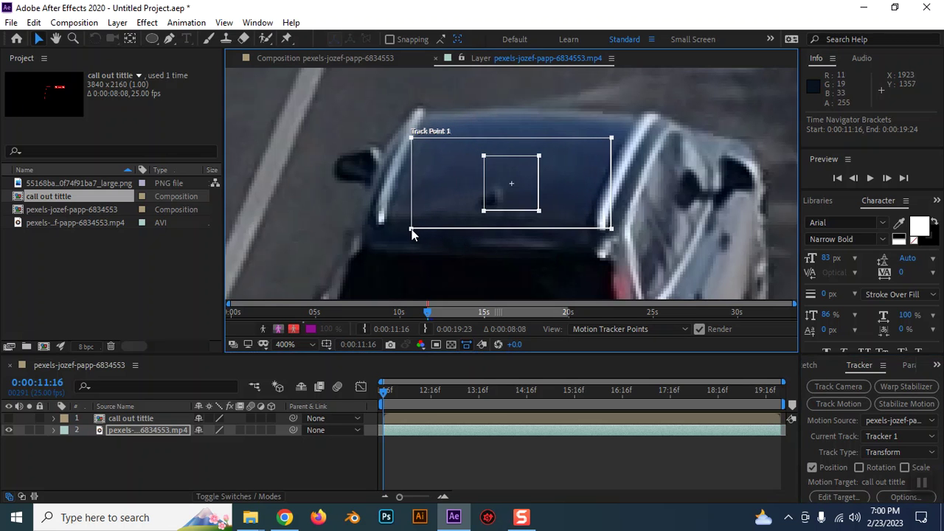
{"action": "left_click_drag", "start_coordinate": [609, 137], "coordinate": [610, 140]}
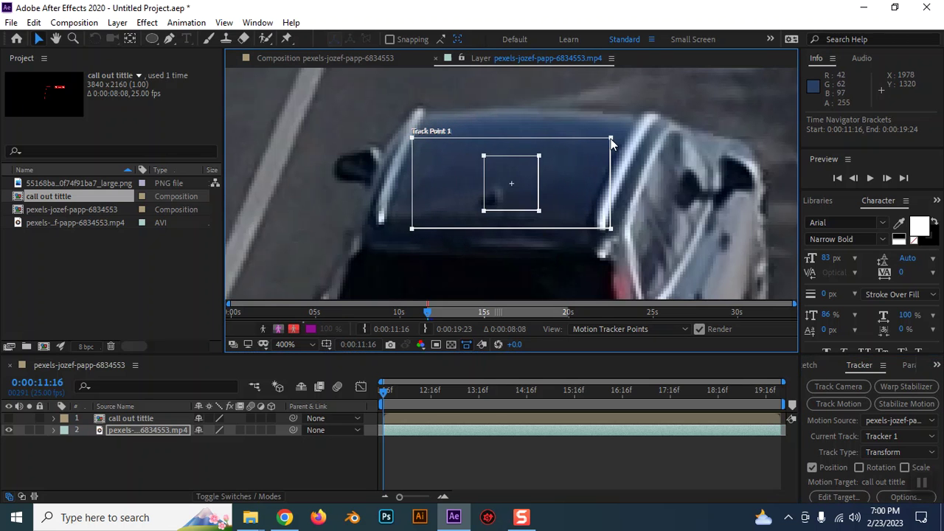
{"action": "left_click_drag", "start_coordinate": [609, 229], "coordinate": [589, 229]}
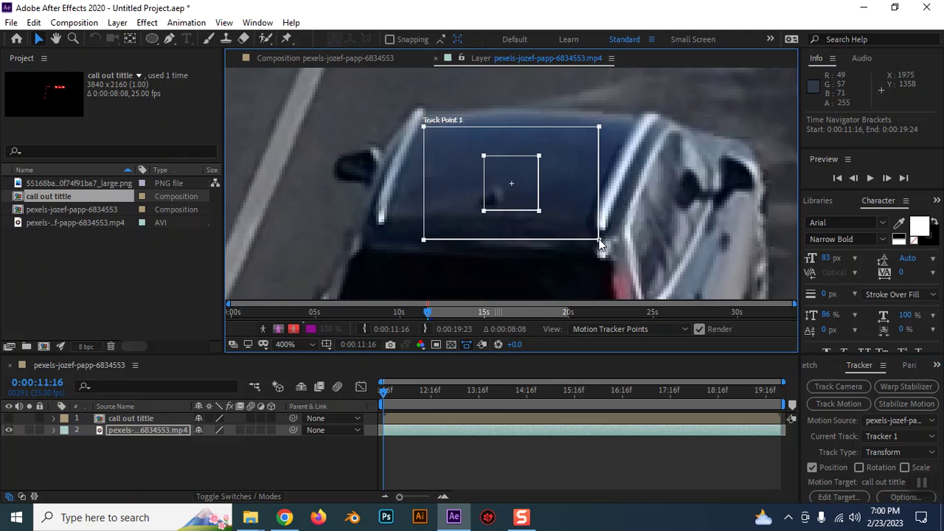
{"action": "left_click_drag", "start_coordinate": [434, 229], "coordinate": [422, 227]}
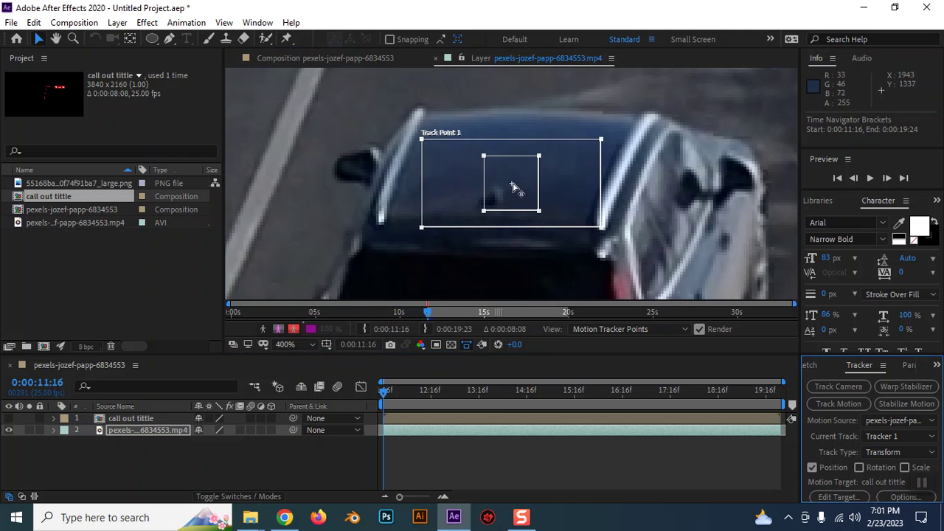
{"action": "left_click_drag", "start_coordinate": [540, 214], "coordinate": [567, 213]}
Step: Analyze Track Point 1 forward, following the car from 0:00:11:16 to 0:00:19:23
{"action": "key", "text": "comma"}
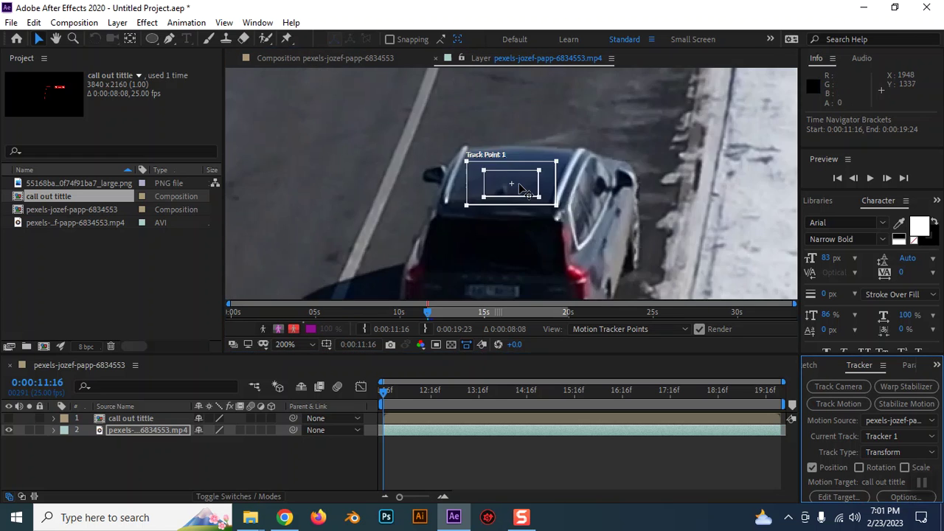
{"action": "key", "text": "comma"}
{"action": "key", "text": "comma"}
{"action": "key", "text": "period"}
{"action": "key", "text": "period"}
{"action": "key", "text": "comma"}
{"action": "key", "text": "comma"}
{"action": "key", "text": "comma"}
{"action": "left_click", "coordinate": [391, 398]}
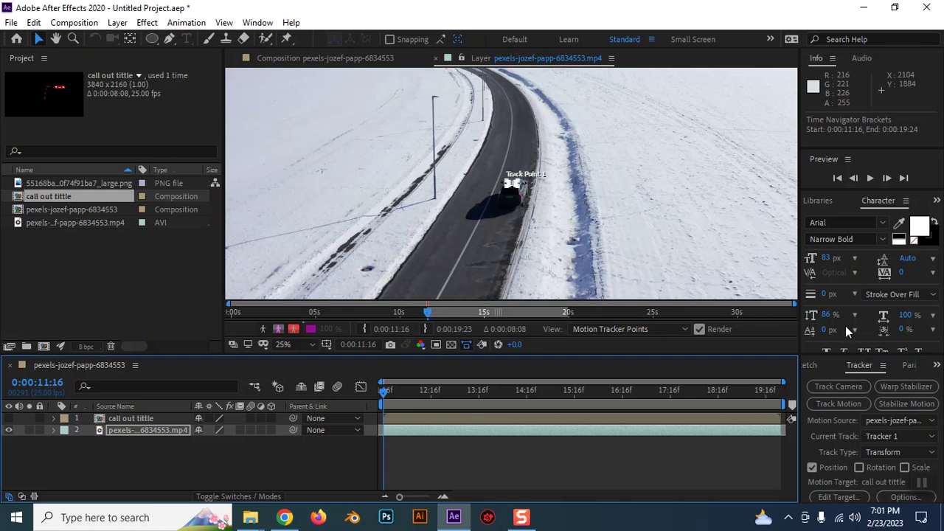
{"action": "left_click_drag", "start_coordinate": [841, 355], "coordinate": [836, 235]}
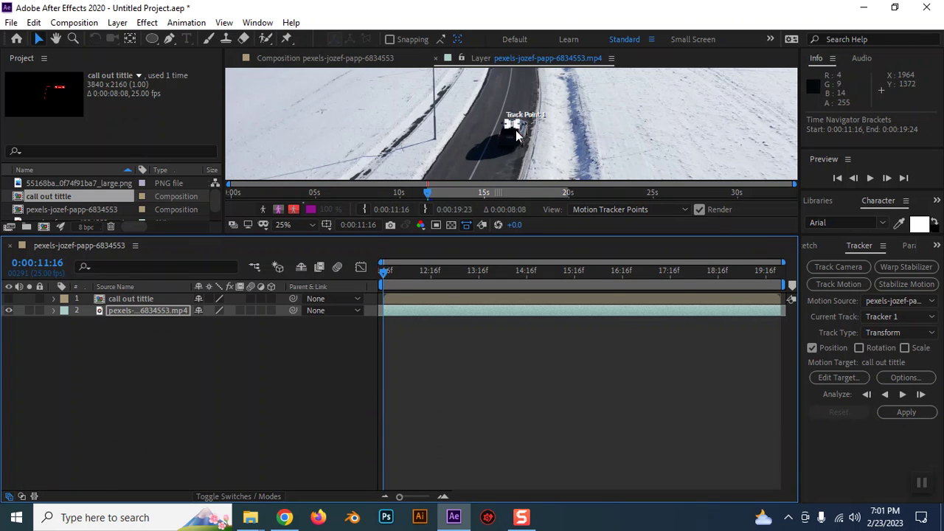
{"action": "left_click", "coordinate": [903, 395]}
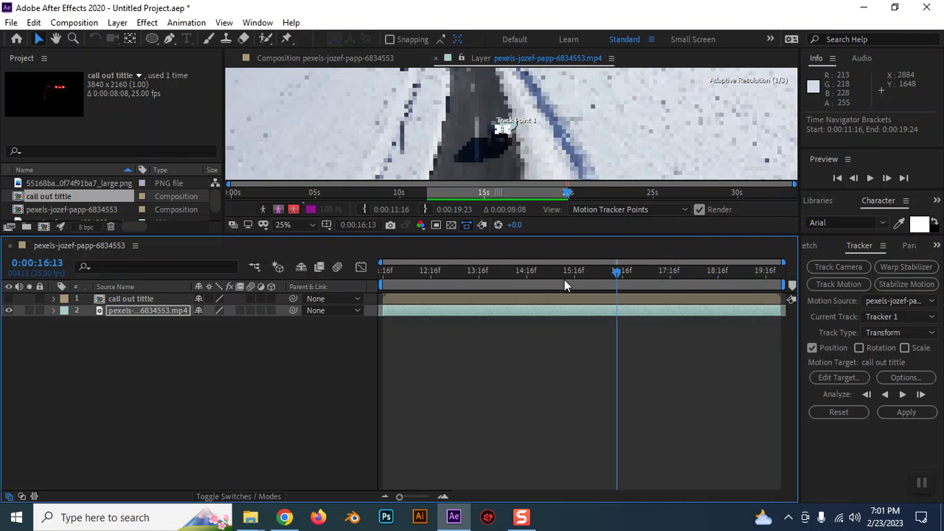
{"action": "left_click_drag", "start_coordinate": [784, 277], "coordinate": [353, 298]}
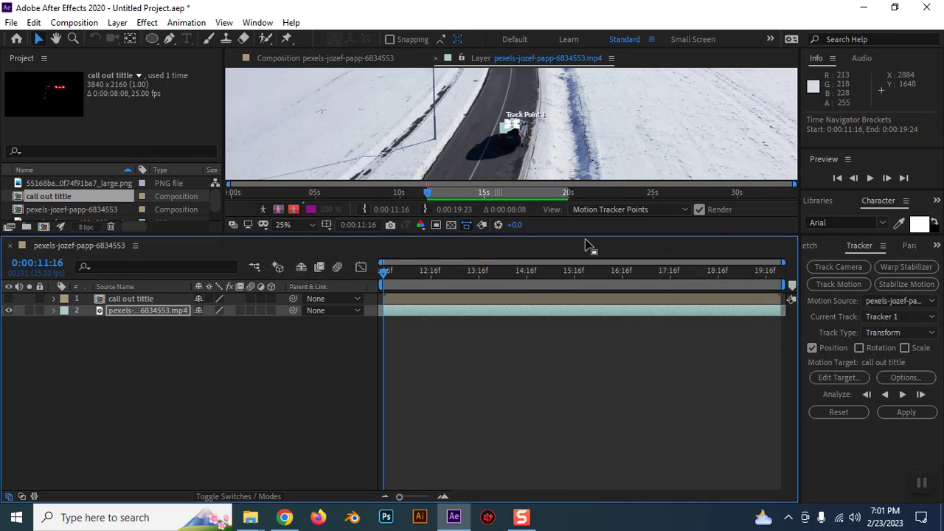
{"action": "left_click_drag", "start_coordinate": [586, 237], "coordinate": [578, 384]}
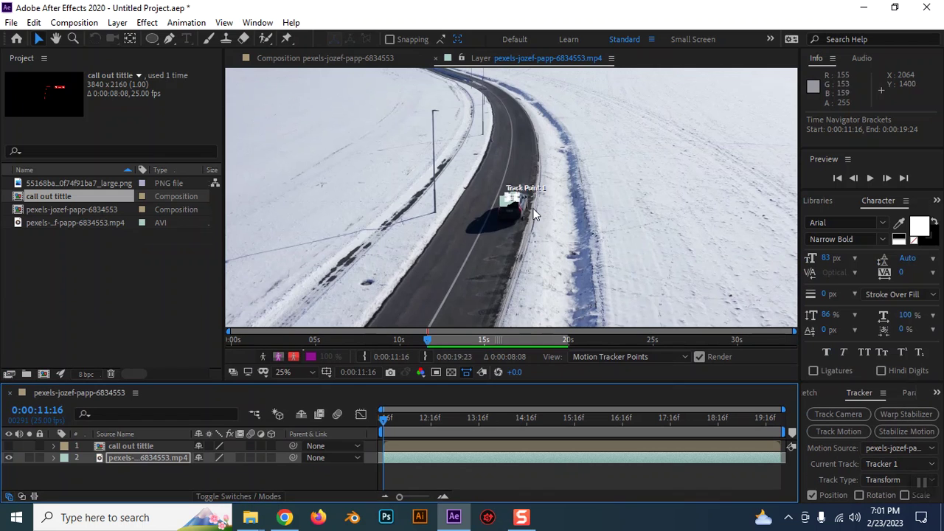
{"action": "scroll", "coordinate": [534, 214], "scroll_direction": "up", "scroll_amount": 2}
{"action": "scroll", "coordinate": [534, 214], "scroll_direction": "up", "scroll_amount": 2}
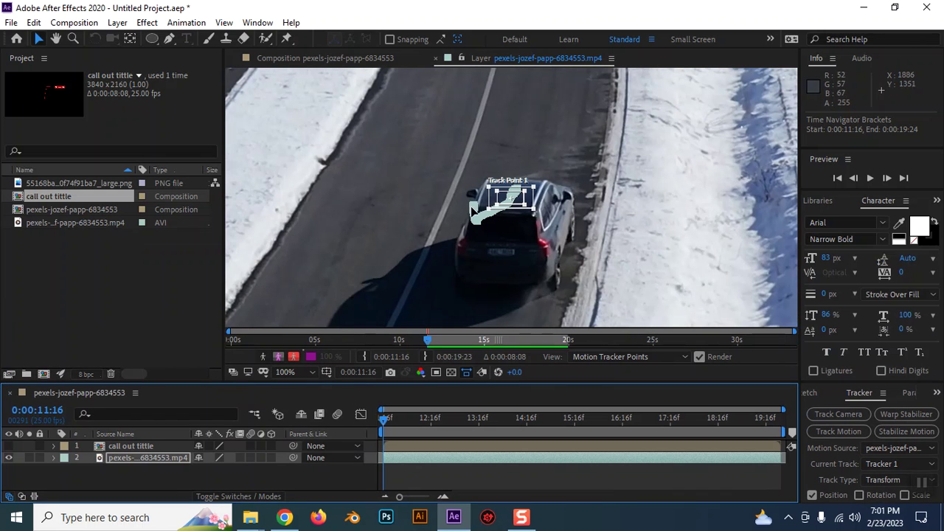
{"action": "scroll", "coordinate": [533, 190], "scroll_direction": "down", "scroll_amount": 2}
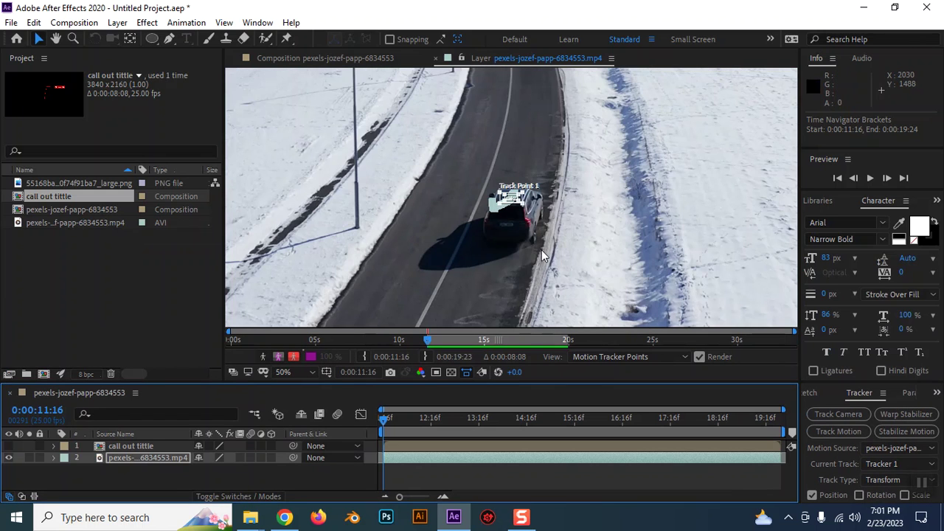
{"action": "scroll", "coordinate": [598, 225], "scroll_direction": "down", "scroll_amount": 1}
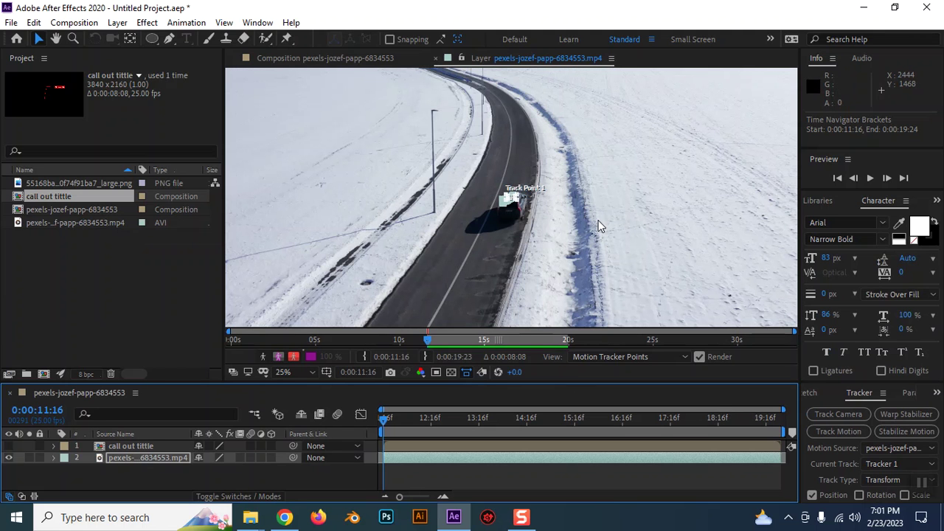
{"action": "scroll", "coordinate": [598, 225], "scroll_direction": "down", "scroll_amount": 1}
{"action": "scroll", "coordinate": [588, 222], "scroll_direction": "up", "scroll_amount": 1}
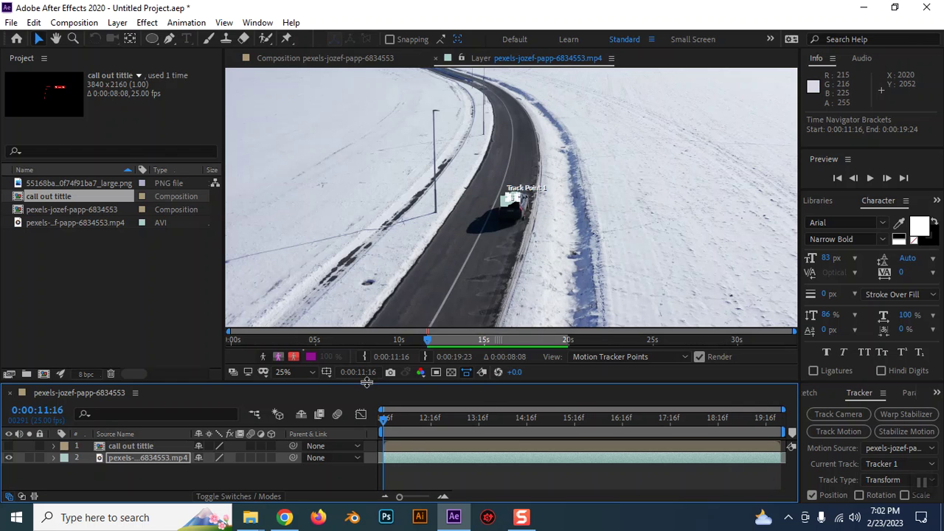
{"action": "left_click_drag", "start_coordinate": [368, 381], "coordinate": [367, 304]}
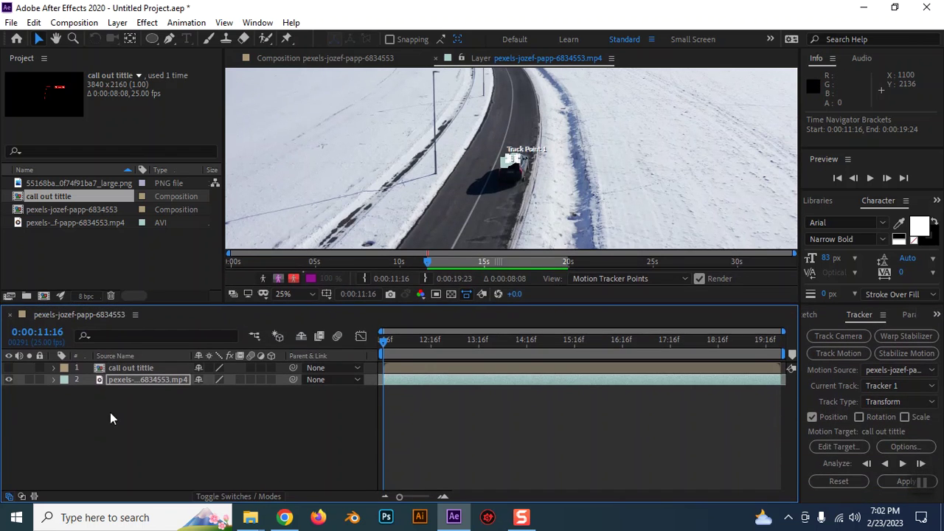
Step: Add a Null 1 null object and parent the call out tittle layer to it
{"action": "left_click", "coordinate": [130, 368]}
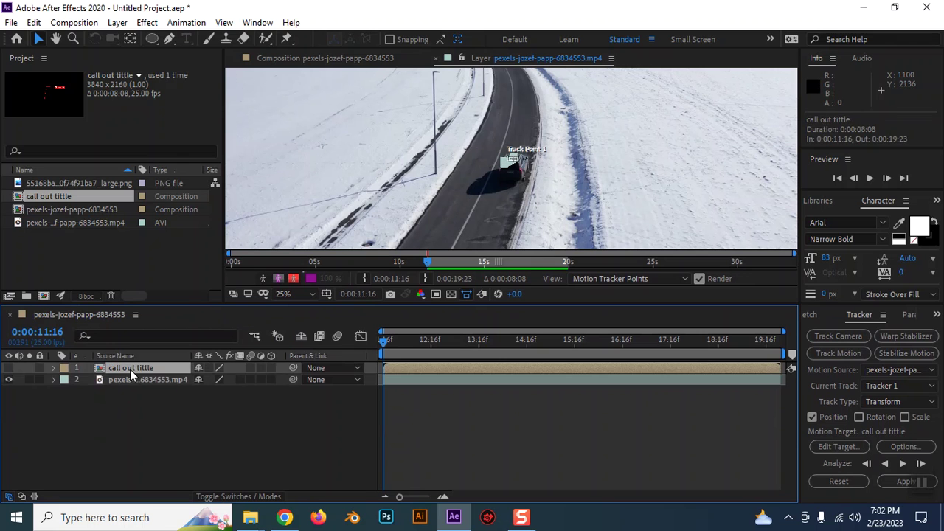
{"action": "left_click", "coordinate": [159, 397]}
{"action": "left_click", "coordinate": [116, 23]}
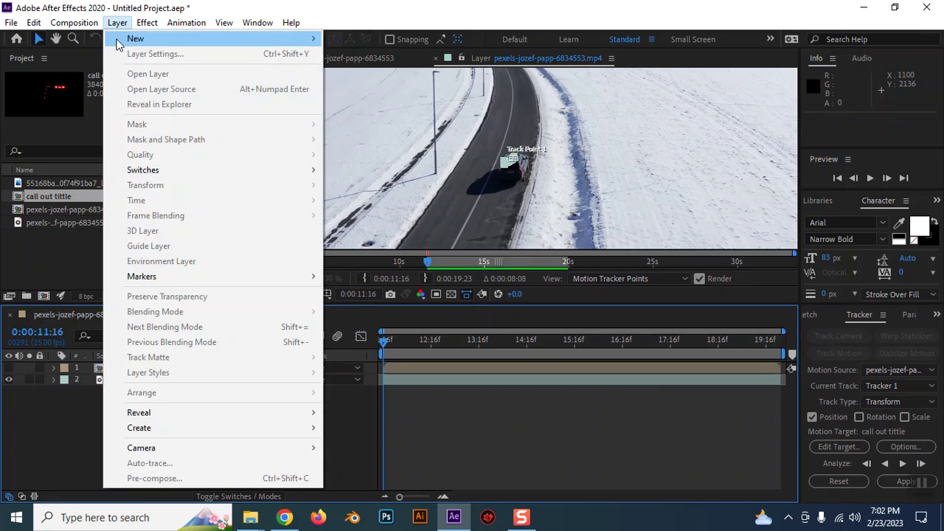
{"action": "mouse_move", "coordinate": [133, 40]}
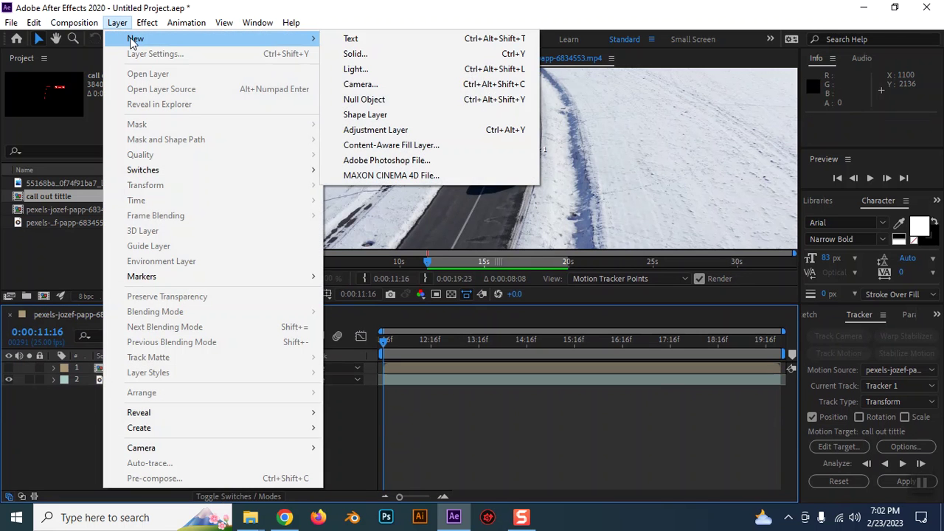
{"action": "left_click", "coordinate": [377, 101]}
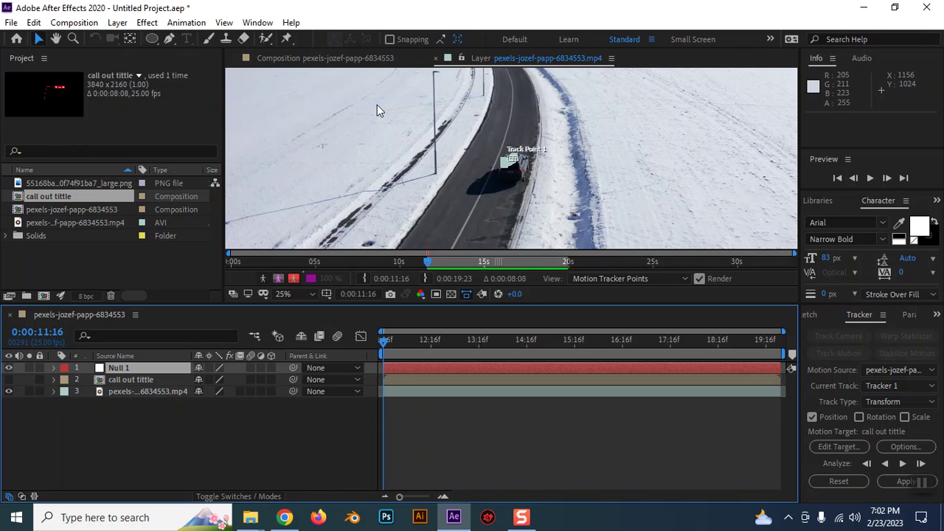
{"action": "left_click", "coordinate": [127, 380]}
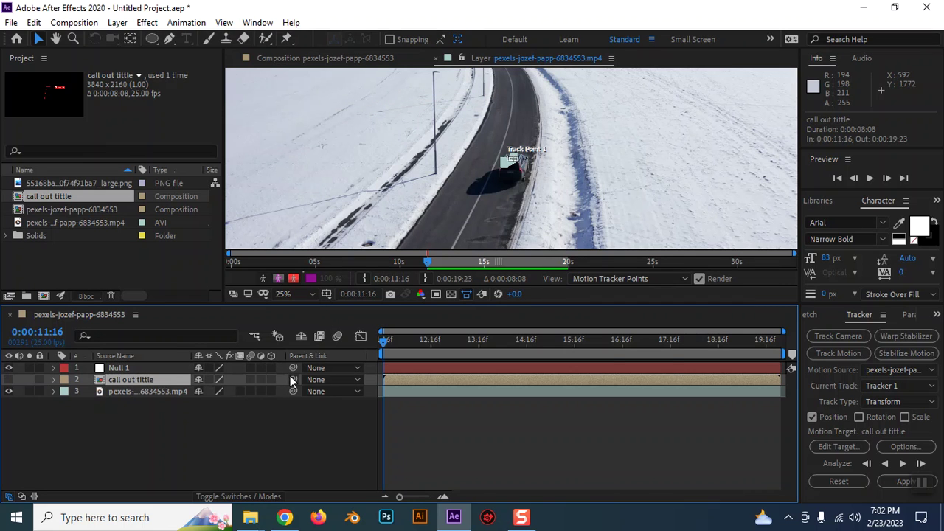
{"action": "left_click_drag", "start_coordinate": [293, 382], "coordinate": [140, 367]}
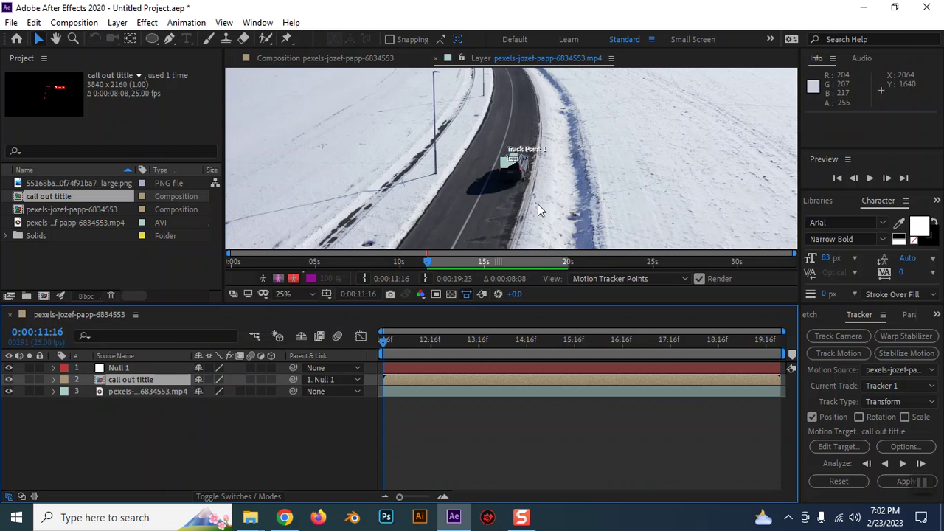
Step: Preview the footage, then return to the drone footage's Layer view with widened tracker controls
{"action": "scroll", "coordinate": [533, 213], "scroll_direction": "down", "scroll_amount": 1}
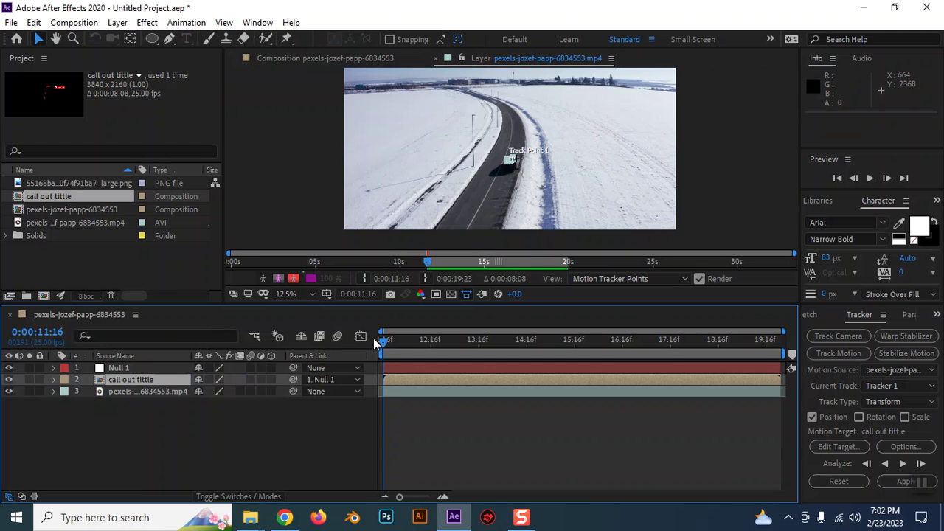
{"action": "key", "text": "space"}
{"action": "left_click", "coordinate": [297, 59]}
{"action": "scroll", "coordinate": [492, 225], "scroll_direction": "up", "scroll_amount": 1}
{"action": "scroll", "coordinate": [482, 237], "scroll_direction": "down", "scroll_amount": 1}
{"action": "scroll", "coordinate": [484, 226], "scroll_direction": "up", "scroll_amount": 1}
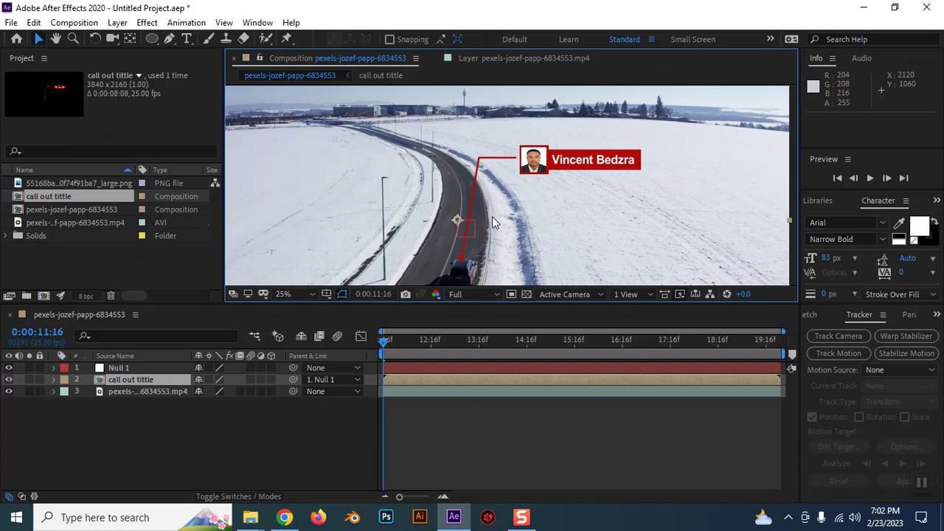
{"action": "scroll", "coordinate": [491, 218], "scroll_direction": "down", "scroll_amount": 1}
{"action": "left_click", "coordinate": [488, 58]}
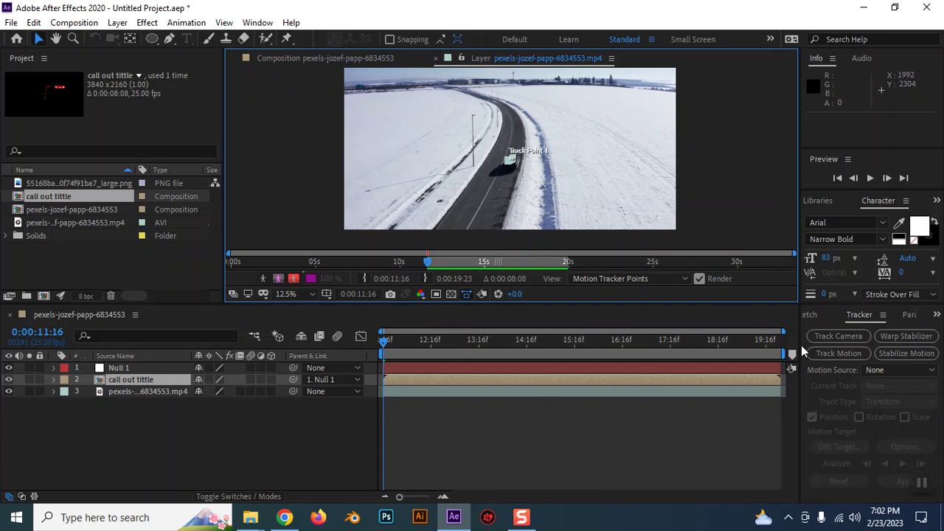
{"action": "left_click_drag", "start_coordinate": [796, 340], "coordinate": [704, 334]}
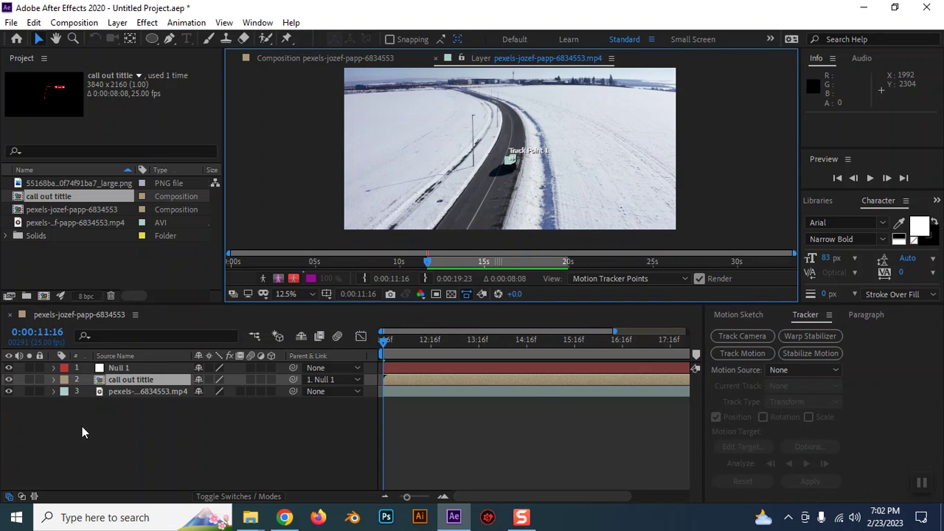
{"action": "left_click", "coordinate": [147, 392]}
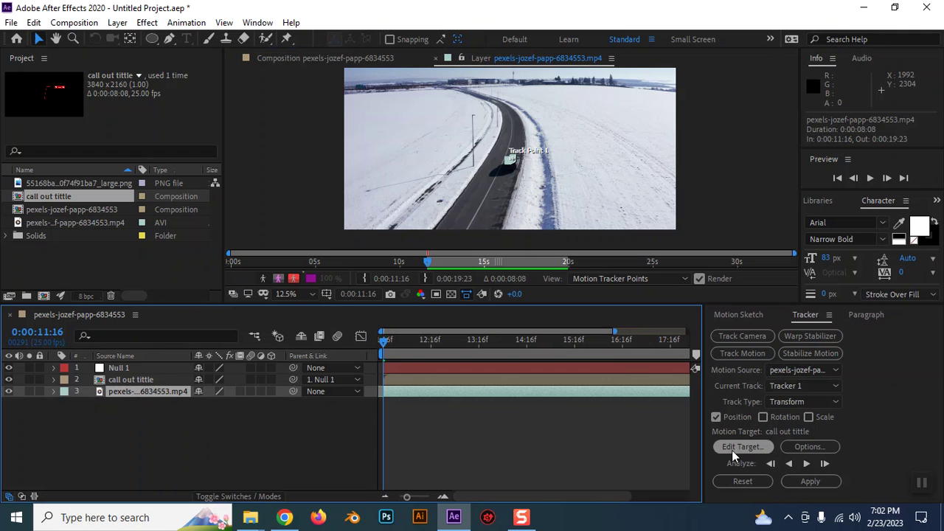
Step: Make Null 1 the tracker's motion target and apply the track in X and Y
{"action": "left_click", "coordinate": [742, 447]}
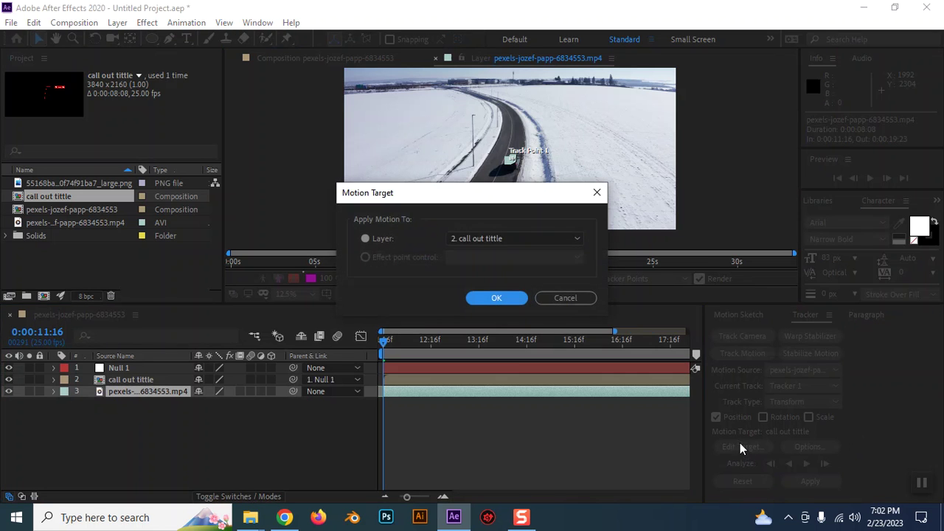
{"action": "left_click", "coordinate": [468, 243]}
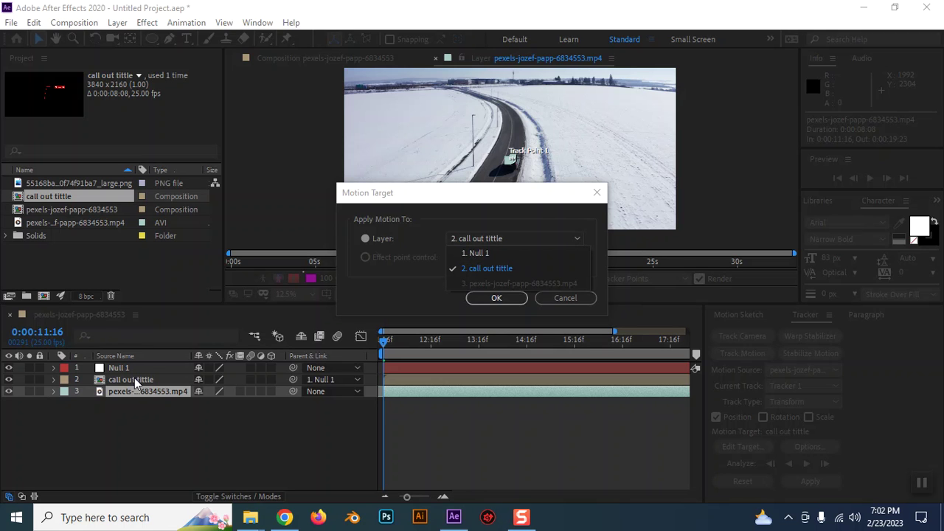
{"action": "left_click", "coordinate": [488, 253]}
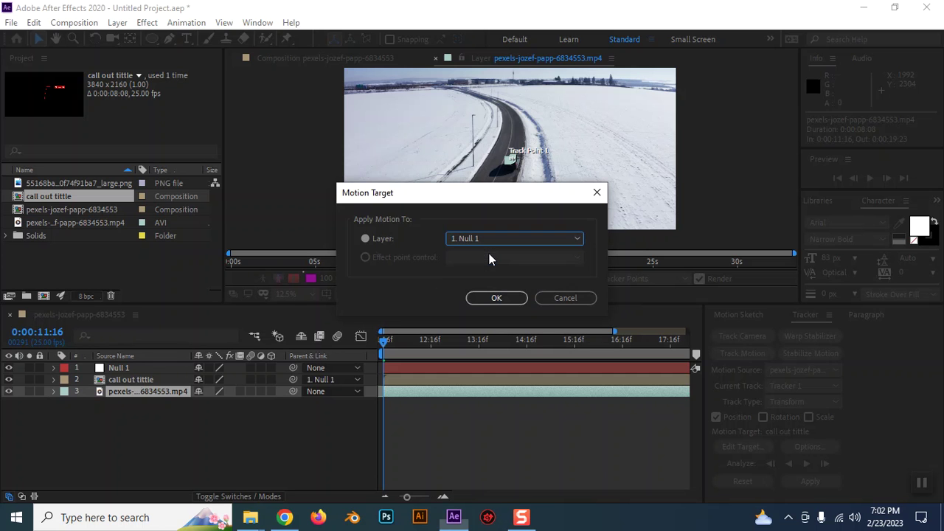
{"action": "left_click", "coordinate": [492, 299]}
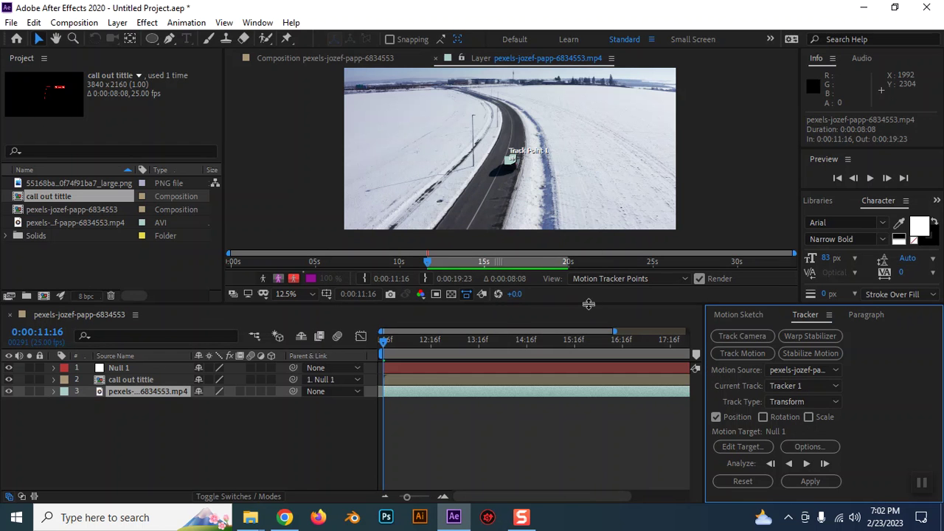
{"action": "left_click", "coordinate": [819, 482]}
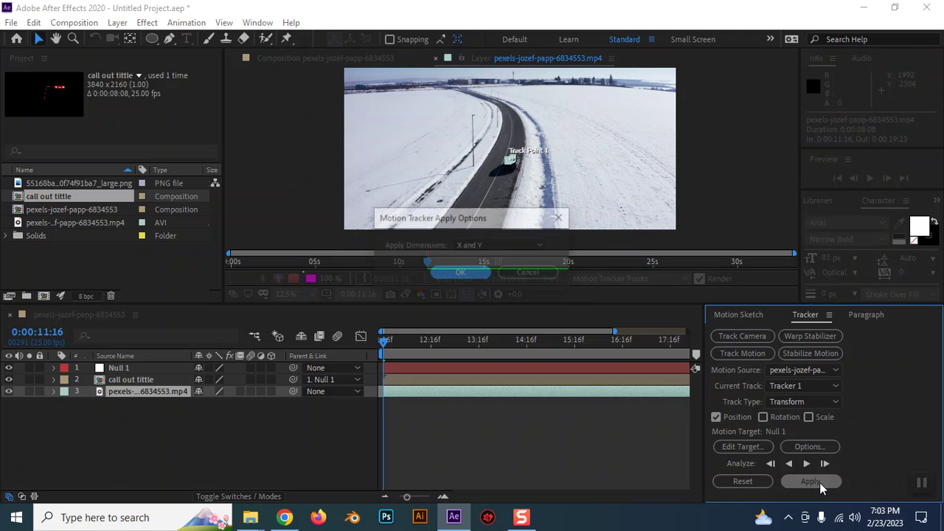
{"action": "left_click", "coordinate": [470, 249]}
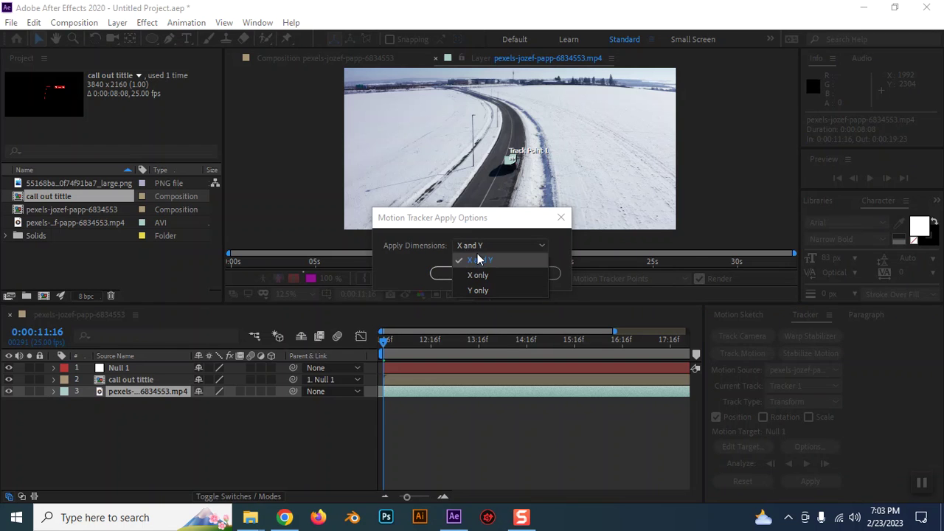
{"action": "left_click", "coordinate": [479, 260]}
{"action": "left_click", "coordinate": [458, 274]}
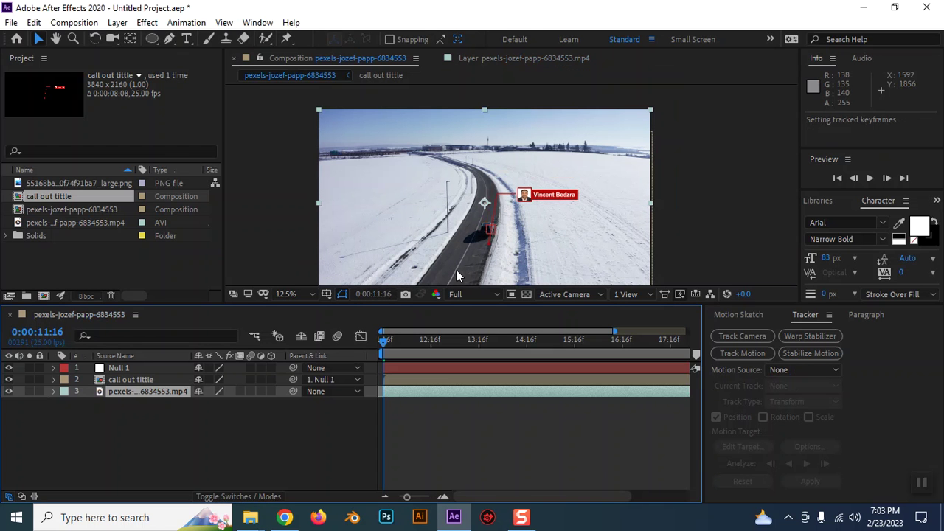
Step: Nudge the call out tittle layer slightly higher above the car and fit the composition in view
{"action": "left_click", "coordinate": [137, 379]}
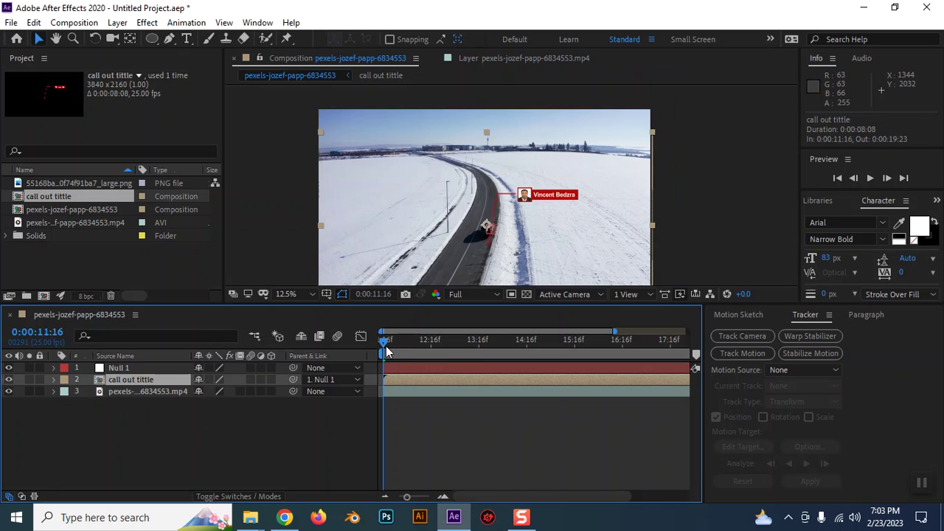
{"action": "left_click_drag", "start_coordinate": [572, 196], "coordinate": [570, 172]}
{"action": "key", "text": "Return"}
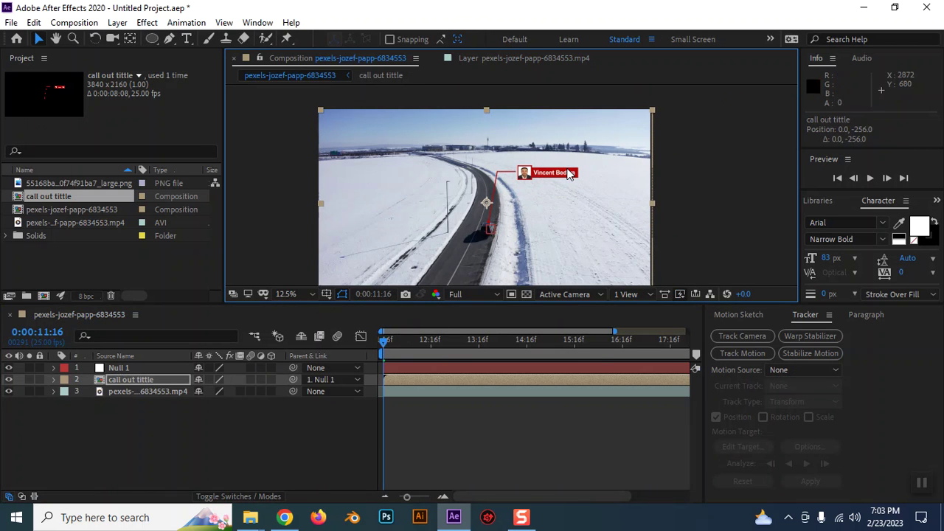
{"action": "left_click", "coordinate": [615, 431]}
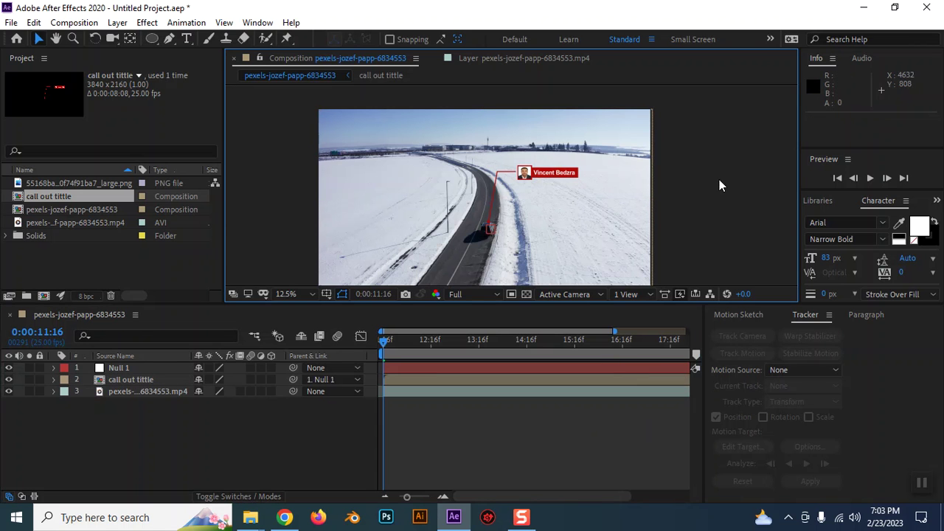
{"action": "left_click", "coordinate": [284, 293]}
{"action": "left_click", "coordinate": [310, 64]}
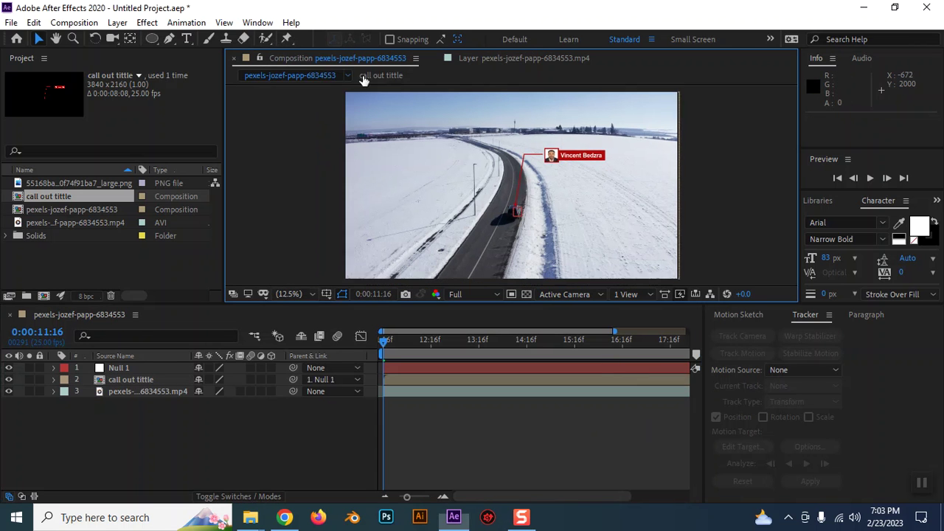
Step: Preview the tracked callout in a maximized viewer, then restore the workspace
{"action": "key", "text": "grave"}
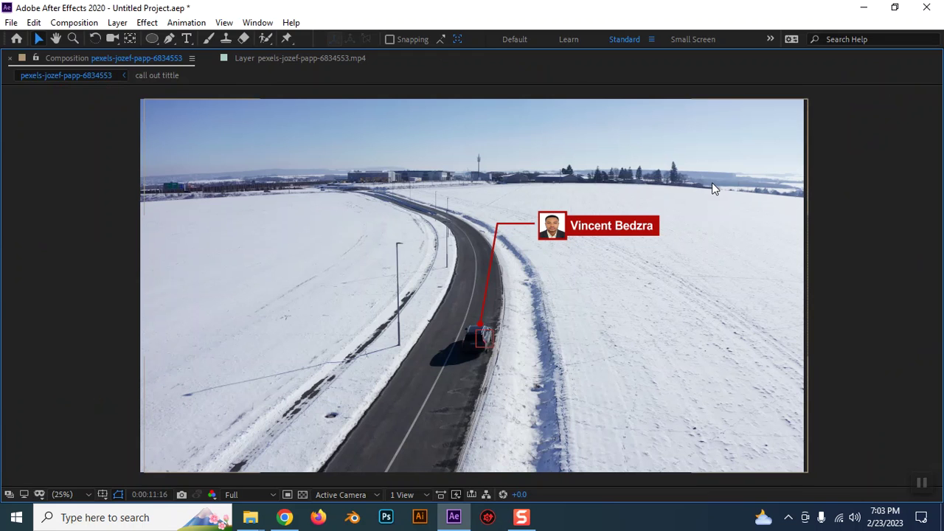
{"action": "key", "text": "space"}
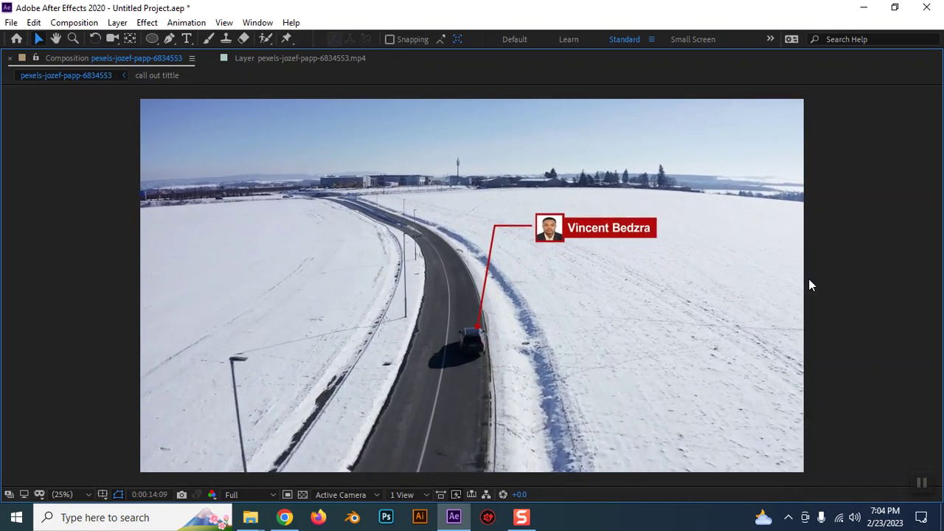
{"action": "key", "text": "space"}
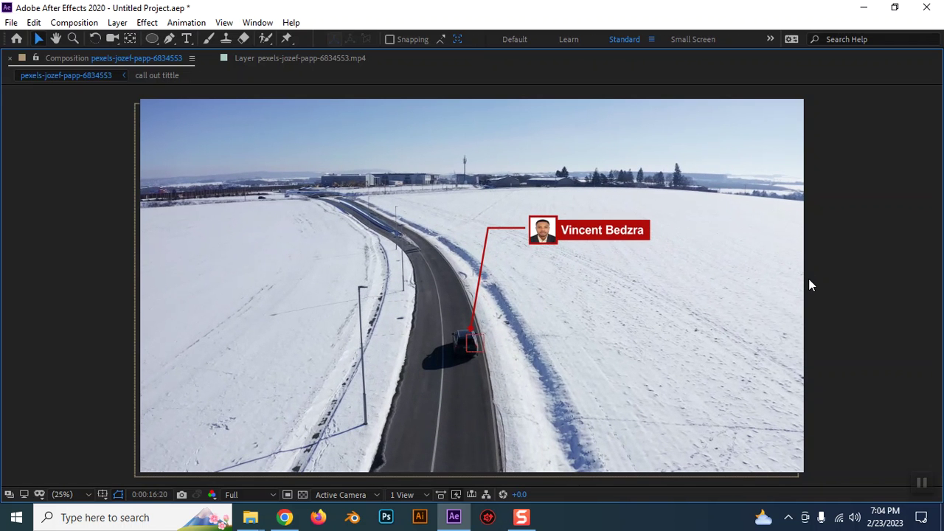
{"action": "key", "text": "grave"}
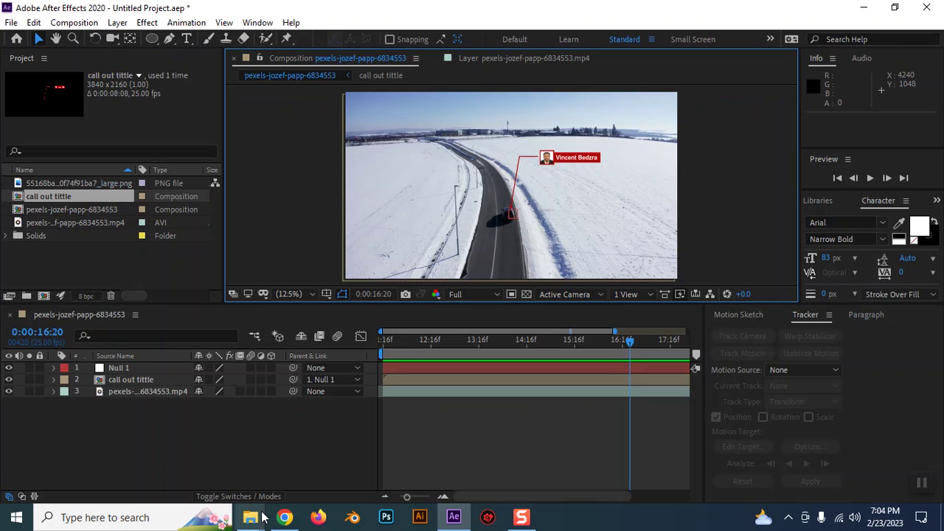
{"action": "mouse_move", "coordinate": [257, 518]}
{"action": "mouse_move", "coordinate": [387, 445]}
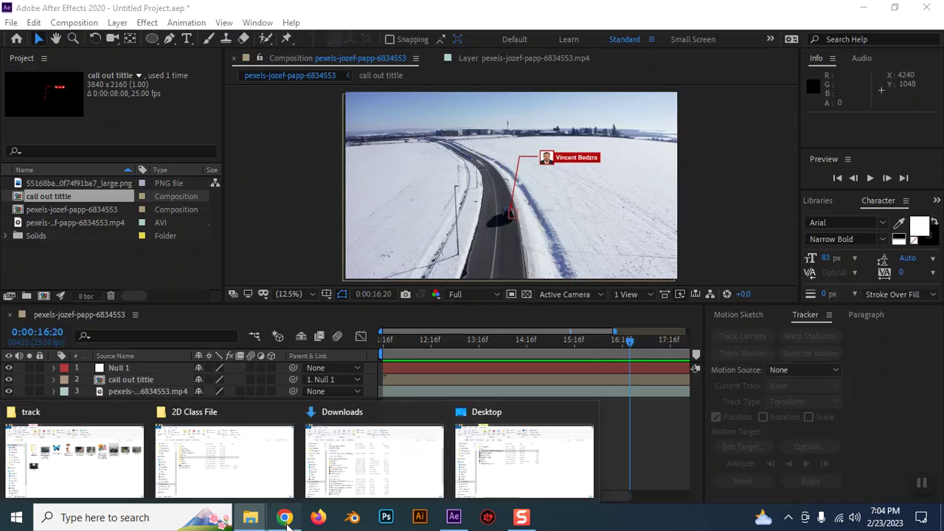
{"action": "left_click", "coordinate": [285, 517]}
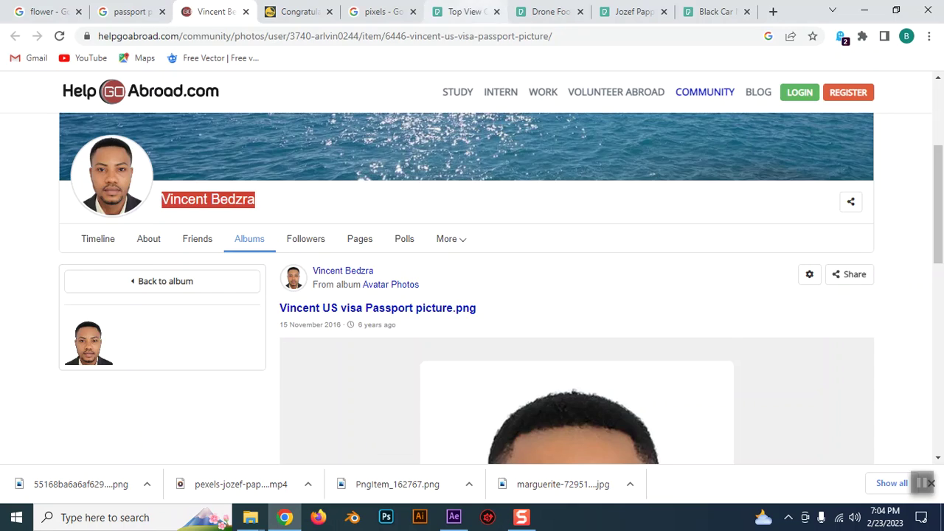
{"action": "left_click", "coordinate": [485, 11]}
{"action": "scroll", "coordinate": [567, 348], "scroll_direction": "down", "scroll_amount": 3}
{"action": "scroll", "coordinate": [560, 354], "scroll_direction": "down", "scroll_amount": 2}
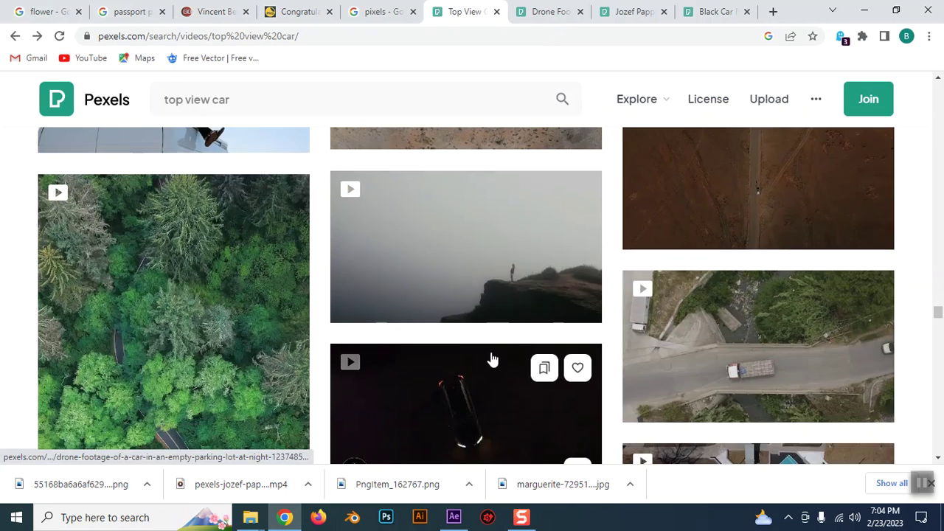
{"action": "scroll", "coordinate": [492, 359], "scroll_direction": "down", "scroll_amount": 3}
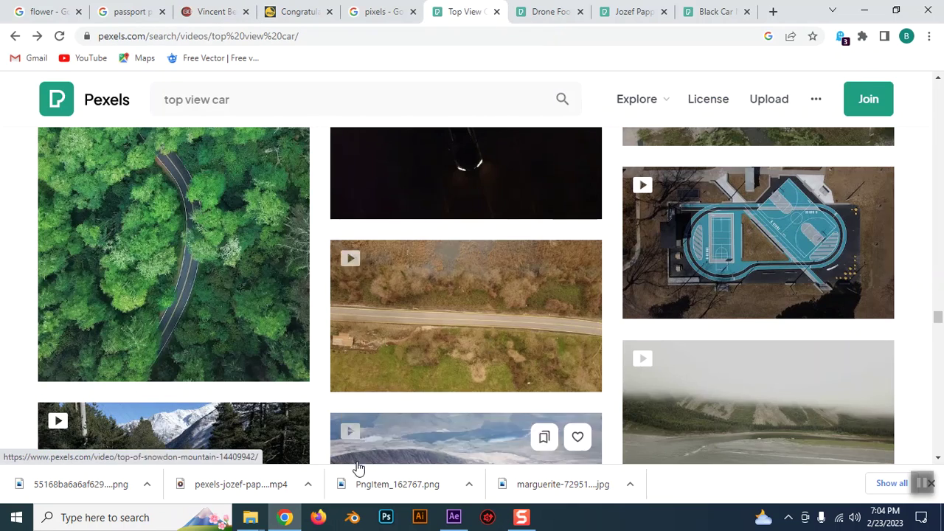
{"action": "left_click", "coordinate": [453, 517]}
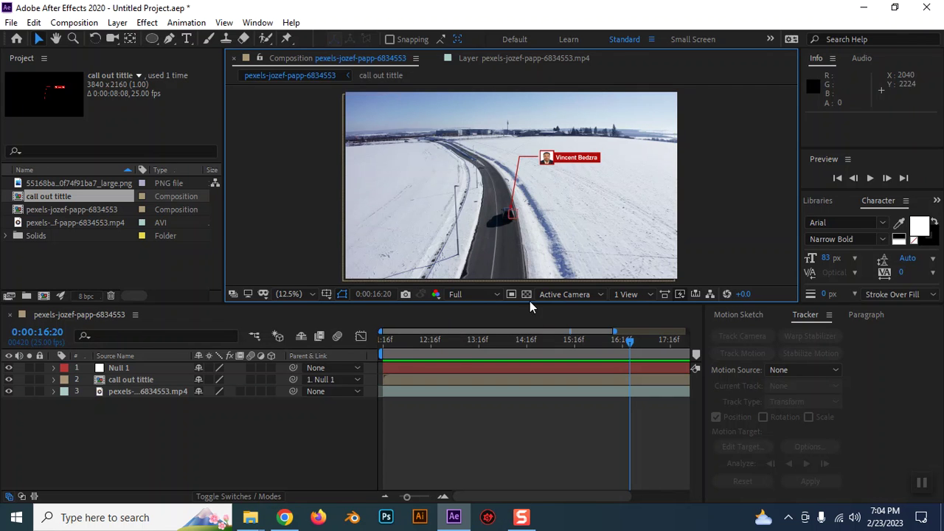
Step: In the footage Layer view, select Track Point 1 on the car and go to 0:00:12:07
{"action": "left_click", "coordinate": [487, 57]}
{"action": "scroll", "coordinate": [527, 176], "scroll_direction": "up", "scroll_amount": 4}
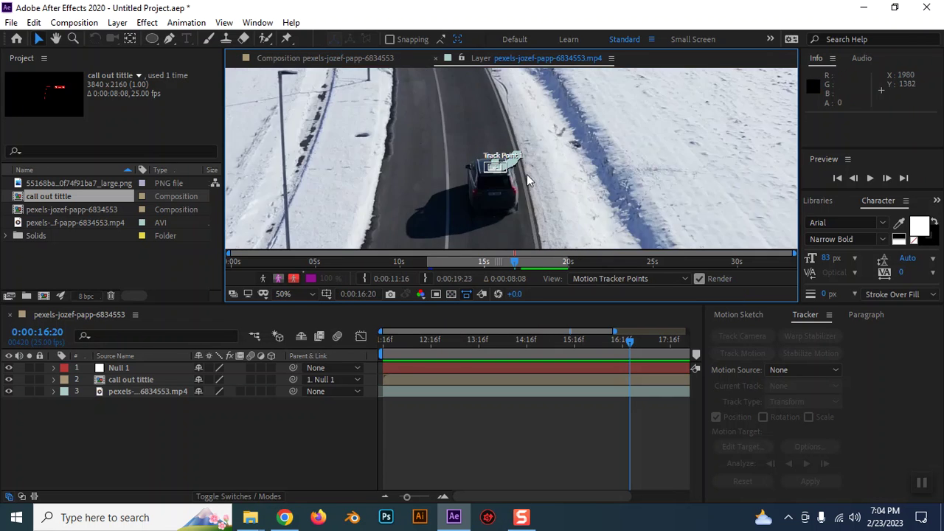
{"action": "scroll", "coordinate": [503, 191], "scroll_direction": "up", "scroll_amount": 6}
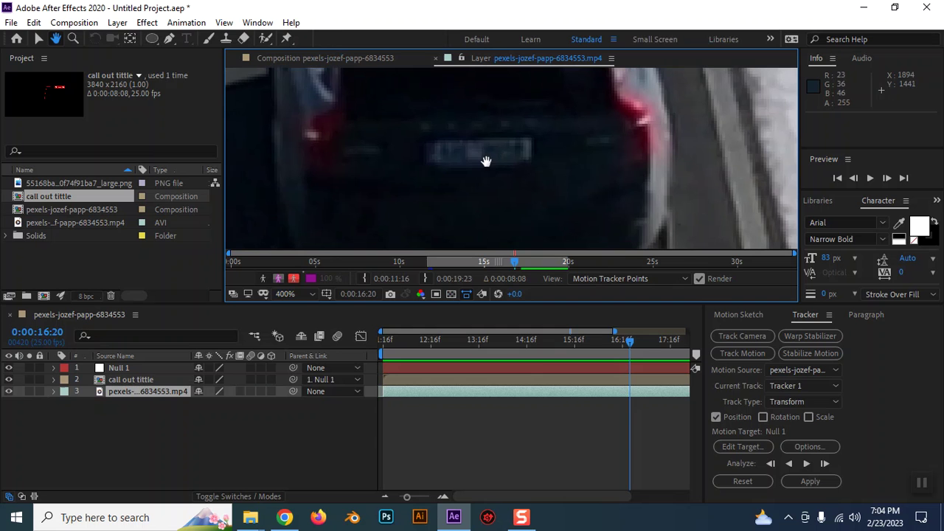
{"action": "key", "text": "v"}
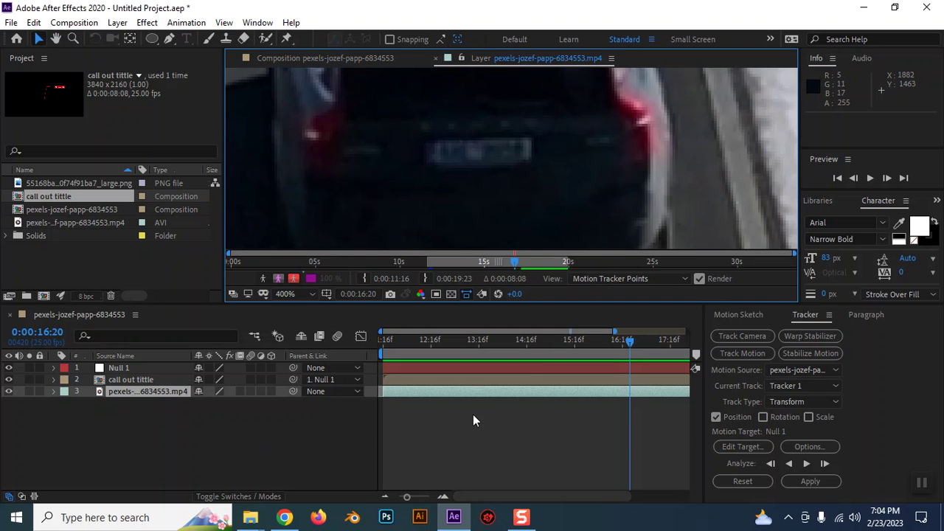
{"action": "scroll", "coordinate": [485, 131], "scroll_direction": "down", "scroll_amount": 1}
{"action": "scroll", "coordinate": [490, 185], "scroll_direction": "down", "scroll_amount": 1}
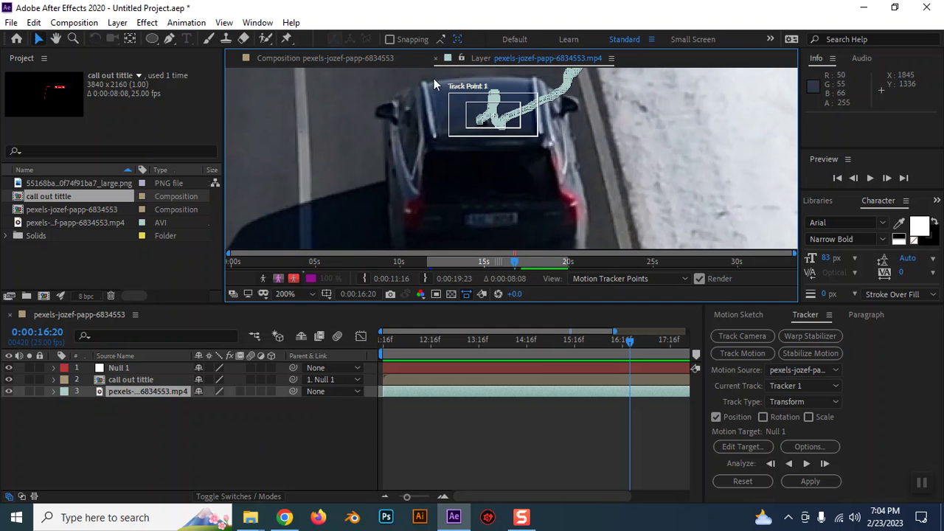
{"action": "left_click", "coordinate": [519, 131]}
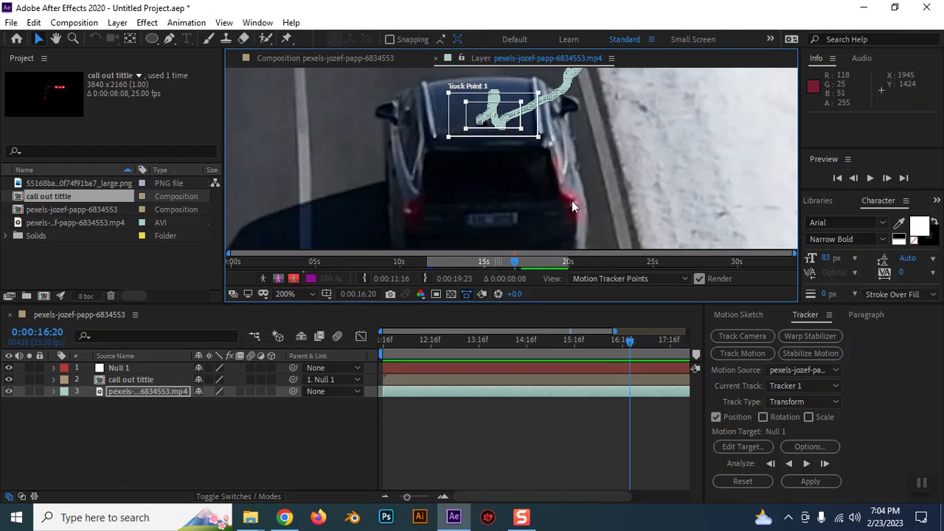
{"action": "scroll", "coordinate": [572, 202], "scroll_direction": "down", "scroll_amount": 2}
{"action": "scroll", "coordinate": [572, 202], "scroll_direction": "down", "scroll_amount": 2}
{"action": "scroll", "coordinate": [572, 202], "scroll_direction": "down", "scroll_amount": 2}
{"action": "scroll", "coordinate": [572, 206], "scroll_direction": "down", "scroll_amount": 1}
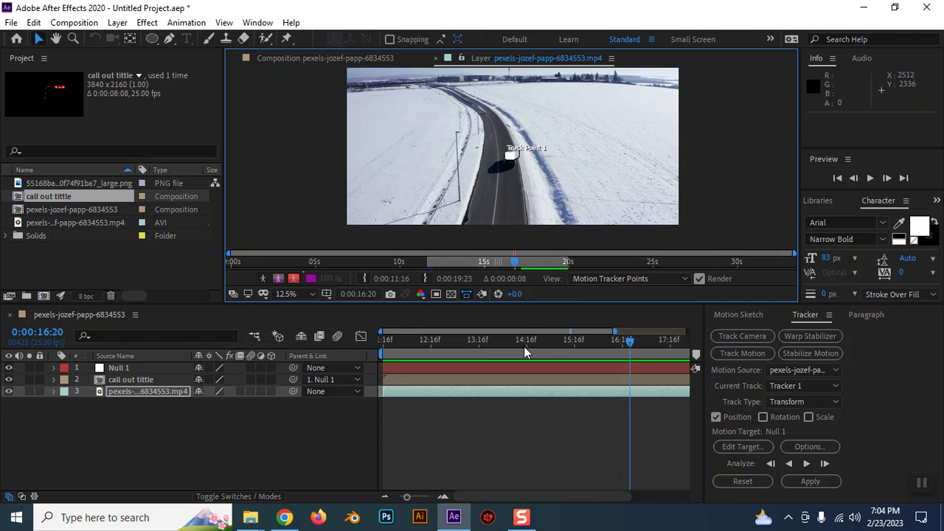
{"action": "left_click", "coordinate": [414, 341]}
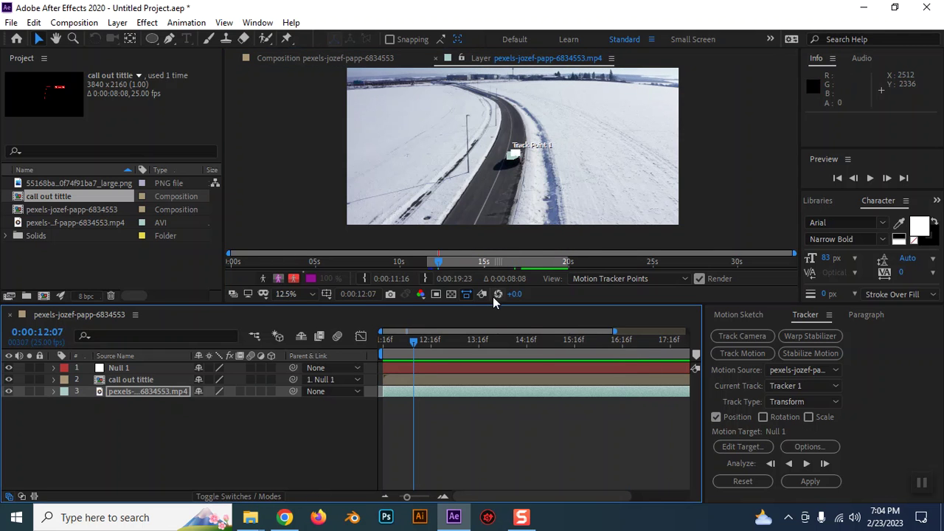
{"action": "left_click_drag", "start_coordinate": [490, 304], "coordinate": [487, 373]}
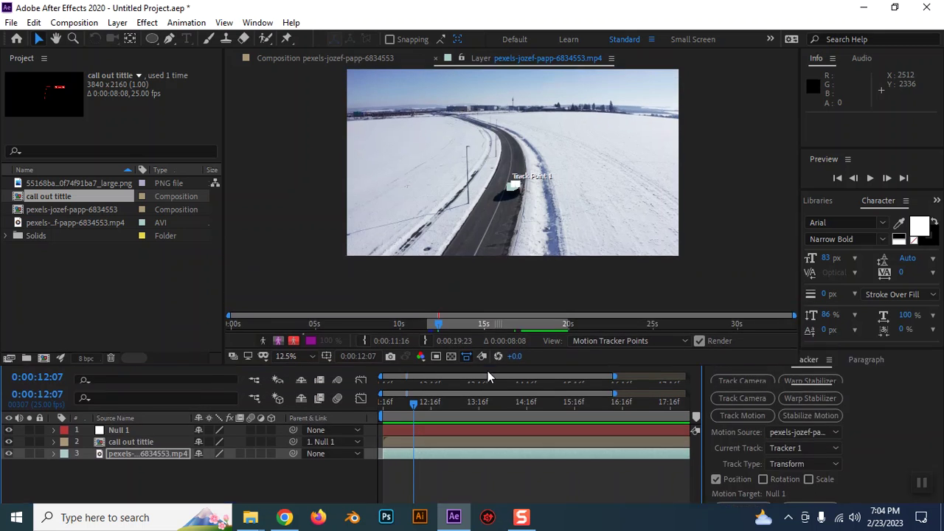
{"action": "scroll", "coordinate": [559, 213], "scroll_direction": "up", "scroll_amount": 1}
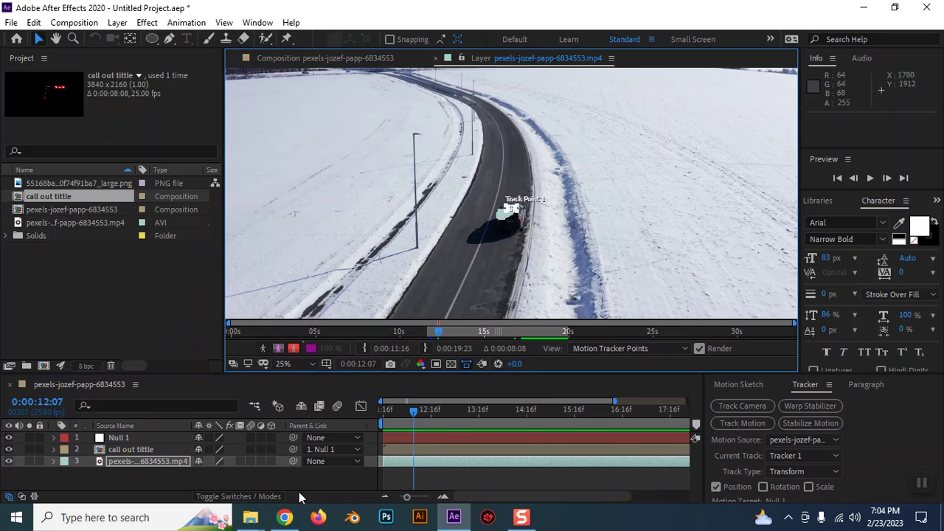
Step: Switch to Chrome and open the Pexels Drone Footage tab
{"action": "left_click", "coordinate": [284, 517]}
{"action": "scroll", "coordinate": [412, 324], "scroll_direction": "down", "scroll_amount": 1}
{"action": "scroll", "coordinate": [413, 325], "scroll_direction": "down", "scroll_amount": 2}
{"action": "left_click", "coordinate": [549, 11]}
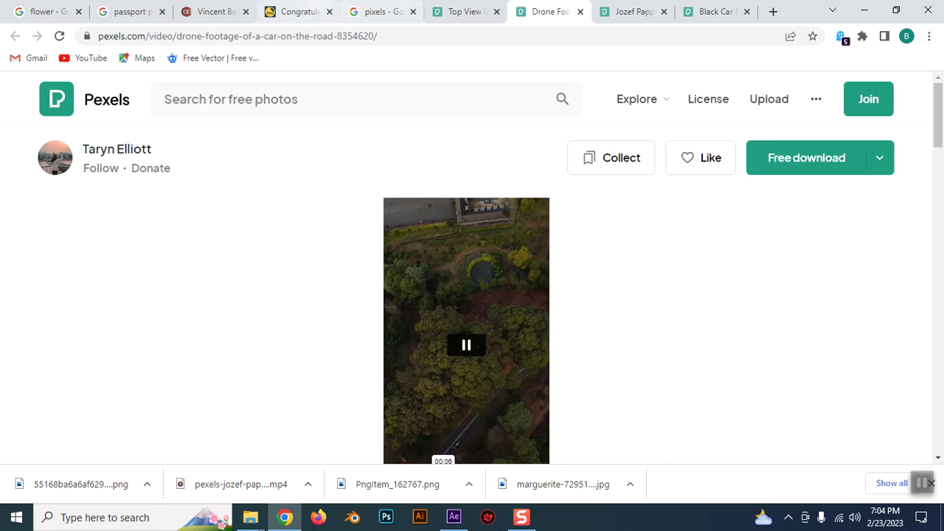
Step: Switch to the PngItem download tab and scroll through the page
{"action": "left_click", "coordinate": [294, 11]}
{"action": "scroll", "coordinate": [469, 286], "scroll_direction": "down", "scroll_amount": 1}
{"action": "scroll", "coordinate": [469, 286], "scroll_direction": "down", "scroll_amount": 3}
{"action": "scroll", "coordinate": [457, 284], "scroll_direction": "down", "scroll_amount": 2}
{"action": "scroll", "coordinate": [346, 244], "scroll_direction": "up", "scroll_amount": 2}
{"action": "scroll", "coordinate": [295, 184], "scroll_direction": "up", "scroll_amount": 3}
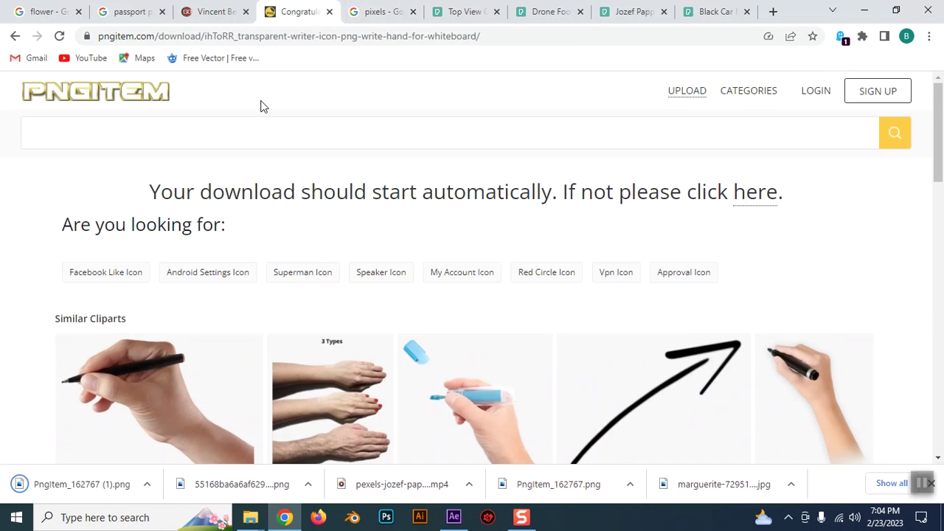
Step: Search Google for 'call out tittle' from the address bar
{"action": "left_click", "coordinate": [310, 37]}
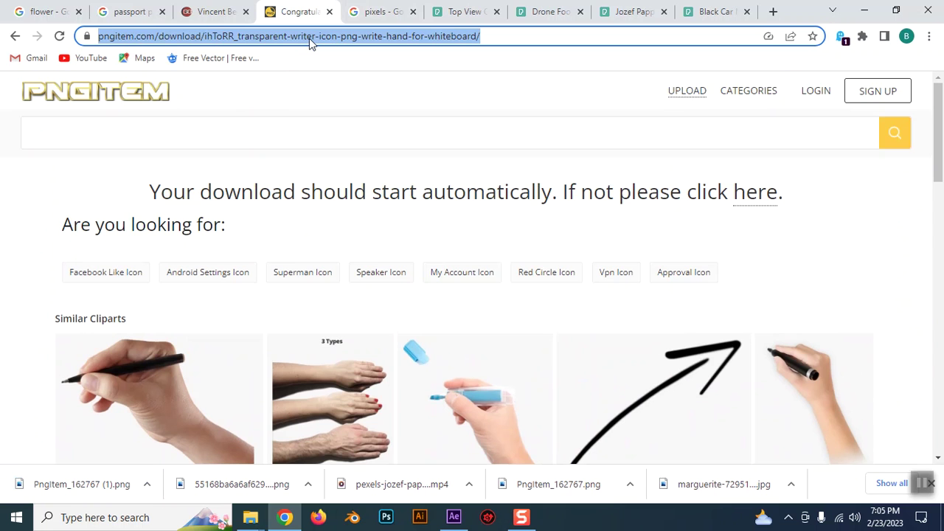
{"action": "type", "text": "call"}
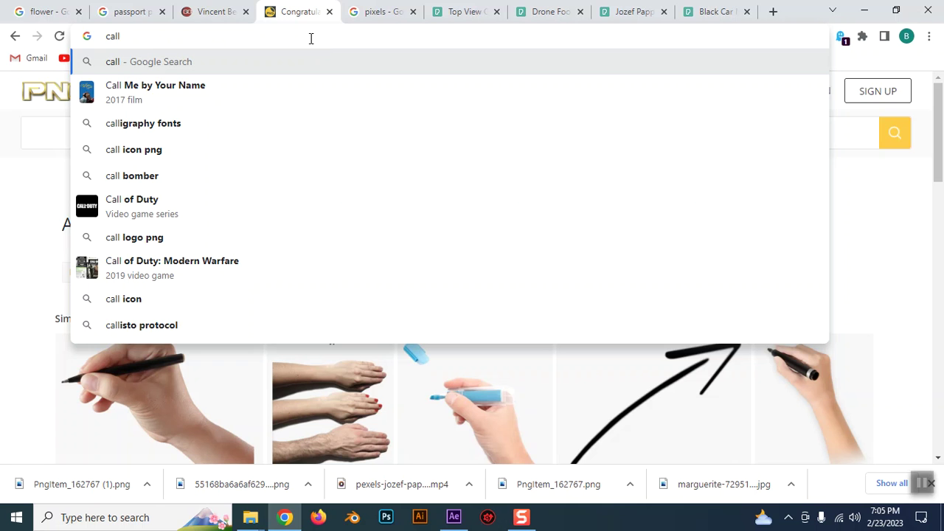
{"action": "type", "text": "out "}
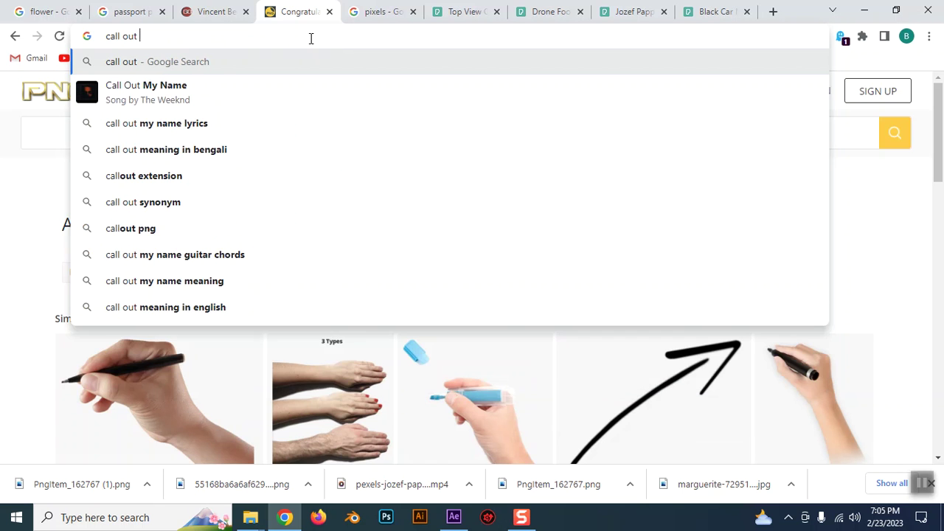
{"action": "type", "text": "tittle"}
{"action": "key", "text": "Return"}
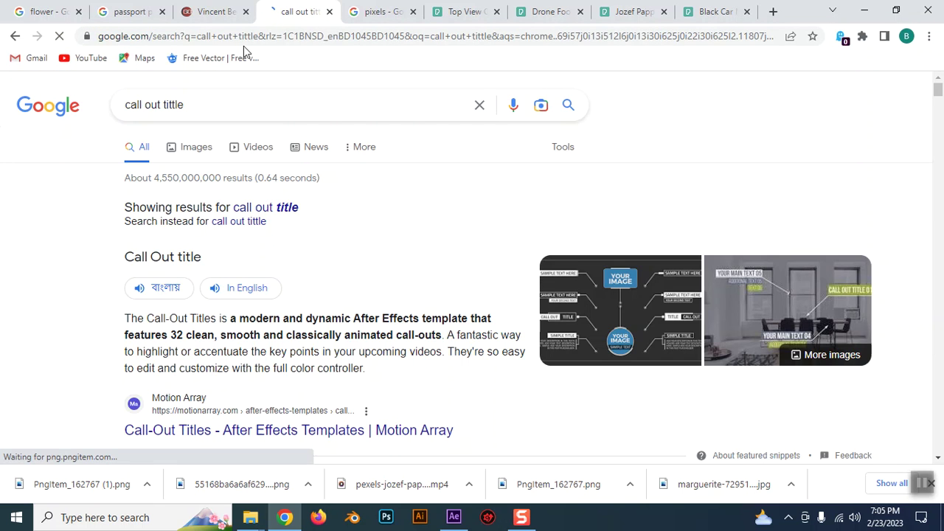
Step: Accept the 'call out title' correction, preview the Mixkit image result, and return to All results
{"action": "left_click", "coordinate": [286, 208]}
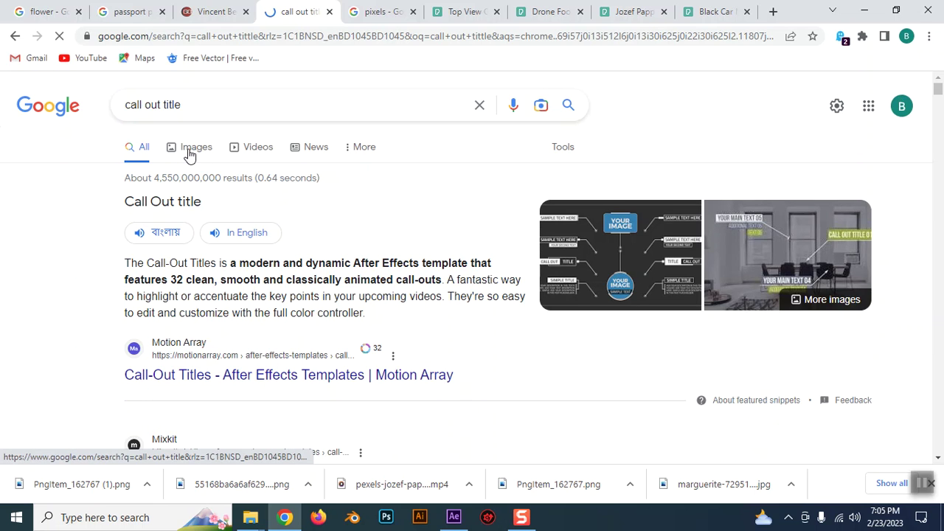
{"action": "left_click", "coordinate": [190, 152]}
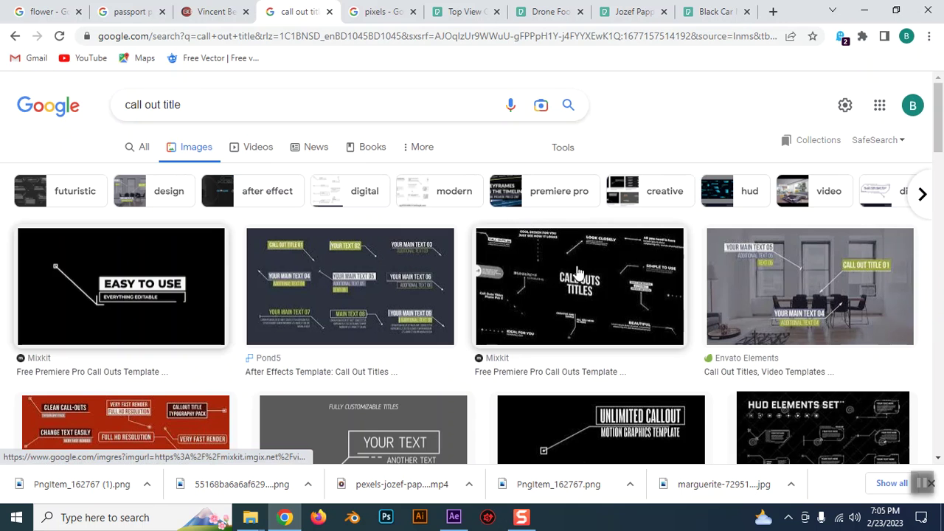
{"action": "left_click", "coordinate": [146, 287]}
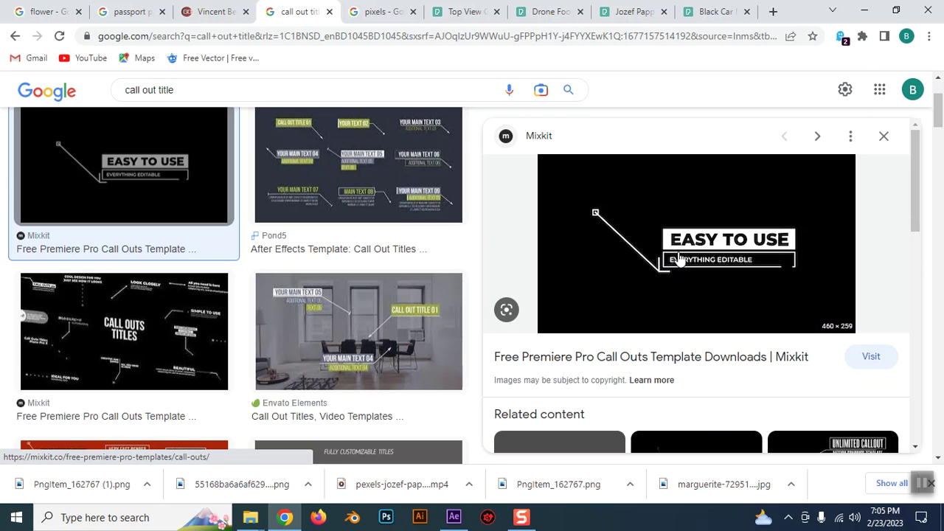
{"action": "scroll", "coordinate": [106, 290], "scroll_direction": "up", "scroll_amount": 3}
{"action": "left_click", "coordinate": [145, 152]}
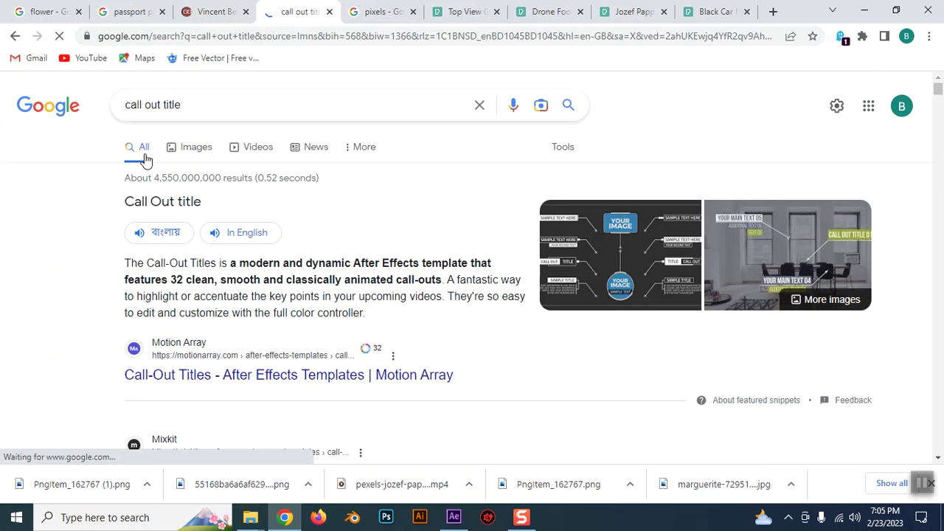
{"action": "left_click", "coordinate": [215, 104]}
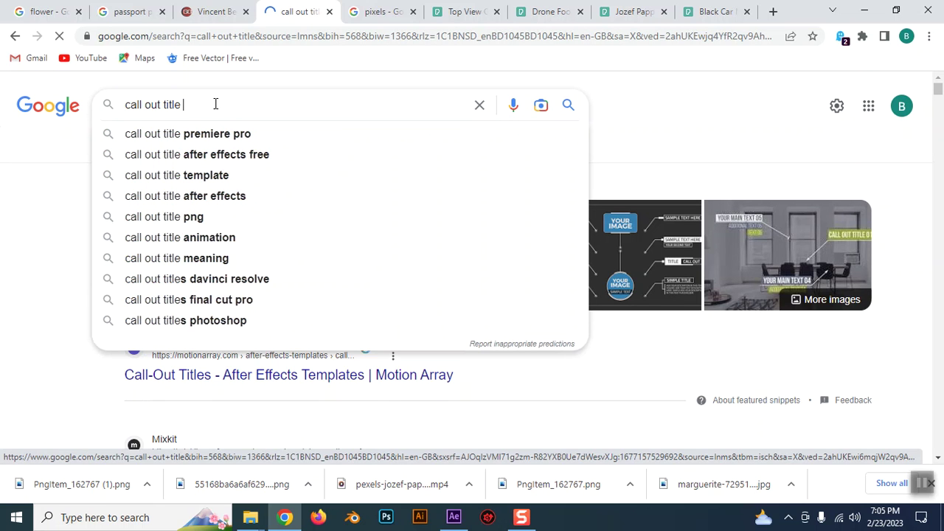
Step: Refine the search with 'after effect free template' and open the Mixkit call-outs result in a new tab
{"action": "type", "text": "after "}
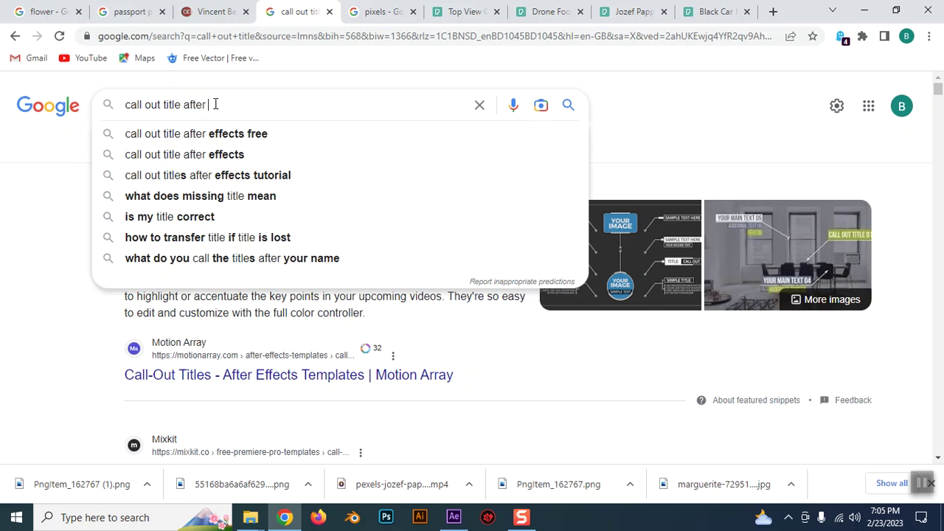
{"action": "type", "text": "effect fr"}
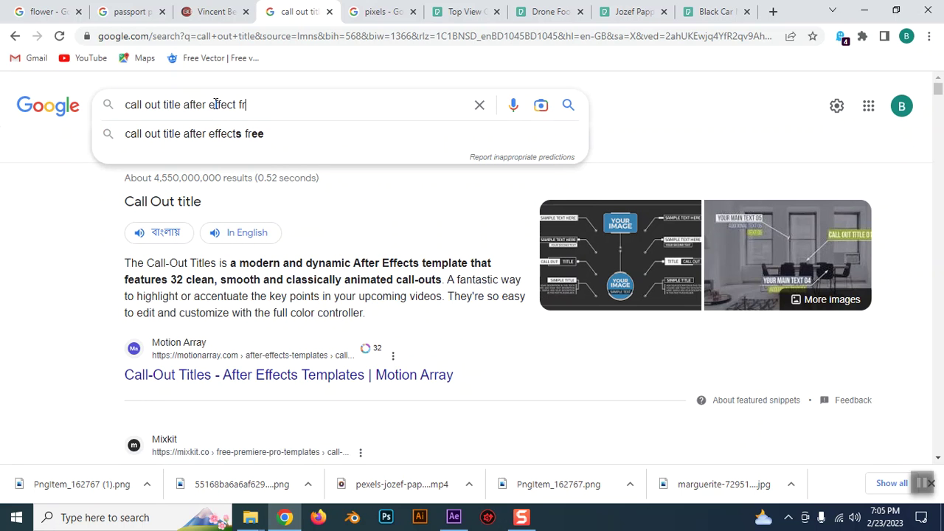
{"action": "type", "text": "ee template"}
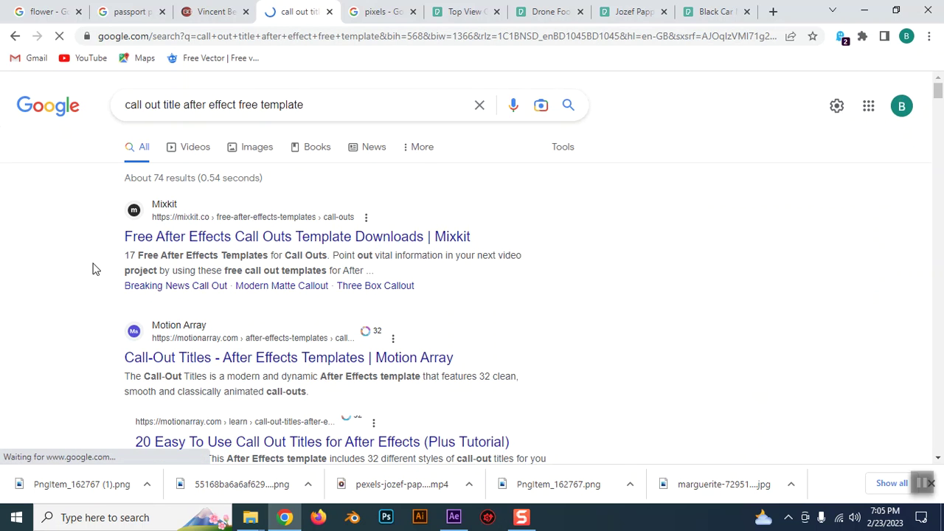
{"action": "left_click_drag", "start_coordinate": [83, 197], "coordinate": [508, 376]}
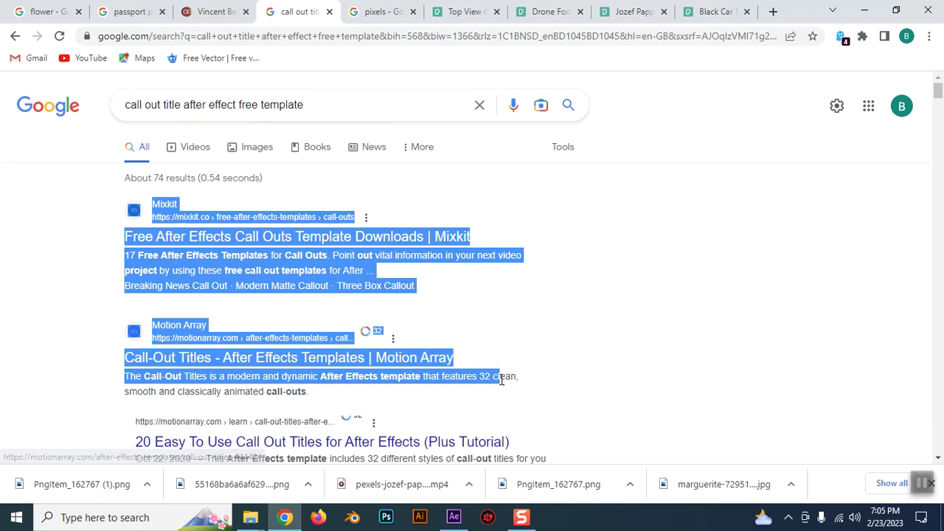
{"action": "left_click", "coordinate": [169, 308]}
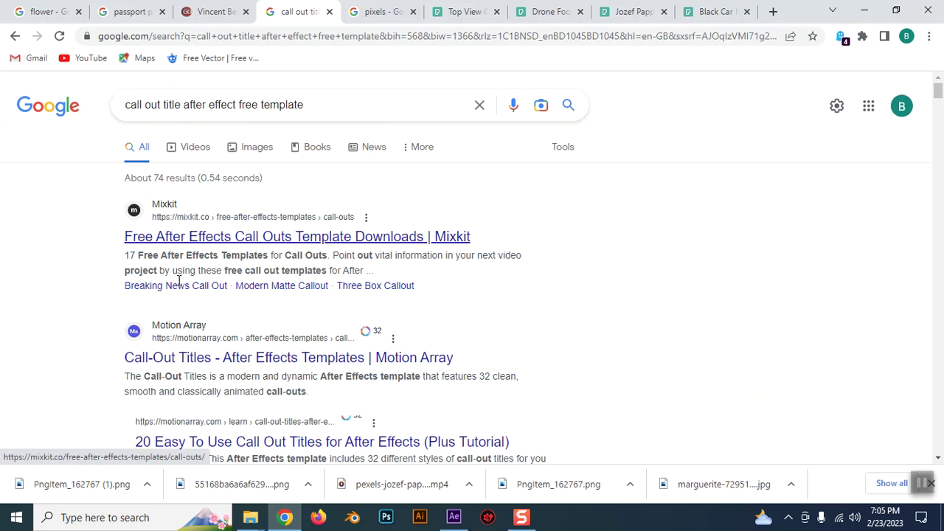
{"action": "middle_click", "coordinate": [156, 209]}
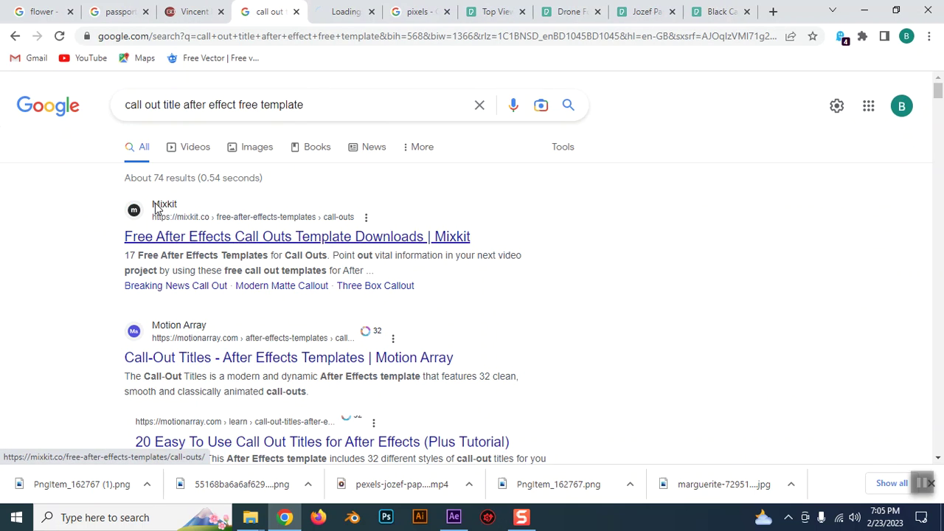
{"action": "key", "text": "ctrl+Tab"}
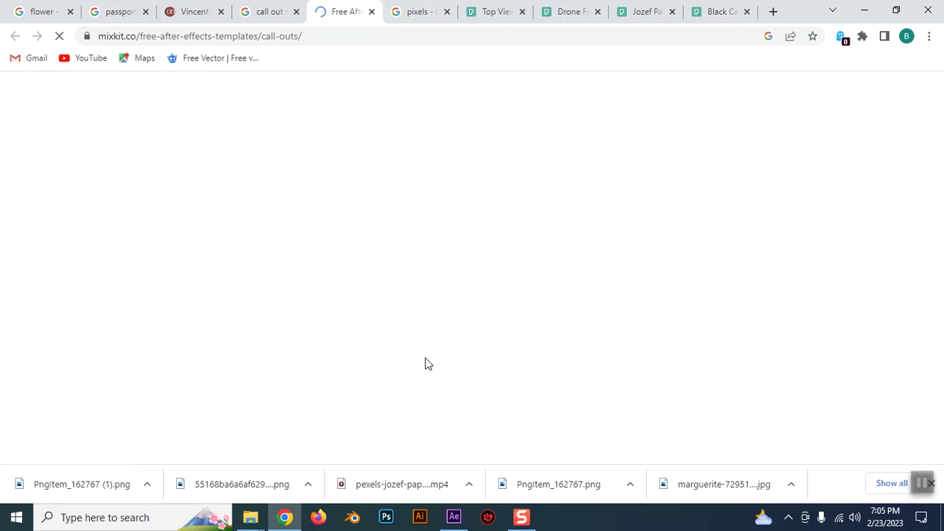
Step: Dismiss the Envato popup, browse the call-out templates, and open Simple Food Call Out in a new tab
{"action": "scroll", "coordinate": [426, 364], "scroll_direction": "down", "scroll_amount": 3}
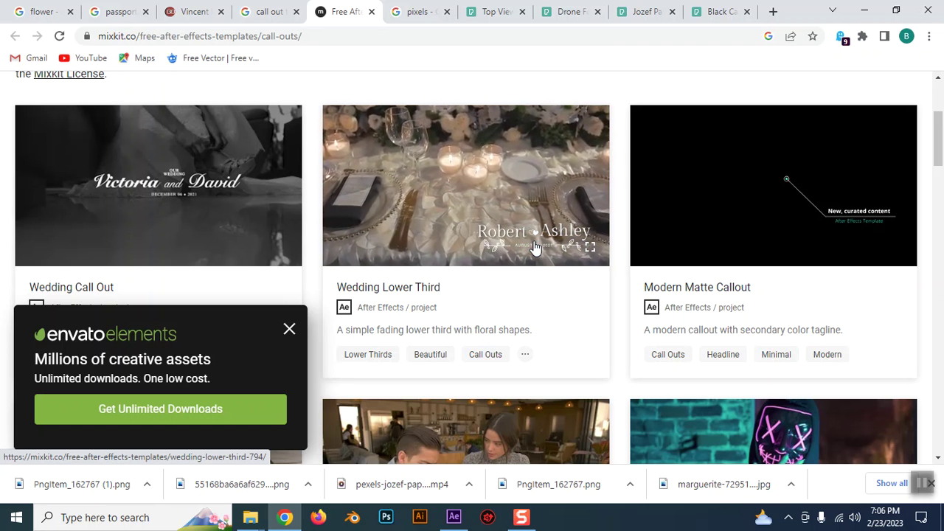
{"action": "left_click", "coordinate": [287, 333]}
{"action": "scroll", "coordinate": [248, 240], "scroll_direction": "down", "scroll_amount": 5}
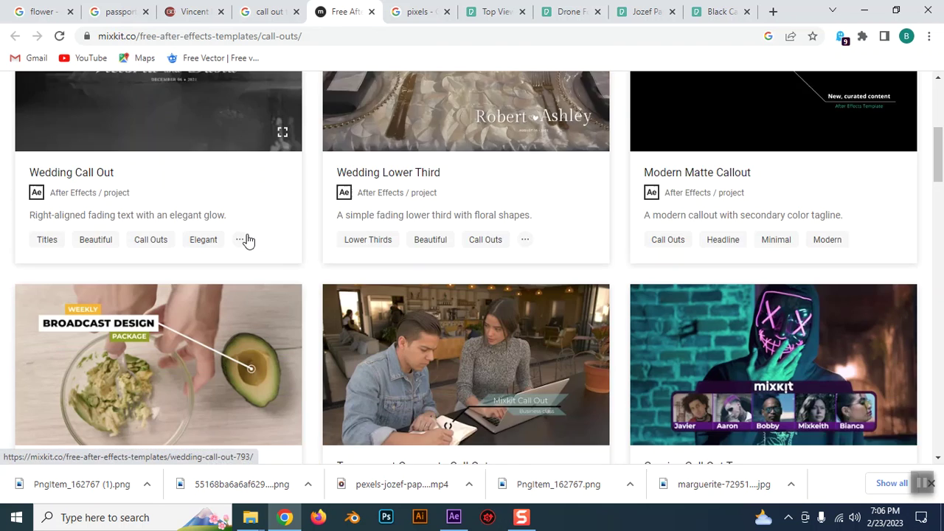
{"action": "scroll", "coordinate": [190, 156], "scroll_direction": "up", "scroll_amount": 2}
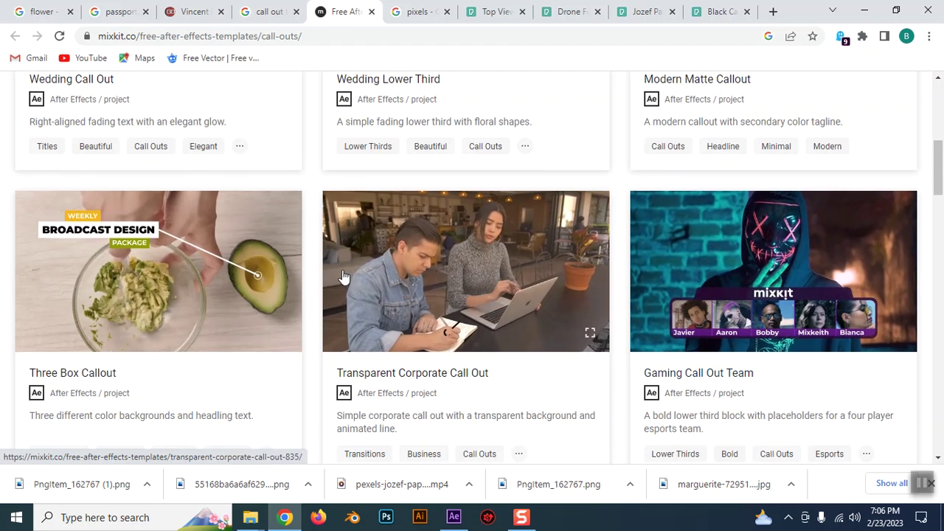
{"action": "scroll", "coordinate": [341, 273], "scroll_direction": "down", "scroll_amount": 5}
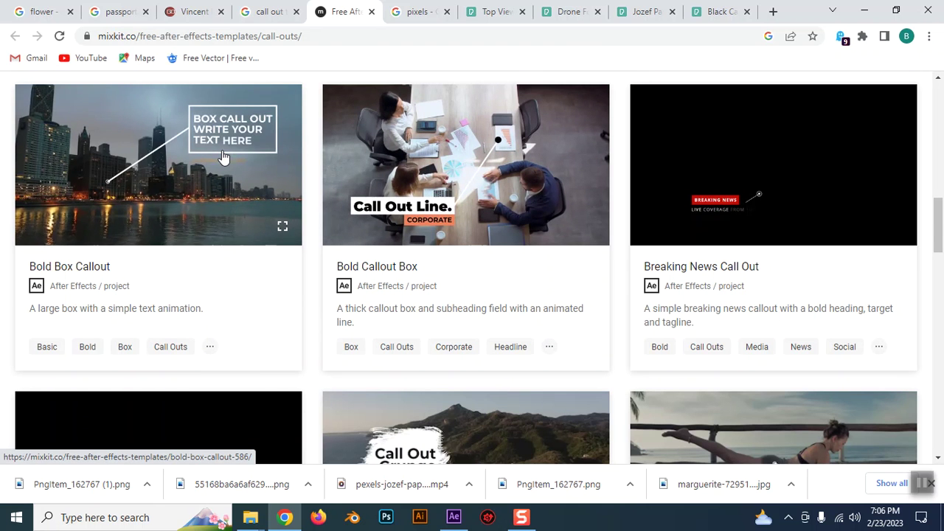
{"action": "scroll", "coordinate": [238, 199], "scroll_direction": "down", "scroll_amount": 4}
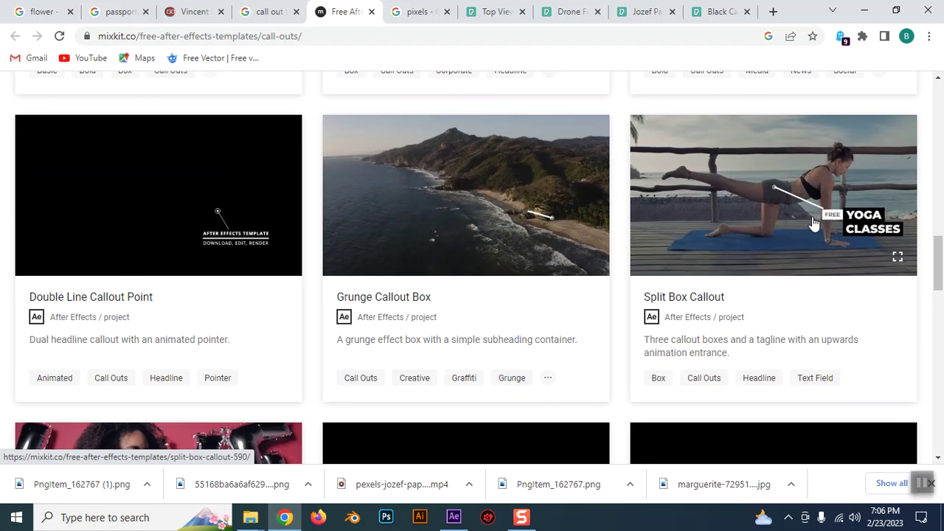
{"action": "scroll", "coordinate": [813, 223], "scroll_direction": "down", "scroll_amount": 3}
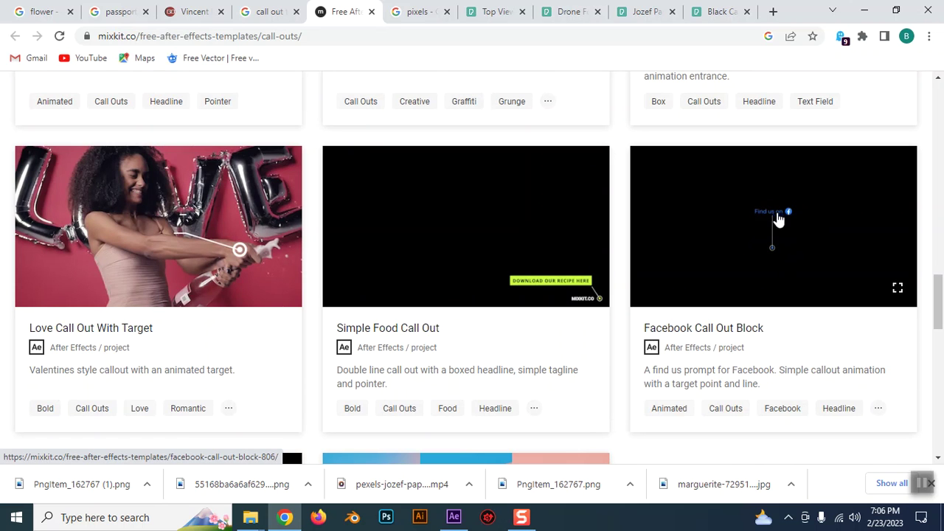
{"action": "middle_click", "coordinate": [528, 253]}
{"action": "scroll", "coordinate": [526, 246], "scroll_direction": "down", "scroll_amount": 3}
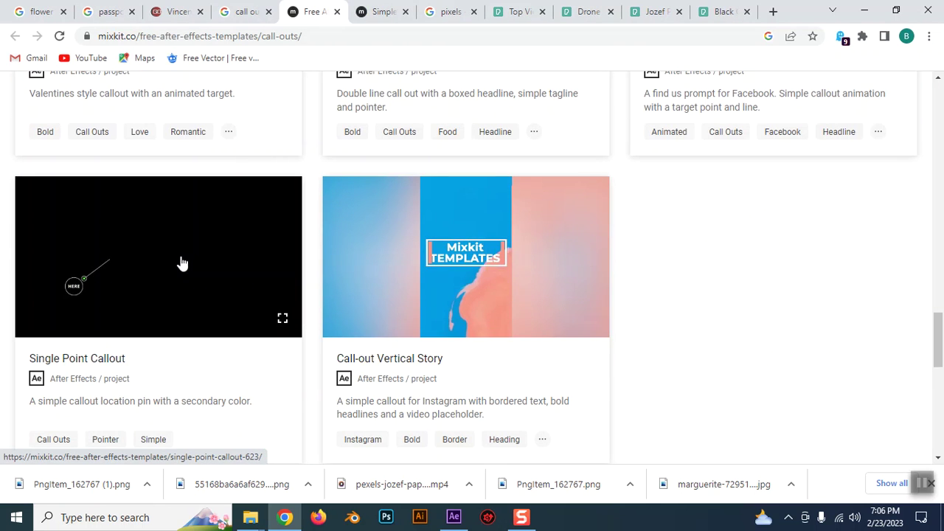
{"action": "left_click", "coordinate": [384, 11]}
Step: Download the Simple Food Call Out zip, reveal it in its folder, and return to the listing
{"action": "scroll", "coordinate": [581, 342], "scroll_direction": "down", "scroll_amount": 2}
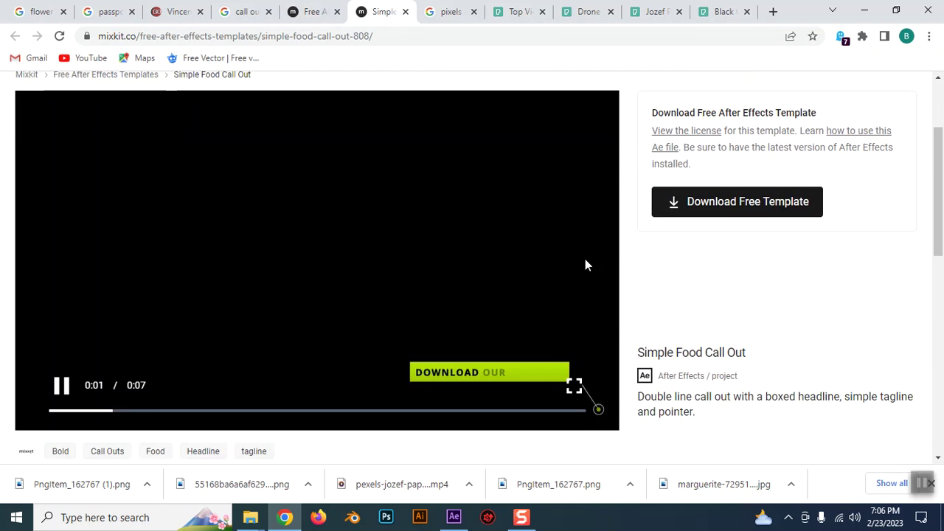
{"action": "left_click", "coordinate": [704, 195]}
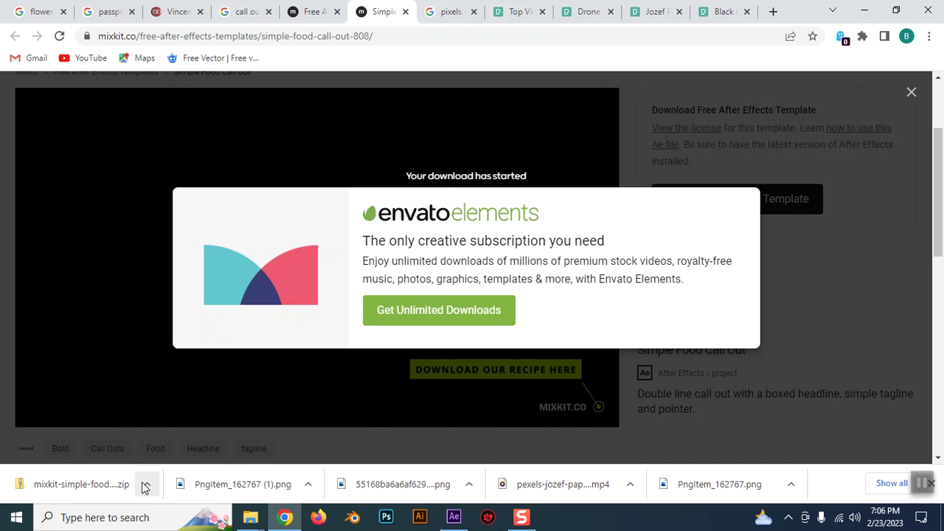
{"action": "left_click", "coordinate": [146, 485]}
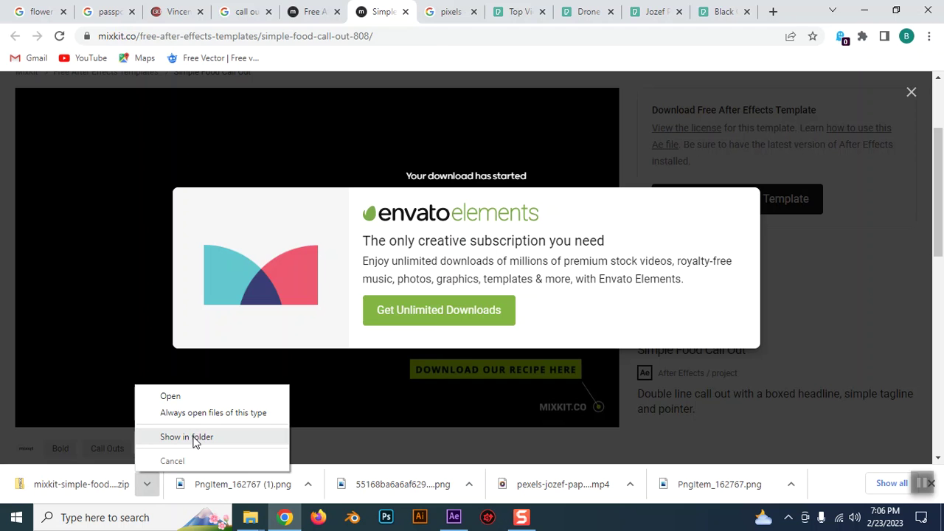
{"action": "left_click", "coordinate": [187, 436]}
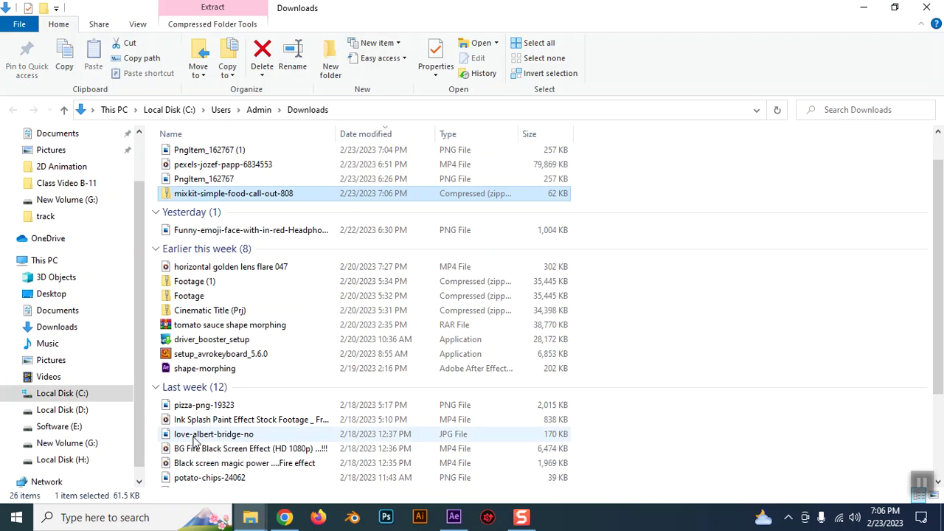
{"action": "left_click", "coordinate": [284, 517]}
{"action": "left_click", "coordinate": [313, 11]}
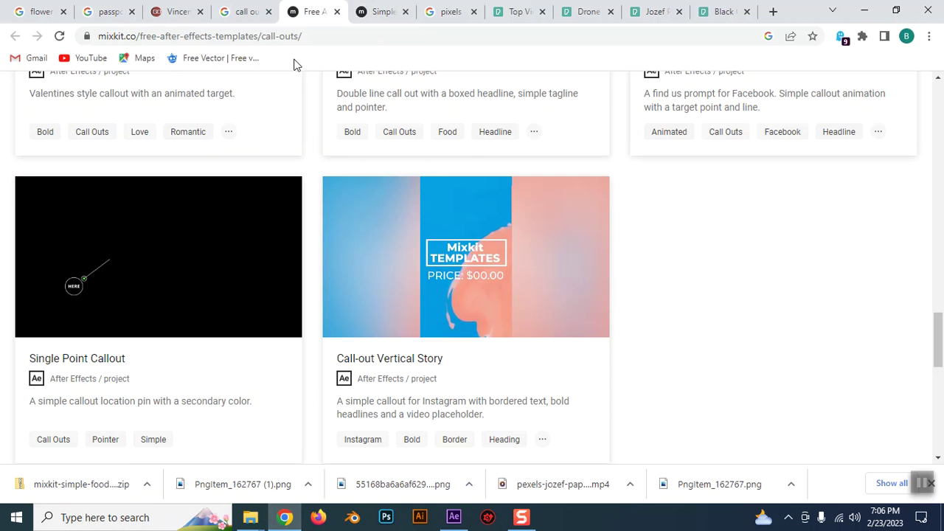
Step: Scroll through the Google call-out search results and filter them to Videos
{"action": "left_click", "coordinate": [246, 11]}
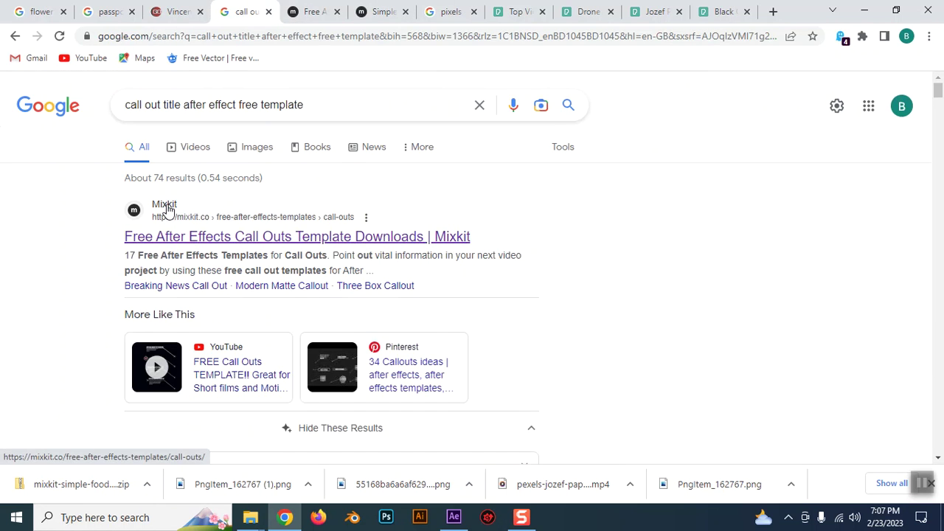
{"action": "scroll", "coordinate": [200, 238], "scroll_direction": "down", "scroll_amount": 3}
{"action": "scroll", "coordinate": [172, 362], "scroll_direction": "down", "scroll_amount": 1}
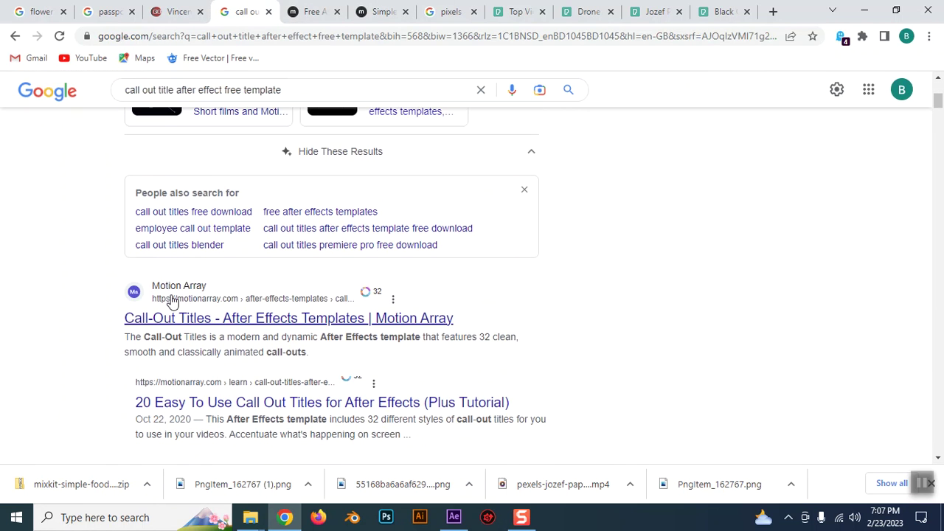
{"action": "scroll", "coordinate": [172, 300], "scroll_direction": "down", "scroll_amount": 1}
{"action": "scroll", "coordinate": [171, 301], "scroll_direction": "down", "scroll_amount": 2}
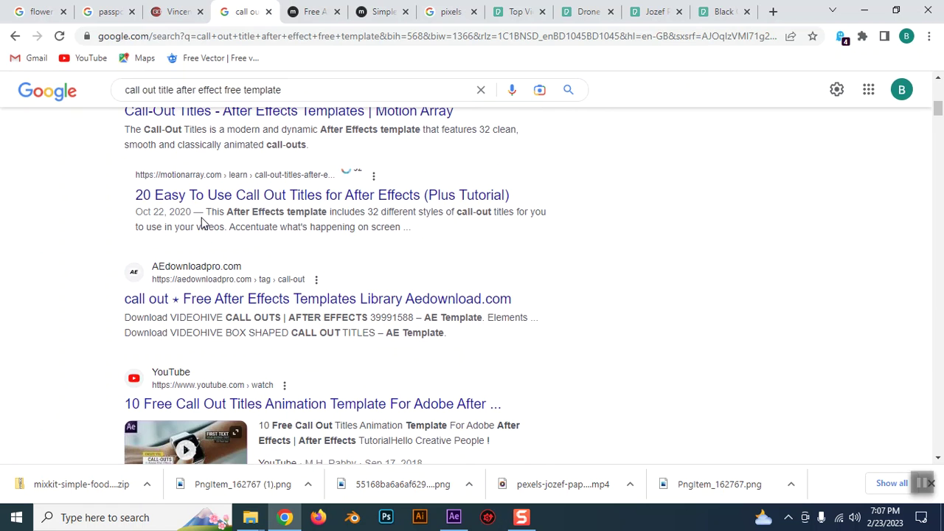
{"action": "scroll", "coordinate": [286, 290], "scroll_direction": "down", "scroll_amount": 1}
{"action": "scroll", "coordinate": [331, 316], "scroll_direction": "down", "scroll_amount": 3}
{"action": "scroll", "coordinate": [331, 317], "scroll_direction": "down", "scroll_amount": 4}
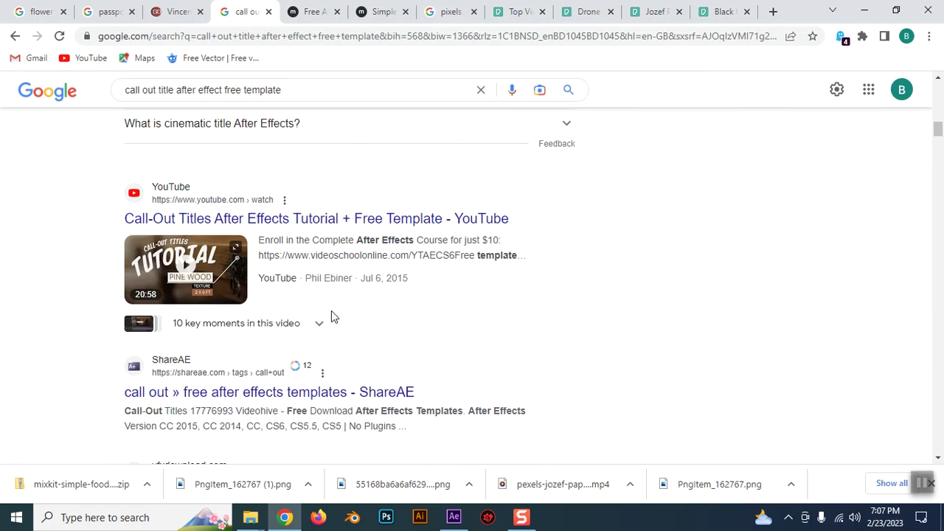
{"action": "scroll", "coordinate": [336, 318], "scroll_direction": "up", "scroll_amount": 1}
{"action": "scroll", "coordinate": [337, 317], "scroll_direction": "up", "scroll_amount": 5}
{"action": "scroll", "coordinate": [338, 318], "scroll_direction": "up", "scroll_amount": 5}
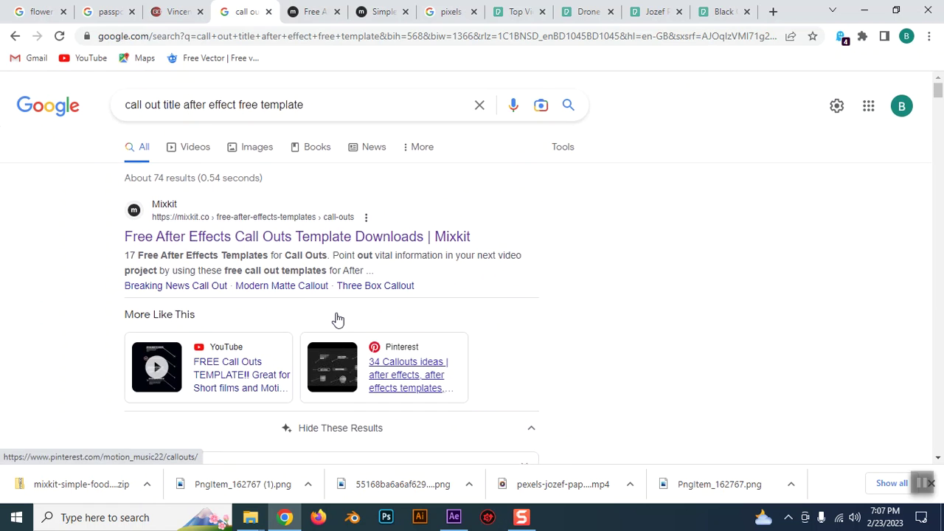
{"action": "left_click", "coordinate": [199, 147]}
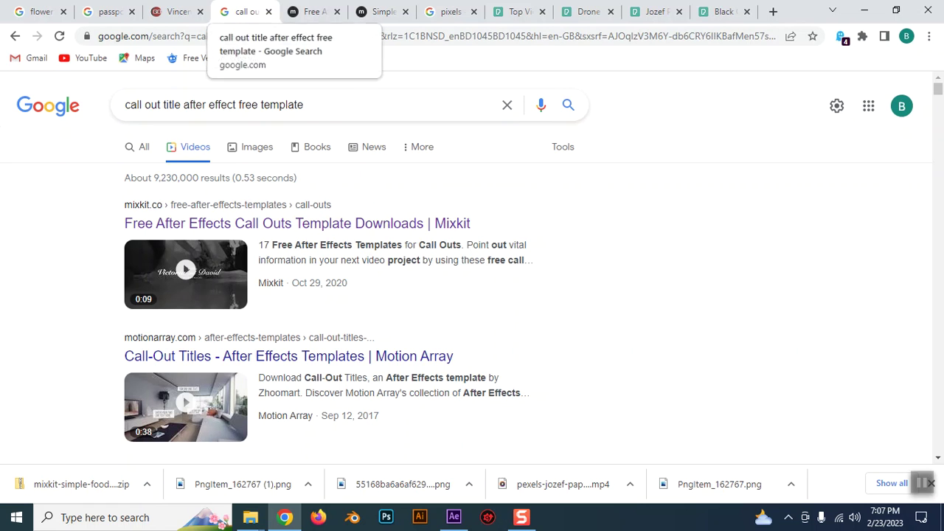
Step: Close the Google results tab, leaving the Mixkit call-outs listing, and select its address
{"action": "left_click", "coordinate": [269, 12]}
{"action": "scroll", "coordinate": [301, 275], "scroll_direction": "up", "scroll_amount": 5}
{"action": "scroll", "coordinate": [301, 276], "scroll_direction": "up", "scroll_amount": 12}
{"action": "scroll", "coordinate": [301, 280], "scroll_direction": "up", "scroll_amount": 6}
{"action": "left_click", "coordinate": [248, 37]}
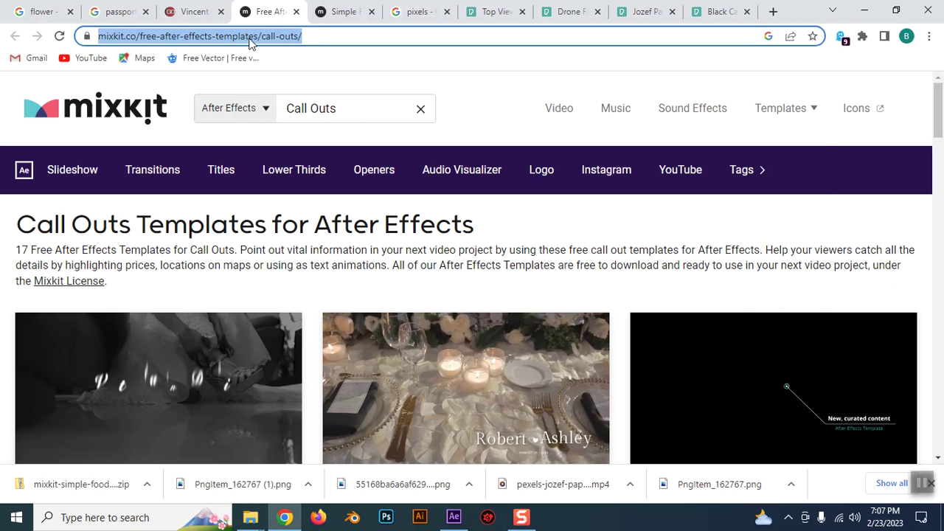
Step: Search Google for 'envato elements', open the Envato Elements site in the Mixkit tab, and browse its homepage
{"action": "type", "text": "envet"}
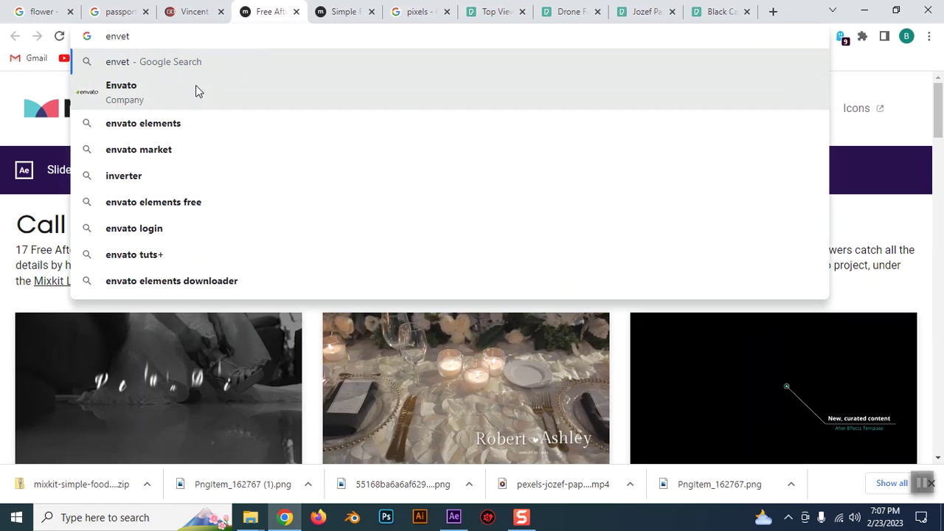
{"action": "left_click", "coordinate": [164, 126]}
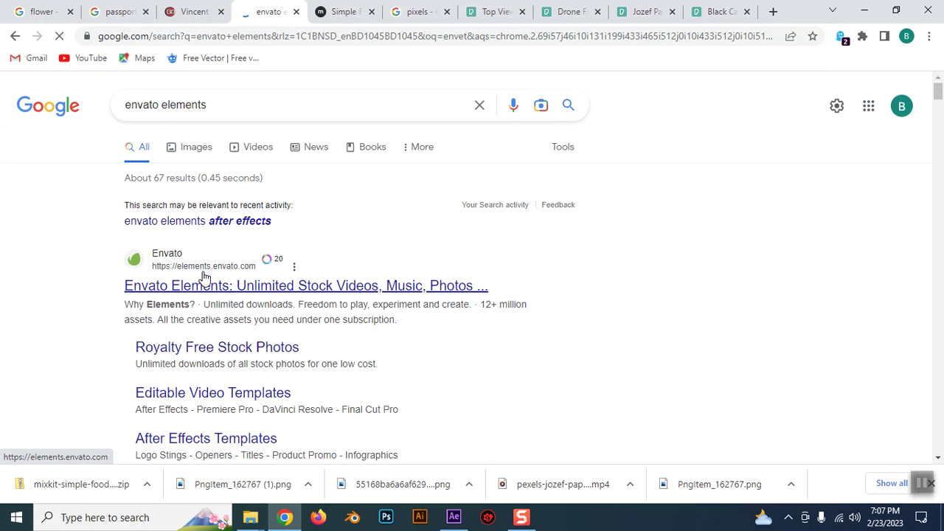
{"action": "left_click", "coordinate": [206, 290]}
{"action": "scroll", "coordinate": [561, 314], "scroll_direction": "down", "scroll_amount": 5}
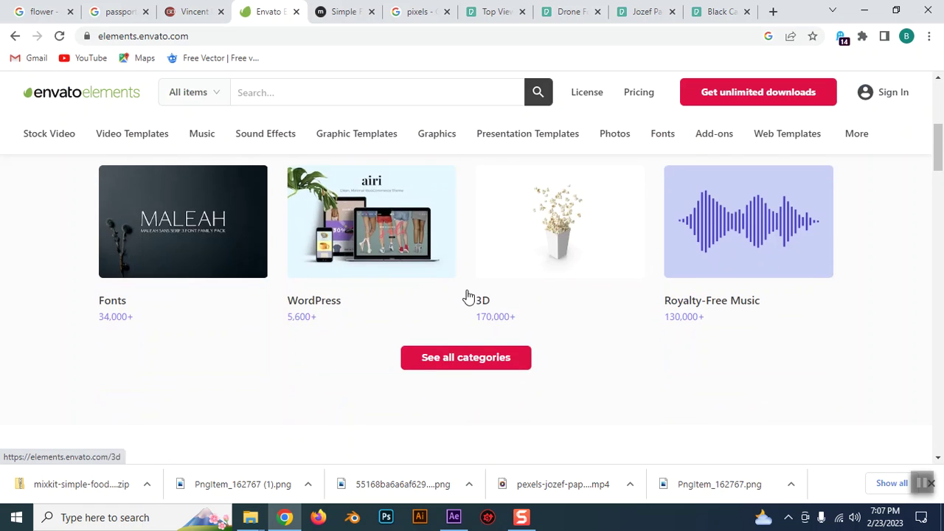
{"action": "scroll", "coordinate": [428, 302], "scroll_direction": "down", "scroll_amount": 3}
{"action": "scroll", "coordinate": [426, 298], "scroll_direction": "down", "scroll_amount": 4}
{"action": "scroll", "coordinate": [425, 298], "scroll_direction": "down", "scroll_amount": 4}
{"action": "scroll", "coordinate": [425, 302], "scroll_direction": "up", "scroll_amount": 9}
{"action": "scroll", "coordinate": [426, 302], "scroll_direction": "up", "scroll_amount": 5}
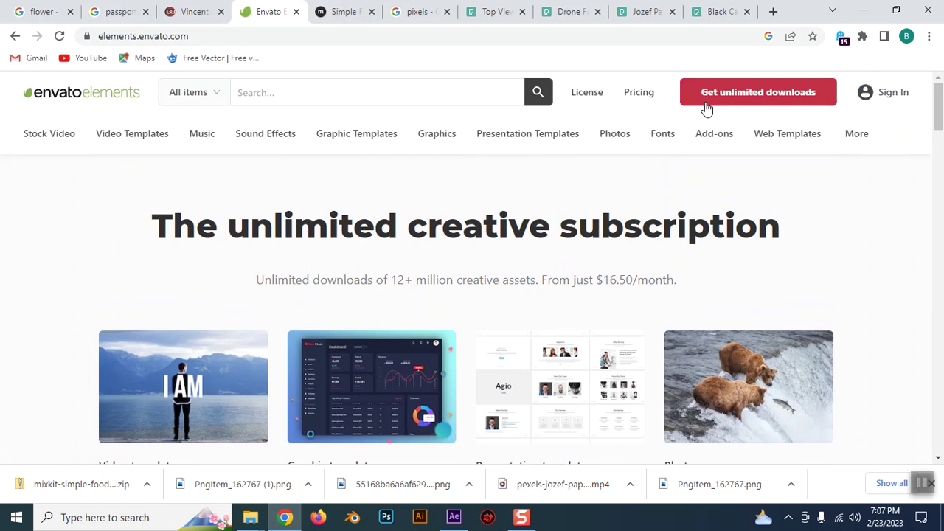
{"action": "scroll", "coordinate": [479, 347], "scroll_direction": "down", "scroll_amount": 4}
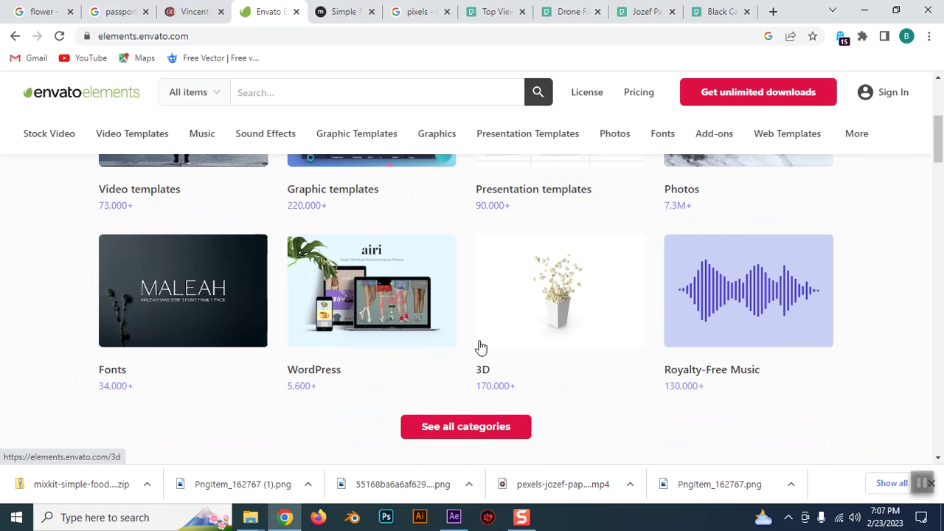
{"action": "scroll", "coordinate": [479, 347], "scroll_direction": "up", "scroll_amount": 4}
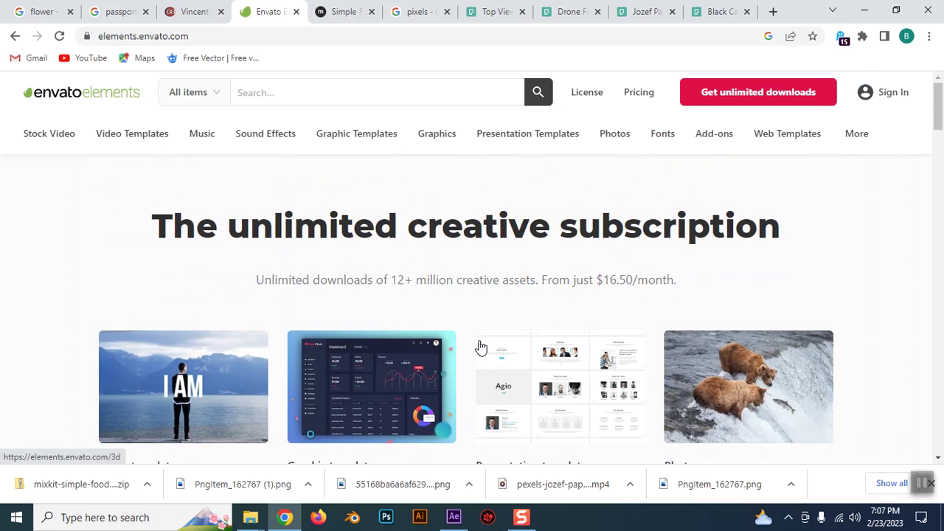
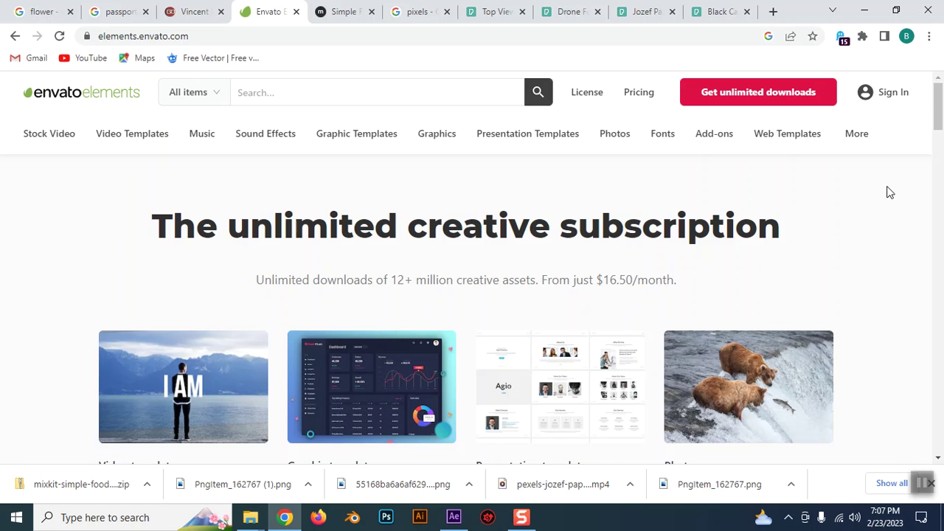
Step: Close the Envato and mixkit tabs and open the mixkit download's options menu
{"action": "scroll", "coordinate": [462, 344], "scroll_direction": "down", "scroll_amount": 3}
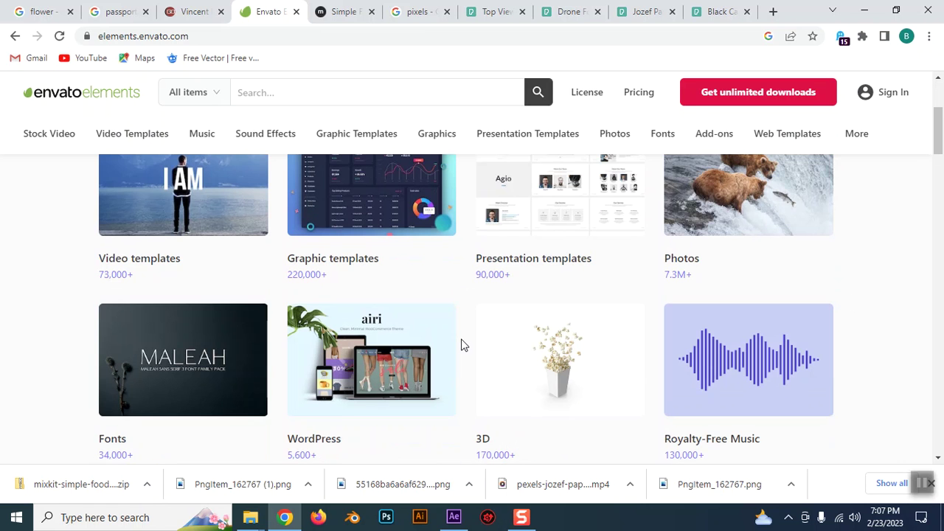
{"action": "scroll", "coordinate": [461, 344], "scroll_direction": "down", "scroll_amount": 4}
{"action": "scroll", "coordinate": [426, 310], "scroll_direction": "up", "scroll_amount": 5}
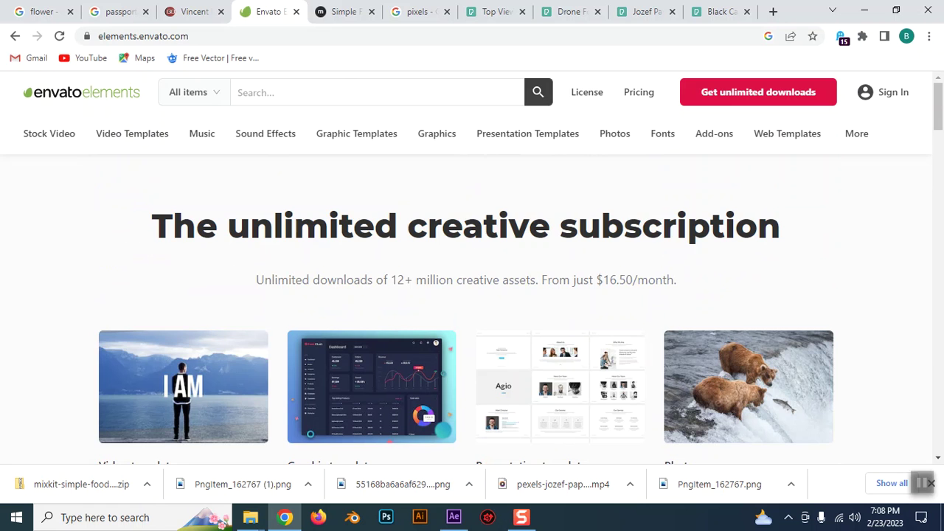
{"action": "key", "text": "ctrl+w"}
{"action": "key", "text": "ctrl+w"}
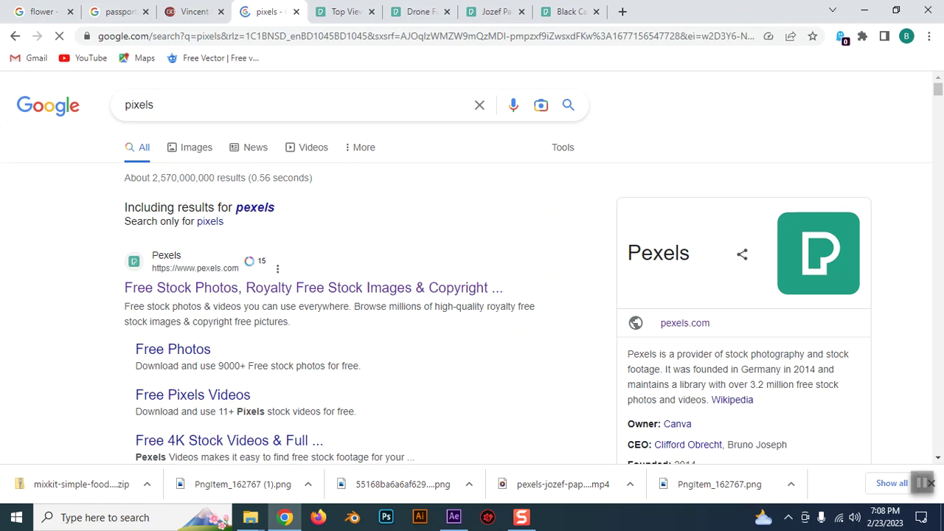
{"action": "left_click", "coordinate": [147, 484]}
Step: Show the mixkit zip in its folder, open it, and select the food call out project
{"action": "left_click", "coordinate": [177, 438]}
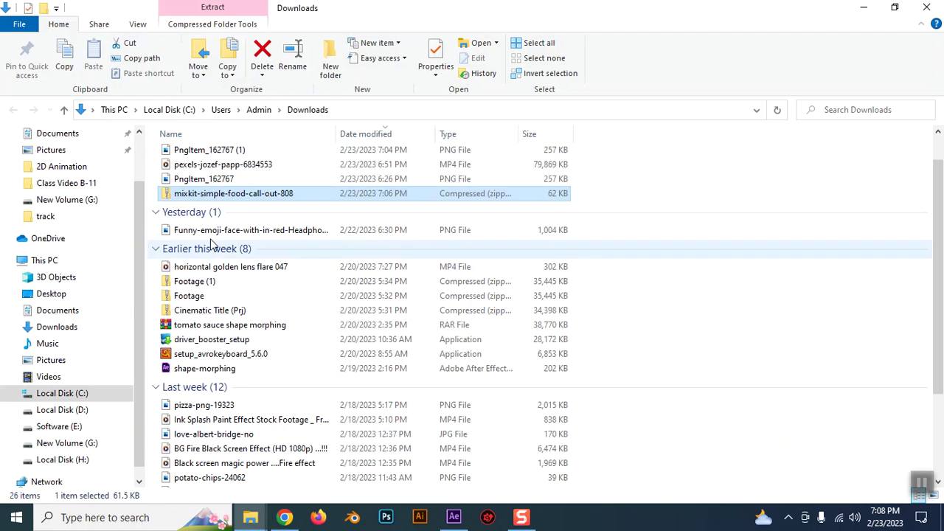
{"action": "double_click", "coordinate": [201, 194]}
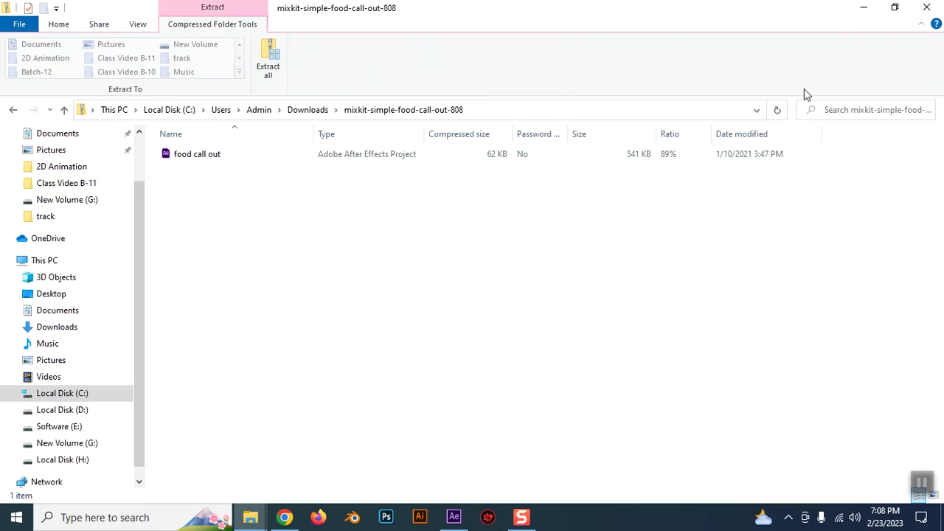
{"action": "left_click", "coordinate": [454, 515]}
Step: Switch to After Effects, clear the asset selection, and cancel the file import
{"action": "key", "text": "alt+Tab"}
{"action": "left_click", "coordinate": [190, 156]}
{"action": "left_click", "coordinate": [455, 516]}
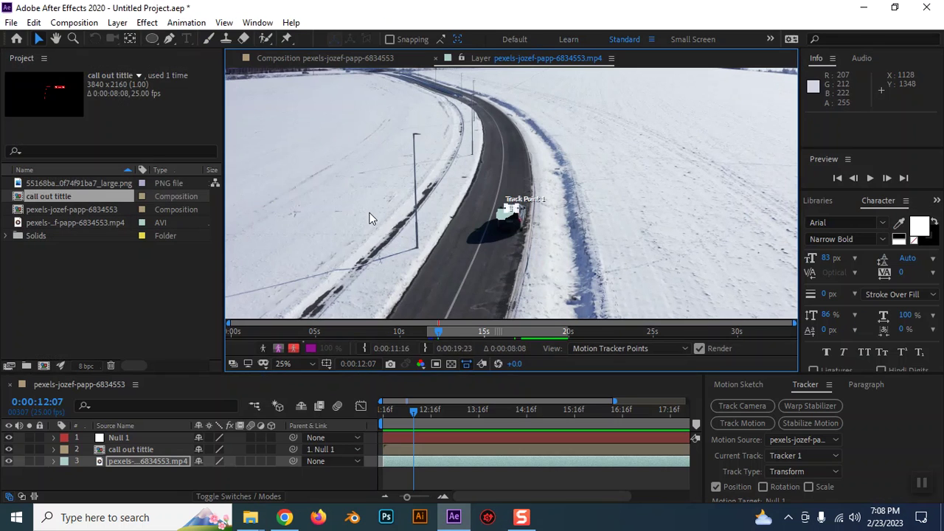
{"action": "left_click", "coordinate": [69, 306]}
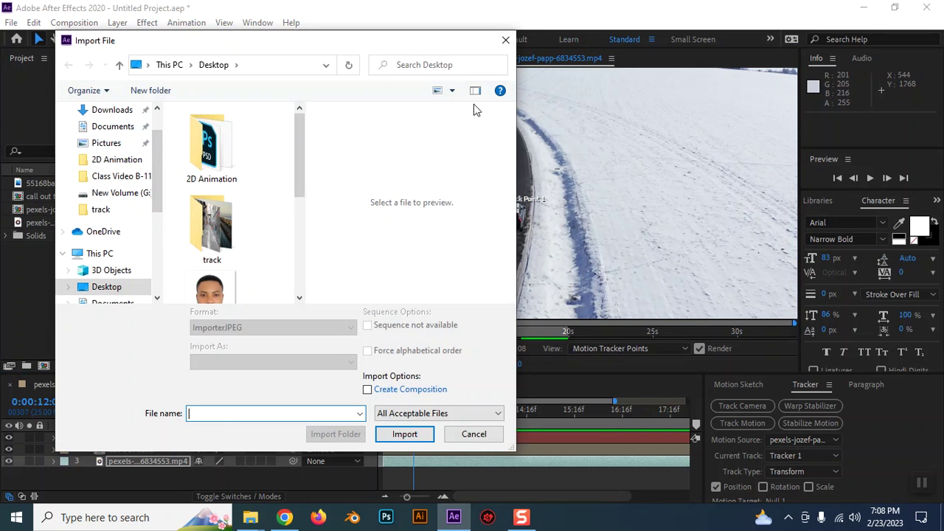
{"action": "left_click", "coordinate": [505, 40]}
Step: Bring the mixkit zip window forward, restore it from full screen, and reposition it
{"action": "mouse_move", "coordinate": [250, 517]}
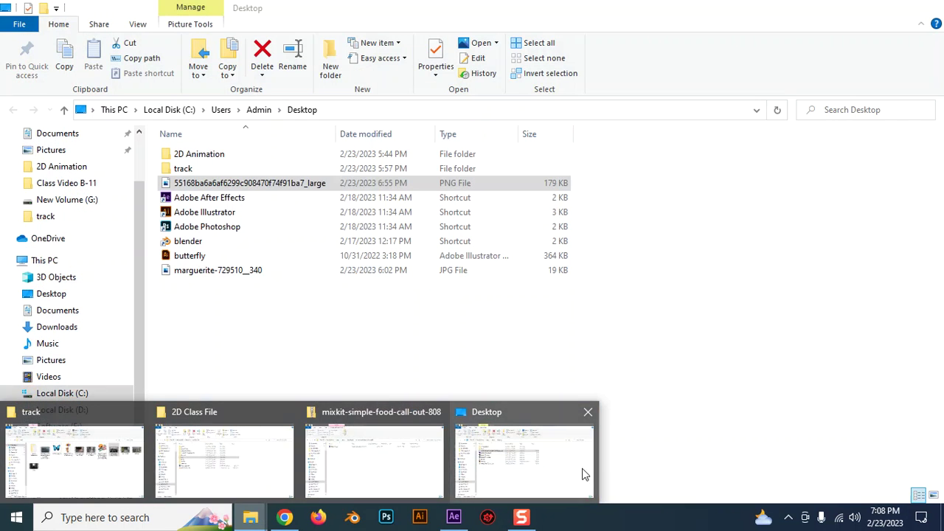
{"action": "left_click", "coordinate": [555, 466]}
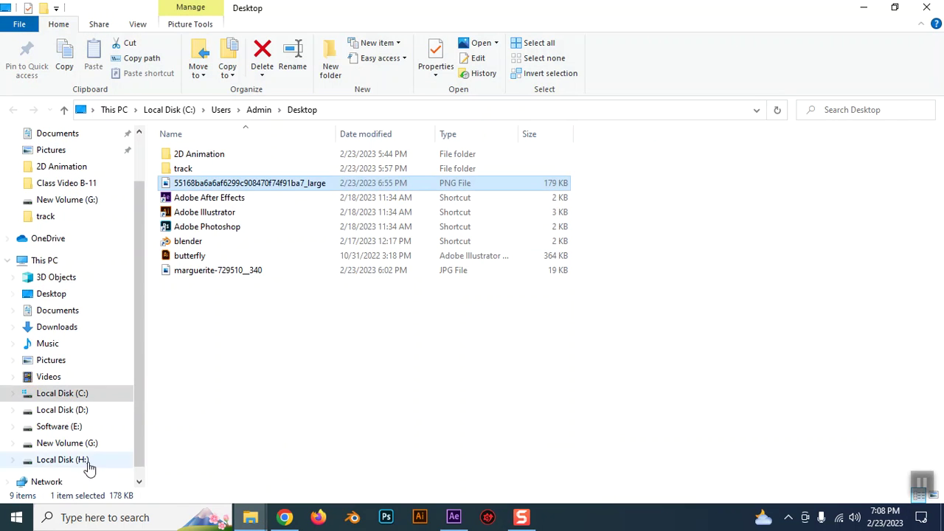
{"action": "mouse_move", "coordinate": [250, 517]}
{"action": "left_click", "coordinate": [382, 469]}
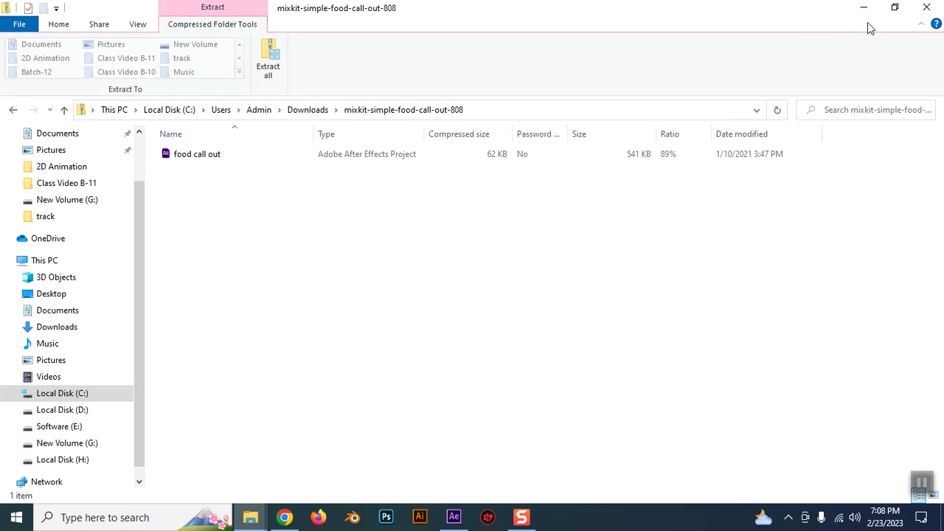
{"action": "left_click", "coordinate": [894, 7]}
{"action": "mouse_move", "coordinate": [445, 162]}
{"action": "left_mouse_down"}
{"action": "mouse_move", "coordinate": [282, 336]}
{"action": "mouse_move", "coordinate": [225, 347]}
{"action": "mouse_move", "coordinate": [536, 265]}
{"action": "left_mouse_up"}
{"action": "mouse_move", "coordinate": [634, 23]}
{"action": "left_mouse_down"}
{"action": "mouse_move", "coordinate": [684, 94]}
{"action": "mouse_move", "coordinate": [668, 94]}
{"action": "left_mouse_up"}
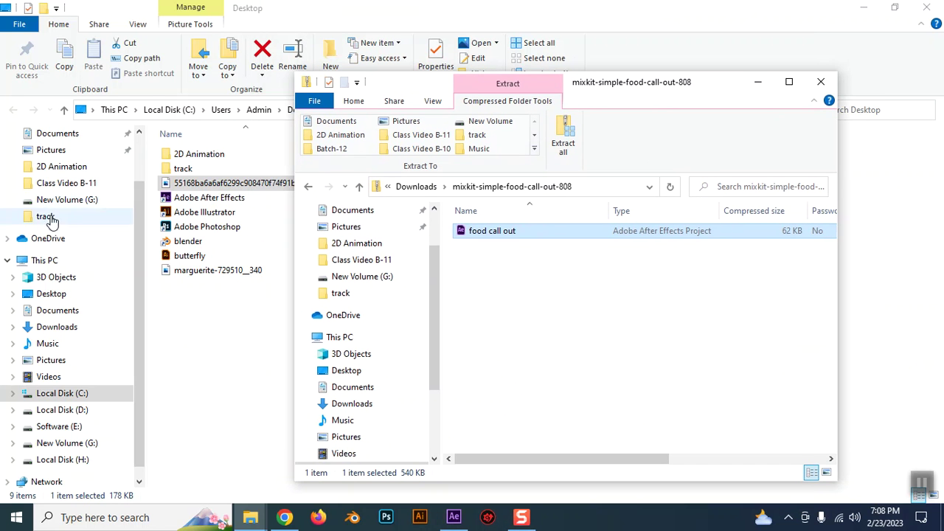
Step: Copy food call out from the mixkit zip into the Downloads folder
{"action": "left_click", "coordinate": [59, 326]}
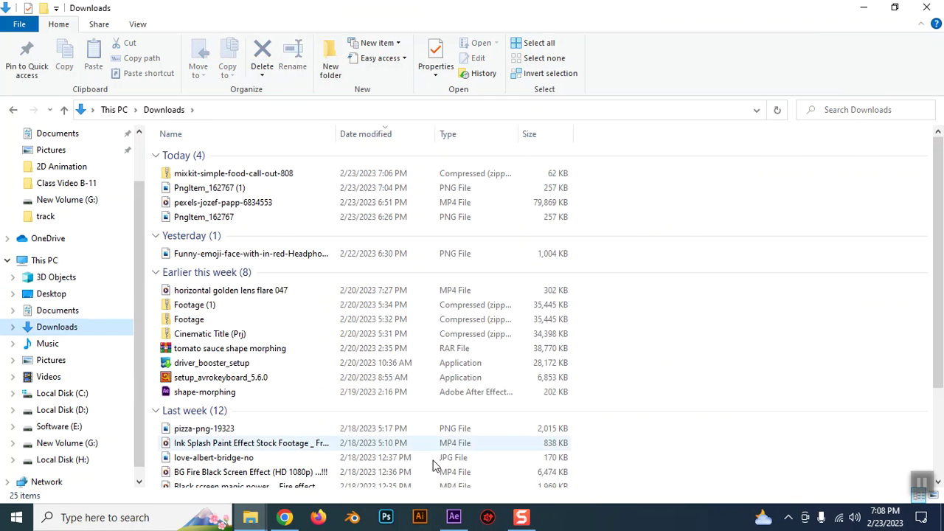
{"action": "mouse_move", "coordinate": [251, 517]}
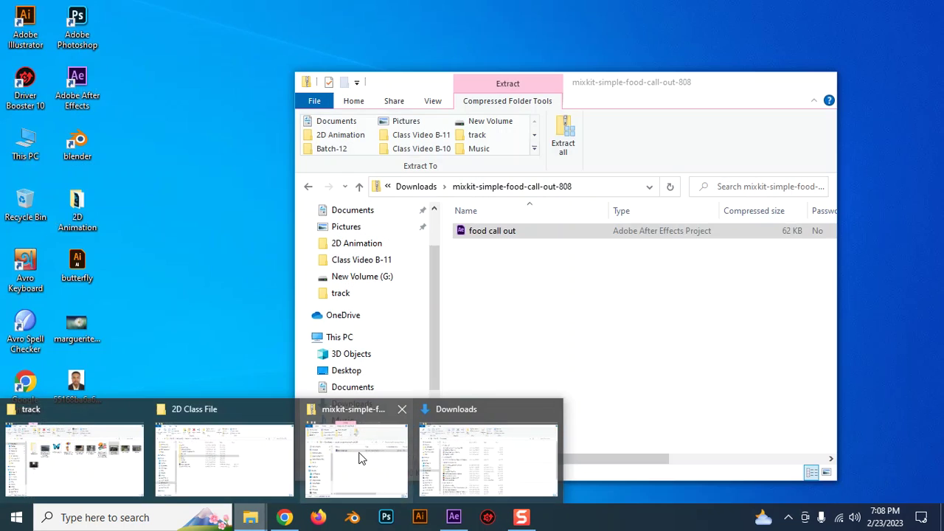
{"action": "left_click", "coordinate": [360, 455]}
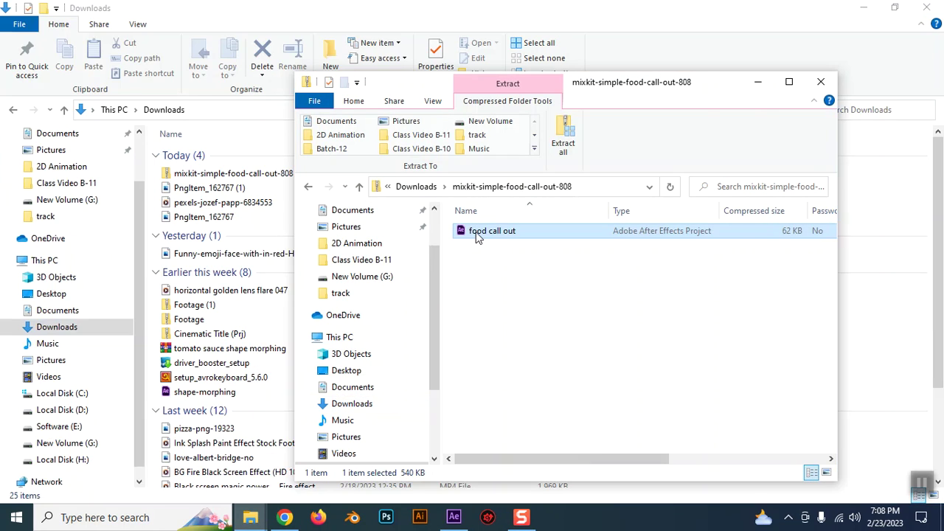
{"action": "left_click_drag", "start_coordinate": [477, 235], "coordinate": [243, 213]}
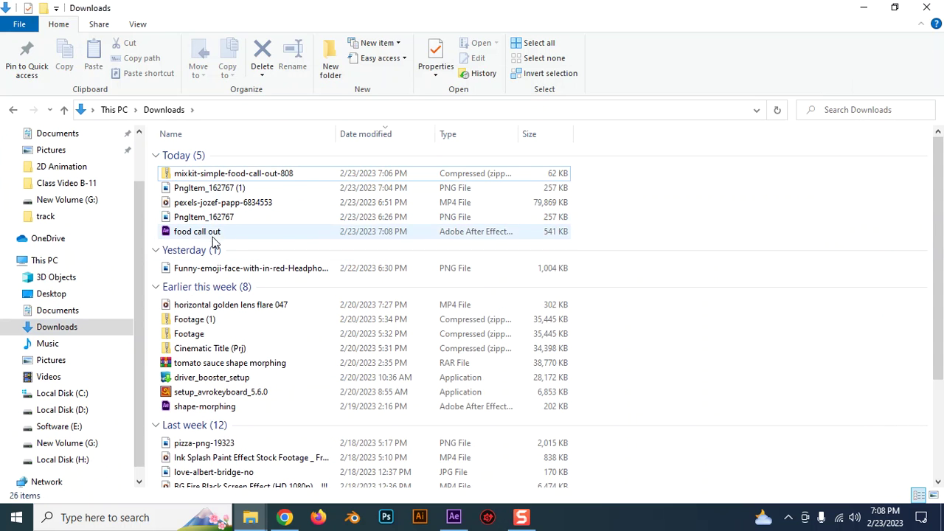
{"action": "left_click", "coordinate": [453, 517]}
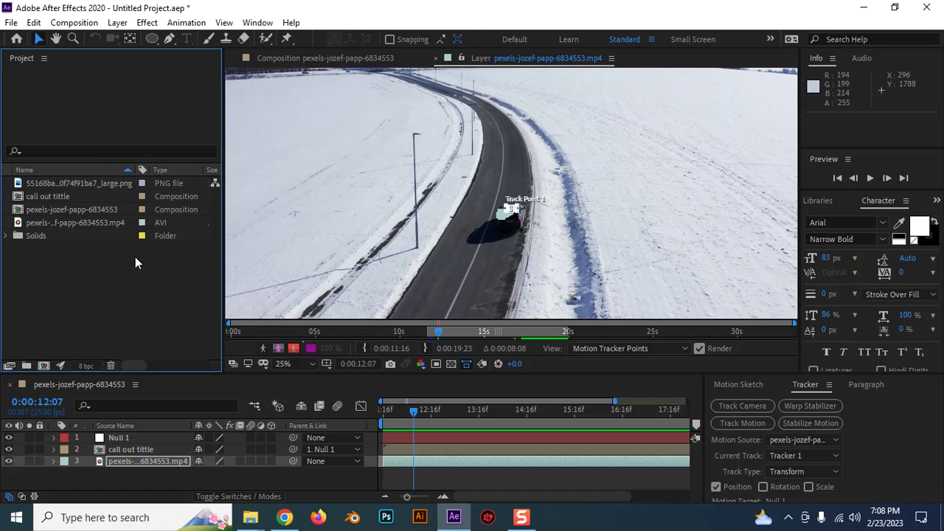
Step: Import food call out.aep from Downloads as a Project, accepting the missing-font substitutes
{"action": "double_click", "coordinate": [129, 300]}
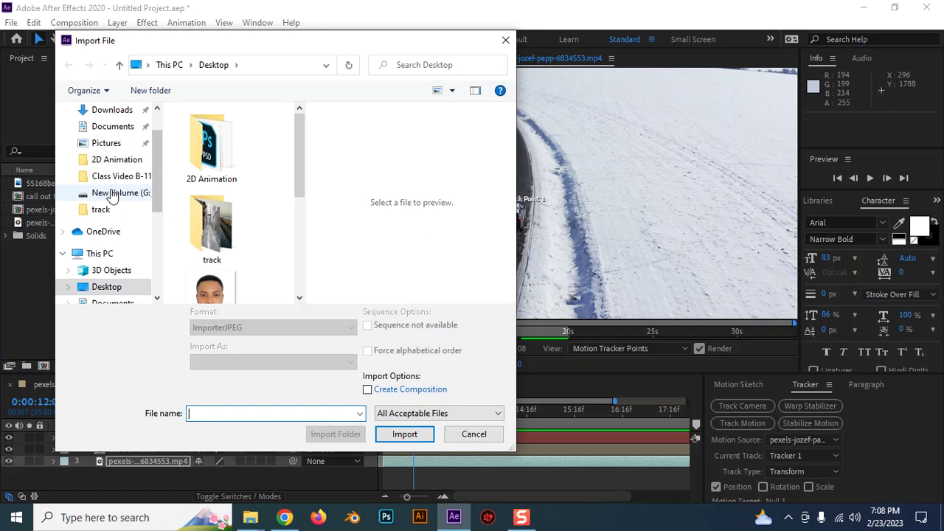
{"action": "scroll", "coordinate": [90, 259], "scroll_direction": "down", "scroll_amount": 1}
{"action": "scroll", "coordinate": [90, 259], "scroll_direction": "down", "scroll_amount": 1}
{"action": "left_click", "coordinate": [112, 220]}
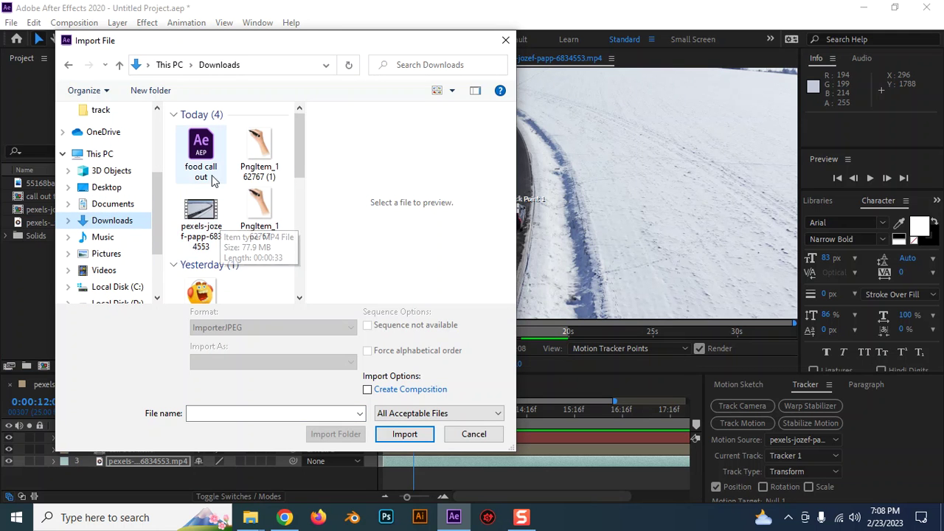
{"action": "left_click", "coordinate": [214, 177]}
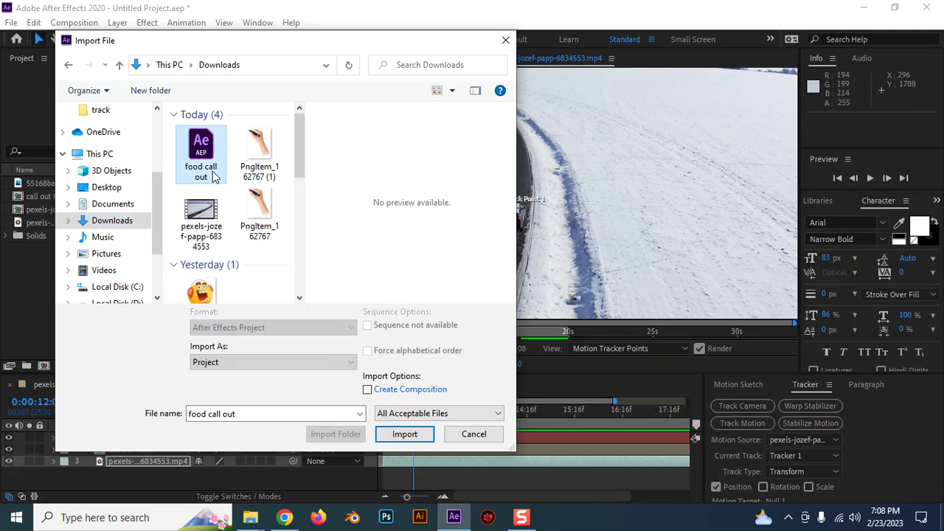
{"action": "left_click", "coordinate": [246, 362]}
{"action": "left_click", "coordinate": [412, 435]}
{"action": "left_click", "coordinate": [413, 435]}
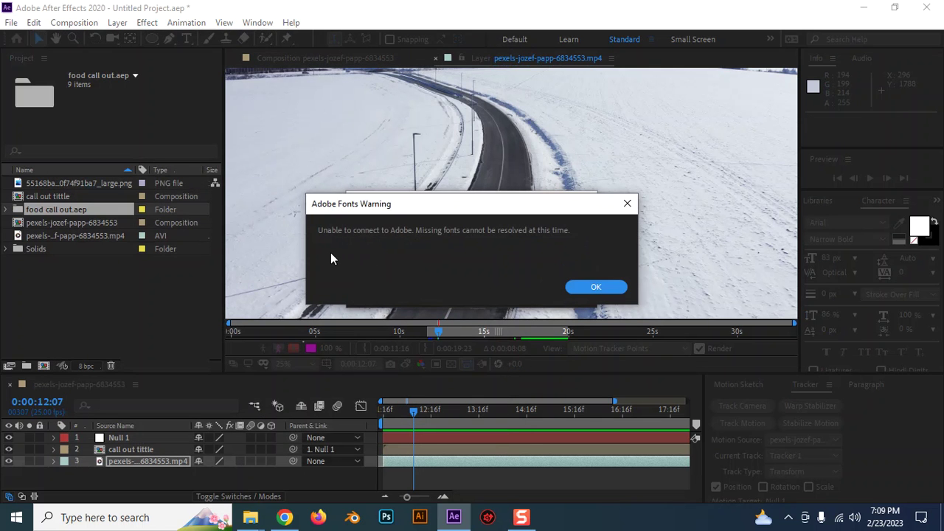
{"action": "left_click", "coordinate": [596, 286]}
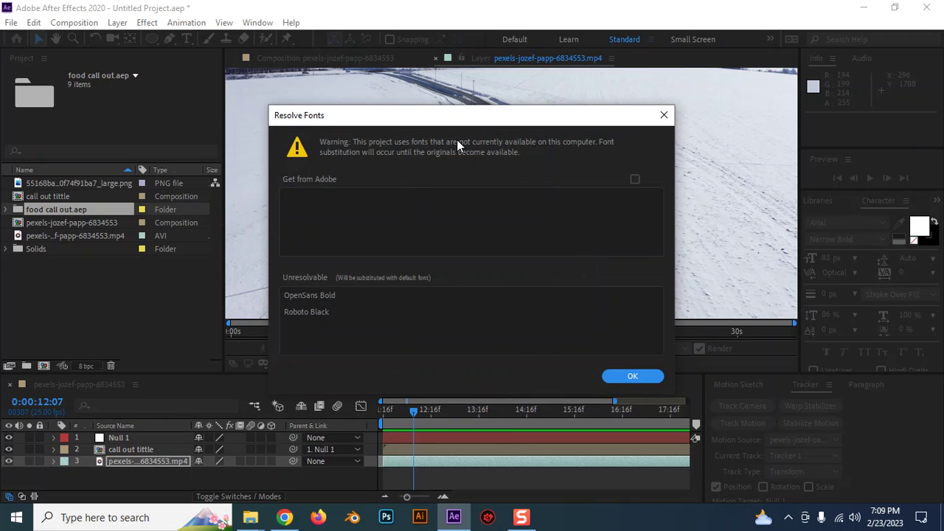
{"action": "left_click", "coordinate": [633, 376]}
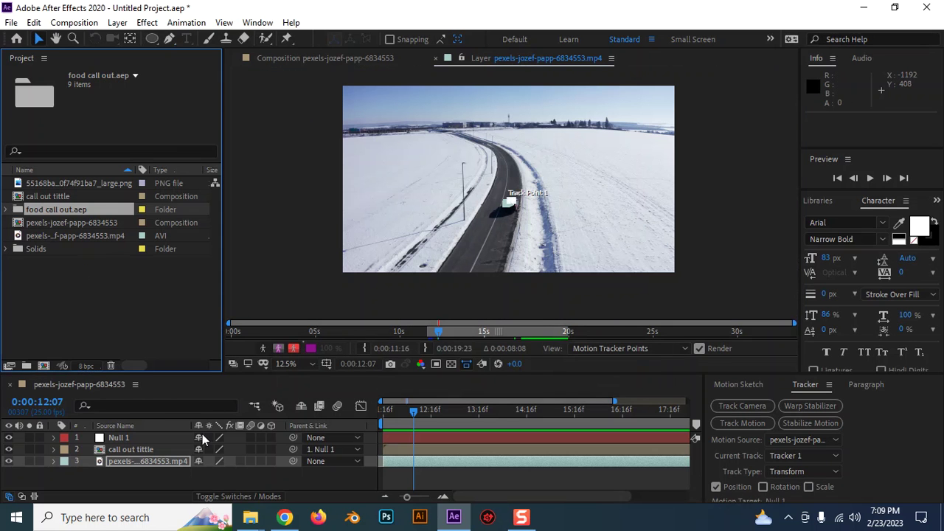
{"action": "left_click", "coordinate": [281, 57]}
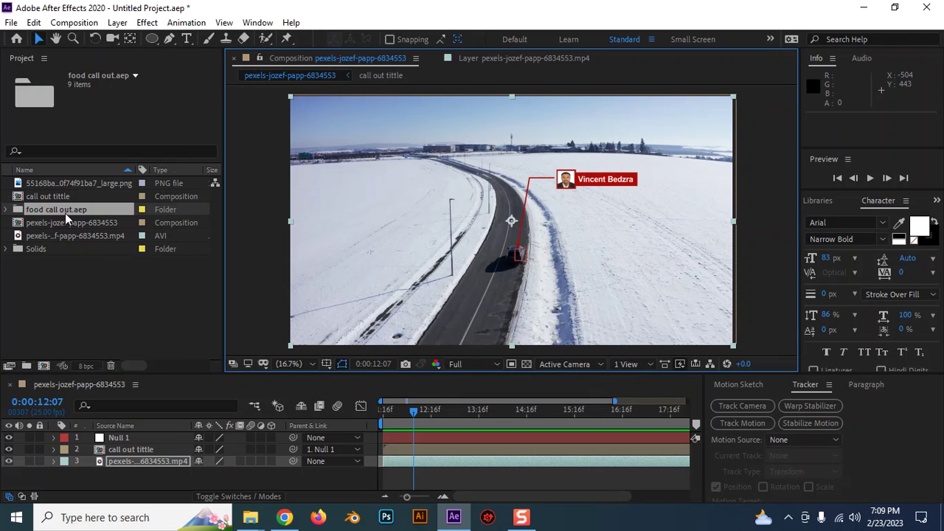
Step: Add Call Out 05 from food call out.aep as a layer and move its DOWNLOAD callout beside the car
{"action": "left_click_drag", "start_coordinate": [39, 200], "coordinate": [122, 444]}
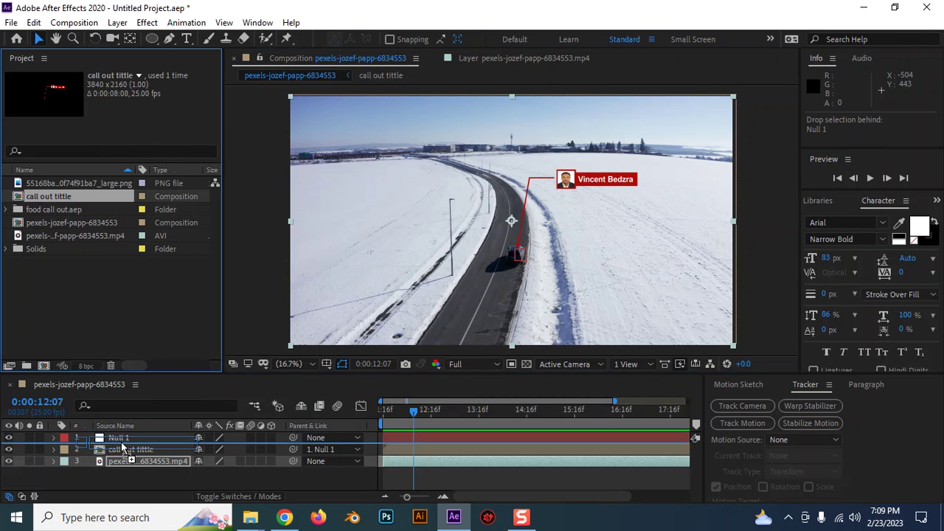
{"action": "left_click", "coordinate": [144, 462]}
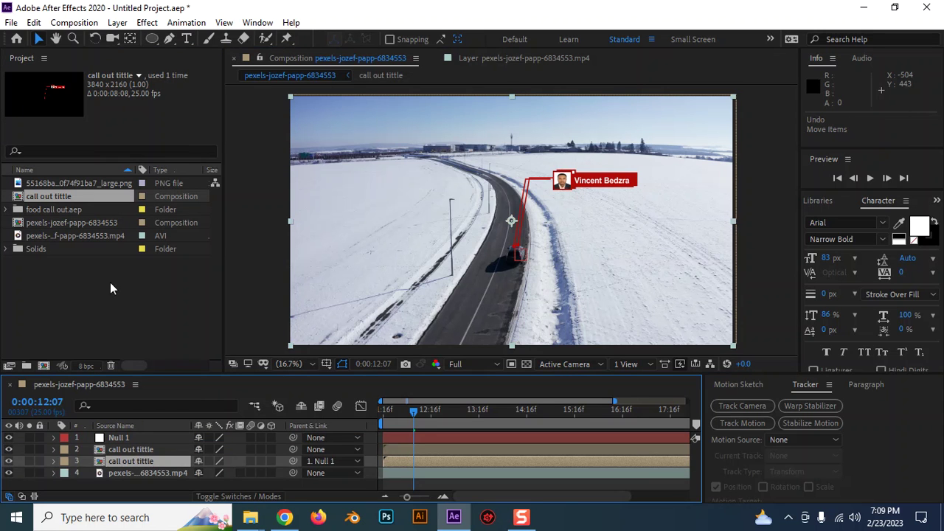
{"action": "key", "text": "ctrl+z"}
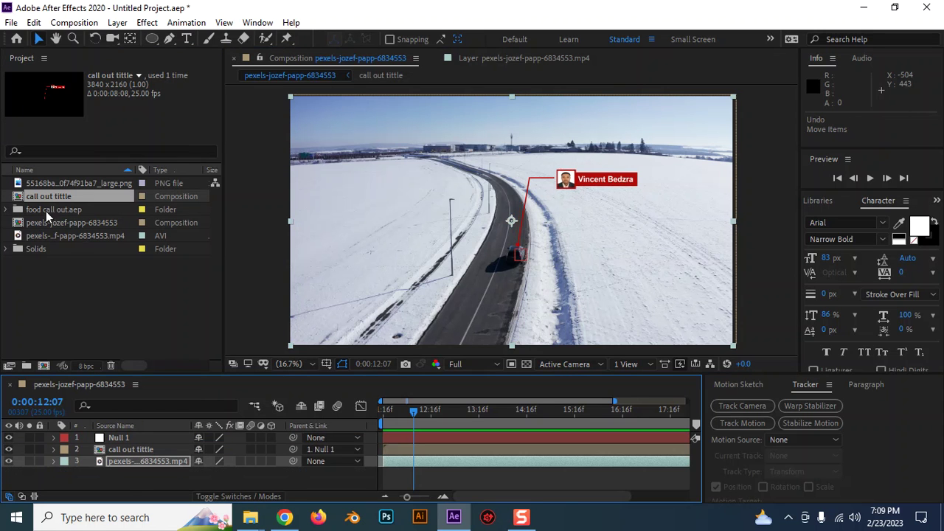
{"action": "left_click", "coordinate": [47, 210]}
{"action": "left_click", "coordinate": [5, 210]}
{"action": "left_click", "coordinate": [62, 237]}
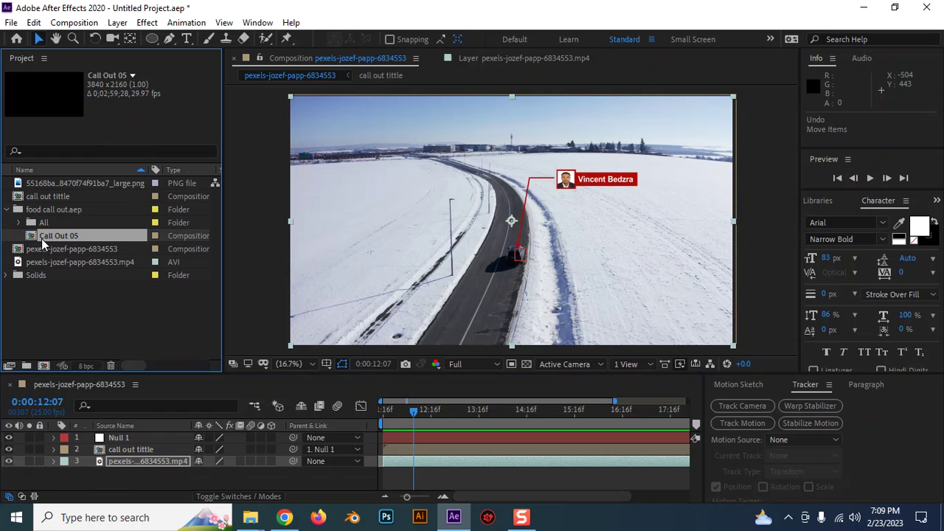
{"action": "left_click_drag", "start_coordinate": [41, 243], "coordinate": [126, 446]}
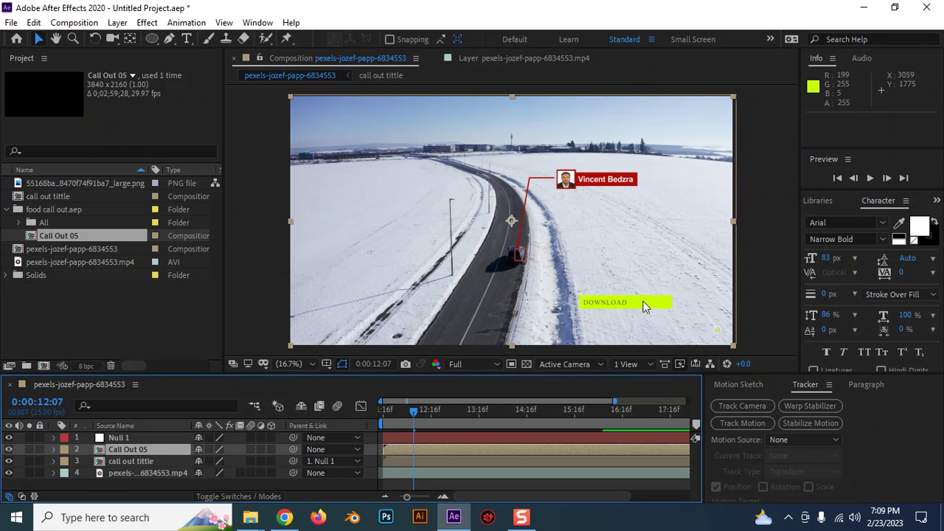
{"action": "left_click_drag", "start_coordinate": [642, 302], "coordinate": [590, 260]}
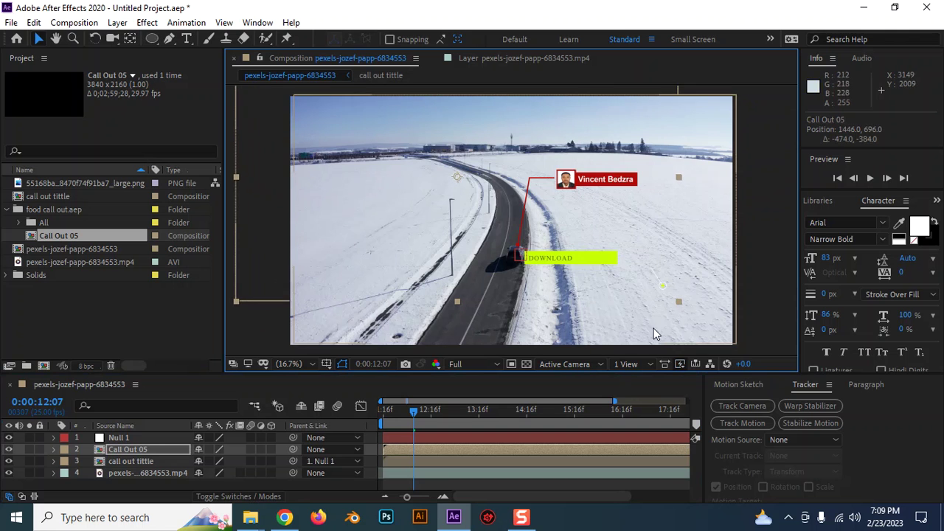
Step: Preview the callout animation, stop it, and open the Call Out 05 composition
{"action": "key", "text": "space"}
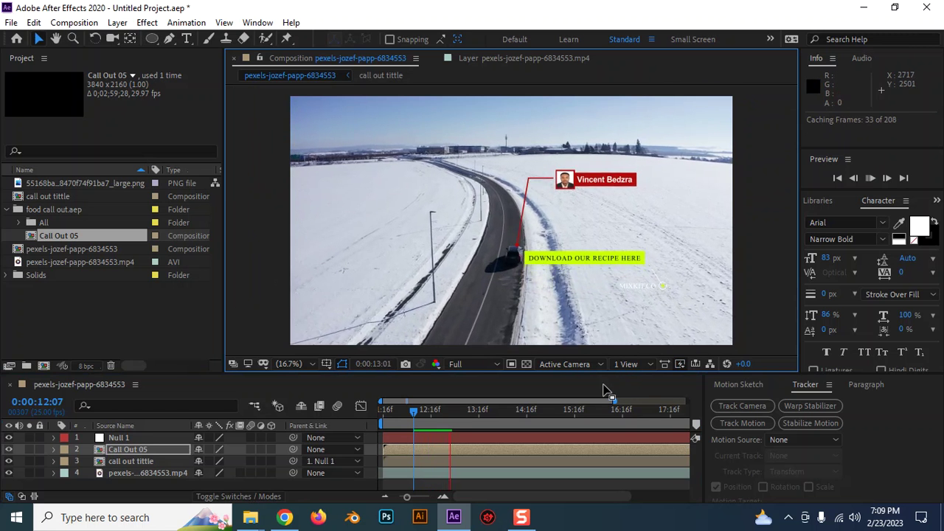
{"action": "left_click", "coordinate": [348, 428]}
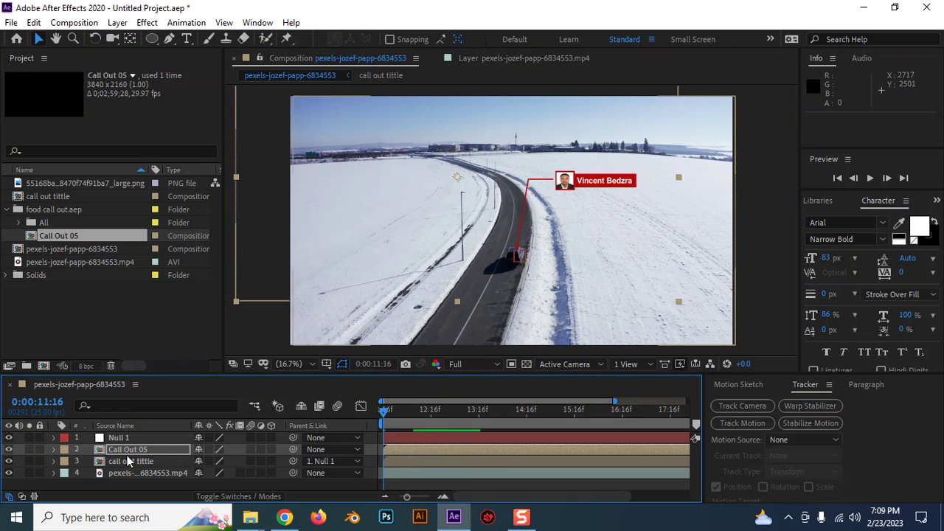
{"action": "double_click", "coordinate": [103, 450]}
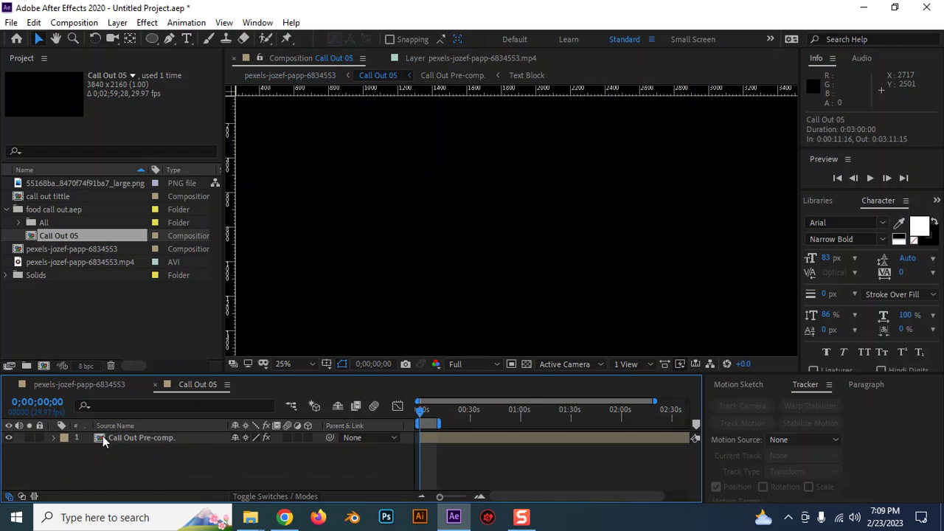
Step: Open Call Out Pre-comp, move to the callout's frame, and select the MIXKIT.CO layer
{"action": "double_click", "coordinate": [102, 438]}
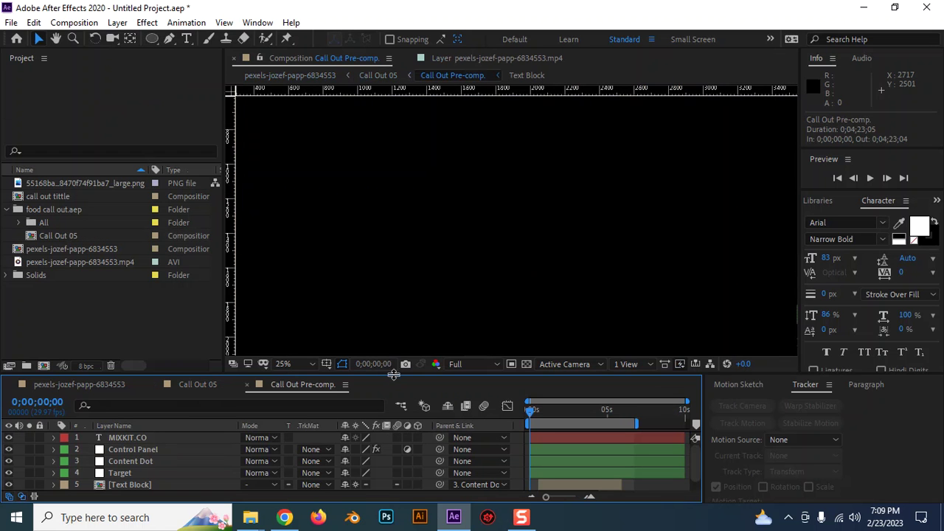
{"action": "left_click_drag", "start_coordinate": [394, 376], "coordinate": [392, 257]}
{"action": "scroll", "coordinate": [548, 164], "scroll_direction": "down", "scroll_amount": 4}
{"action": "scroll", "coordinate": [548, 164], "scroll_direction": "up", "scroll_amount": 2}
{"action": "left_click_drag", "start_coordinate": [529, 295], "coordinate": [589, 296]}
{"action": "left_click", "coordinate": [120, 371]}
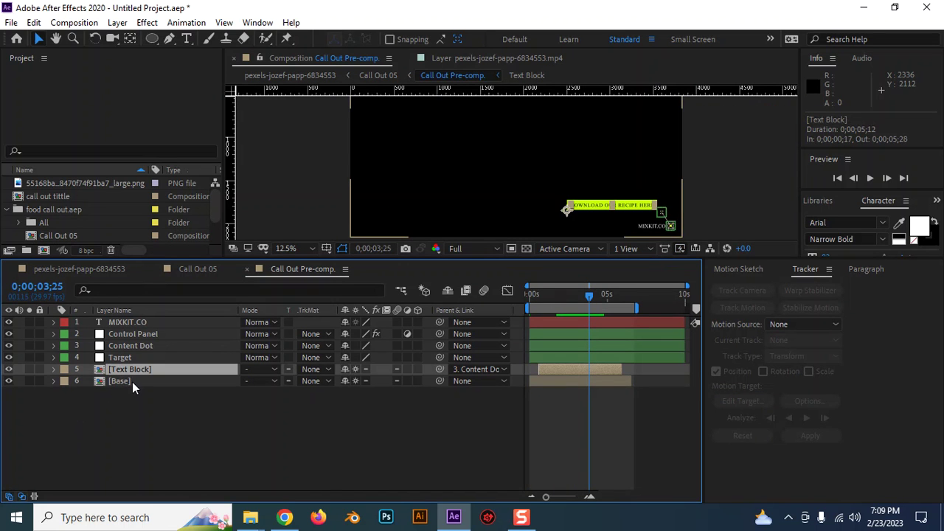
{"action": "left_click", "coordinate": [120, 345]}
{"action": "left_click", "coordinate": [129, 324]}
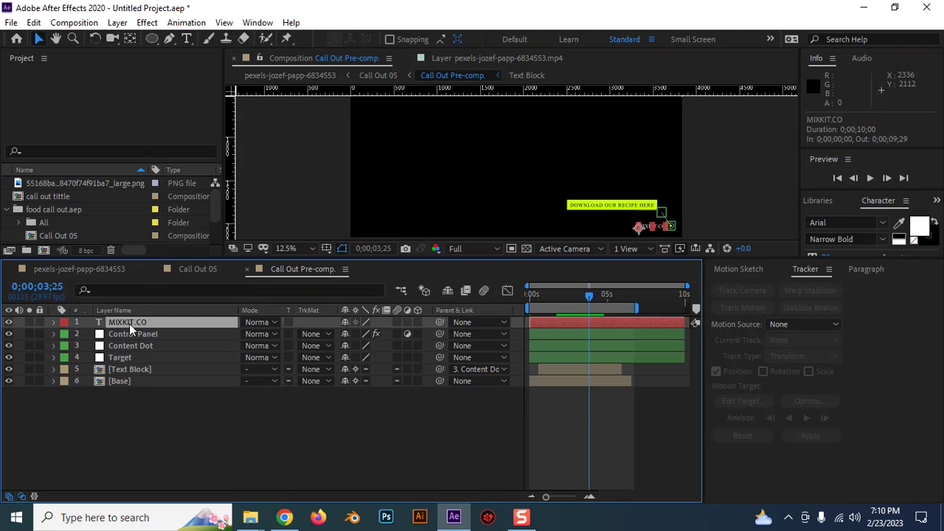
Step: Set the MIXKIT.CO text fill to pure red, then select and check the [Base] layer
{"action": "left_click", "coordinate": [921, 230]}
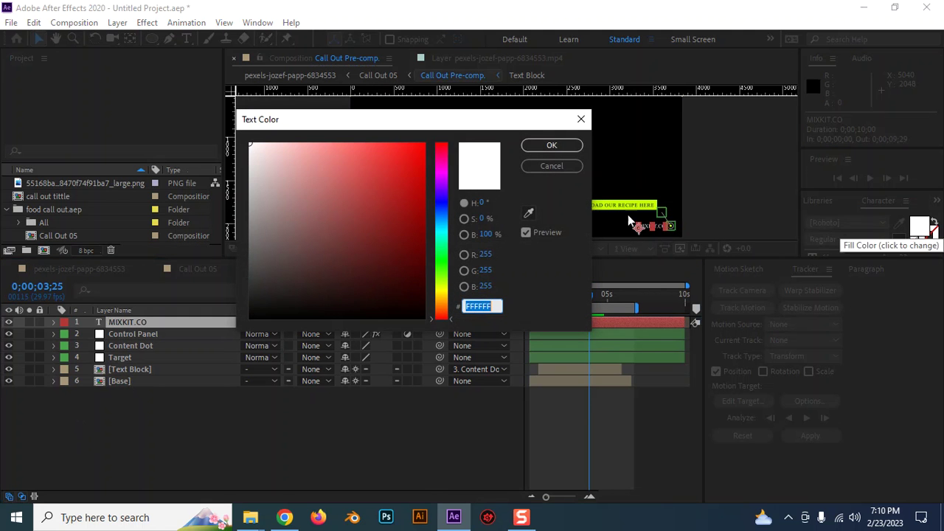
{"action": "left_click_drag", "start_coordinate": [406, 163], "coordinate": [462, 114]}
{"action": "left_click", "coordinate": [553, 146]}
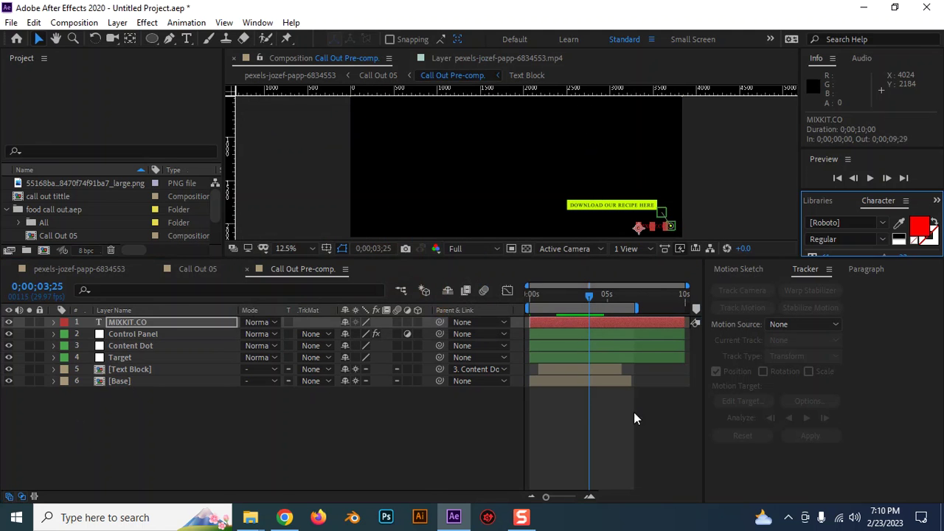
{"action": "scroll", "coordinate": [691, 218], "scroll_direction": "up", "scroll_amount": 2}
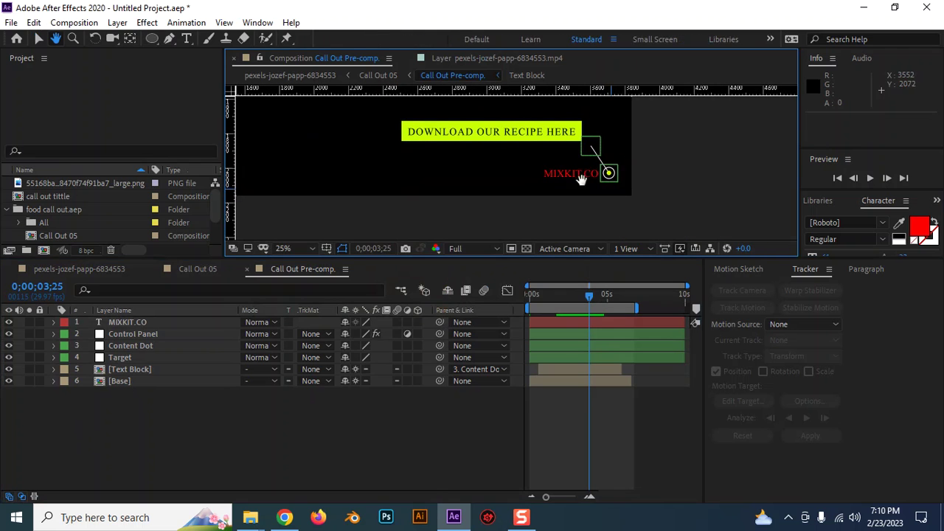
{"action": "left_click", "coordinate": [131, 381]}
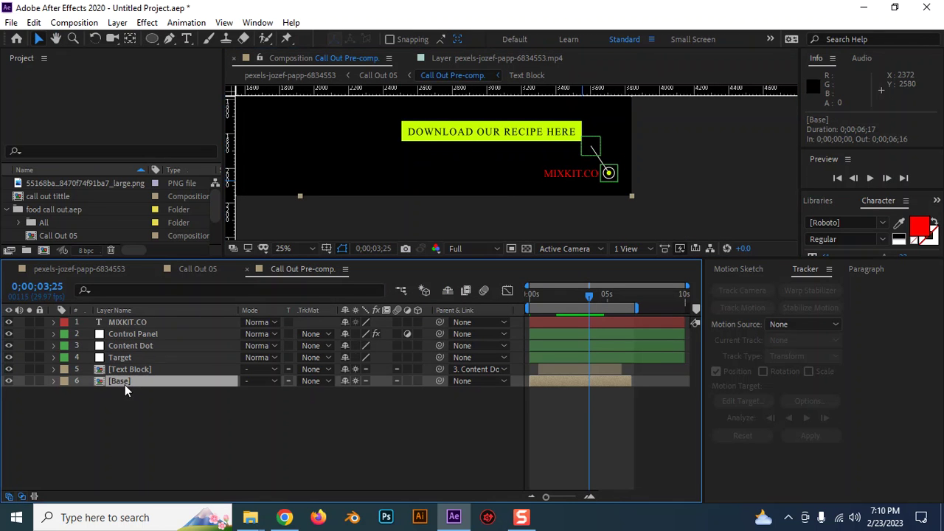
{"action": "left_click", "coordinate": [9, 381]}
{"action": "left_click", "coordinate": [9, 381]}
Step: Open the [Base] composition and set the Outline layer's stroke colour to ff0000
{"action": "double_click", "coordinate": [99, 383]}
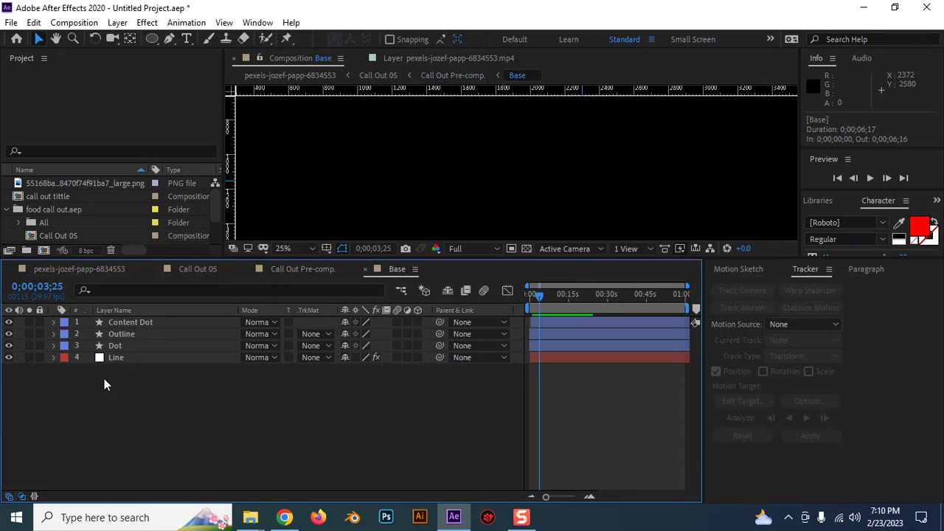
{"action": "scroll", "coordinate": [538, 182], "scroll_direction": "down", "scroll_amount": 1}
{"action": "scroll", "coordinate": [553, 189], "scroll_direction": "down", "scroll_amount": 1}
{"action": "scroll", "coordinate": [653, 216], "scroll_direction": "up", "scroll_amount": 1}
{"action": "left_click_drag", "start_coordinate": [653, 216], "coordinate": [564, 148]}
{"action": "scroll", "coordinate": [579, 174], "scroll_direction": "up", "scroll_amount": 2}
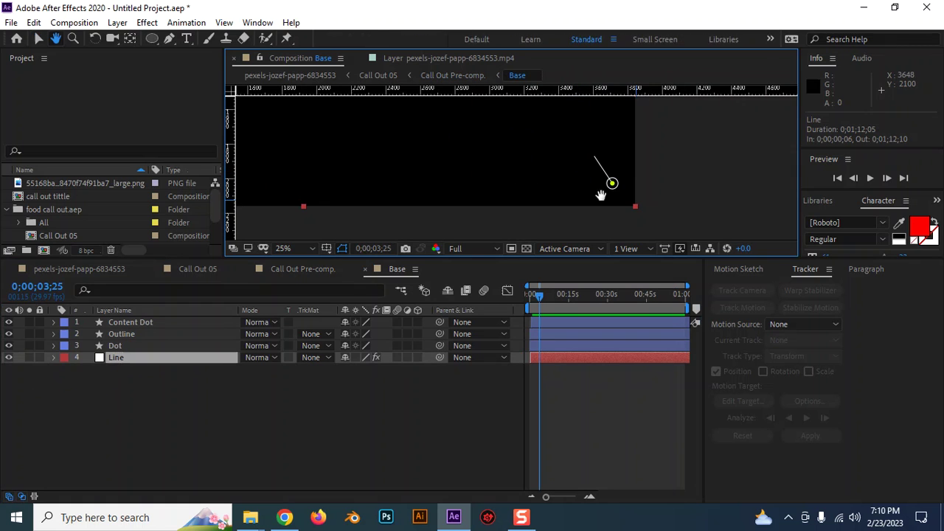
{"action": "left_click", "coordinate": [122, 333]}
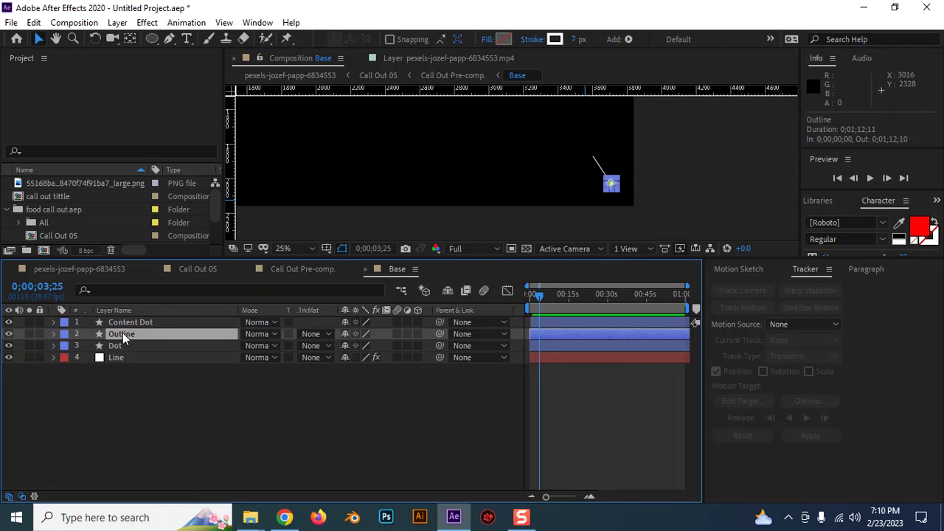
{"action": "key", "text": "period"}
{"action": "key", "text": "period"}
{"action": "scroll", "coordinate": [650, 185], "scroll_direction": "right", "scroll_amount": 1}
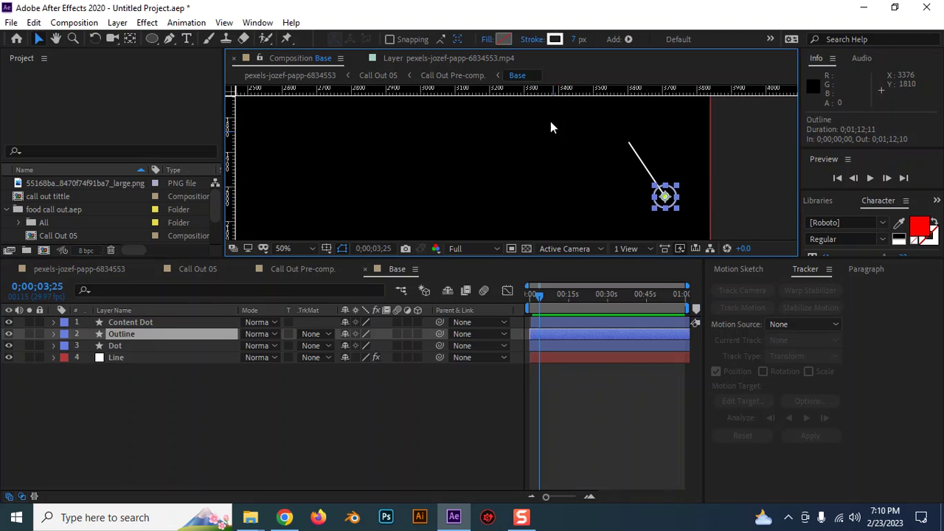
{"action": "left_click", "coordinate": [554, 39]}
{"action": "type", "text": "ff0000"}
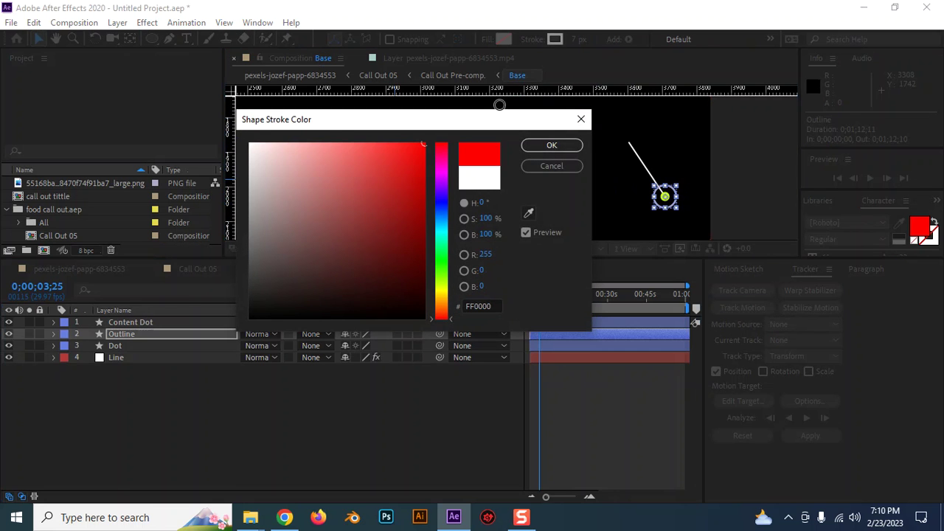
{"action": "left_click", "coordinate": [552, 145]}
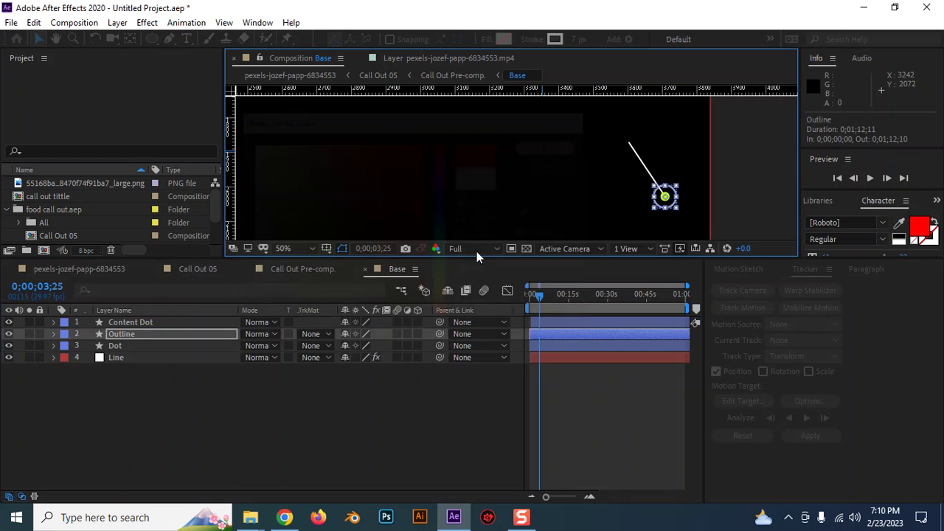
Step: Set the Content Dot fill to ff0000 and return to the main road composition
{"action": "left_click", "coordinate": [134, 324]}
{"action": "left_click", "coordinate": [502, 39]}
{"action": "type", "text": "ff0000"}
{"action": "left_click", "coordinate": [553, 145]}
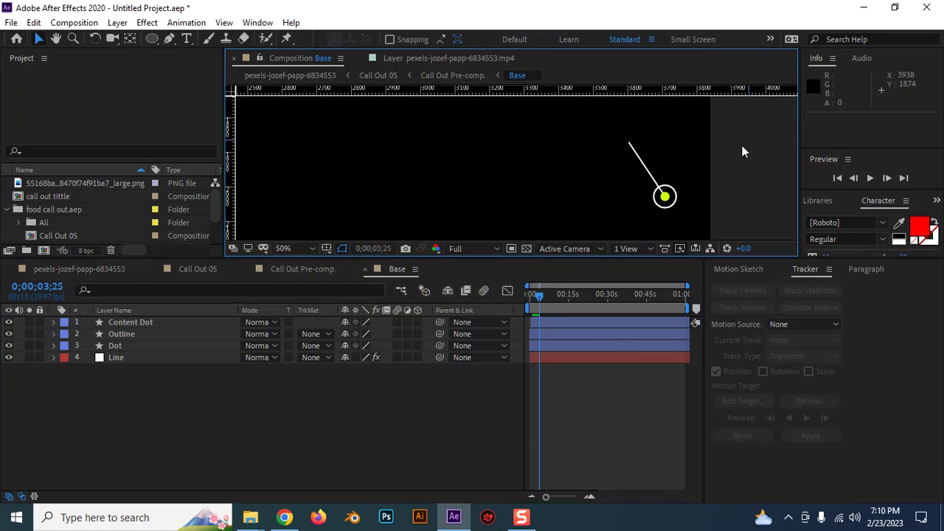
{"action": "left_click", "coordinate": [134, 322]}
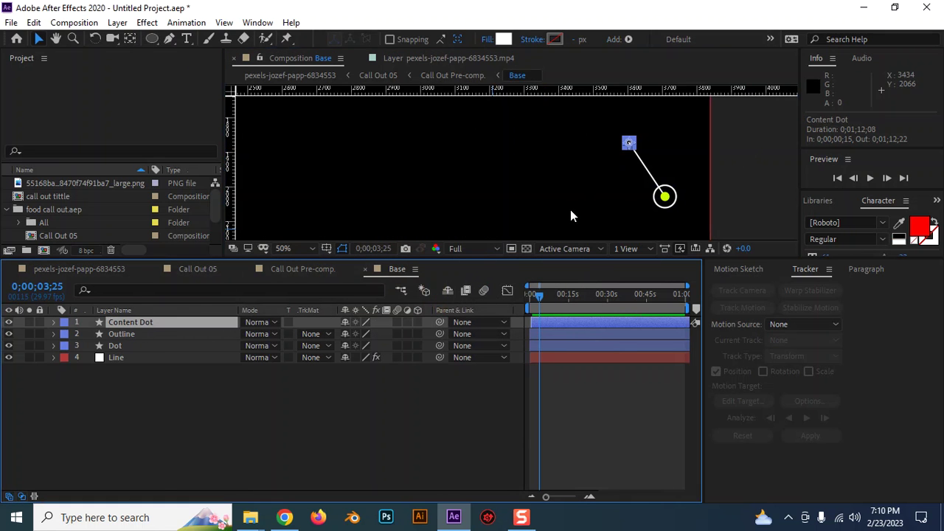
{"action": "key", "text": "comma"}
{"action": "key", "text": "comma"}
{"action": "key", "text": "h"}
{"action": "key", "text": "v"}
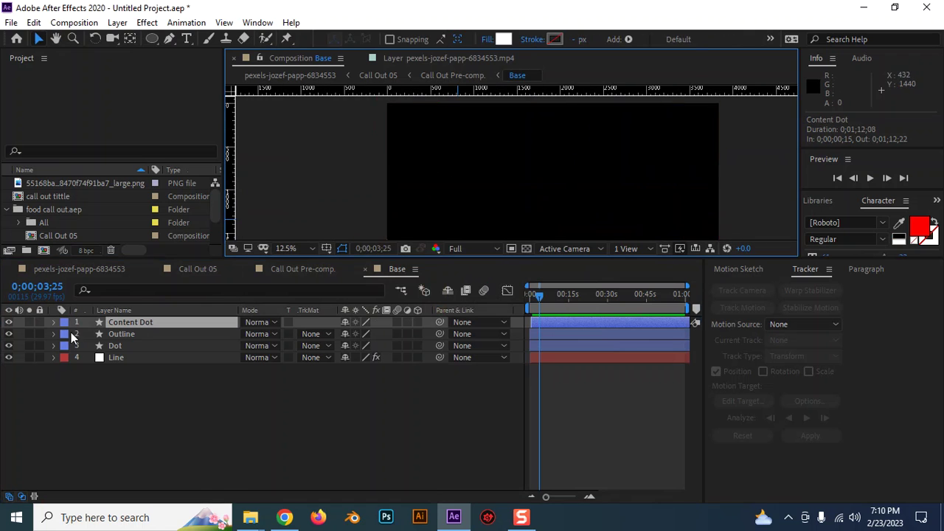
{"action": "left_click", "coordinate": [59, 269]}
Step: Set call out tittle's parent to None and parent Call Out 05 to Null 1
{"action": "scroll", "coordinate": [533, 163], "scroll_direction": "up", "scroll_amount": 2}
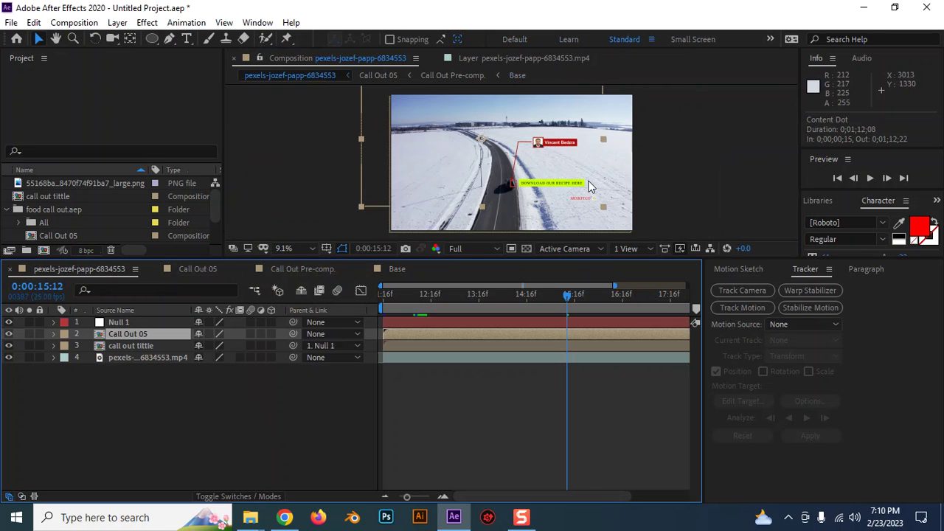
{"action": "scroll", "coordinate": [533, 164], "scroll_direction": "up", "scroll_amount": 2}
{"action": "left_click", "coordinate": [768, 166]}
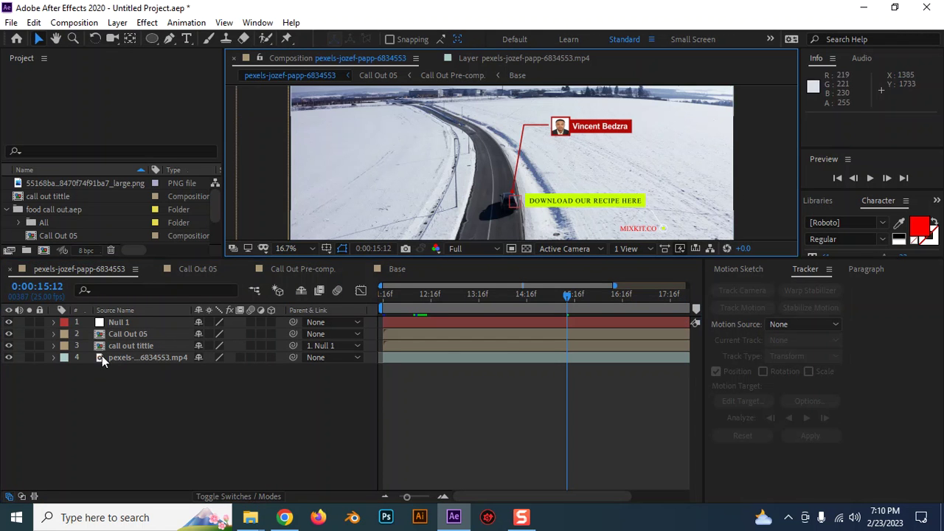
{"action": "left_click", "coordinate": [139, 336]}
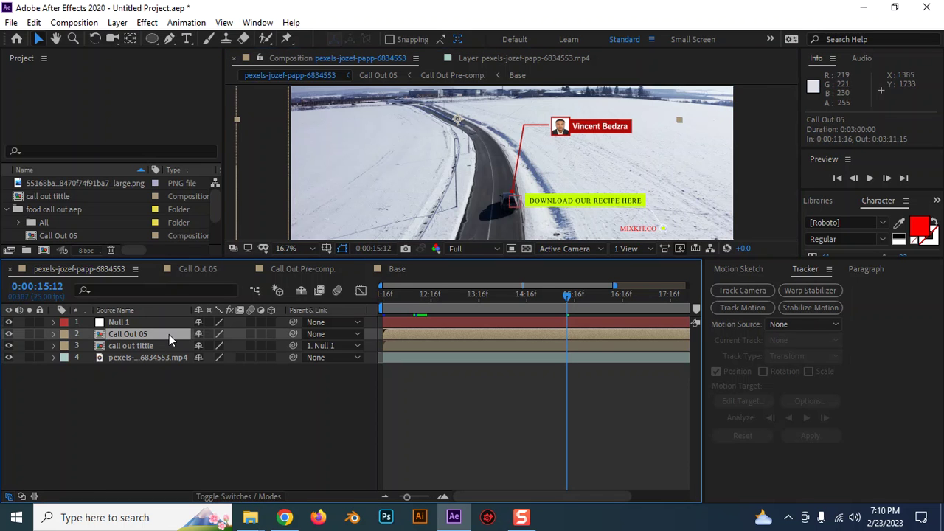
{"action": "left_click", "coordinate": [150, 347]}
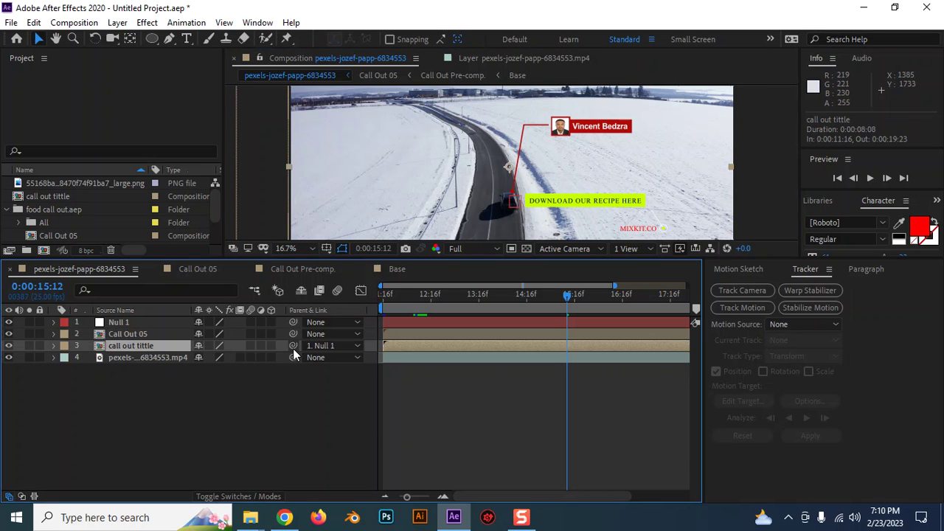
{"action": "left_click", "coordinate": [332, 345]}
{"action": "left_click", "coordinate": [335, 361]}
{"action": "left_click", "coordinate": [141, 333]}
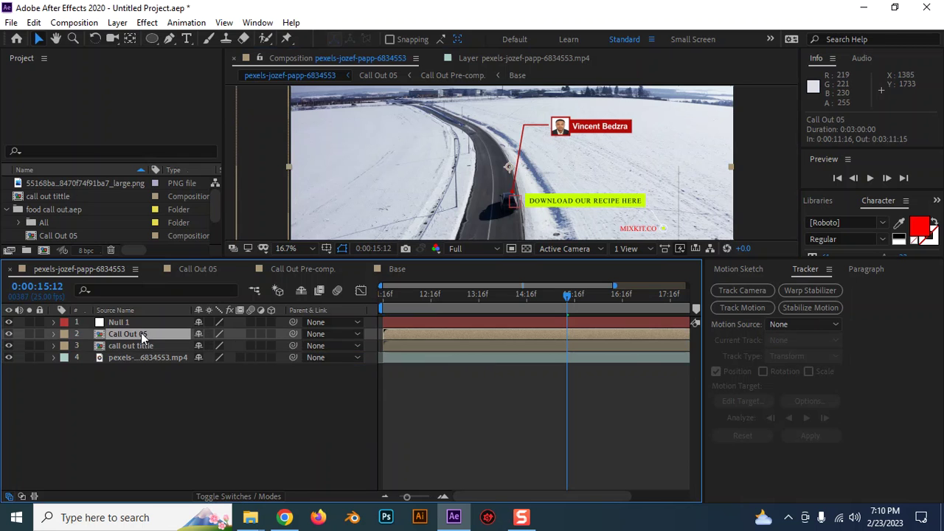
{"action": "left_click_drag", "start_coordinate": [292, 333], "coordinate": [127, 323]}
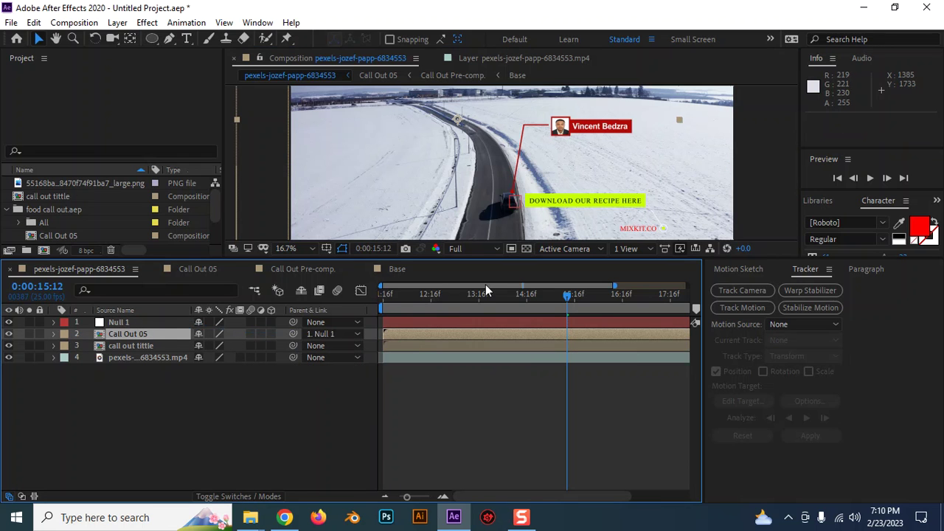
Step: Hide the call out tittle layer and move the Call Out 05 callout toward the car
{"action": "left_click", "coordinate": [148, 345]}
{"action": "left_click", "coordinate": [8, 345]}
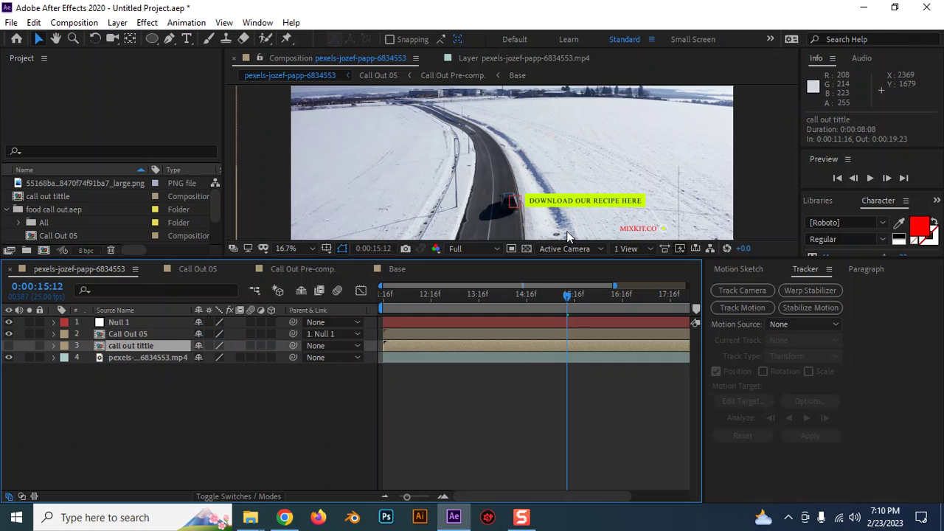
{"action": "left_click", "coordinate": [600, 205]}
{"action": "mouse_move", "coordinate": [622, 206]}
{"action": "left_mouse_down"}
{"action": "mouse_move", "coordinate": [445, 163]}
{"action": "mouse_move", "coordinate": [456, 157]}
{"action": "mouse_move", "coordinate": [511, 185]}
{"action": "left_mouse_up"}
Step: Enlarge the timeline and preview panels and return to the clip's first frame
{"action": "scroll", "coordinate": [524, 191], "scroll_direction": "up", "scroll_amount": 2}
{"action": "scroll", "coordinate": [501, 193], "scroll_direction": "down", "scroll_amount": 2}
{"action": "scroll", "coordinate": [507, 171], "scroll_direction": "down", "scroll_amount": 2}
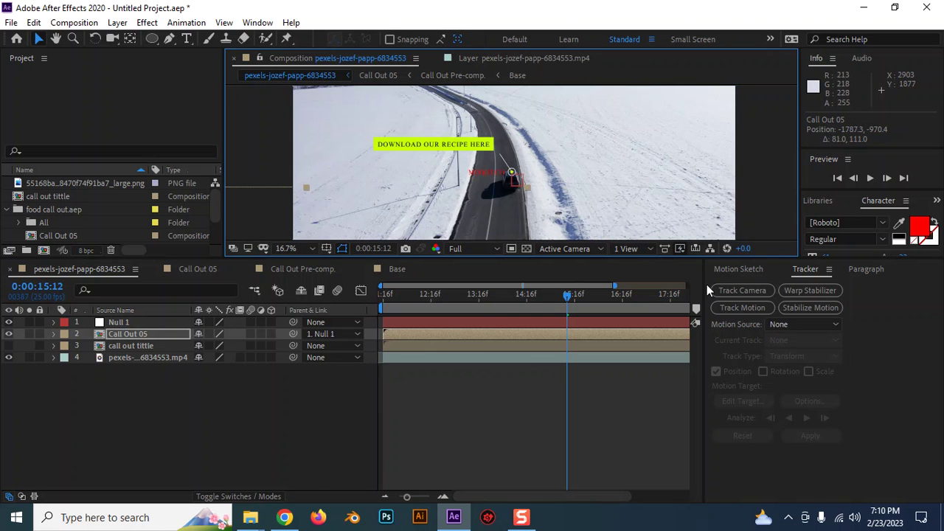
{"action": "left_click_drag", "start_coordinate": [705, 287], "coordinate": [922, 305]}
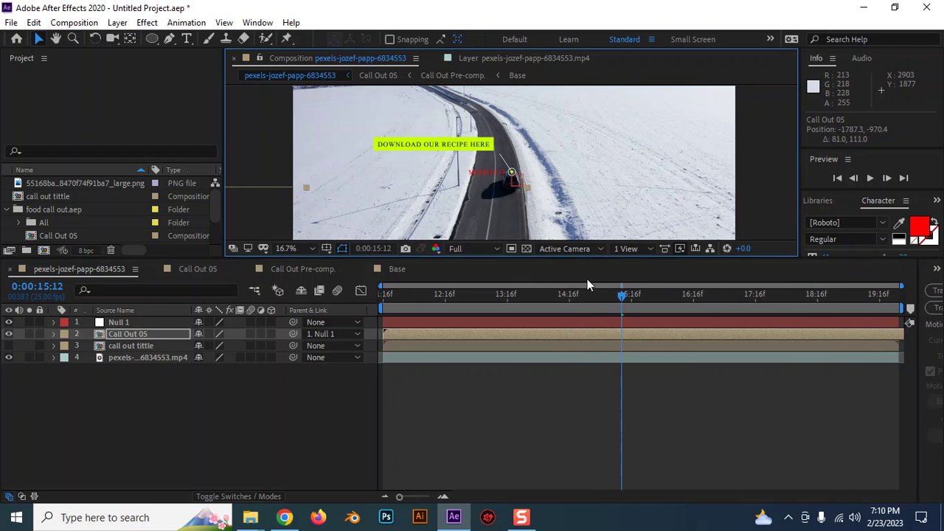
{"action": "left_click_drag", "start_coordinate": [578, 262], "coordinate": [605, 344]}
{"action": "left_click_drag", "start_coordinate": [590, 384], "coordinate": [385, 383]}
{"action": "left_click", "coordinate": [698, 472]}
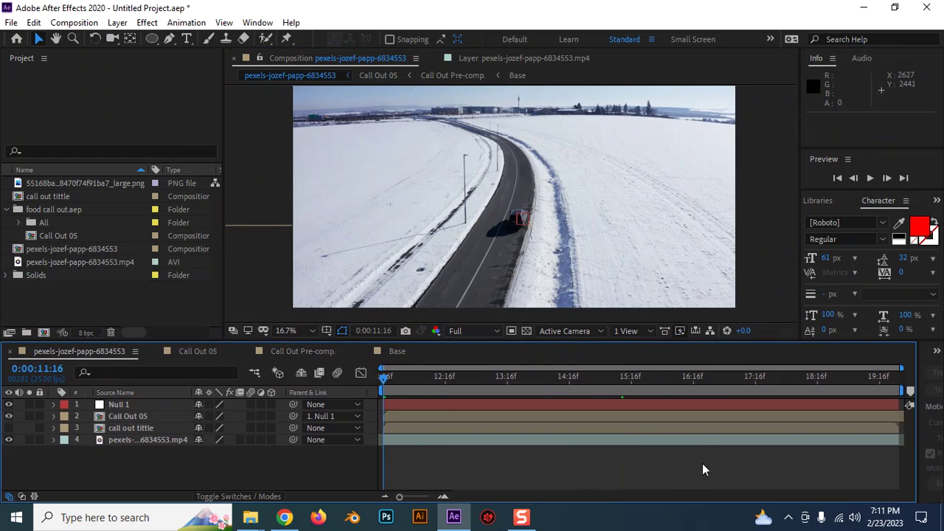
Step: Play and scrub the snowy road preview to confirm the recipe callout tracks the car
{"action": "key", "text": "space"}
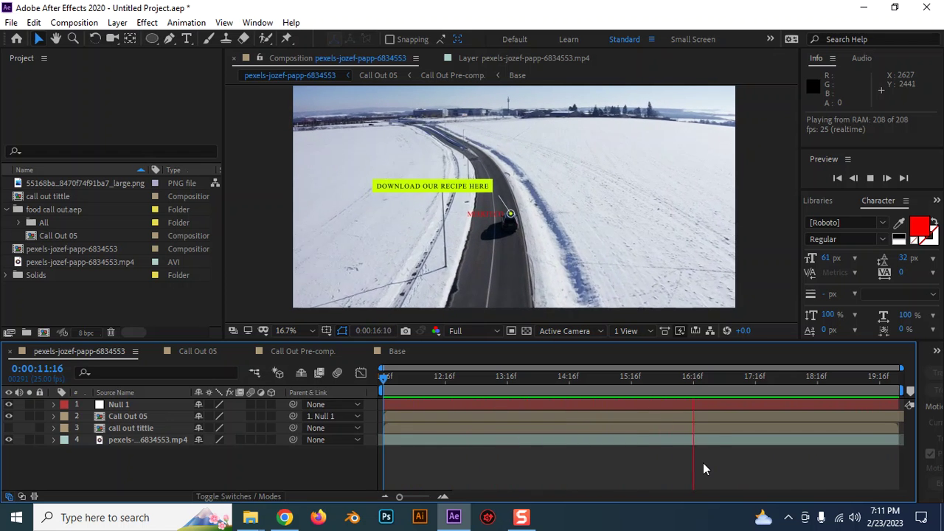
{"action": "key", "text": "space"}
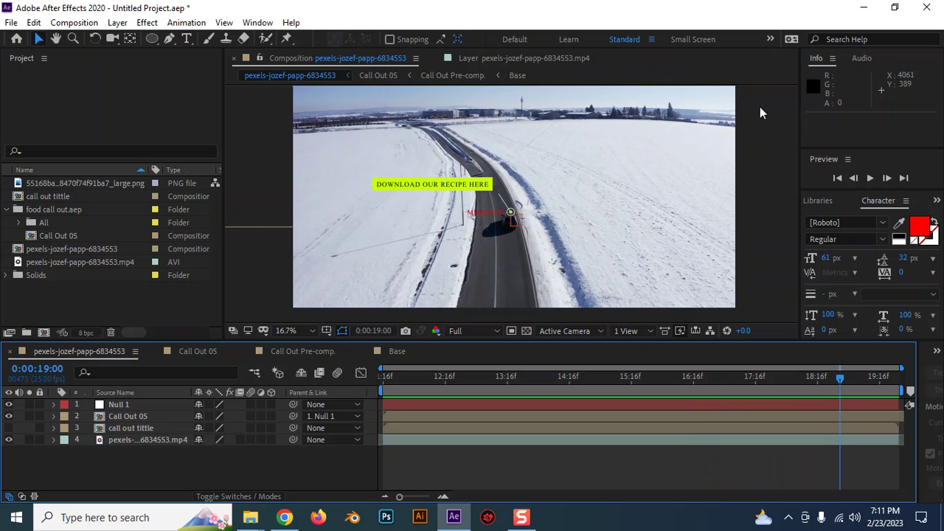
{"action": "mouse_move", "coordinate": [838, 378]}
{"action": "left_mouse_down"}
{"action": "mouse_move", "coordinate": [420, 377]}
{"action": "mouse_move", "coordinate": [522, 393]}
{"action": "mouse_move", "coordinate": [844, 399]}
{"action": "mouse_move", "coordinate": [373, 401]}
{"action": "mouse_move", "coordinate": [859, 385]}
{"action": "mouse_move", "coordinate": [849, 387]}
{"action": "left_mouse_up"}
{"action": "left_click", "coordinate": [863, 7]}
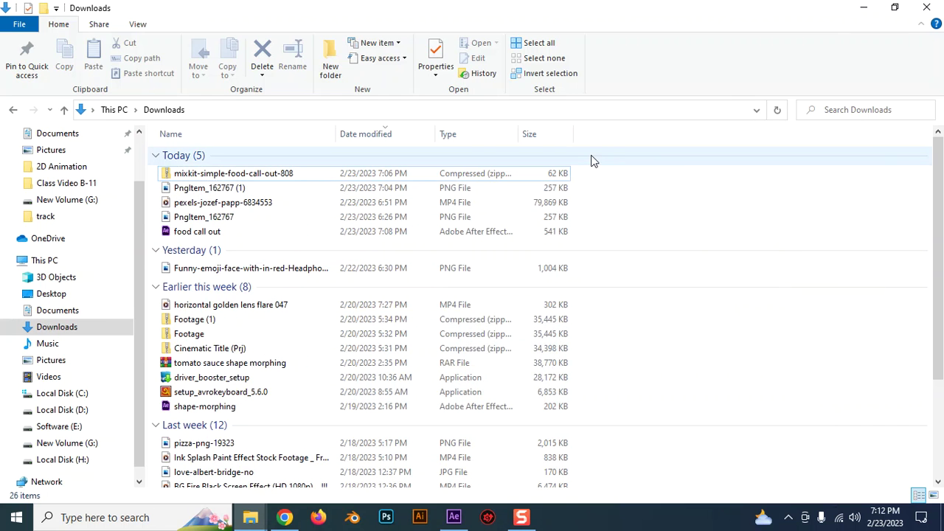
Step: Copy the food call out file from Downloads with Ctrl+C
{"action": "left_click", "coordinate": [206, 233]}
{"action": "key", "text": "ctrl+c"}
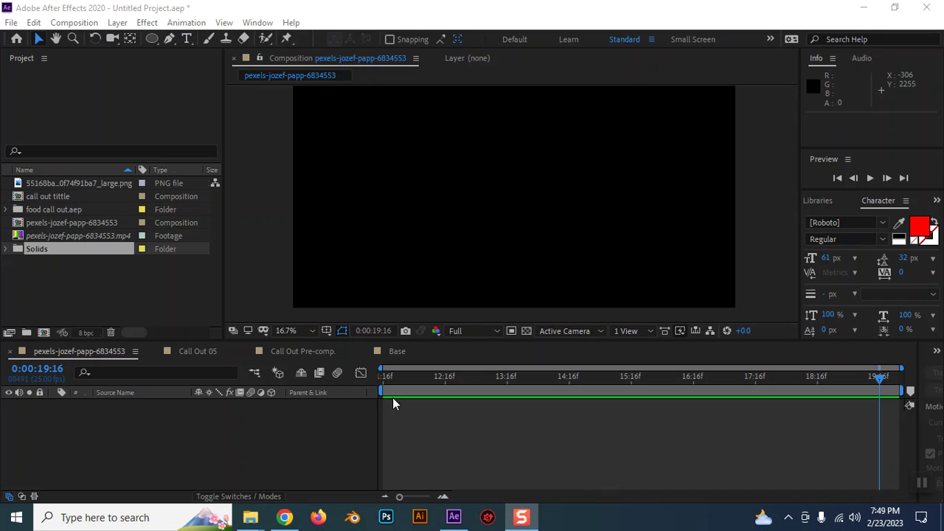
Step: Delete all six project items, then restore the Batch-12 Explorer window
{"action": "mouse_move", "coordinate": [70, 274]}
{"action": "left_mouse_down"}
{"action": "mouse_move", "coordinate": [27, 207]}
{"action": "mouse_move", "coordinate": [28, 181]}
{"action": "left_mouse_up"}
{"action": "key", "text": "Delete"}
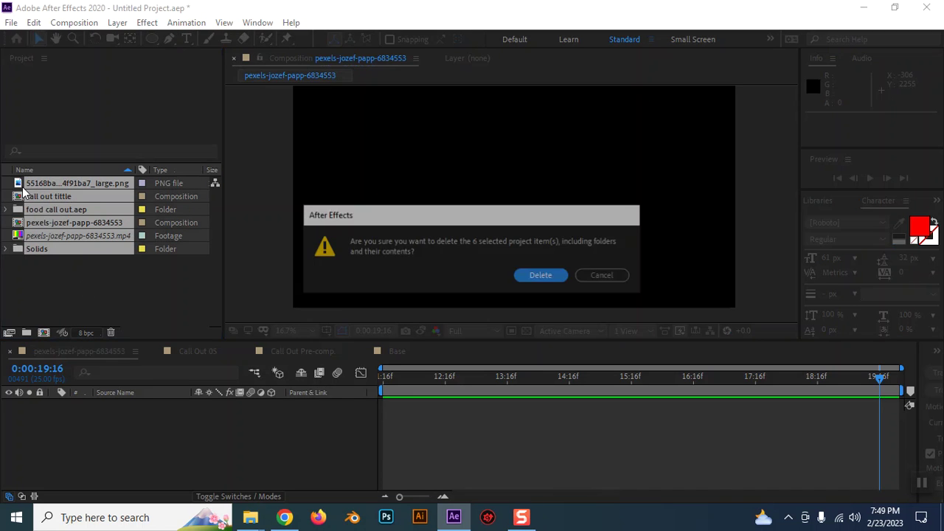
{"action": "left_click", "coordinate": [537, 278]}
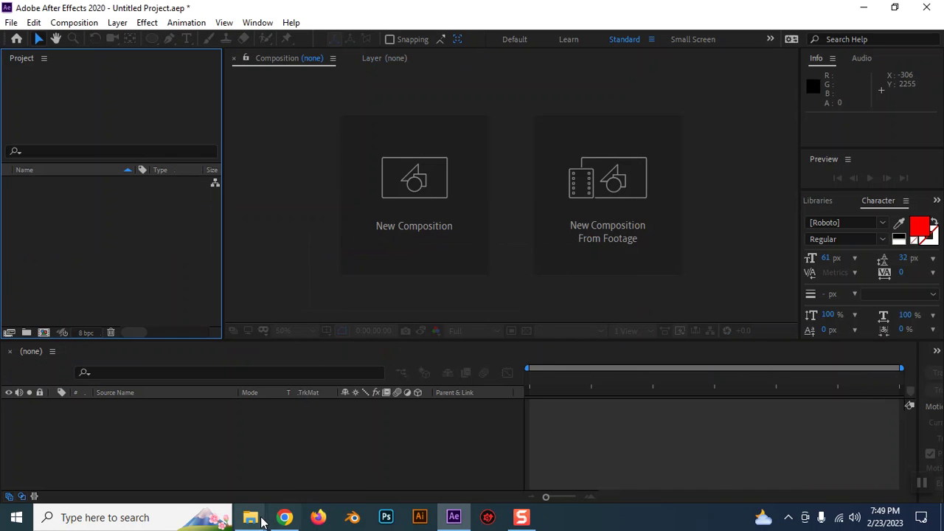
{"action": "mouse_move", "coordinate": [250, 517]}
{"action": "left_click", "coordinate": [411, 475]}
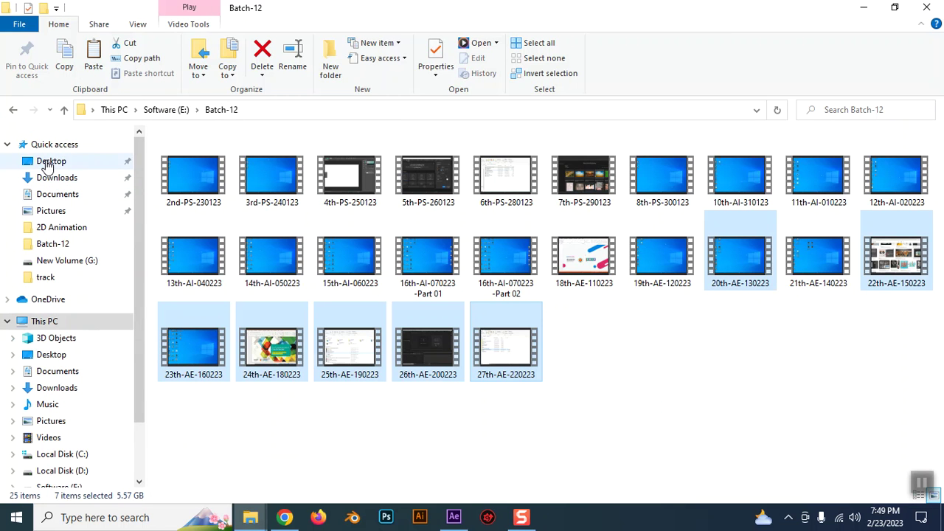
Step: Open the Desktop track folder and play the production ID_3971386 pier video
{"action": "left_click", "coordinate": [52, 161]}
{"action": "left_click", "coordinate": [277, 171]}
{"action": "double_click", "coordinate": [276, 171]}
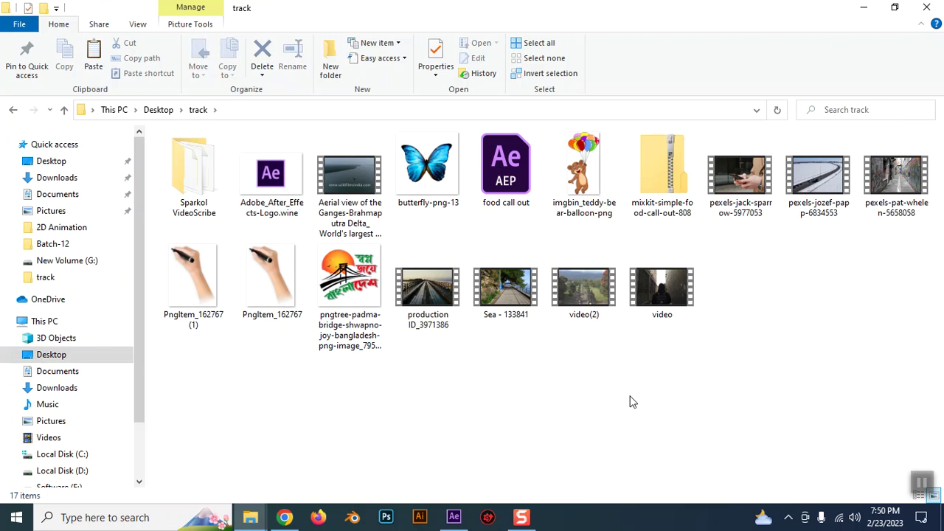
{"action": "double_click", "coordinate": [435, 286]}
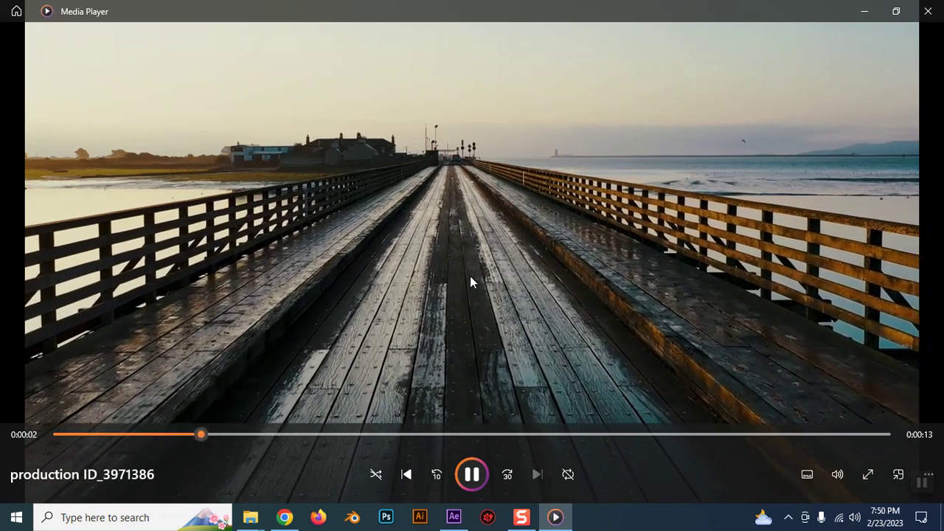
Step: Pause the production ID_3971386 bridge clip, rewind it to the start, and close it
{"action": "left_click", "coordinate": [469, 282]}
{"action": "left_click_drag", "start_coordinate": [124, 435], "coordinate": [56, 435]}
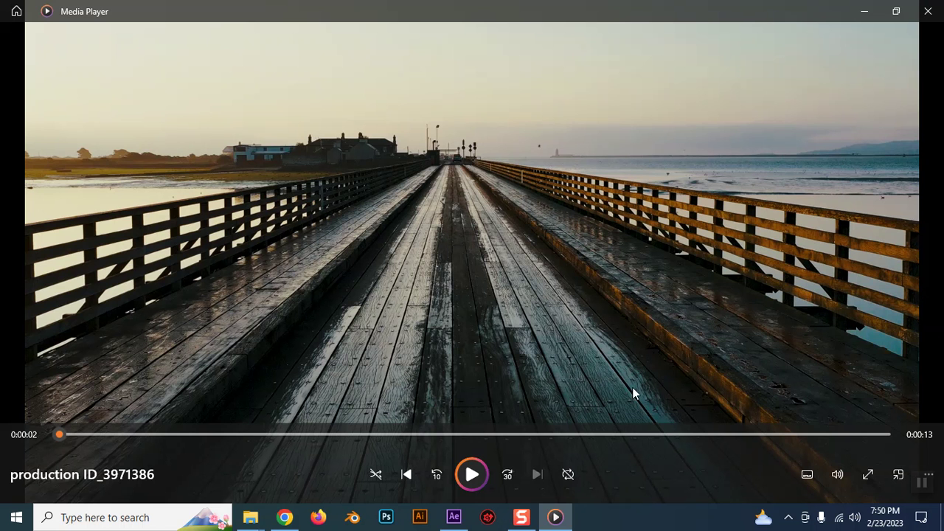
{"action": "left_click", "coordinate": [926, 11]}
Step: Preview the Sea - 133841 promenade clip, scrubbing ahead to the blue mural scene
{"action": "double_click", "coordinate": [501, 305]}
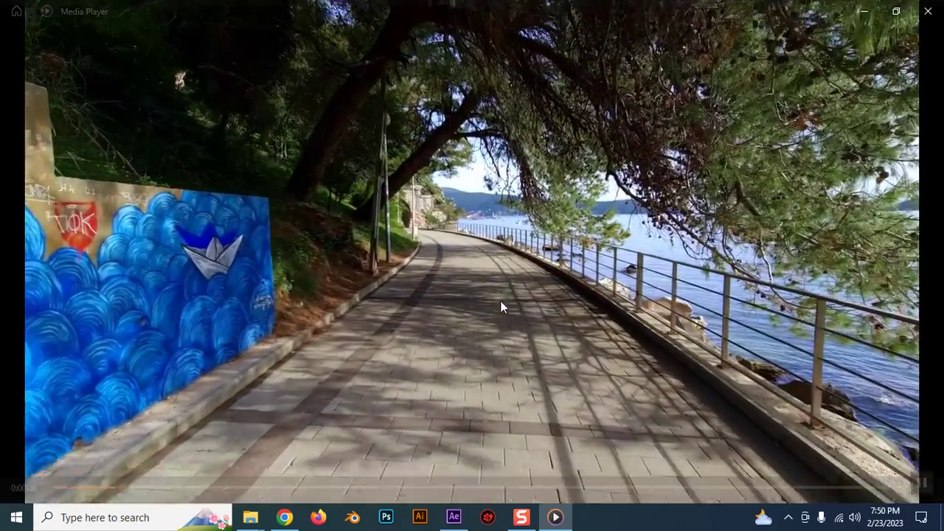
{"action": "left_click", "coordinate": [499, 300]}
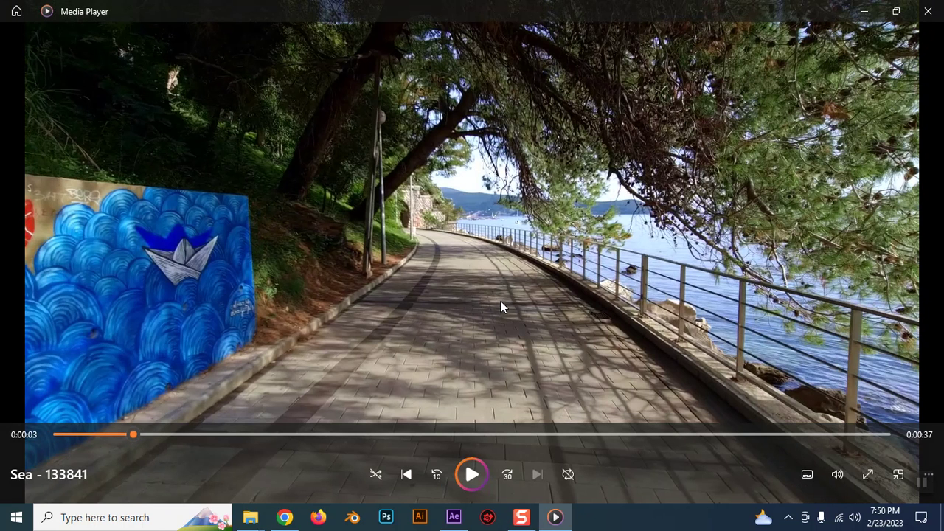
{"action": "left_click_drag", "start_coordinate": [133, 437], "coordinate": [15, 443]}
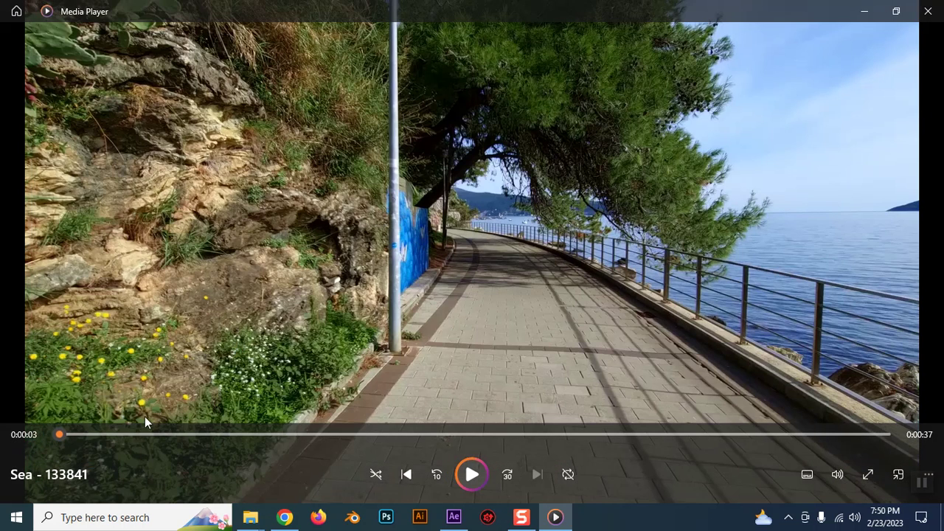
{"action": "mouse_move", "coordinate": [65, 435]}
{"action": "left_mouse_down"}
{"action": "mouse_move", "coordinate": [93, 433]}
{"action": "mouse_move", "coordinate": [46, 449]}
{"action": "left_mouse_up"}
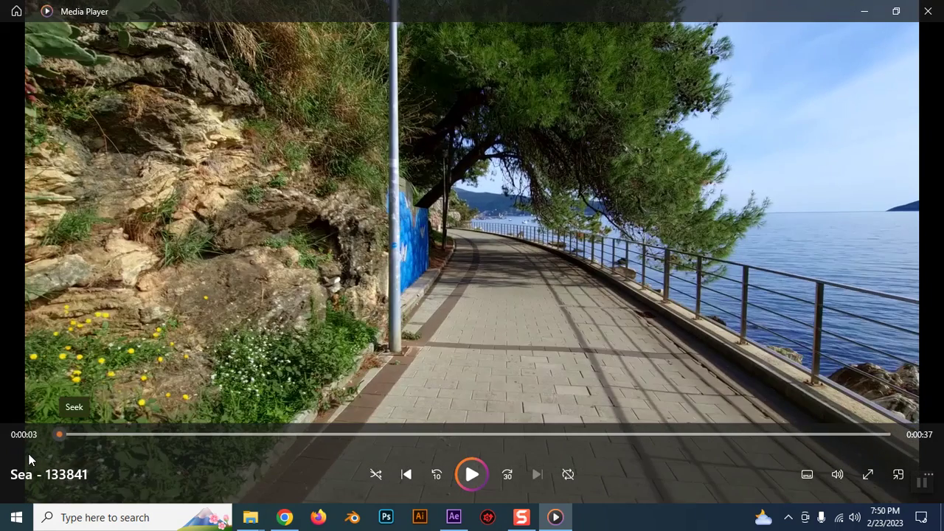
{"action": "mouse_move", "coordinate": [40, 451]}
{"action": "left_mouse_down"}
{"action": "mouse_move", "coordinate": [119, 450]}
{"action": "mouse_move", "coordinate": [93, 458]}
{"action": "mouse_move", "coordinate": [110, 435]}
{"action": "left_mouse_up"}
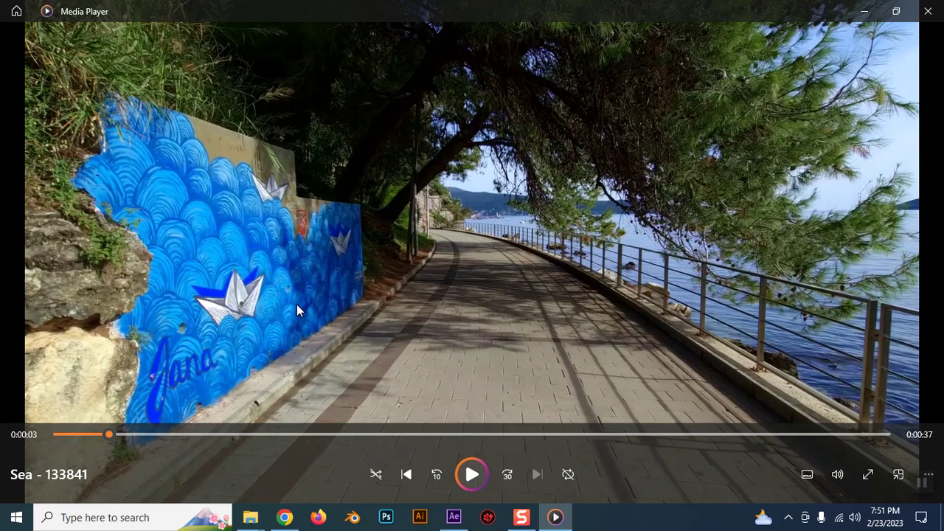
{"action": "left_click", "coordinate": [927, 11]}
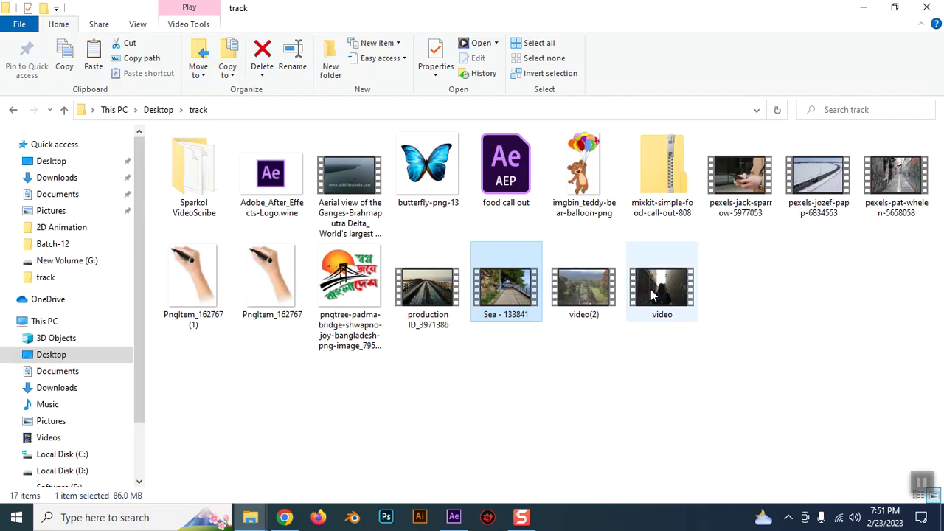
Step: Preview the video and pexels-pat-whelen-5658058 clips, then drag Sea - 133841 into After Effects
{"action": "double_click", "coordinate": [650, 289]}
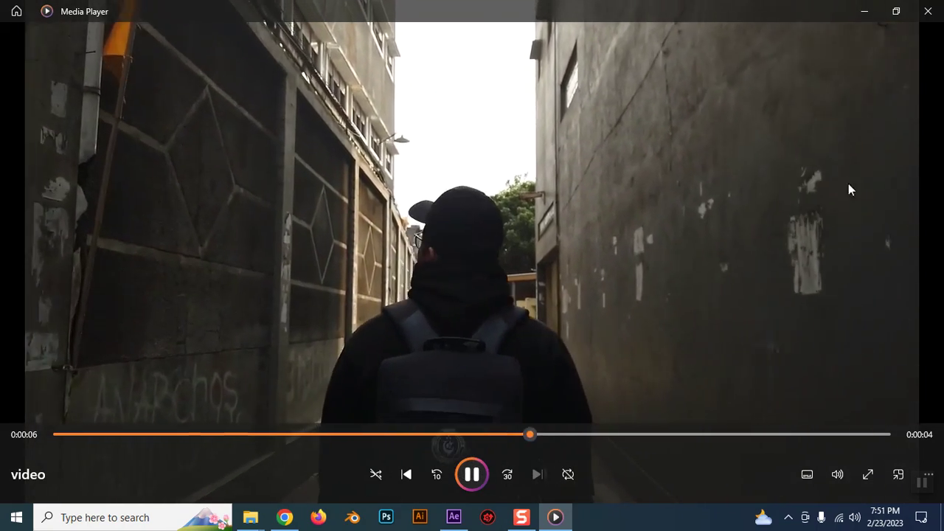
{"action": "left_click", "coordinate": [927, 12]}
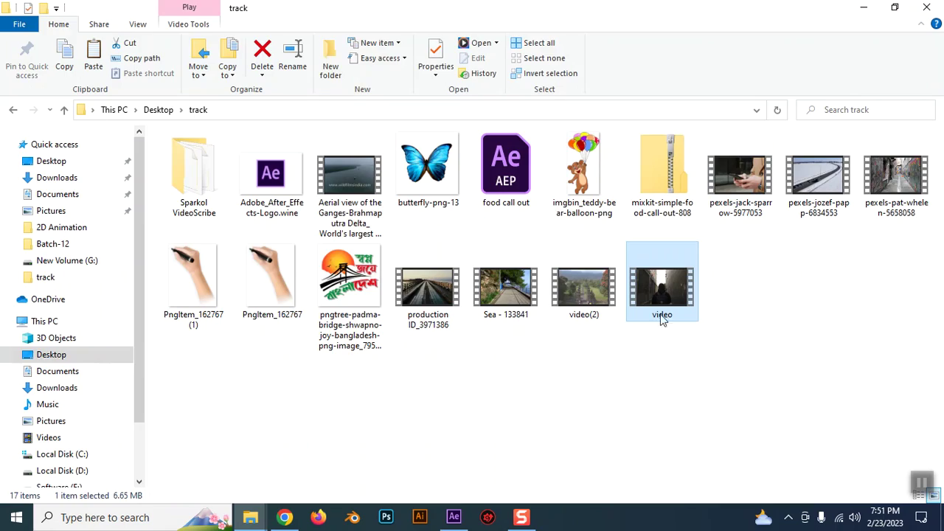
{"action": "double_click", "coordinate": [906, 170]}
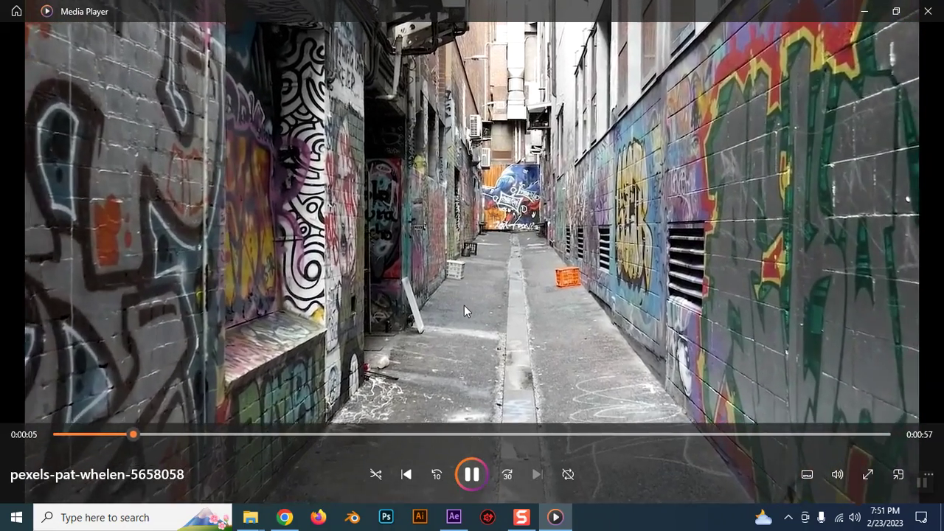
{"action": "key", "text": "alt+F4"}
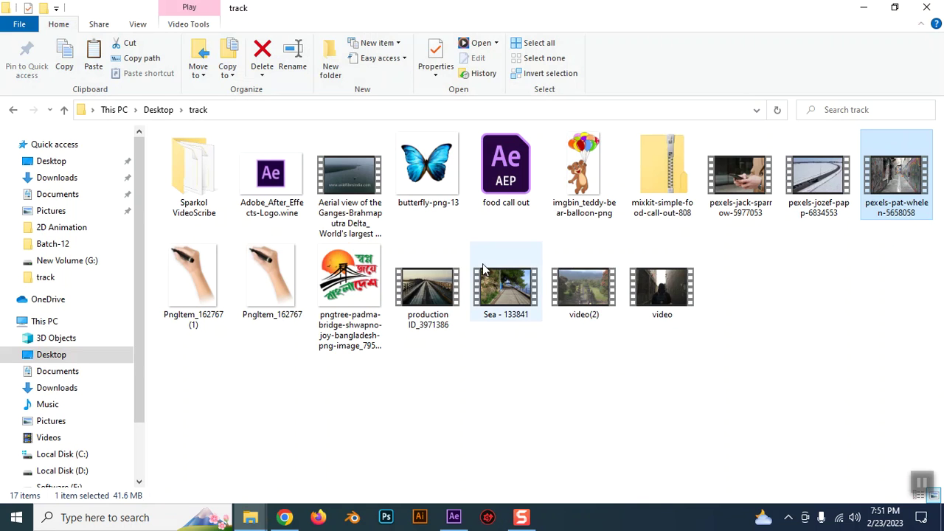
{"action": "left_click", "coordinate": [573, 364]}
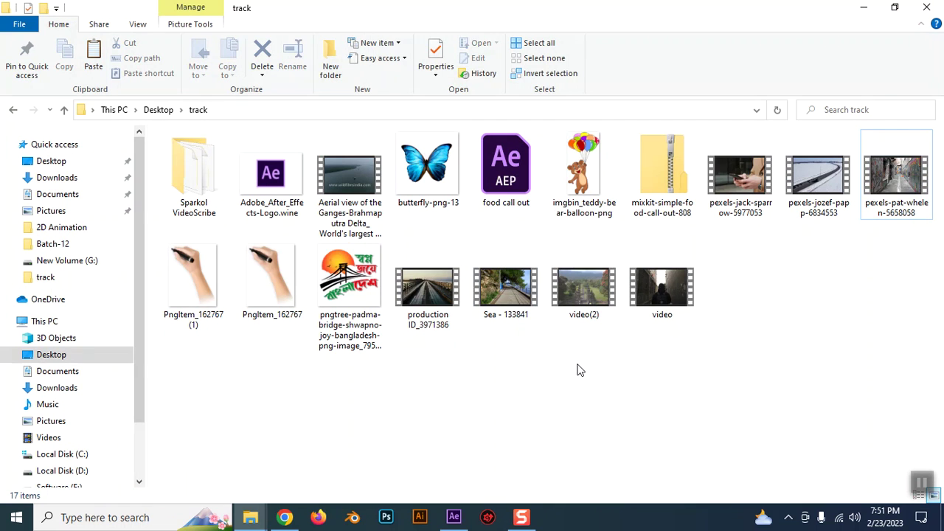
{"action": "mouse_move", "coordinate": [505, 289]}
{"action": "left_mouse_down"}
{"action": "mouse_move", "coordinate": [458, 522]}
{"action": "mouse_move", "coordinate": [105, 253]}
{"action": "left_mouse_up"}
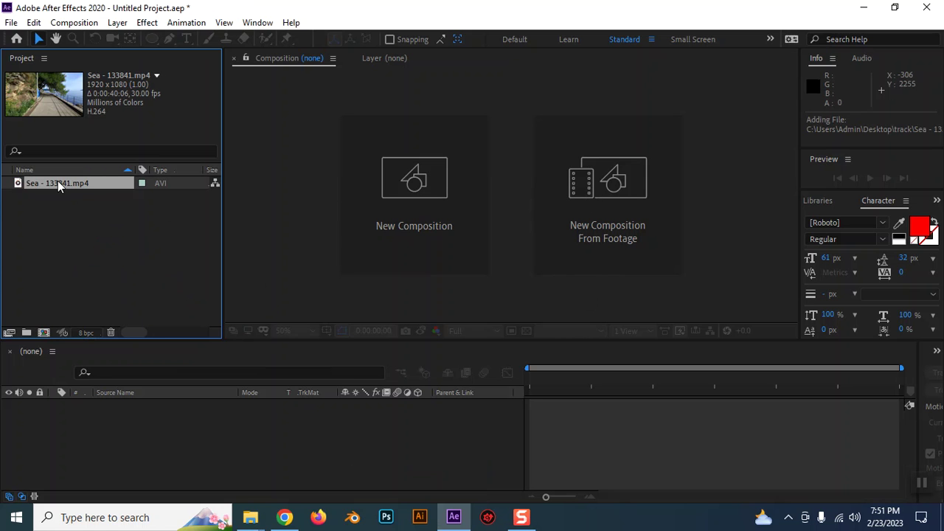
Step: Drop Sea - 133841 on New Composition, scrub the footage, and open its 1920x1080, 30 fps settings
{"action": "left_click_drag", "start_coordinate": [42, 184], "coordinate": [44, 332]}
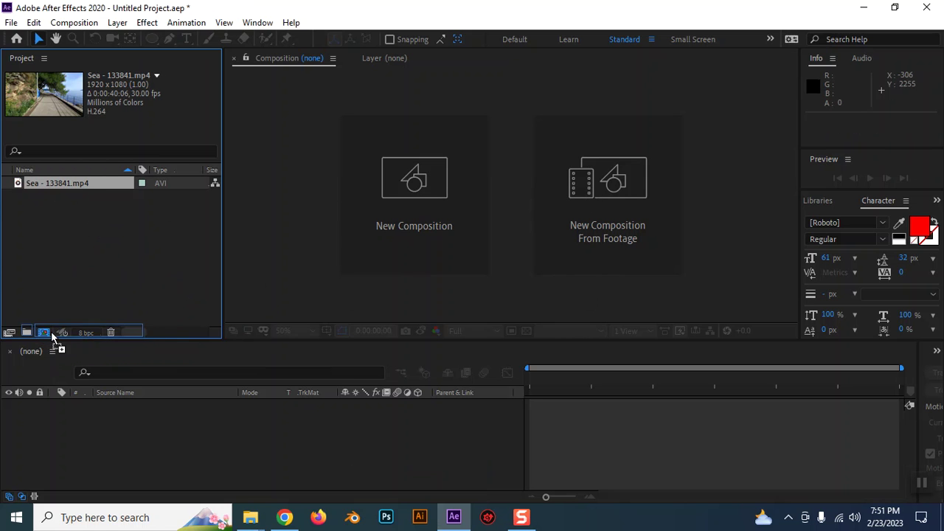
{"action": "scroll", "coordinate": [632, 243], "scroll_direction": "up", "scroll_amount": 5}
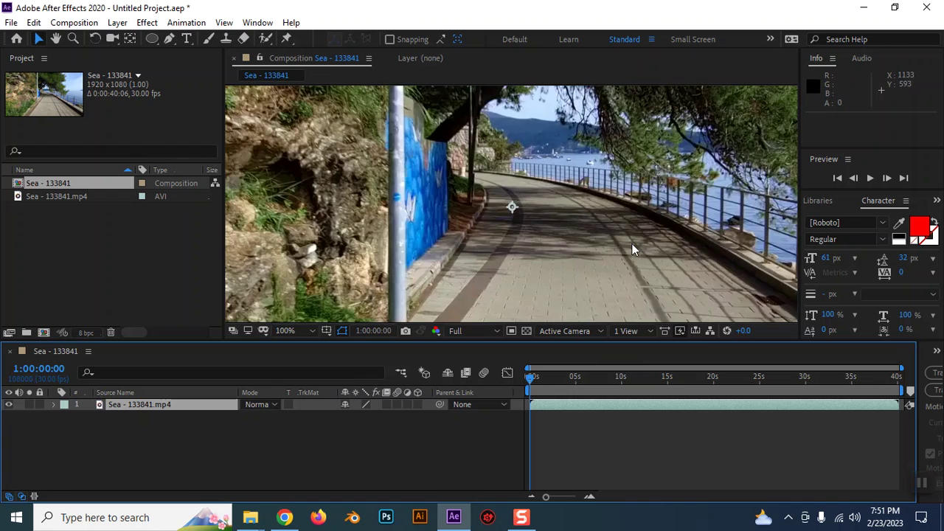
{"action": "scroll", "coordinate": [632, 243], "scroll_direction": "down", "scroll_amount": 2}
{"action": "mouse_move", "coordinate": [528, 377]}
{"action": "left_mouse_down"}
{"action": "mouse_move", "coordinate": [910, 410]}
{"action": "mouse_move", "coordinate": [528, 378]}
{"action": "left_mouse_up"}
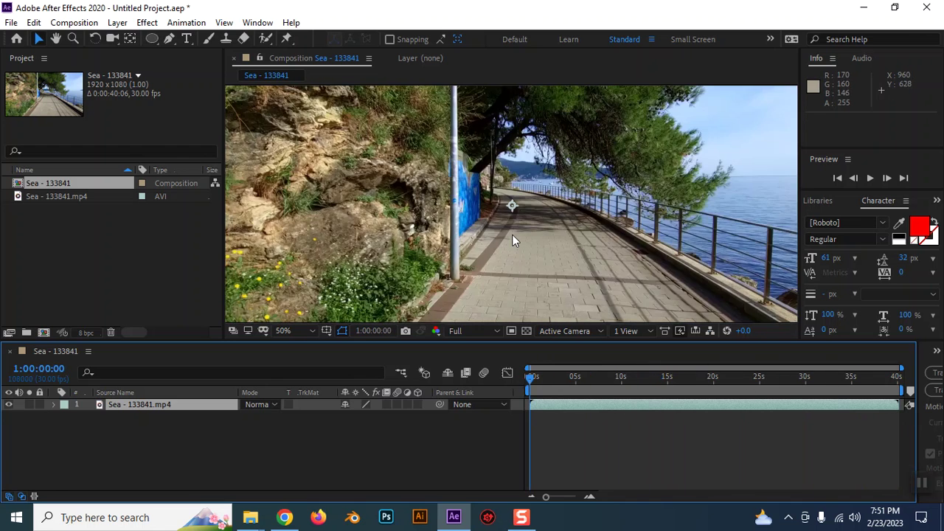
{"action": "scroll", "coordinate": [512, 234], "scroll_direction": "down", "scroll_amount": 2}
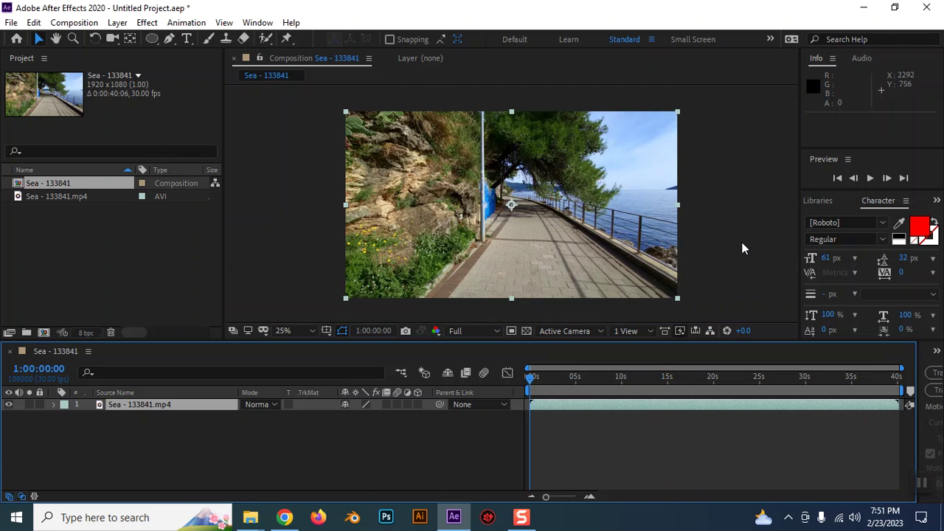
{"action": "left_click", "coordinate": [740, 244]}
{"action": "mouse_move", "coordinate": [525, 379]}
{"action": "left_mouse_down"}
{"action": "mouse_move", "coordinate": [910, 410]}
{"action": "mouse_move", "coordinate": [610, 376]}
{"action": "mouse_move", "coordinate": [666, 382]}
{"action": "left_mouse_up"}
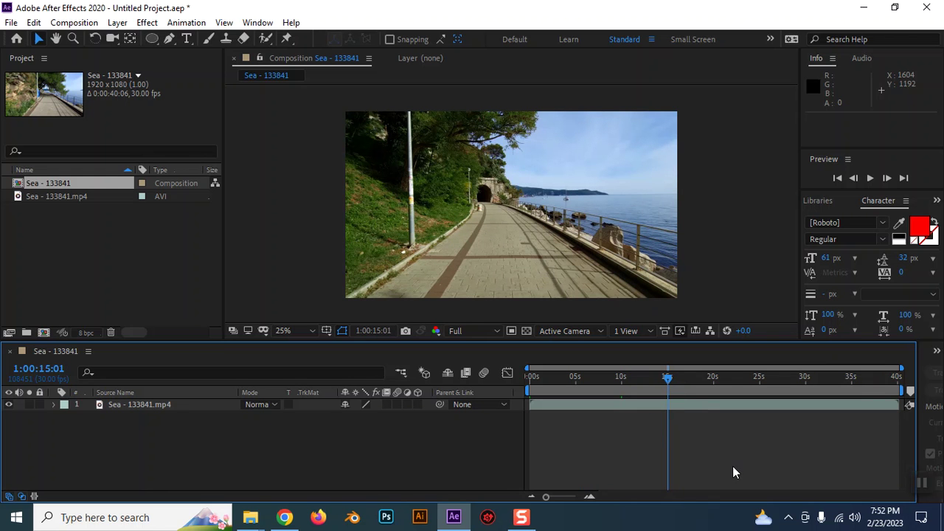
{"action": "left_click", "coordinate": [707, 404]}
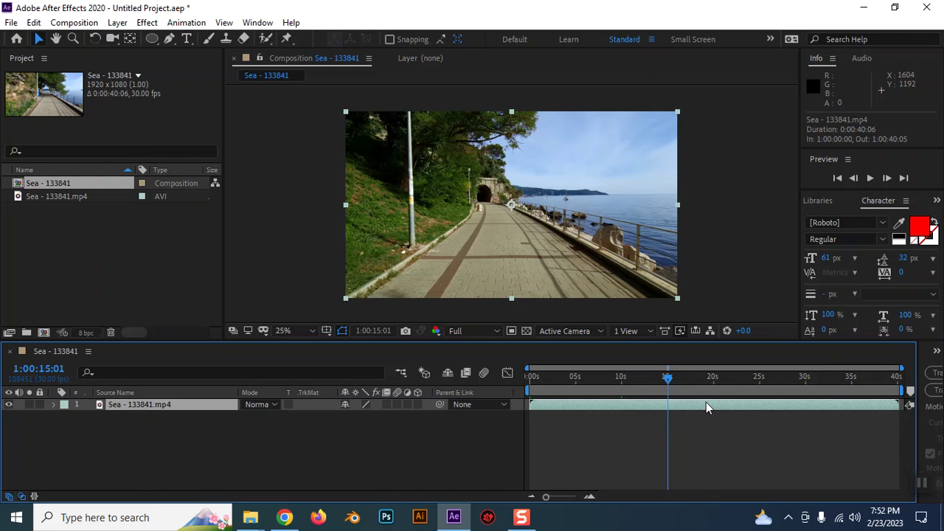
{"action": "key", "text": "ctrl+k"}
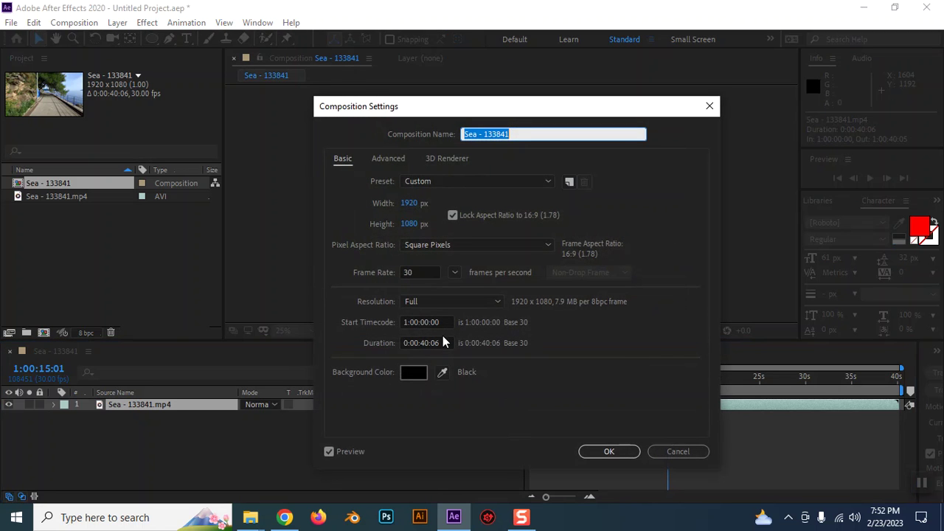
Step: Set the Sea - 133841 composition duration to 15 seconds
{"action": "left_click", "coordinate": [407, 322]}
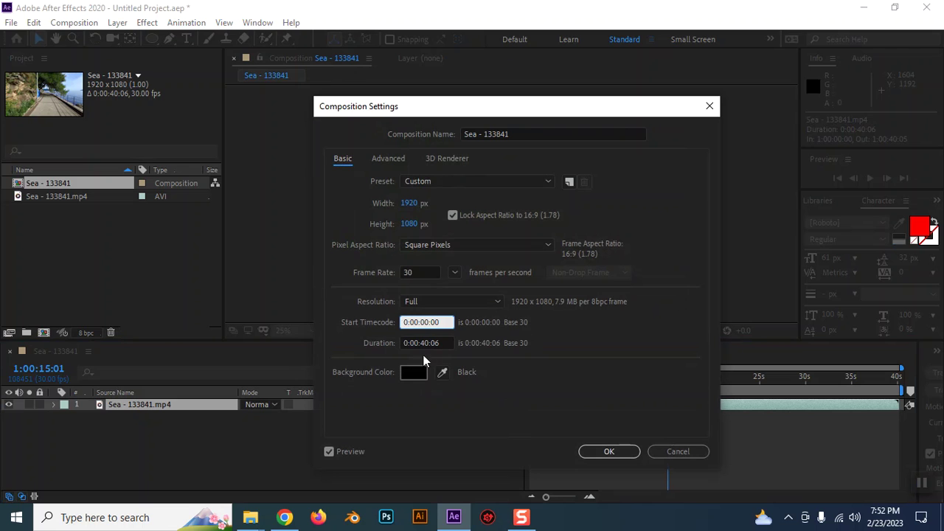
{"action": "left_click", "coordinate": [422, 344]}
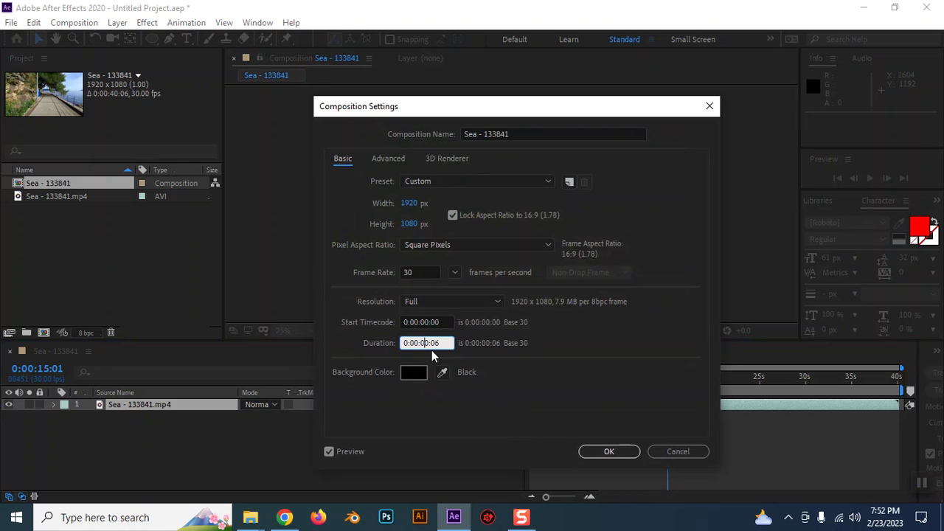
{"action": "type", "text": "00:"}
{"action": "type", "text": "15:"}
{"action": "left_click", "coordinate": [608, 451]}
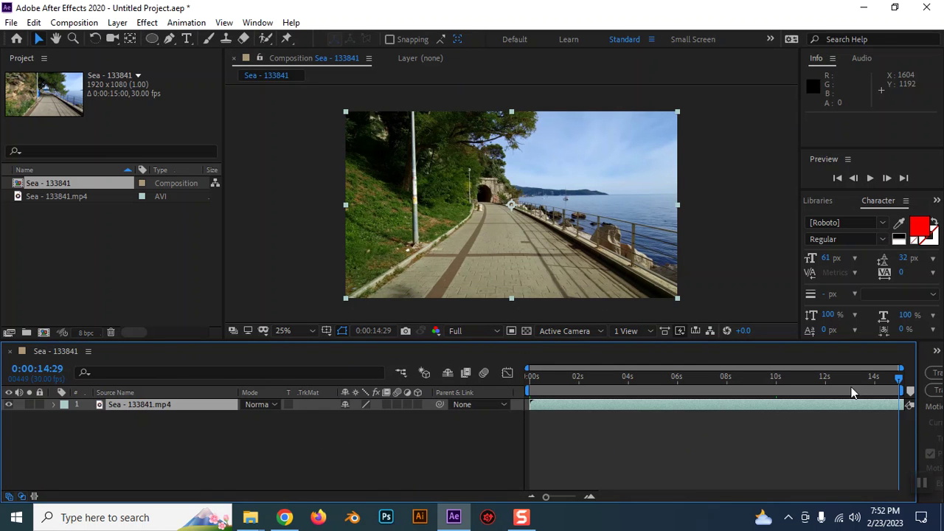
Step: Preview the promenade clip from its first frame, then enlarge the viewer by shrinking the timeline
{"action": "left_click_drag", "start_coordinate": [881, 379], "coordinate": [507, 376]}
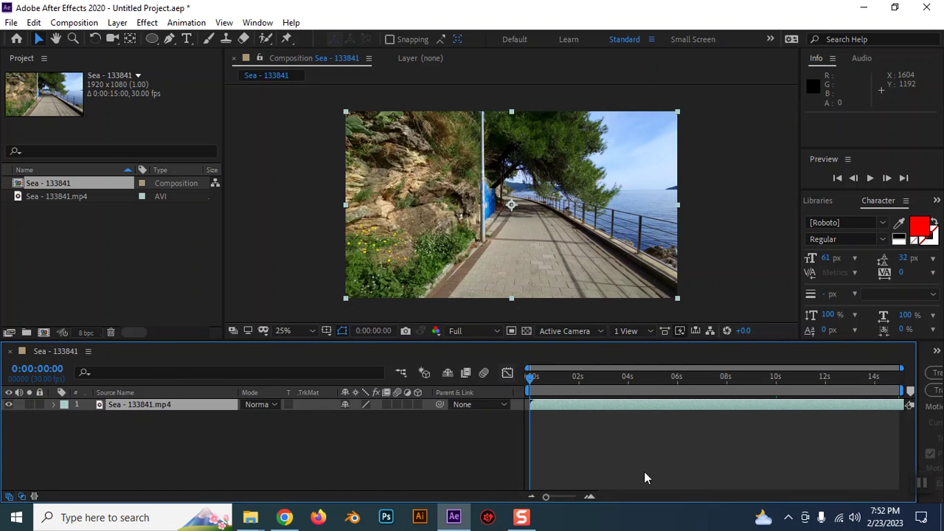
{"action": "left_click", "coordinate": [620, 459]}
{"action": "key", "text": "space"}
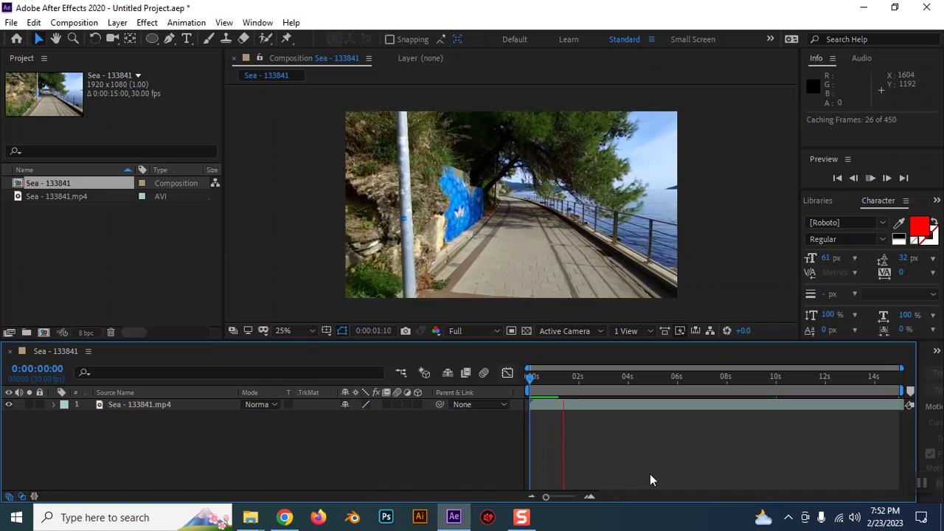
{"action": "key", "text": "space"}
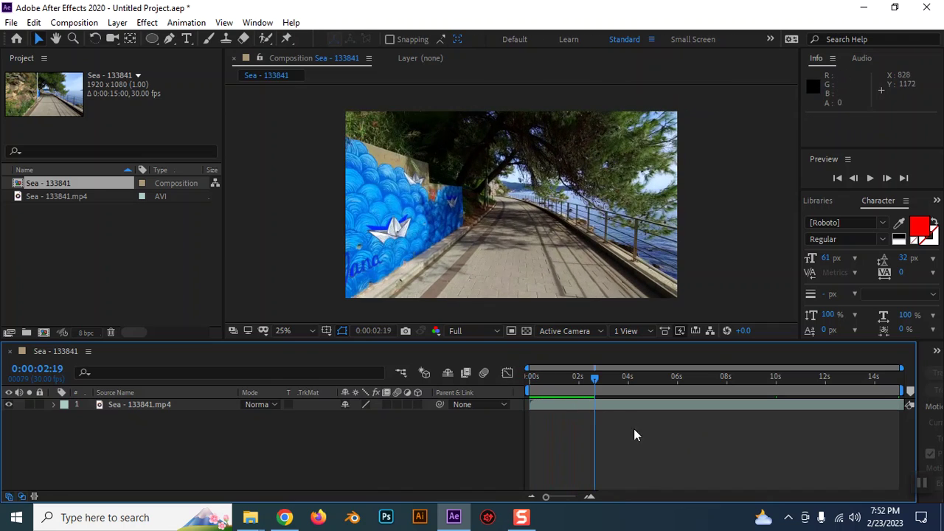
{"action": "key", "text": "space"}
{"action": "key", "text": "space"}
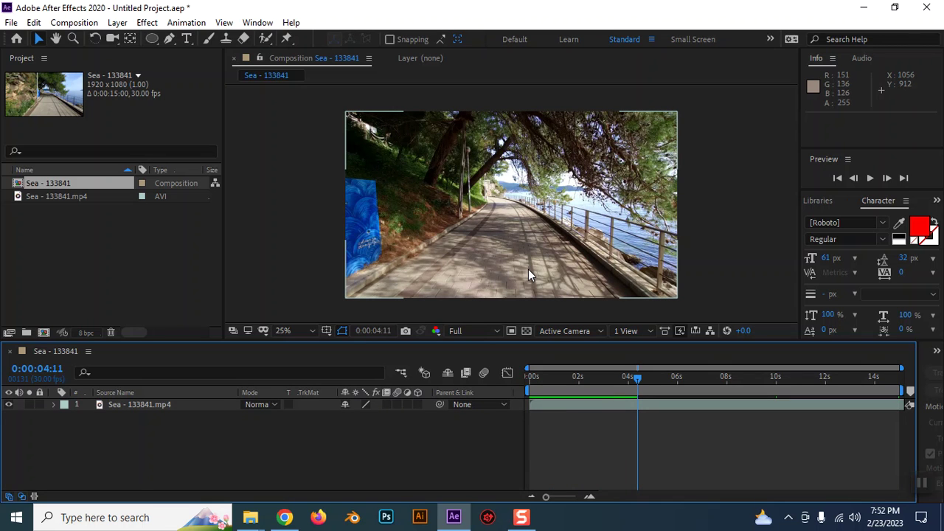
{"action": "left_click_drag", "start_coordinate": [637, 377], "coordinate": [512, 410]}
{"action": "key", "text": "space"}
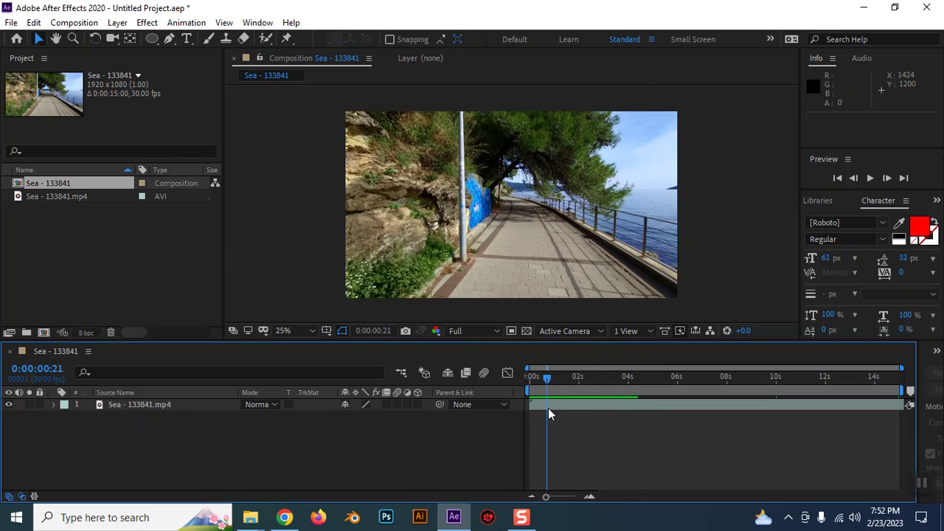
{"action": "key", "text": "space"}
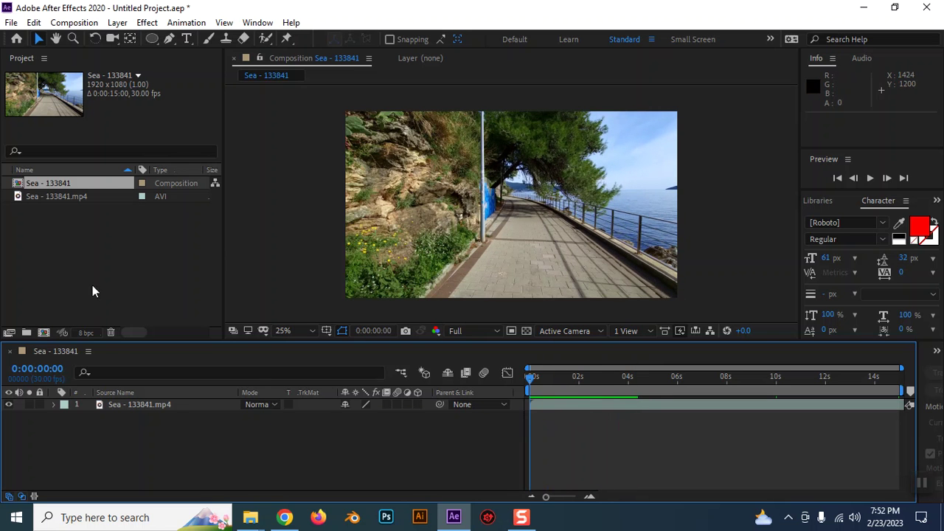
{"action": "left_click", "coordinate": [91, 281]}
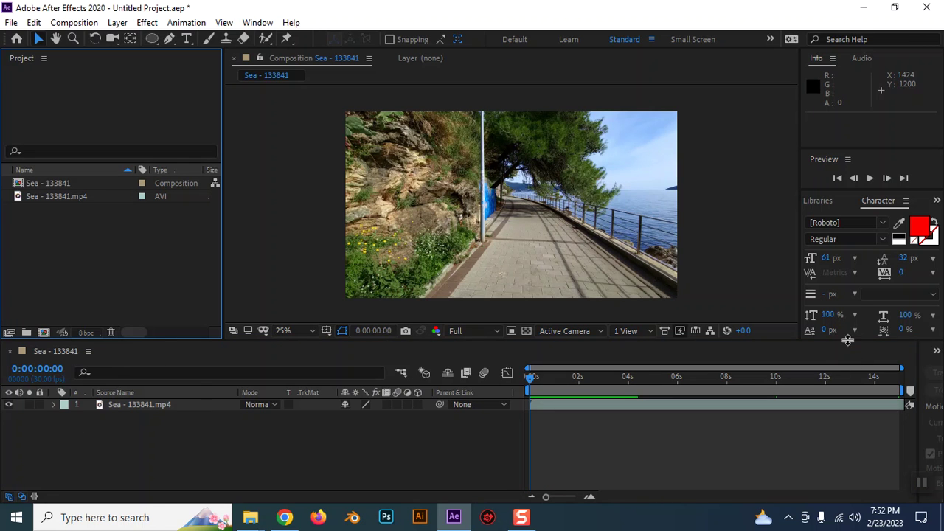
{"action": "left_click_drag", "start_coordinate": [849, 341], "coordinate": [864, 398]}
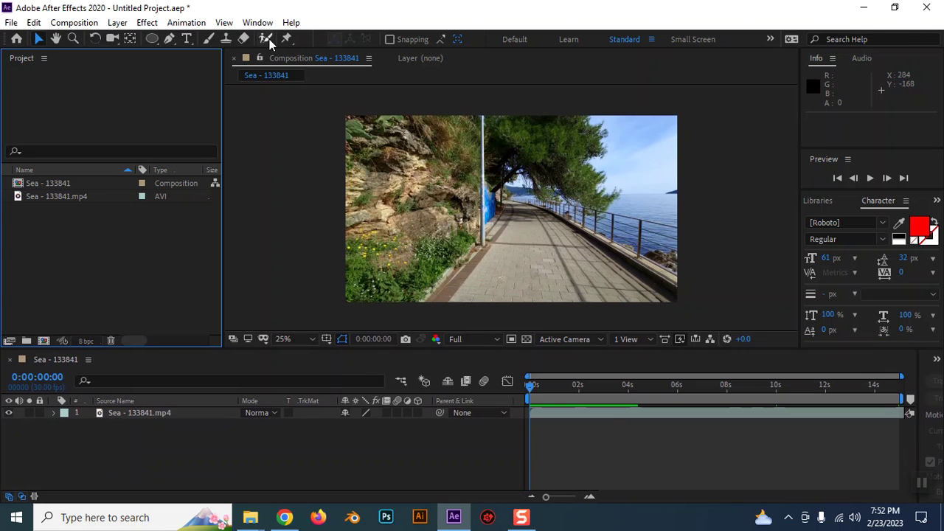
Step: Select the clip layer and bring up the Effects & Presets panel with Ctrl+5
{"action": "left_click", "coordinate": [258, 22]}
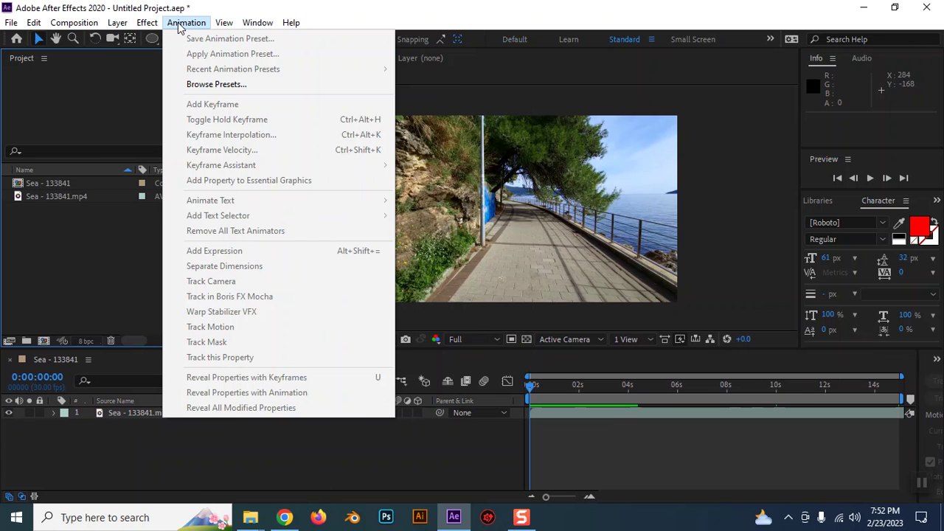
{"action": "left_click", "coordinate": [177, 27]}
{"action": "left_click", "coordinate": [139, 411]}
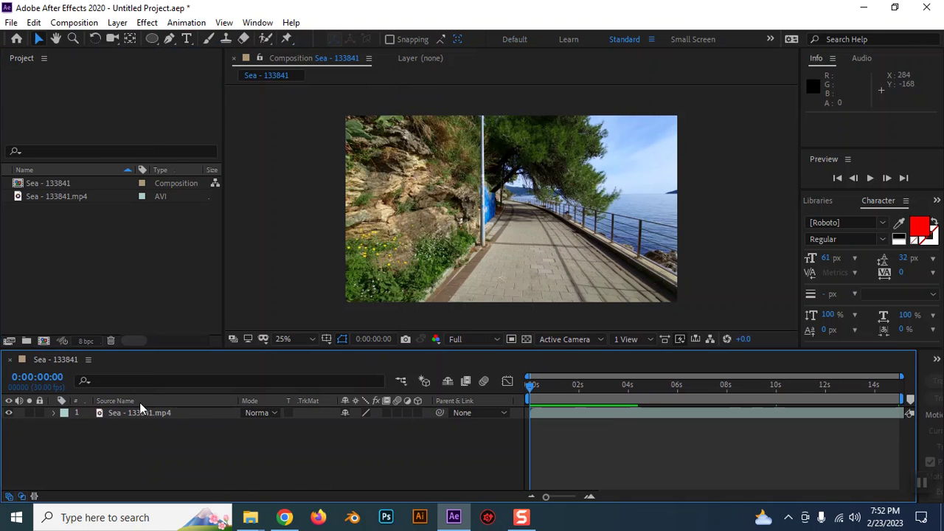
{"action": "left_click", "coordinate": [186, 22]}
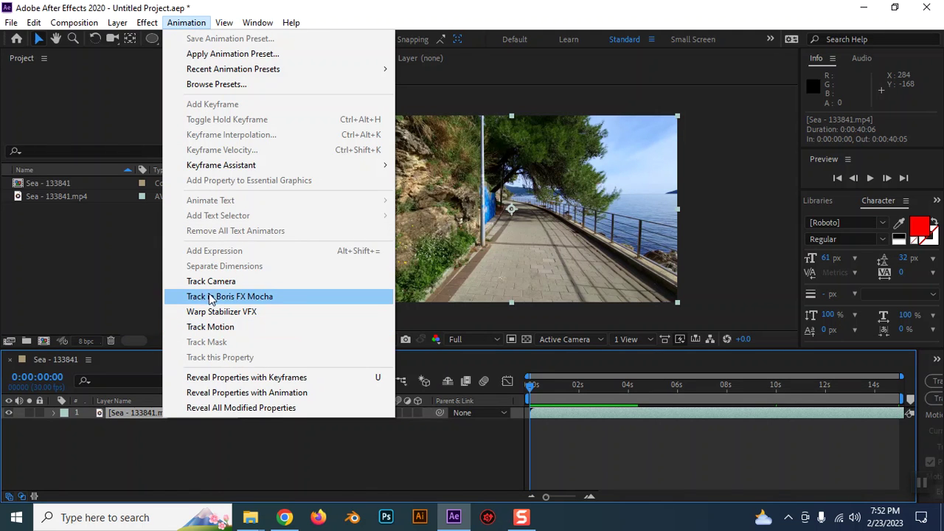
{"action": "left_click", "coordinate": [847, 129]}
{"action": "left_click", "coordinate": [831, 206]}
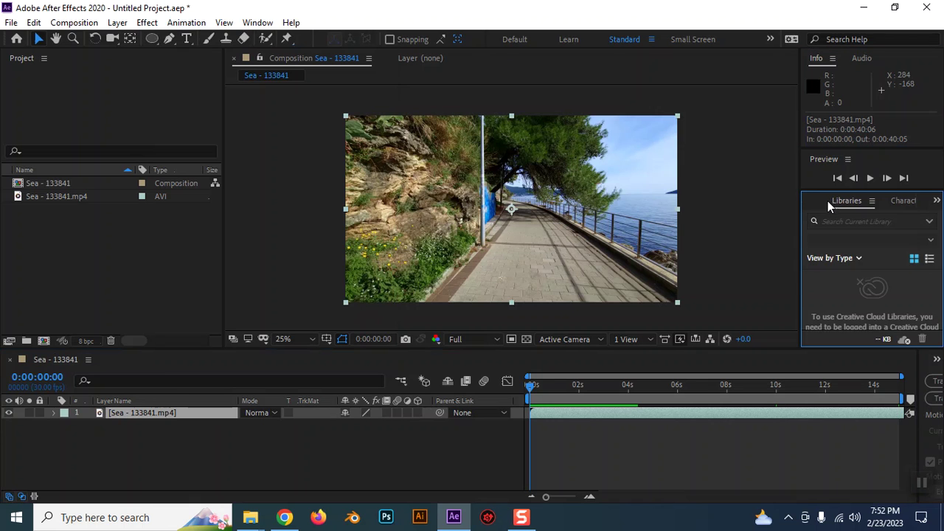
{"action": "key", "text": "ctrl+5"}
{"action": "left_click", "coordinate": [840, 219]}
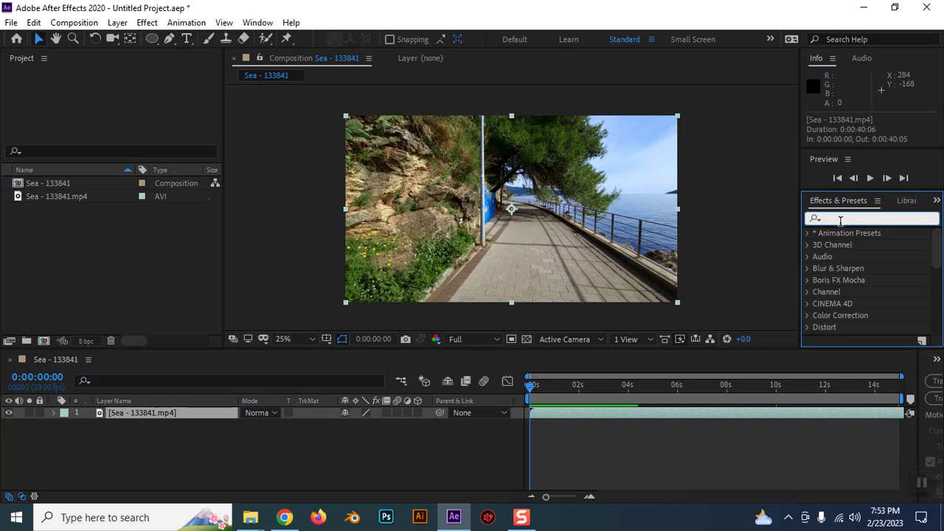
Step: Show the Tracker panel from the Window menu and widen it beside the timeline
{"action": "left_click", "coordinate": [257, 22]}
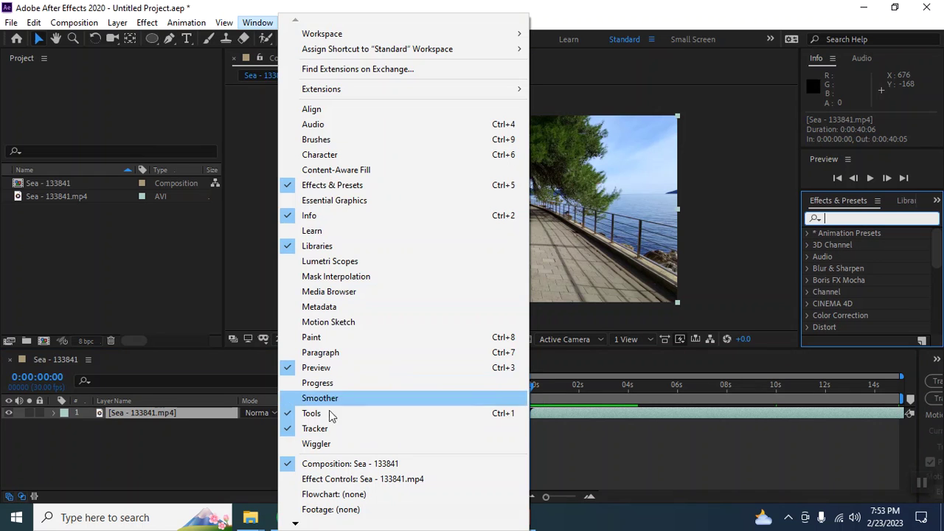
{"action": "left_click", "coordinate": [322, 428]}
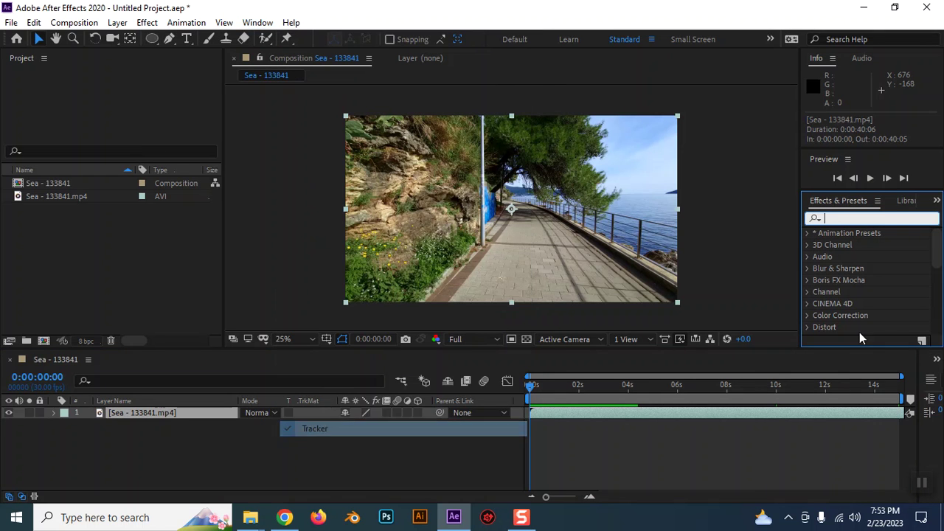
{"action": "scroll", "coordinate": [835, 312], "scroll_direction": "down", "scroll_amount": 3}
{"action": "scroll", "coordinate": [834, 313], "scroll_direction": "down", "scroll_amount": 3}
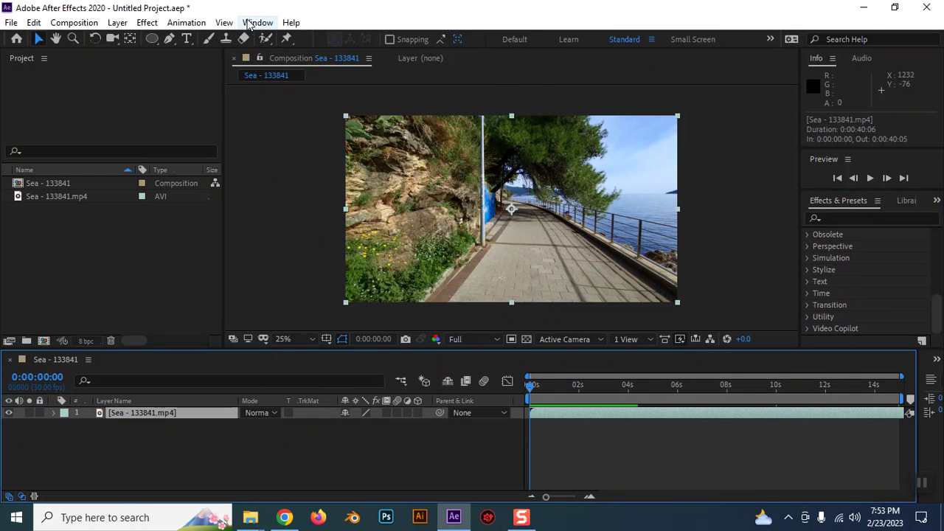
{"action": "left_click", "coordinate": [257, 22]}
{"action": "left_click", "coordinate": [322, 428]}
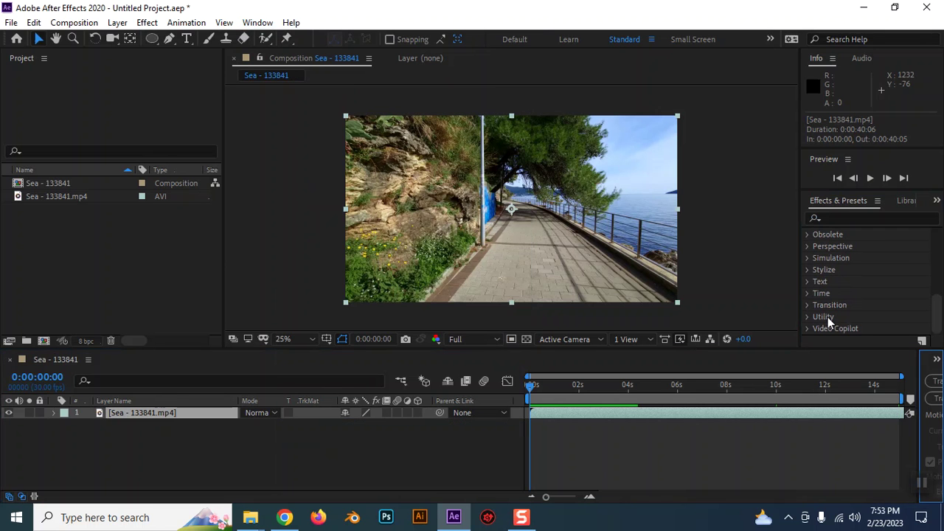
{"action": "left_click_drag", "start_coordinate": [787, 361], "coordinate": [761, 361]}
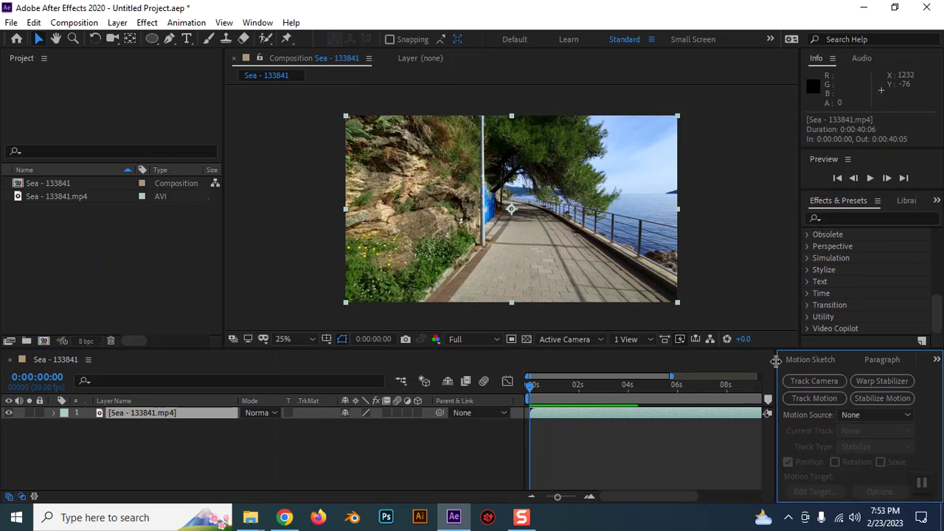
{"action": "left_click", "coordinate": [234, 406]}
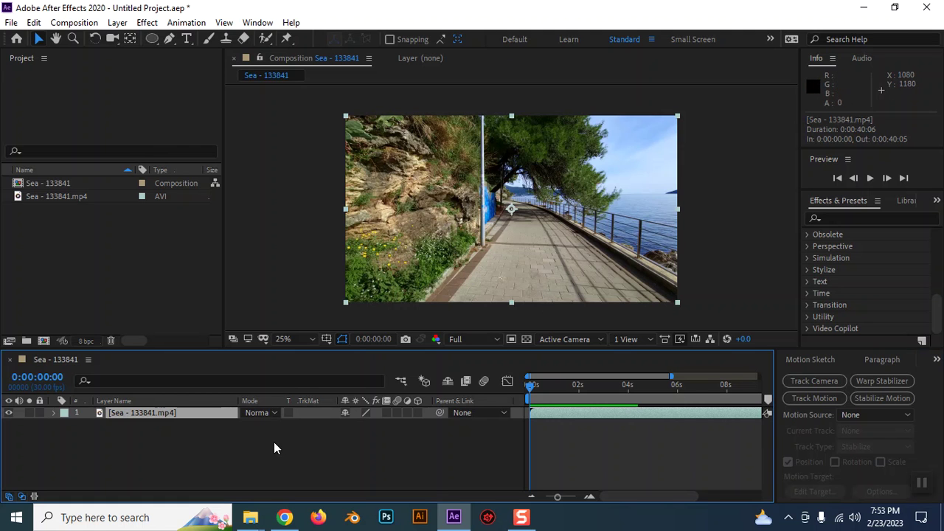
{"action": "key", "text": "ctrl+k"}
{"action": "left_click", "coordinate": [418, 272]}
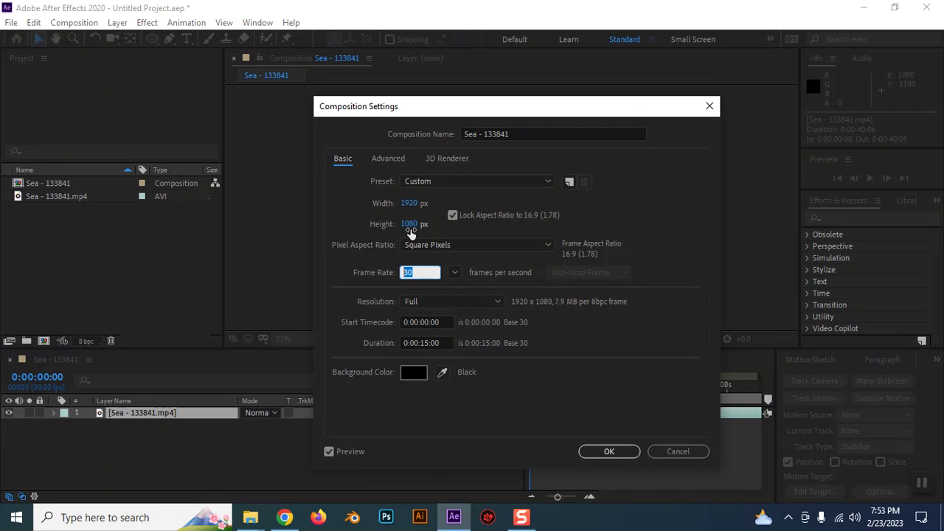
{"action": "left_click_drag", "start_coordinate": [420, 115], "coordinate": [342, 107]}
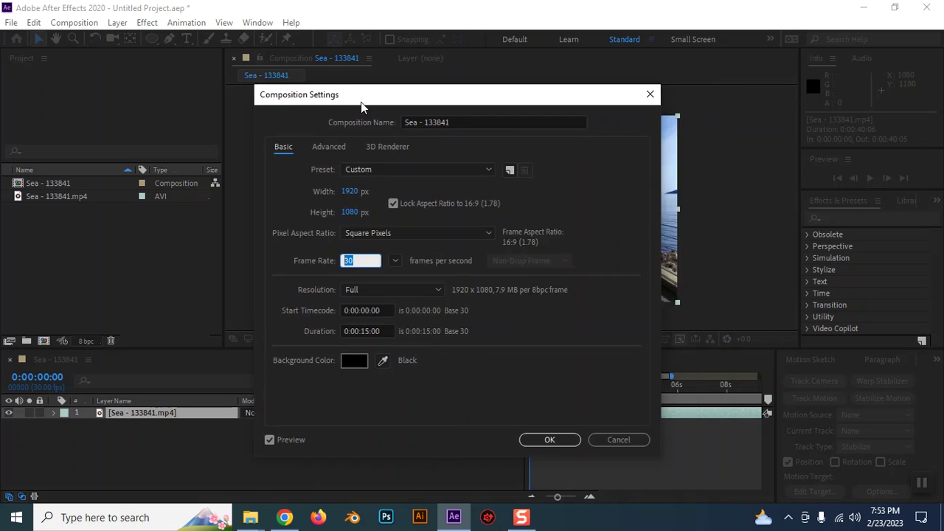
{"action": "left_click", "coordinate": [601, 443]}
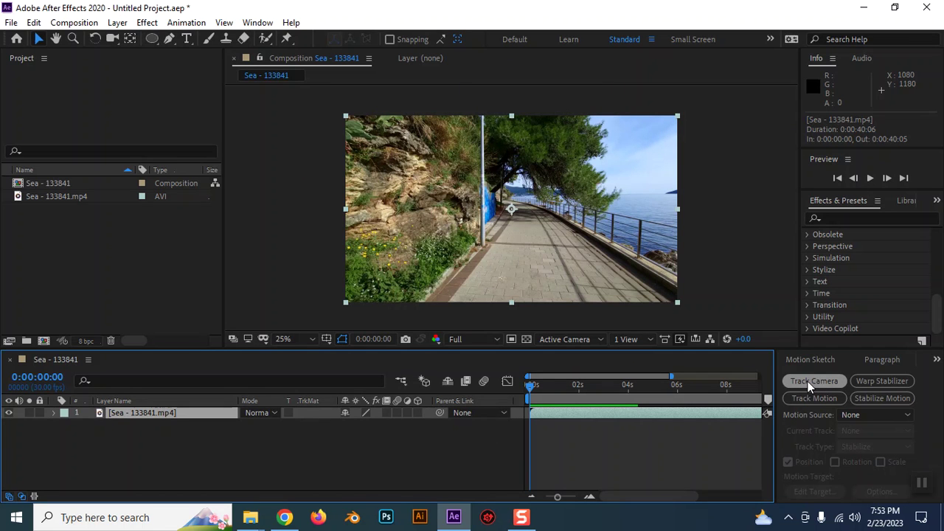
Step: Set the Tracker's motion source to the Sea - 133841 clip and run Track Camera
{"action": "left_click", "coordinate": [859, 413]}
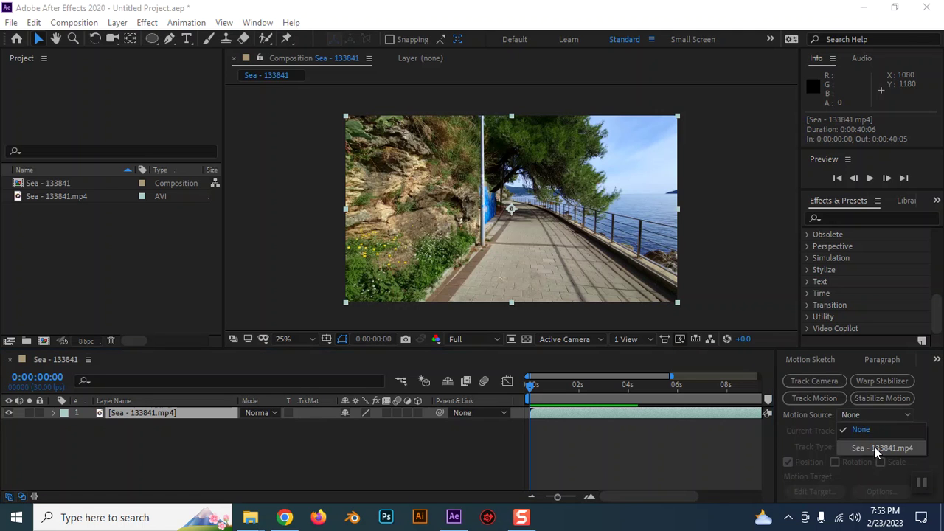
{"action": "left_click", "coordinate": [875, 447]}
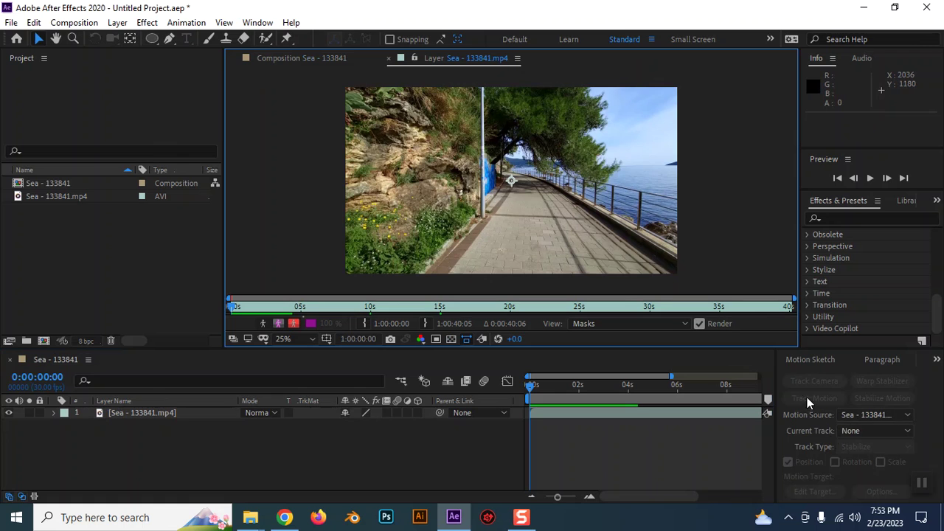
{"action": "left_click", "coordinate": [167, 411]}
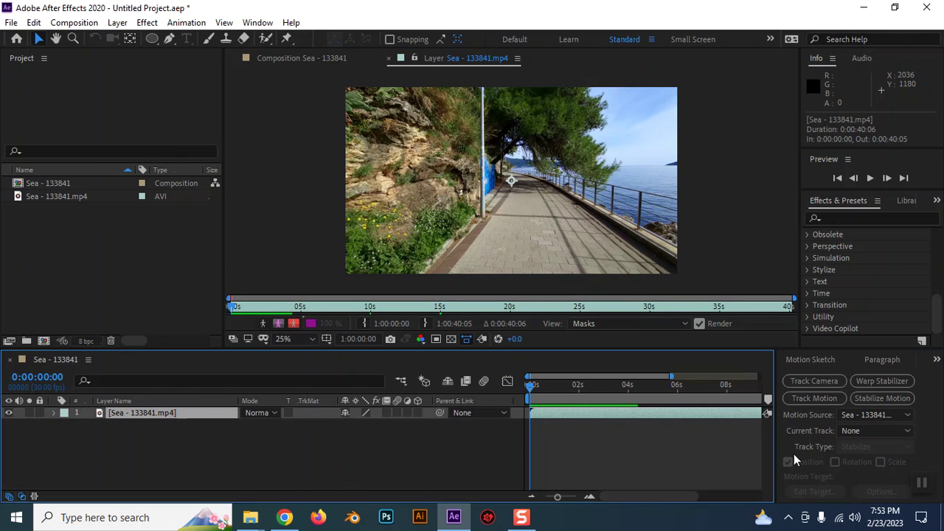
{"action": "left_click", "coordinate": [811, 385]}
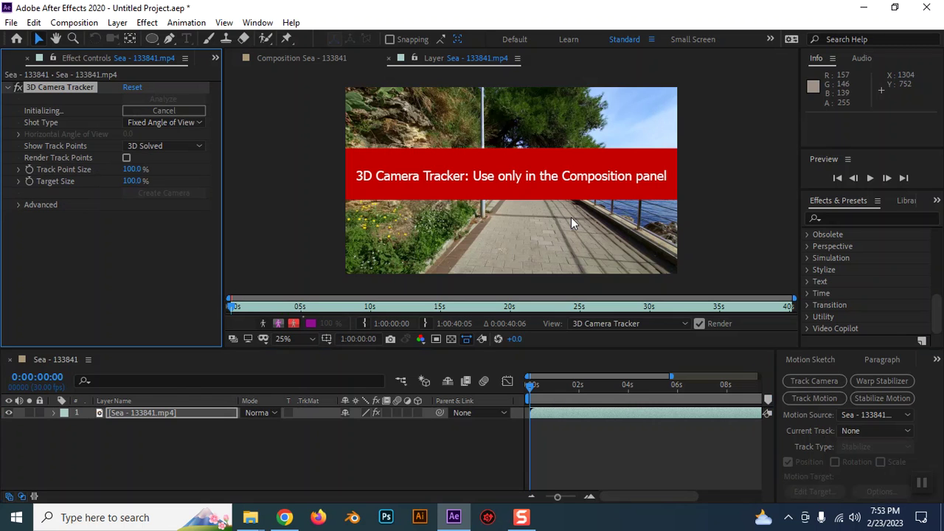
Step: Preview the composition, then reapply the 3D Camera Tracker to the reselected clip layer
{"action": "left_click", "coordinate": [388, 60]}
{"action": "key", "text": "space"}
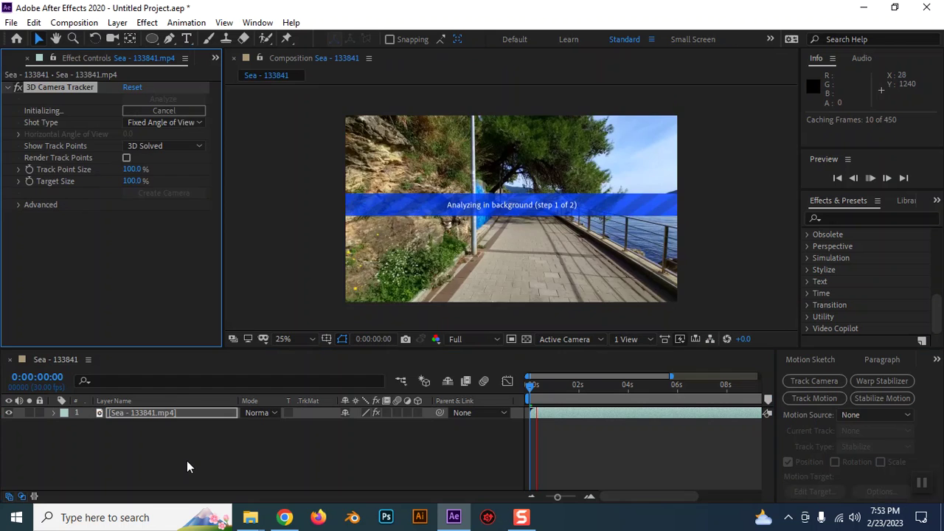
{"action": "left_click", "coordinate": [606, 403]}
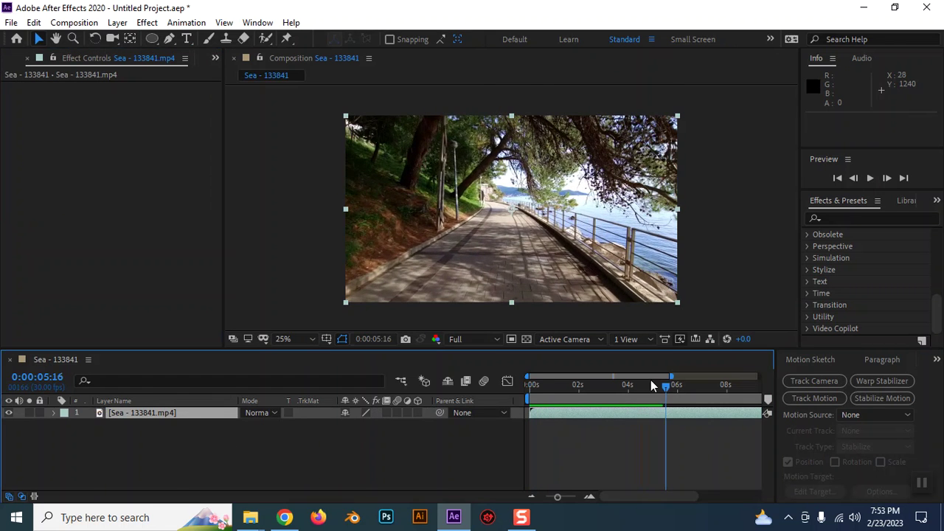
{"action": "left_click", "coordinate": [185, 416]}
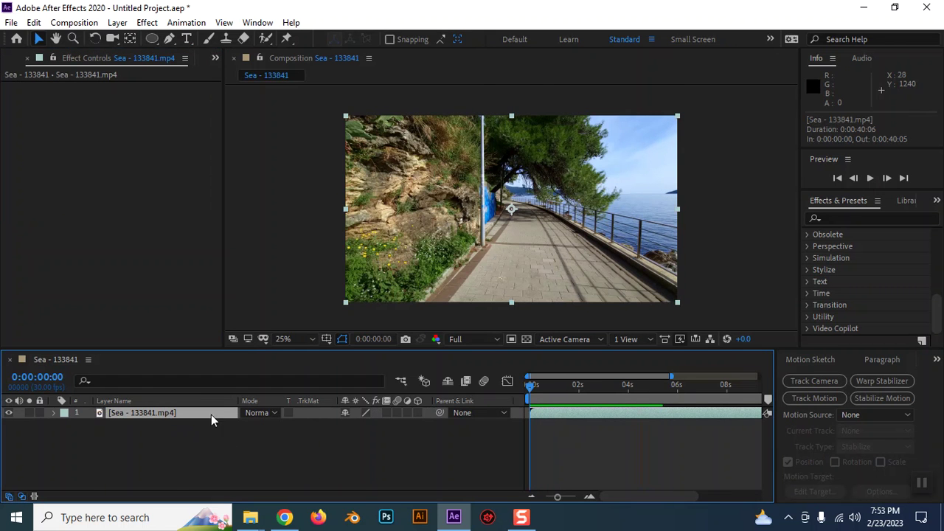
{"action": "left_click", "coordinate": [814, 382]}
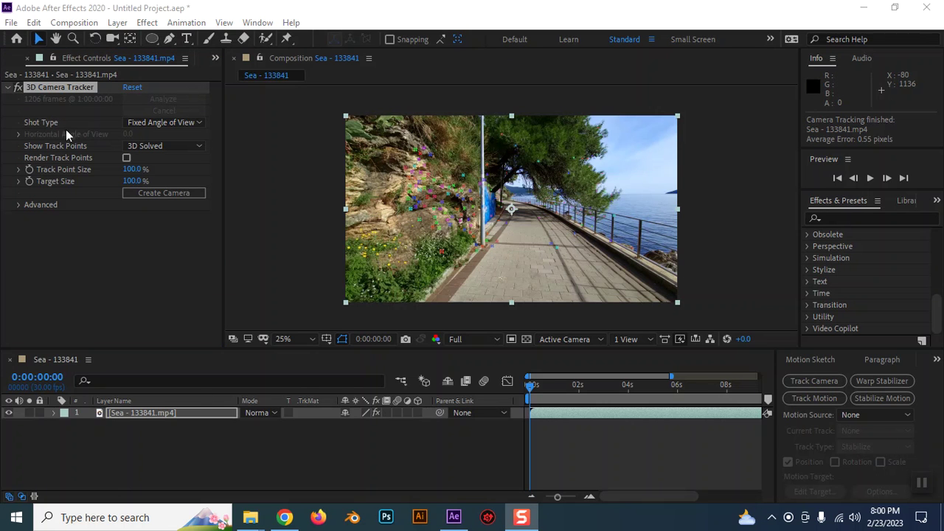
{"action": "left_click_drag", "start_coordinate": [529, 391], "coordinate": [594, 385]}
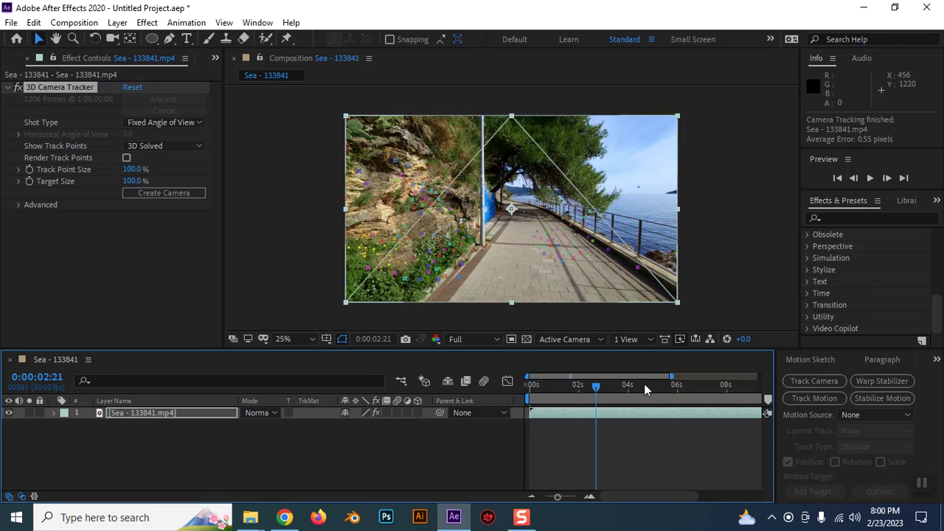
{"action": "left_click_drag", "start_coordinate": [671, 377], "coordinate": [795, 378]}
{"action": "key", "text": "Home"}
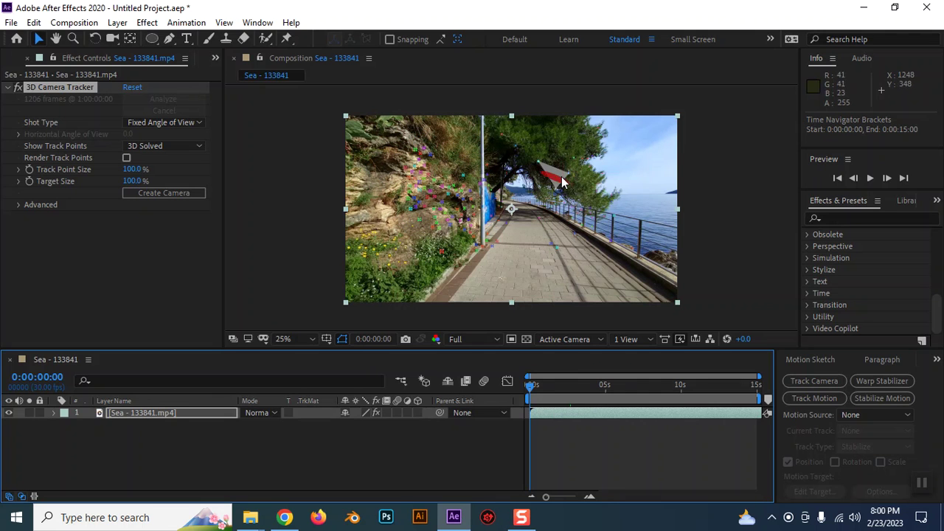
{"action": "left_click", "coordinate": [132, 168]}
{"action": "type", "text": "30"}
{"action": "key", "text": "Return"}
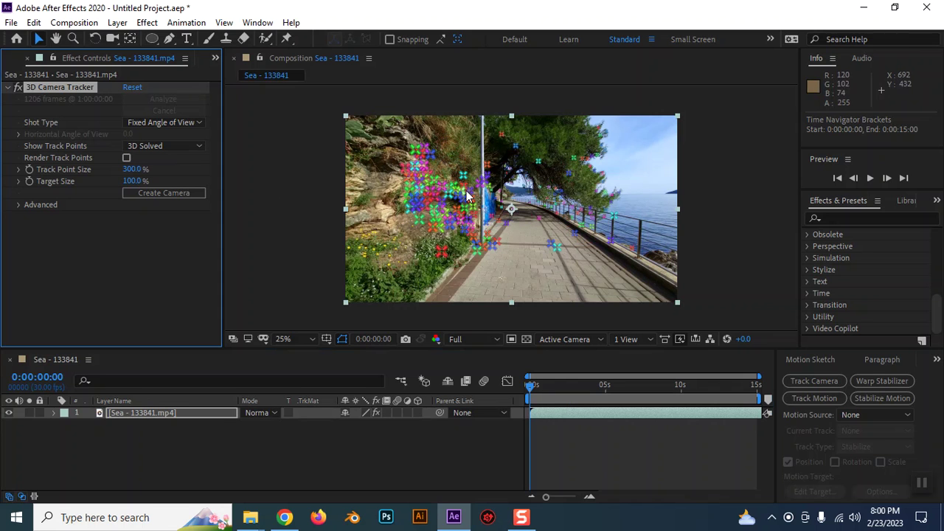
{"action": "key", "text": "ctrl+z"}
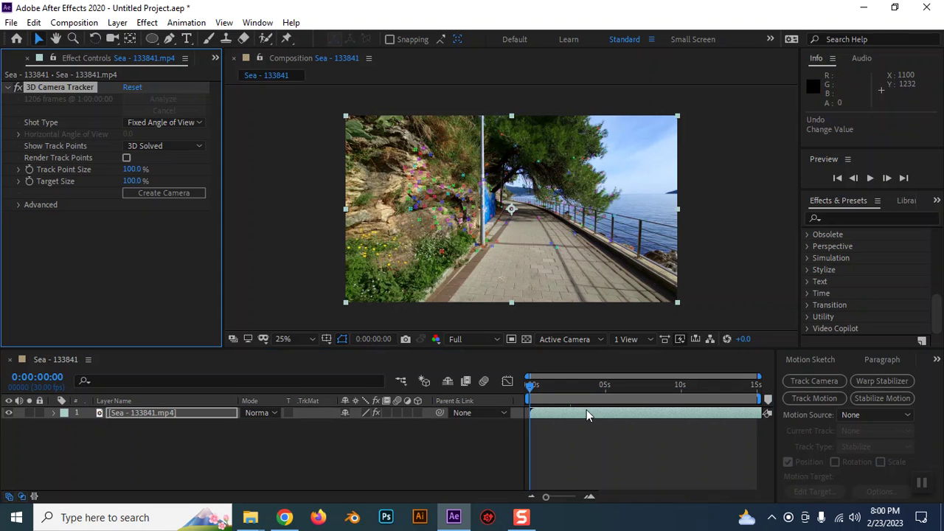
{"action": "mouse_move", "coordinate": [528, 392]}
{"action": "left_mouse_down"}
{"action": "mouse_move", "coordinate": [589, 392]}
{"action": "mouse_move", "coordinate": [522, 405]}
{"action": "mouse_move", "coordinate": [583, 398]}
{"action": "left_mouse_up"}
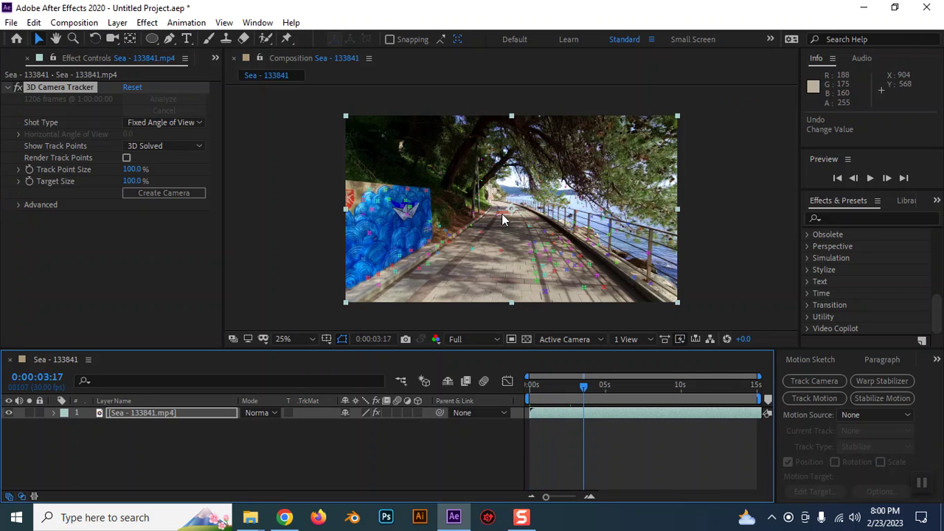
{"action": "left_click_drag", "start_coordinate": [584, 385], "coordinate": [639, 388]}
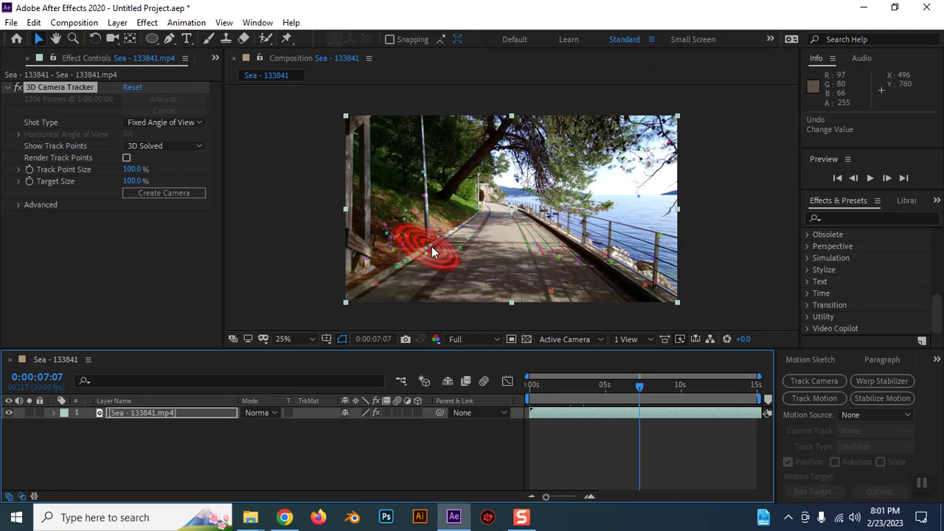
Step: Create a text layer and camera from the track points, with the font set to Arial Black
{"action": "right_click", "coordinate": [505, 242]}
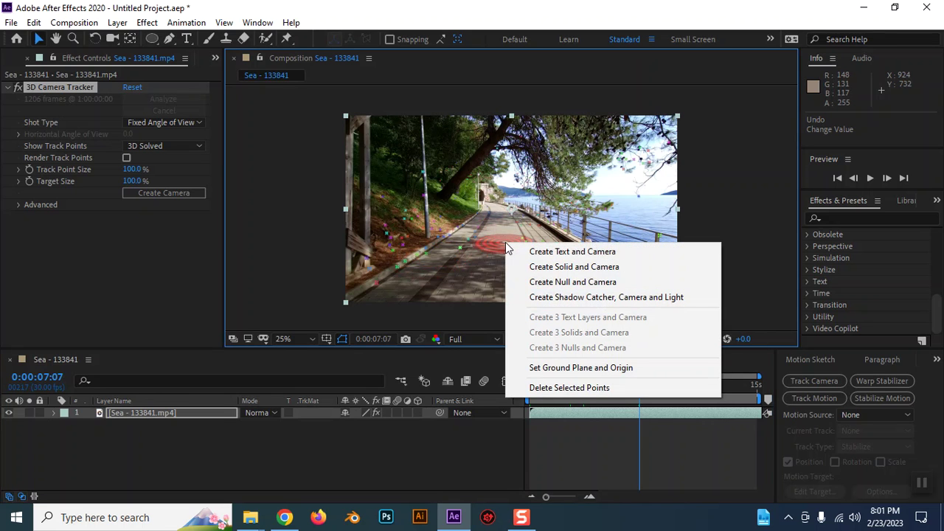
{"action": "left_click", "coordinate": [604, 253]}
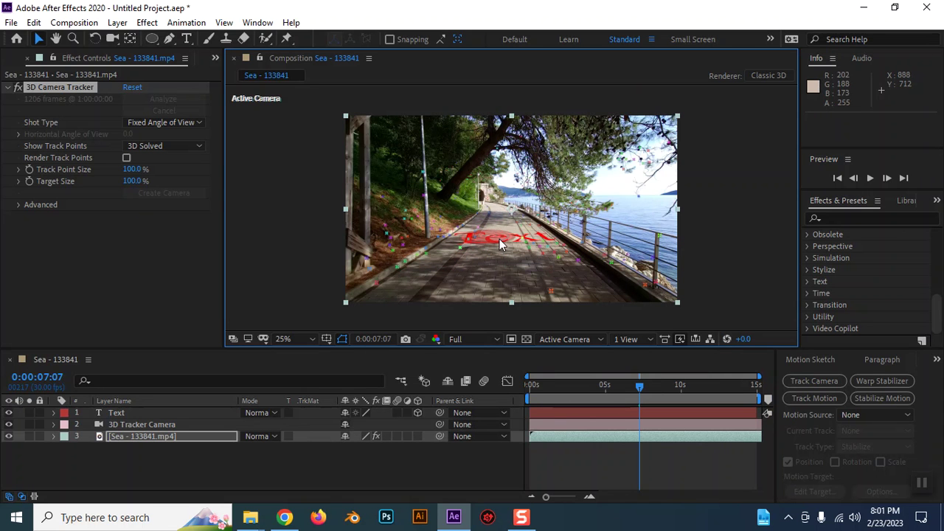
{"action": "double_click", "coordinate": [100, 411]}
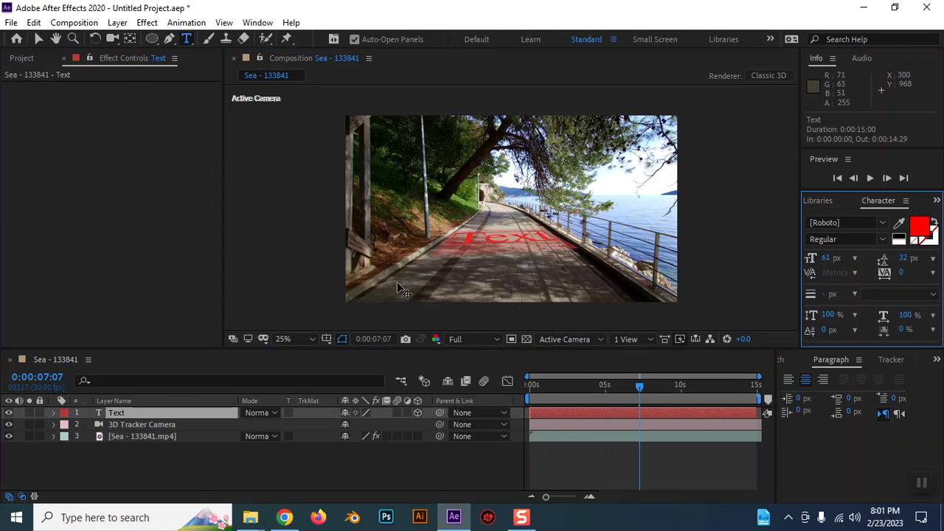
{"action": "left_click", "coordinate": [860, 221]}
{"action": "left_click", "coordinate": [861, 220]}
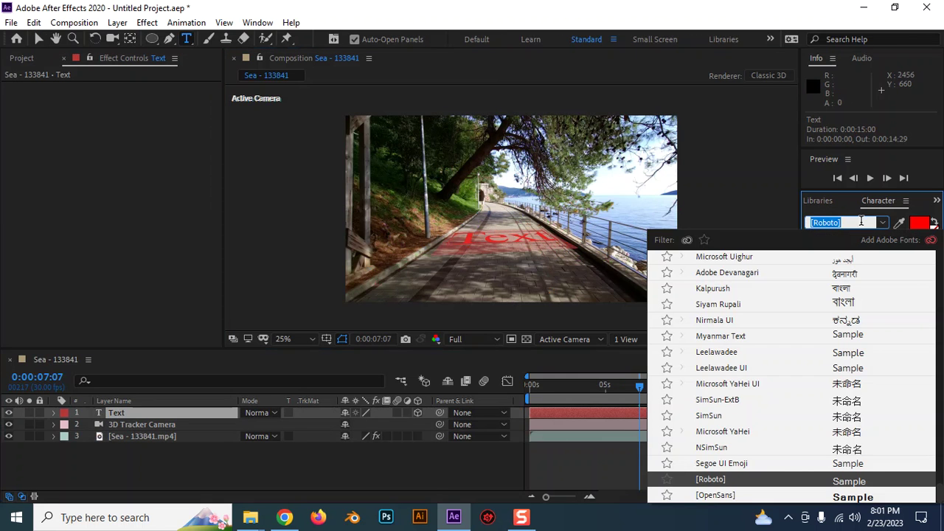
{"action": "key", "text": "Escape"}
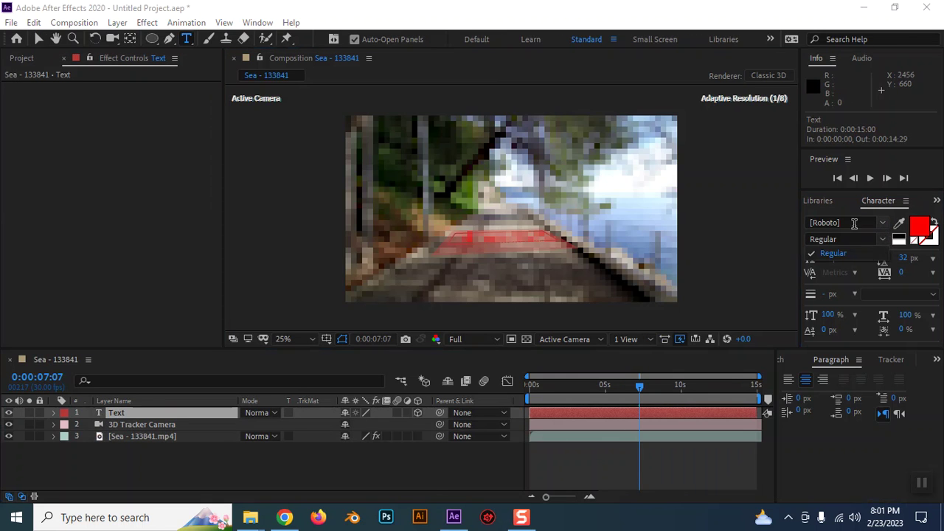
{"action": "left_click", "coordinate": [853, 222]}
{"action": "type", "text": "ARi"}
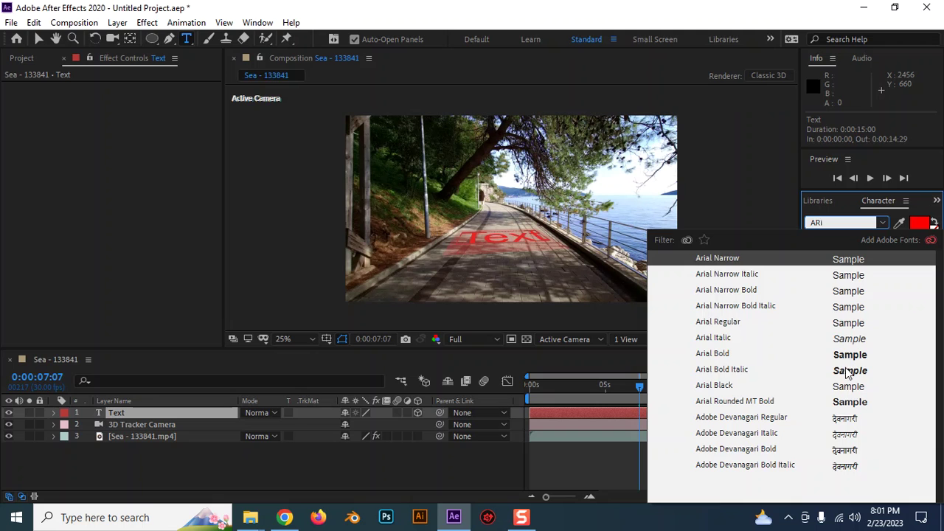
{"action": "left_click", "coordinate": [848, 356]}
{"action": "left_click", "coordinate": [884, 239]}
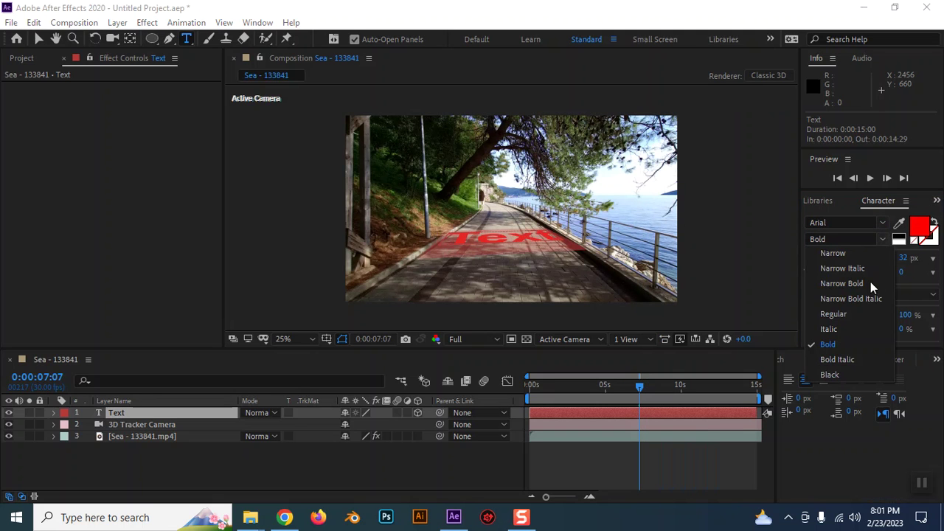
{"action": "left_click", "coordinate": [845, 376]}
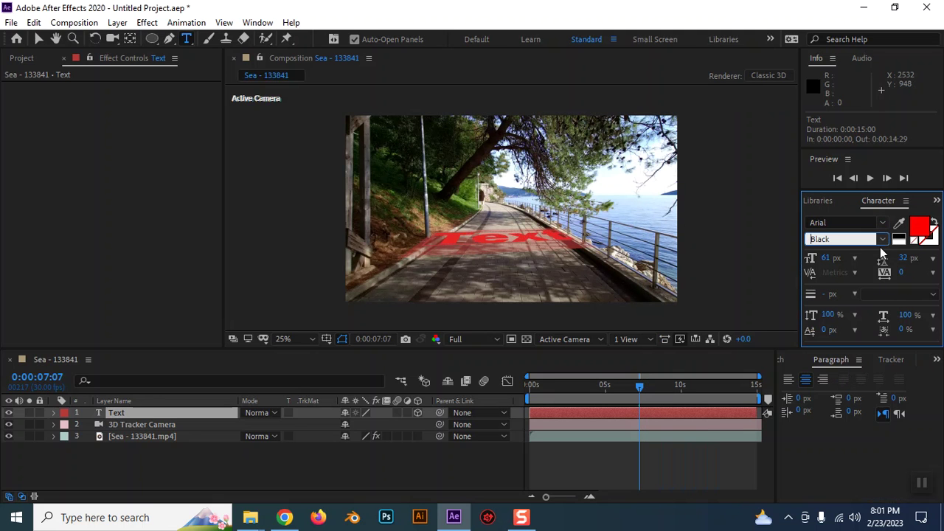
Step: Make the text fill white and change the text to read 3D
{"action": "left_click", "coordinate": [919, 228]}
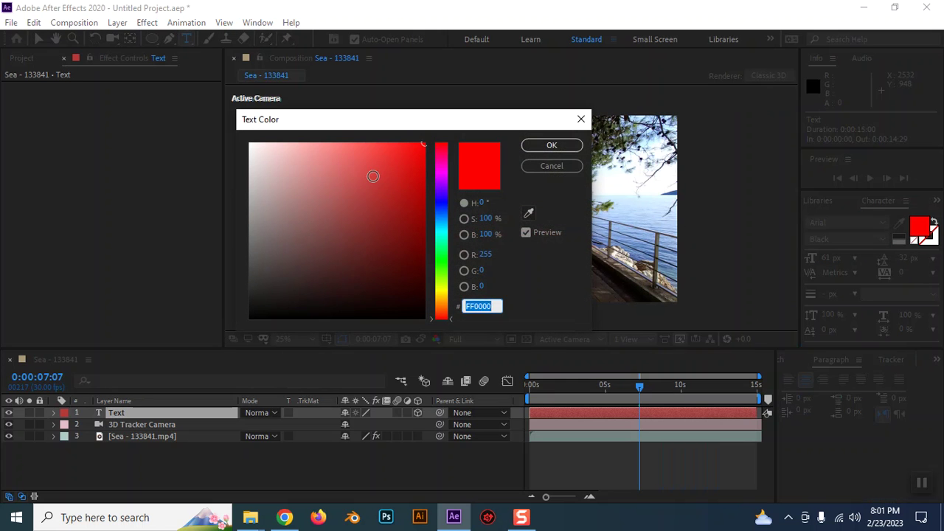
{"action": "left_click_drag", "start_coordinate": [373, 174], "coordinate": [182, 104]}
{"action": "left_click", "coordinate": [551, 149]}
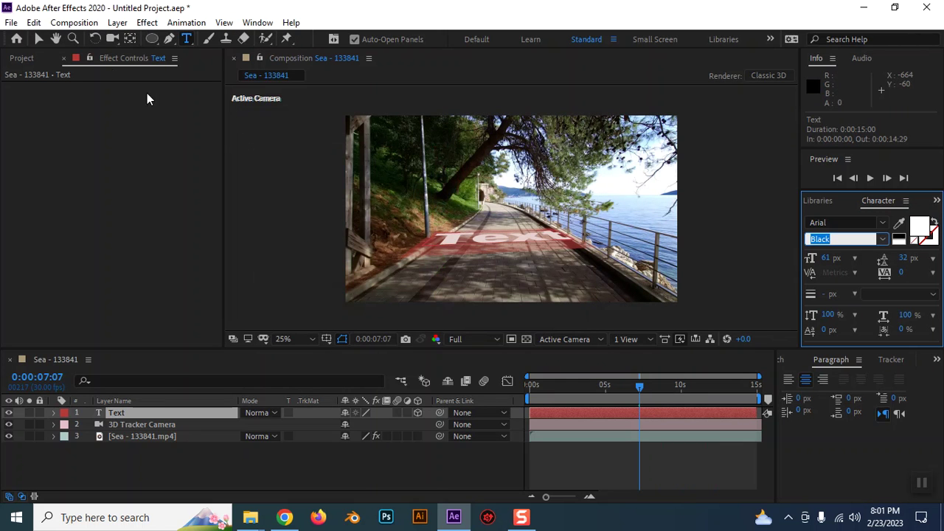
{"action": "left_click", "coordinate": [499, 242]}
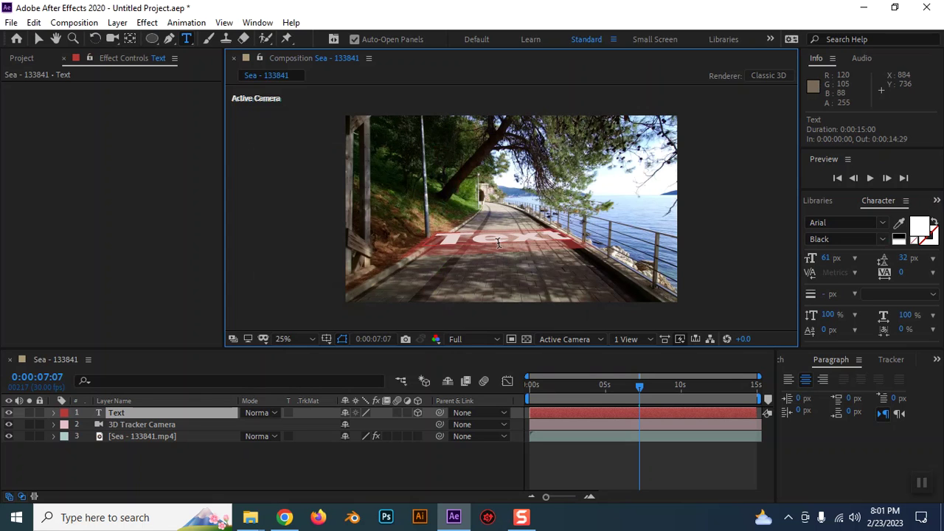
{"action": "type", "text": "#D"}
{"action": "key", "text": "BackSpace"}
{"action": "key", "text": "BackSpace"}
{"action": "type", "text": "3D"}
{"action": "left_click", "coordinate": [39, 39]}
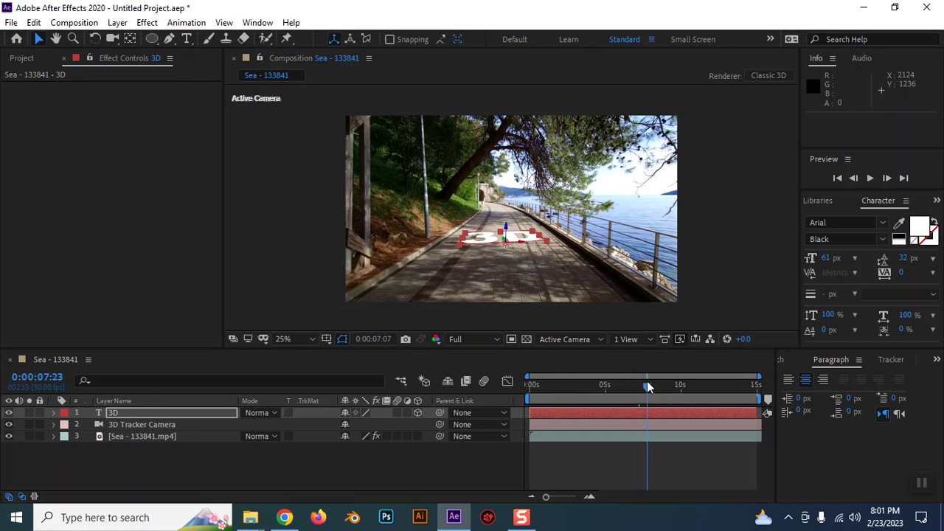
{"action": "left_click", "coordinate": [449, 394]}
{"action": "key", "text": "Home"}
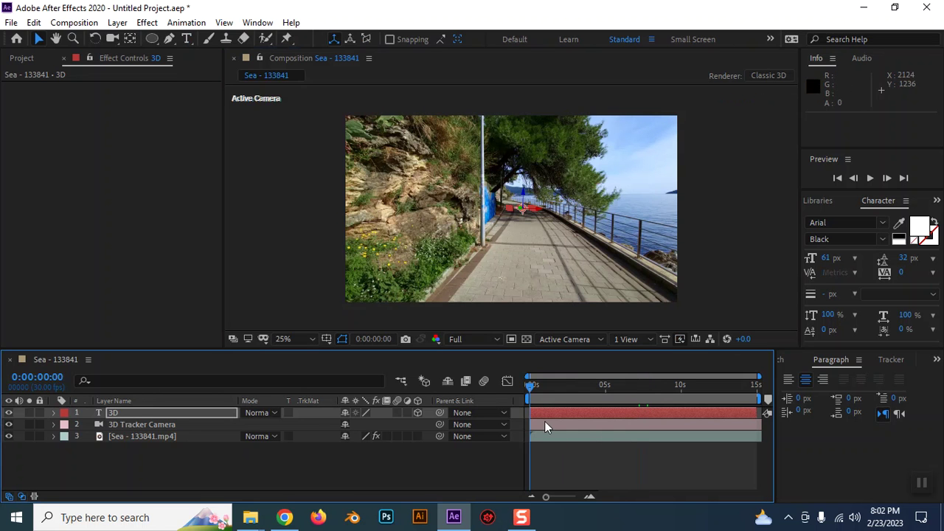
{"action": "left_click", "coordinate": [646, 463]}
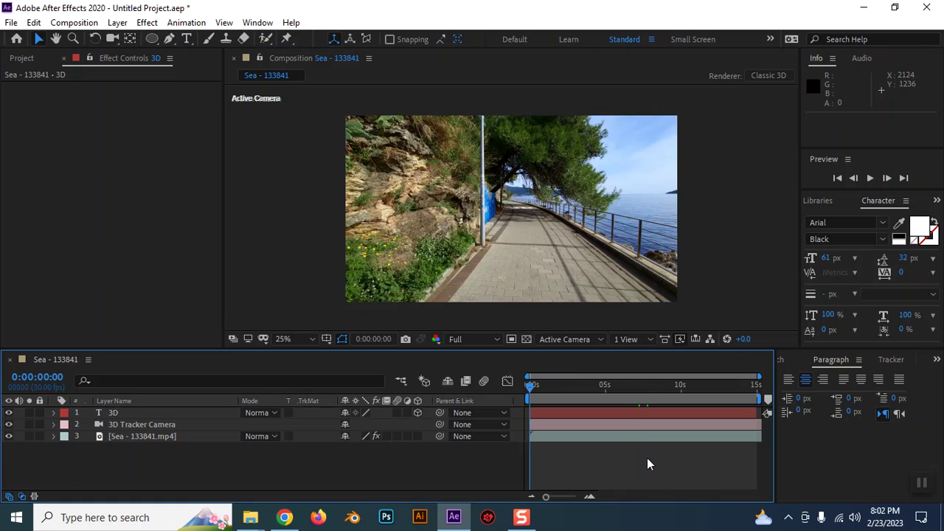
{"action": "key", "text": "space"}
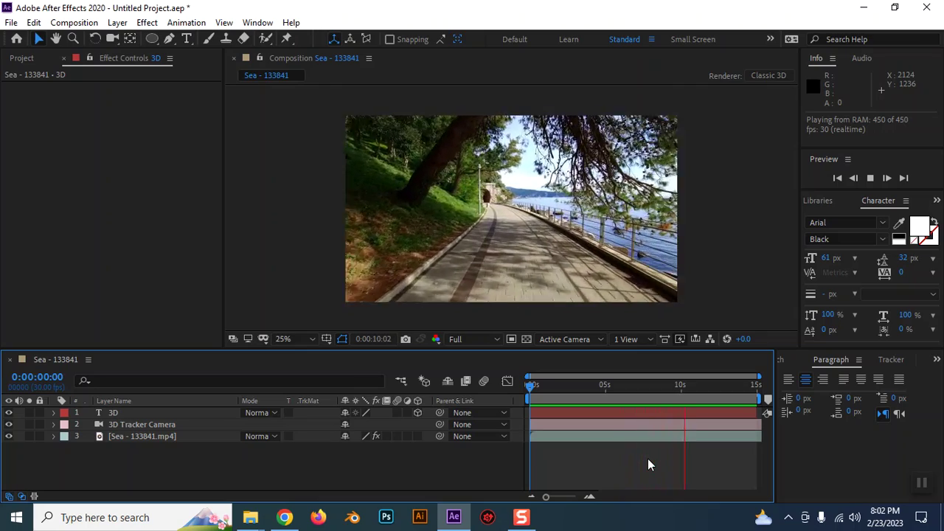
{"action": "key", "text": "space"}
{"action": "left_click_drag", "start_coordinate": [682, 386], "coordinate": [625, 395]}
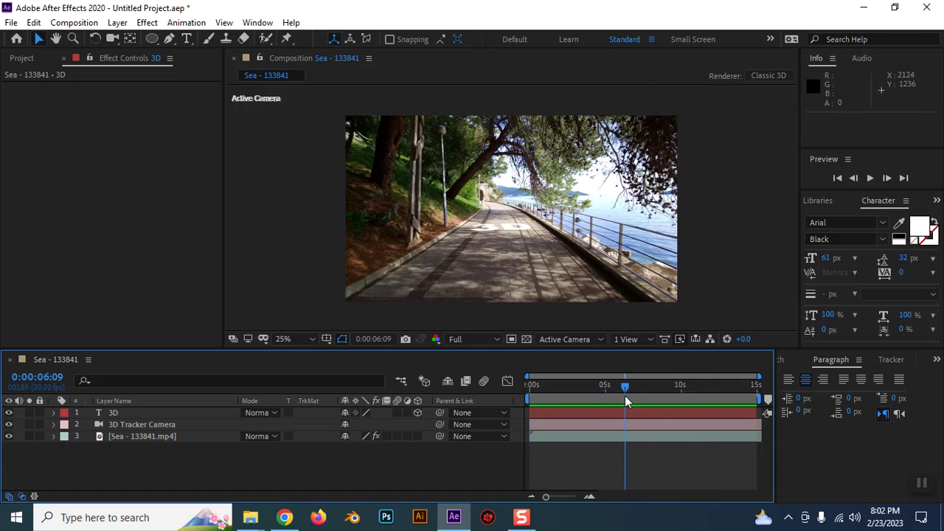
Step: Reveal the 3D text layer's rotation properties at 50% view, undoing a trial Y rotation
{"action": "left_click", "coordinate": [116, 413]}
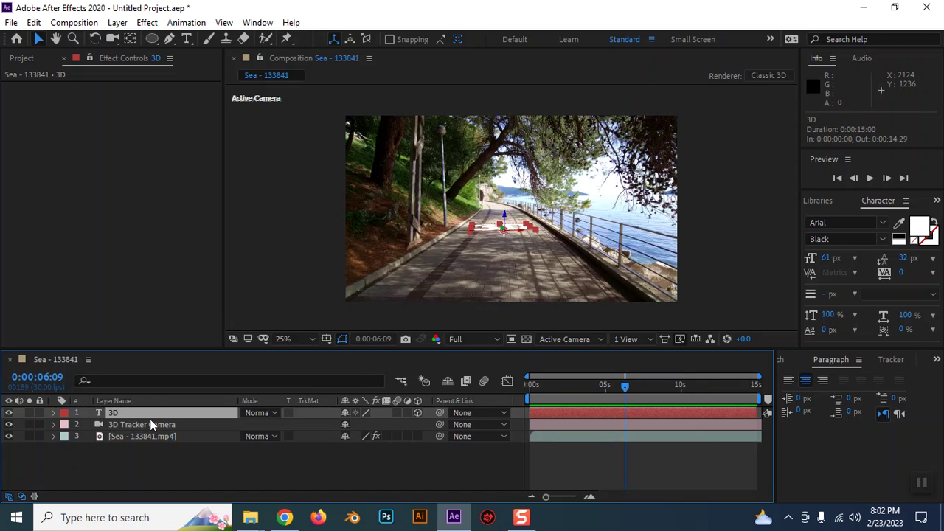
{"action": "key", "text": "r"}
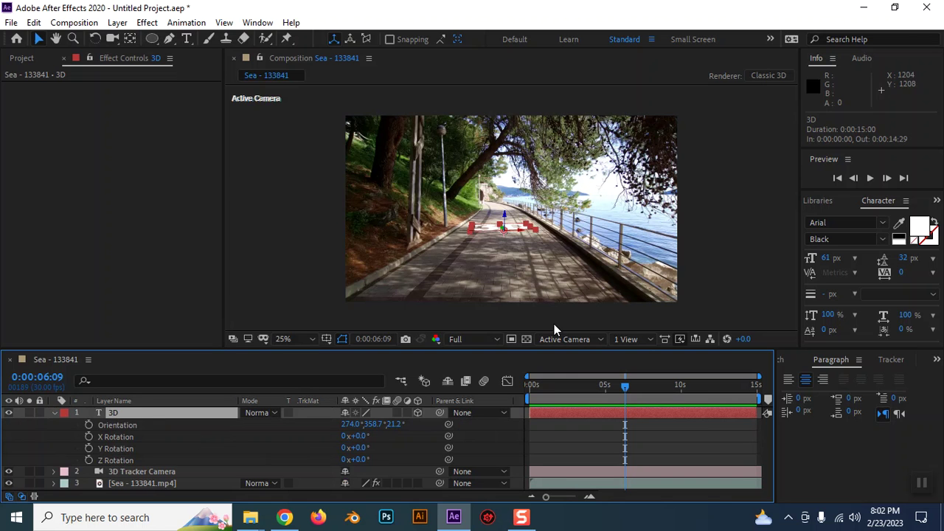
{"action": "key", "text": "period"}
{"action": "key", "text": "period"}
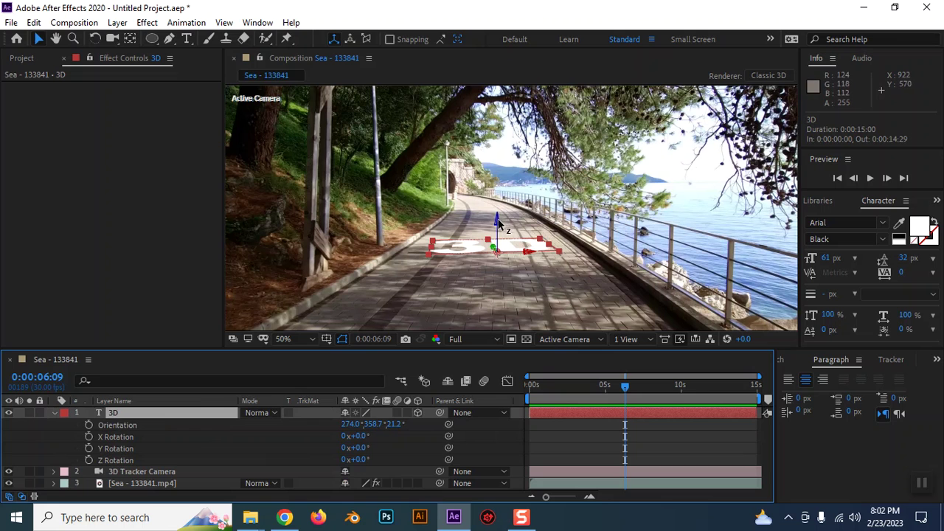
{"action": "left_click", "coordinate": [498, 221]}
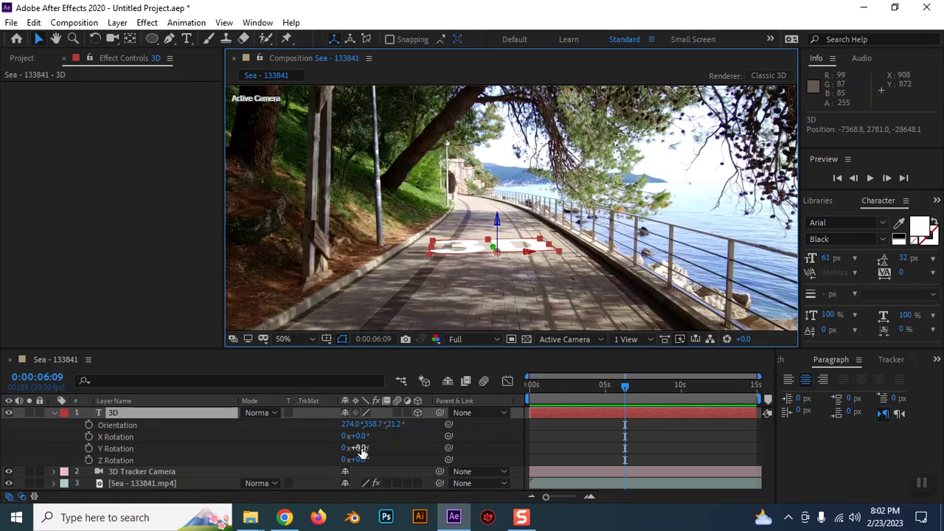
{"action": "mouse_move", "coordinate": [357, 447]}
{"action": "left_mouse_down"}
{"action": "mouse_move", "coordinate": [373, 460]}
{"action": "mouse_move", "coordinate": [424, 436]}
{"action": "left_mouse_up"}
{"action": "key", "text": "ctrl+z"}
{"action": "key", "text": "ctrl+z"}
Step: Rewind to the clip's start and preview the upright 3D text
{"action": "scroll", "coordinate": [516, 294], "scroll_direction": "down", "scroll_amount": 2}
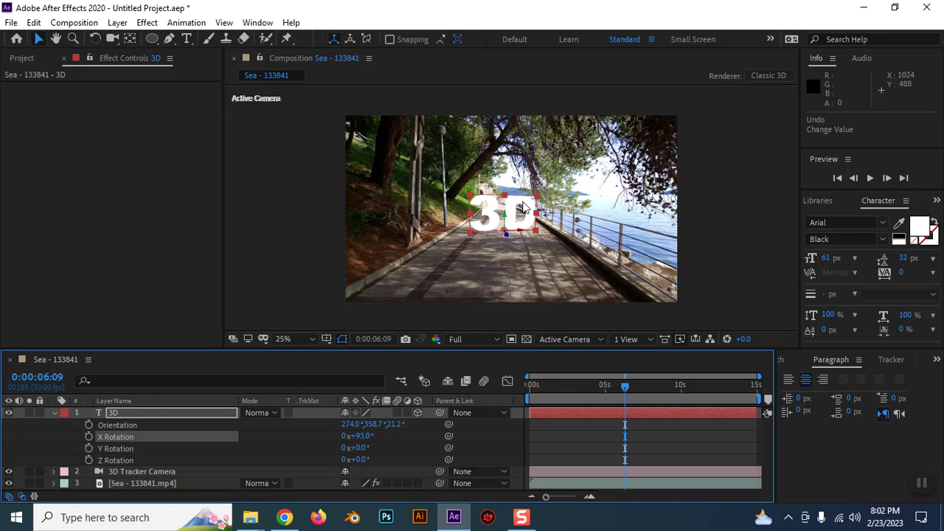
{"action": "left_click_drag", "start_coordinate": [619, 396], "coordinate": [451, 371]}
{"action": "left_click", "coordinate": [752, 232]}
{"action": "key", "text": "space"}
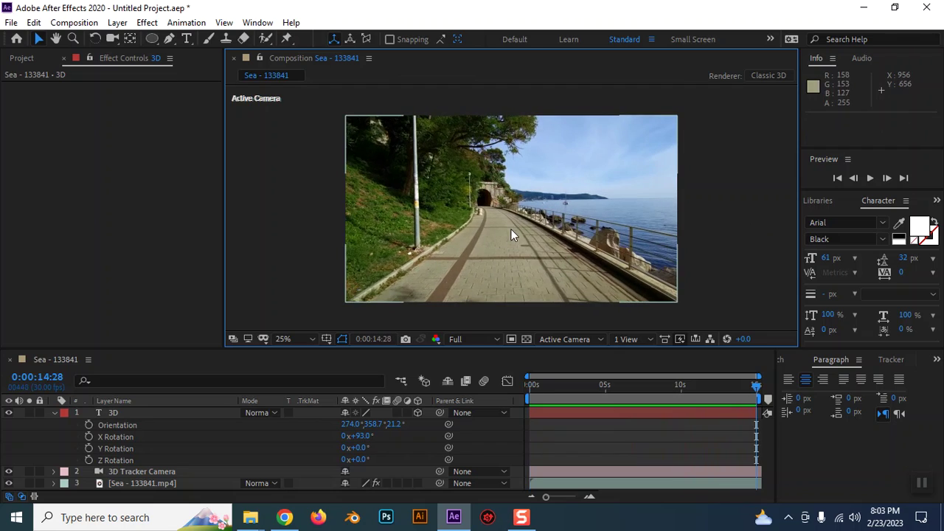
Step: Check the 3D text near the graffiti wall, collapse its properties, and select the promenade layer
{"action": "mouse_move", "coordinate": [756, 385]}
{"action": "left_mouse_down"}
{"action": "mouse_move", "coordinate": [576, 384]}
{"action": "mouse_move", "coordinate": [607, 385]}
{"action": "left_mouse_up"}
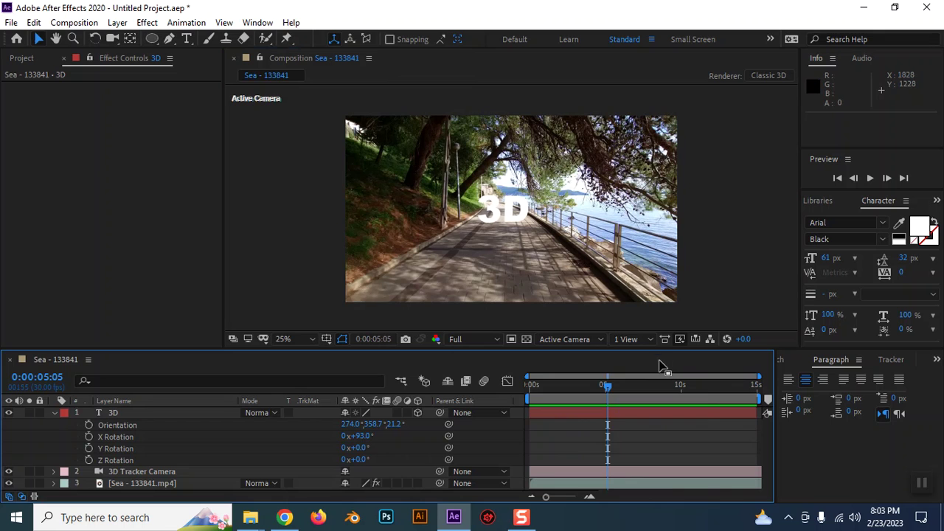
{"action": "mouse_move", "coordinate": [606, 389]}
{"action": "left_mouse_down"}
{"action": "mouse_move", "coordinate": [542, 392]}
{"action": "mouse_move", "coordinate": [592, 390]}
{"action": "mouse_move", "coordinate": [556, 402]}
{"action": "left_mouse_up"}
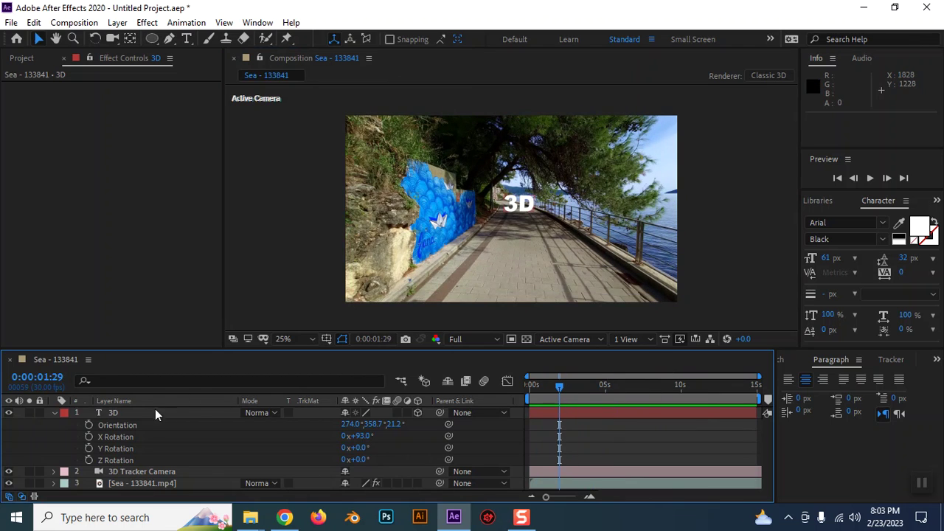
{"action": "left_click", "coordinate": [52, 413]}
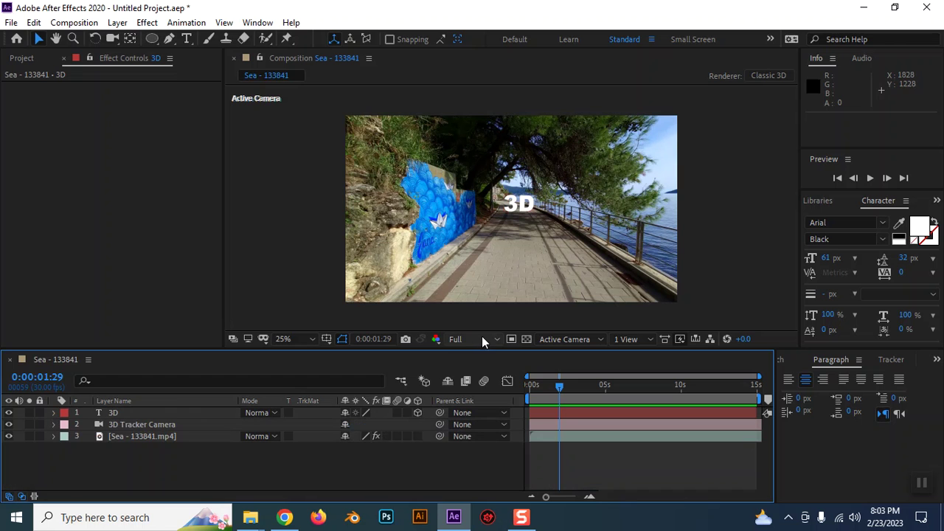
{"action": "left_click", "coordinate": [152, 435]}
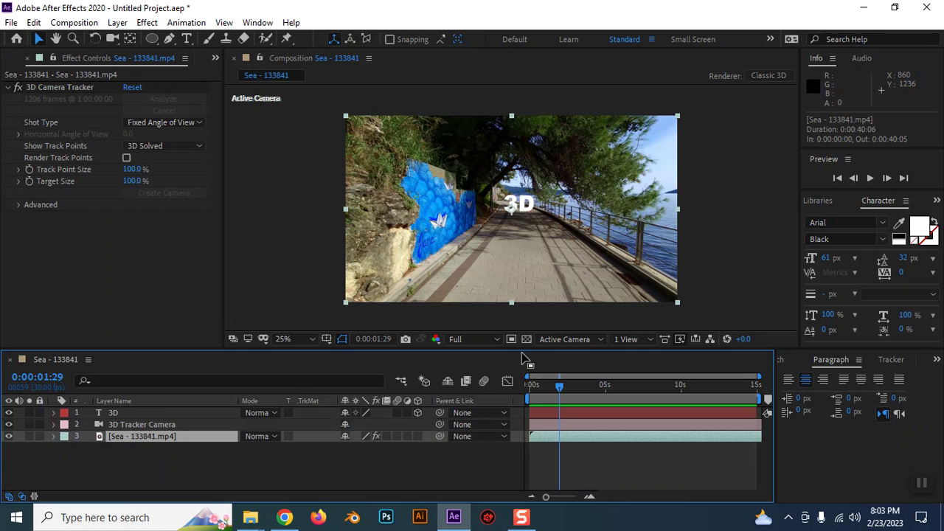
Step: Display the 3D Camera Tracker's track points and right-click a target on the blue mural wall
{"action": "mouse_move", "coordinate": [560, 382]}
{"action": "left_mouse_down"}
{"action": "mouse_move", "coordinate": [565, 389]}
{"action": "mouse_move", "coordinate": [547, 390]}
{"action": "left_mouse_up"}
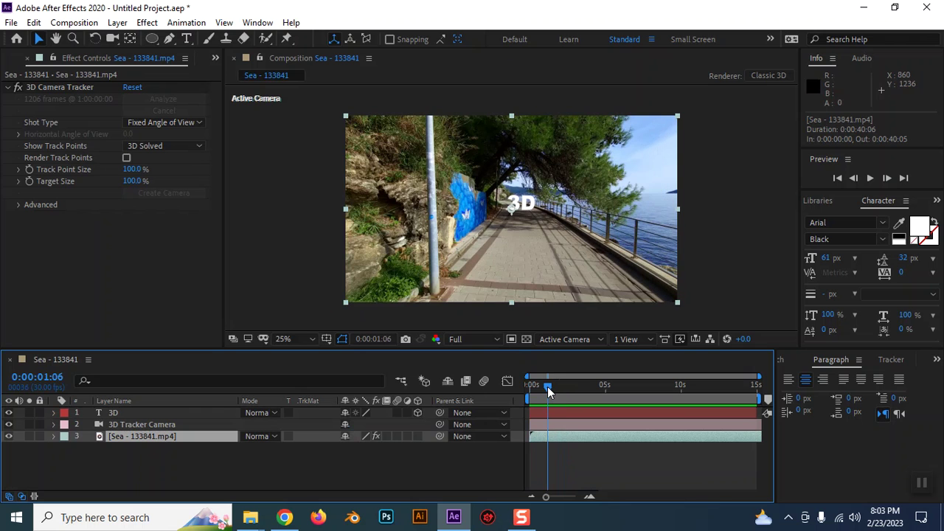
{"action": "left_click", "coordinate": [52, 88]}
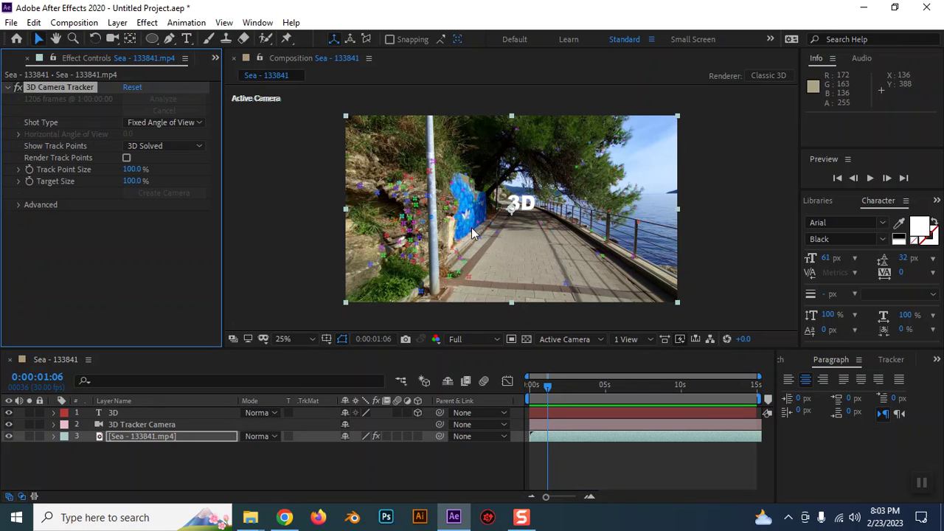
{"action": "left_click_drag", "start_coordinate": [546, 388], "coordinate": [562, 395]}
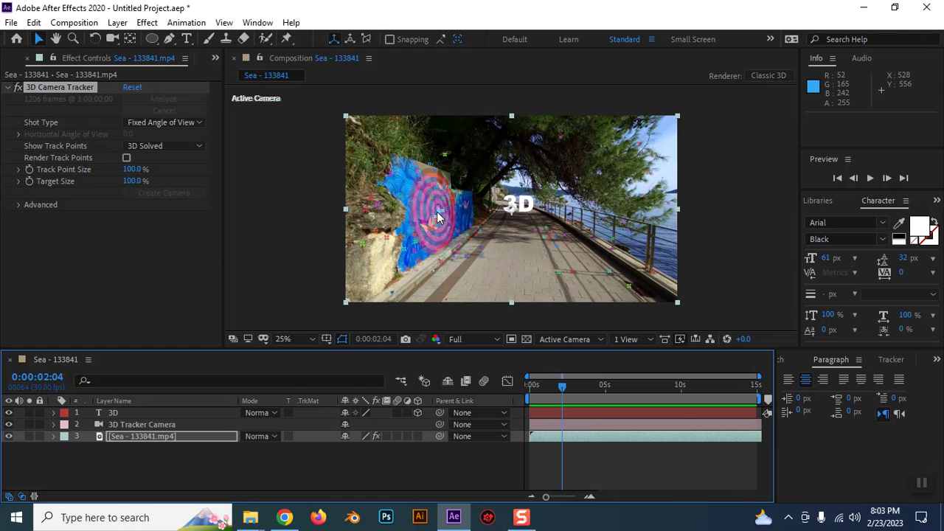
{"action": "right_click", "coordinate": [436, 212]}
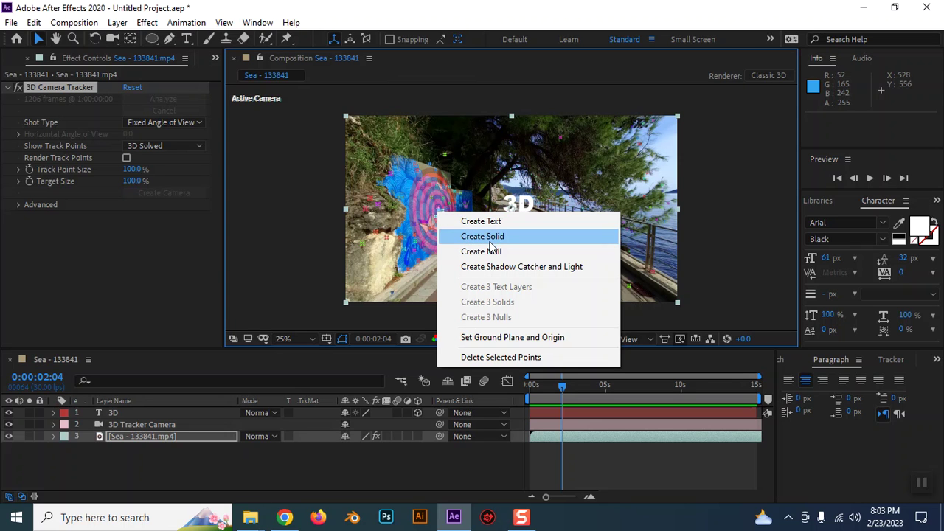
Step: Create a pink tracked solid on the mural wall target and bring up Track Solid 1's layer options
{"action": "left_click", "coordinate": [490, 237]}
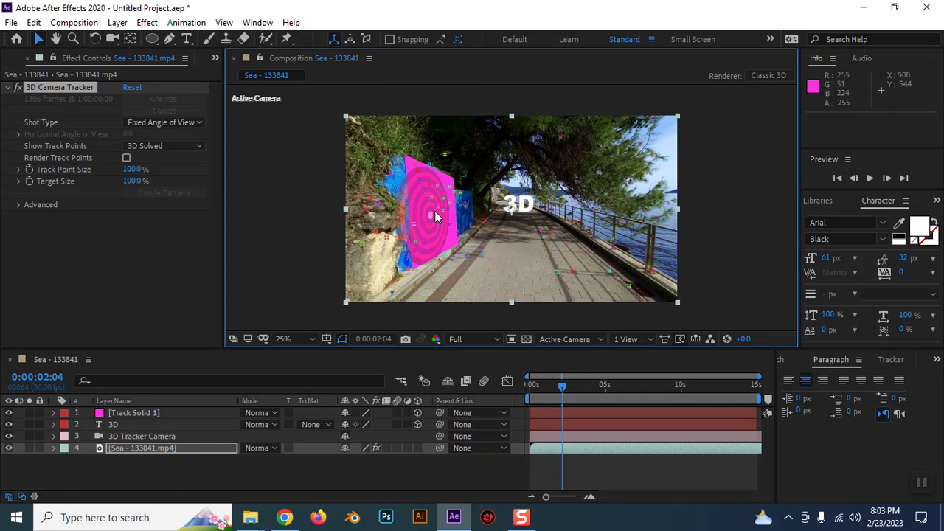
{"action": "left_click", "coordinate": [134, 415]}
{"action": "right_click", "coordinate": [145, 416]}
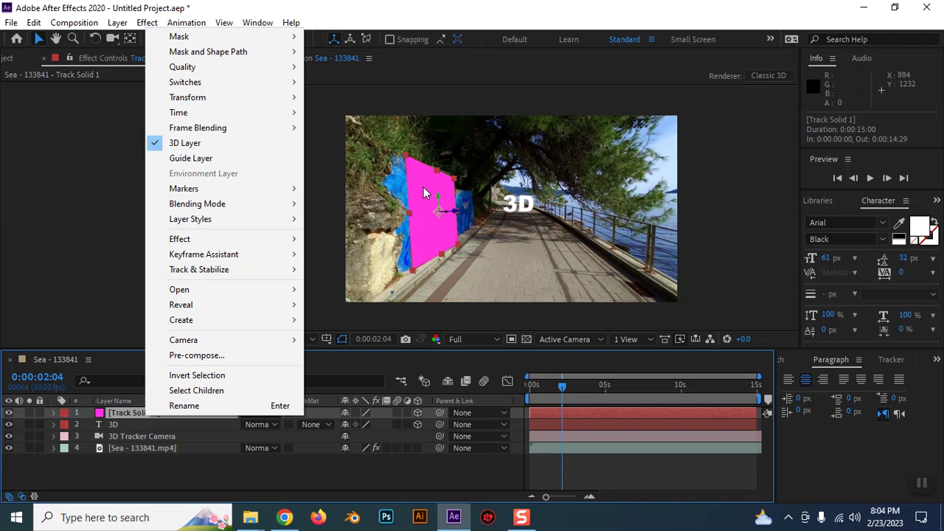
Step: Pre-compose Track Solid 1 with 'Leave all attributes' into Track Solid 1 Comp 1
{"action": "left_click", "coordinate": [197, 357]}
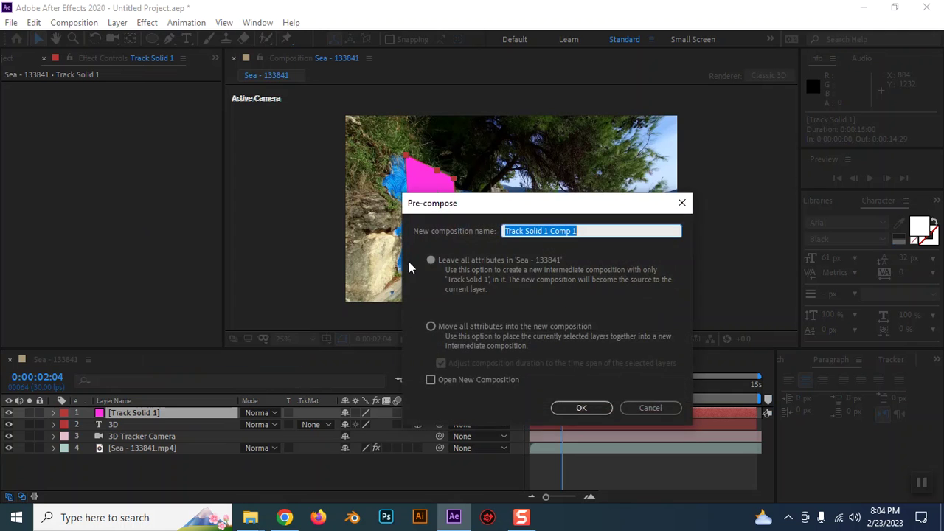
{"action": "left_click_drag", "start_coordinate": [474, 212], "coordinate": [380, 150]}
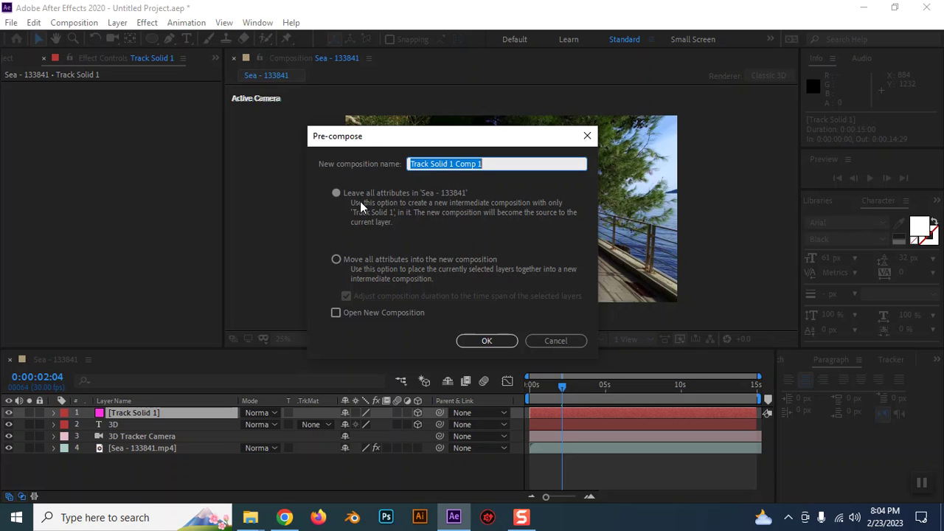
{"action": "left_click_drag", "start_coordinate": [397, 138], "coordinate": [604, 133]}
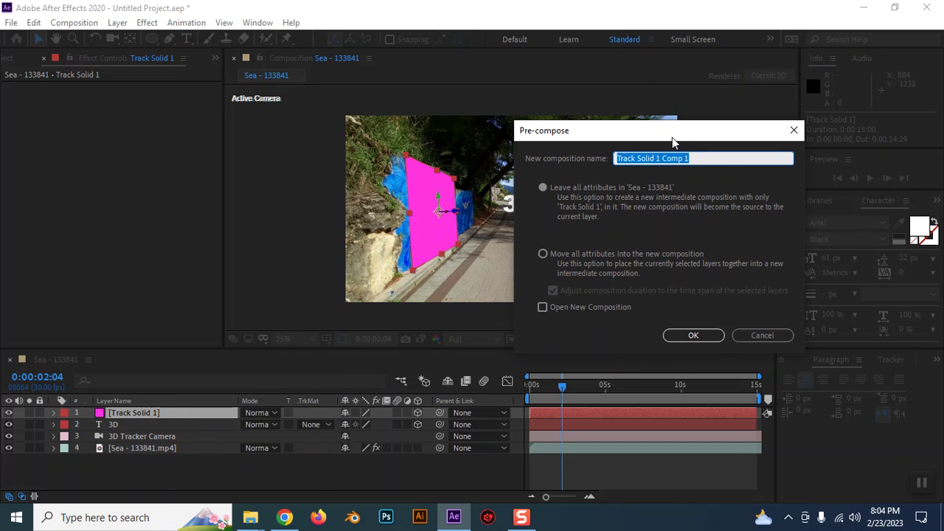
{"action": "left_click_drag", "start_coordinate": [675, 141], "coordinate": [480, 142]}
{"action": "left_click", "coordinate": [499, 336]}
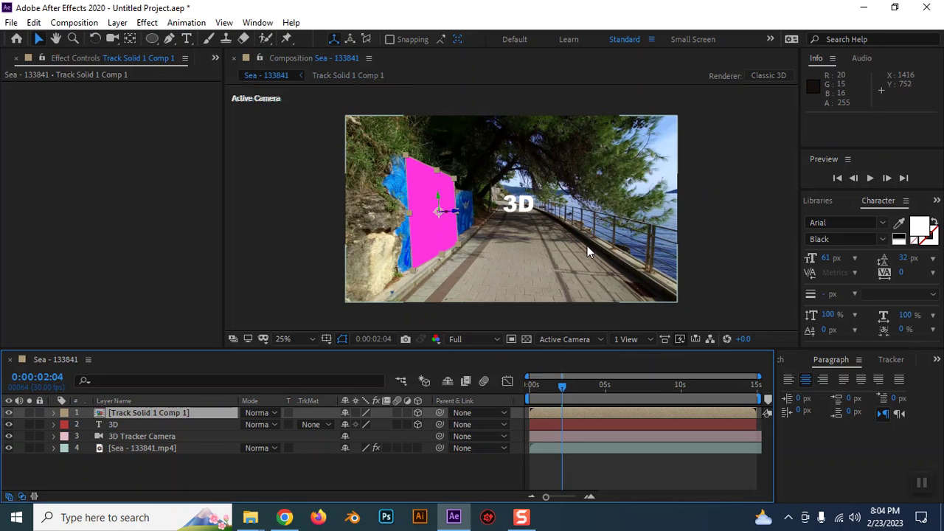
Step: Open the Track Solid 1 Comp 1 precomp and select its pink solid
{"action": "double_click", "coordinate": [99, 414]}
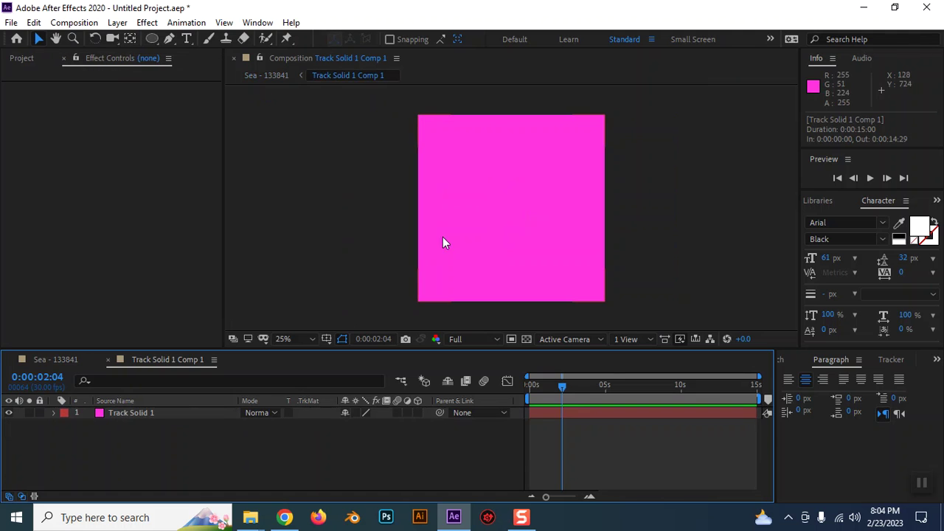
{"action": "left_click_drag", "start_coordinate": [380, 103], "coordinate": [619, 317]}
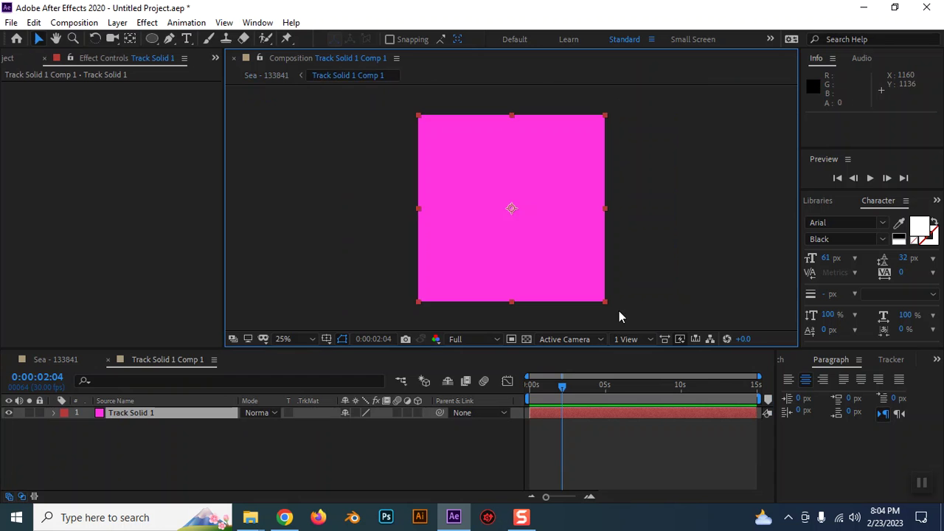
{"action": "left_click", "coordinate": [8, 57]}
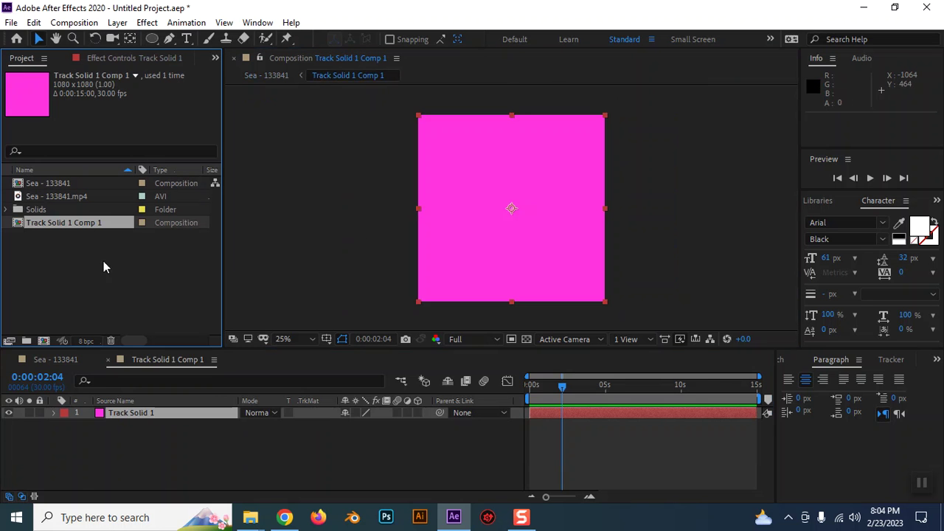
Step: Preview the pngtree Padma Bridge logo from the desktop track folder and drag it into After Effects
{"action": "left_click", "coordinate": [862, 7]}
{"action": "left_click", "coordinate": [860, 9]}
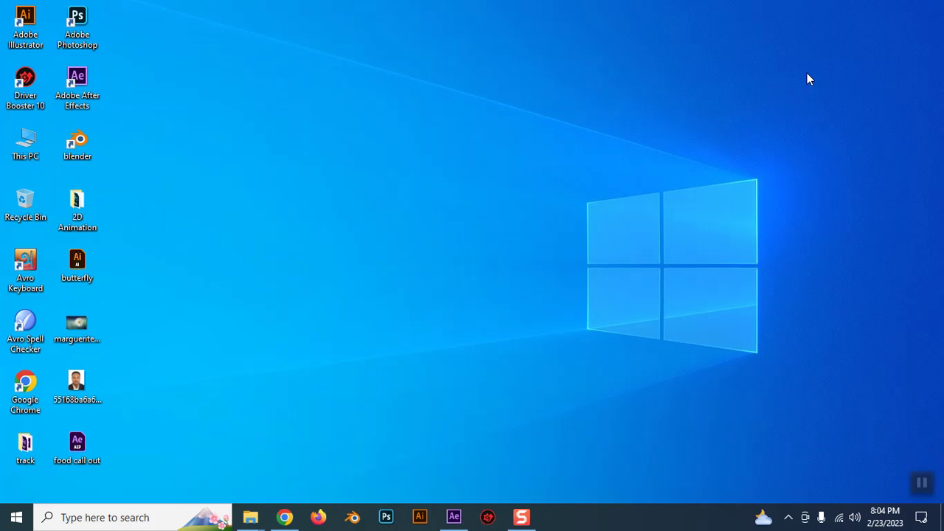
{"action": "double_click", "coordinate": [26, 446]}
{"action": "key", "text": "a"}
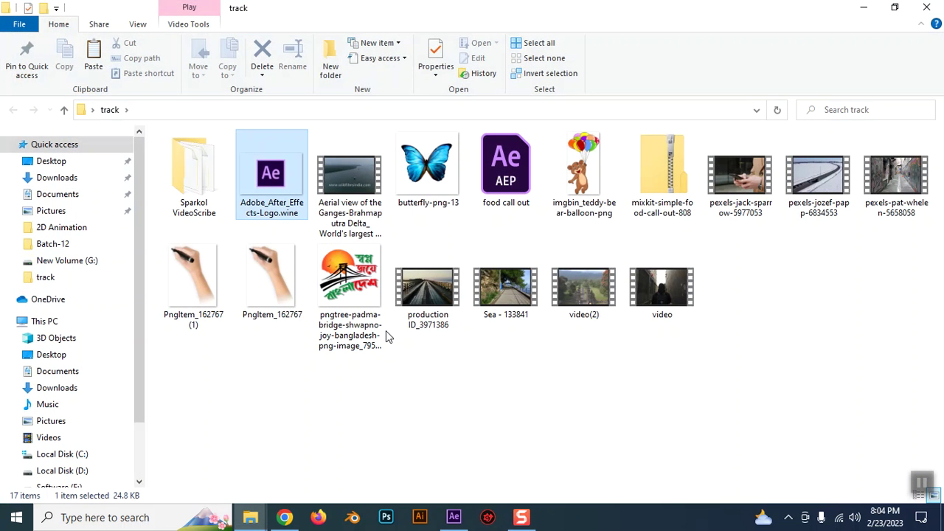
{"action": "double_click", "coordinate": [386, 332]}
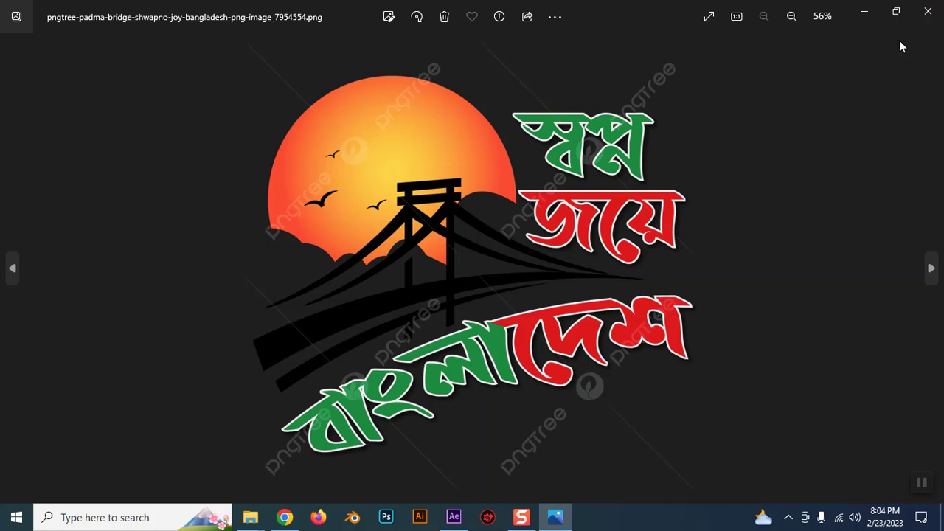
{"action": "left_click", "coordinate": [927, 11]}
{"action": "mouse_move", "coordinate": [348, 289]}
{"action": "left_mouse_down"}
{"action": "mouse_move", "coordinate": [457, 520]}
{"action": "mouse_move", "coordinate": [58, 267]}
{"action": "left_mouse_up"}
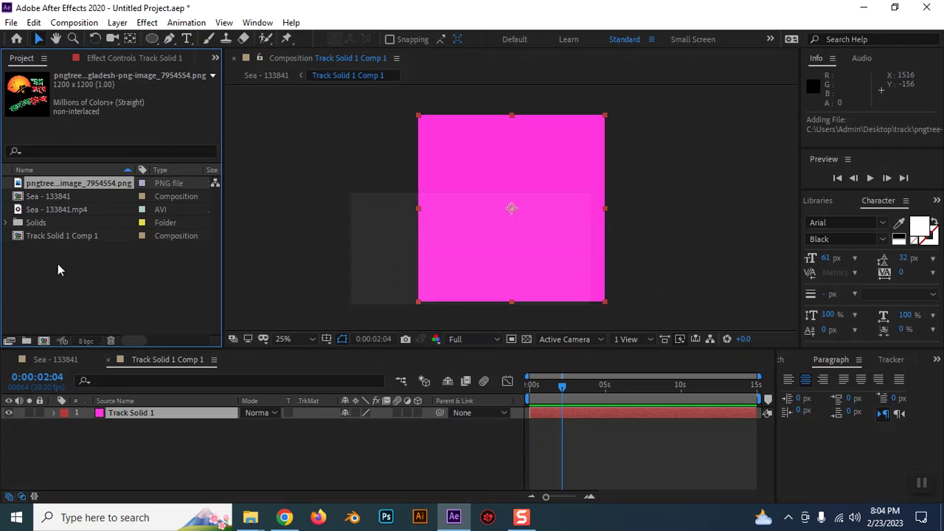
Step: Put the Padma Bridge PNG in the precomp at 84% scale, hide Track Solid 1, return to Sea - 133841
{"action": "mouse_move", "coordinate": [43, 185]}
{"action": "left_mouse_down"}
{"action": "mouse_move", "coordinate": [115, 437]}
{"action": "mouse_move", "coordinate": [121, 410]}
{"action": "left_mouse_up"}
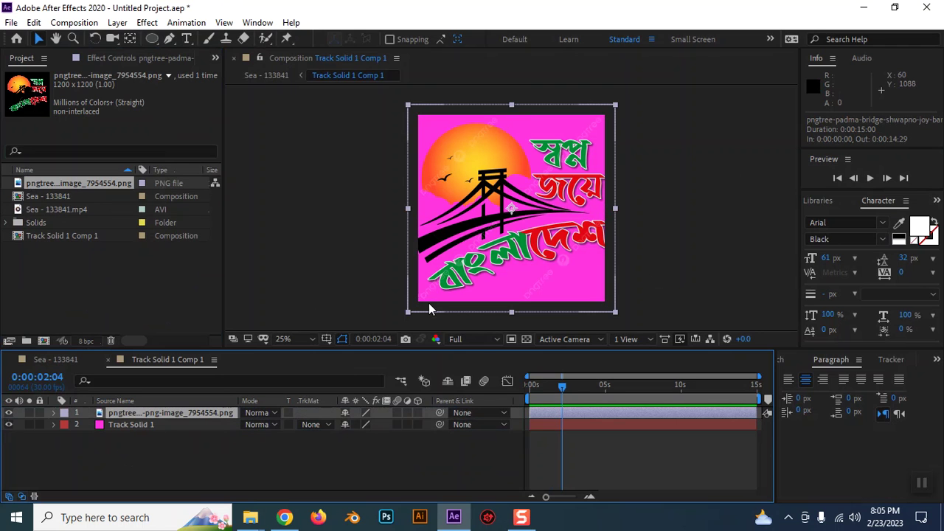
{"action": "key", "text": "s"}
{"action": "left_click_drag", "start_coordinate": [359, 424], "coordinate": [353, 424]}
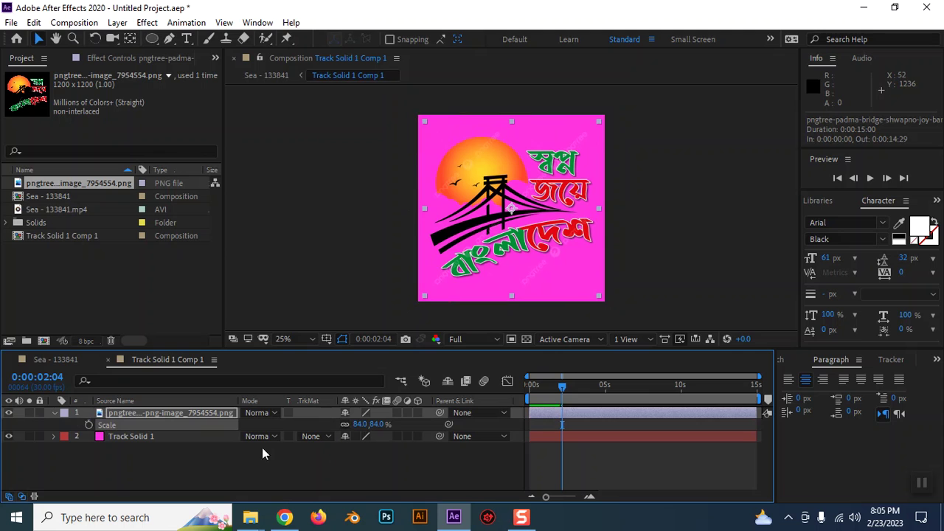
{"action": "left_click", "coordinate": [55, 412]}
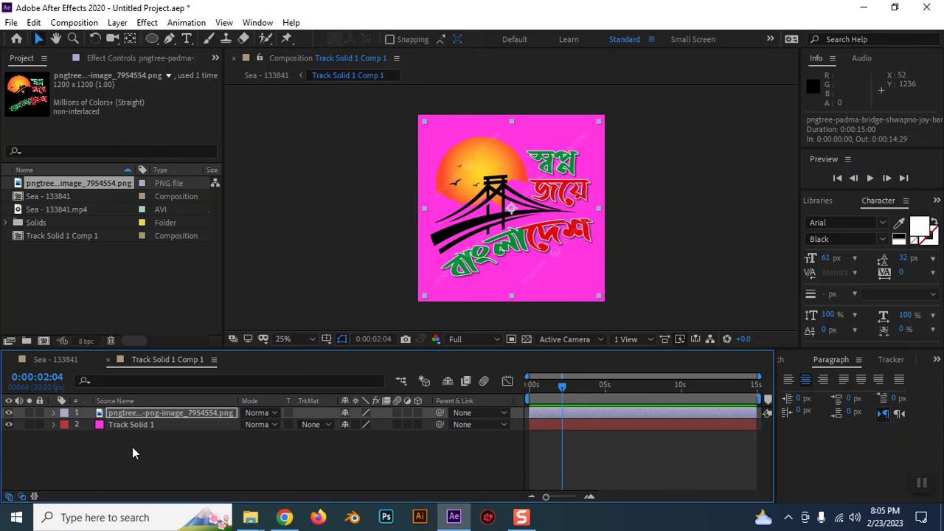
{"action": "left_click", "coordinate": [128, 426]}
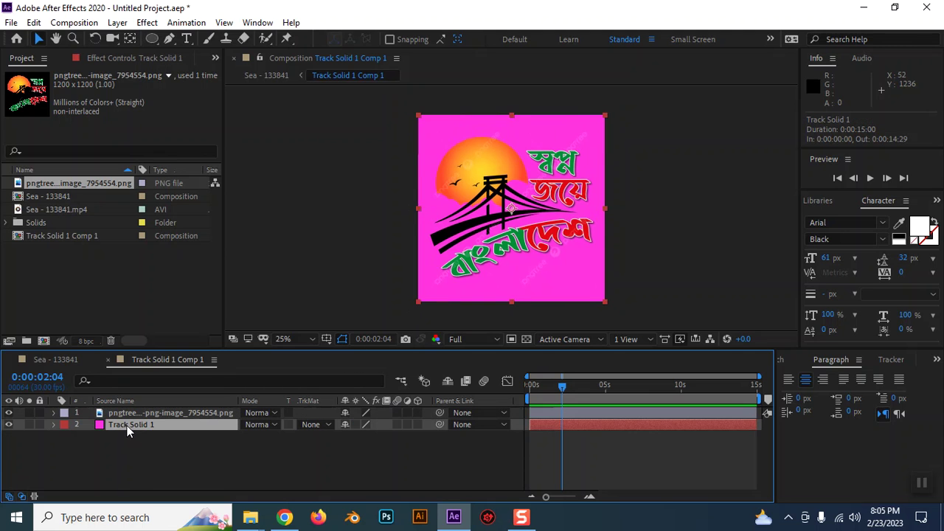
{"action": "left_click", "coordinate": [9, 426]}
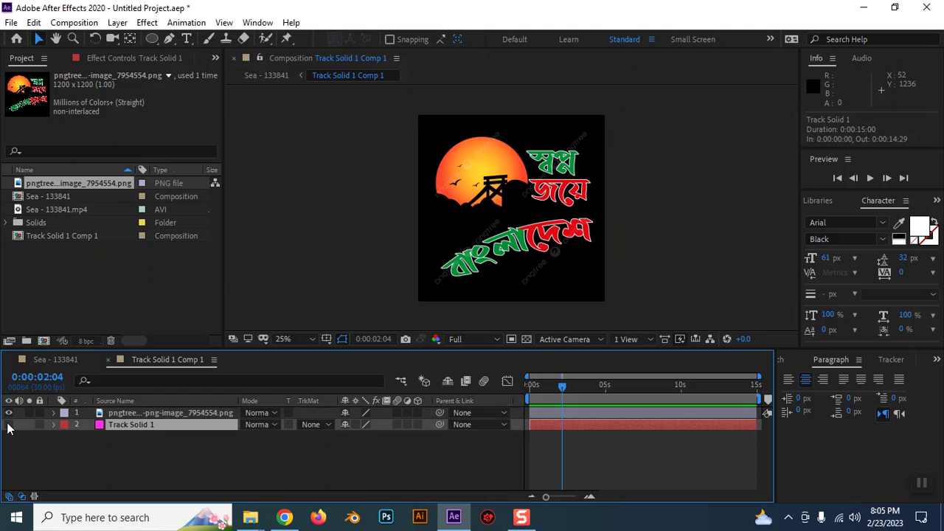
{"action": "left_click", "coordinate": [44, 358]}
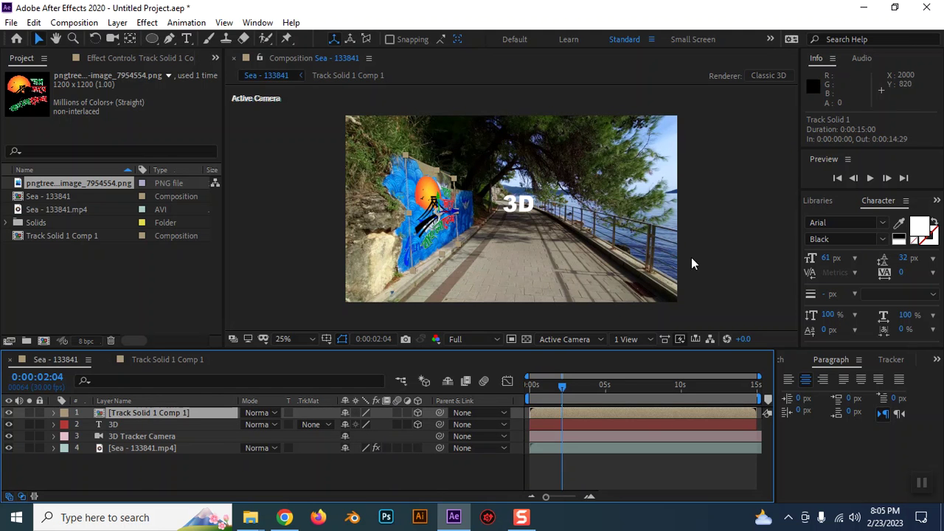
{"action": "left_click", "coordinate": [723, 231]}
{"action": "left_click_drag", "start_coordinate": [563, 385], "coordinate": [527, 386]}
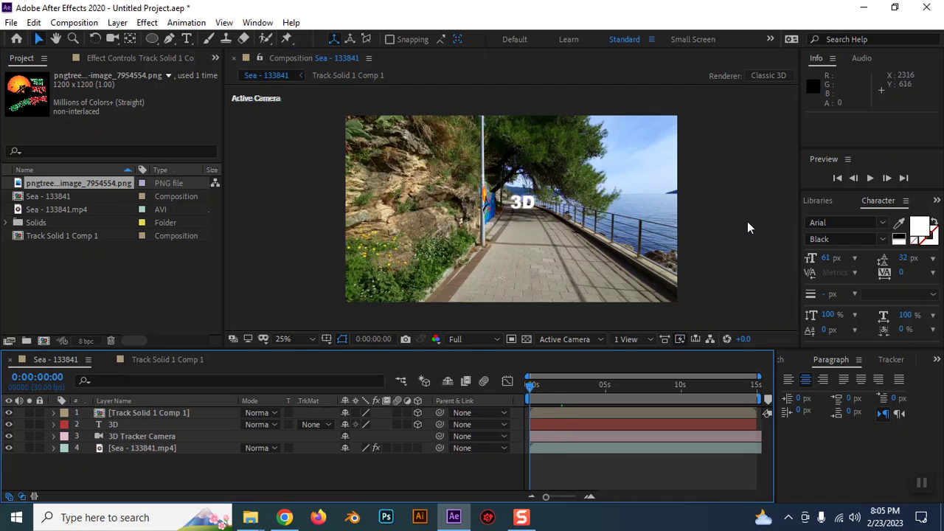
{"action": "left_click", "coordinate": [747, 221]}
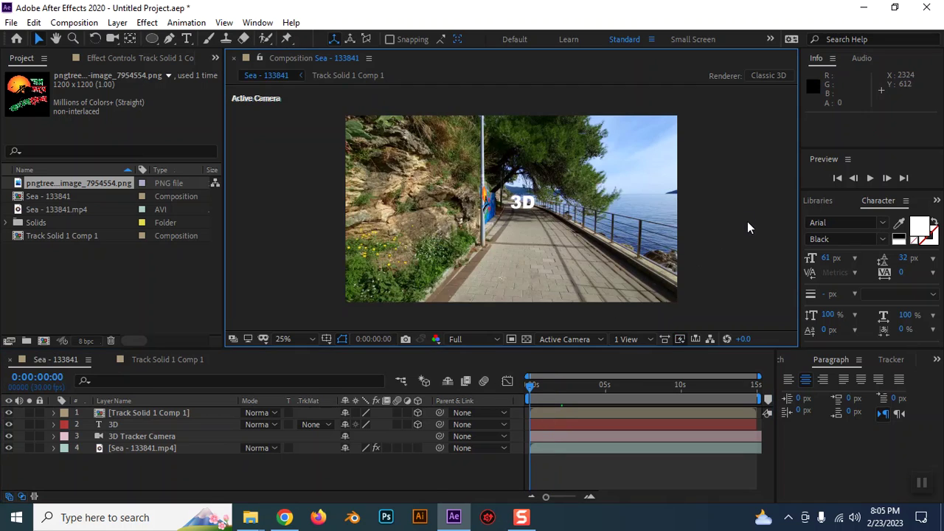
{"action": "key", "text": "space"}
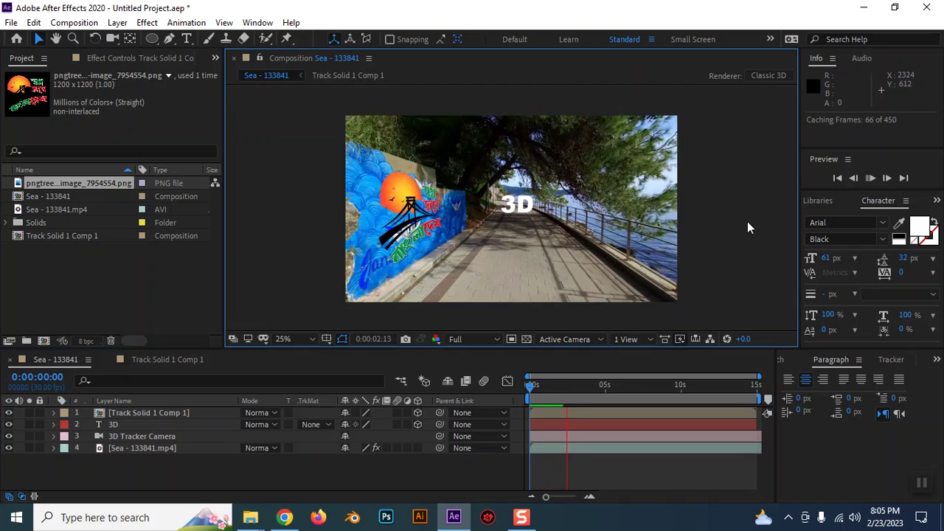
{"action": "key", "text": "space"}
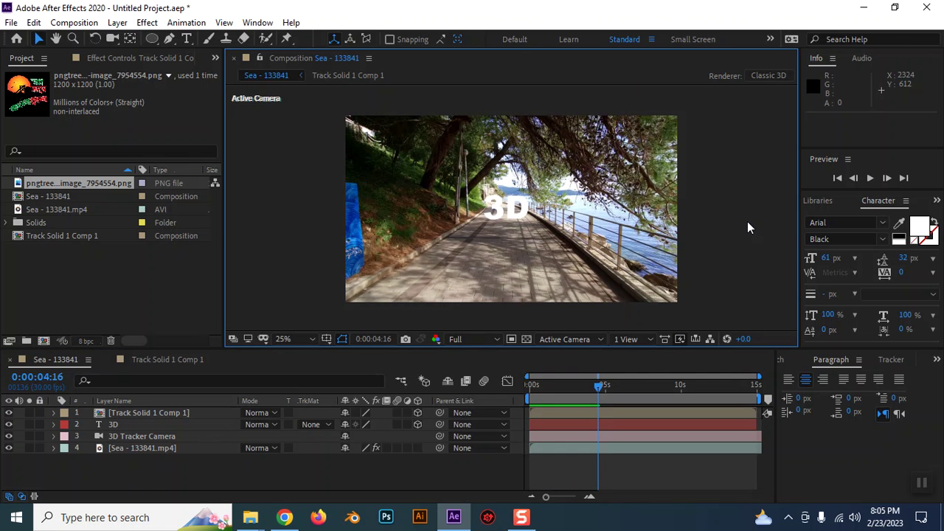
{"action": "left_click_drag", "start_coordinate": [563, 393], "coordinate": [571, 393]}
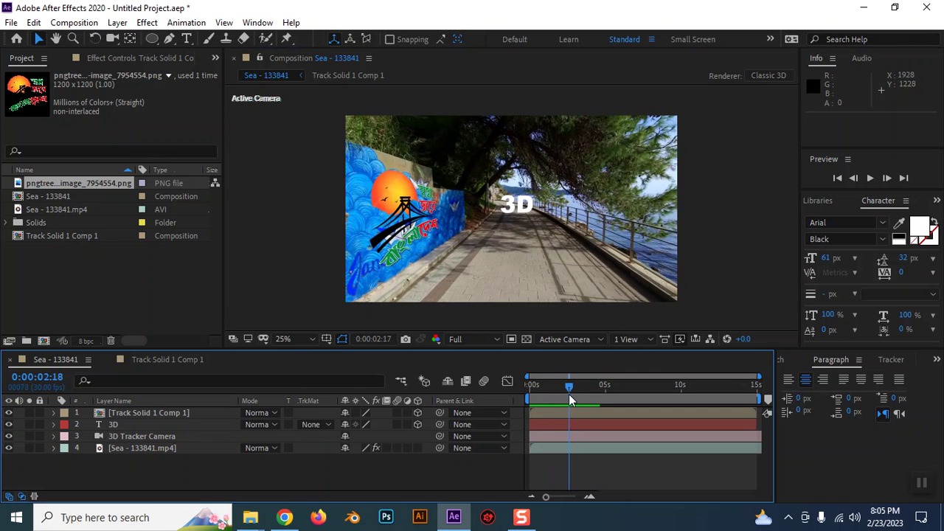
{"action": "left_click", "coordinate": [145, 411]}
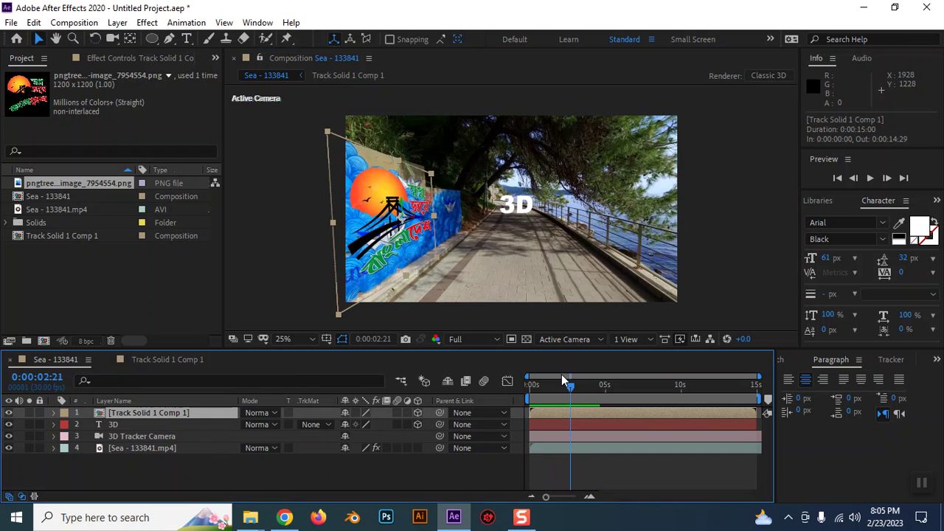
{"action": "left_click", "coordinate": [187, 23]}
{"action": "right_click", "coordinate": [582, 414]}
{"action": "mouse_move", "coordinate": [623, 111]}
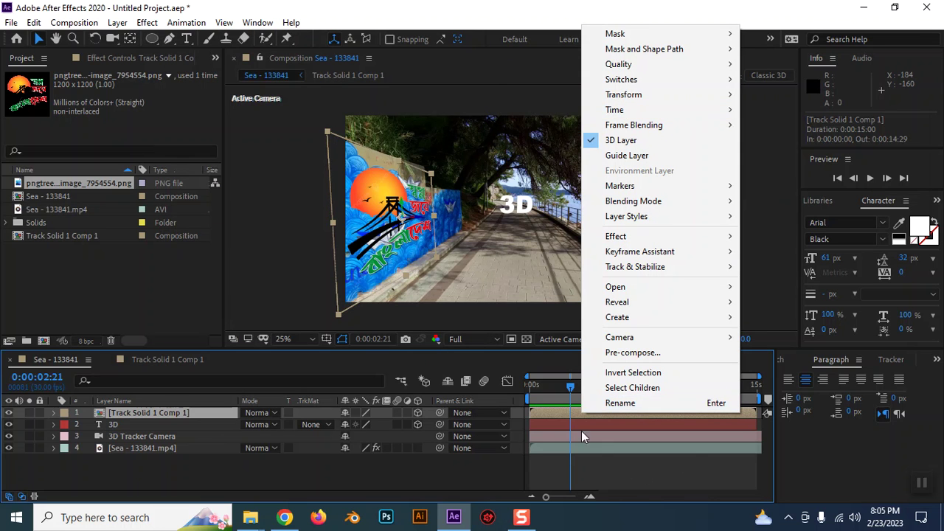
{"action": "left_click_drag", "start_coordinate": [569, 389], "coordinate": [527, 395]}
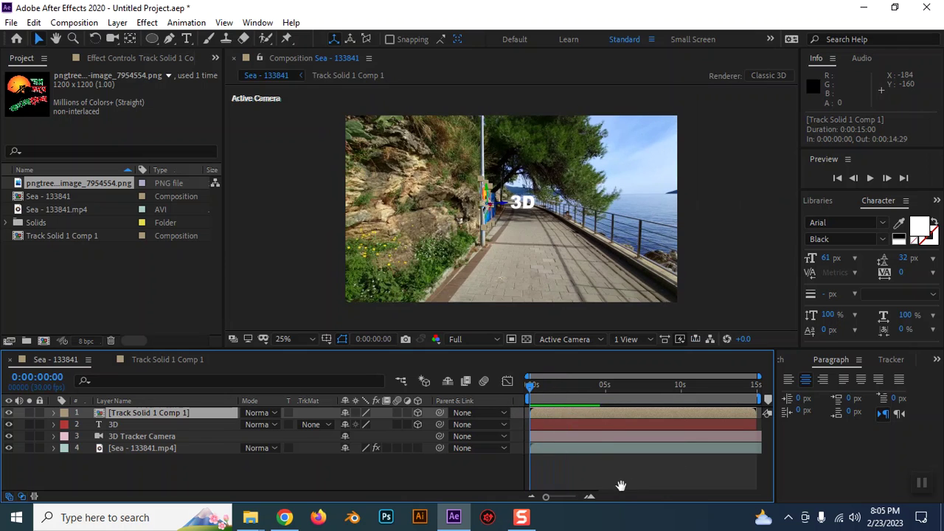
{"action": "key", "text": "space"}
{"action": "key", "text": "space"}
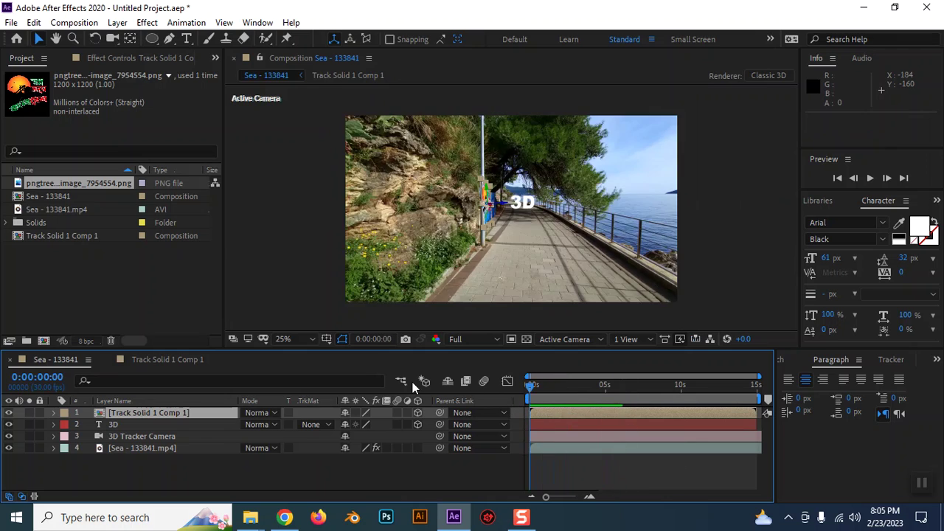
{"action": "left_click", "coordinate": [731, 194]}
{"action": "key", "text": "space"}
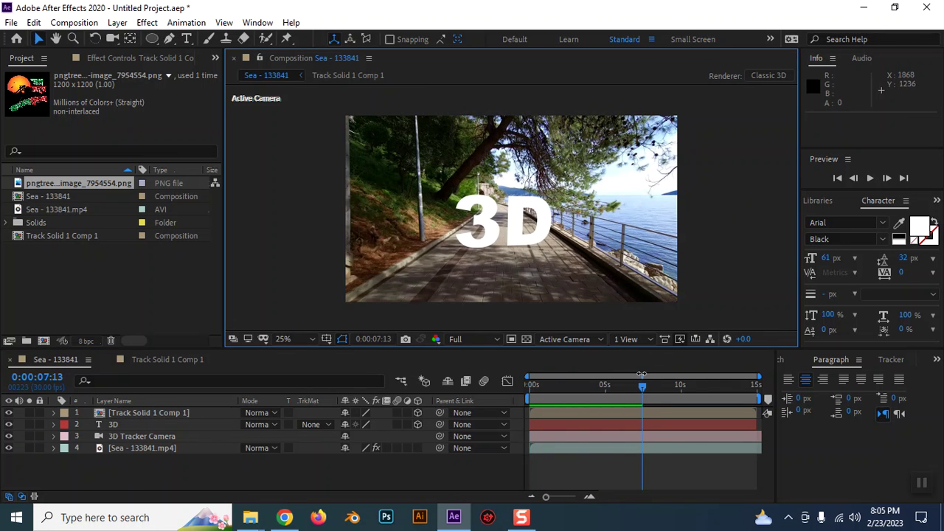
{"action": "left_click_drag", "start_coordinate": [642, 386], "coordinate": [517, 399]}
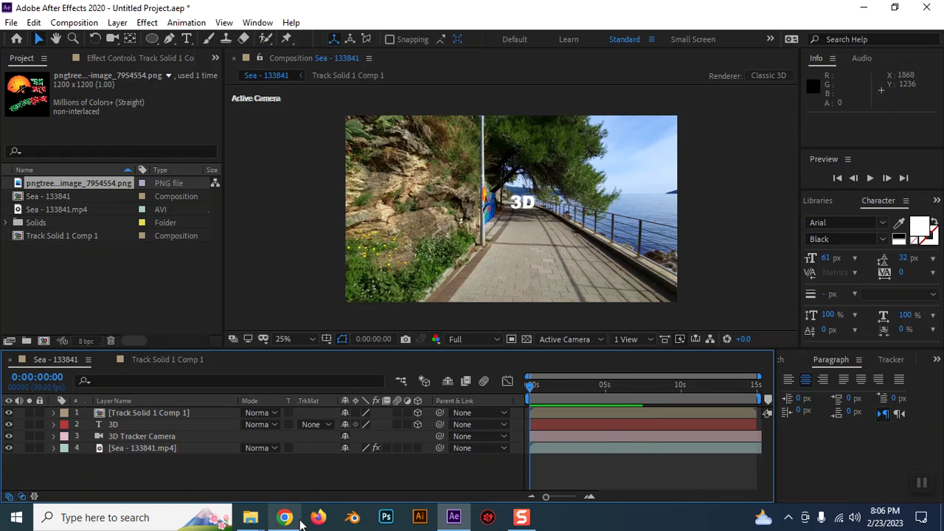
Step: Play video(2) from the track folder in Media Player, then preview the After Effects composition
{"action": "mouse_move", "coordinate": [258, 520]}
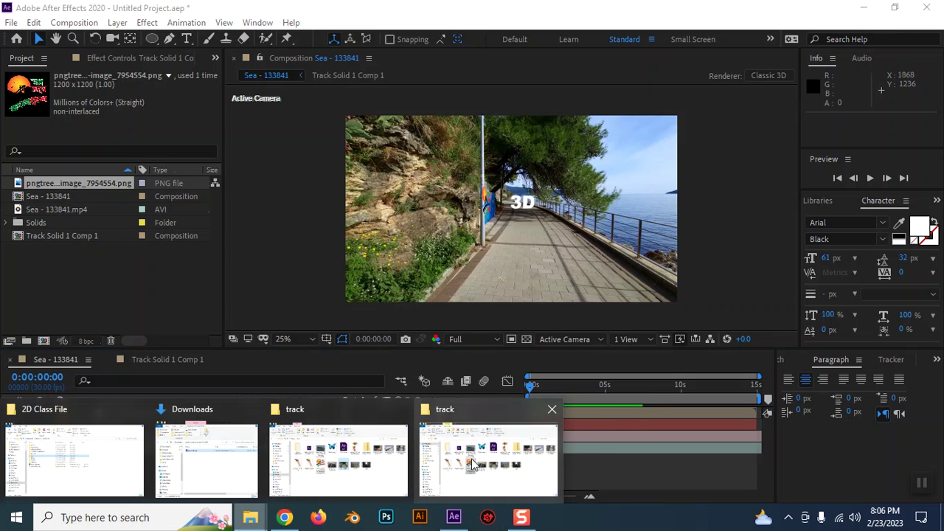
{"action": "left_click", "coordinate": [487, 453]}
{"action": "double_click", "coordinate": [579, 293]}
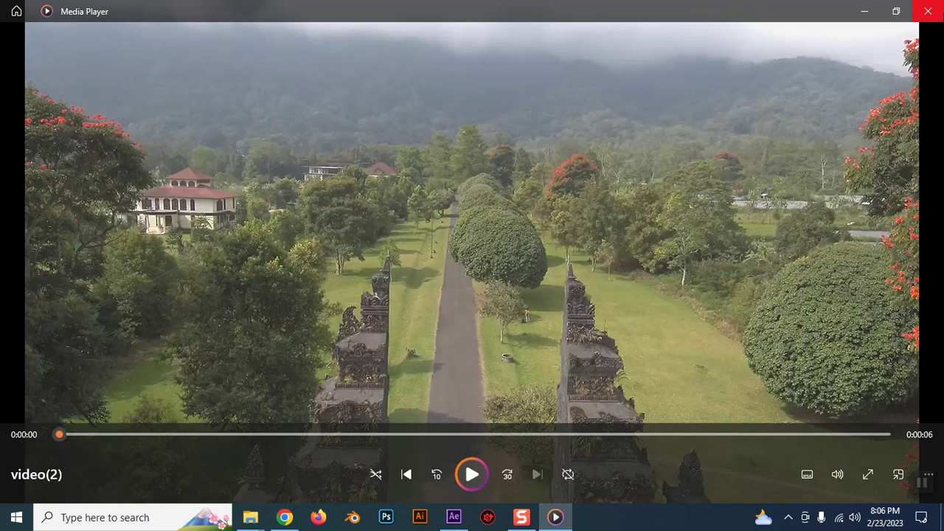
{"action": "left_click", "coordinate": [928, 11]}
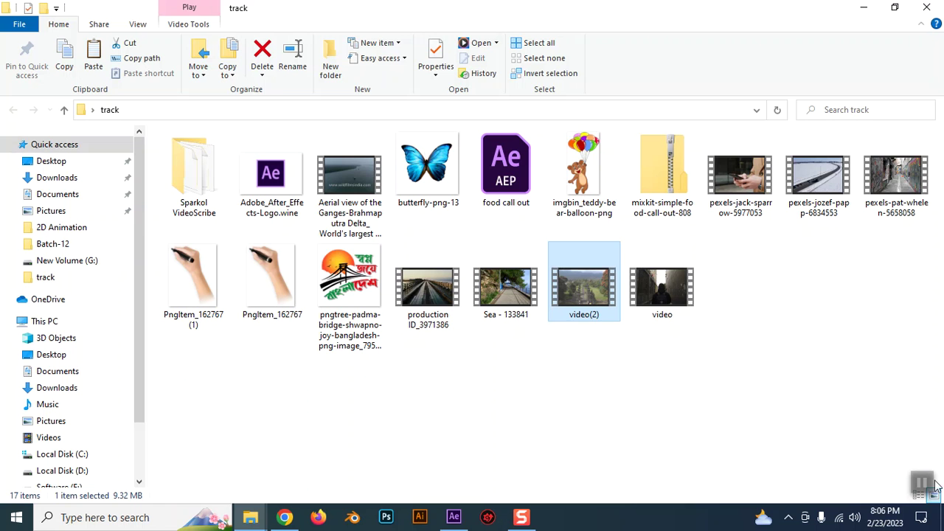
{"action": "left_click", "coordinate": [454, 516]}
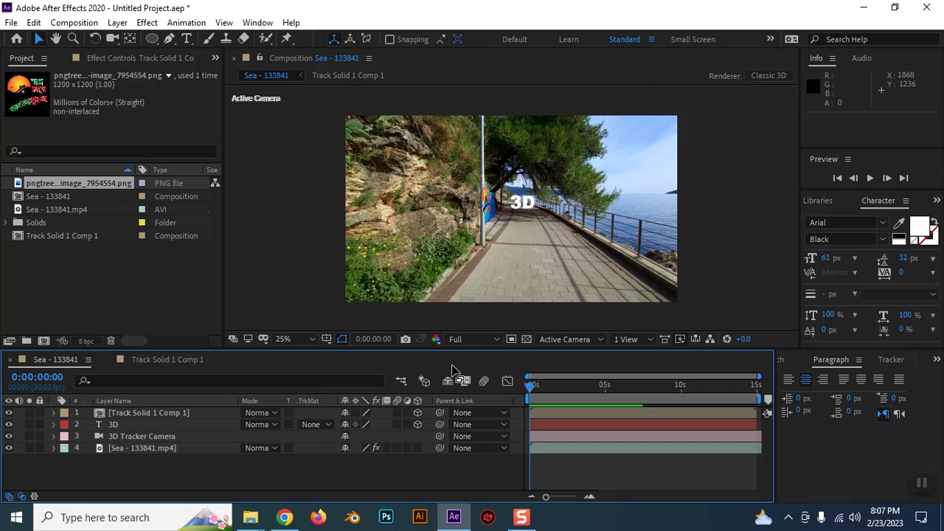
{"action": "key", "text": "space"}
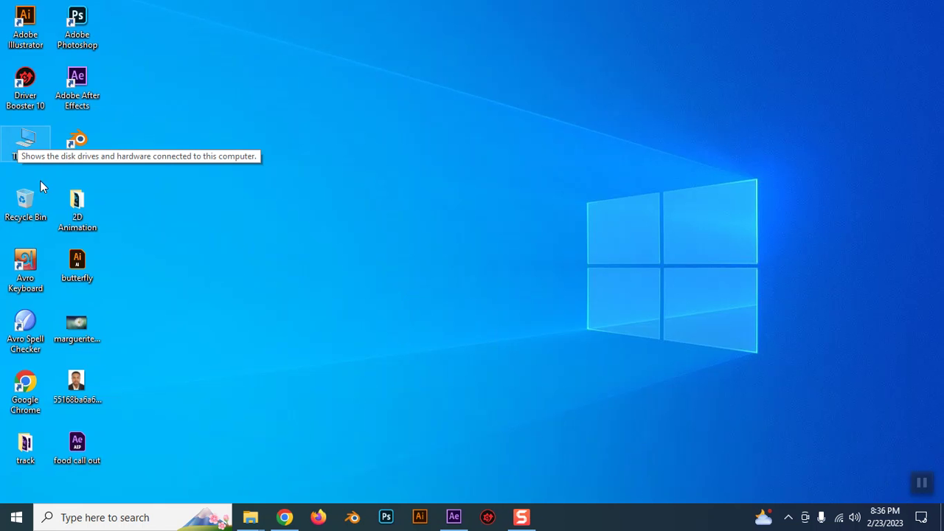
Step: Open the track folder and its Sparkol VideoScribe subfolder, then go back up to track
{"action": "double_click", "coordinate": [24, 457]}
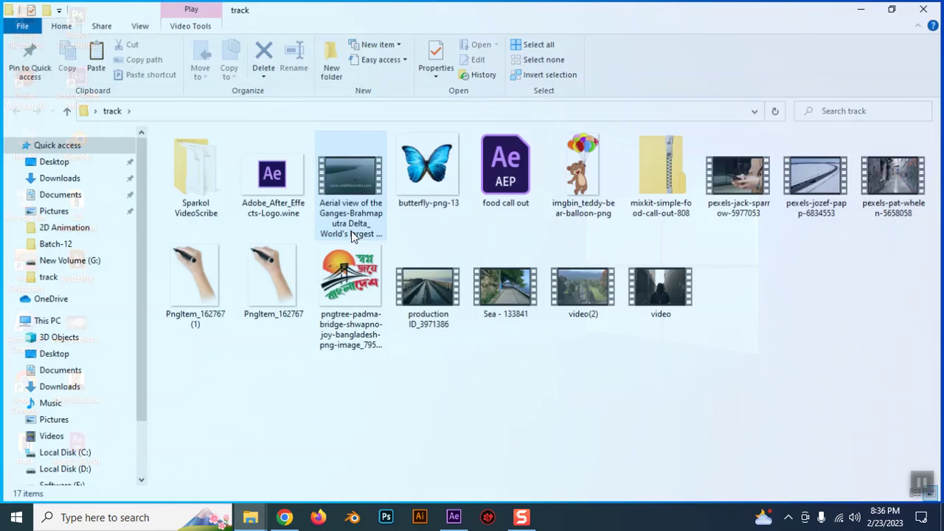
{"action": "double_click", "coordinate": [188, 181]}
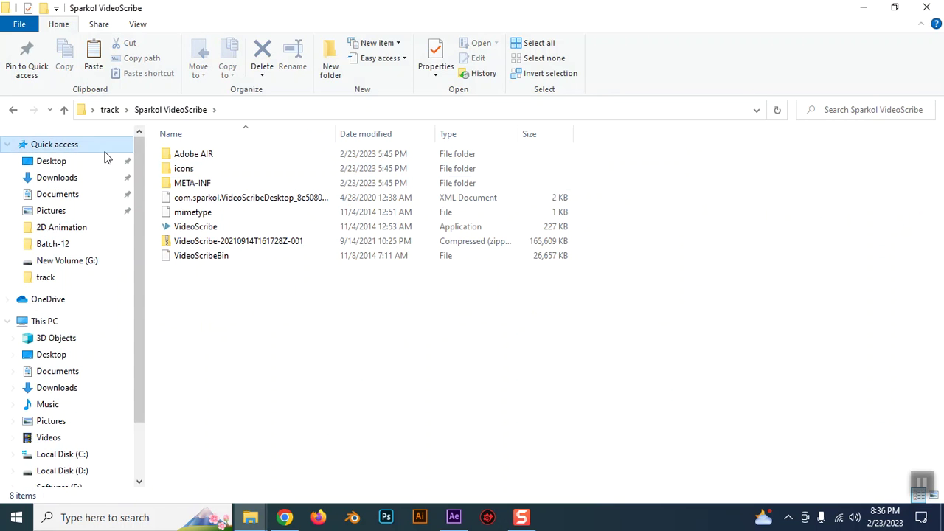
{"action": "left_click", "coordinate": [64, 109]}
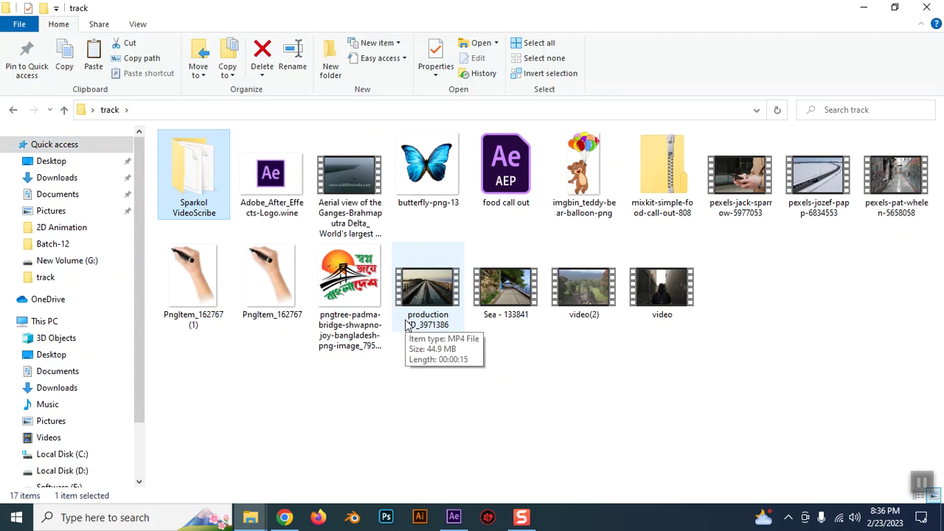
{"action": "left_click", "coordinate": [284, 517]}
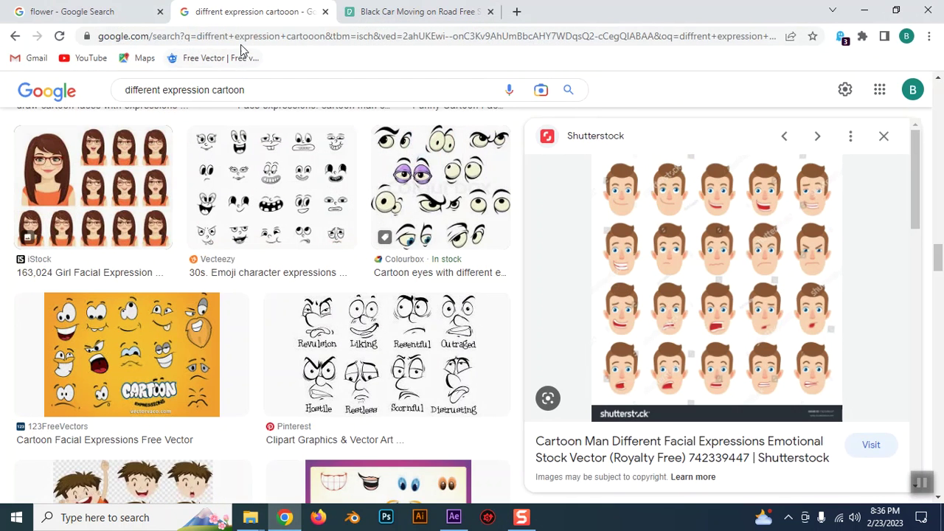
{"action": "key", "text": "alt+Tab"}
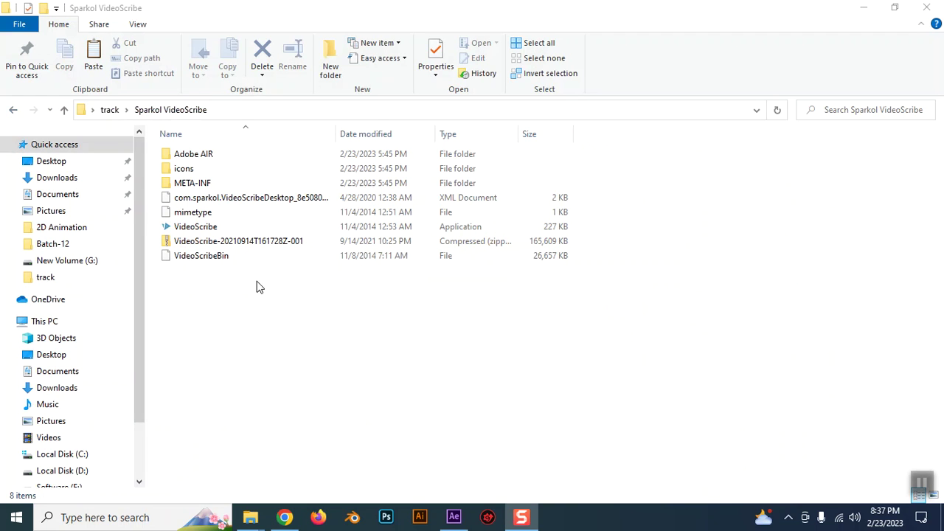
{"action": "left_click", "coordinate": [64, 110]}
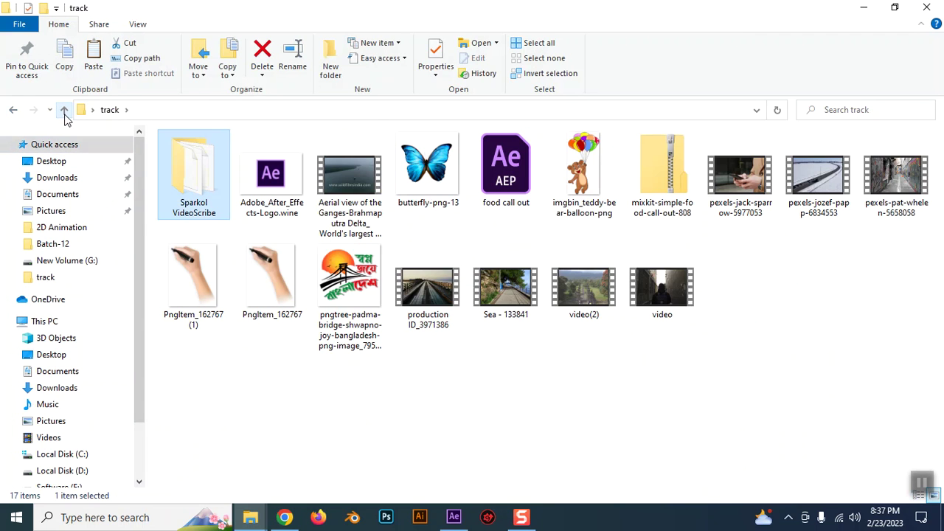
Step: Reopen the Sparkol VideoScribe folder and launch the VideoScribe application
{"action": "left_click_drag", "start_coordinate": [929, 370], "coordinate": [177, 140]}
{"action": "left_click", "coordinate": [199, 210]}
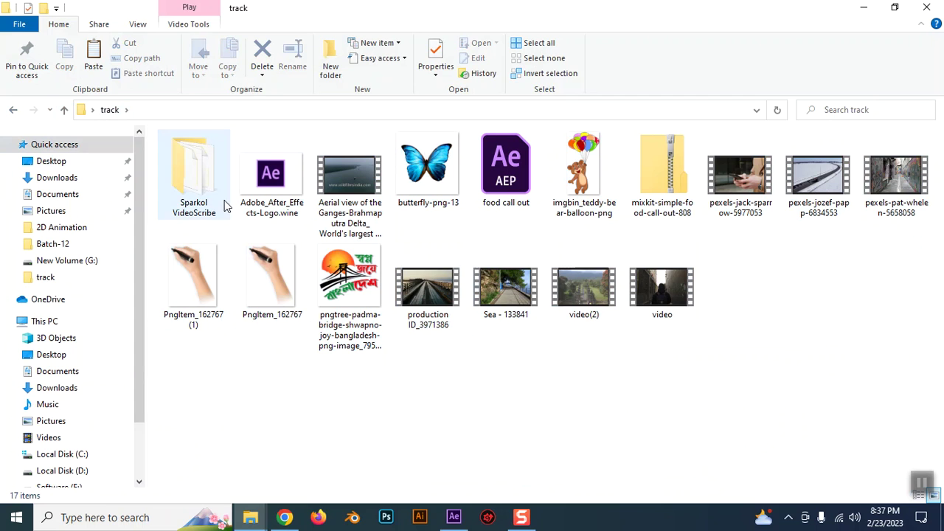
{"action": "double_click", "coordinate": [191, 179]}
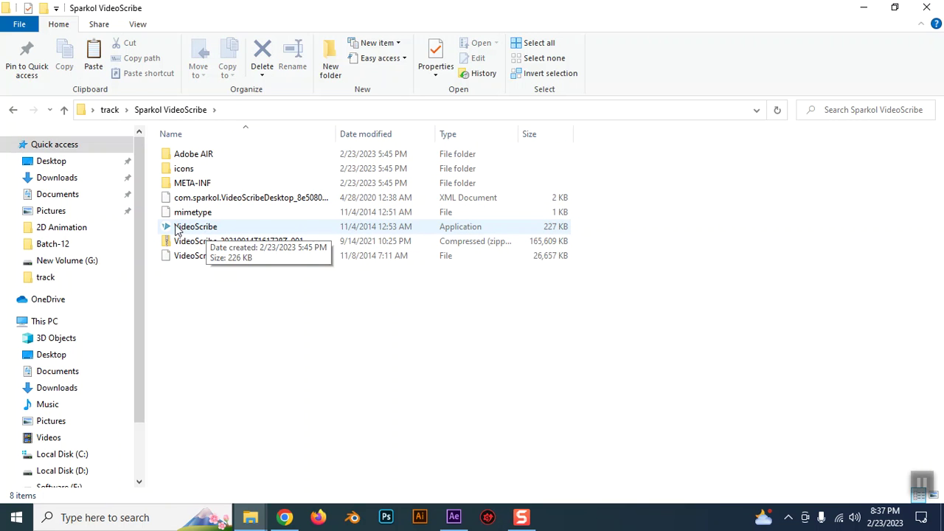
{"action": "left_click", "coordinate": [196, 234]}
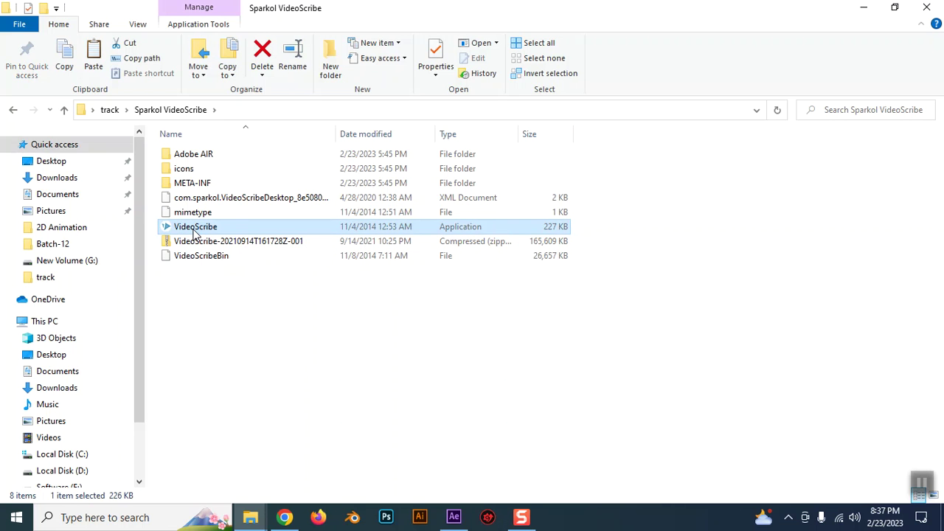
{"action": "double_click", "coordinate": [194, 231]}
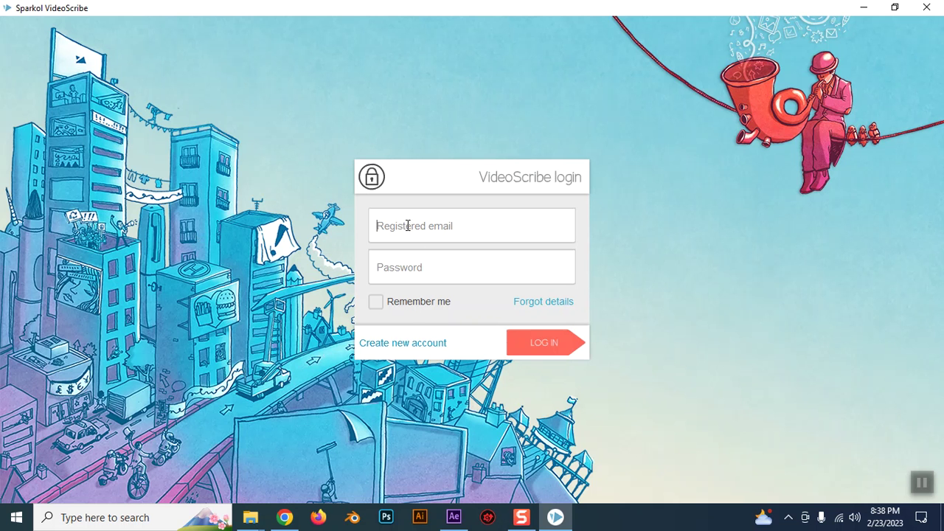
Step: Submit the account credentials with LOG IN to reach the VideoScribe projects screen
{"action": "left_click", "coordinate": [556, 349]}
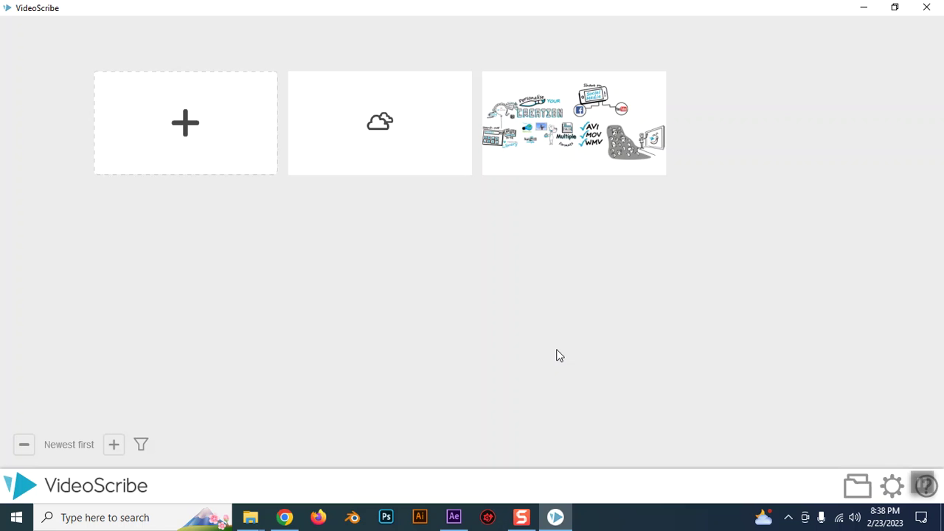
{"action": "right_click", "coordinate": [525, 124]}
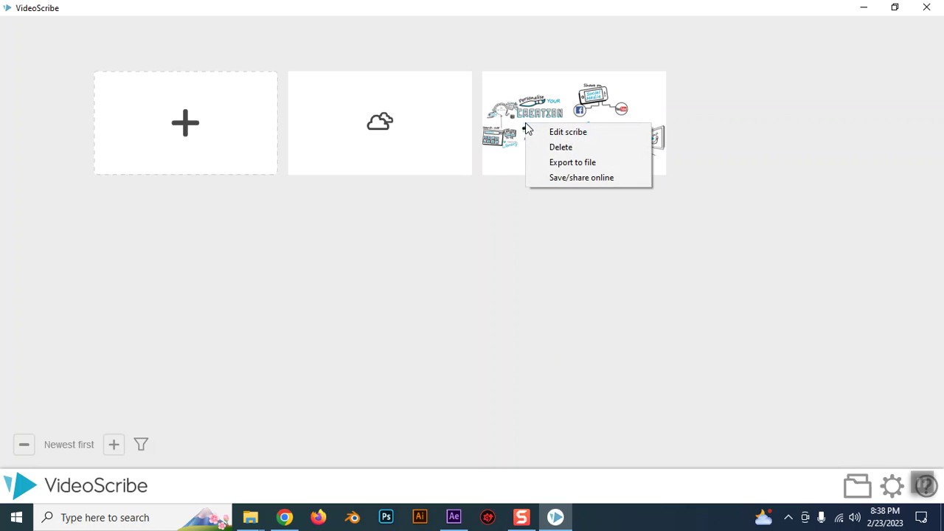
{"action": "left_click", "coordinate": [558, 245]}
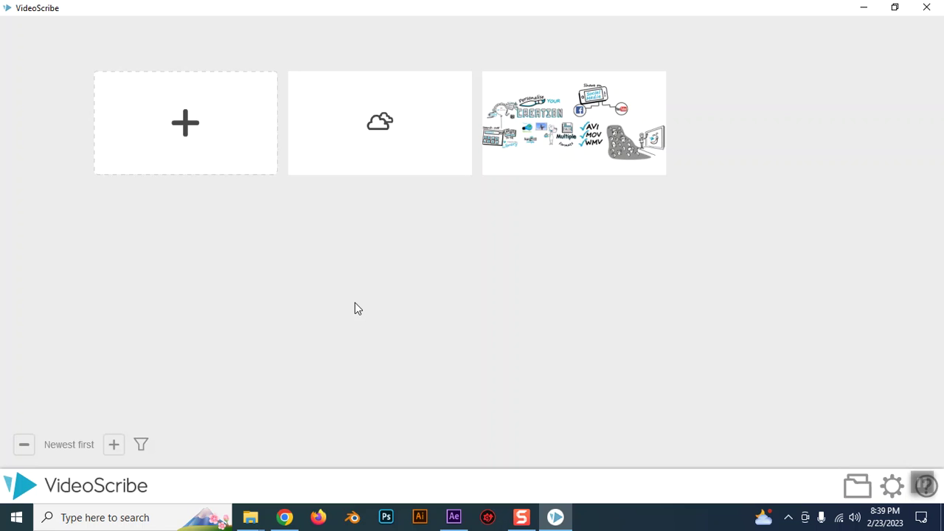
Step: Create a new blank scribe, cancel the Save scribe dialog, dismiss the Oops! error, and open Add image
{"action": "left_click", "coordinate": [189, 123]}
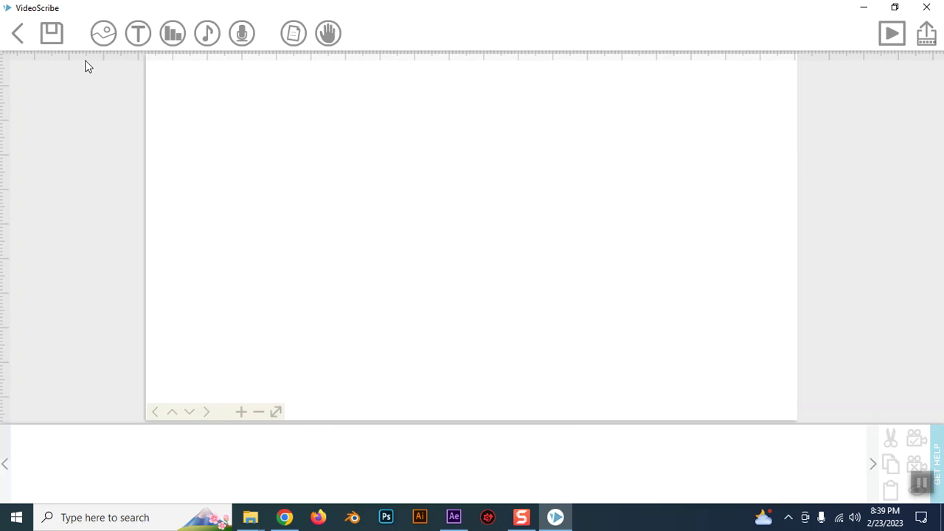
{"action": "left_click", "coordinate": [51, 30]}
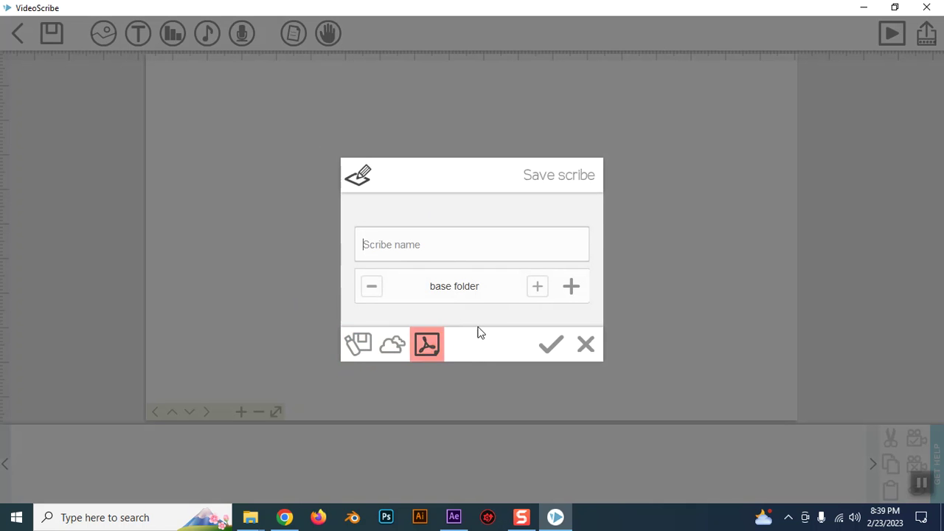
{"action": "left_click", "coordinate": [584, 344]}
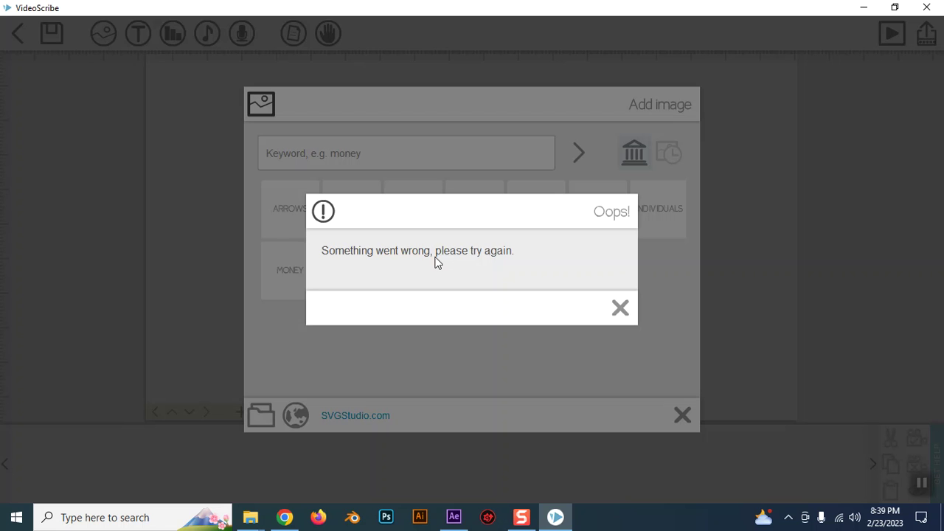
{"action": "left_click", "coordinate": [622, 313]}
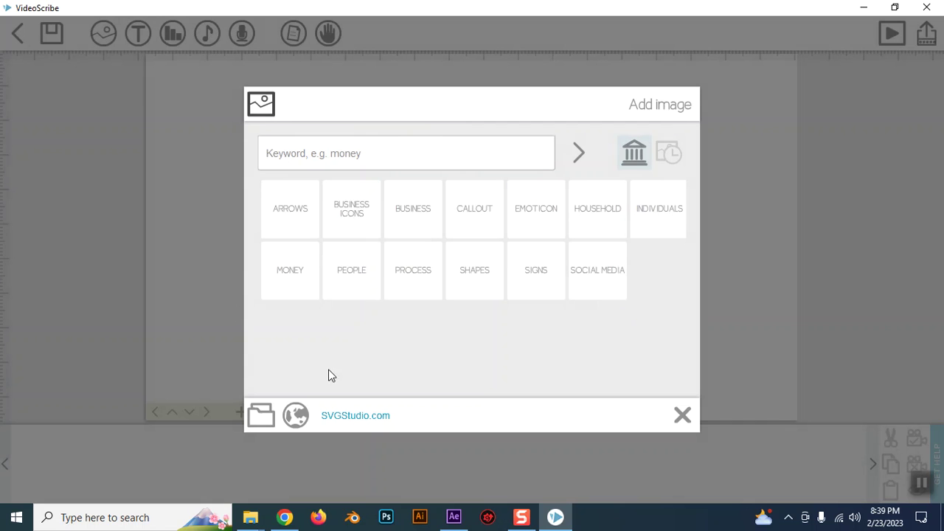
{"action": "left_click", "coordinate": [259, 419]}
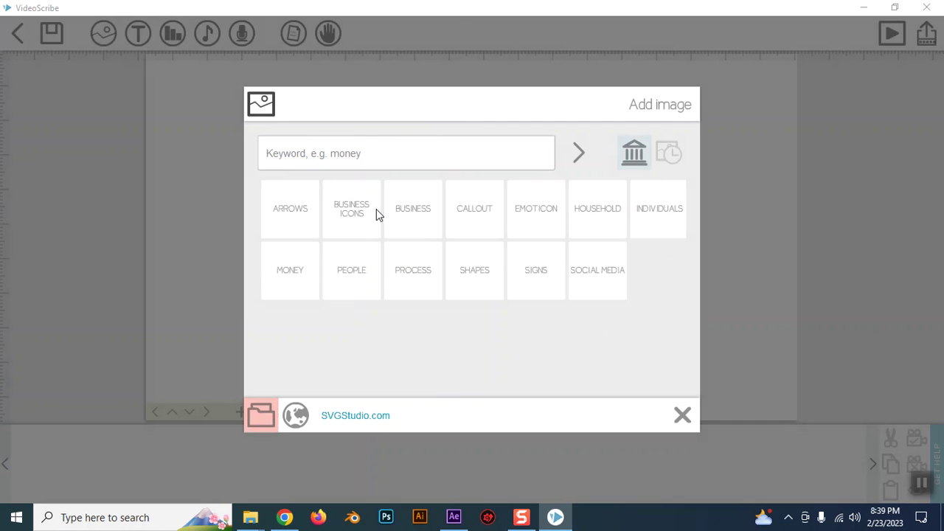
Step: Add the headphone emoji image from Downloads to the canvas with a line-drawing style
{"action": "left_click", "coordinate": [59, 170]}
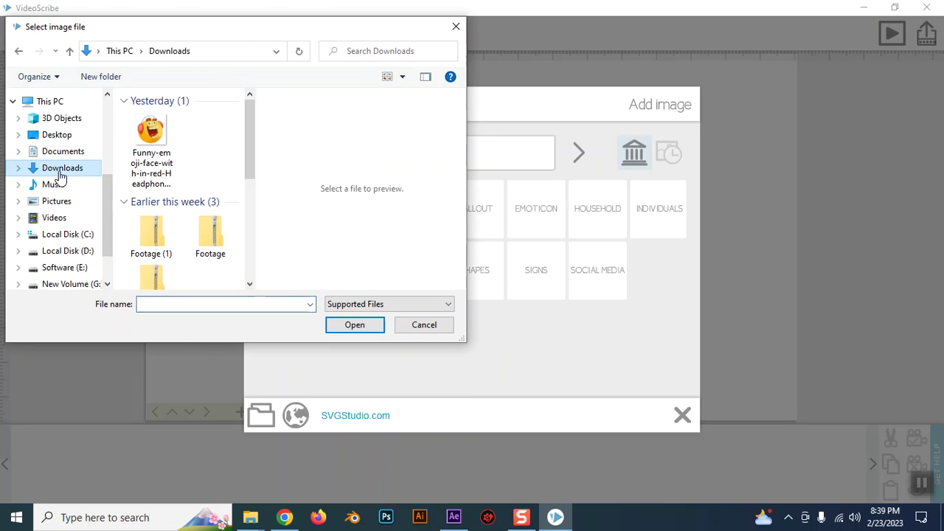
{"action": "left_click", "coordinate": [164, 141]}
{"action": "left_click", "coordinate": [355, 324]}
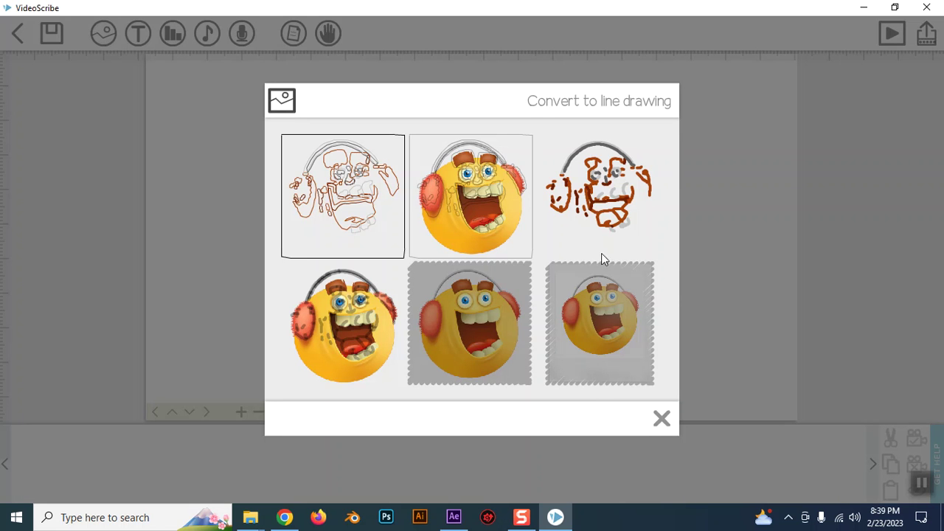
{"action": "left_click", "coordinate": [478, 333]}
{"action": "double_click", "coordinate": [477, 331]}
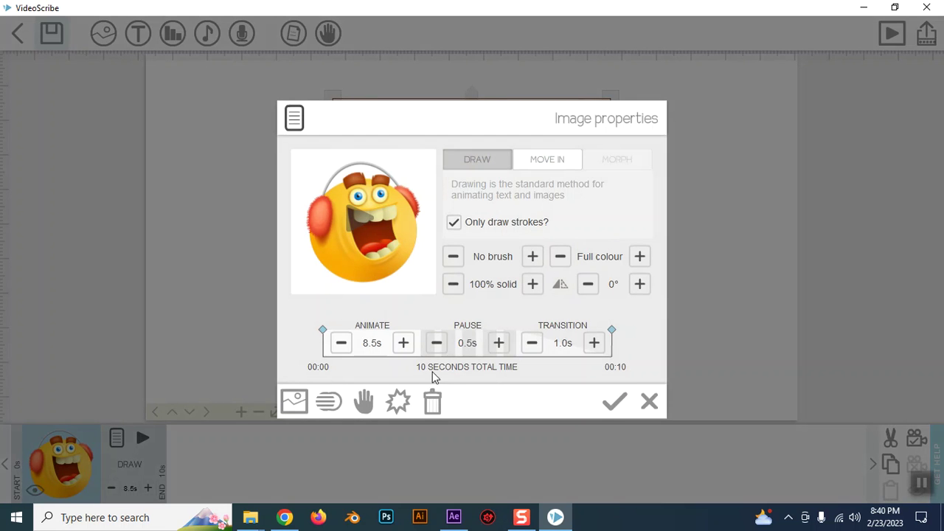
{"action": "left_click", "coordinate": [649, 400]}
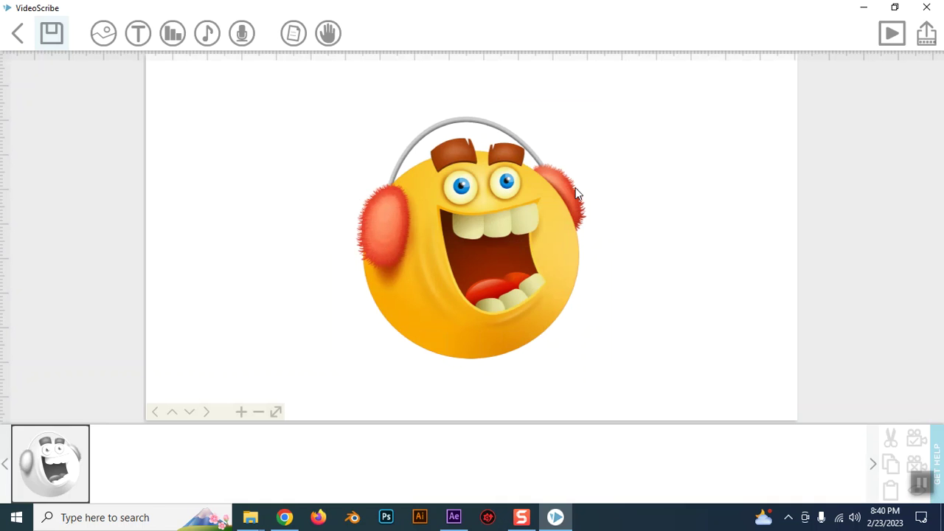
Step: Shrink the emoji image to about half size, then delete it from the canvas
{"action": "mouse_move", "coordinate": [612, 110]}
{"action": "left_mouse_down"}
{"action": "mouse_move", "coordinate": [513, 176]}
{"action": "mouse_move", "coordinate": [512, 197]}
{"action": "mouse_move", "coordinate": [279, 195]}
{"action": "mouse_move", "coordinate": [490, 191]}
{"action": "left_mouse_up"}
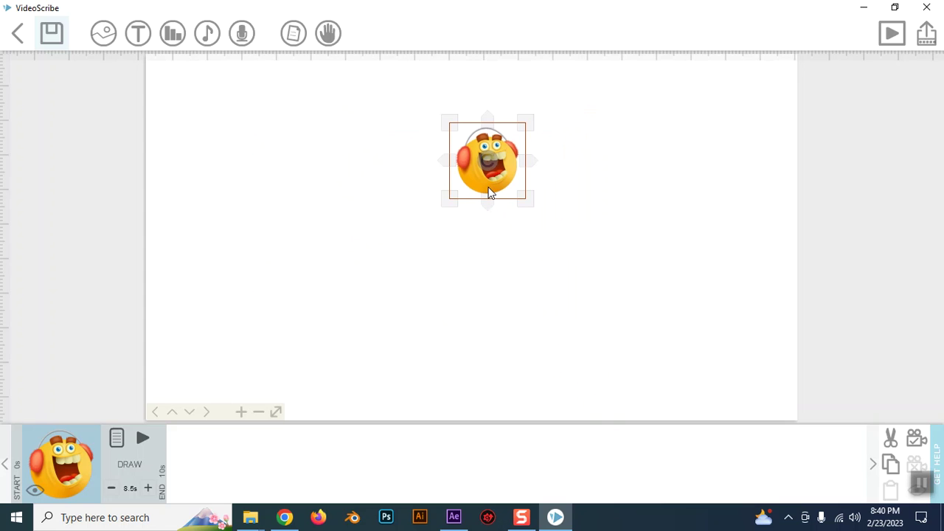
{"action": "key", "text": "Delete"}
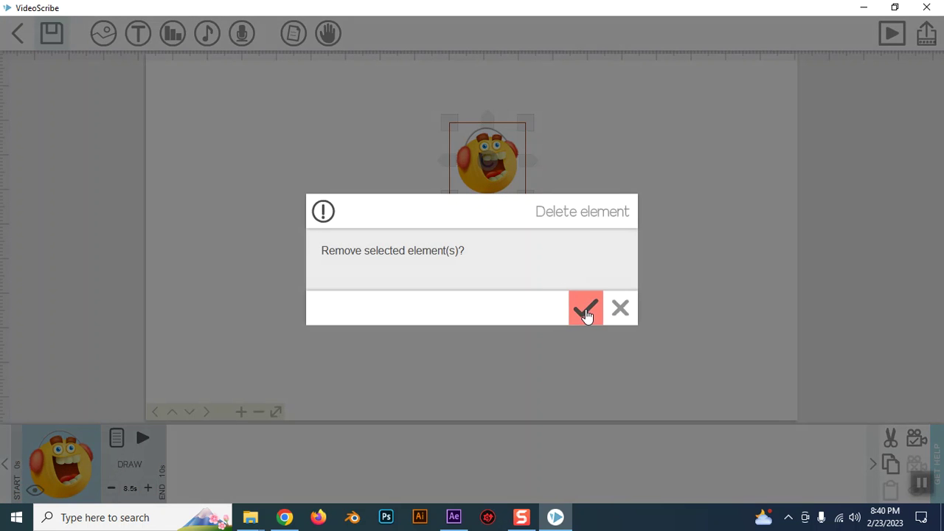
{"action": "left_click", "coordinate": [586, 313]}
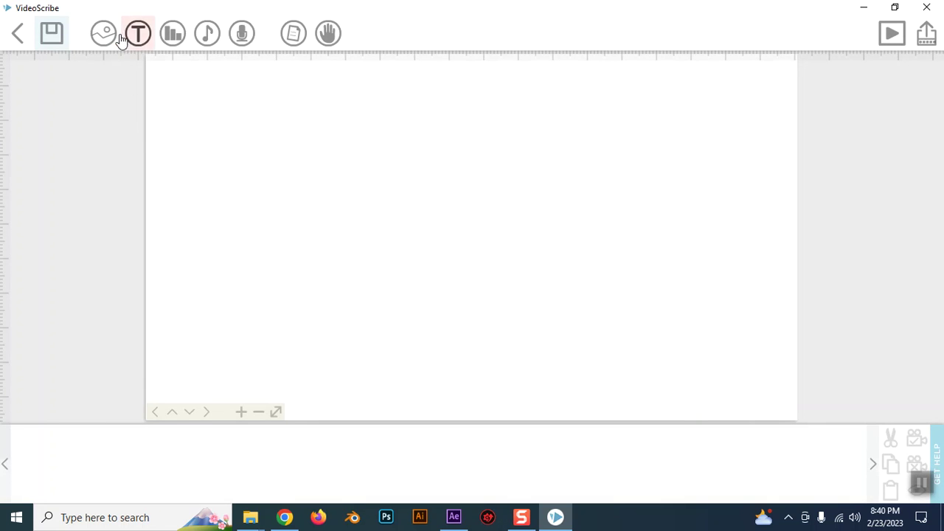
Step: Clear the recently used image history in the Add image picker
{"action": "left_click", "coordinate": [109, 30]}
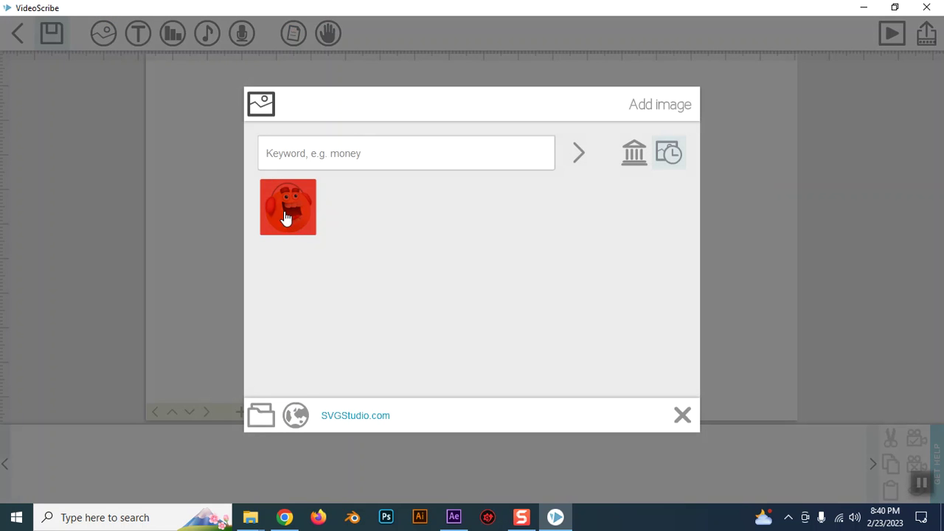
{"action": "right_click", "coordinate": [287, 205]}
{"action": "left_click", "coordinate": [339, 230]}
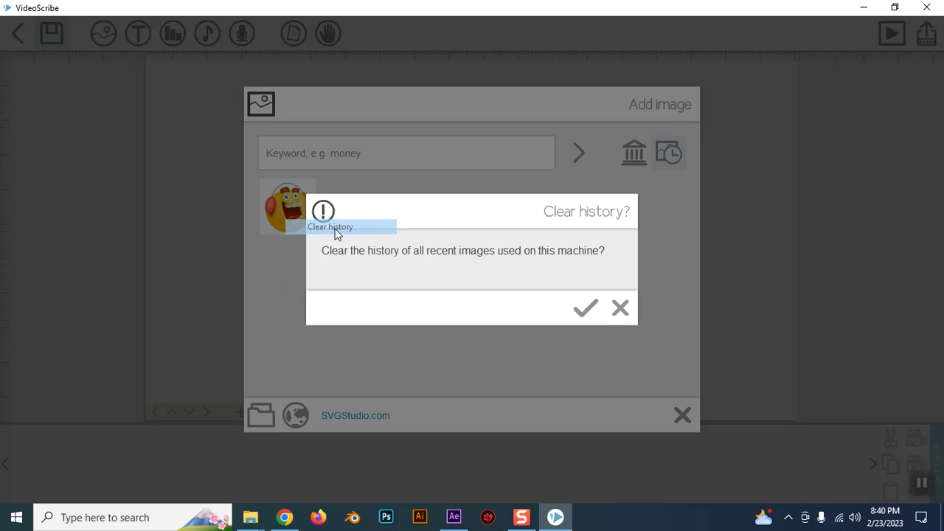
{"action": "left_click", "coordinate": [584, 310]}
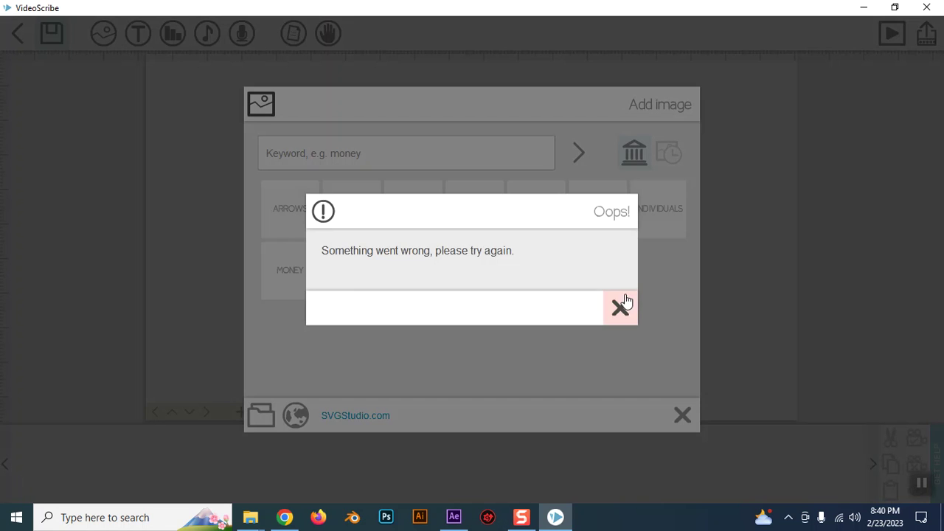
Step: Search the built-in image library for 'gi' (girls) and scroll through the results
{"action": "left_click", "coordinate": [619, 308]}
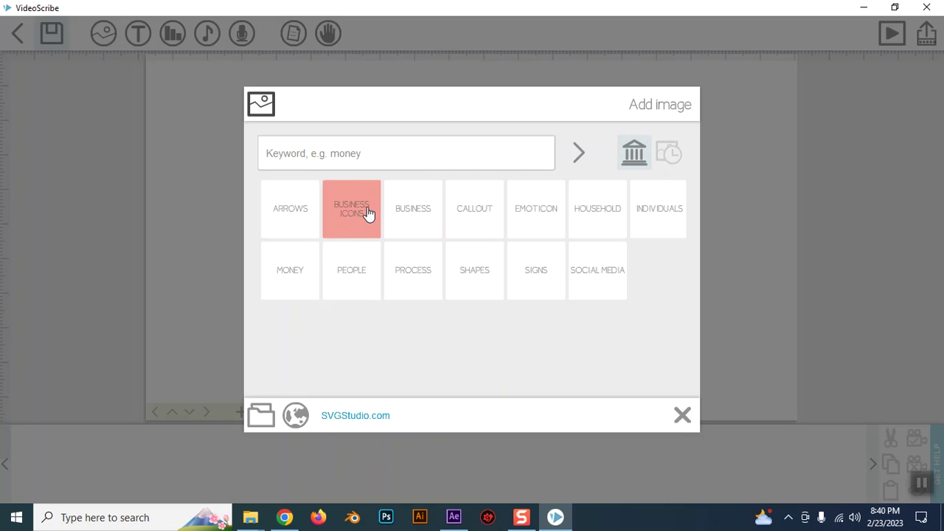
{"action": "left_click", "coordinate": [378, 151]}
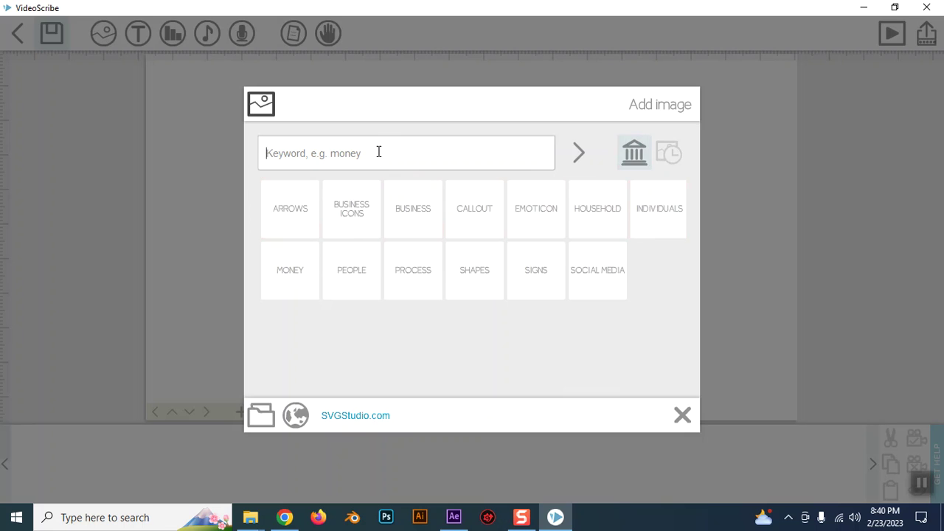
{"action": "type", "text": "girls"}
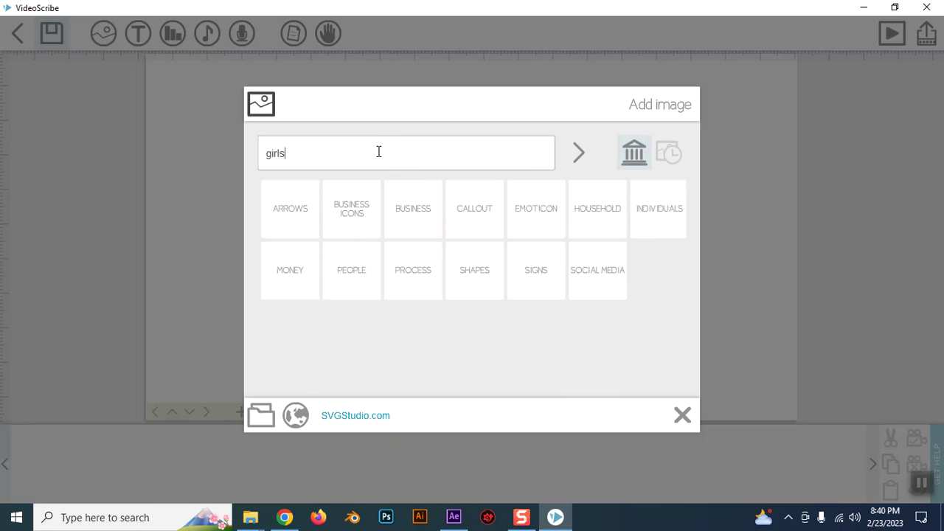
{"action": "key", "text": "Return"}
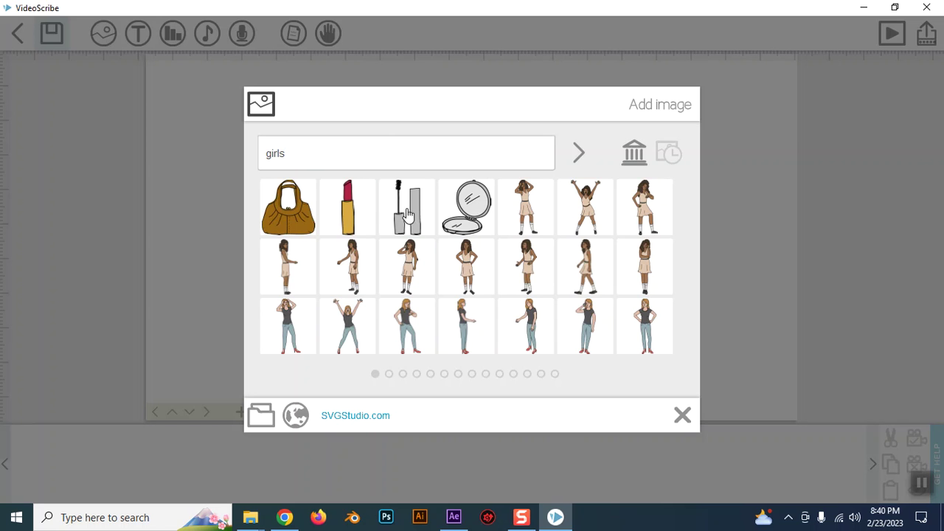
{"action": "scroll", "coordinate": [435, 257], "scroll_direction": "down", "scroll_amount": 1}
{"action": "scroll", "coordinate": [435, 258], "scroll_direction": "down", "scroll_amount": 1}
{"action": "scroll", "coordinate": [435, 262], "scroll_direction": "down", "scroll_amount": 1}
{"action": "scroll", "coordinate": [436, 266], "scroll_direction": "down", "scroll_amount": 2}
{"action": "scroll", "coordinate": [437, 265], "scroll_direction": "up", "scroll_amount": 5}
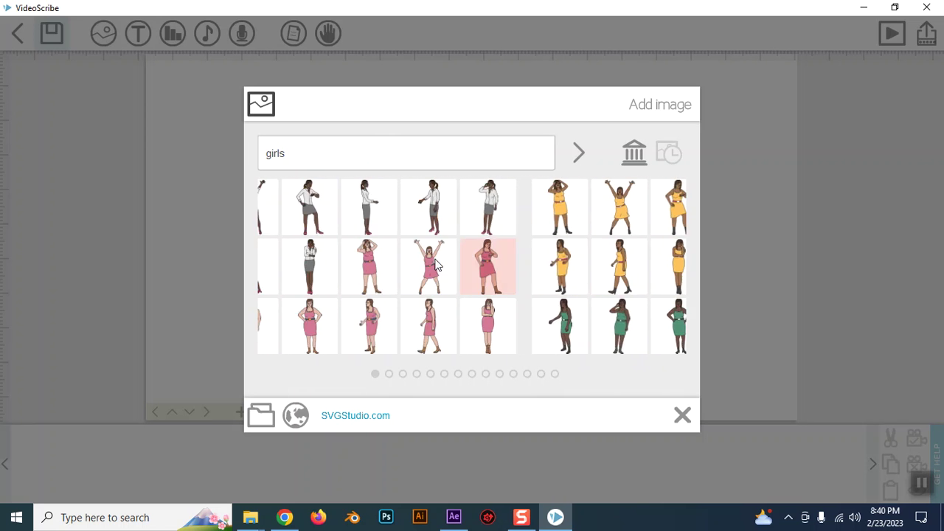
Step: Search the library for 'wa', 'emoji' and 'bag', then close the picker without adding anything
{"action": "double_click", "coordinate": [295, 153]}
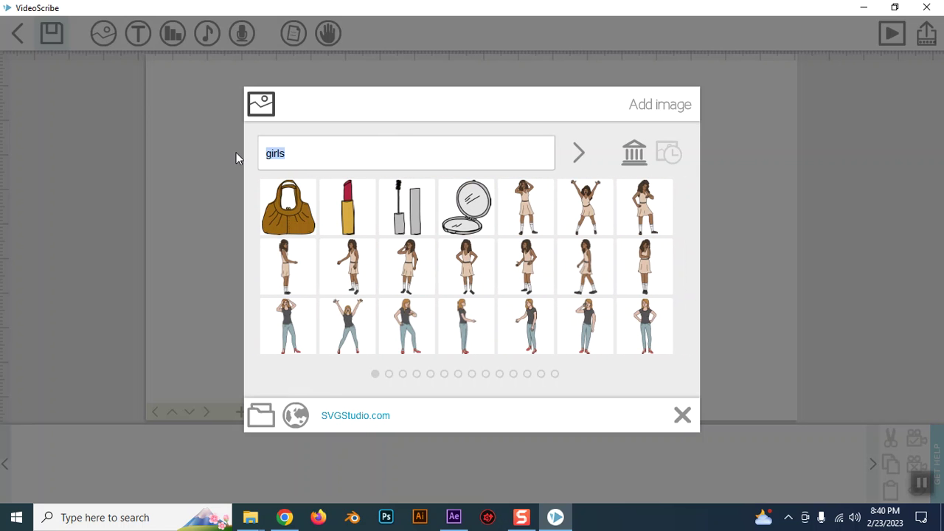
{"action": "type", "text": "watch"}
{"action": "key", "text": "Return"}
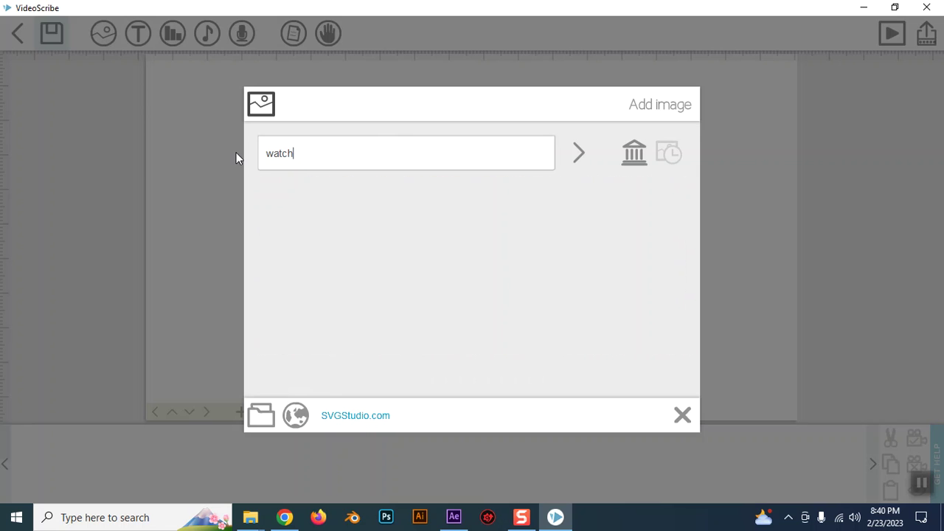
{"action": "scroll", "coordinate": [386, 267], "scroll_direction": "down", "scroll_amount": 1}
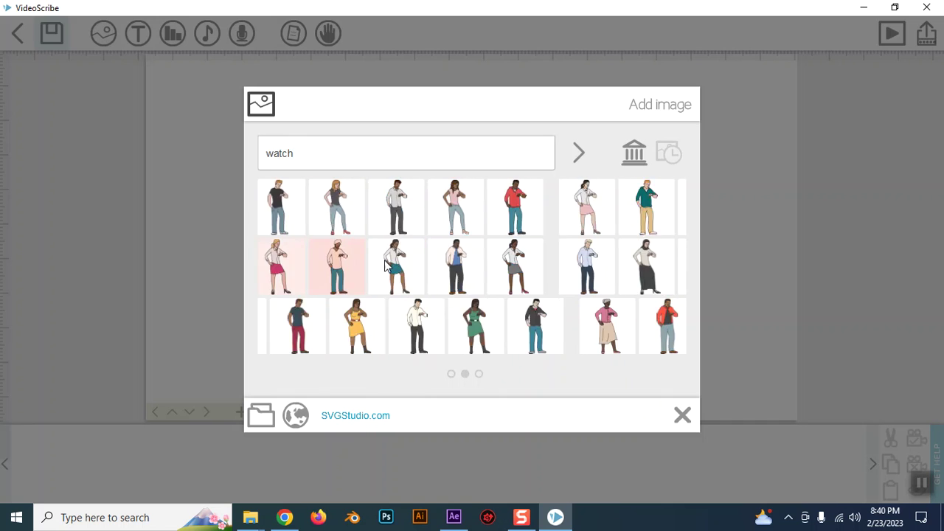
{"action": "left_click_drag", "start_coordinate": [314, 156], "coordinate": [156, 162]}
{"action": "type", "text": "emoji"}
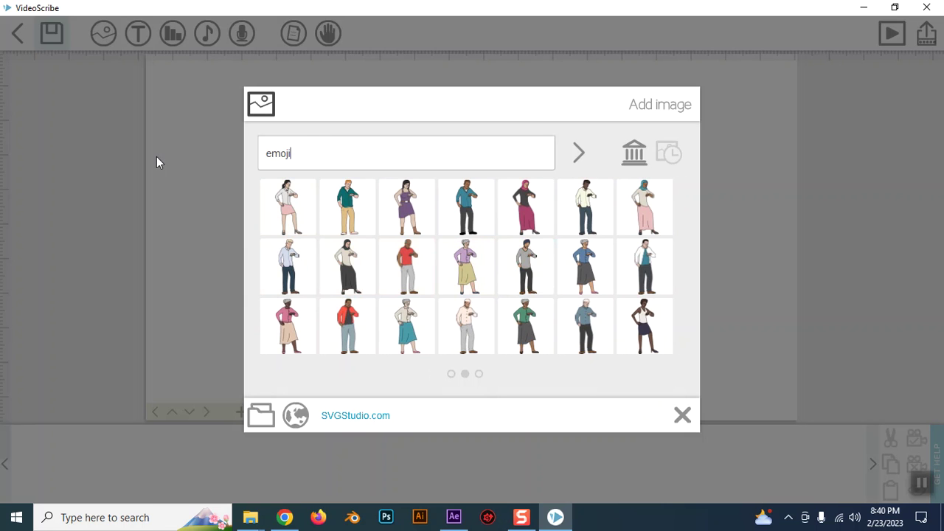
{"action": "key", "text": "Return"}
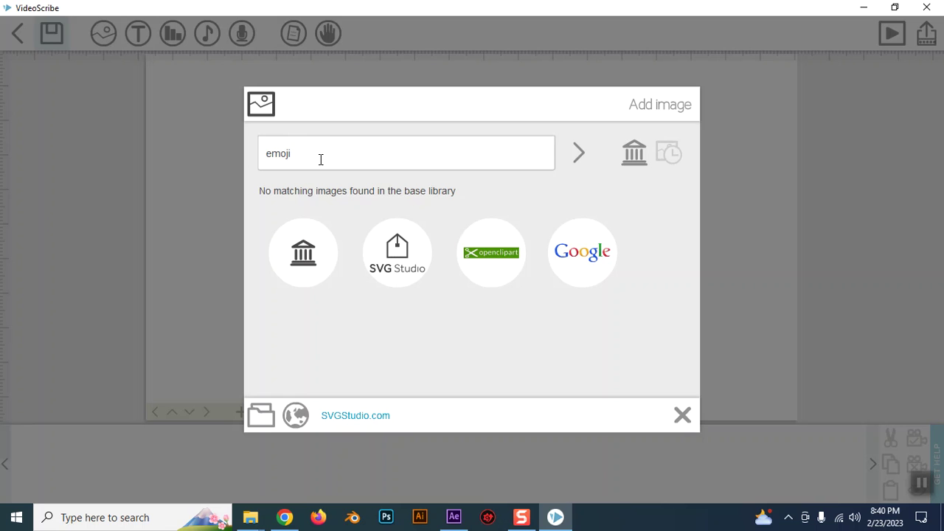
{"action": "key", "text": "ctrl+a"}
{"action": "type", "text": "bag"}
{"action": "key", "text": "Return"}
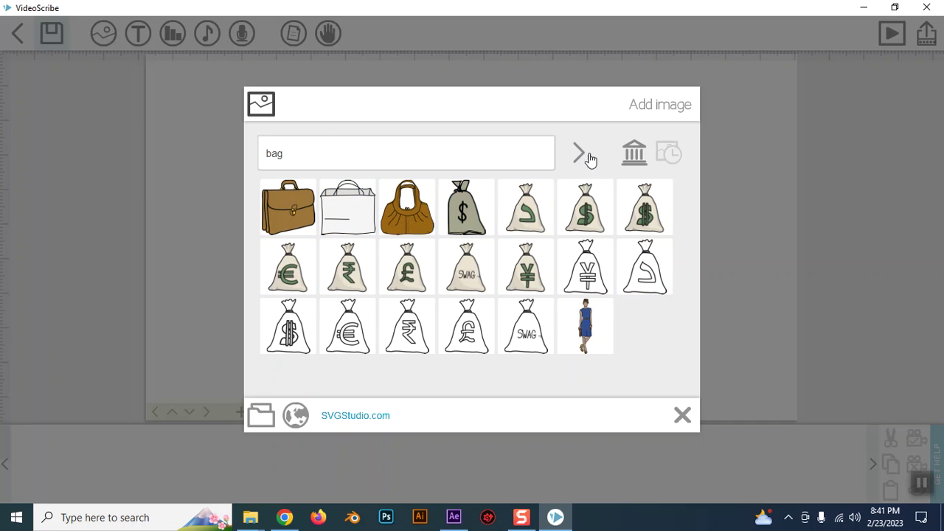
{"action": "left_click", "coordinate": [681, 416]}
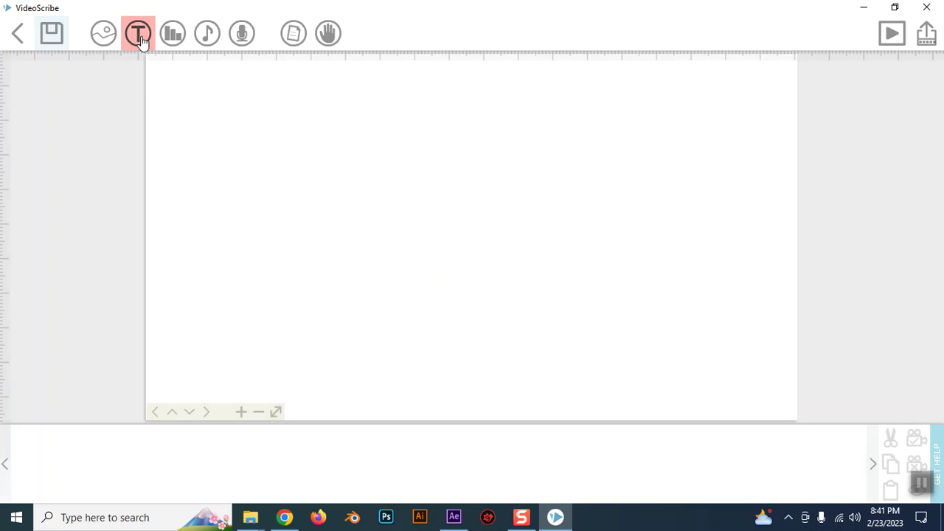
Step: Add a new VideoScribe text element and begin typing the message 'Jai'
{"action": "left_click", "coordinate": [140, 39]}
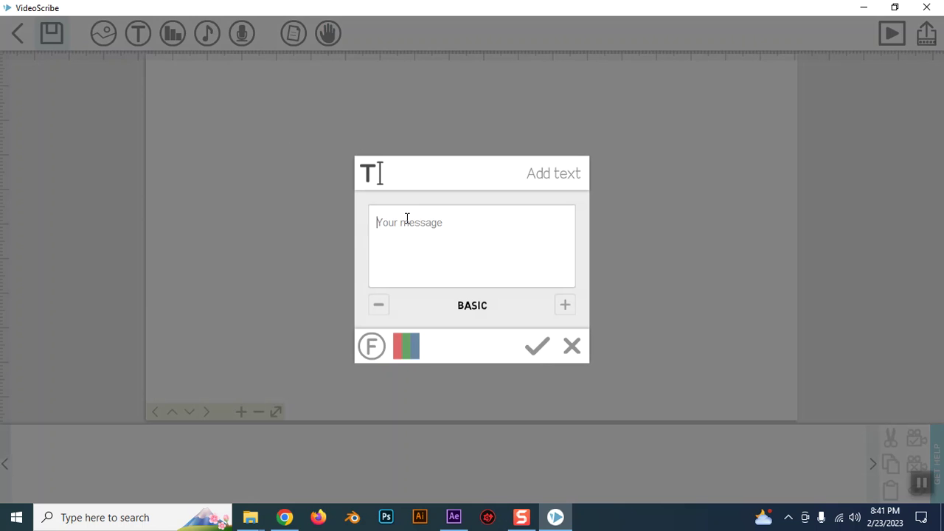
{"action": "type", "text": "Jai"}
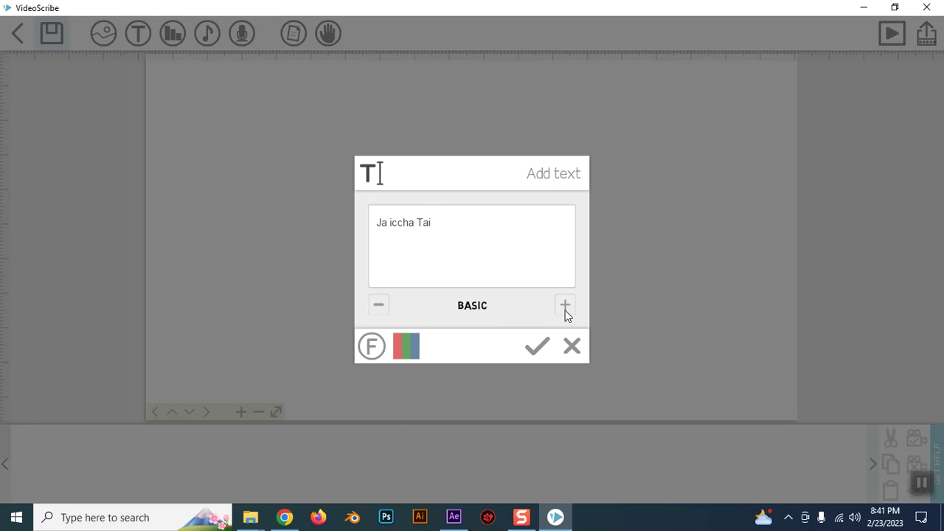
Step: Import Arial Black for 'Ja iccha Tai' with Basic, Latin extended, Greek and Hebrew characters
{"action": "left_click", "coordinate": [371, 352]}
{"action": "scroll", "coordinate": [100, 251], "scroll_direction": "down", "scroll_amount": 3}
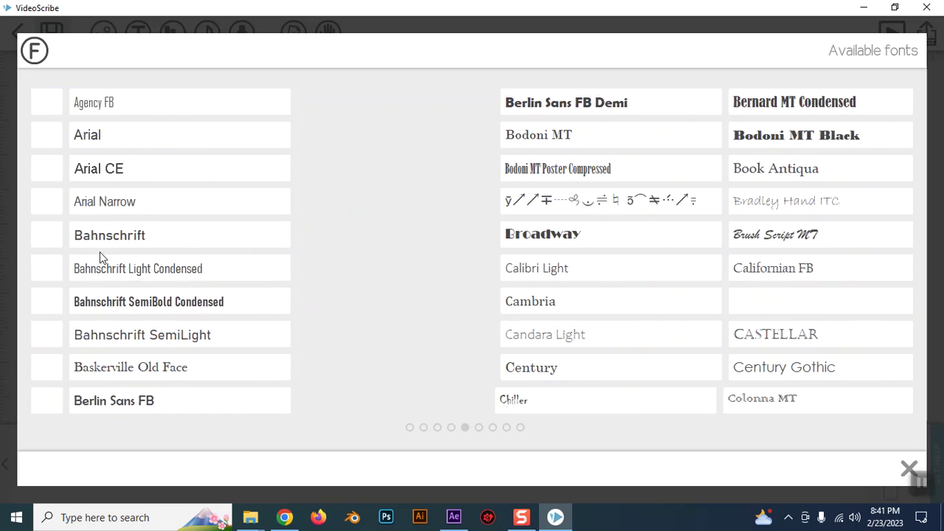
{"action": "scroll", "coordinate": [101, 256], "scroll_direction": "down", "scroll_amount": 10}
{"action": "scroll", "coordinate": [356, 181], "scroll_direction": "up", "scroll_amount": 10}
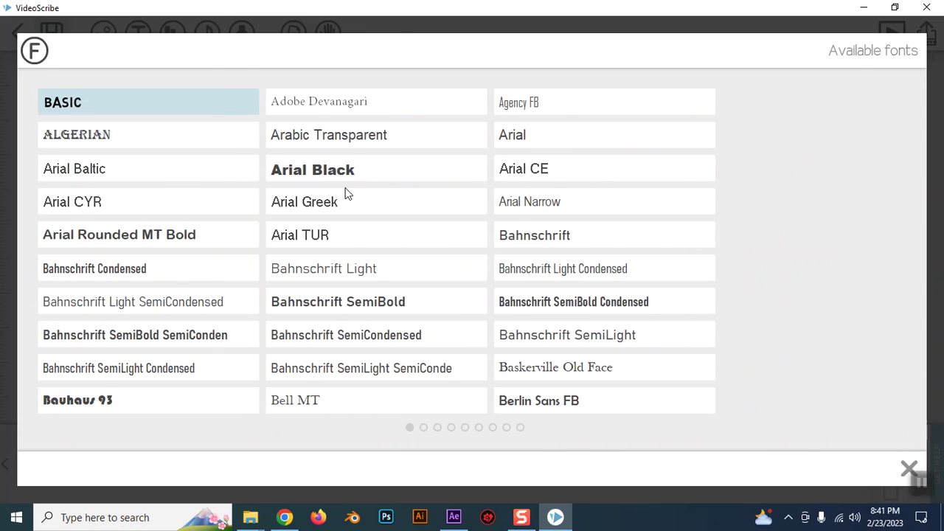
{"action": "left_click", "coordinate": [324, 179]}
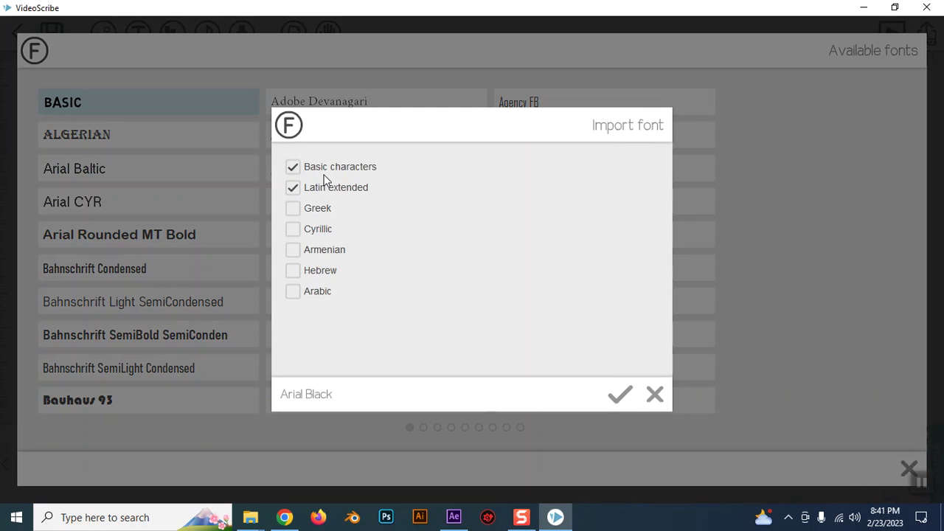
{"action": "left_click", "coordinate": [293, 169]}
{"action": "left_click", "coordinate": [293, 272]}
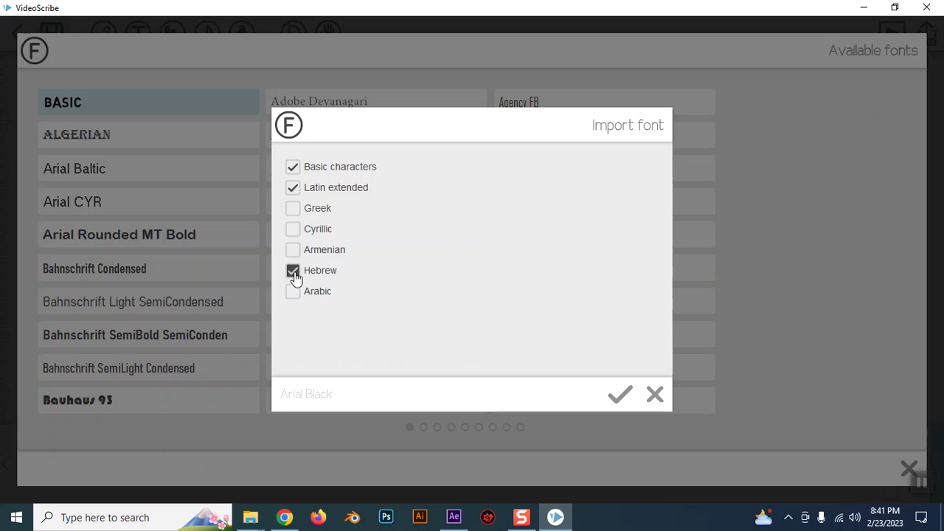
{"action": "left_click", "coordinate": [292, 209]}
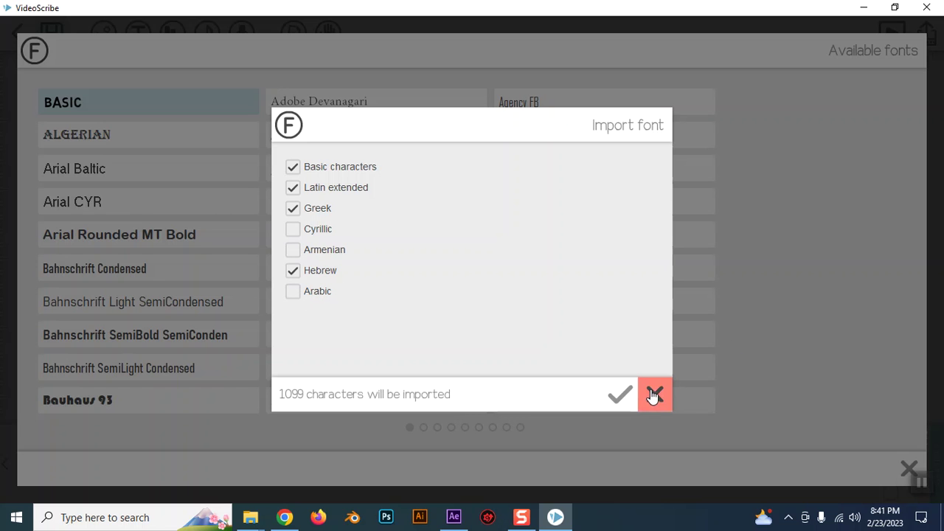
{"action": "left_click", "coordinate": [617, 396]}
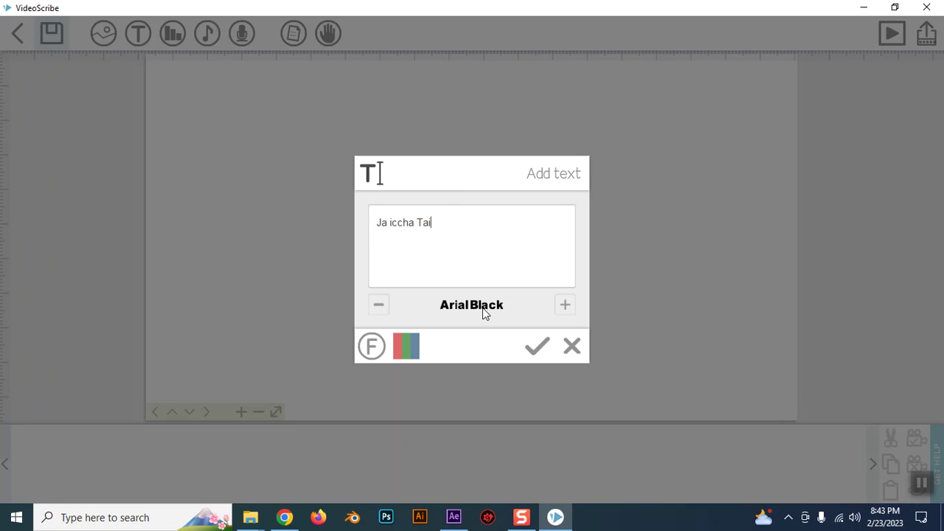
Step: Step the font back to Arial Black and colour 'Ja iccha Tai' orange
{"action": "left_click", "coordinate": [565, 305]}
{"action": "left_click", "coordinate": [564, 306]}
{"action": "left_click", "coordinate": [564, 307]}
{"action": "left_click", "coordinate": [562, 307]}
{"action": "left_click_drag", "start_coordinate": [446, 219], "coordinate": [376, 222]}
{"action": "left_click", "coordinate": [404, 346]}
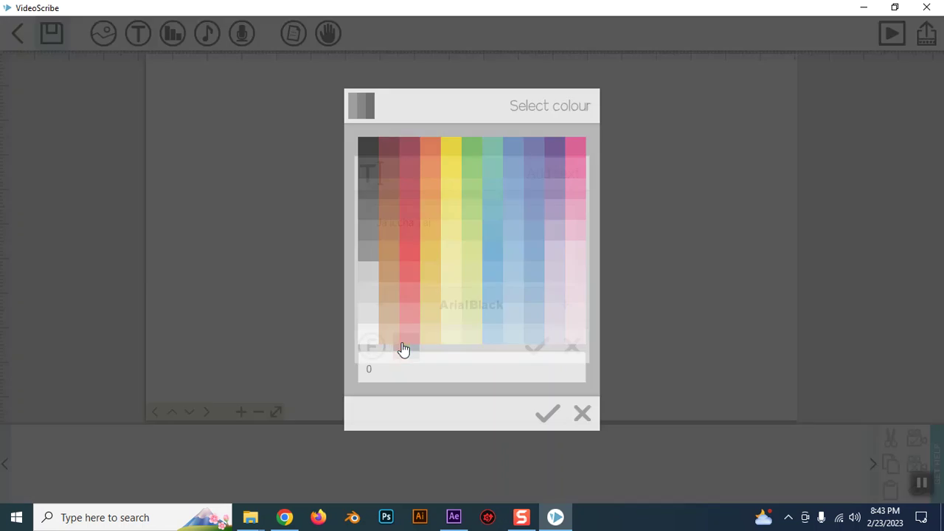
{"action": "left_click", "coordinate": [427, 169]}
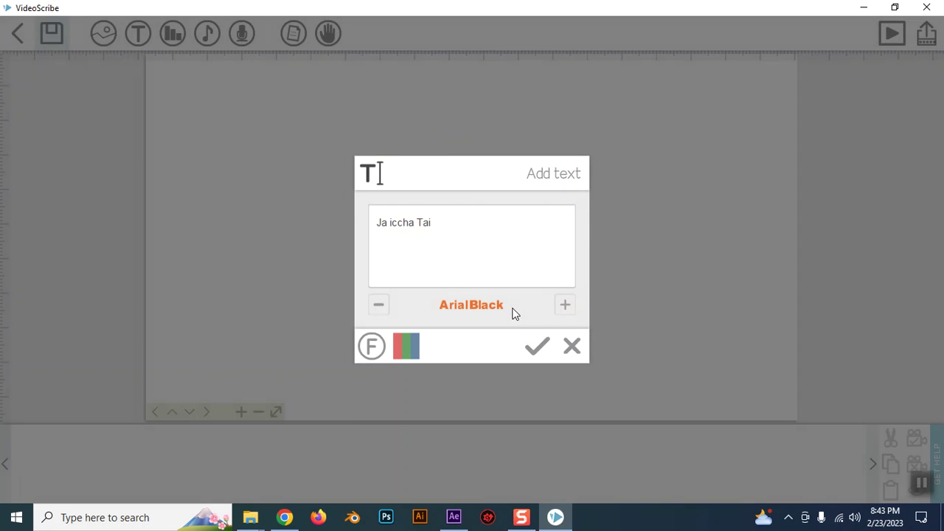
Step: Place the orange text on the canvas, then delete it and confirm
{"action": "left_click", "coordinate": [542, 345]}
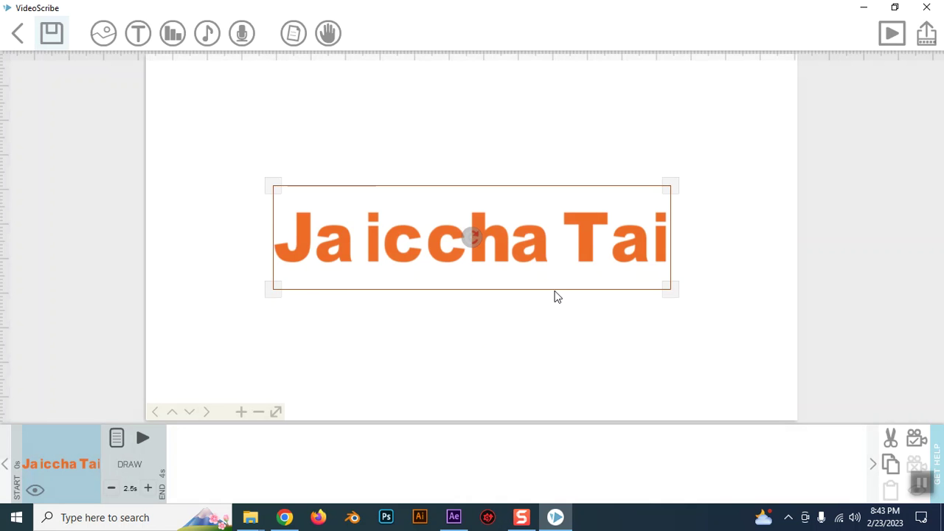
{"action": "key", "text": "Delete"}
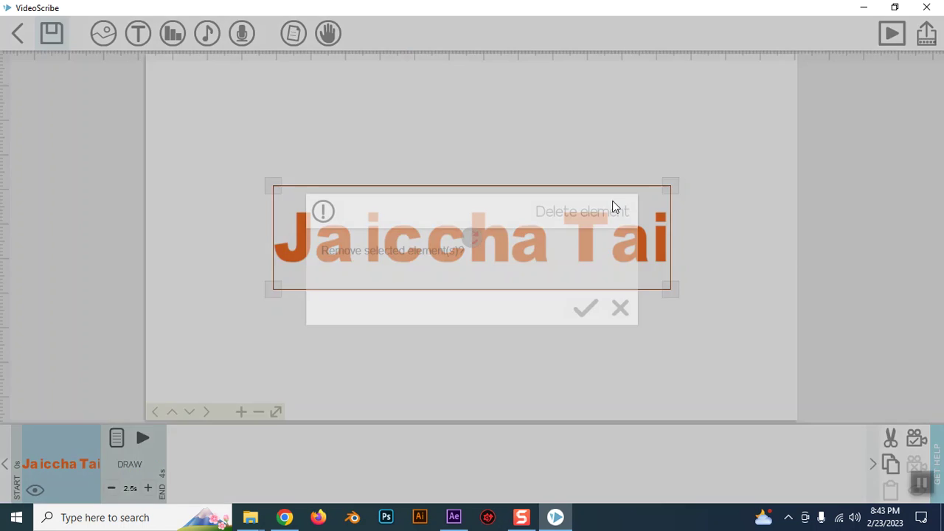
{"action": "left_click", "coordinate": [586, 318]}
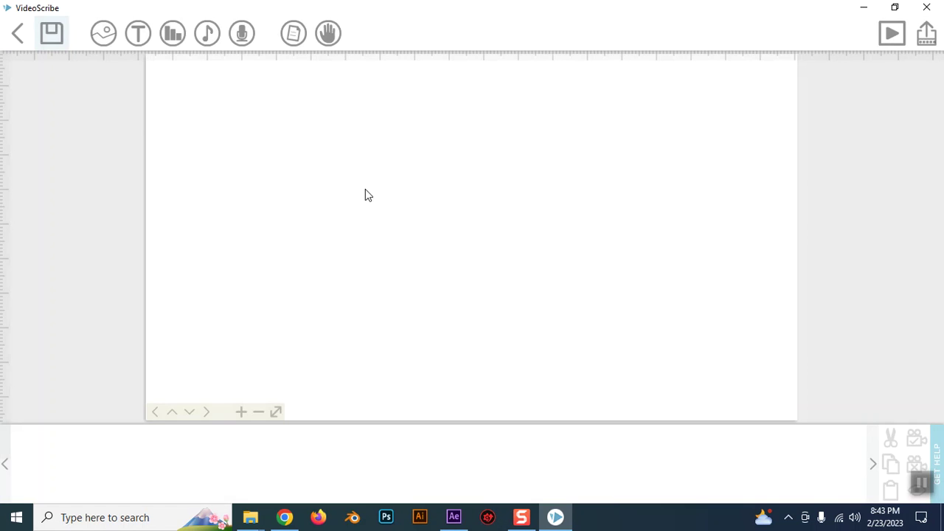
{"action": "left_click", "coordinate": [176, 36]}
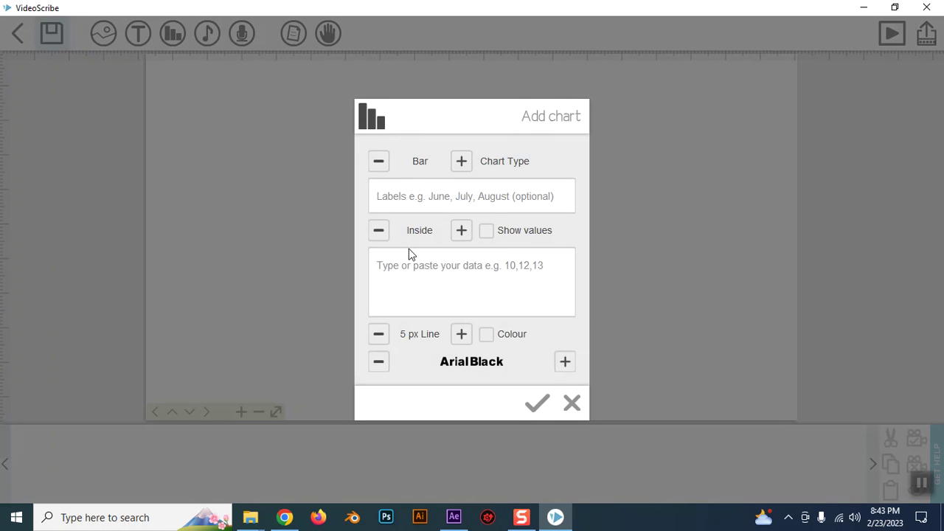
{"action": "left_click", "coordinate": [571, 403]}
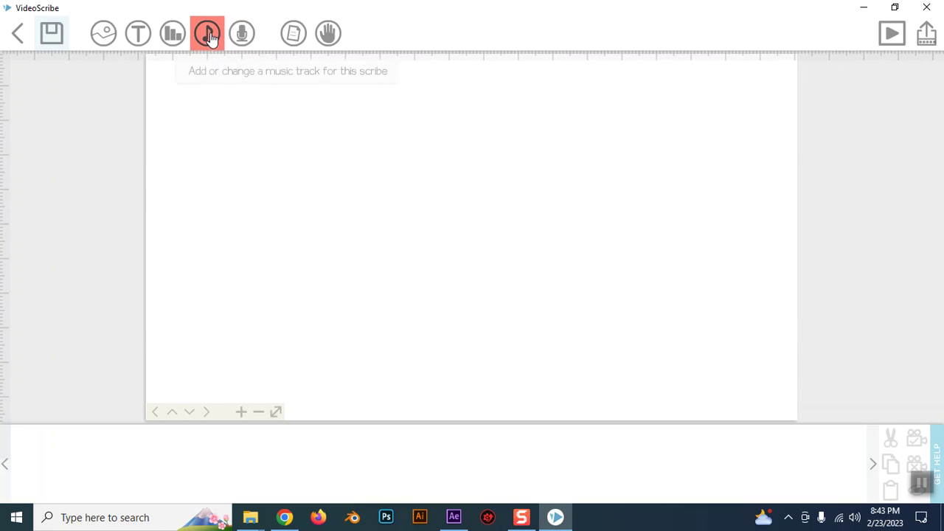
{"action": "left_click", "coordinate": [207, 35]}
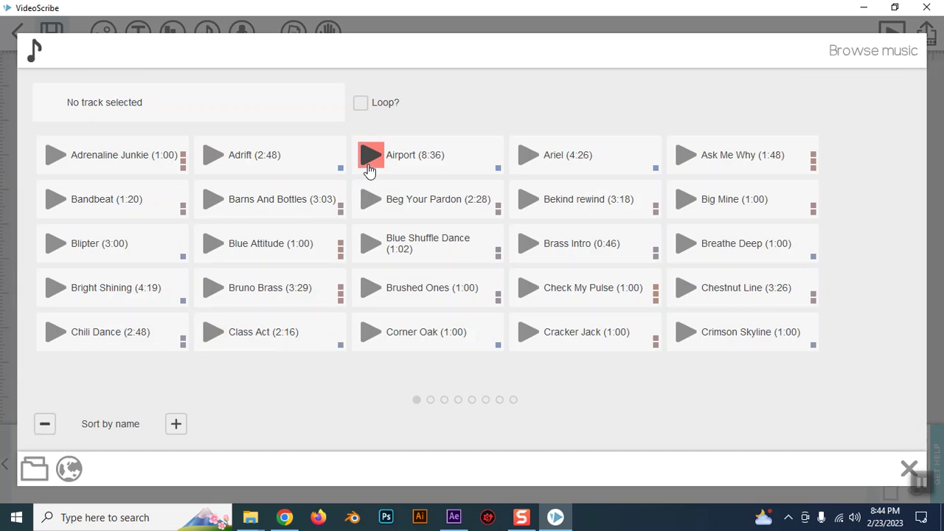
{"action": "left_click", "coordinate": [369, 169]}
{"action": "left_click", "coordinate": [213, 155]}
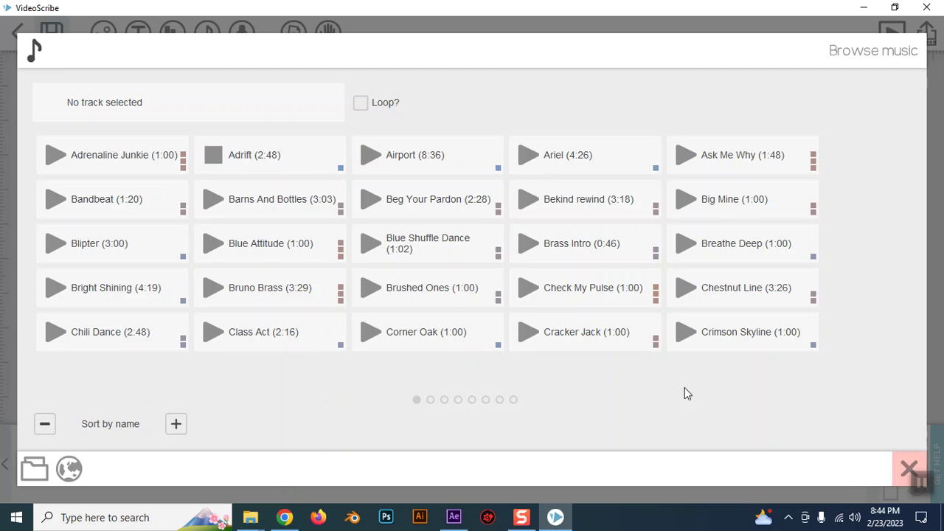
{"action": "left_click", "coordinate": [215, 243]}
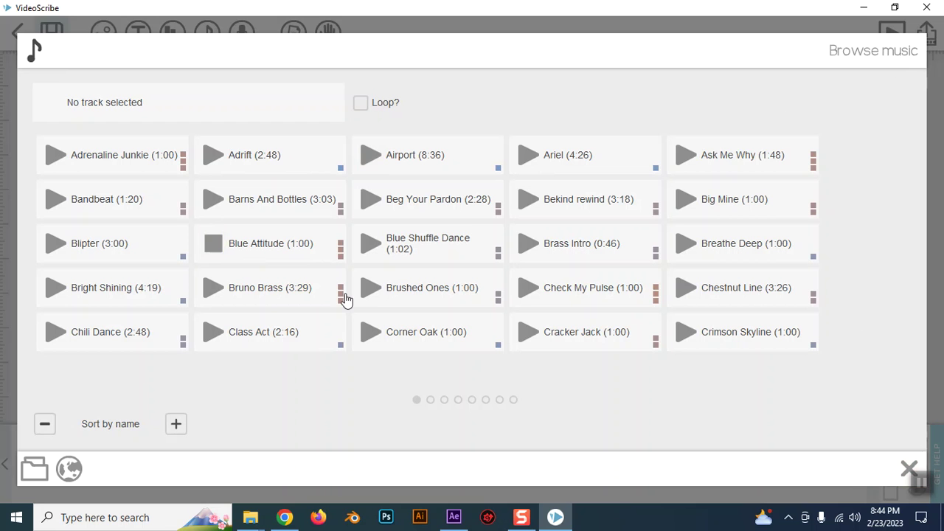
{"action": "left_click", "coordinate": [901, 467]}
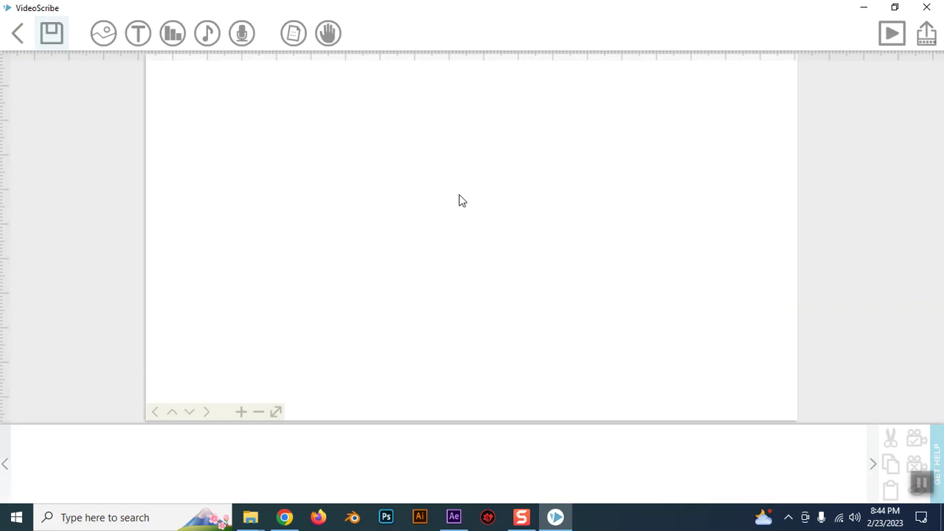
{"action": "left_click", "coordinate": [245, 42]}
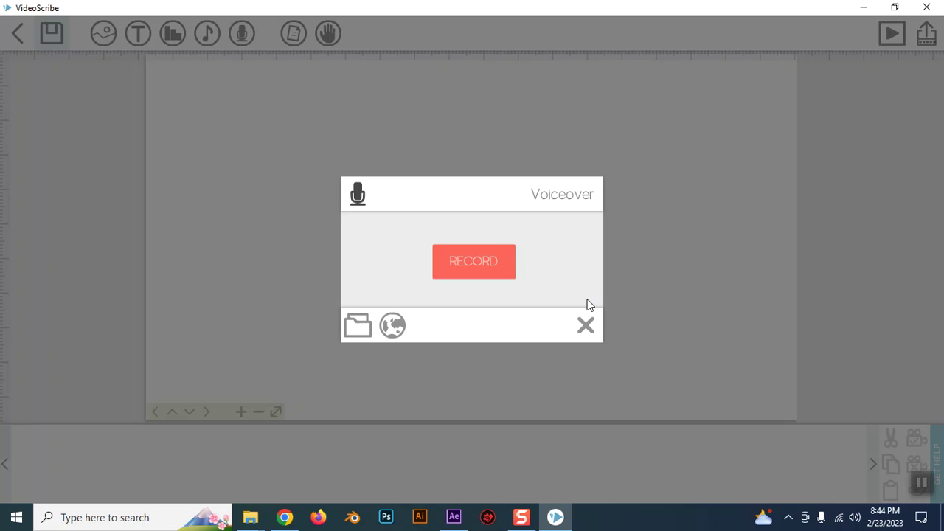
{"action": "left_click", "coordinate": [586, 327]}
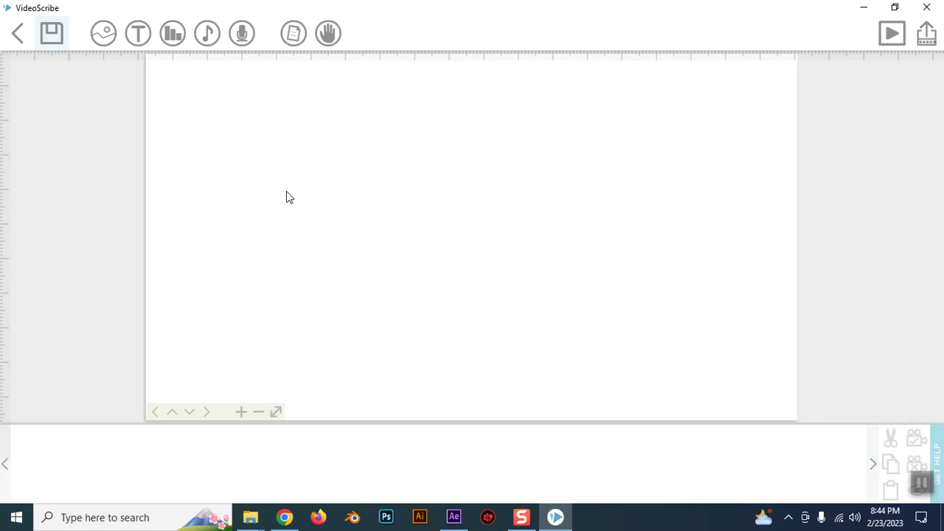
{"action": "left_click", "coordinate": [293, 34]}
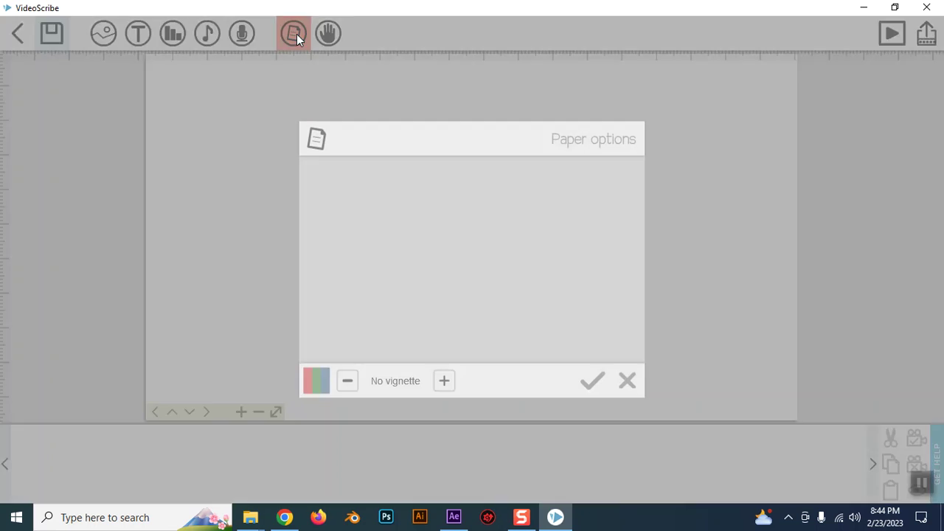
{"action": "left_click", "coordinate": [381, 320]}
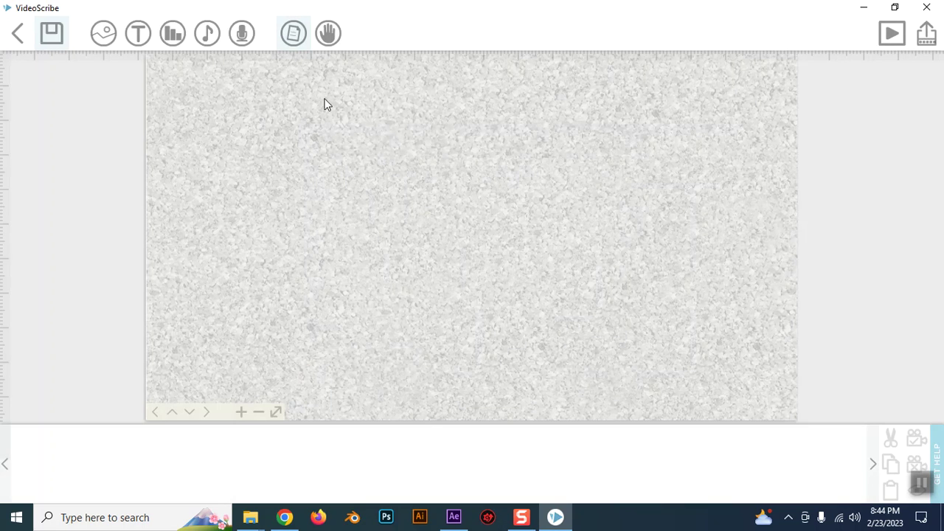
{"action": "left_click", "coordinate": [293, 33]}
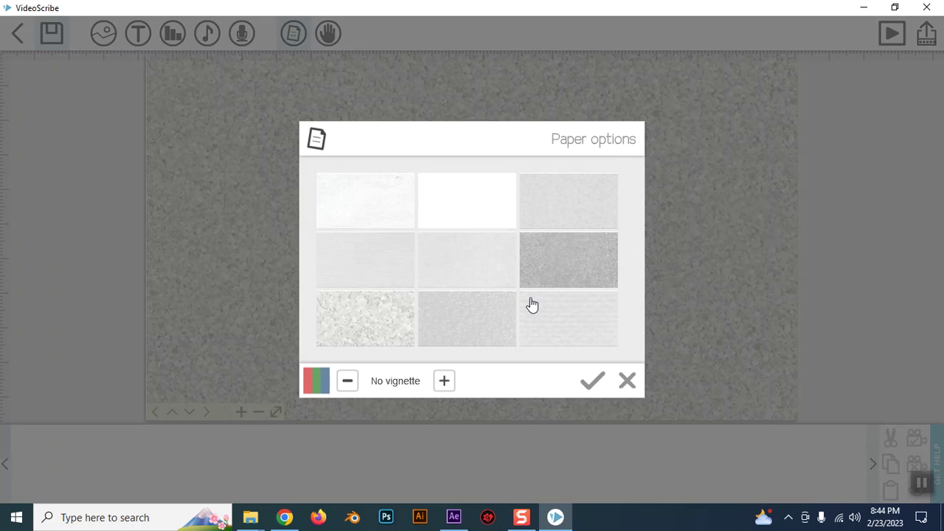
{"action": "left_click", "coordinate": [367, 213]}
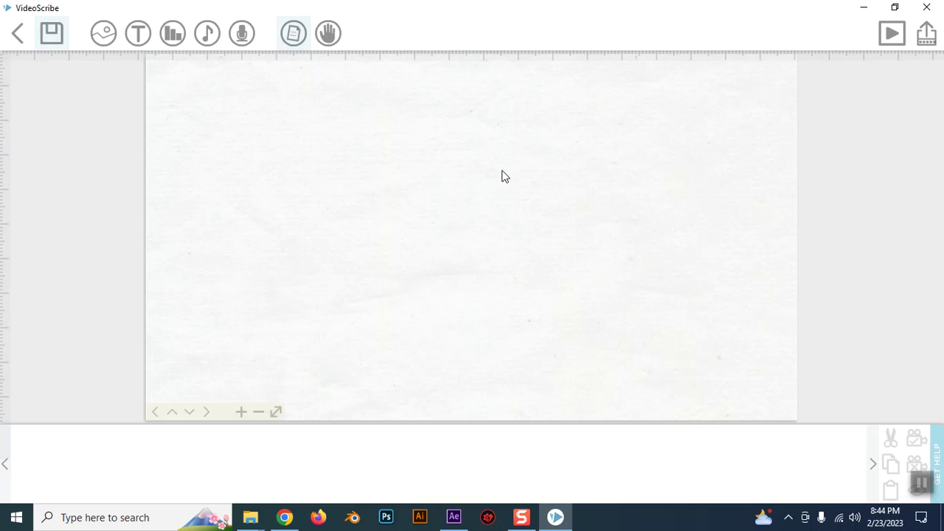
{"action": "right_click", "coordinate": [463, 177]}
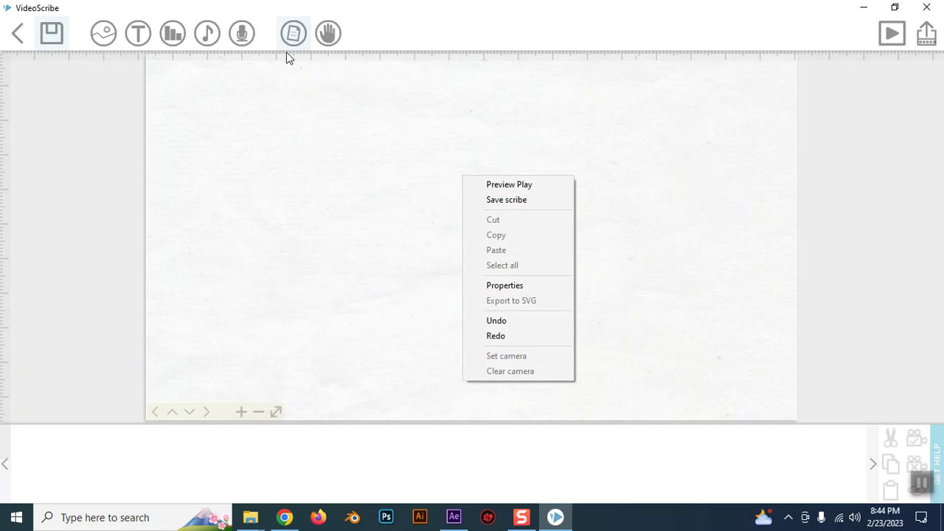
{"action": "left_click", "coordinate": [293, 33]}
{"action": "left_click", "coordinate": [482, 209]}
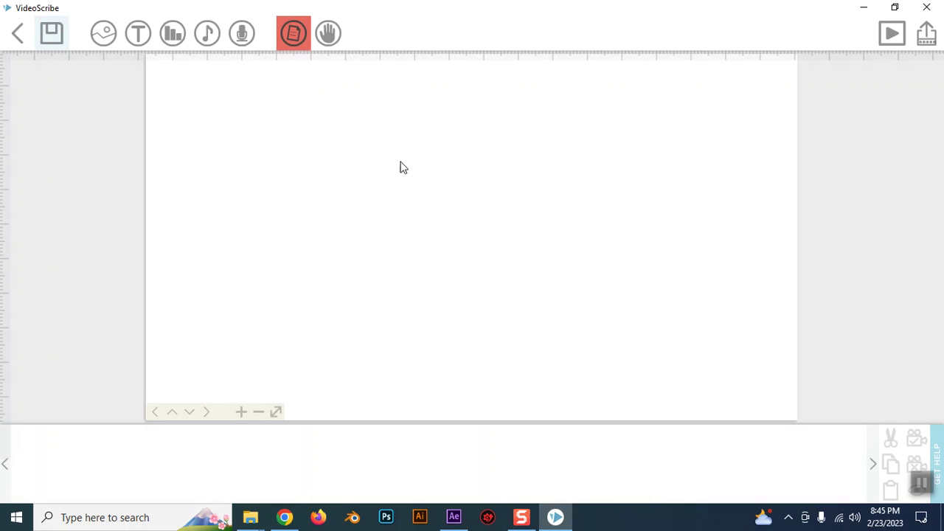
Step: Browse the PENS, ROSIE and DANIEL drawing hand sets
{"action": "left_click", "coordinate": [330, 39]}
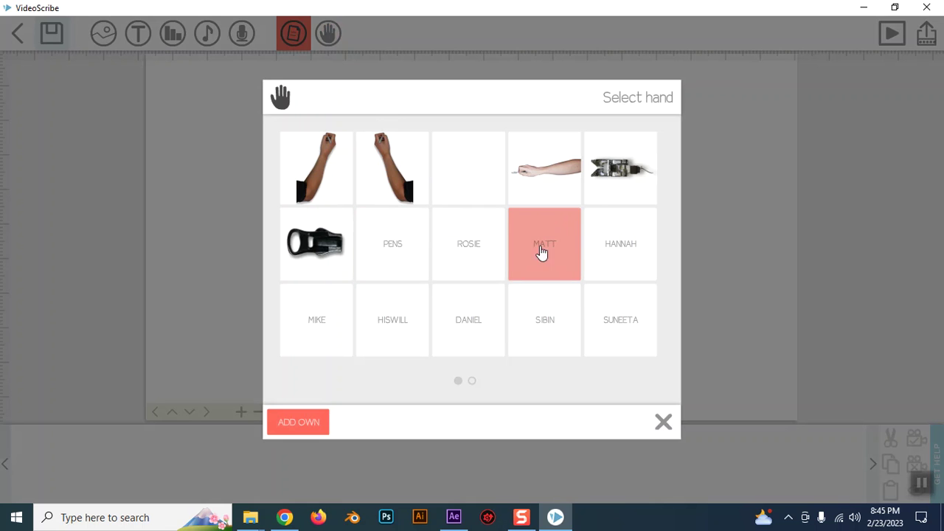
{"action": "left_click", "coordinate": [395, 244]}
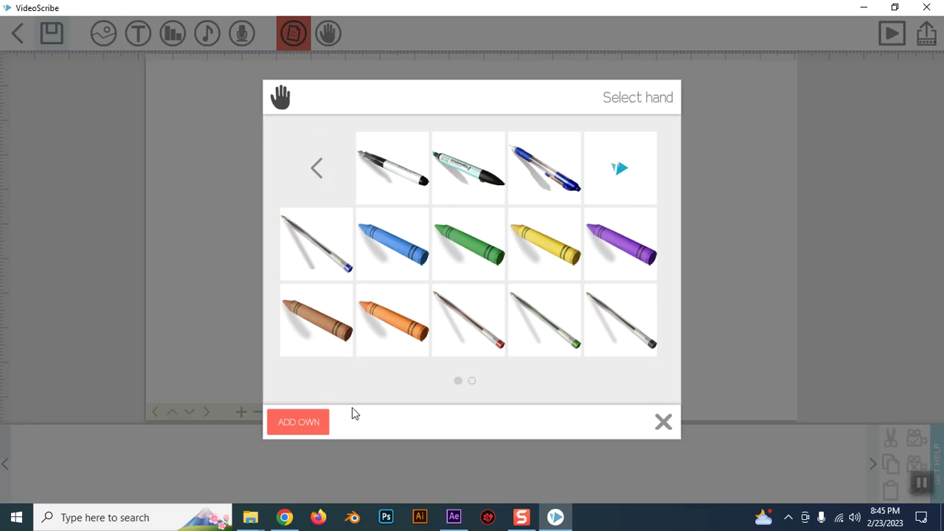
{"action": "left_click", "coordinate": [318, 175]}
{"action": "left_click", "coordinate": [481, 247]}
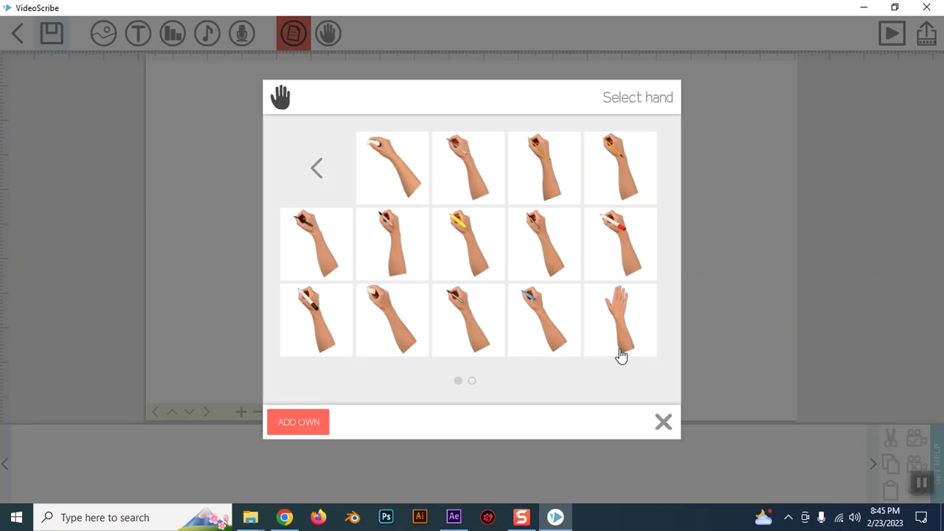
{"action": "left_click", "coordinate": [315, 169]}
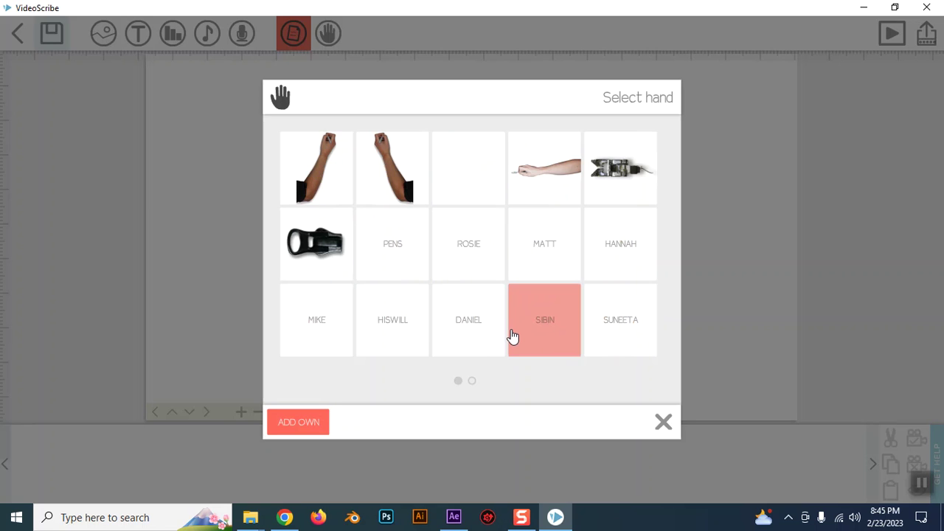
{"action": "left_click", "coordinate": [473, 325]}
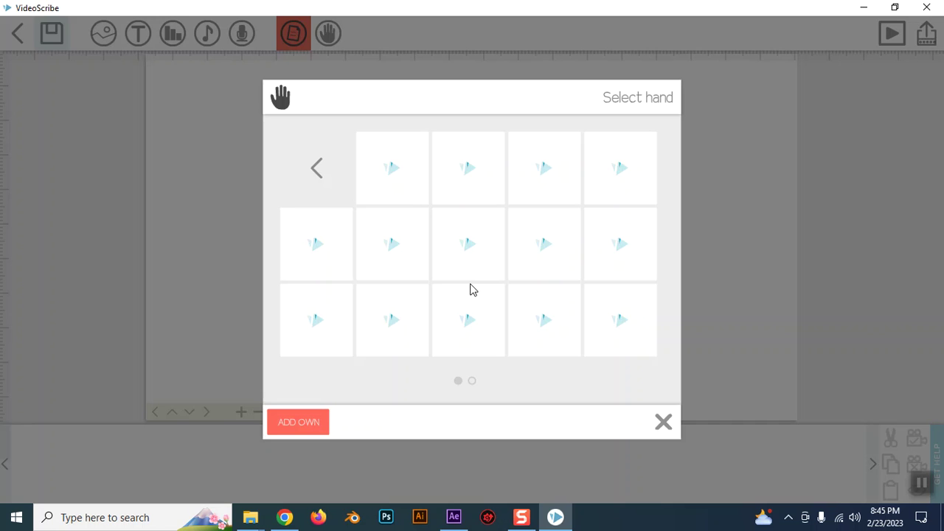
{"action": "left_click", "coordinate": [331, 187]}
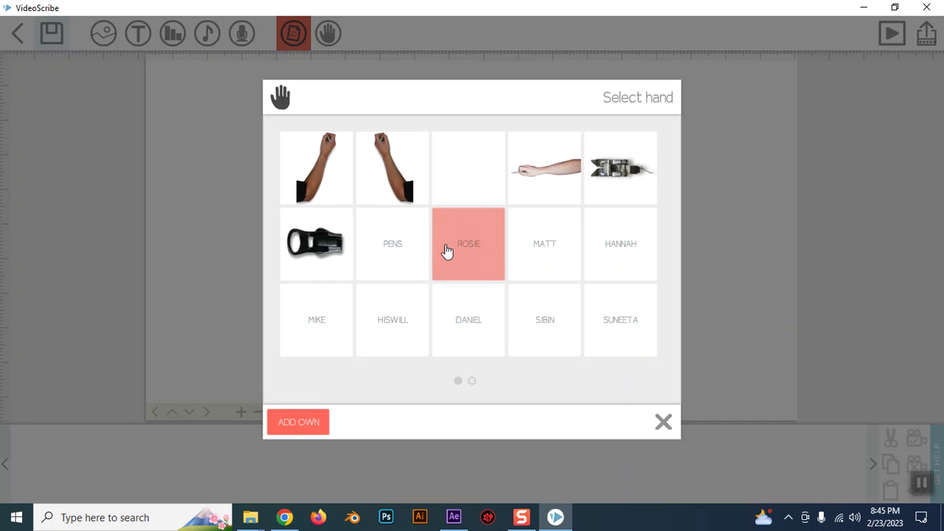
Step: Open the pen-holding hands set, then page back and open a named custom hand set
{"action": "left_click", "coordinate": [414, 251]}
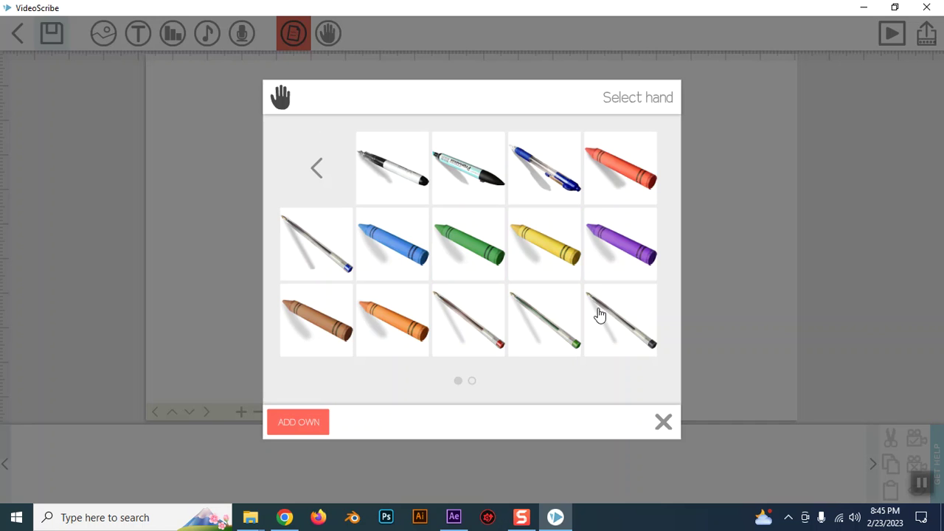
{"action": "left_click", "coordinate": [352, 197]}
{"action": "left_click", "coordinate": [499, 261]}
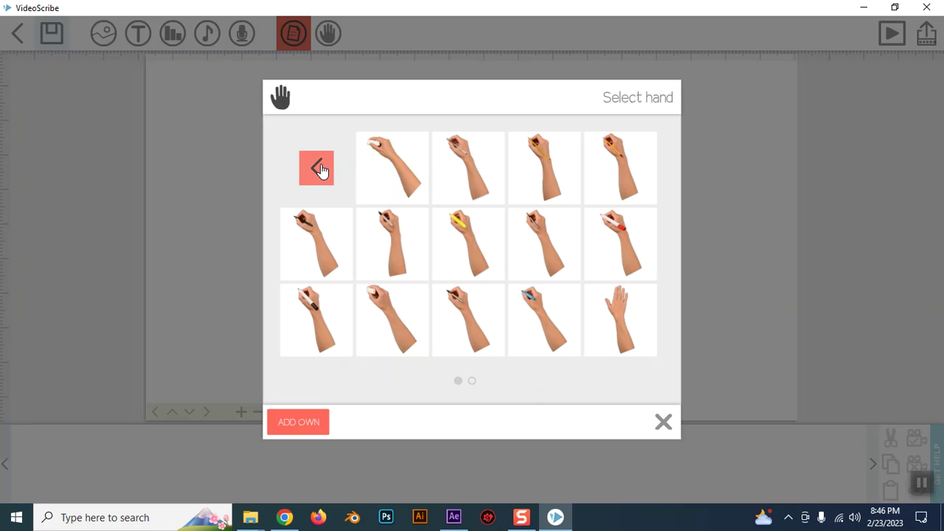
{"action": "left_click", "coordinate": [319, 169]}
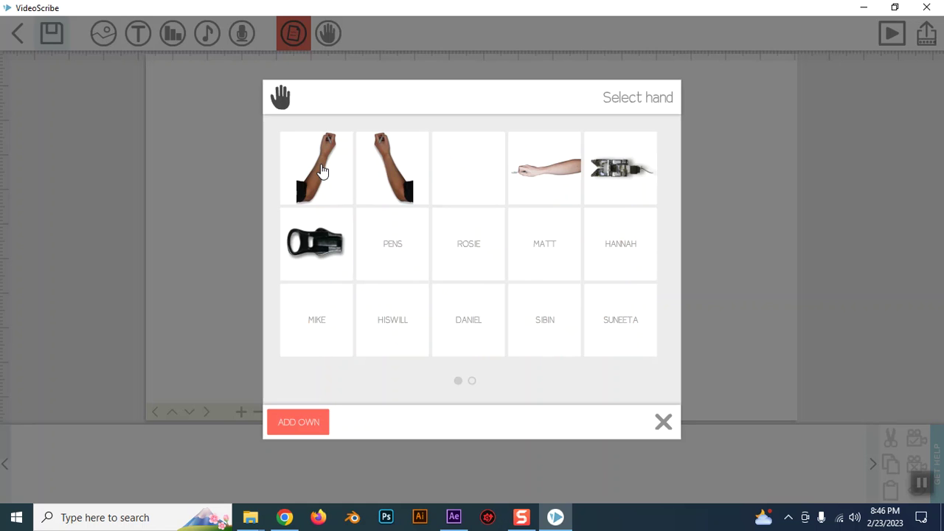
{"action": "left_click", "coordinate": [520, 317]}
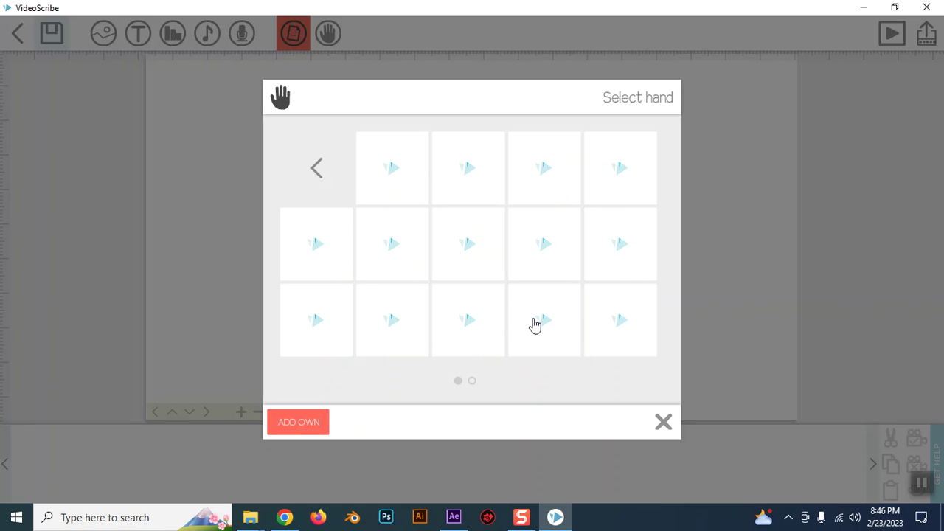
Step: Preview the second and first pen-holding hands, then choose the open flat-palm hand
{"action": "left_click", "coordinate": [312, 174]}
{"action": "left_click", "coordinate": [401, 200]}
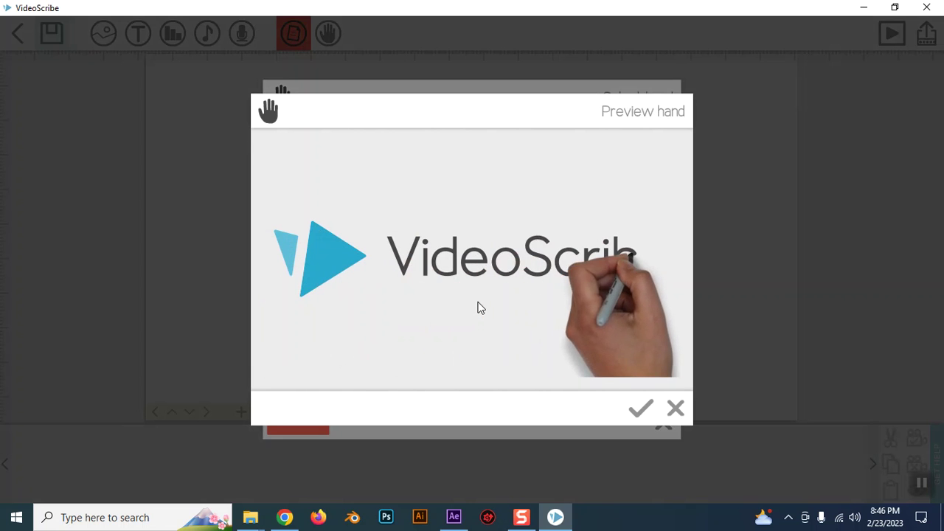
{"action": "left_click", "coordinate": [675, 408]}
{"action": "left_click", "coordinate": [325, 152]}
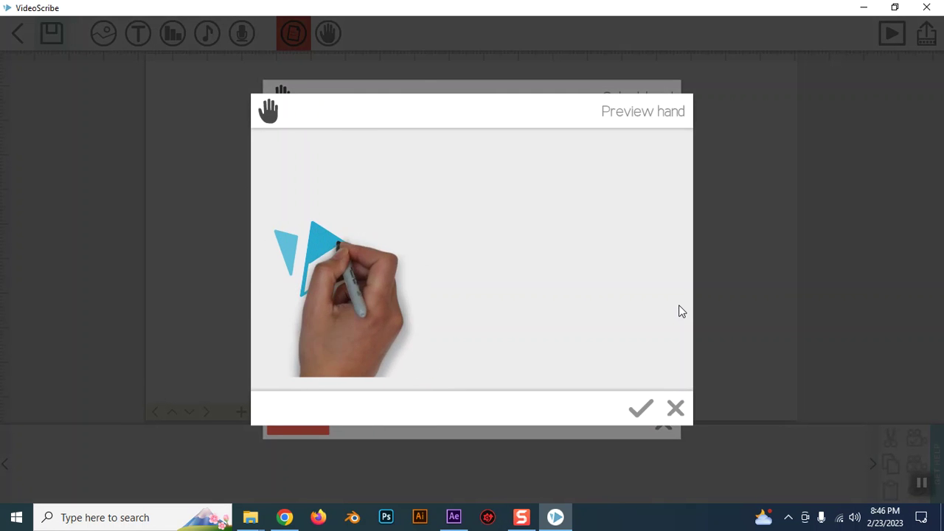
{"action": "left_click", "coordinate": [676, 409]}
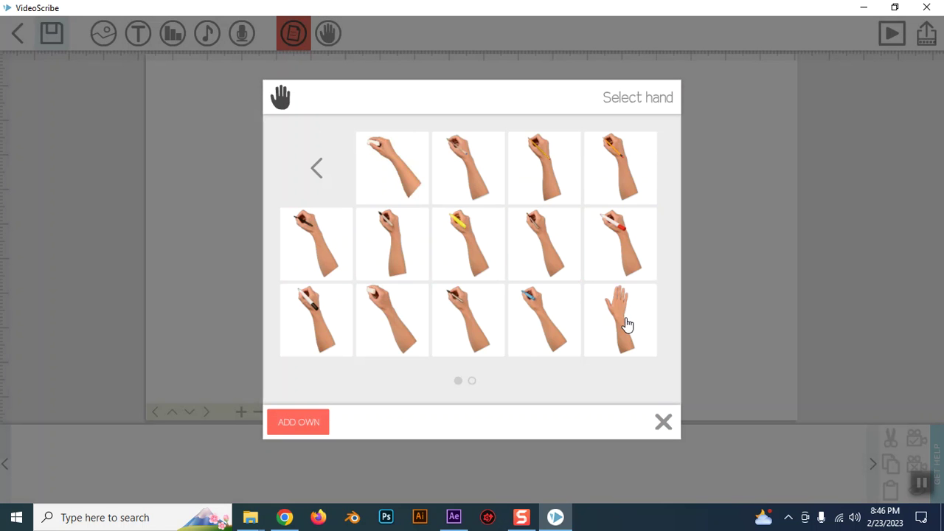
{"action": "left_click", "coordinate": [625, 321]}
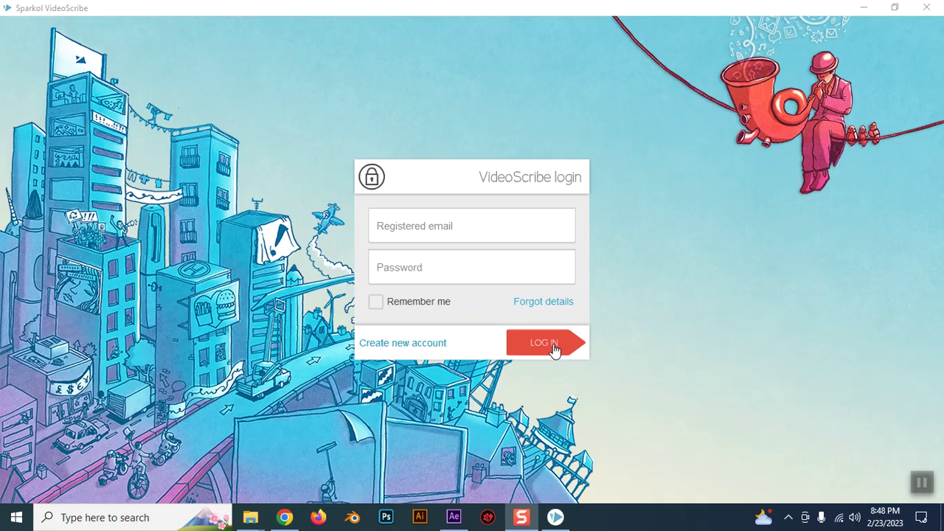
Step: Log in to VideoScribe and decline reopening the last unsaved project
{"action": "left_click", "coordinate": [554, 351]}
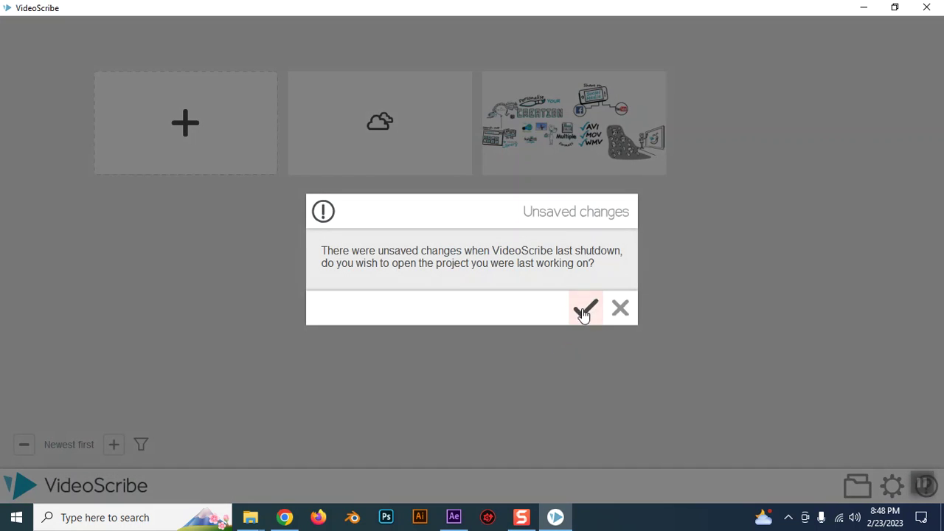
{"action": "left_click", "coordinate": [619, 307]}
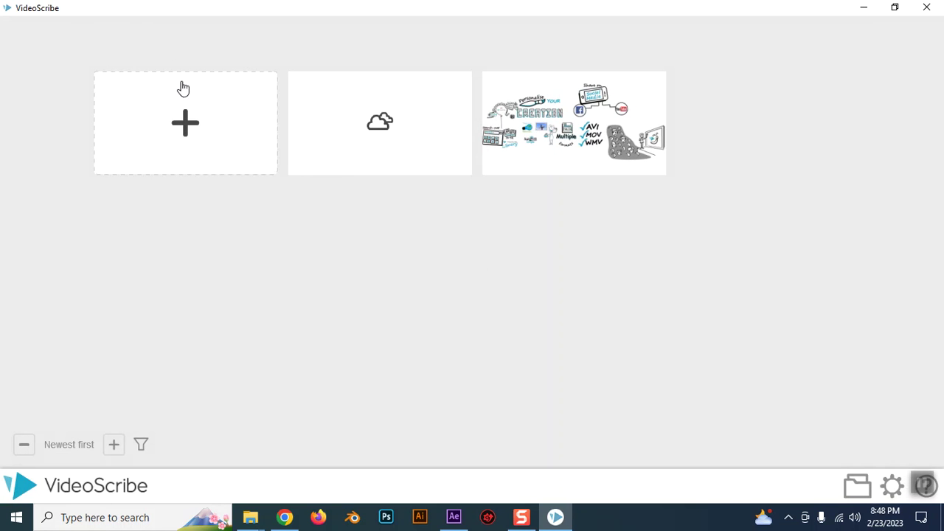
Step: Start a blank project, then dismiss the Oops error and image library after the failed image add
{"action": "left_click", "coordinate": [182, 89]}
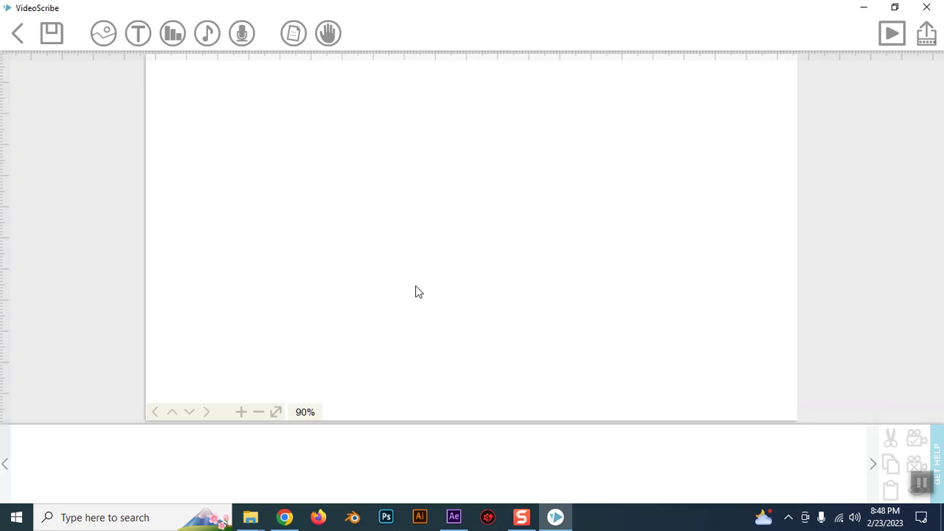
{"action": "scroll", "coordinate": [415, 292], "scroll_direction": "up", "scroll_amount": 2}
{"action": "scroll", "coordinate": [415, 292], "scroll_direction": "down", "scroll_amount": 1}
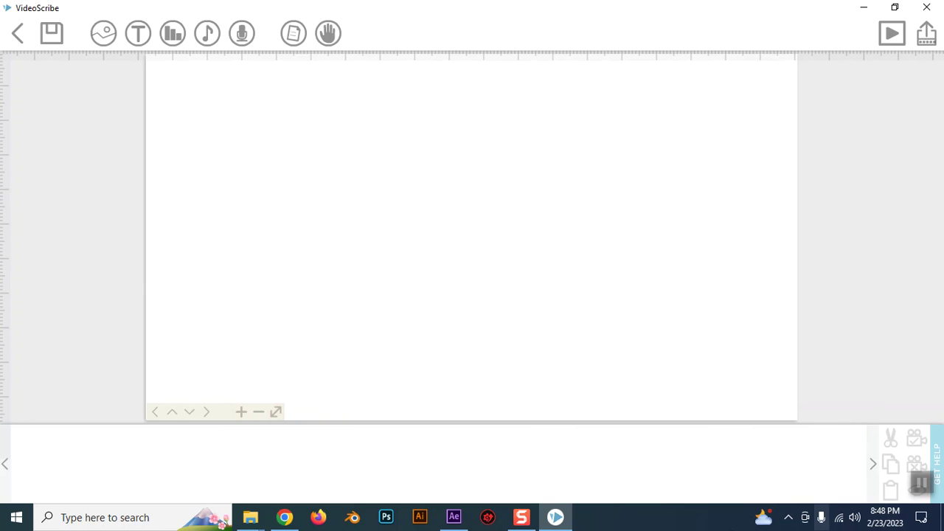
{"action": "left_click", "coordinate": [104, 35]}
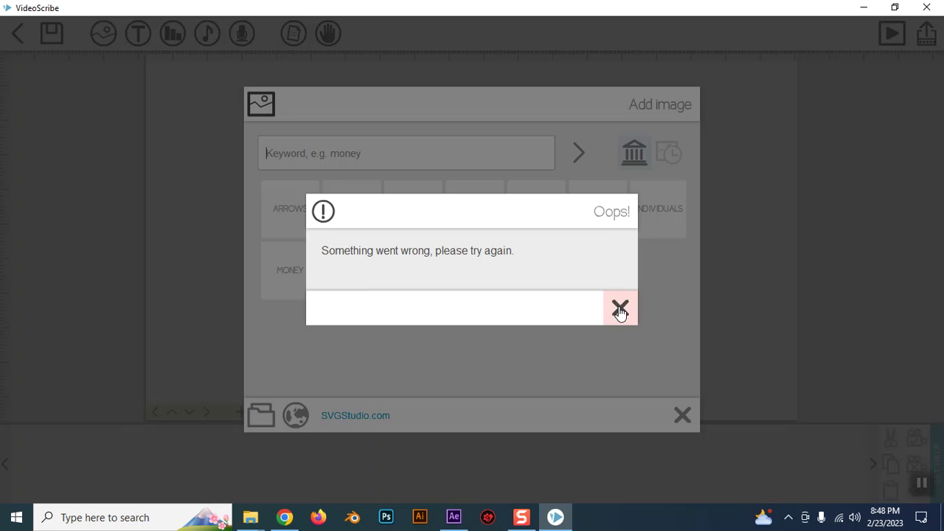
{"action": "left_click", "coordinate": [620, 307]}
{"action": "left_click", "coordinate": [682, 417]}
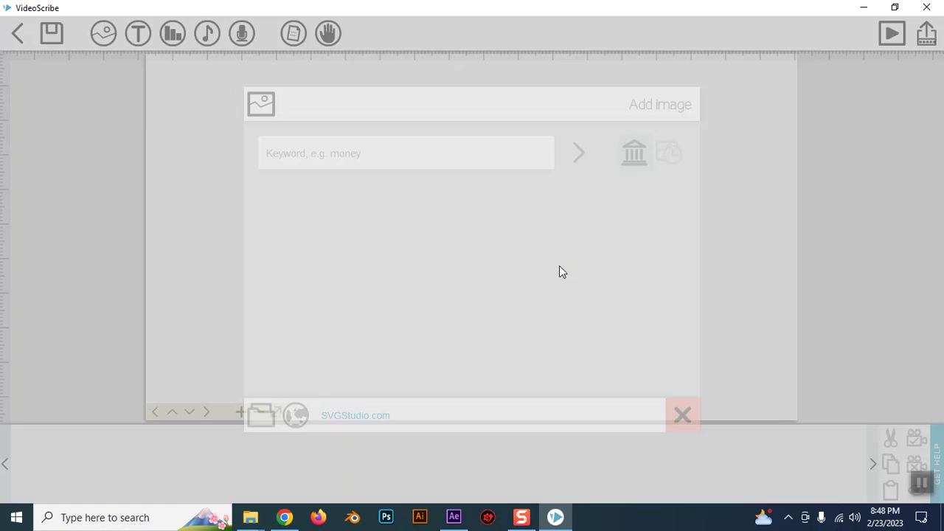
Step: Add 'HI !.....' text, enlarge it by its corner, and move it near the canvas centre
{"action": "left_click", "coordinate": [138, 33]}
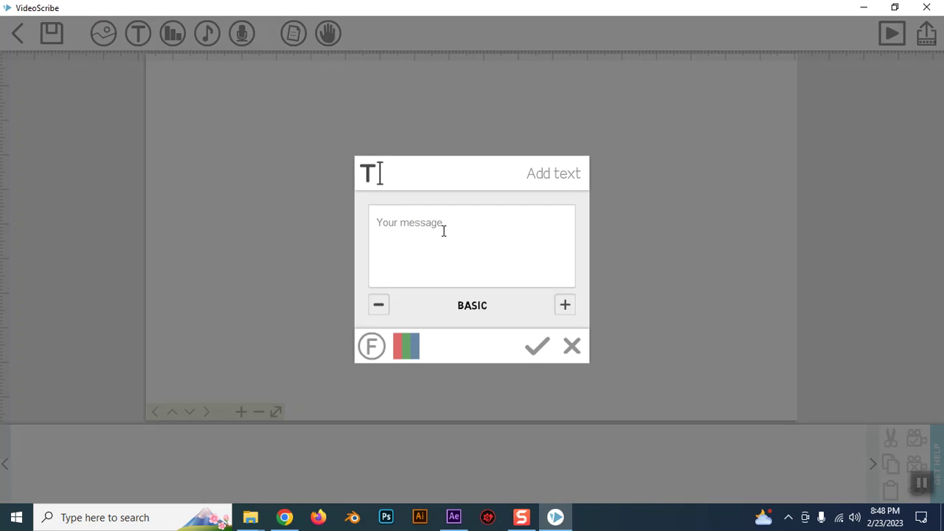
{"action": "type", "text": "Hi"}
{"action": "left_click", "coordinate": [524, 350]}
{"action": "left_click_drag", "start_coordinate": [491, 248], "coordinate": [622, 307]}
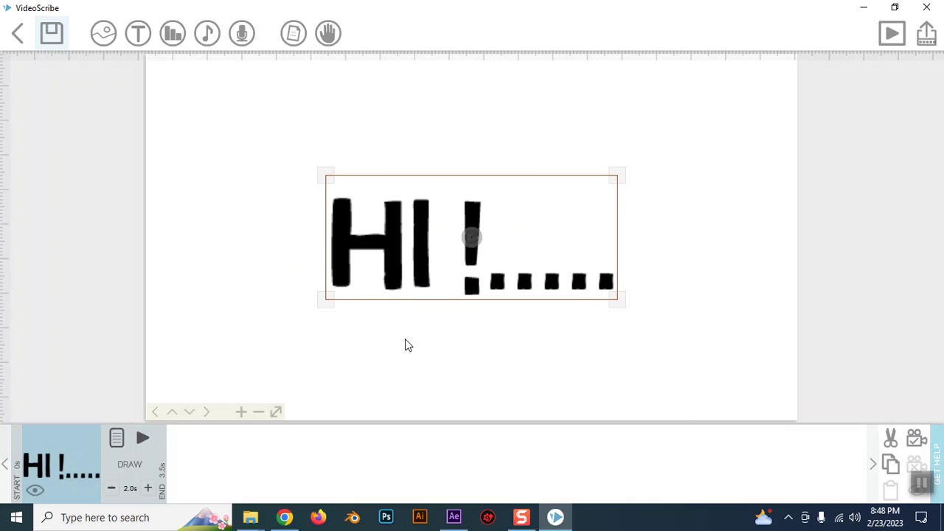
{"action": "left_click", "coordinate": [385, 355]}
{"action": "left_click_drag", "start_coordinate": [435, 244], "coordinate": [444, 219]}
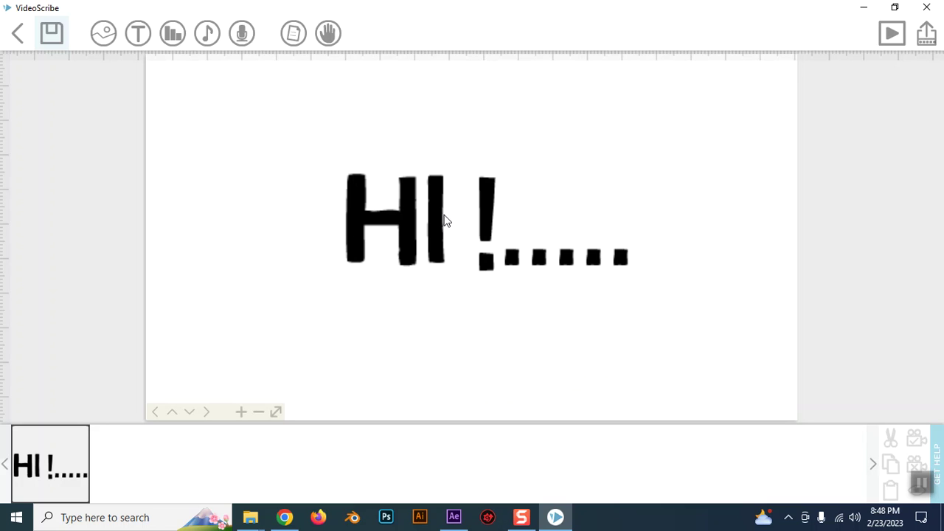
{"action": "mouse_move", "coordinate": [574, 308]}
{"action": "left_mouse_down"}
{"action": "mouse_move", "coordinate": [327, 305]}
{"action": "mouse_move", "coordinate": [691, 200]}
{"action": "mouse_move", "coordinate": [480, 358]}
{"action": "mouse_move", "coordinate": [720, 224]}
{"action": "mouse_move", "coordinate": [554, 350]}
{"action": "mouse_move", "coordinate": [377, 308]}
{"action": "mouse_move", "coordinate": [604, 248]}
{"action": "mouse_move", "coordinate": [576, 211]}
{"action": "mouse_move", "coordinate": [430, 303]}
{"action": "mouse_move", "coordinate": [771, 278]}
{"action": "mouse_move", "coordinate": [497, 255]}
{"action": "mouse_move", "coordinate": [672, 315]}
{"action": "mouse_move", "coordinate": [590, 274]}
{"action": "mouse_move", "coordinate": [622, 334]}
{"action": "mouse_move", "coordinate": [595, 287]}
{"action": "mouse_move", "coordinate": [589, 301]}
{"action": "left_mouse_up"}
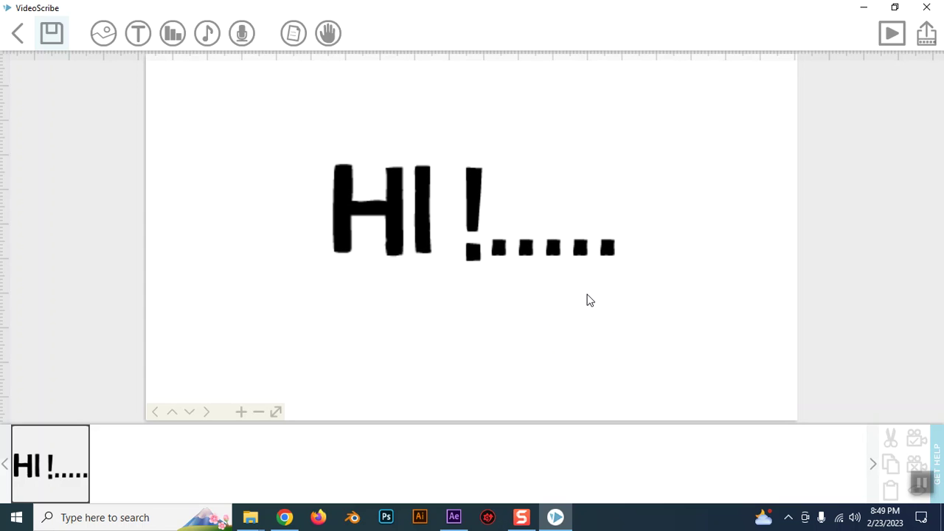
{"action": "left_click", "coordinate": [60, 457]}
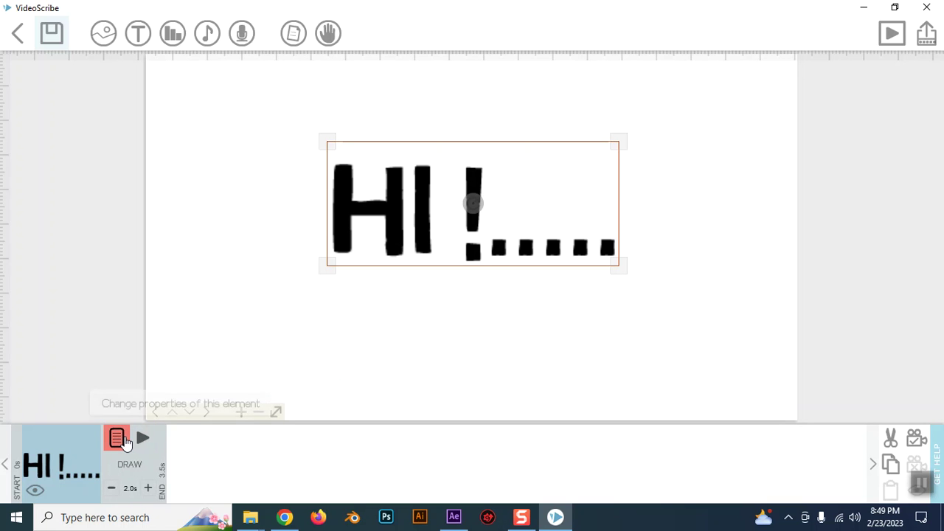
Step: Open the HI text's properties and preview its Draw animation
{"action": "left_click", "coordinate": [117, 440]}
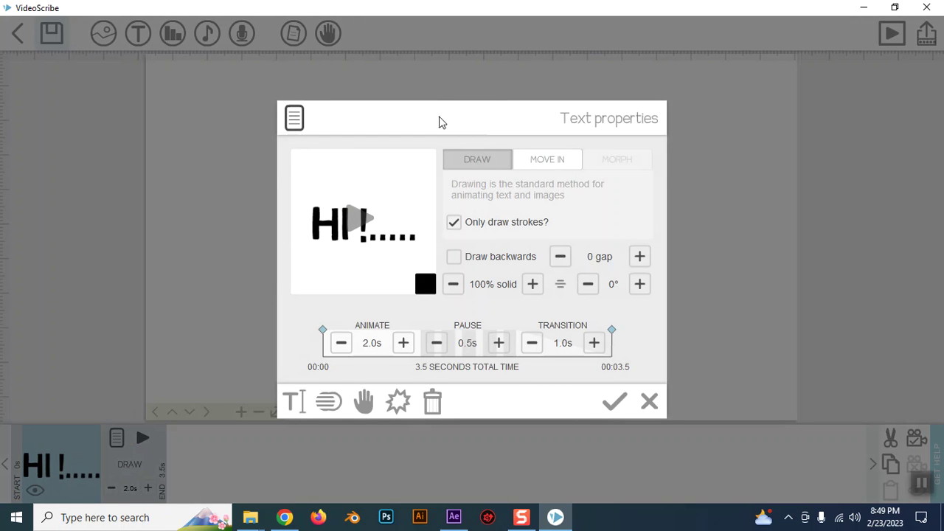
{"action": "left_click", "coordinate": [357, 218]}
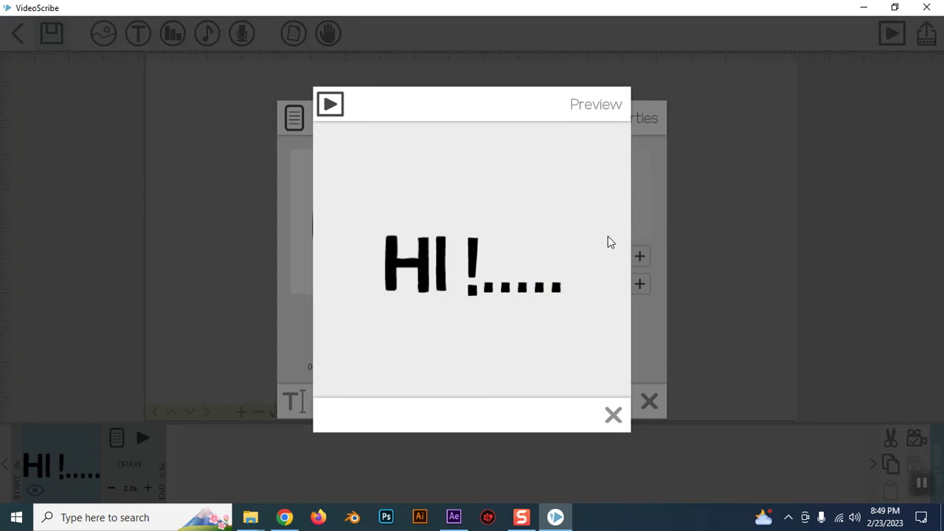
{"action": "left_click", "coordinate": [612, 416]}
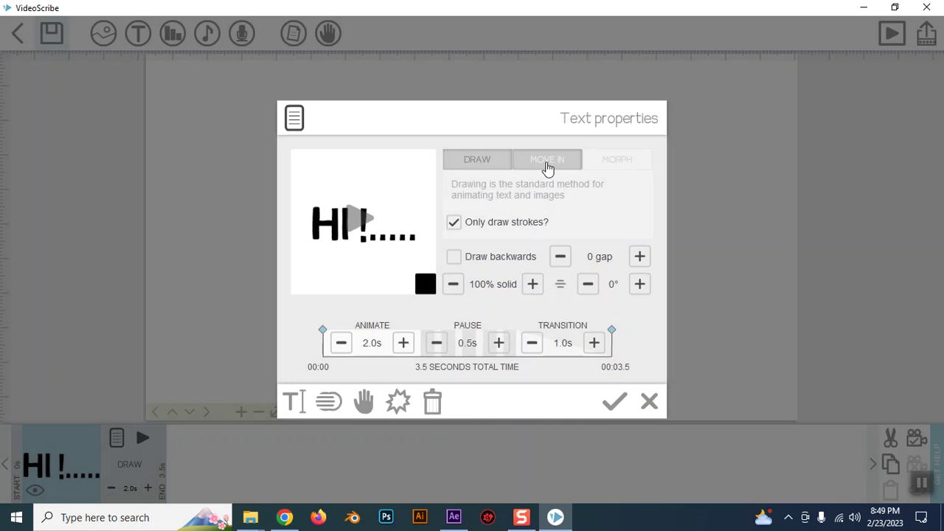
Step: Try a bottom-right Move In animation, preview it, then switch back to Draw
{"action": "left_click", "coordinate": [545, 163]}
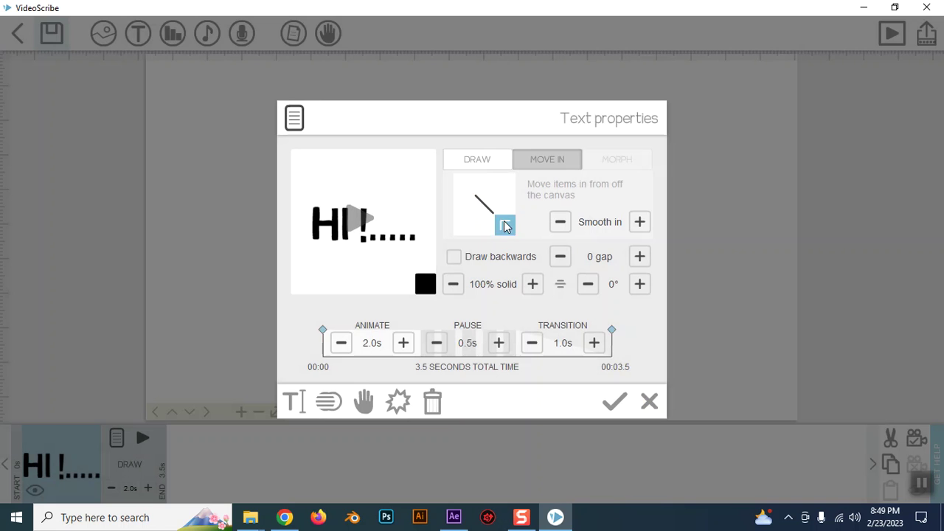
{"action": "left_click", "coordinate": [504, 186]}
{"action": "left_click", "coordinate": [463, 225]}
{"action": "left_click", "coordinate": [504, 225]}
{"action": "left_click", "coordinate": [381, 252]}
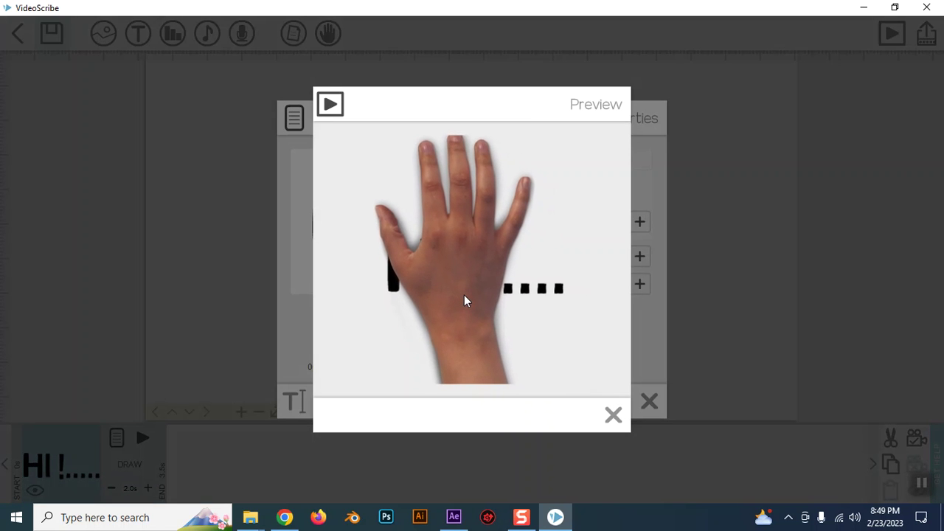
{"action": "left_click", "coordinate": [612, 415]}
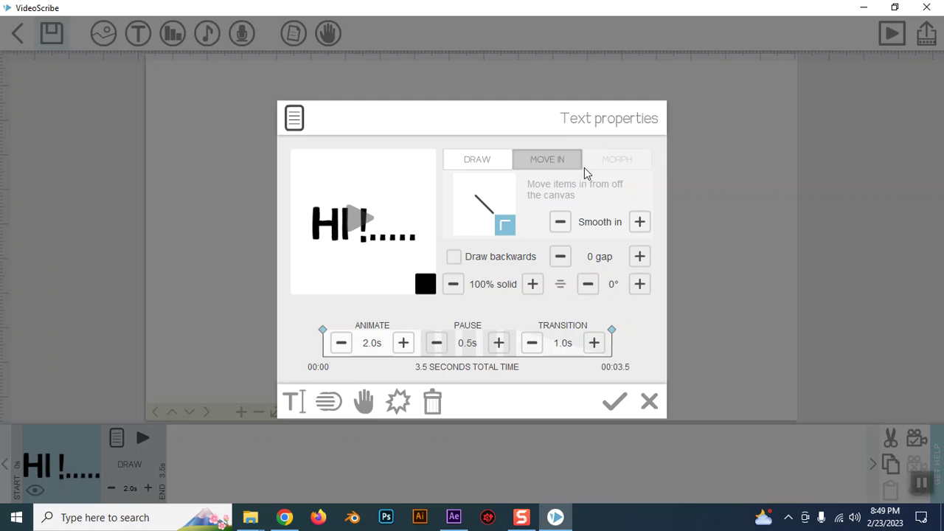
{"action": "left_click", "coordinate": [477, 162]}
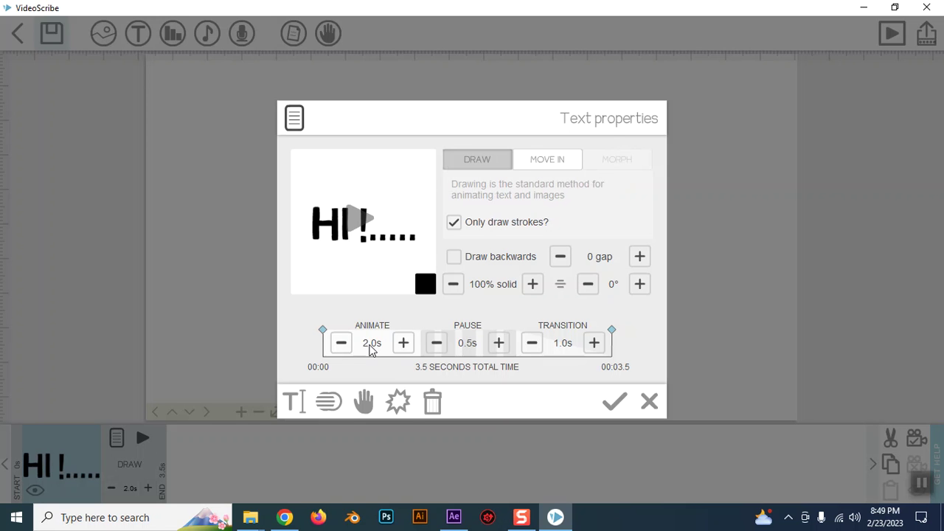
Step: Try a 5-second animation duration, revert to 2 seconds, and preview the drawing twice
{"action": "left_click", "coordinate": [365, 345]}
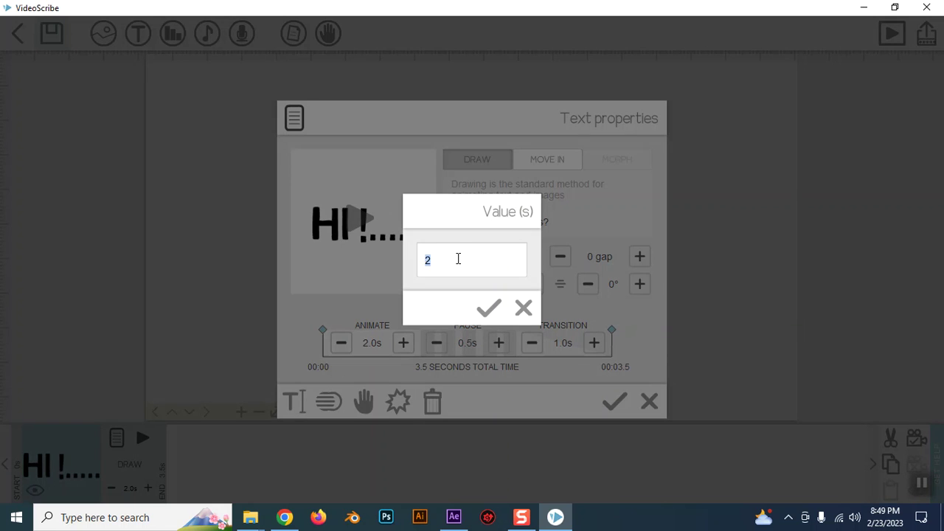
{"action": "type", "text": "5"}
{"action": "left_click", "coordinate": [488, 309]}
{"action": "left_click", "coordinate": [358, 218]}
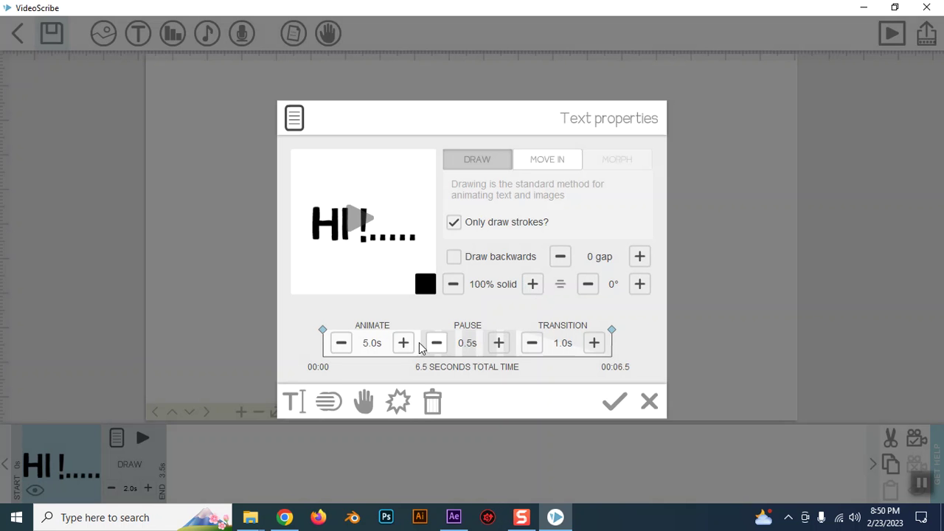
{"action": "left_click", "coordinate": [373, 344]}
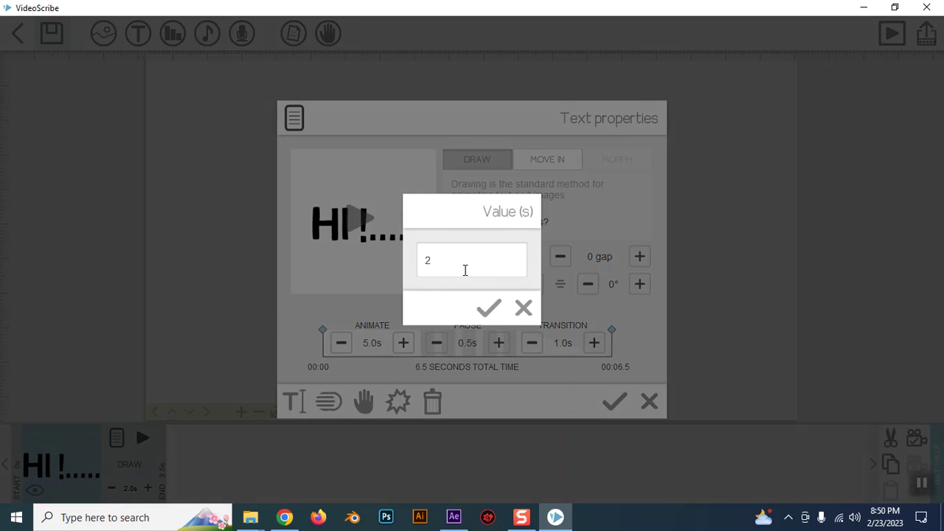
{"action": "left_click", "coordinate": [493, 309]}
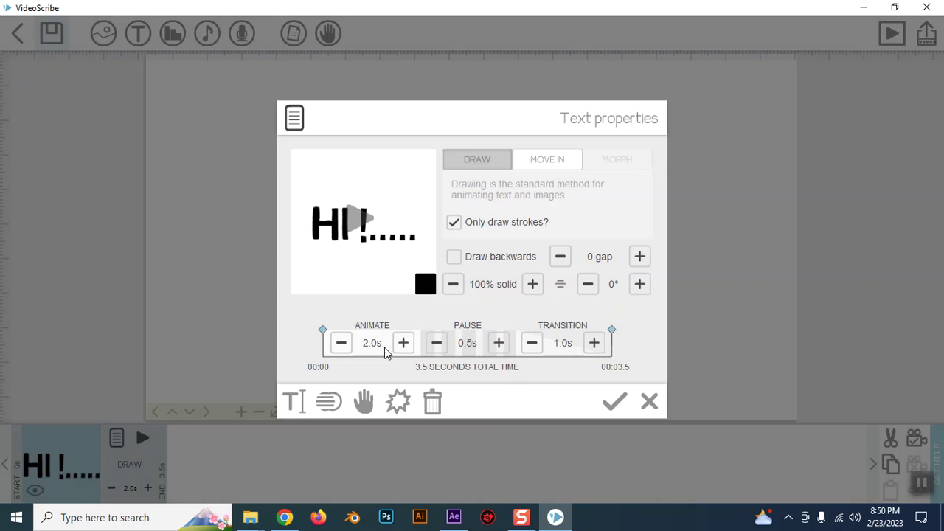
{"action": "left_click", "coordinate": [361, 219]}
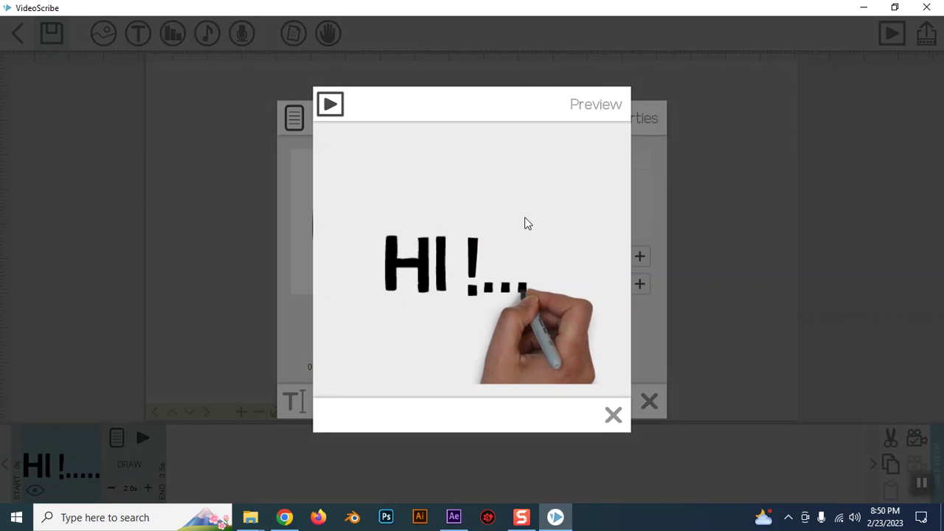
{"action": "left_click", "coordinate": [612, 415]}
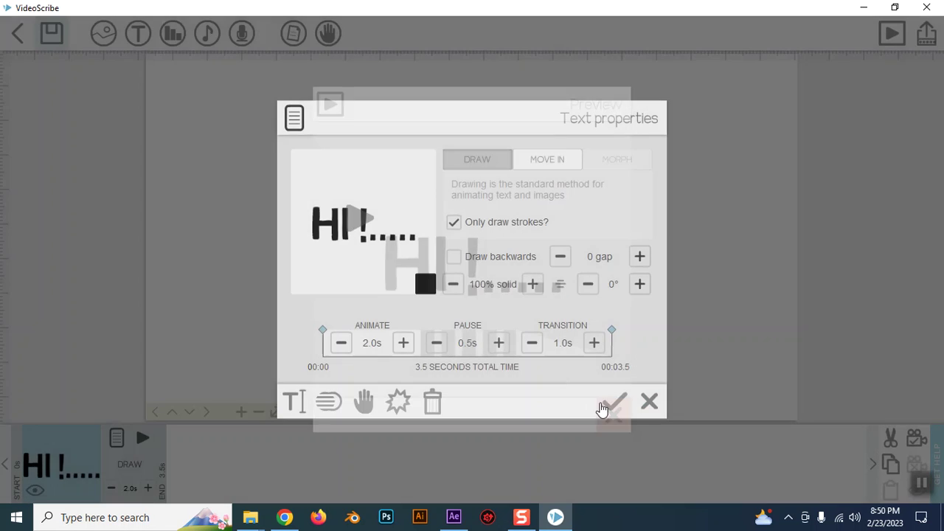
{"action": "left_click", "coordinate": [410, 249]}
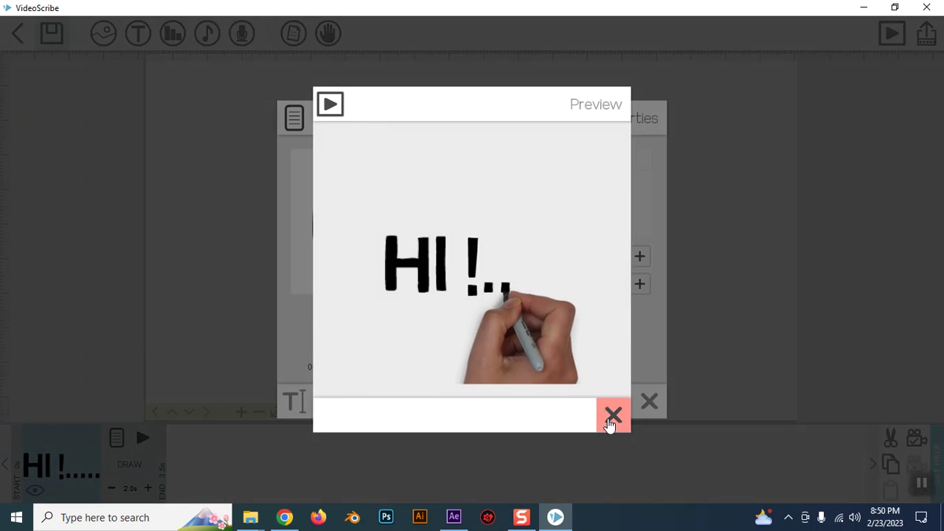
{"action": "left_click", "coordinate": [613, 415]}
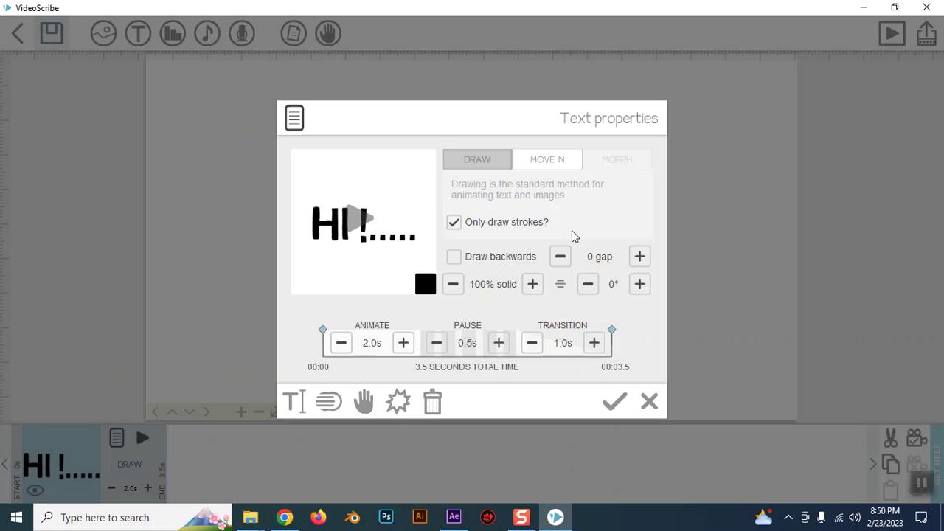
Step: Adjust the letter gap with the +/− buttons and enter an exact gap of -4
{"action": "left_click", "coordinate": [638, 257]}
{"action": "left_click", "coordinate": [639, 256]}
{"action": "left_click", "coordinate": [561, 258]}
{"action": "left_click", "coordinate": [561, 258]}
{"action": "left_click", "coordinate": [562, 258]}
{"action": "left_click", "coordinate": [592, 260]}
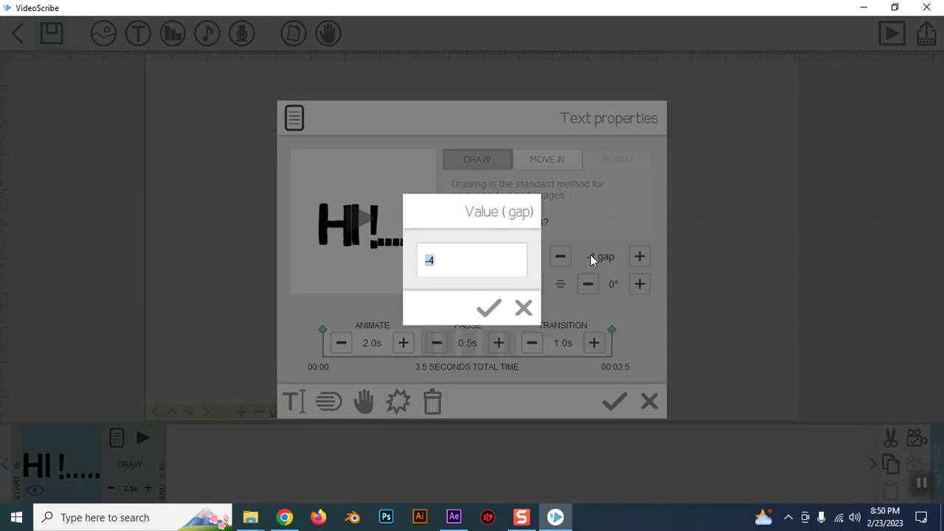
{"action": "key", "text": "Return"}
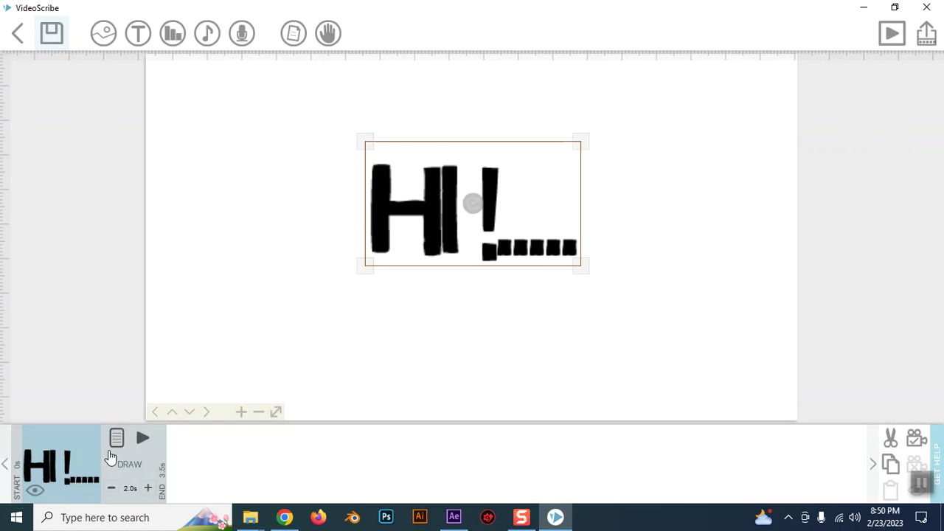
Step: Reopen the HI text's properties and open its transition effects panel
{"action": "left_click", "coordinate": [118, 439]}
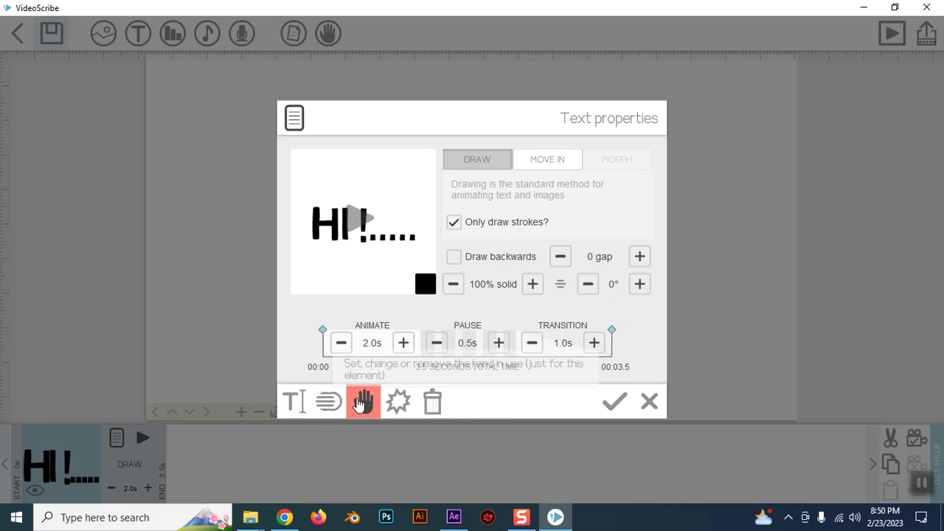
{"action": "left_click", "coordinate": [402, 399]}
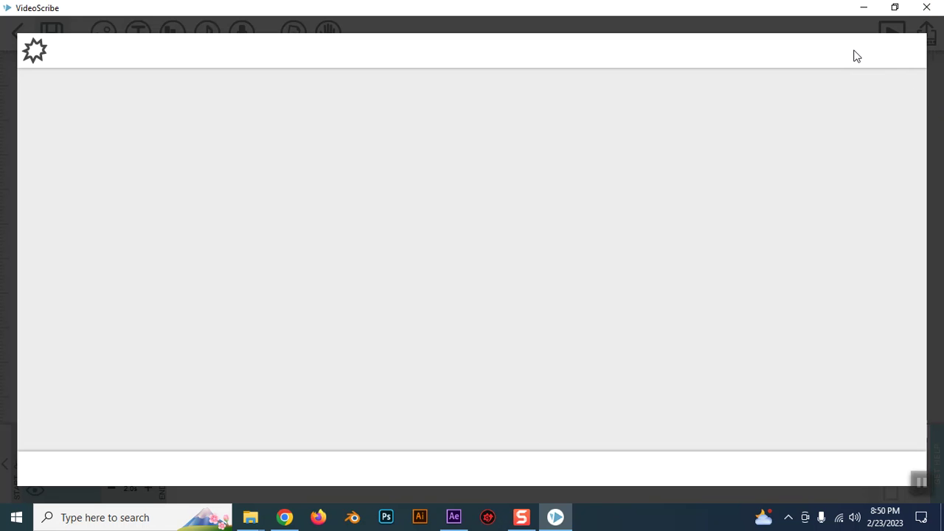
Step: Close VideoScribe, confirm quitting, and relaunch it from its program folder to reach the login screen
{"action": "left_click", "coordinate": [926, 7]}
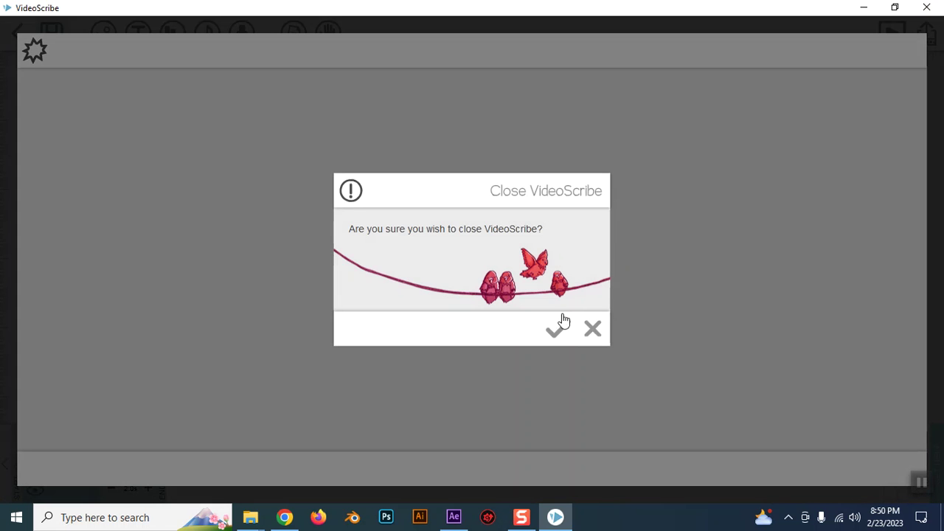
{"action": "left_click", "coordinate": [558, 328]}
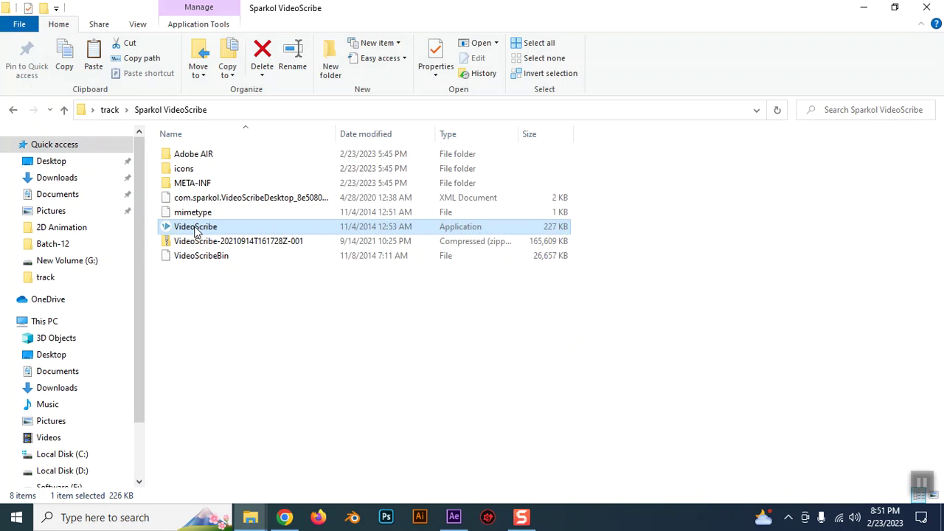
{"action": "double_click", "coordinate": [196, 229]}
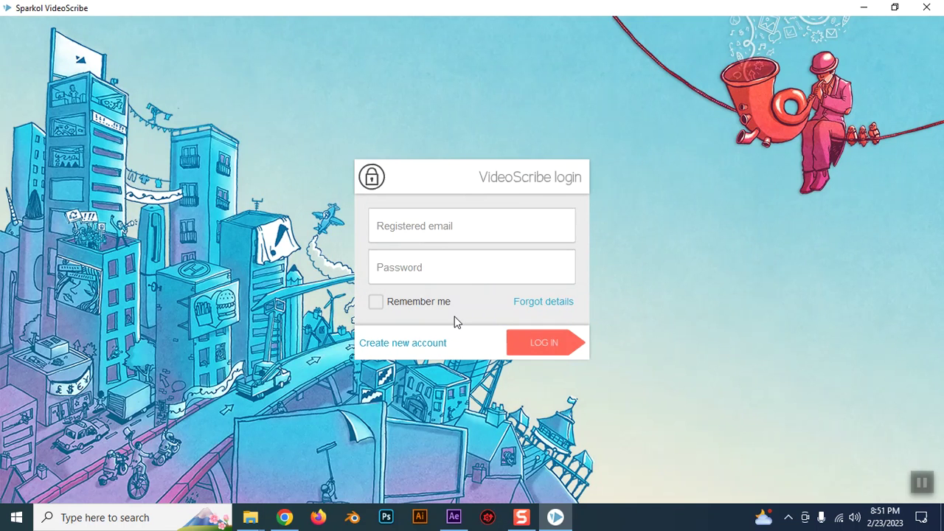
Step: Log in and open the Example scribe sample project in the editor
{"action": "left_click", "coordinate": [538, 344]}
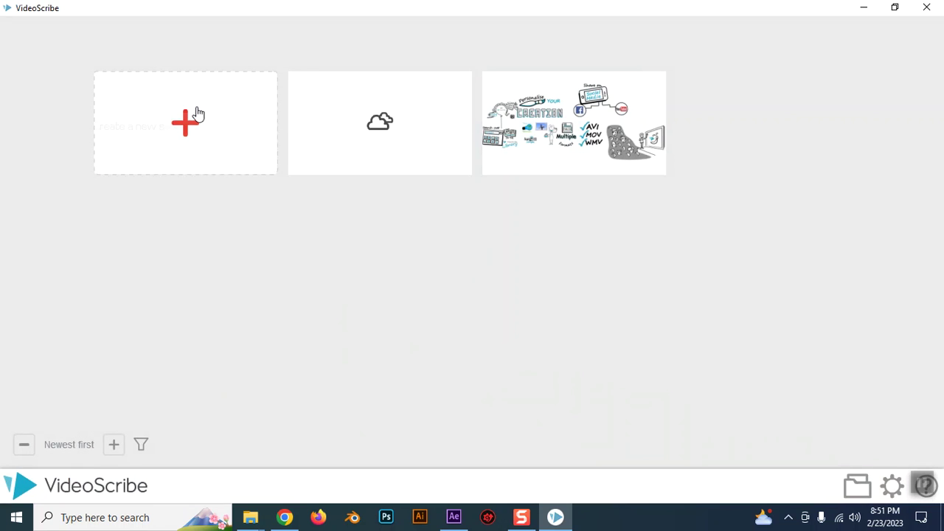
{"action": "left_click", "coordinate": [545, 127]}
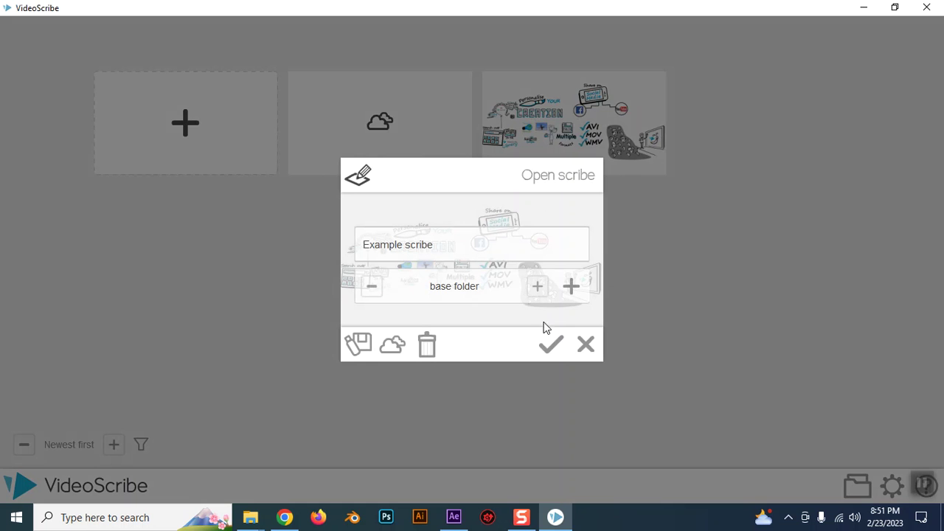
{"action": "left_click", "coordinate": [550, 344]}
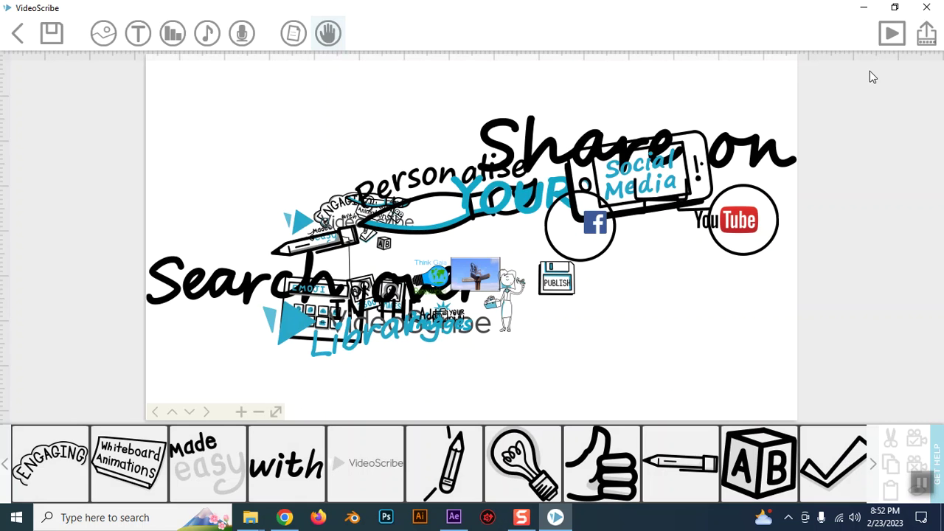
{"action": "left_click", "coordinate": [891, 34]}
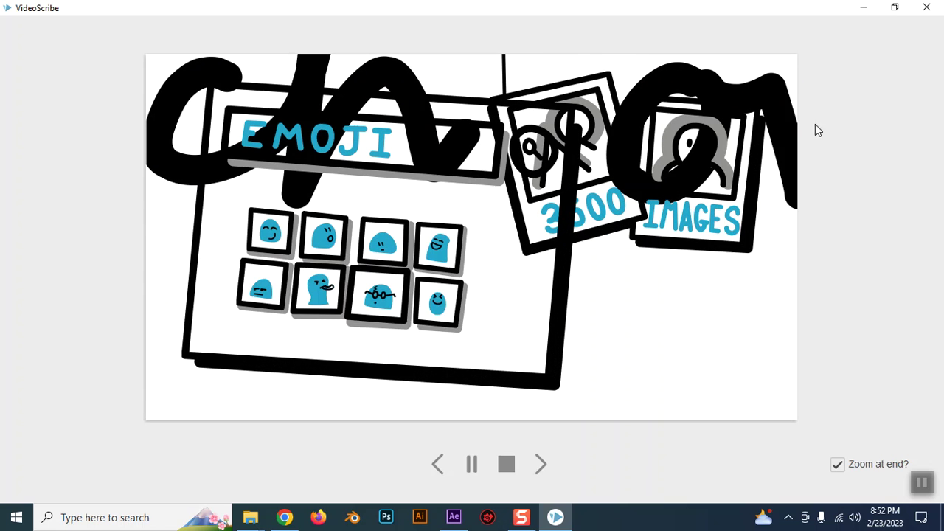
{"action": "left_click", "coordinate": [465, 470]}
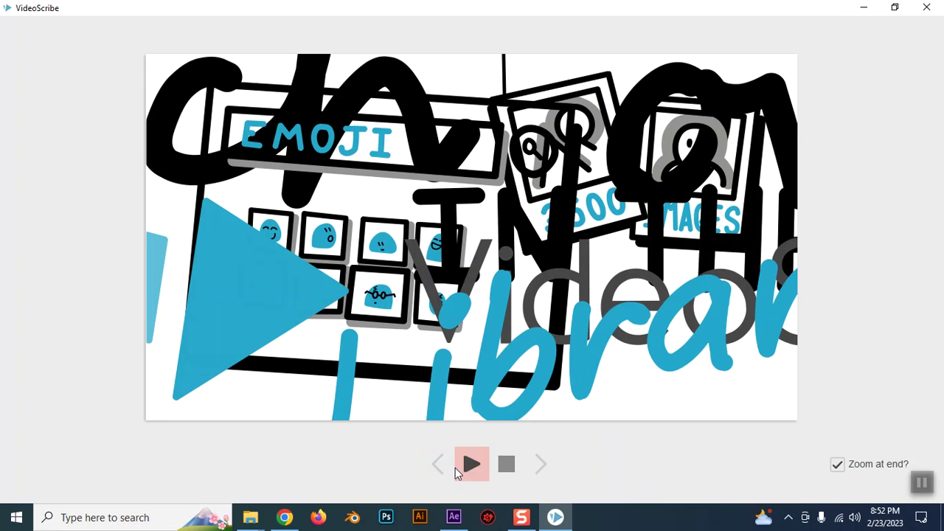
{"action": "left_click", "coordinate": [506, 463]}
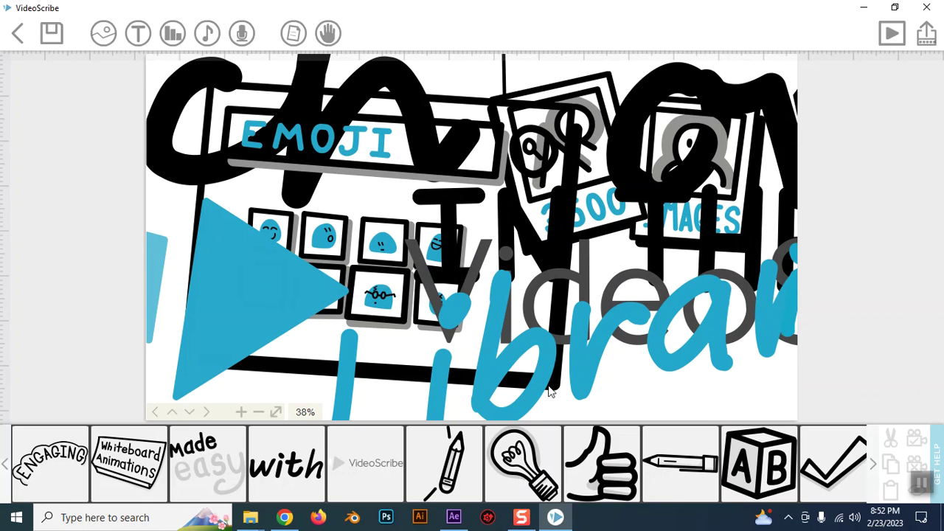
Step: Save the scribe as 'Example Scribe' in the base folder
{"action": "left_click", "coordinate": [752, 163]}
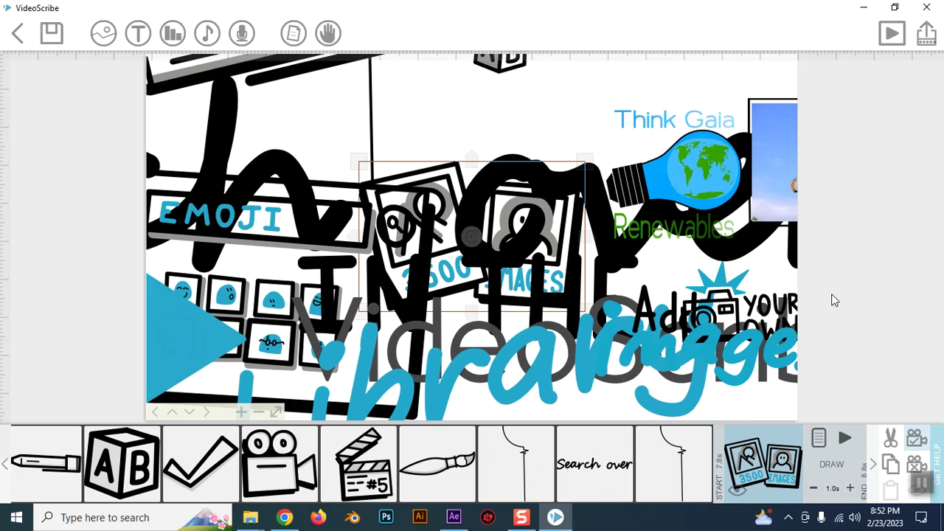
{"action": "left_click", "coordinate": [52, 33]}
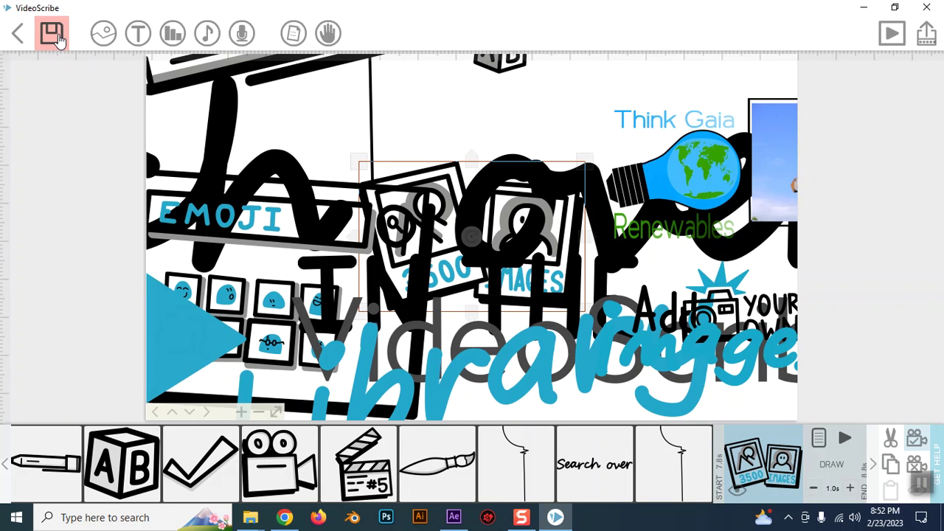
{"action": "left_click", "coordinate": [61, 40]}
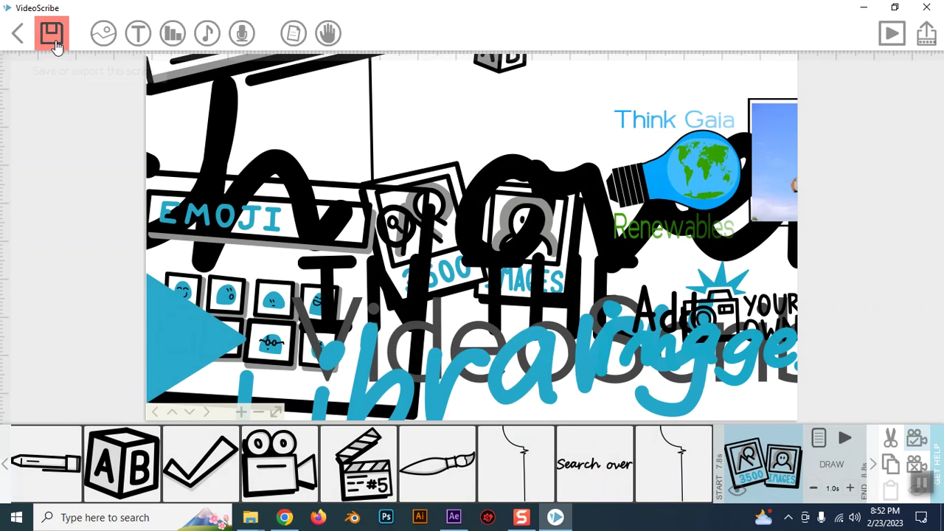
{"action": "left_click", "coordinate": [57, 44]}
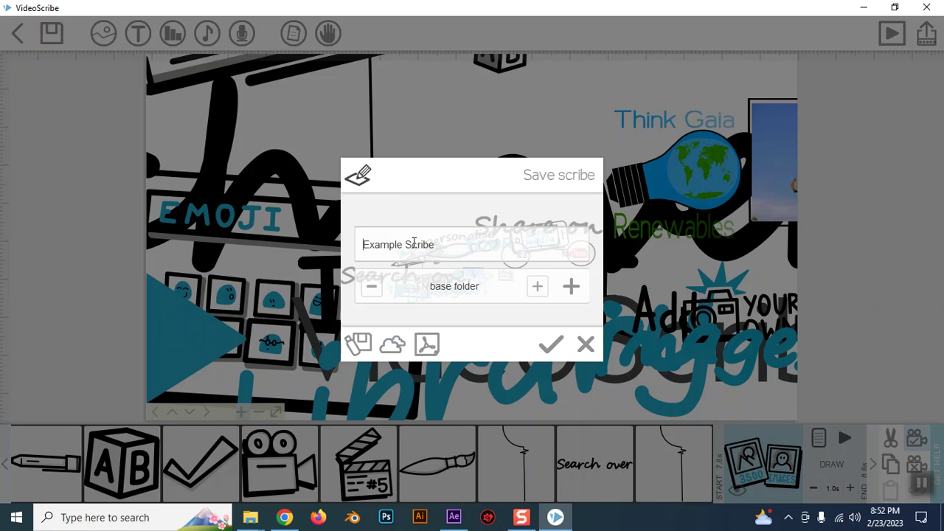
{"action": "left_click", "coordinate": [551, 344]}
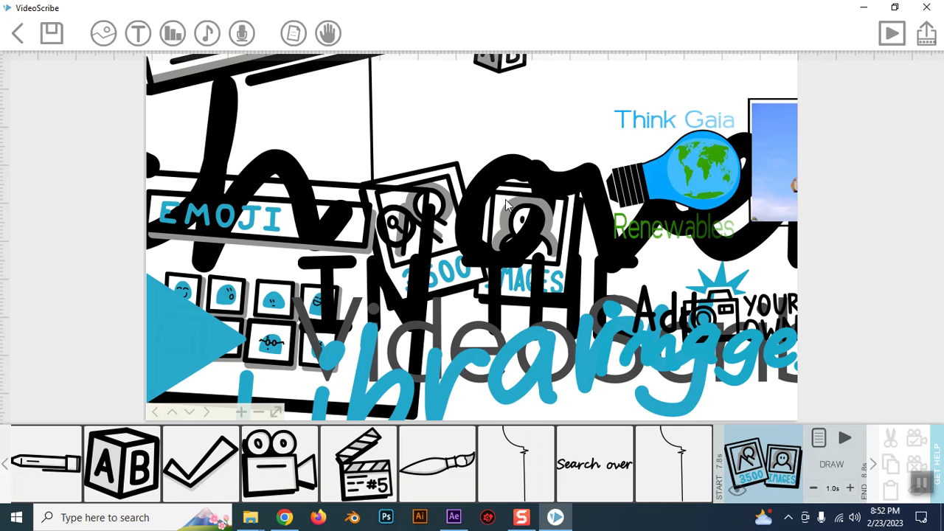
{"action": "scroll", "coordinate": [251, 60], "scroll_direction": "down", "scroll_amount": 1}
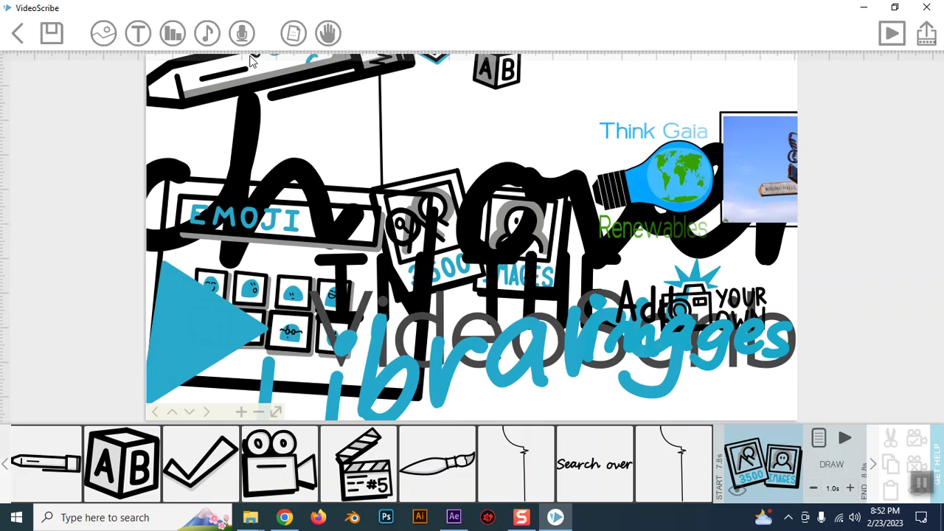
{"action": "scroll", "coordinate": [609, 270], "scroll_direction": "down", "scroll_amount": 1}
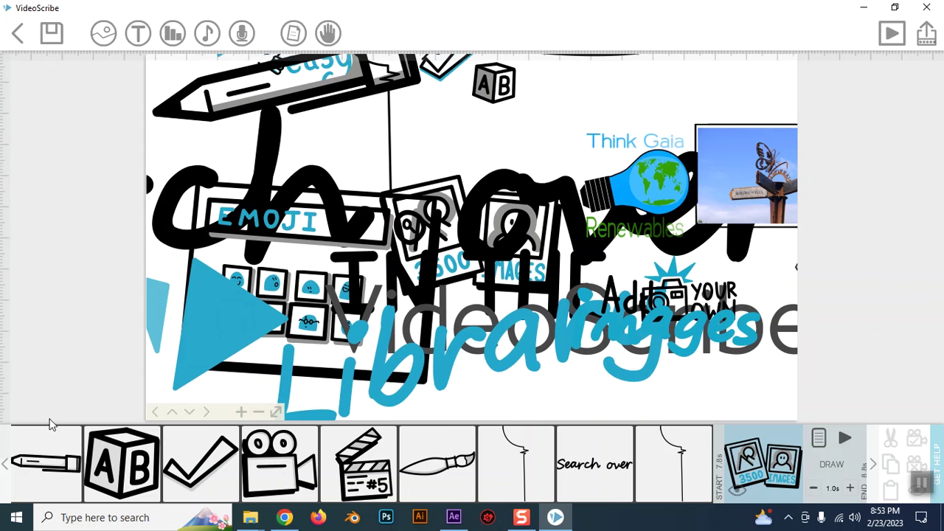
Step: Select the pen drawing element and start deleting it, then cancel to keep it
{"action": "left_click", "coordinate": [710, 319]}
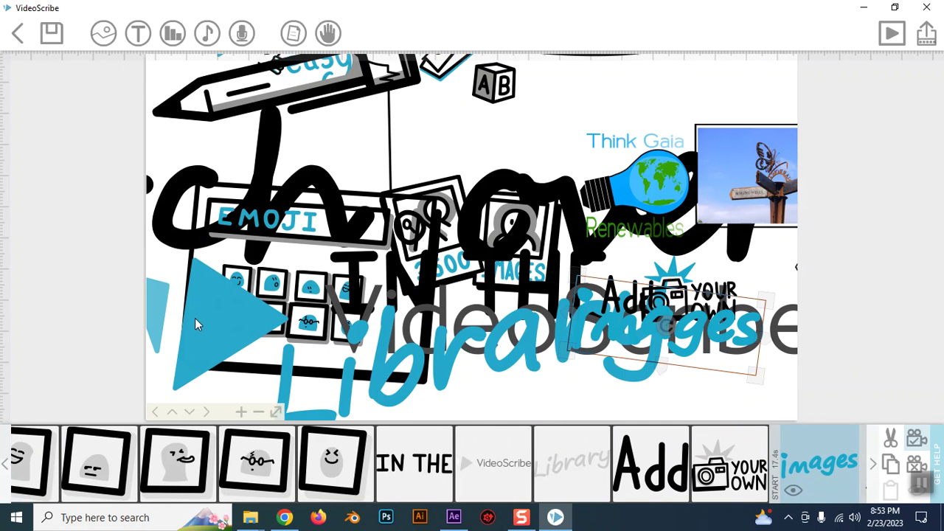
{"action": "left_click", "coordinate": [275, 107]}
{"action": "key", "text": "Delete"}
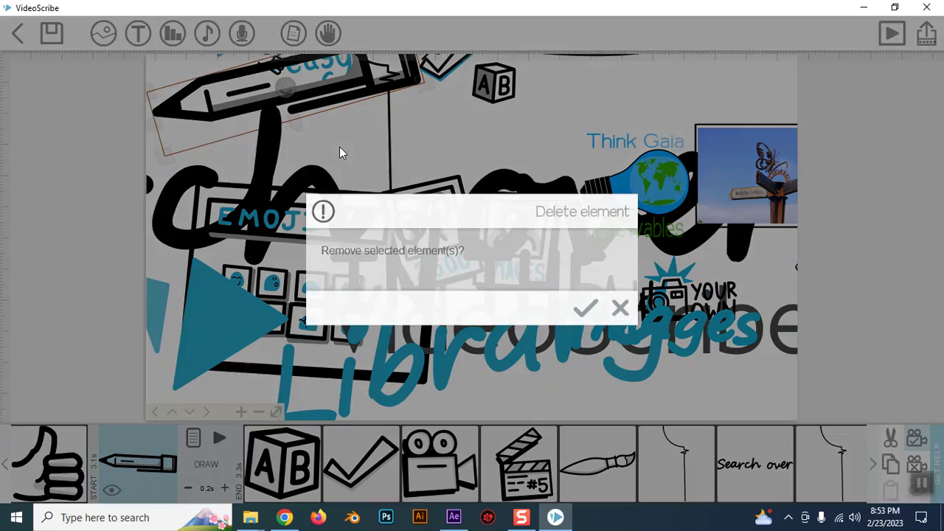
{"action": "left_click", "coordinate": [620, 307]}
Step: Quit VideoScribe and relaunch it from its program folder
{"action": "left_click", "coordinate": [926, 7]}
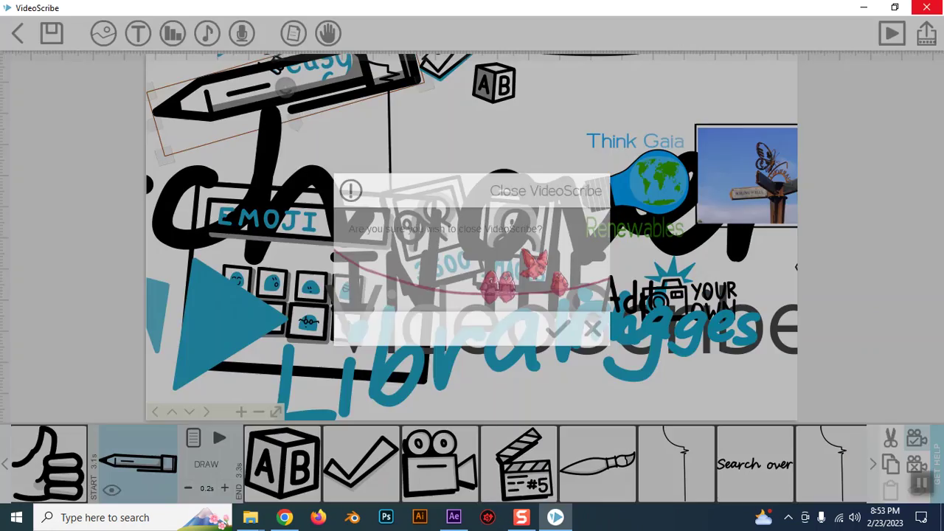
{"action": "left_click", "coordinate": [556, 329]}
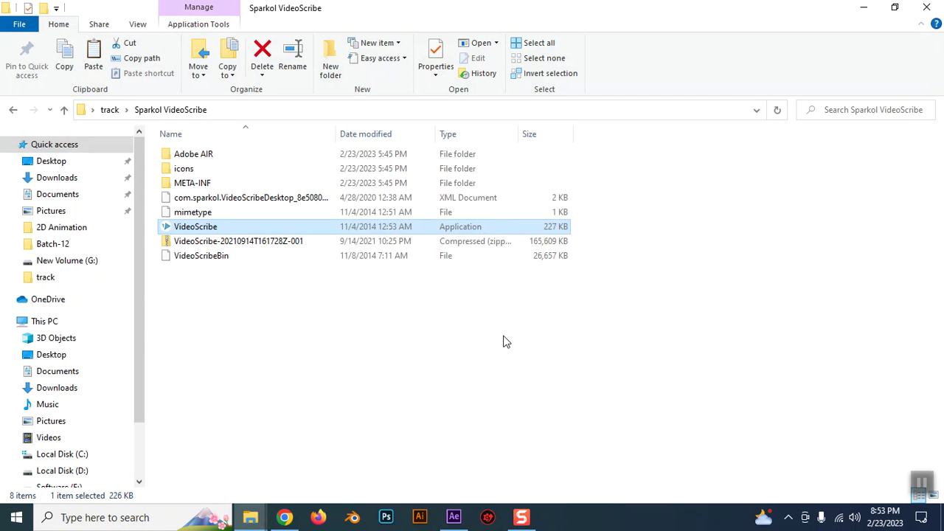
{"action": "key", "text": "Return"}
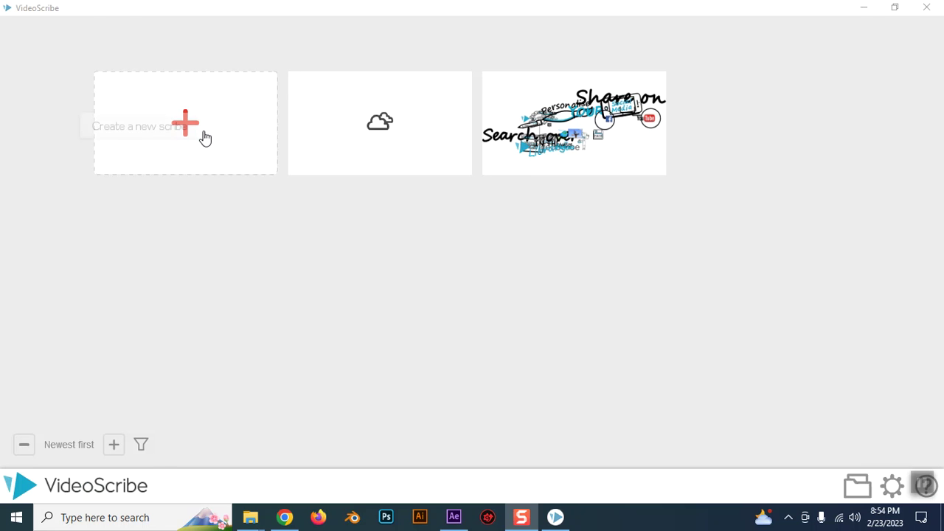
Step: Start a new blank scribe and add a black Arial Black 'HI' text element
{"action": "left_click", "coordinate": [204, 139]}
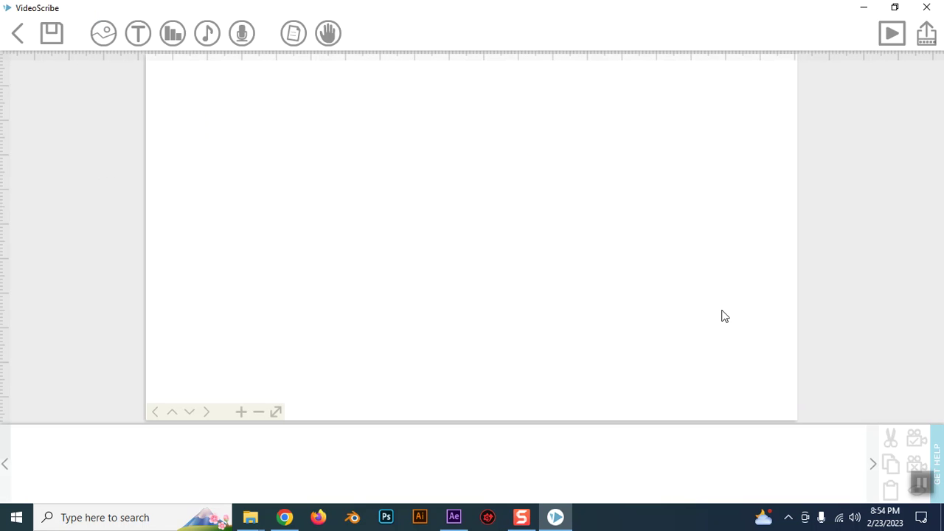
{"action": "left_click", "coordinate": [108, 40]}
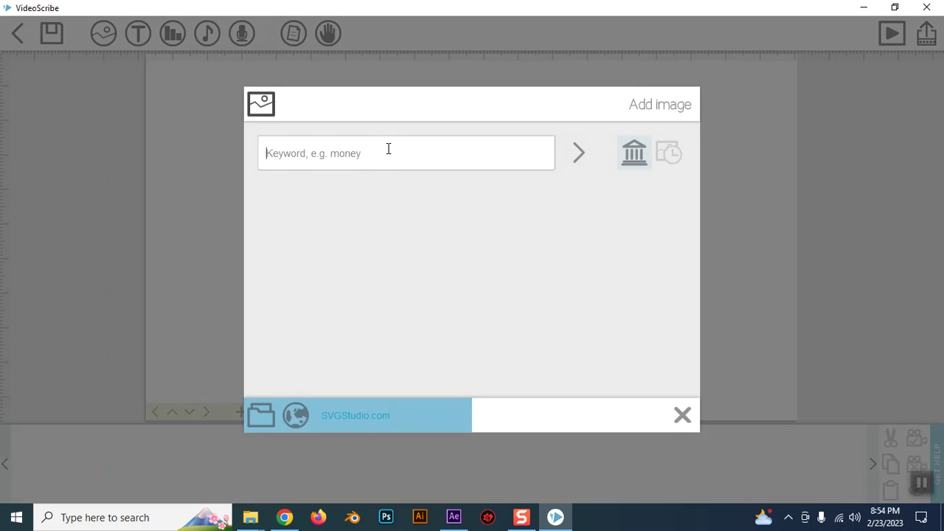
{"action": "left_click", "coordinate": [684, 415]}
{"action": "left_click", "coordinate": [136, 36]}
{"action": "type", "text": "HI !"}
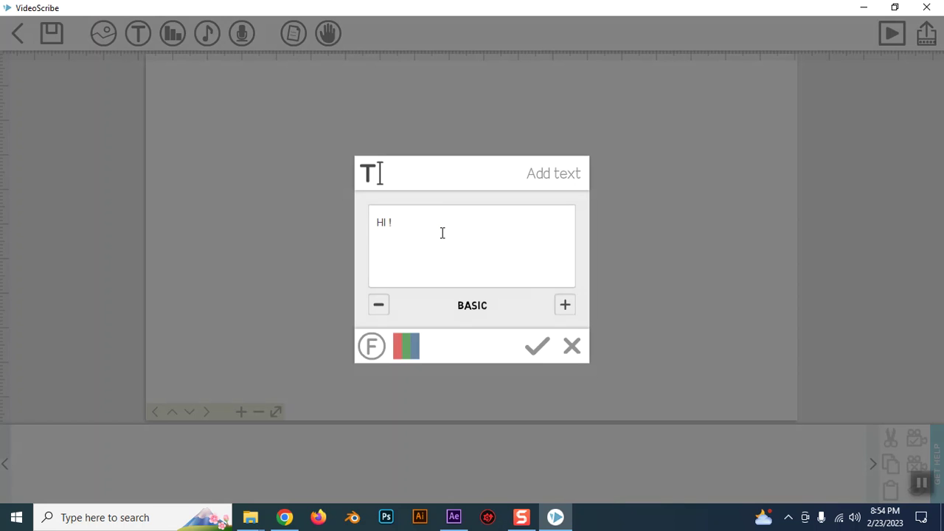
{"action": "left_click", "coordinate": [557, 308]}
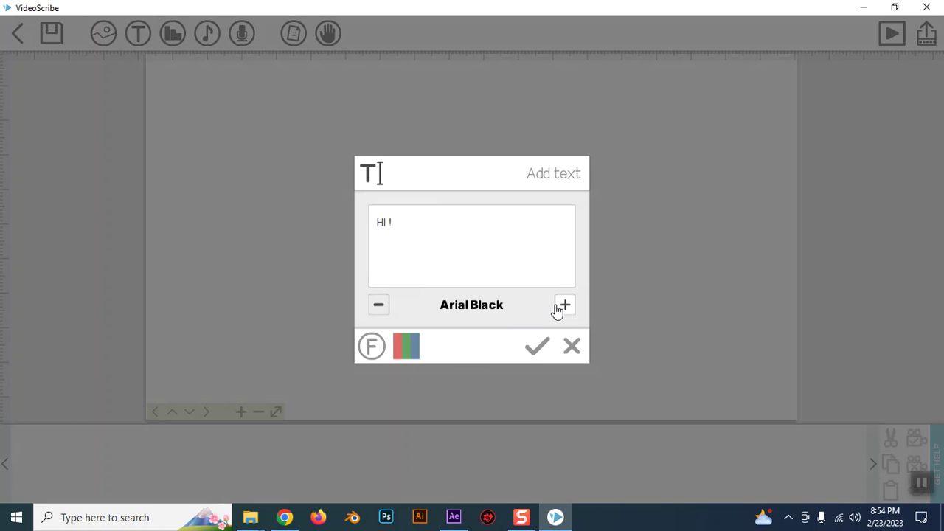
{"action": "left_click", "coordinate": [407, 351]}
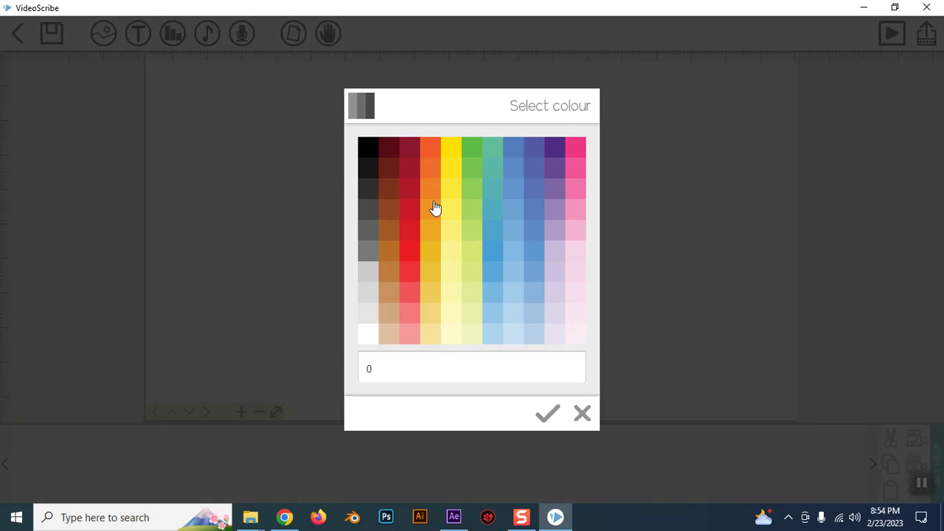
{"action": "left_click", "coordinate": [369, 151]}
{"action": "left_click", "coordinate": [536, 346]}
Step: Enlarge the HI! text and dismiss the Oops error message that appears
{"action": "left_click_drag", "start_coordinate": [519, 187], "coordinate": [578, 174]}
{"action": "left_click", "coordinate": [116, 438]}
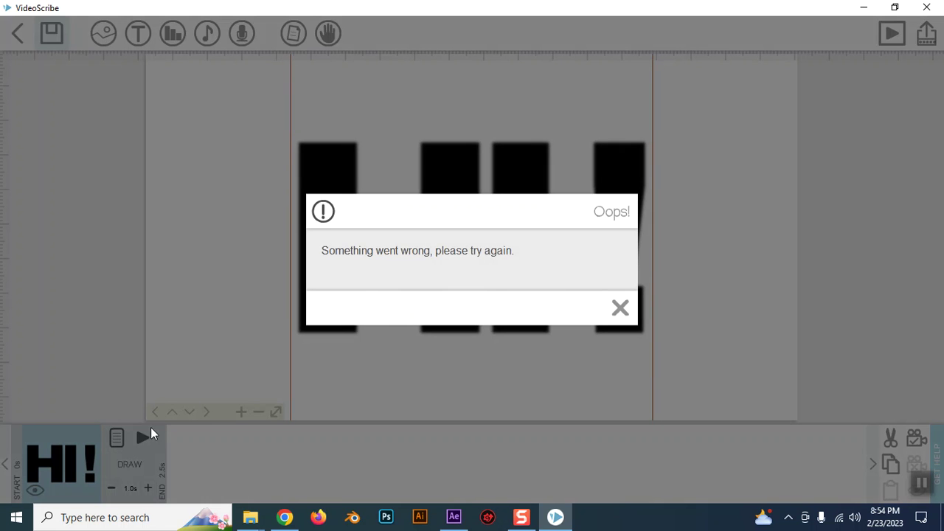
{"action": "left_click", "coordinate": [622, 309]}
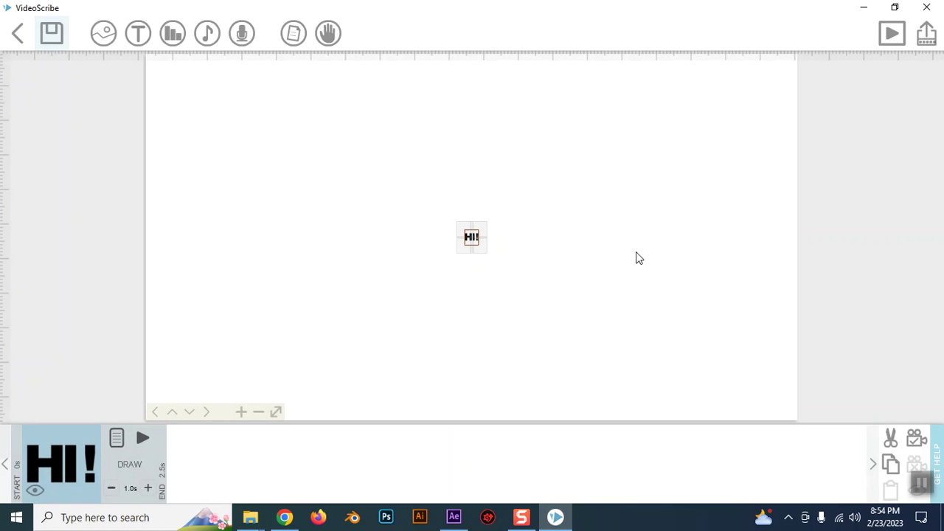
{"action": "left_click", "coordinate": [655, 302]}
{"action": "left_click", "coordinate": [472, 243]}
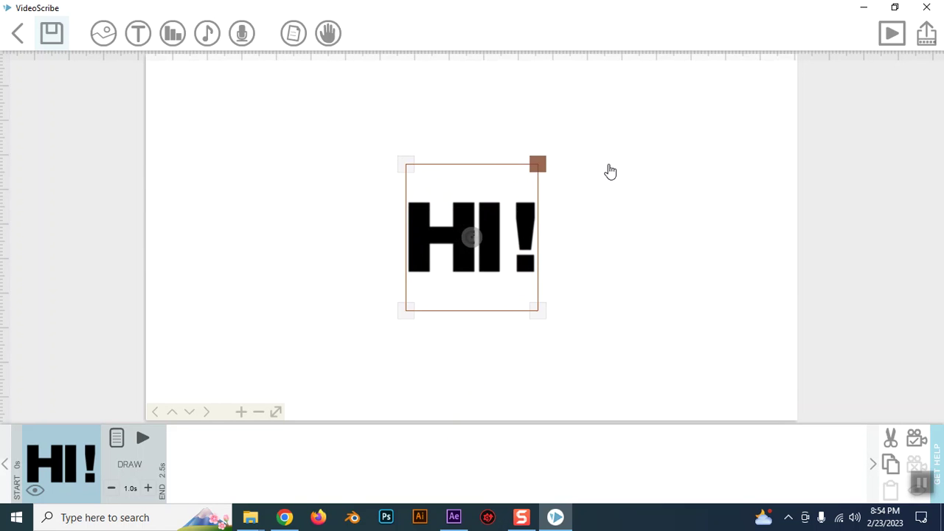
{"action": "left_click", "coordinate": [604, 191]}
{"action": "left_click", "coordinate": [77, 451]}
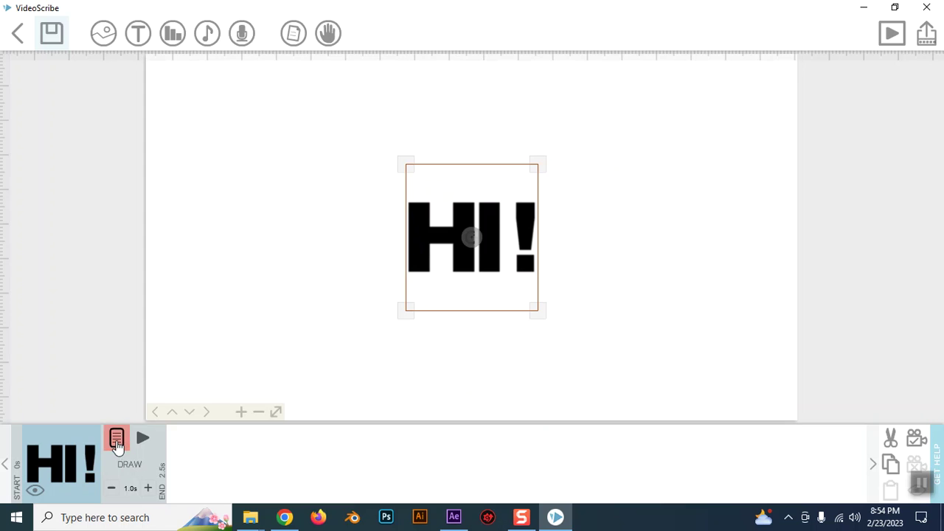
Step: Try HI! text drawing durations between 1.5 and 5.0 seconds in Text properties
{"action": "left_click", "coordinate": [116, 438]}
{"action": "left_click", "coordinate": [371, 344]}
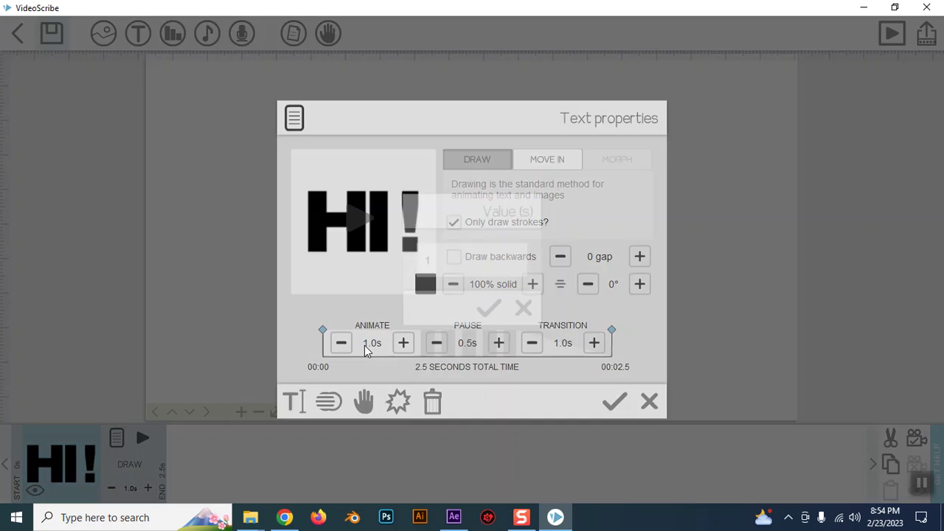
{"action": "left_click", "coordinate": [524, 309]}
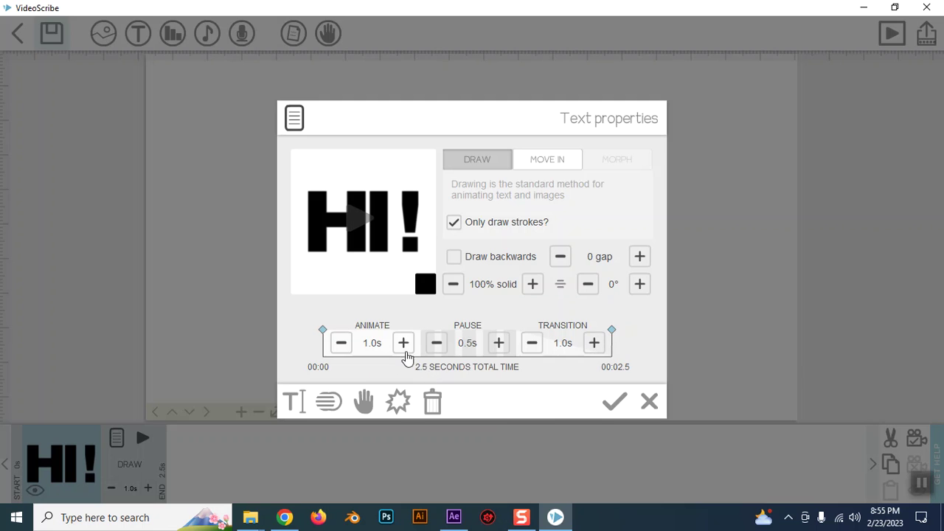
{"action": "left_click", "coordinate": [403, 343]}
{"action": "left_click", "coordinate": [404, 343]}
{"action": "left_click", "coordinate": [404, 343]}
{"action": "left_click", "coordinate": [403, 343]}
{"action": "left_click", "coordinate": [340, 343]}
{"action": "left_click", "coordinate": [340, 344]}
{"action": "left_click", "coordinate": [341, 343]}
{"action": "left_click", "coordinate": [341, 344]}
{"action": "left_click", "coordinate": [340, 344]}
{"action": "left_click", "coordinate": [340, 344]}
{"action": "left_click", "coordinate": [340, 344]}
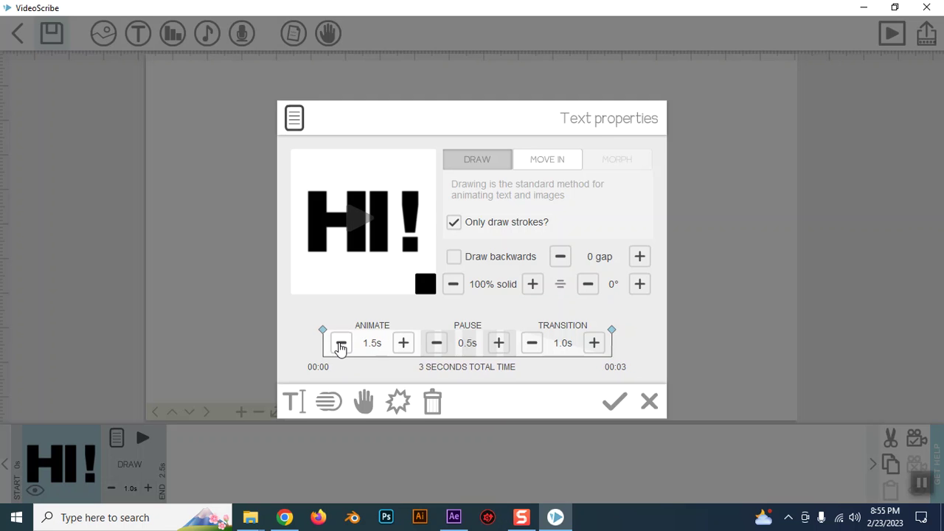
{"action": "left_click", "coordinate": [400, 345]}
{"action": "left_click", "coordinate": [400, 345]}
{"action": "left_click", "coordinate": [400, 345]}
{"action": "left_click", "coordinate": [400, 345]}
{"action": "left_click", "coordinate": [401, 345]}
{"action": "left_click", "coordinate": [402, 345]}
{"action": "left_click", "coordinate": [403, 344]}
Step: Set the HI! drawing time to exactly 2.0 seconds and apply it
{"action": "left_click", "coordinate": [373, 344]}
{"action": "type", "text": "2"}
{"action": "left_click", "coordinate": [489, 311]}
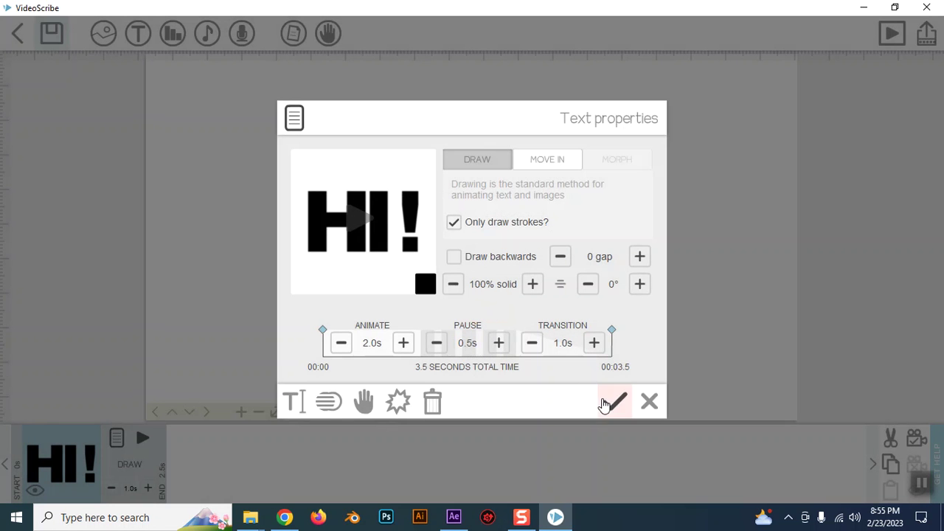
{"action": "left_click", "coordinate": [613, 401]}
Step: Preview the HI! hand-drawing animation, keeping the 3.5-second total timing
{"action": "left_click", "coordinate": [590, 260]}
{"action": "left_click", "coordinate": [518, 239]}
{"action": "left_click", "coordinate": [652, 239]}
{"action": "left_click", "coordinate": [499, 233]}
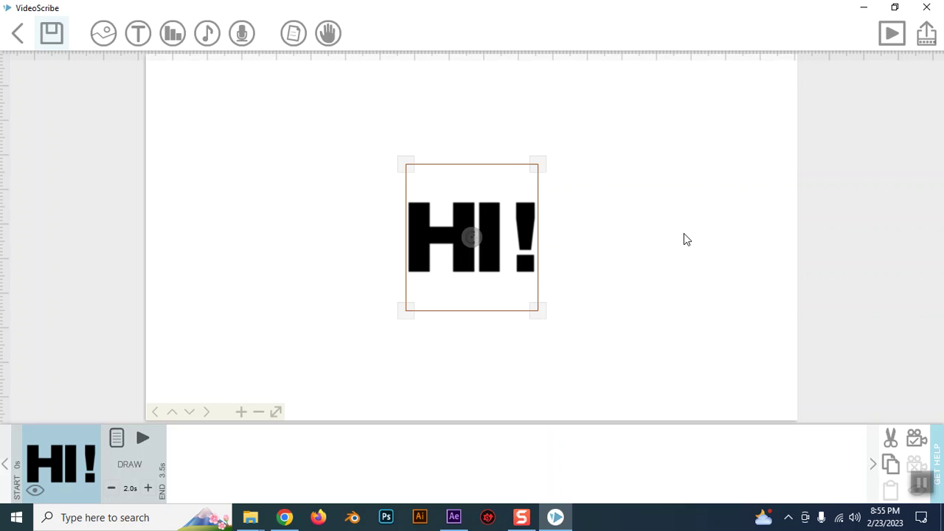
{"action": "left_click", "coordinate": [627, 233]}
{"action": "left_click", "coordinate": [452, 233]}
{"action": "left_click", "coordinate": [120, 435]}
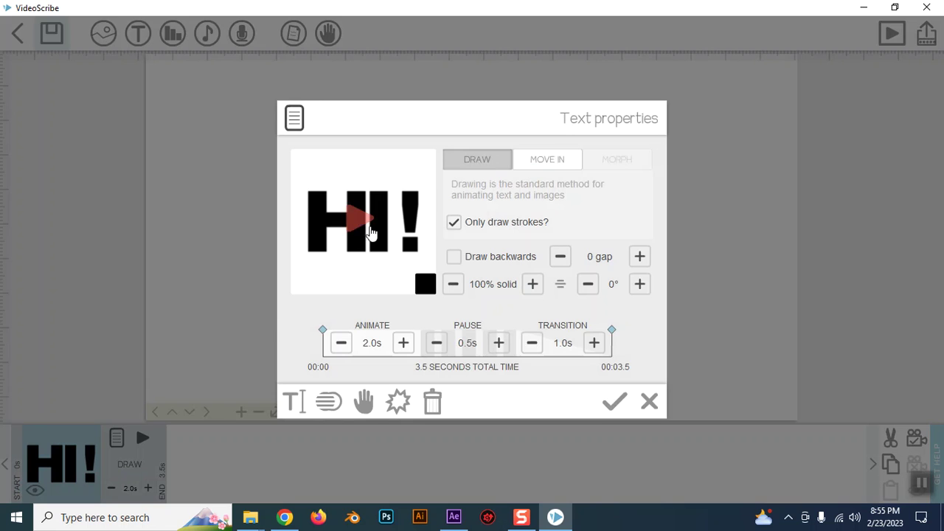
{"action": "left_click", "coordinate": [361, 229]}
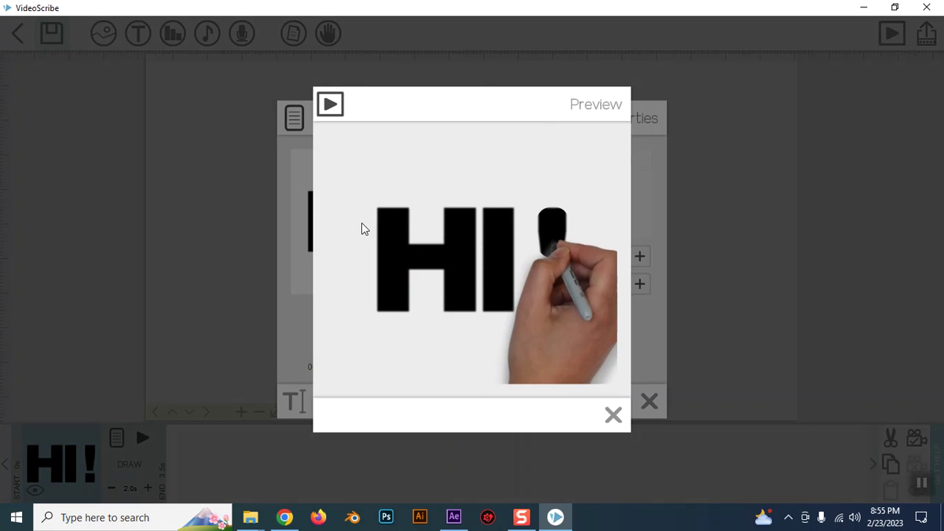
{"action": "left_click", "coordinate": [613, 415]}
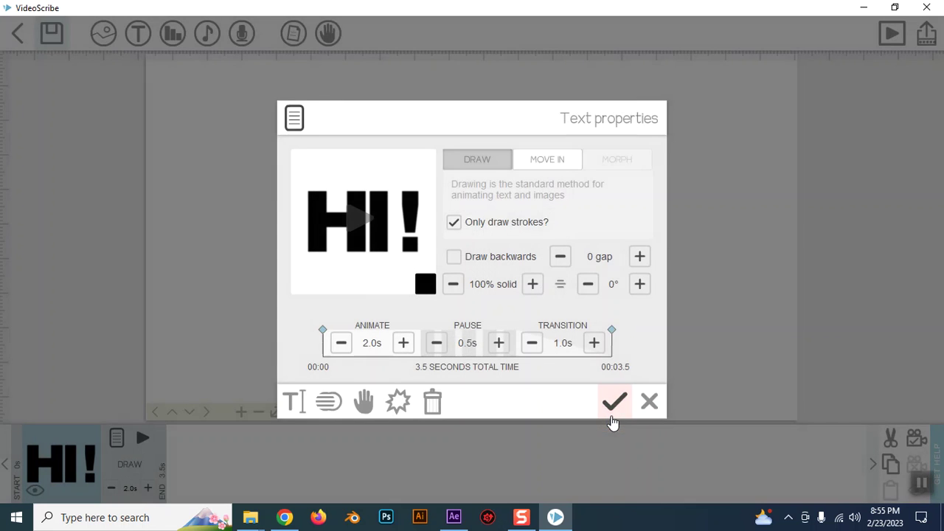
{"action": "left_click", "coordinate": [616, 404]}
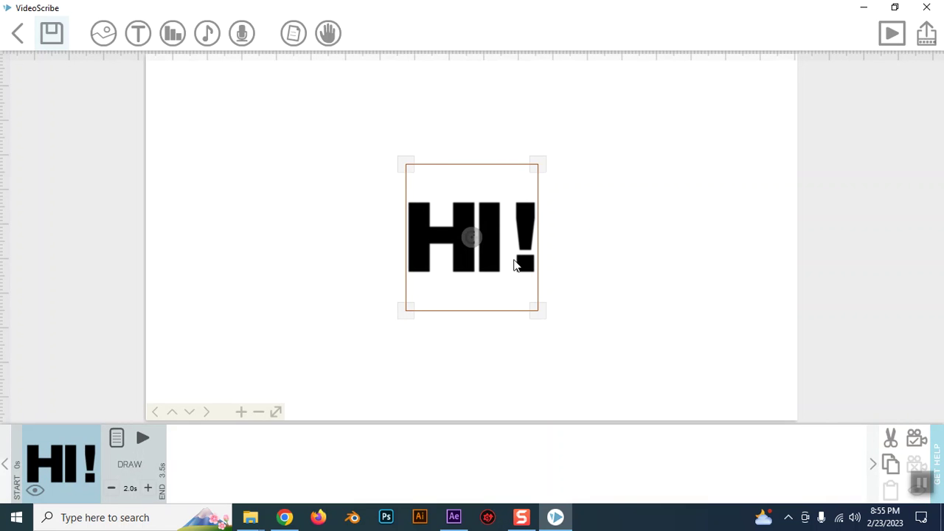
Step: Set the camera on the HI! text and pan to blank canvas space beside it
{"action": "left_click", "coordinate": [916, 450]}
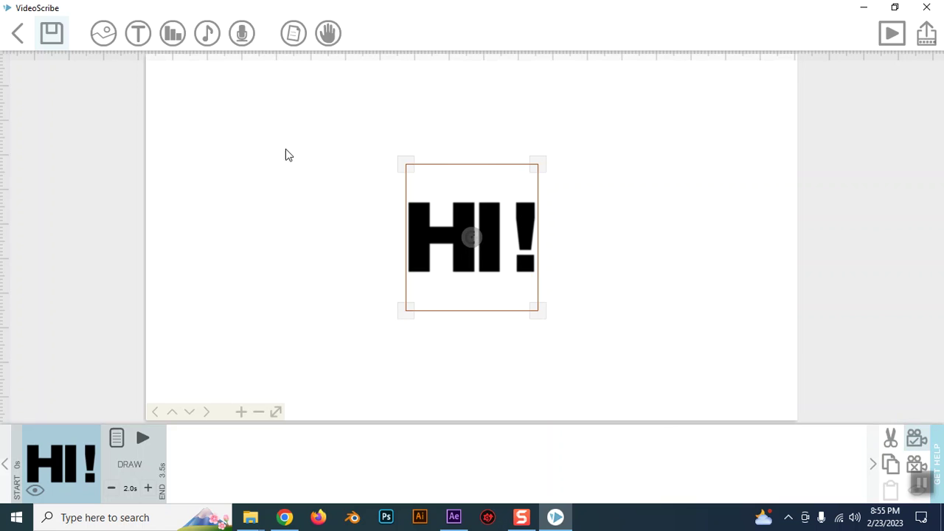
{"action": "left_click", "coordinate": [657, 242]}
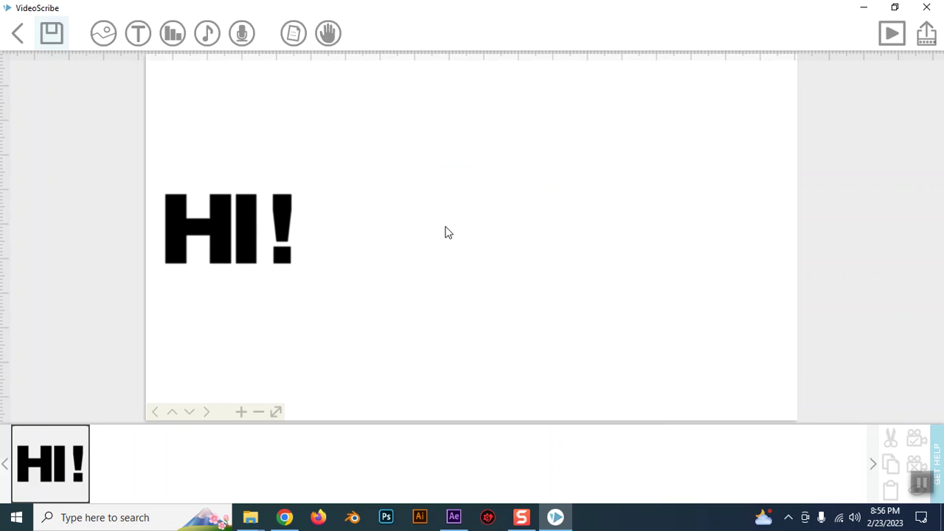
{"action": "left_click_drag", "start_coordinate": [444, 233], "coordinate": [301, 237]}
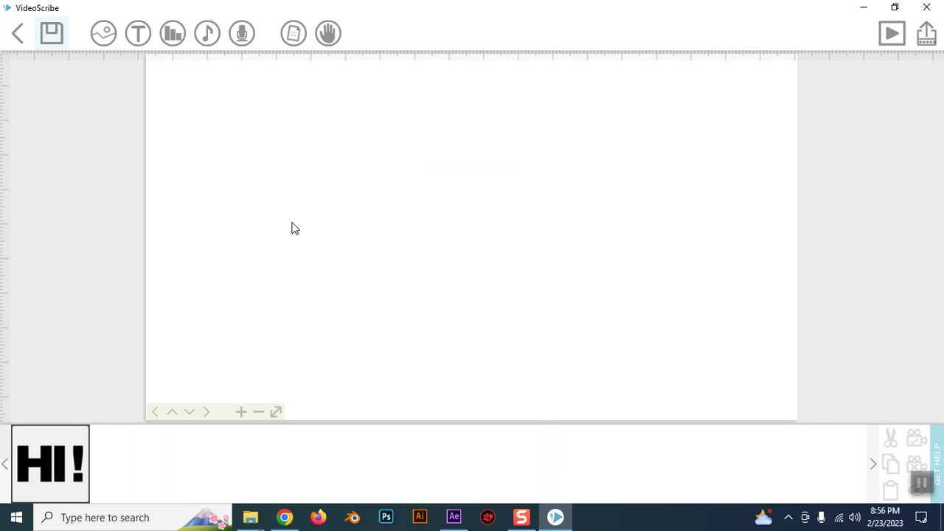
{"action": "left_click", "coordinate": [102, 33]}
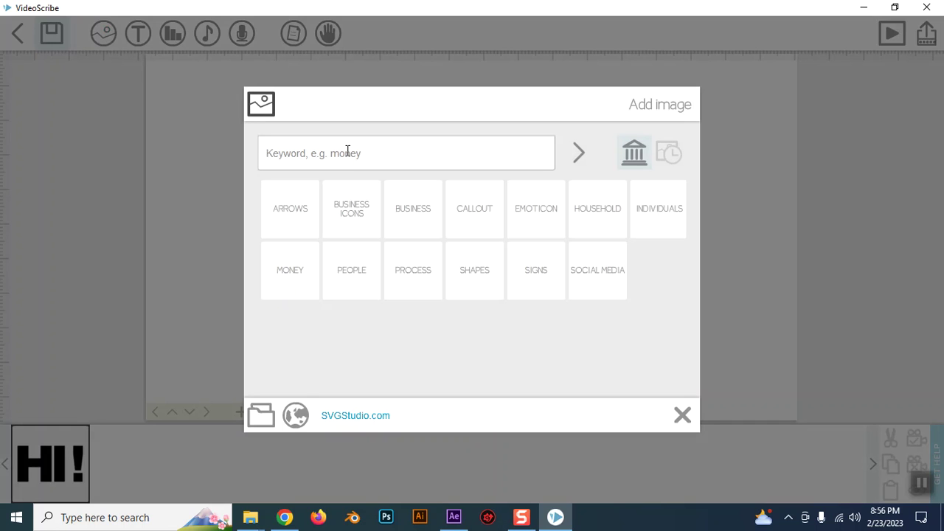
Step: Search the image library for 'men' and place the man in the black T-shirt and jeans
{"action": "type", "text": "men"}
{"action": "left_click", "coordinate": [587, 154]}
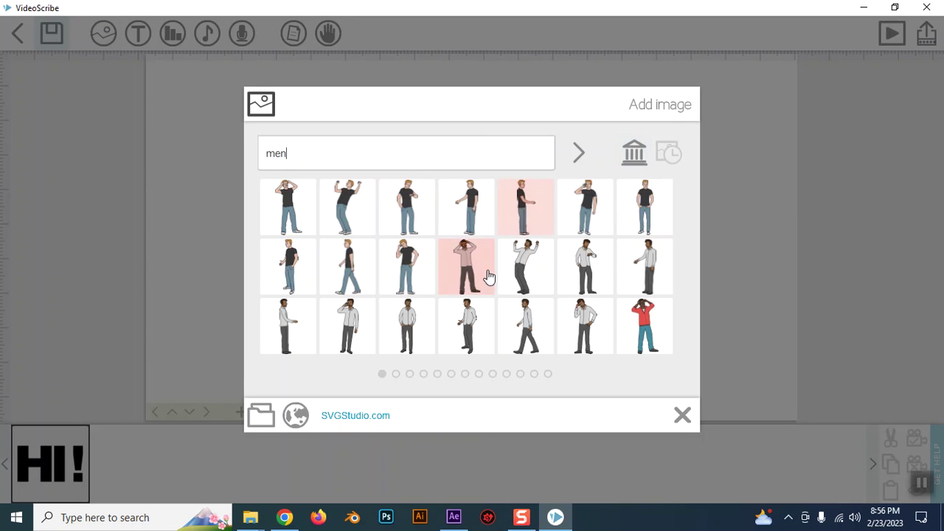
{"action": "scroll", "coordinate": [593, 323], "scroll_direction": "down", "scroll_amount": 2}
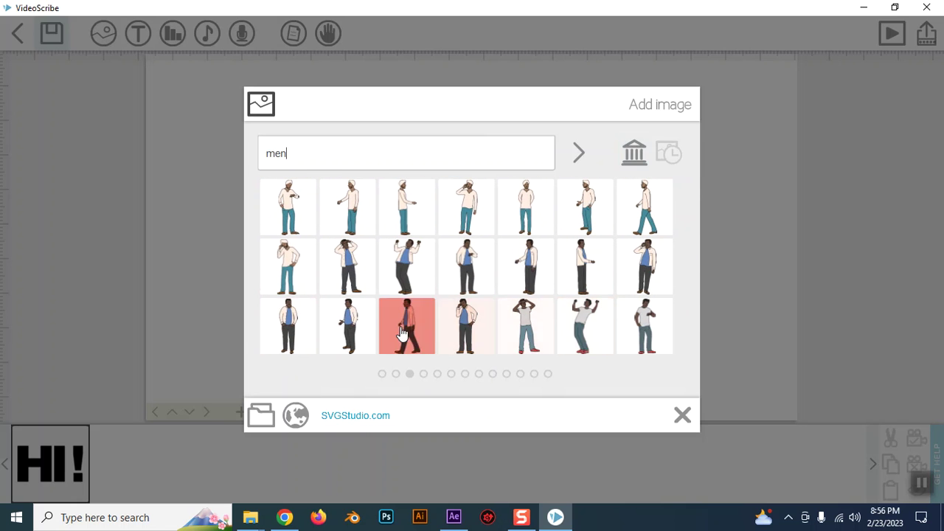
{"action": "scroll", "coordinate": [398, 328], "scroll_direction": "up", "scroll_amount": 1}
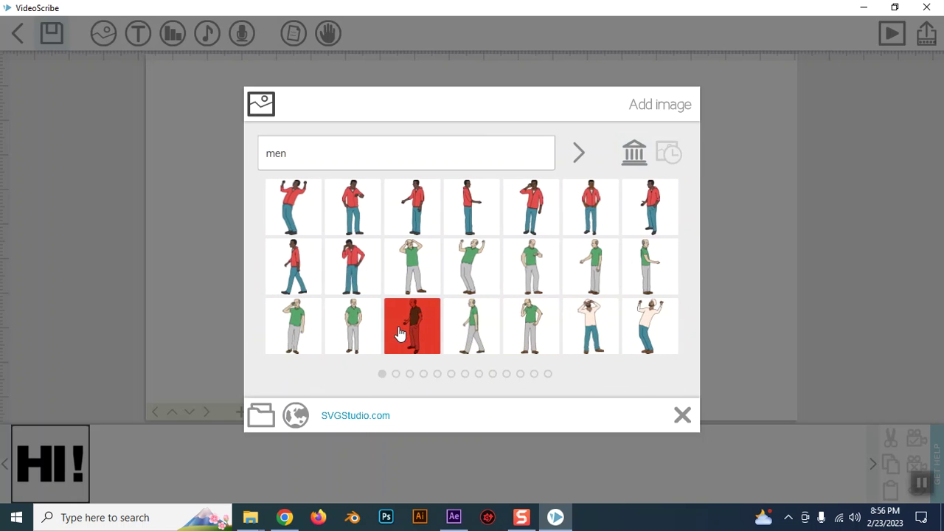
{"action": "scroll", "coordinate": [399, 334], "scroll_direction": "up", "scroll_amount": 1}
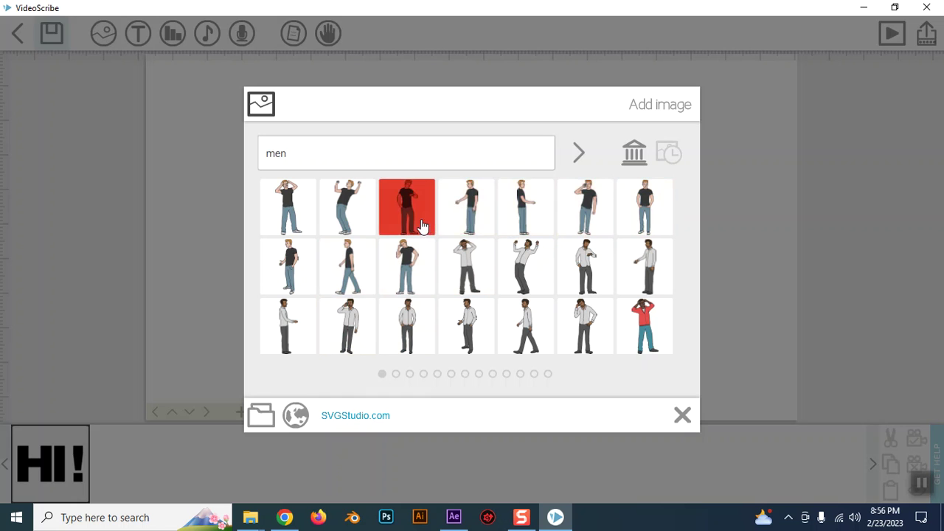
{"action": "left_click", "coordinate": [645, 210]}
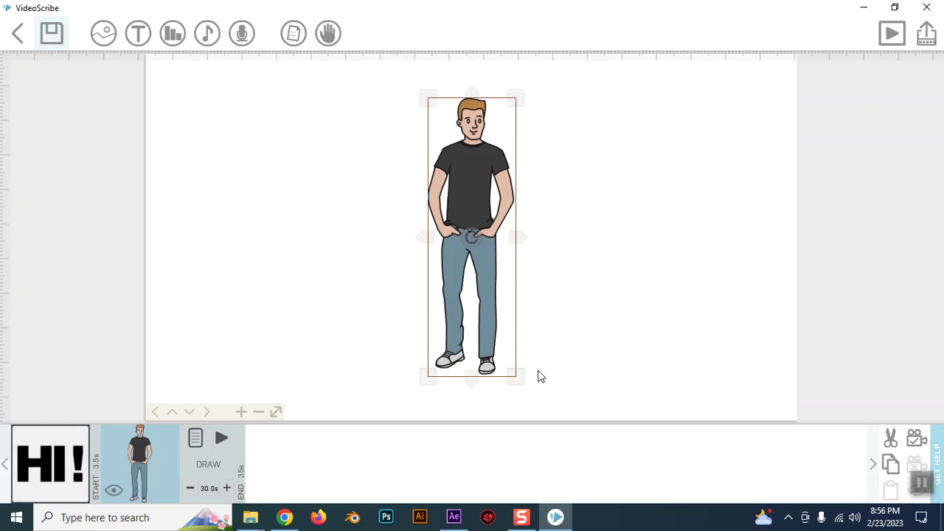
Step: Shrink the cartoon man slightly, set the camera on him, and recentre him in view
{"action": "left_click_drag", "start_coordinate": [516, 101], "coordinate": [484, 138]}
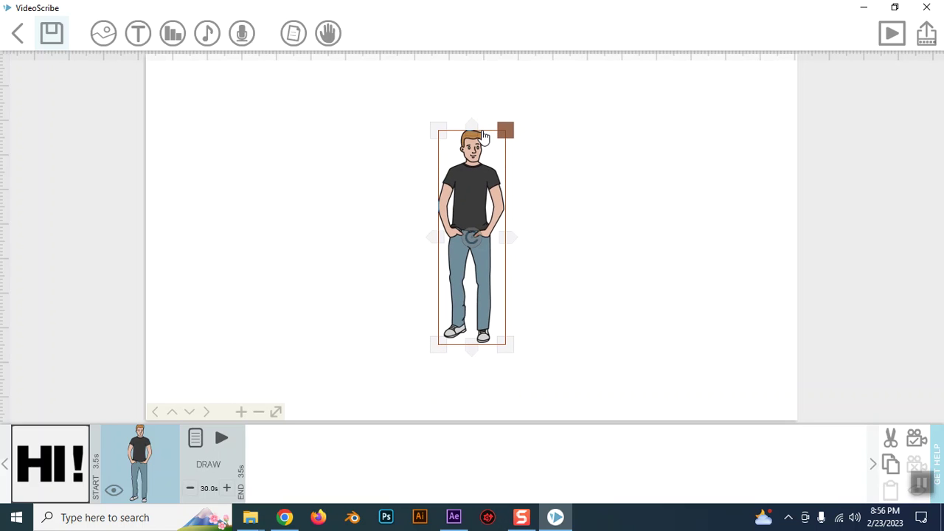
{"action": "left_click", "coordinate": [73, 465]}
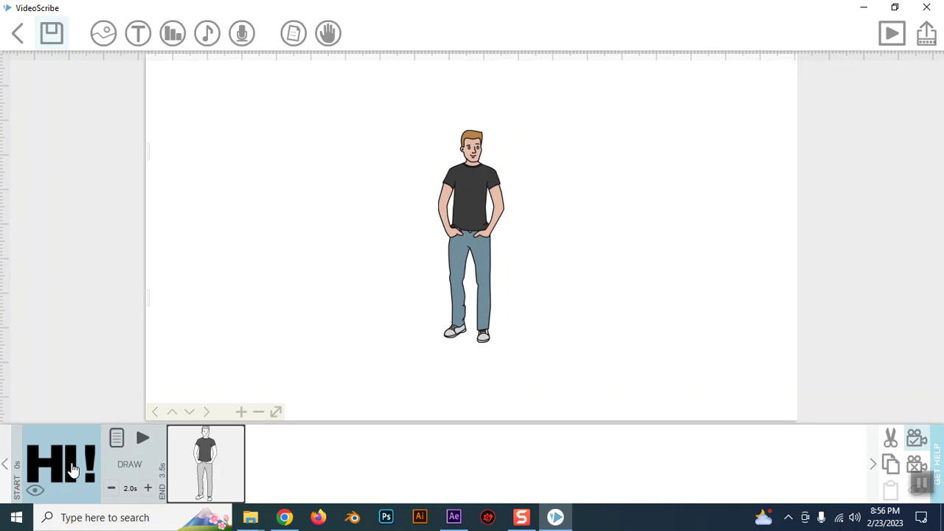
{"action": "left_click", "coordinate": [218, 470]}
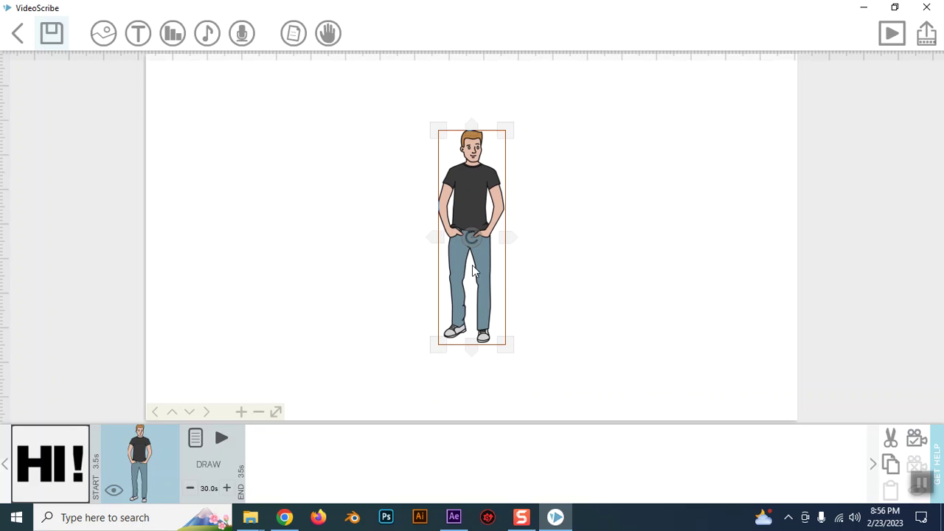
{"action": "left_click", "coordinate": [915, 440]}
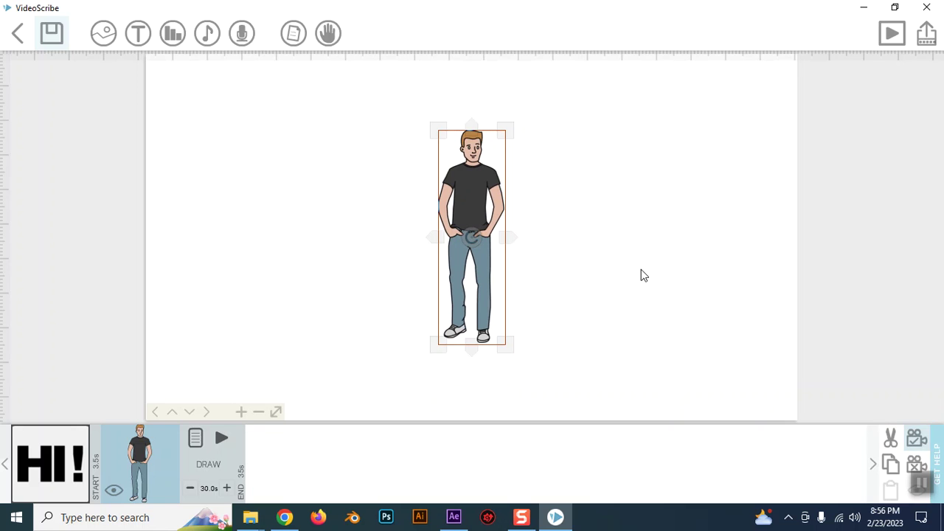
{"action": "left_click_drag", "start_coordinate": [640, 275], "coordinate": [330, 280]}
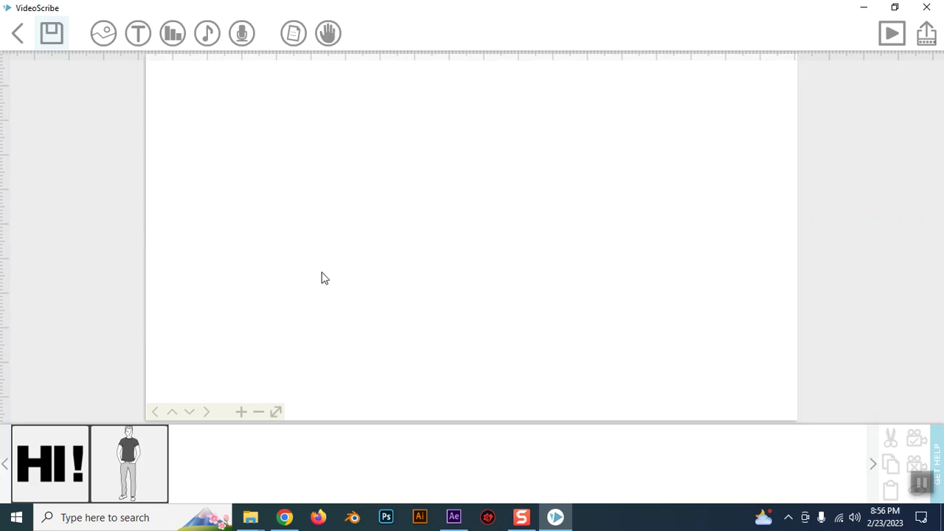
{"action": "left_click_drag", "start_coordinate": [323, 268], "coordinate": [690, 263]}
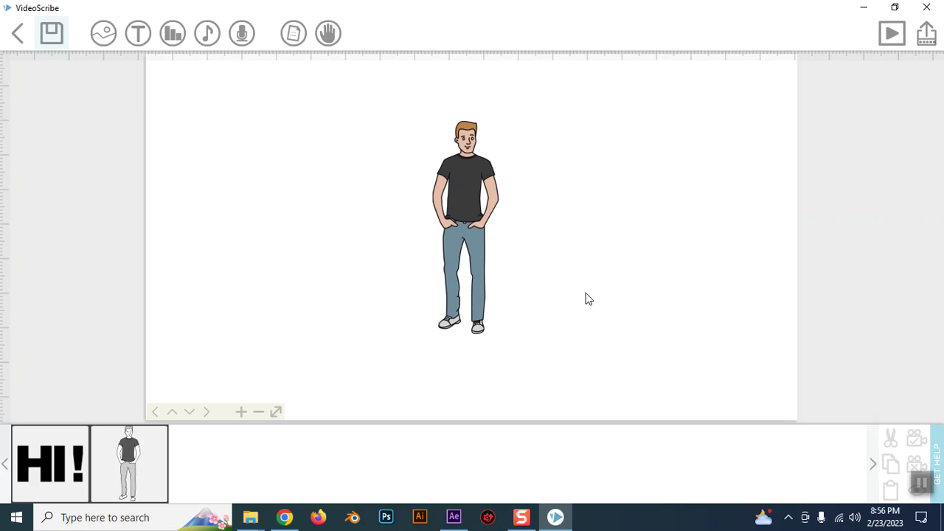
{"action": "left_click", "coordinate": [455, 240]}
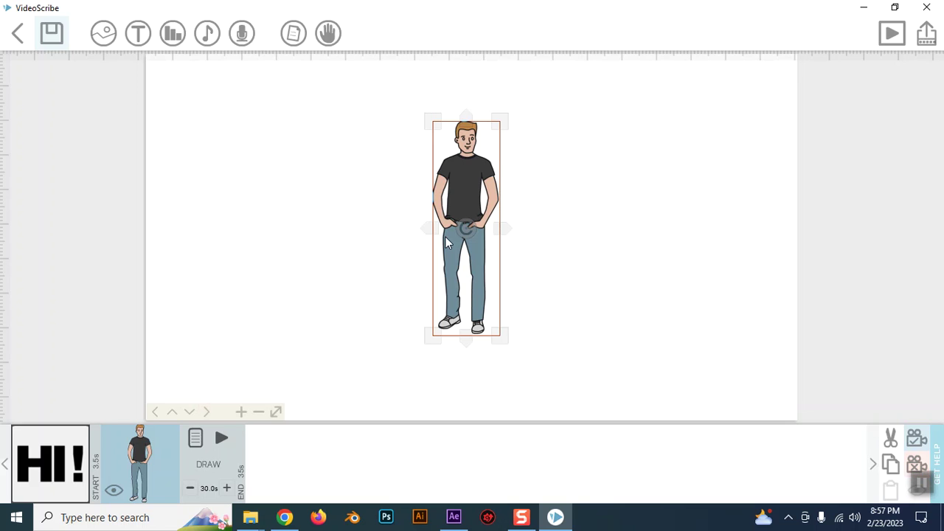
Step: Move the man just right of HI!, then centre HI! and set the camera on it
{"action": "left_click", "coordinate": [290, 270]}
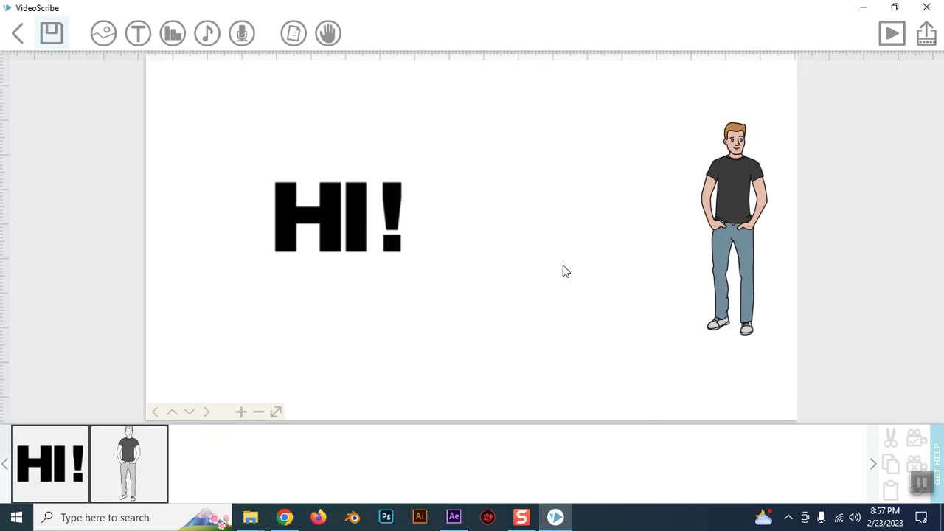
{"action": "mouse_move", "coordinate": [602, 342]}
{"action": "left_mouse_down"}
{"action": "mouse_move", "coordinate": [397, 346]}
{"action": "mouse_move", "coordinate": [636, 352]}
{"action": "left_mouse_up"}
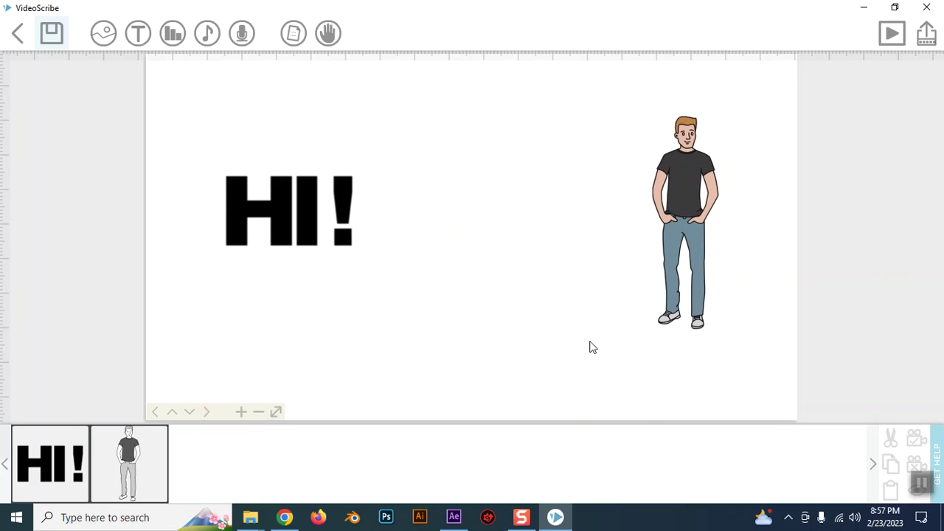
{"action": "left_click", "coordinate": [289, 214]}
{"action": "left_click_drag", "start_coordinate": [735, 208], "coordinate": [485, 204]}
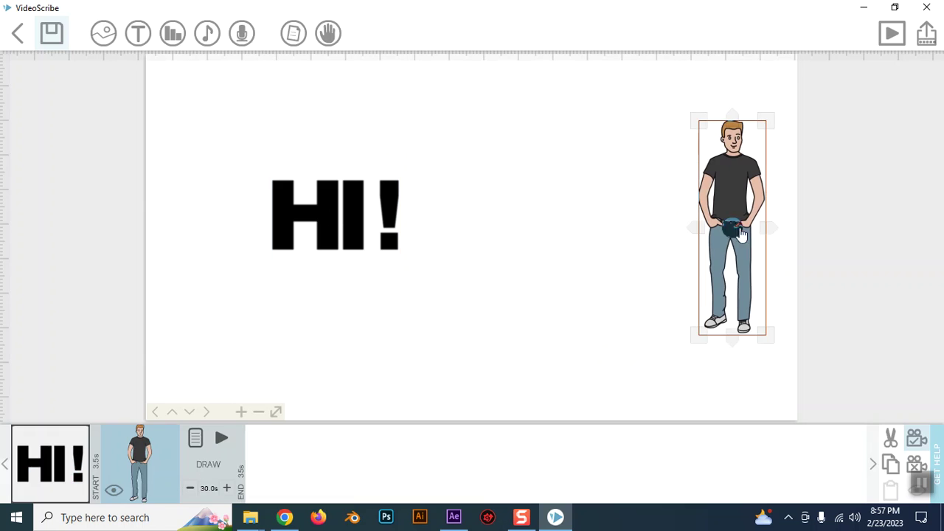
{"action": "left_click_drag", "start_coordinate": [699, 301], "coordinate": [371, 296]}
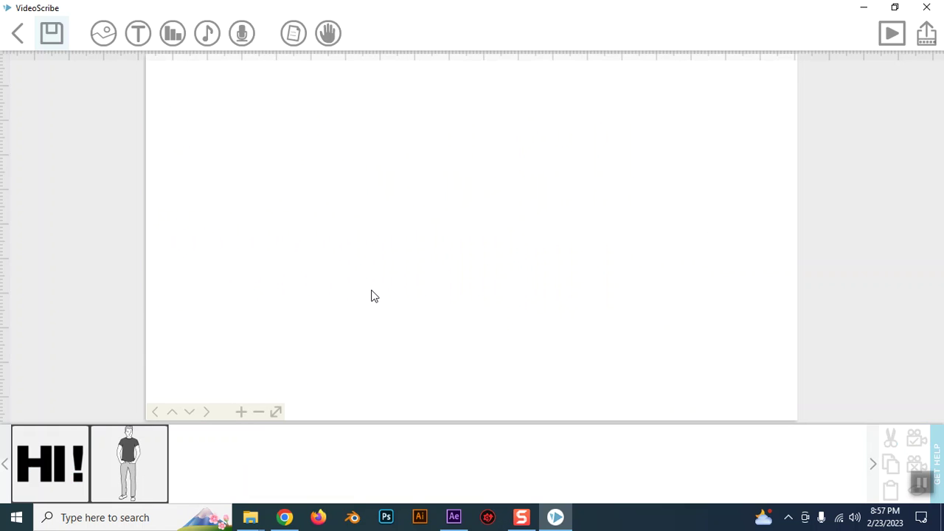
{"action": "left_click_drag", "start_coordinate": [413, 315], "coordinate": [769, 342]}
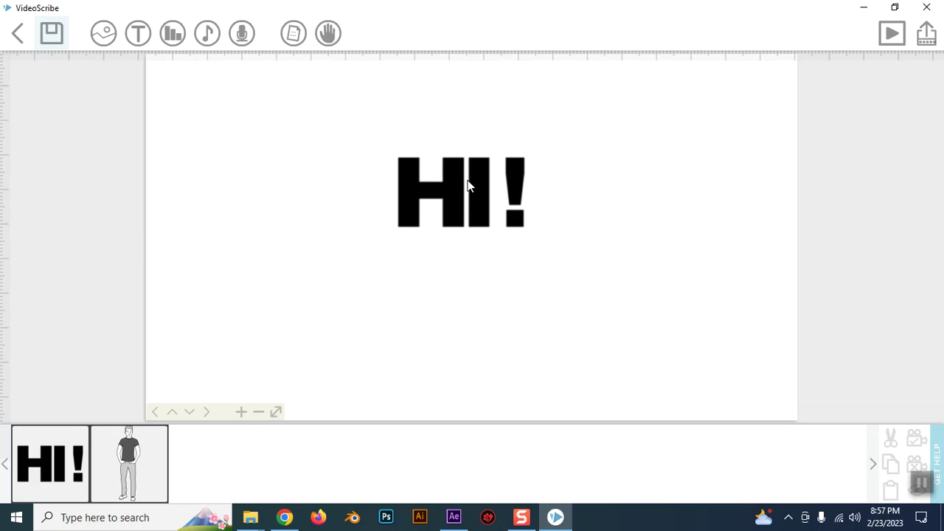
{"action": "left_click", "coordinate": [469, 188]}
{"action": "left_click", "coordinate": [80, 469]}
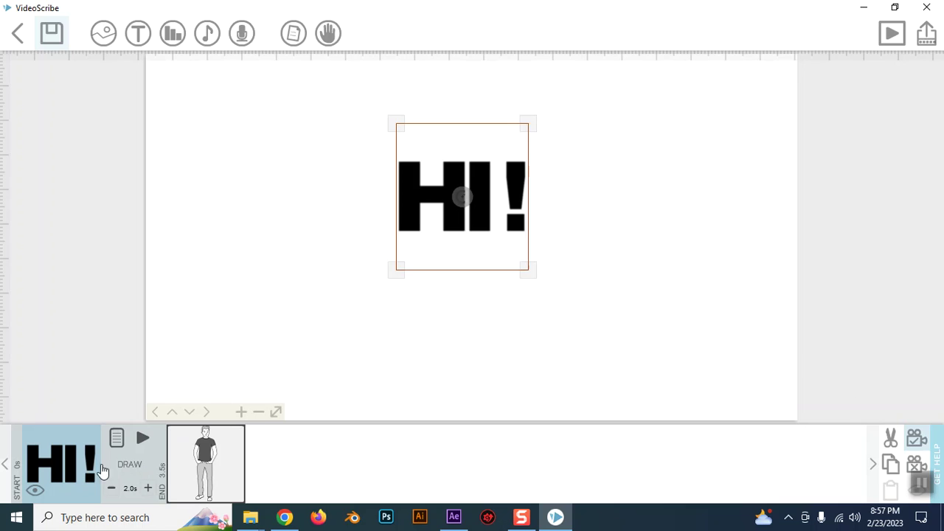
Step: Bring the cartoon man to the middle of the view and open his Image properties
{"action": "left_click", "coordinate": [899, 435]}
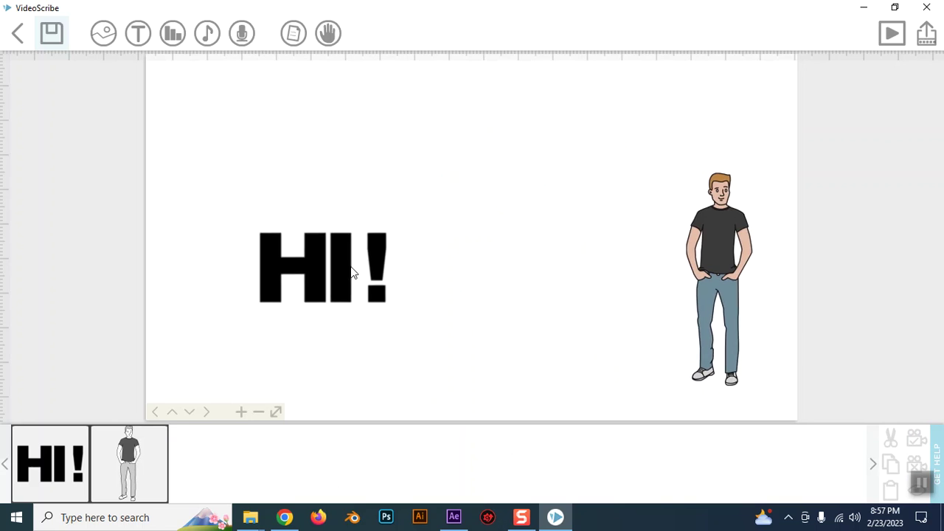
{"action": "left_click", "coordinate": [784, 168]}
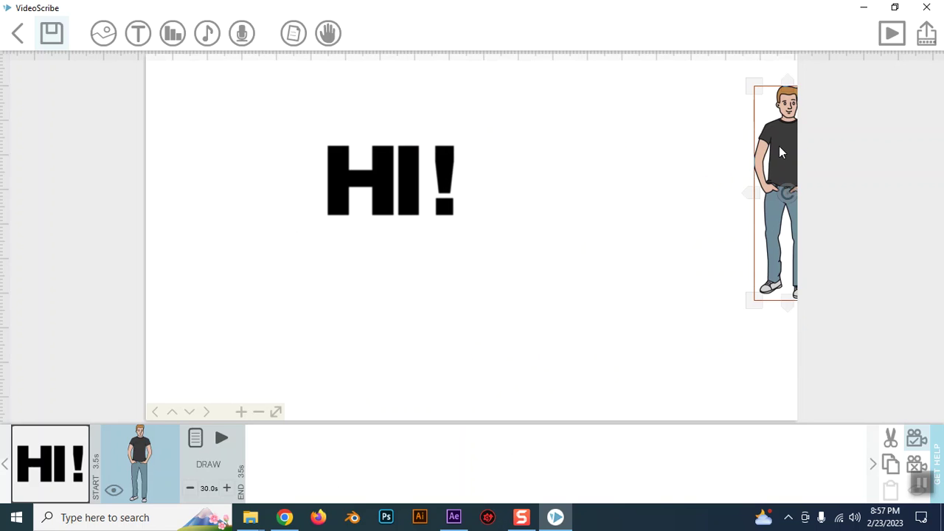
{"action": "left_click_drag", "start_coordinate": [779, 146], "coordinate": [435, 346]}
{"action": "left_click", "coordinate": [694, 290]}
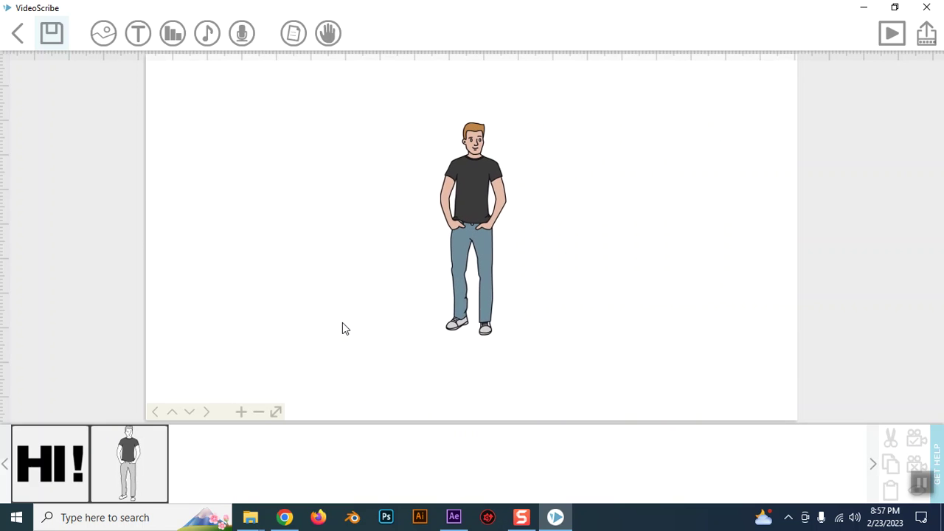
{"action": "left_click", "coordinate": [457, 216]}
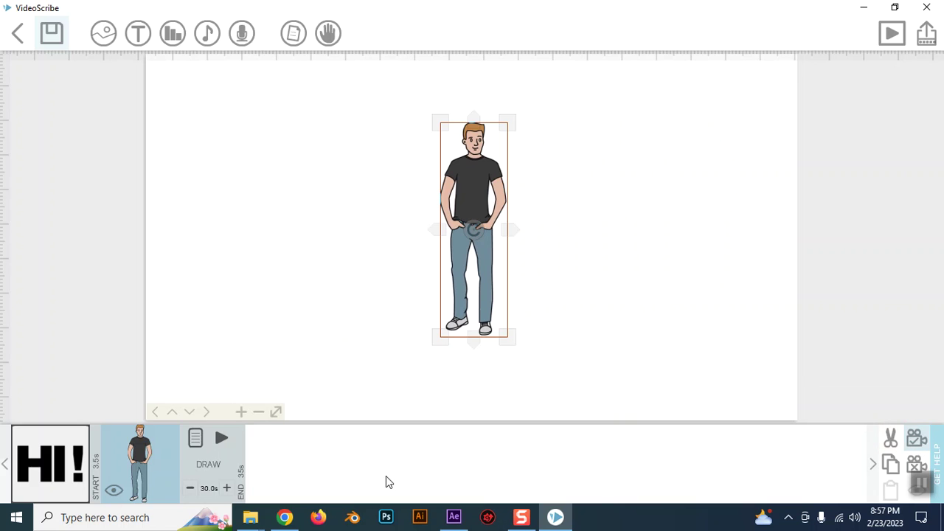
{"action": "left_click", "coordinate": [196, 438]}
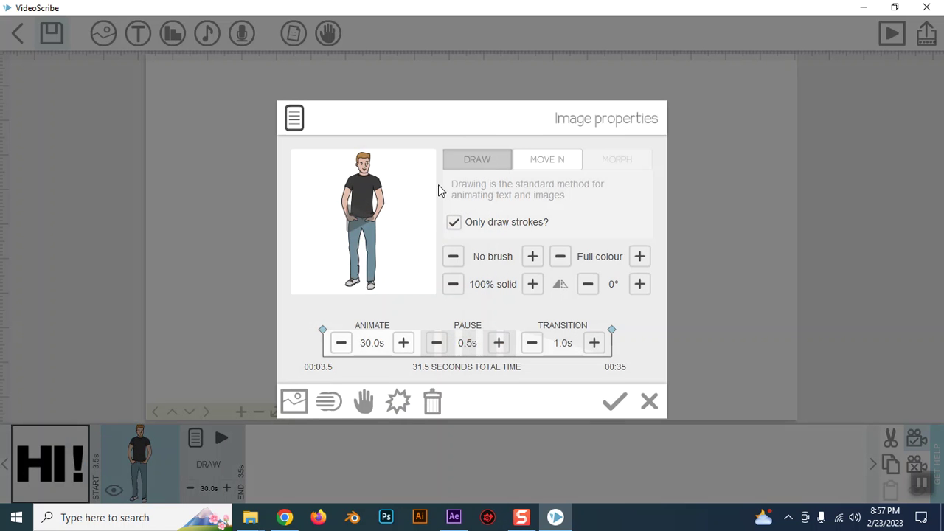
Step: Cut the man's draw time from 30s to 5s, preview and apply it, and lock his camera framing
{"action": "left_click", "coordinate": [370, 344]}
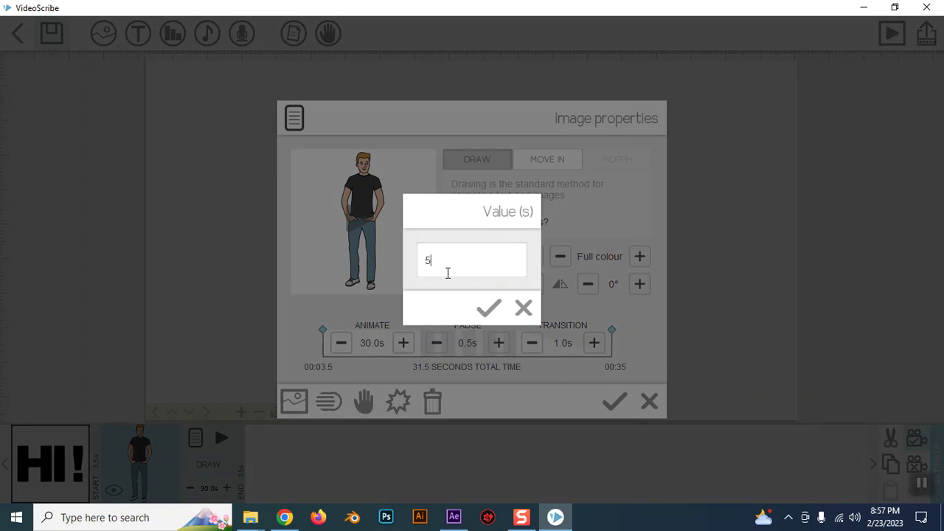
{"action": "left_click", "coordinate": [488, 307]}
{"action": "left_click", "coordinate": [388, 233]}
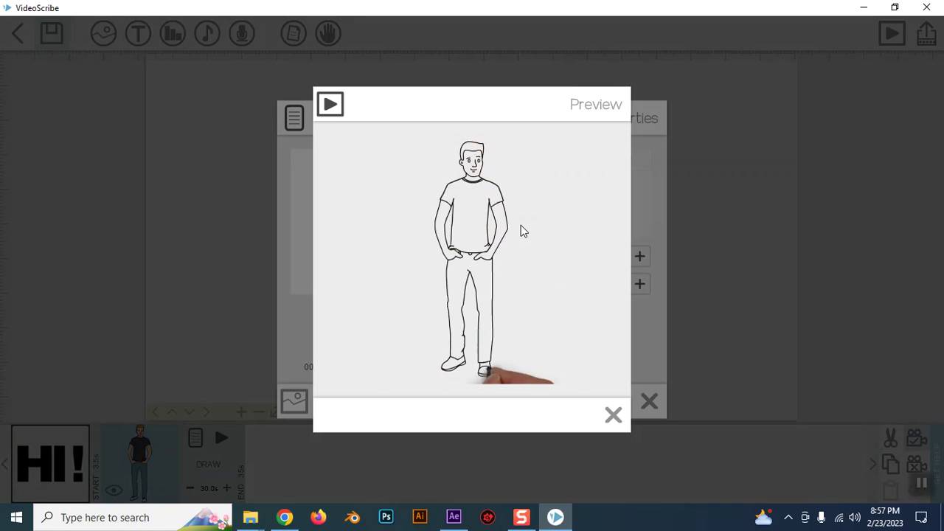
{"action": "left_click", "coordinate": [613, 415]}
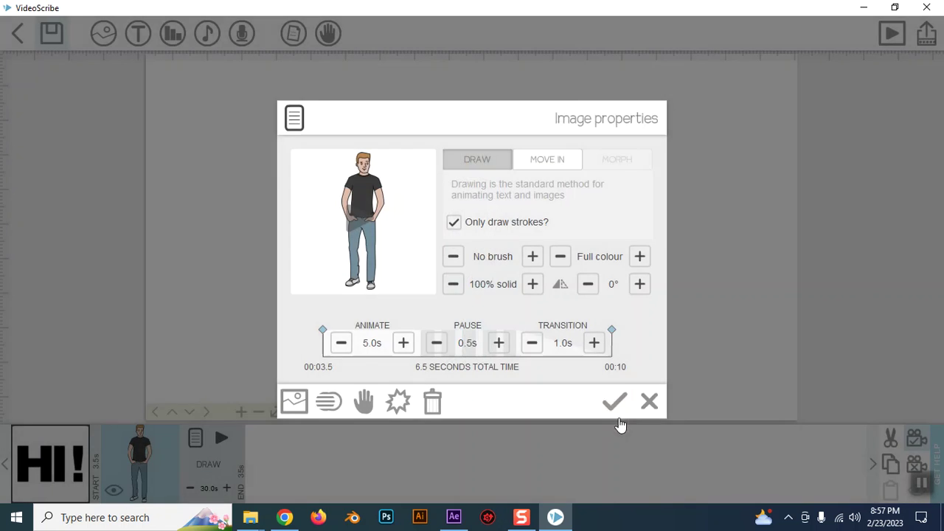
{"action": "left_click", "coordinate": [613, 403]}
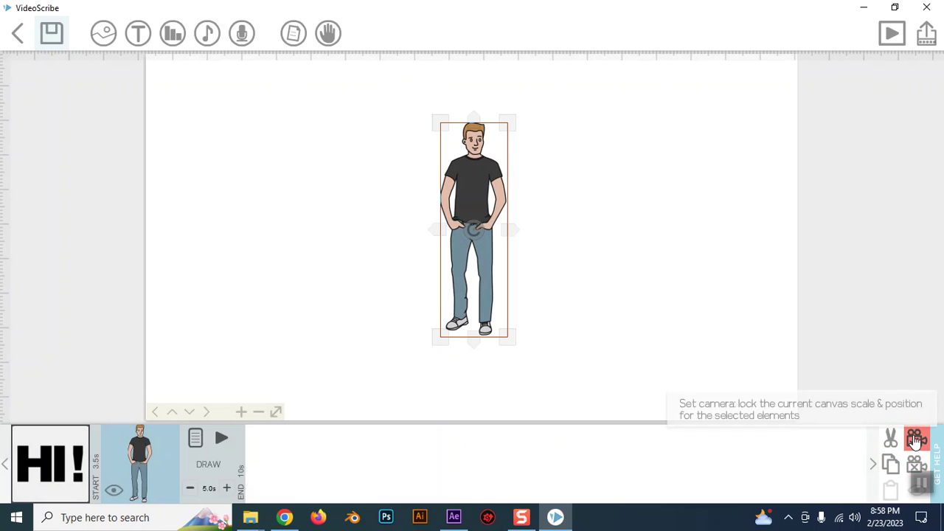
{"action": "left_click", "coordinate": [649, 267]}
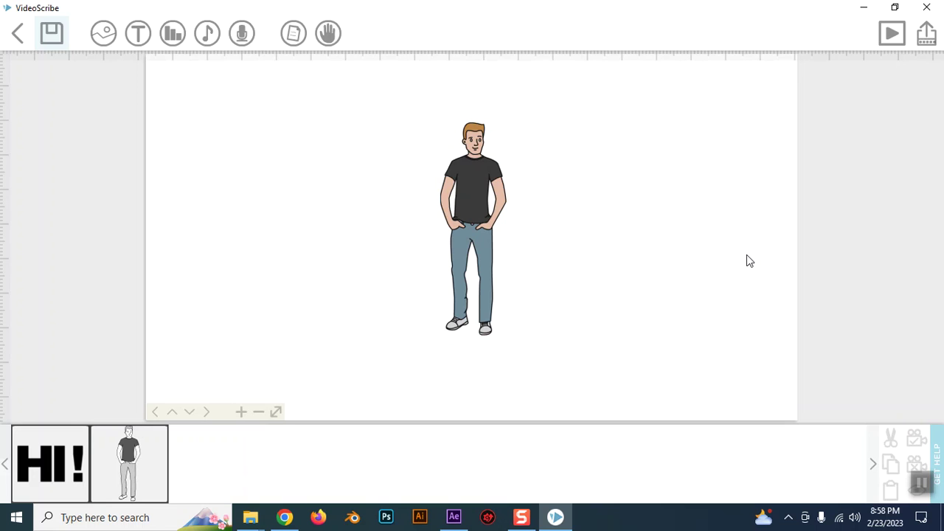
Step: Pan up to blank canvas above the man; open the image library, clear its search, and close it
{"action": "left_click_drag", "start_coordinate": [583, 384], "coordinate": [578, 97]}
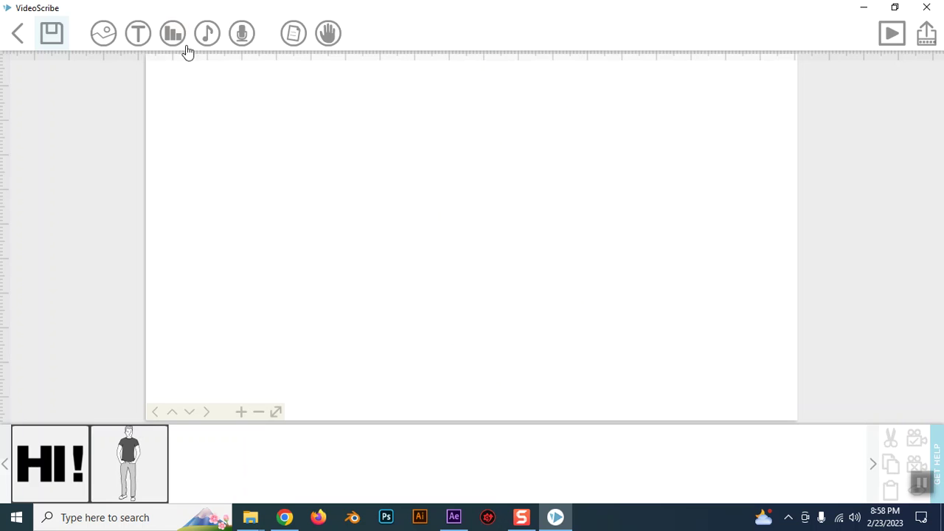
{"action": "left_click", "coordinate": [103, 32]}
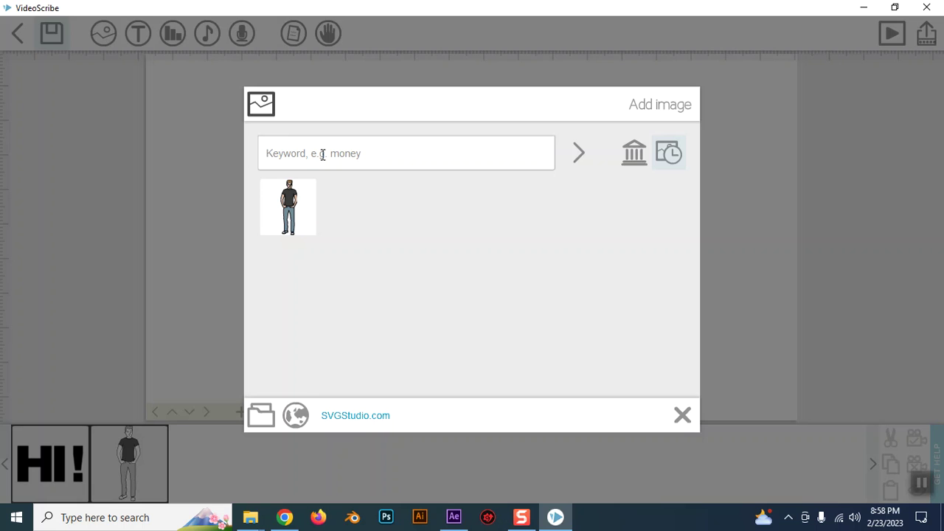
{"action": "left_click", "coordinate": [322, 154]}
{"action": "type", "text": "I am Jahid"}
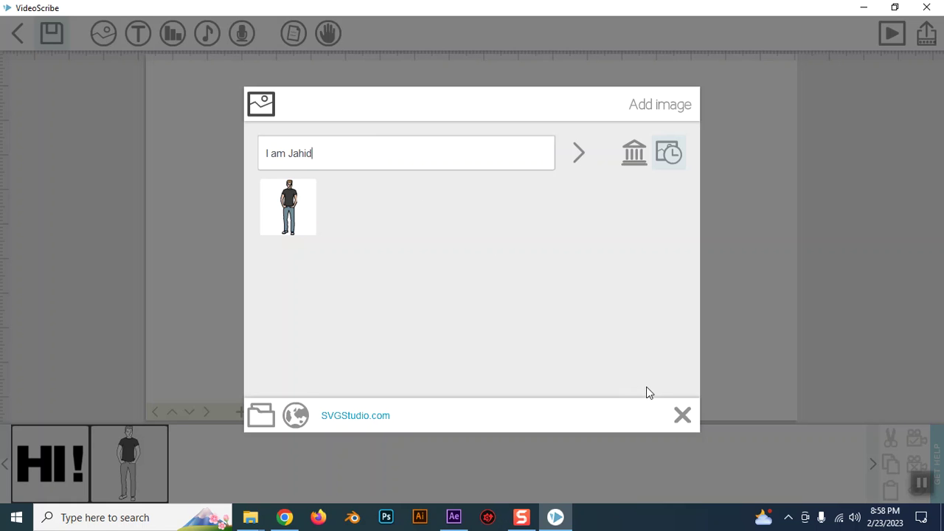
{"action": "key", "text": "ctrl+a"}
{"action": "key", "text": "ctrl+c"}
{"action": "key", "text": "BackSpace"}
{"action": "left_click", "coordinate": [683, 413]}
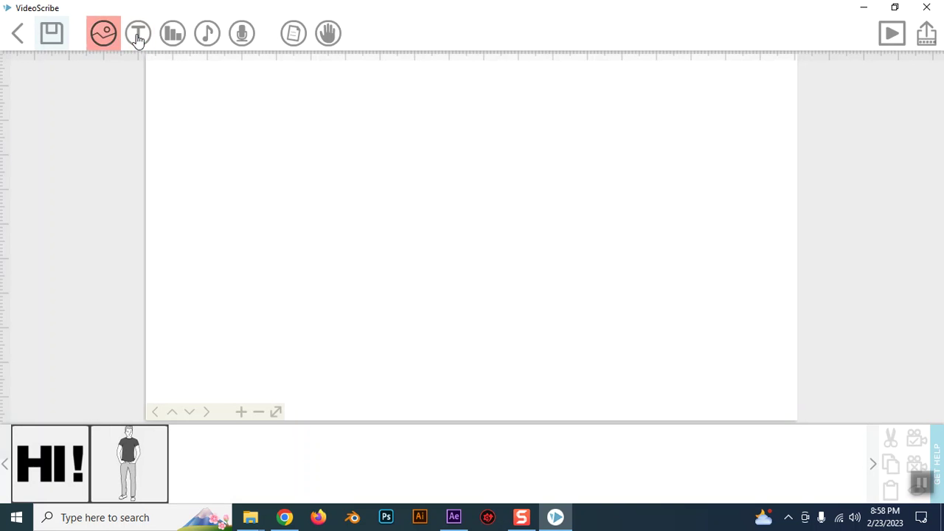
Step: Paste the 'I am' introduction line as a new text element on the canvas
{"action": "left_click", "coordinate": [137, 33]}
{"action": "key", "text": "ctrl+v"}
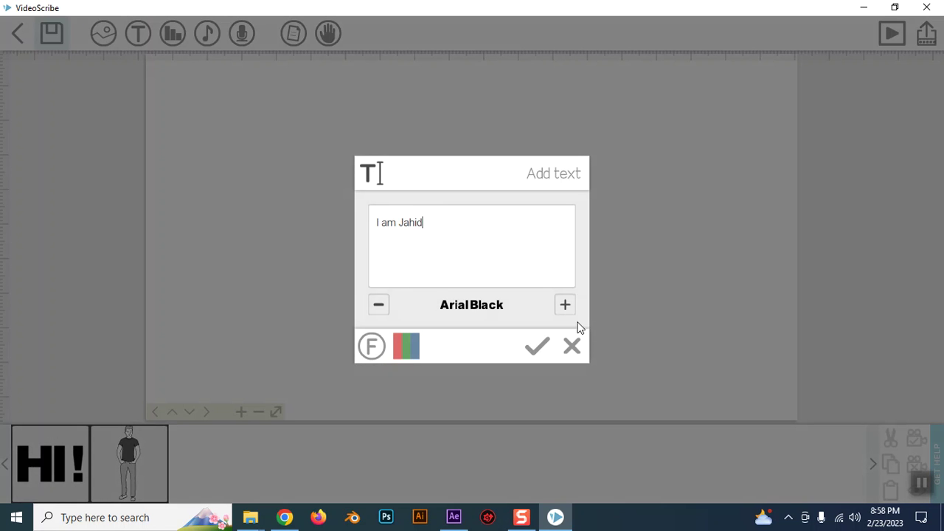
{"action": "left_click", "coordinate": [538, 350]}
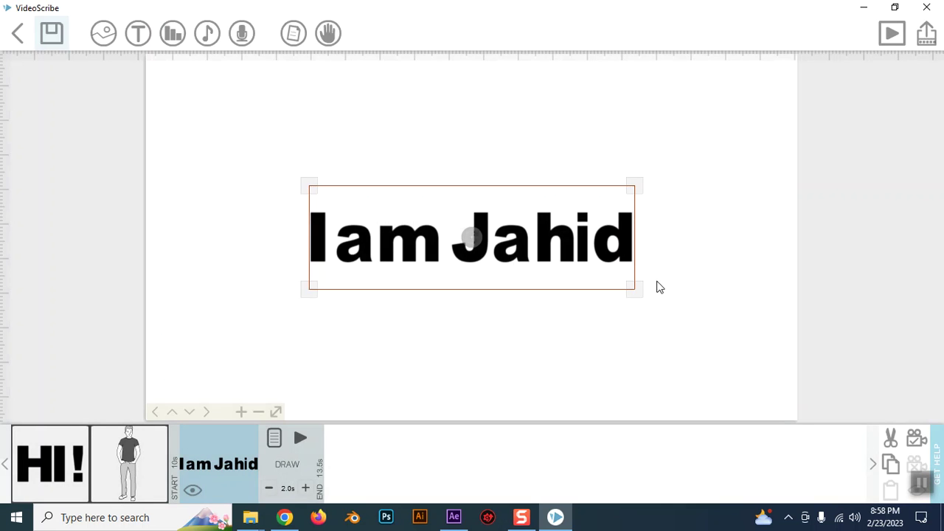
{"action": "left_click", "coordinate": [662, 305]}
{"action": "left_click", "coordinate": [554, 248]}
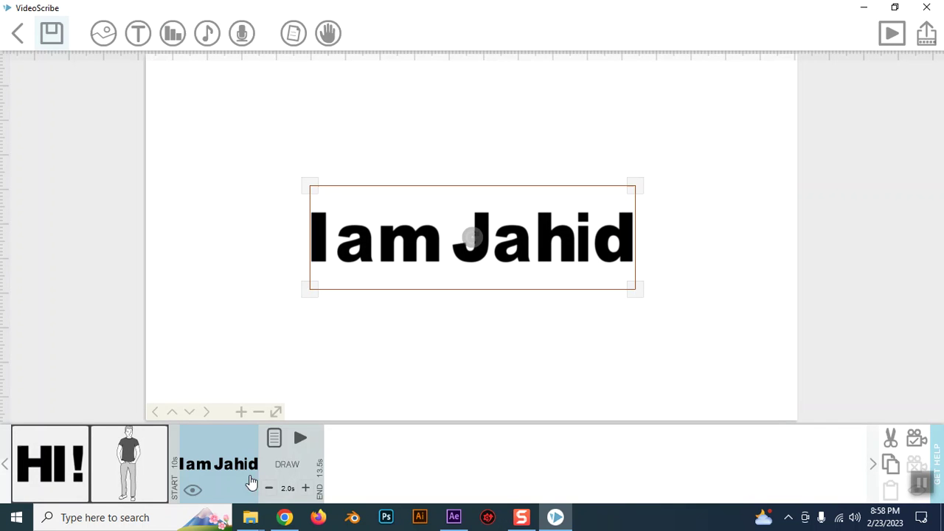
Step: Check the text's properties, lock its camera framing, then play the scribe from HI!
{"action": "left_click", "coordinate": [274, 439]}
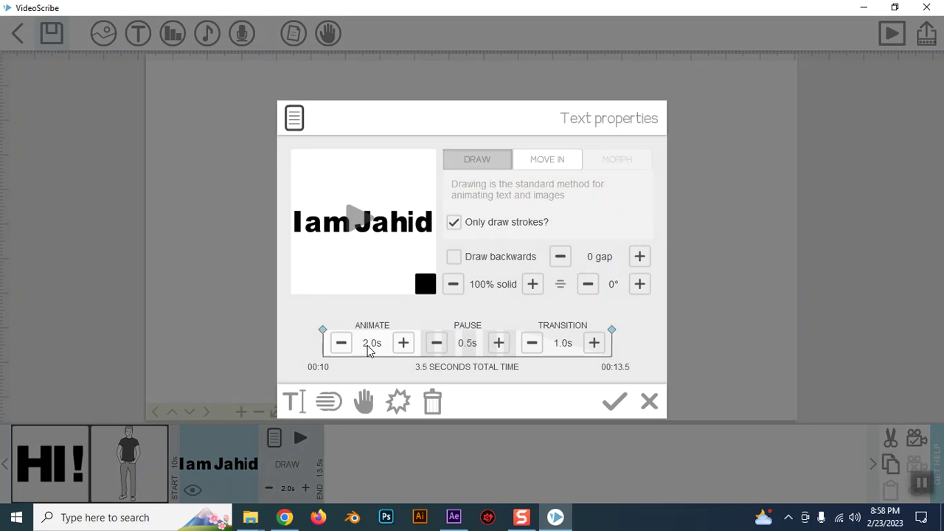
{"action": "left_click", "coordinate": [608, 403]}
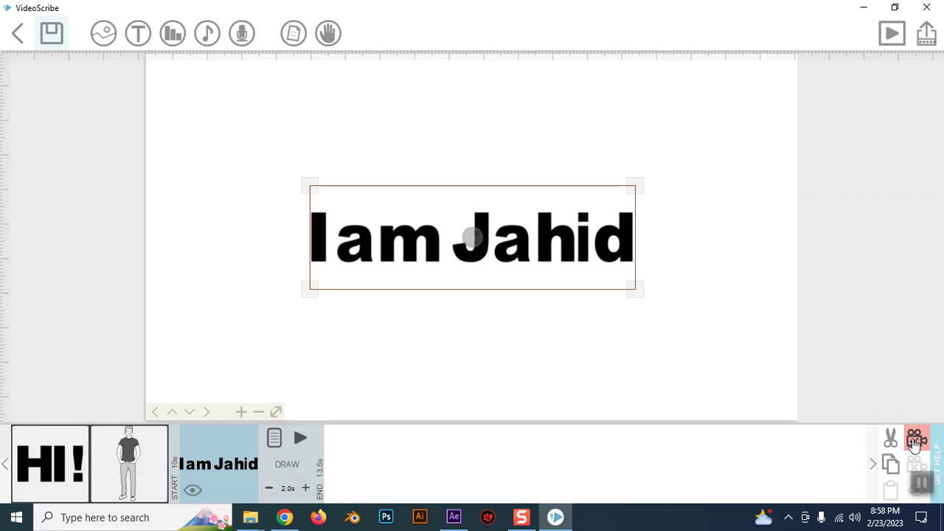
{"action": "left_click", "coordinate": [915, 440]}
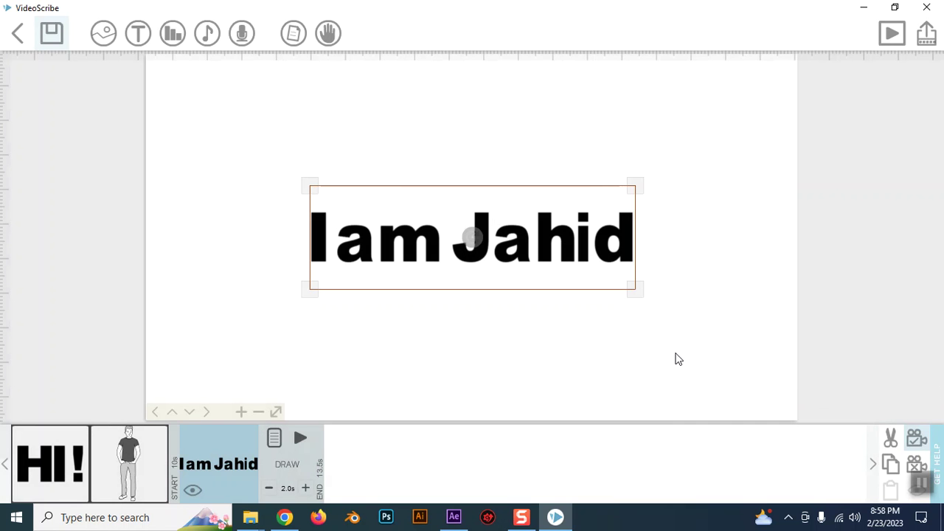
{"action": "left_click", "coordinate": [578, 343]}
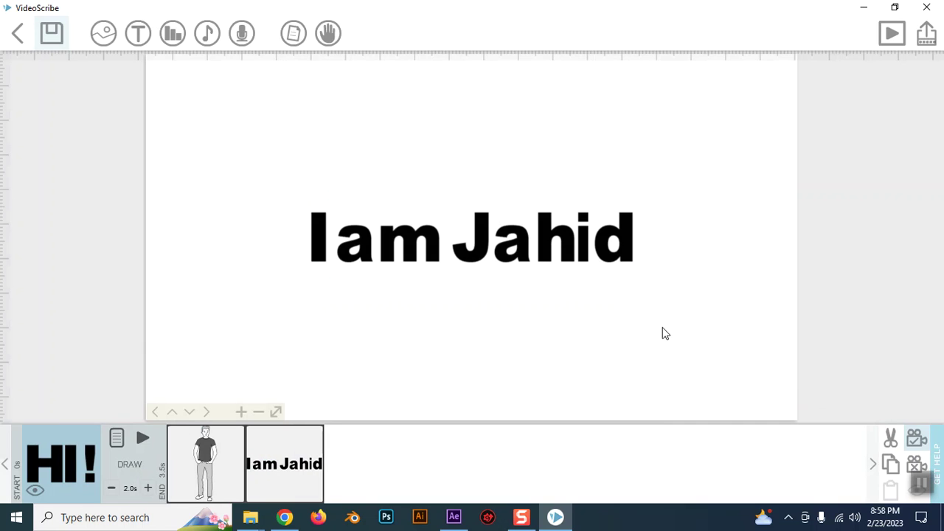
{"action": "left_click", "coordinate": [38, 446]}
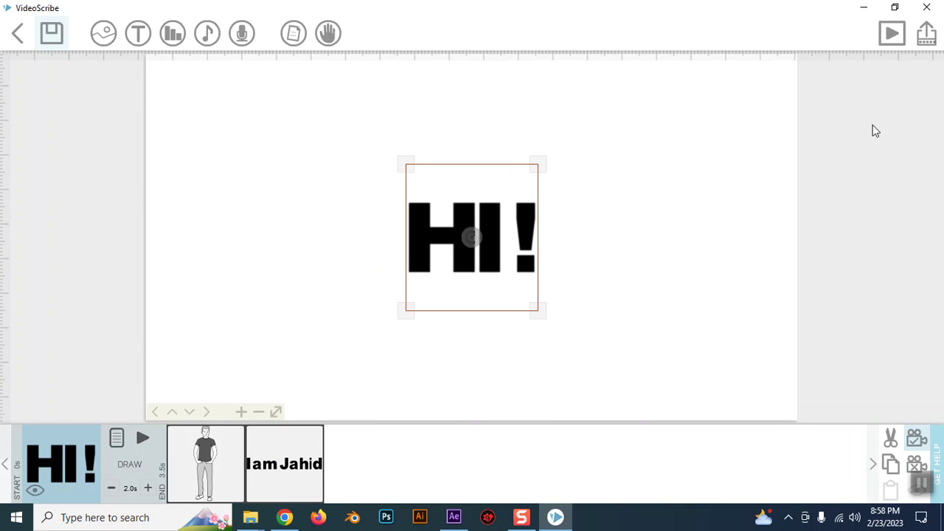
{"action": "left_click", "coordinate": [891, 33]}
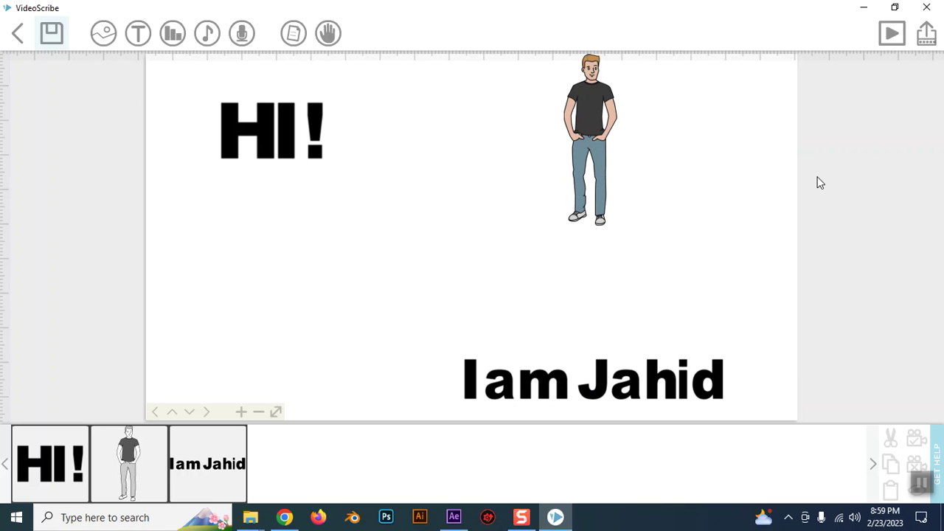
Step: Zoom to the introduction text, pan to blank canvas below it, then bring up Save scribe
{"action": "left_click", "coordinate": [233, 470]}
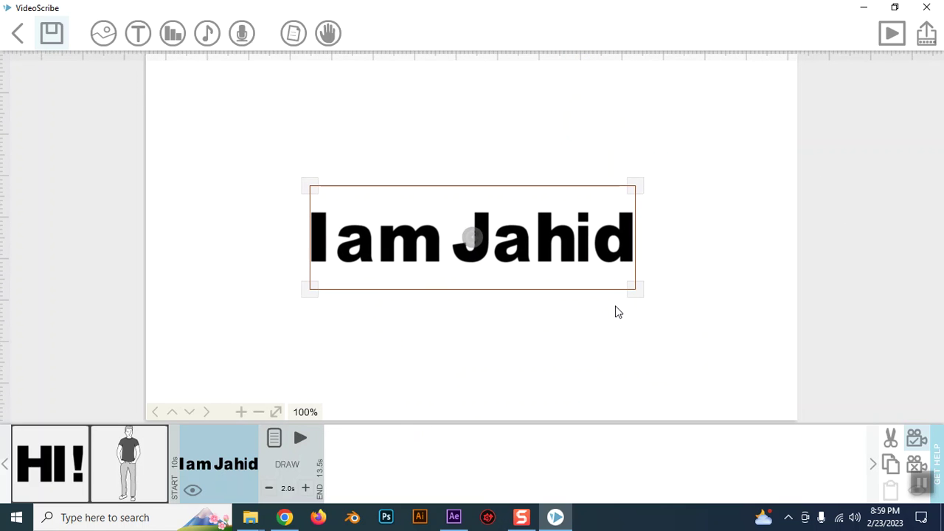
{"action": "left_click", "coordinate": [735, 313]}
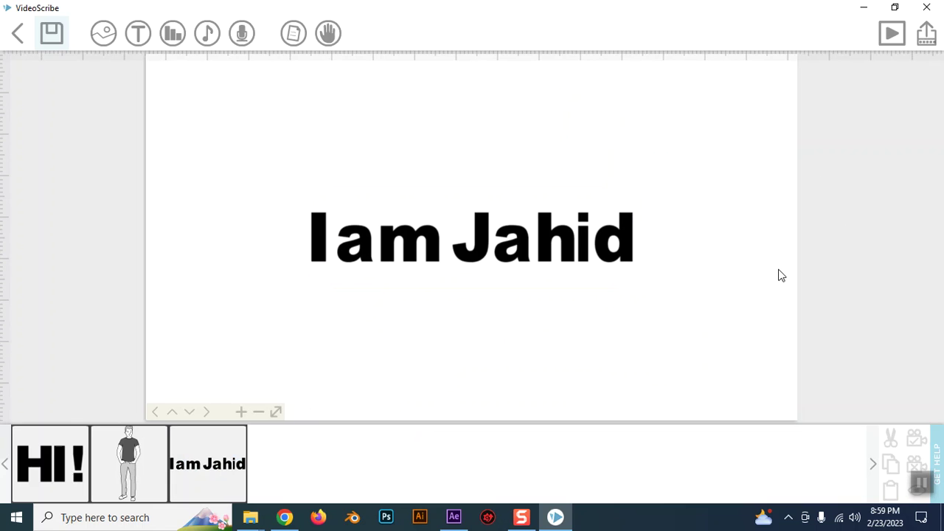
{"action": "left_click_drag", "start_coordinate": [418, 355], "coordinate": [435, 130]}
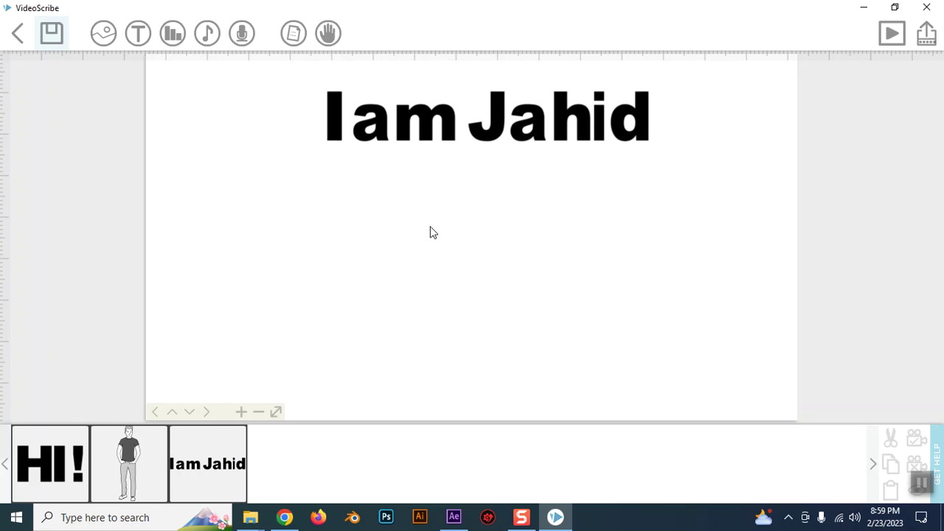
{"action": "left_click", "coordinate": [109, 34]}
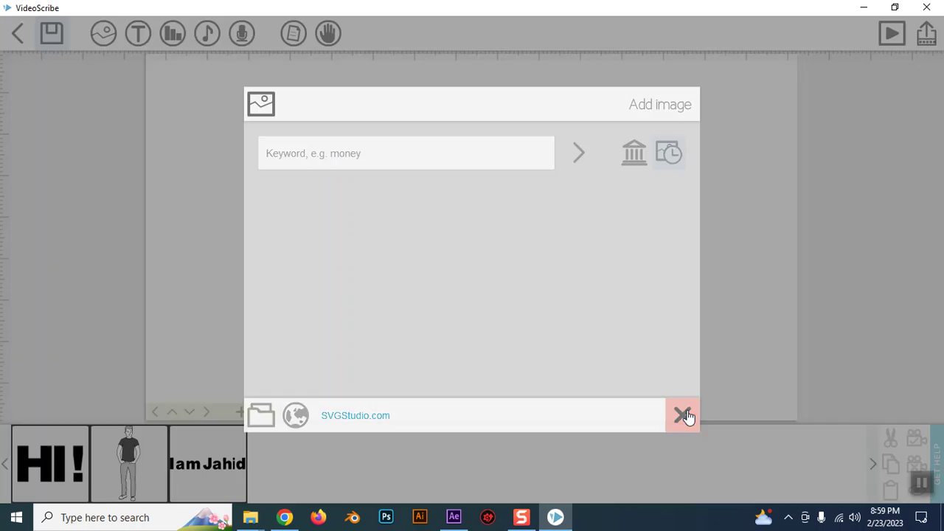
{"action": "left_click", "coordinate": [683, 413]}
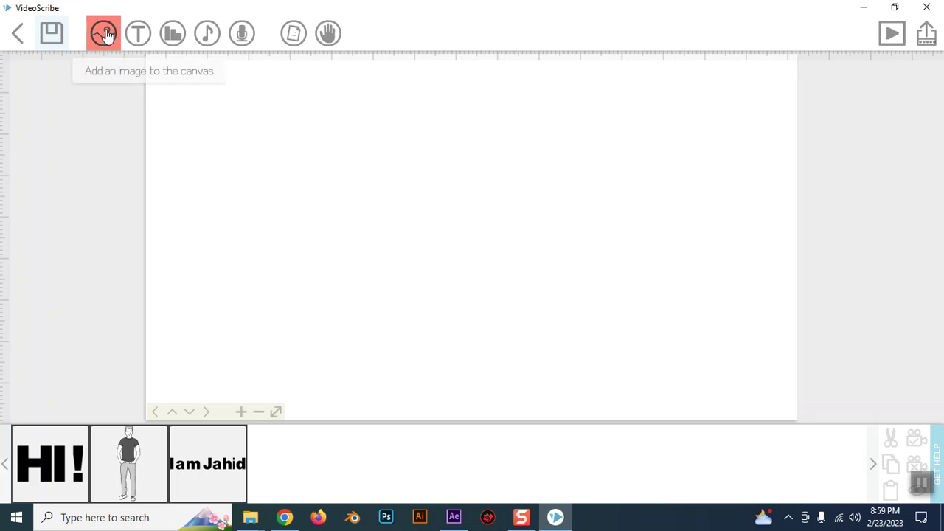
{"action": "left_click", "coordinate": [49, 486]}
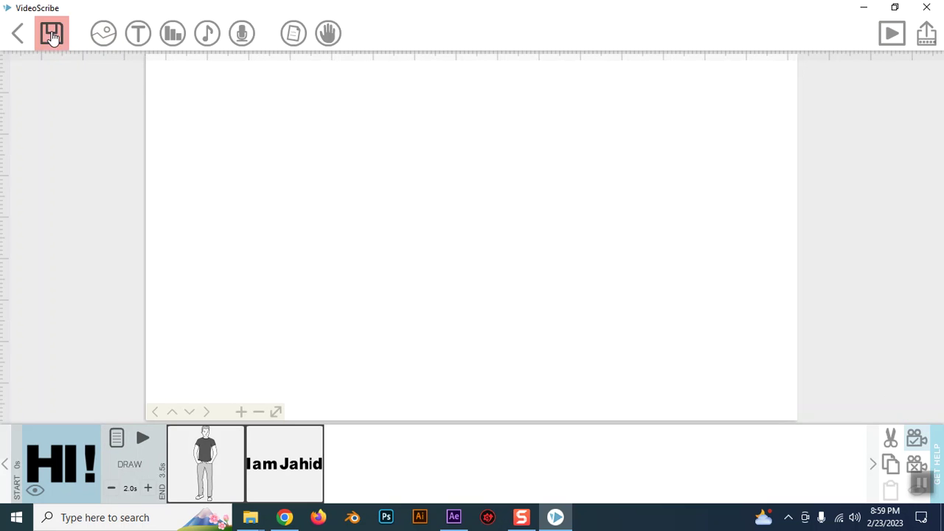
{"action": "left_click", "coordinate": [52, 36]}
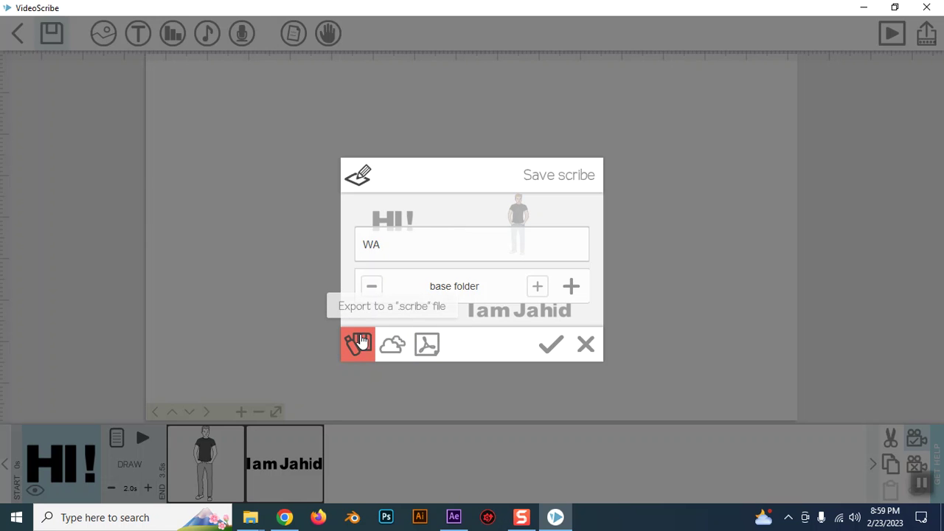
Step: Confirm saving as 'WA', go back to the project gallery, and reopen the WA scribe
{"action": "left_click", "coordinate": [557, 352]}
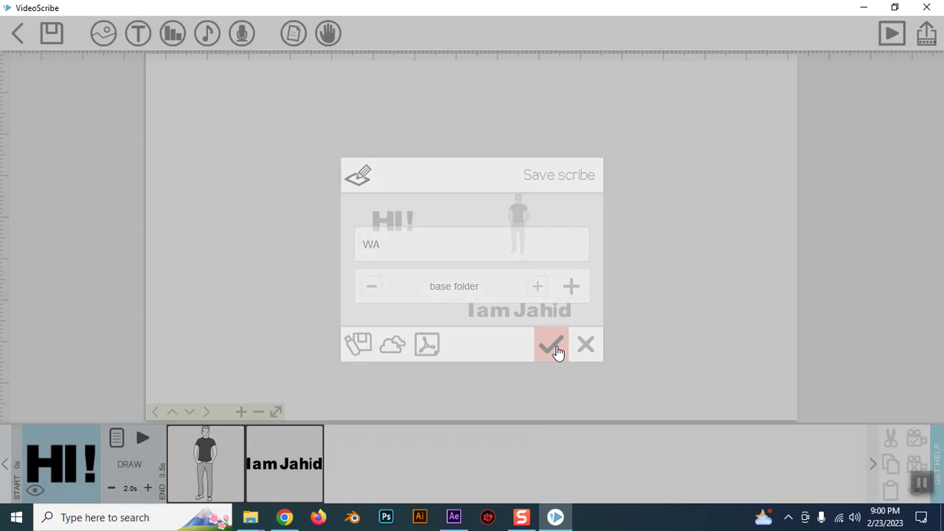
{"action": "left_click", "coordinate": [18, 37]}
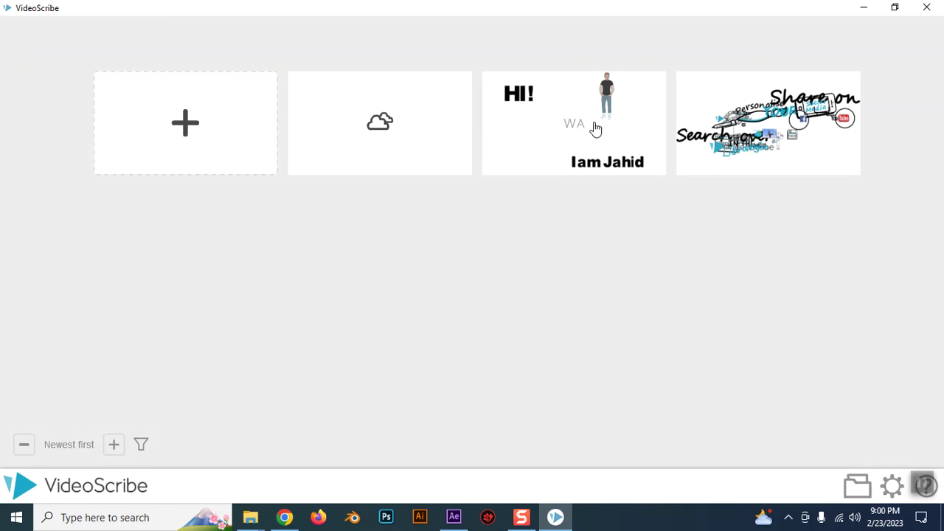
{"action": "left_click", "coordinate": [592, 126]}
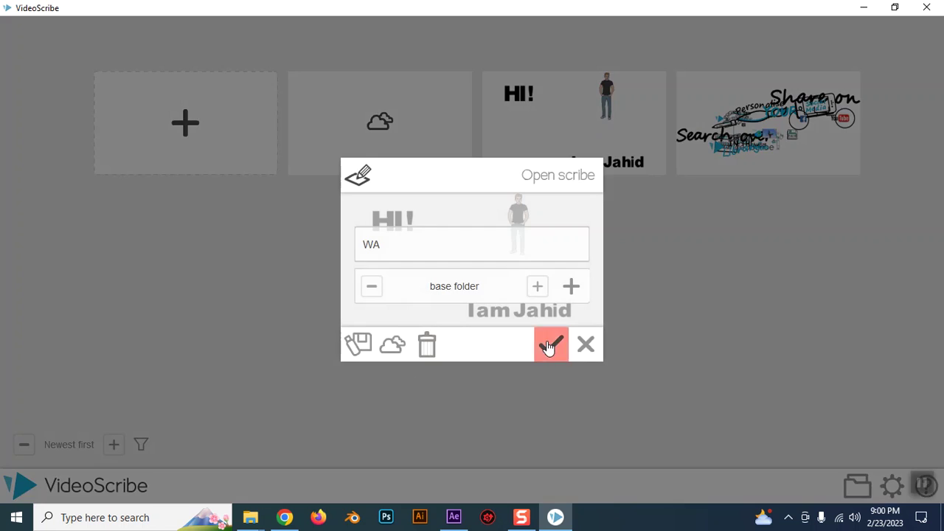
{"action": "left_click", "coordinate": [546, 341]}
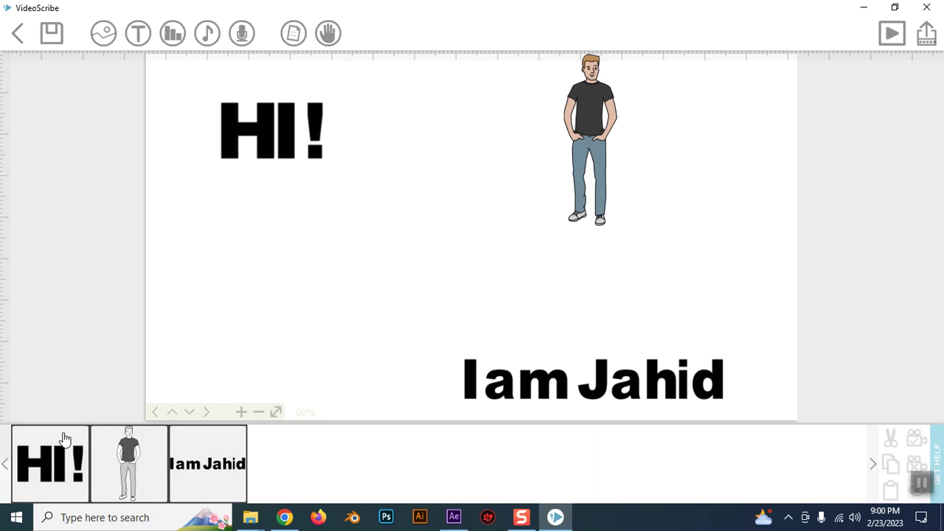
{"action": "left_click", "coordinate": [62, 441]}
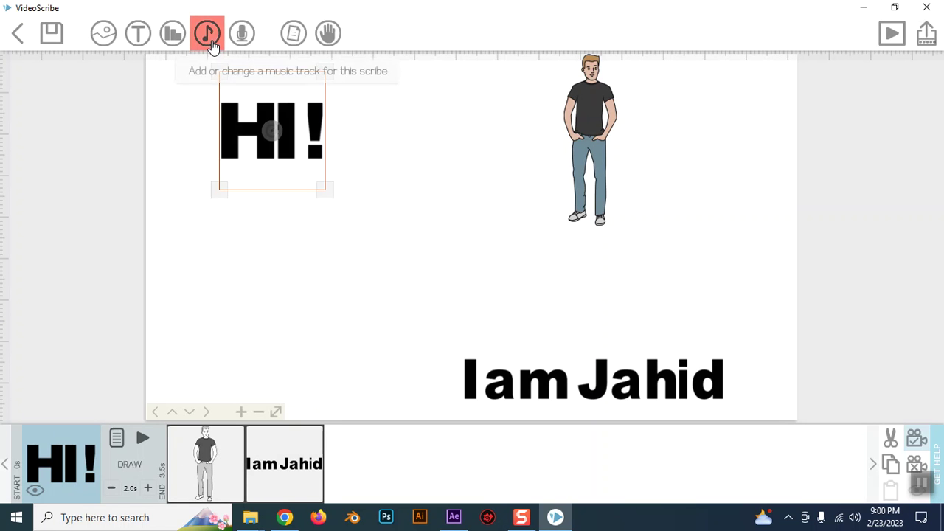
{"action": "left_click", "coordinate": [81, 466]}
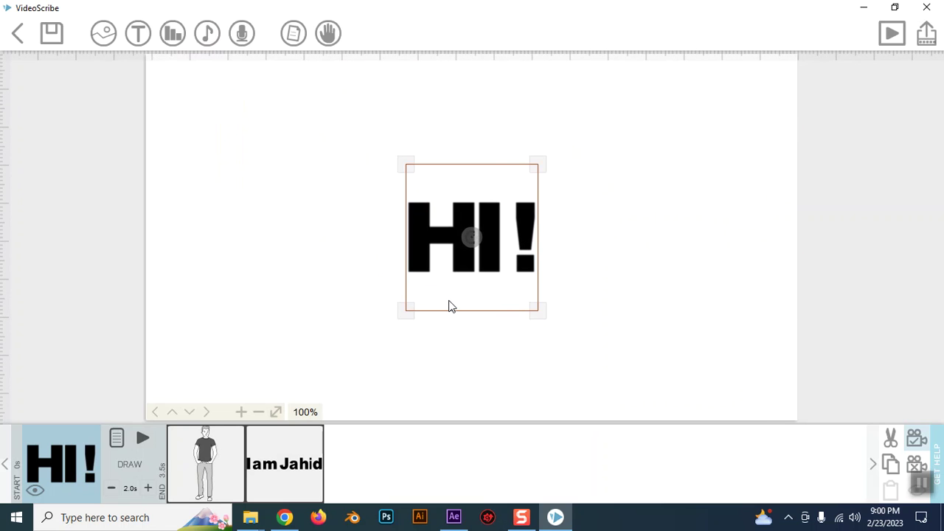
{"action": "left_click", "coordinate": [127, 464]}
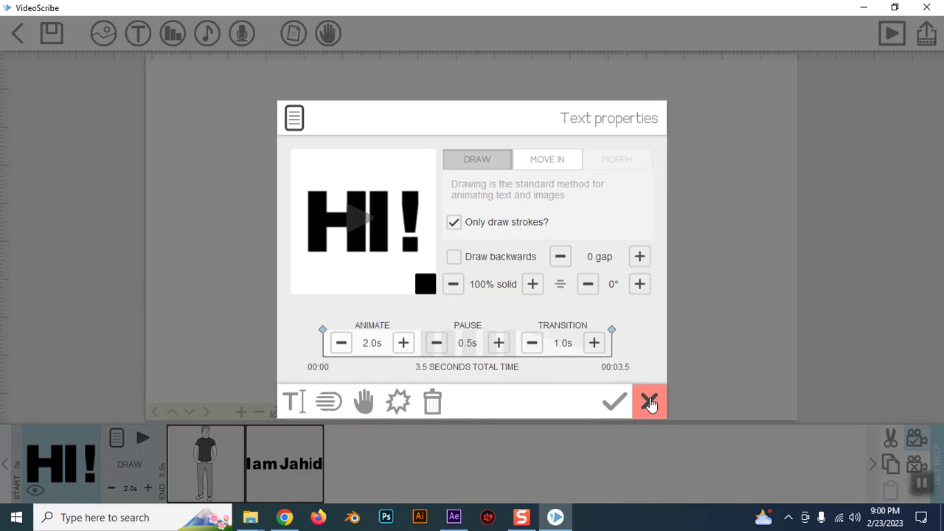
{"action": "left_click", "coordinate": [649, 404]}
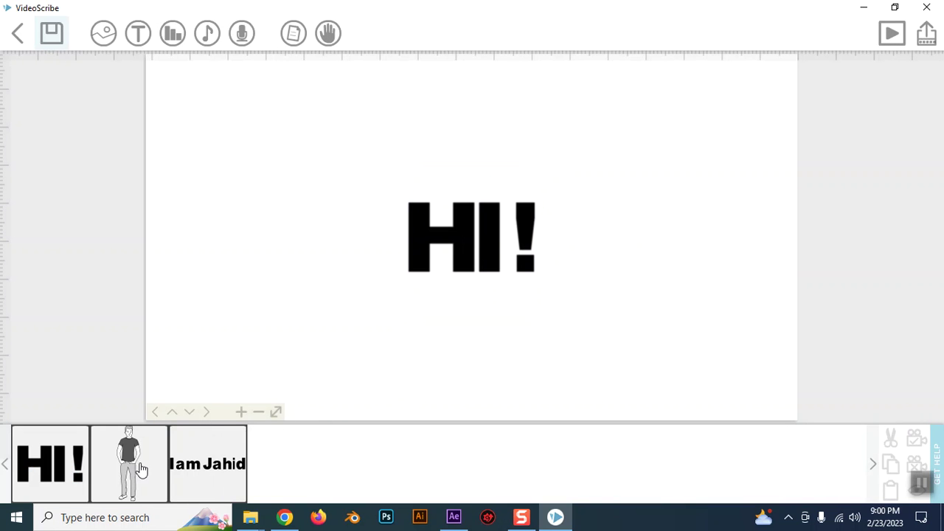
{"action": "left_click", "coordinate": [212, 452]}
{"action": "left_click", "coordinate": [435, 414]}
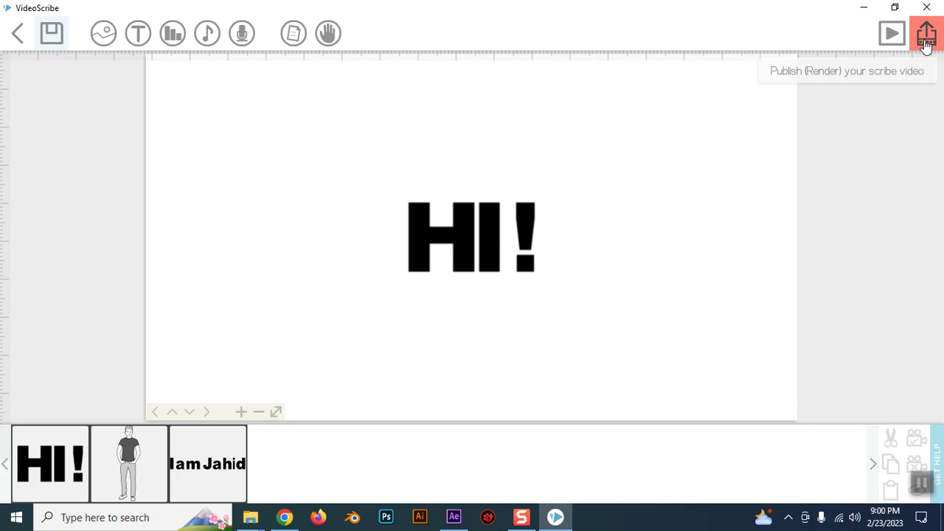
Step: Start a YouTube publish, cancel it, and reopen the Publish your video options
{"action": "left_click", "coordinate": [926, 43]}
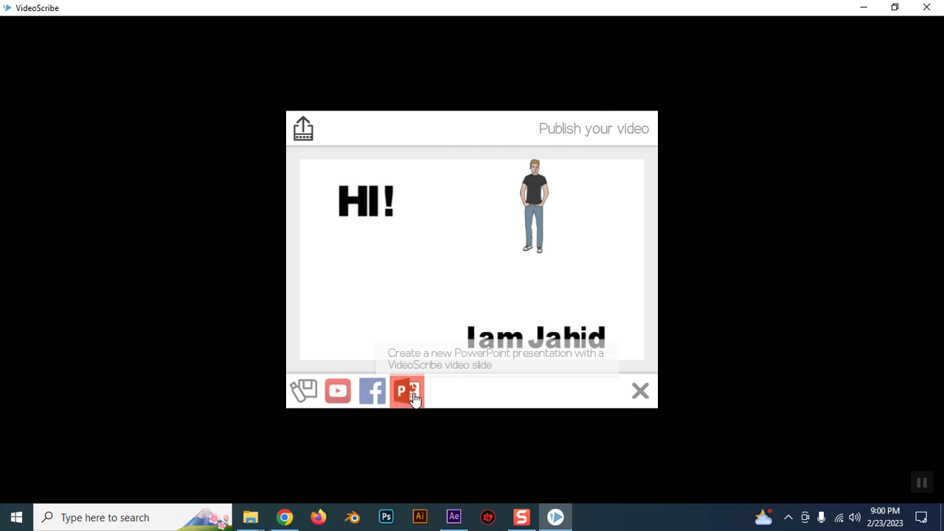
{"action": "left_click", "coordinate": [333, 392]}
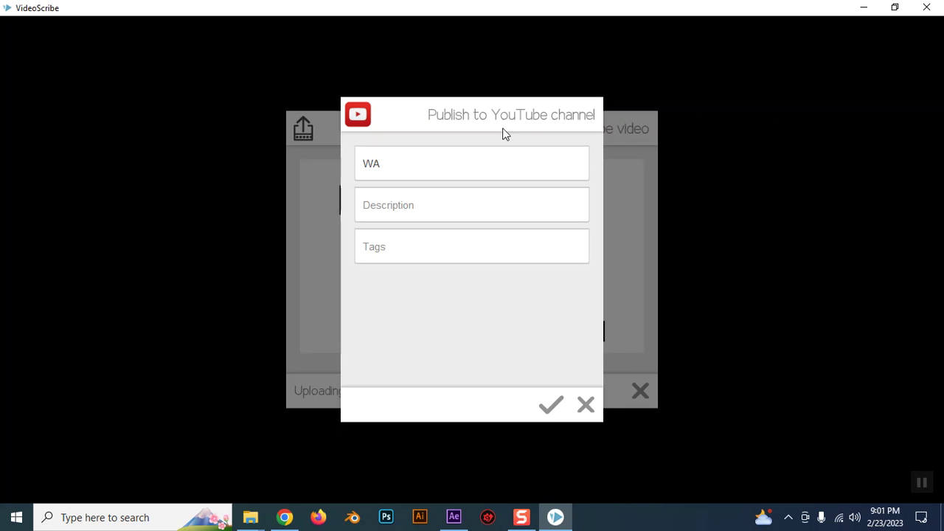
{"action": "left_click", "coordinate": [590, 409]}
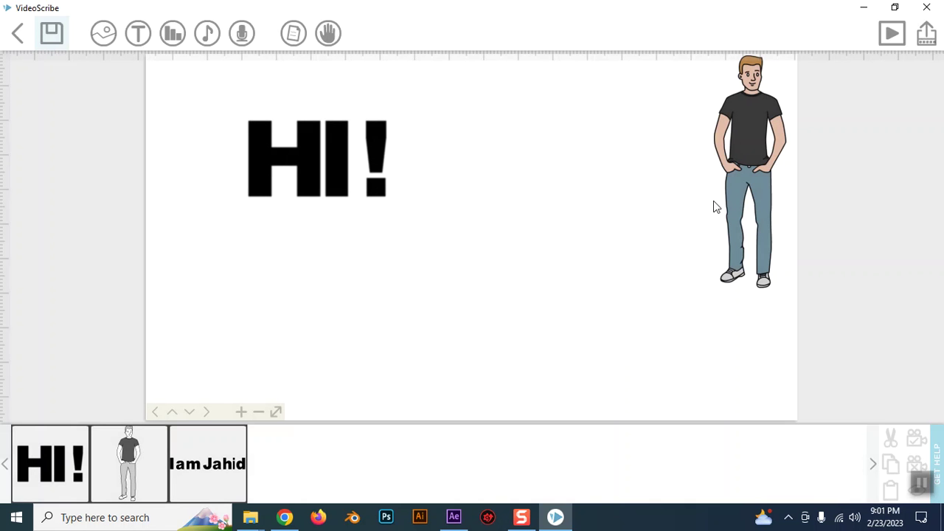
{"action": "left_click", "coordinate": [924, 33]}
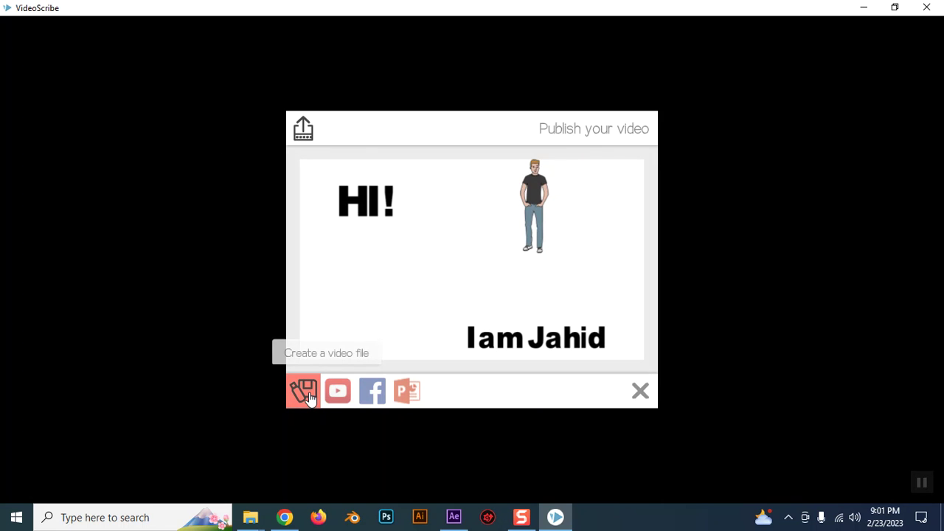
Step: Choose to create a video file and set its format to Quicktime MOV
{"action": "left_click", "coordinate": [306, 395]}
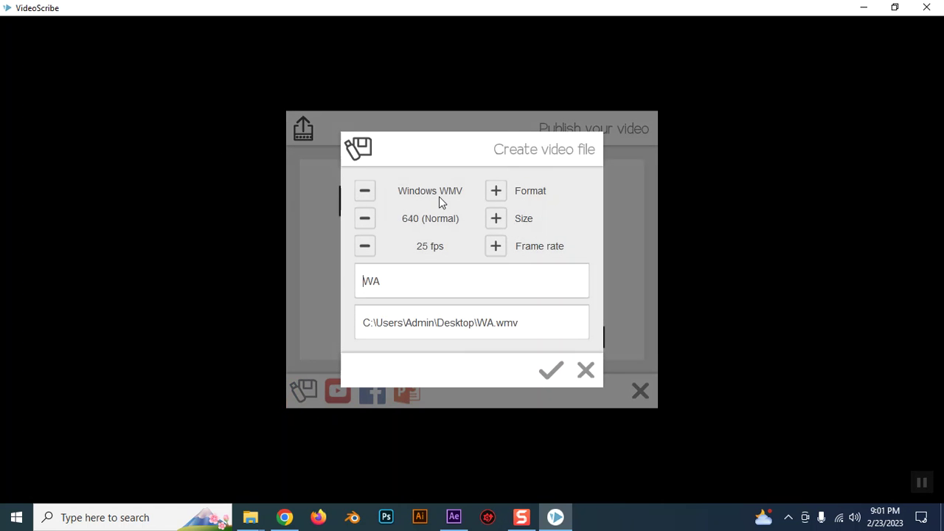
{"action": "left_click", "coordinate": [495, 191]}
{"action": "left_click", "coordinate": [496, 191]}
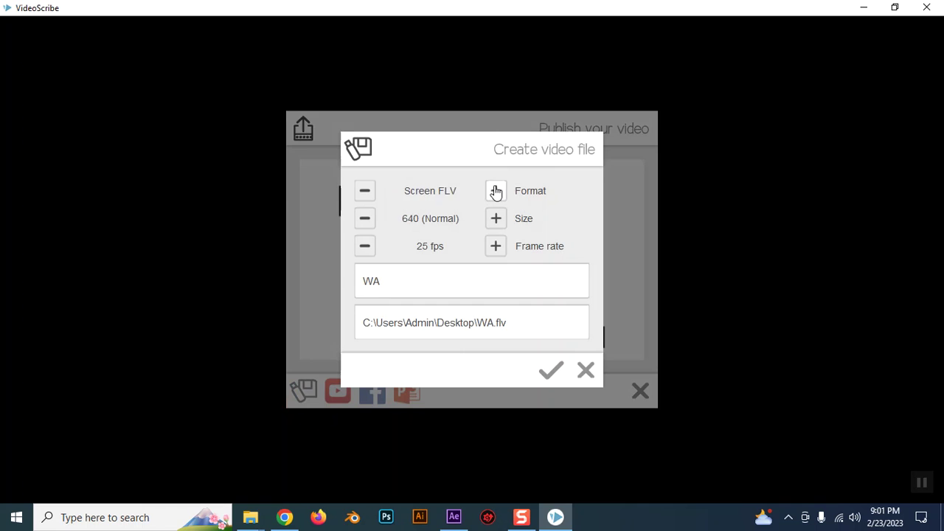
{"action": "left_click", "coordinate": [496, 191]}
{"action": "left_click", "coordinate": [495, 191]}
{"action": "left_click", "coordinate": [495, 191]}
{"action": "left_click", "coordinate": [495, 191]}
{"action": "left_click", "coordinate": [495, 191]}
{"action": "left_click", "coordinate": [488, 192]}
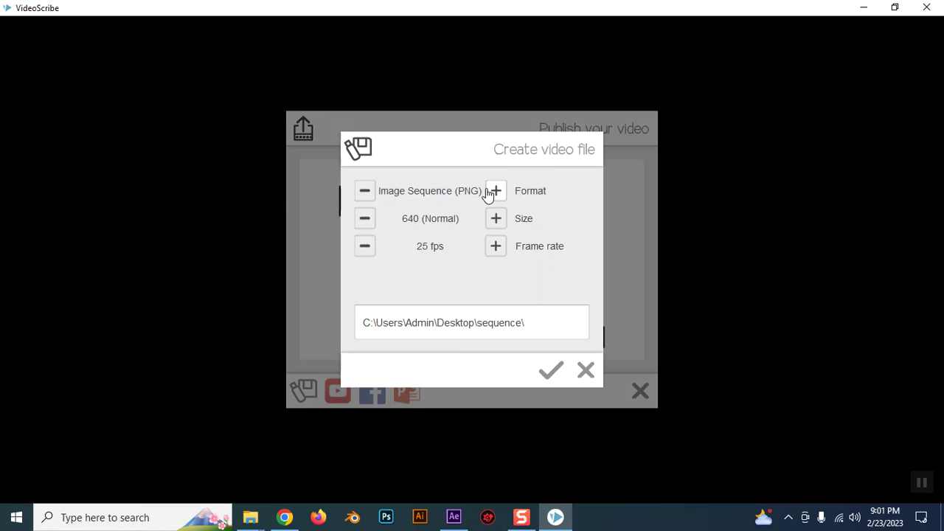
{"action": "left_click", "coordinate": [496, 191]}
{"action": "left_click", "coordinate": [496, 191]}
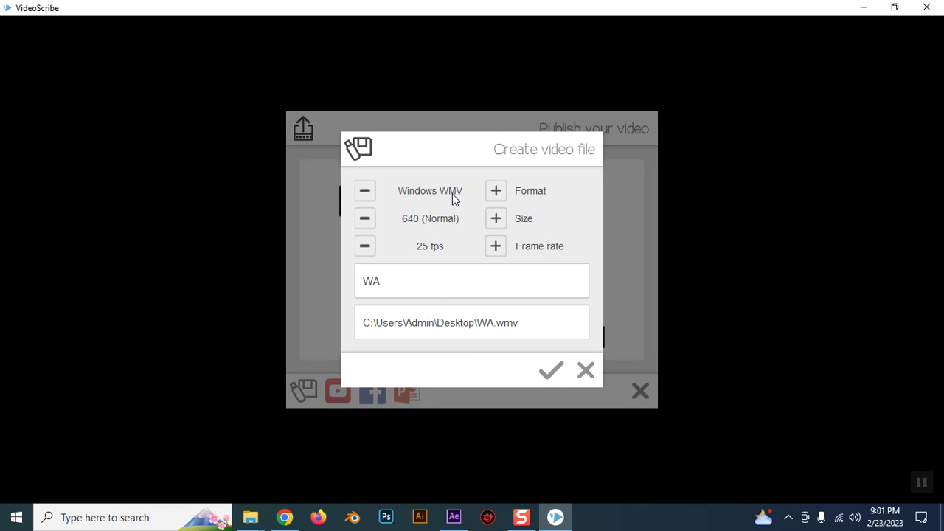
{"action": "left_click", "coordinate": [492, 199]}
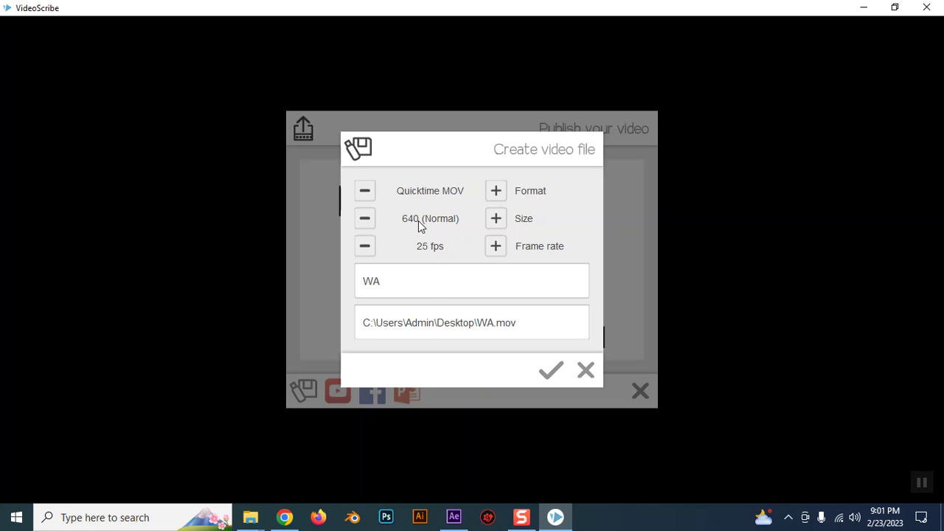
Step: Set the video size to 1080 Full HD
{"action": "left_click", "coordinate": [493, 221]}
{"action": "left_click", "coordinate": [496, 220]}
{"action": "left_click", "coordinate": [496, 220]}
{"action": "left_click", "coordinate": [496, 220]}
{"action": "left_click", "coordinate": [496, 220]}
{"action": "left_click", "coordinate": [496, 220]}
Step: Try typing a new output folder name on the Desktop, then dismiss the path-missing warning
{"action": "left_click", "coordinate": [513, 331]}
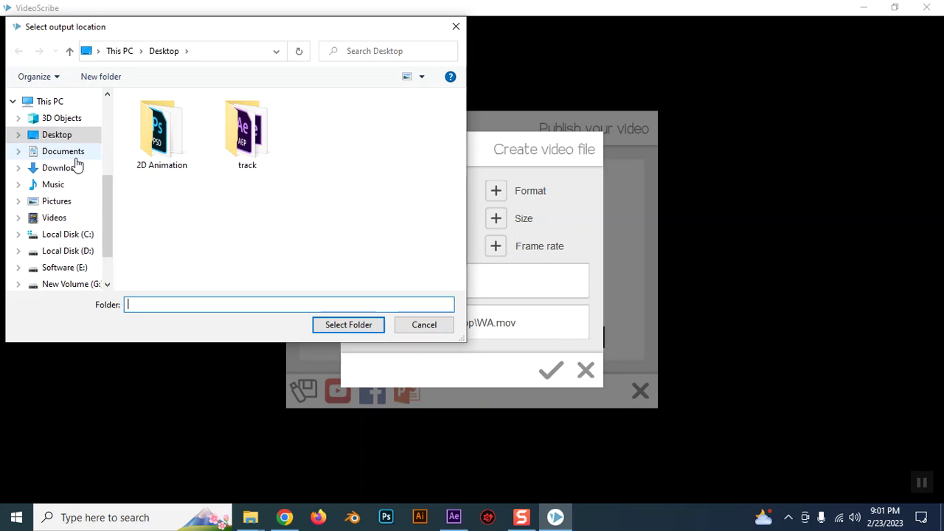
{"action": "scroll", "coordinate": [65, 183], "scroll_direction": "down", "scroll_amount": 1}
{"action": "scroll", "coordinate": [65, 183], "scroll_direction": "up", "scroll_amount": 1}
{"action": "left_click", "coordinate": [57, 134]}
{"action": "left_click", "coordinate": [190, 306]}
{"action": "double_click", "coordinate": [190, 306]}
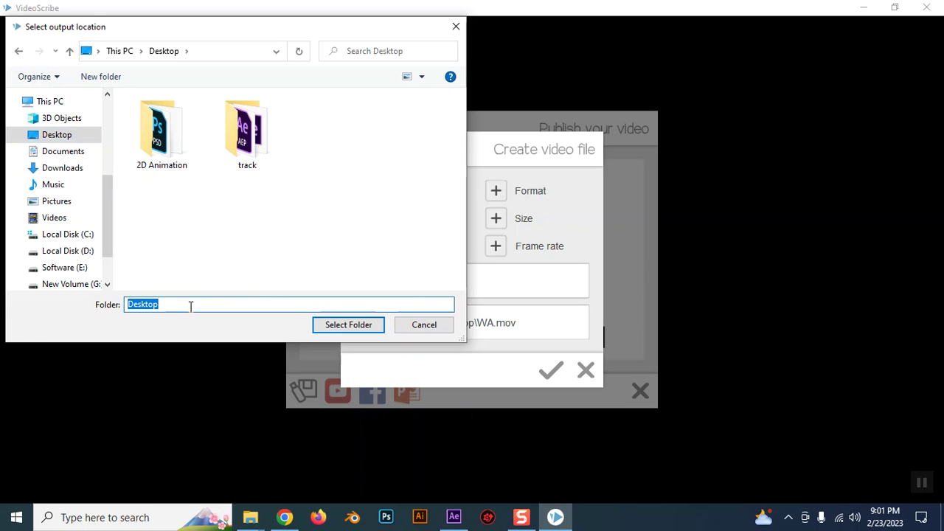
{"action": "type", "text": "WA"}
{"action": "left_click", "coordinate": [380, 330]}
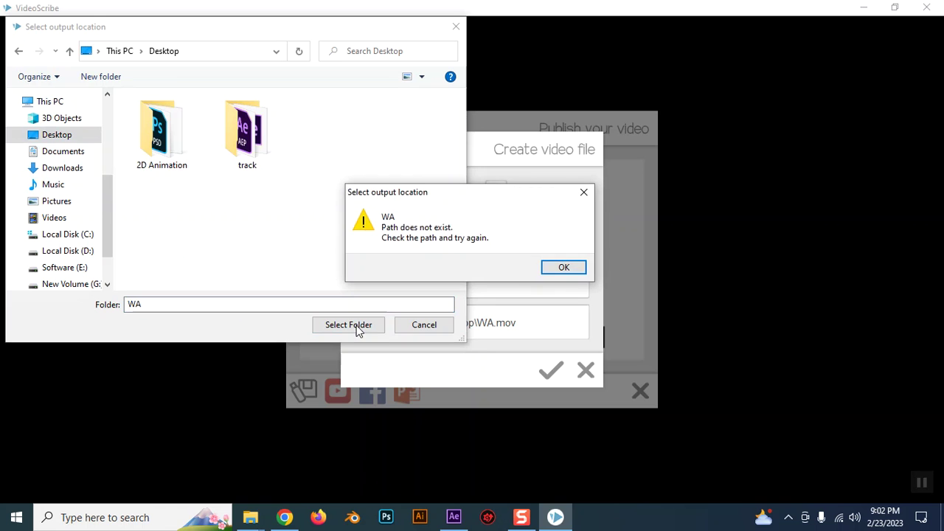
{"action": "left_click", "coordinate": [414, 329]}
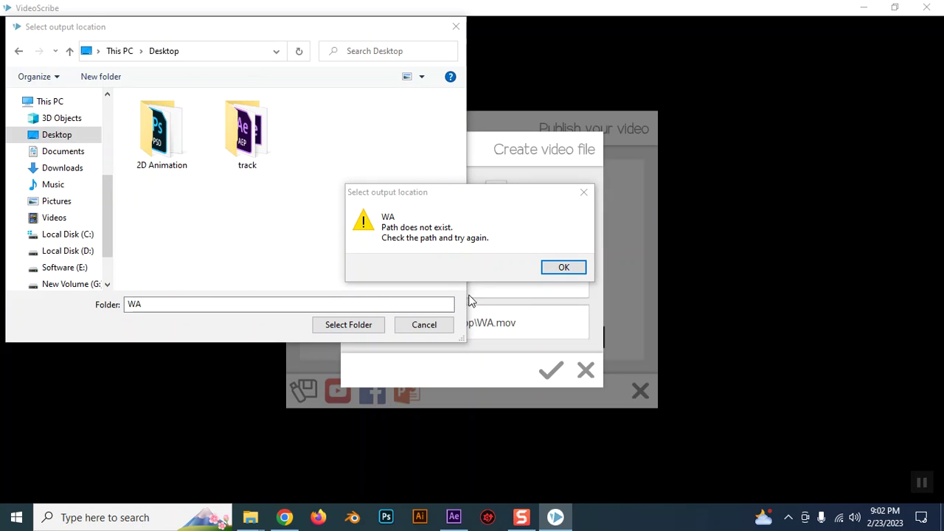
{"action": "left_click", "coordinate": [562, 268]}
Step: Set Desktop\track as the output folder and render WA.mov
{"action": "left_click_drag", "start_coordinate": [154, 304], "coordinate": [120, 304]}
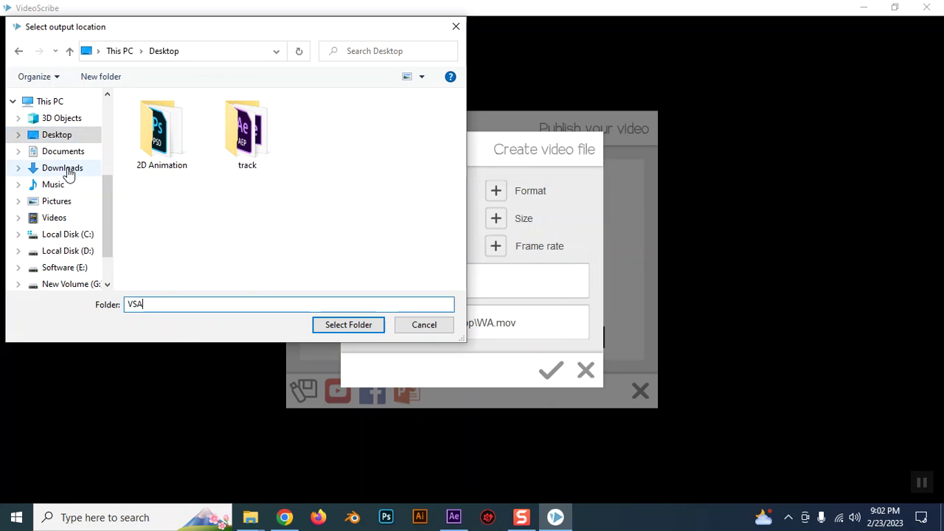
{"action": "scroll", "coordinate": [66, 172], "scroll_direction": "up", "scroll_amount": 1}
{"action": "left_click", "coordinate": [59, 190]}
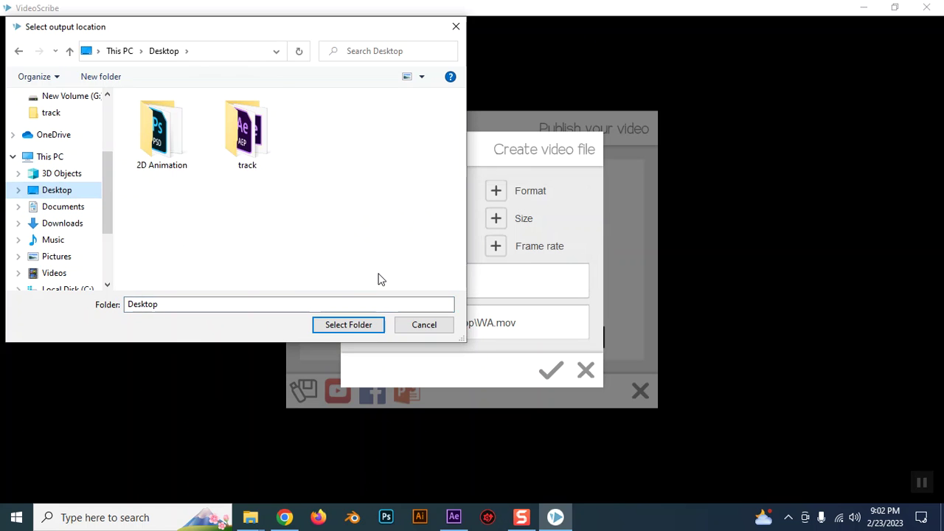
{"action": "double_click", "coordinate": [243, 127]}
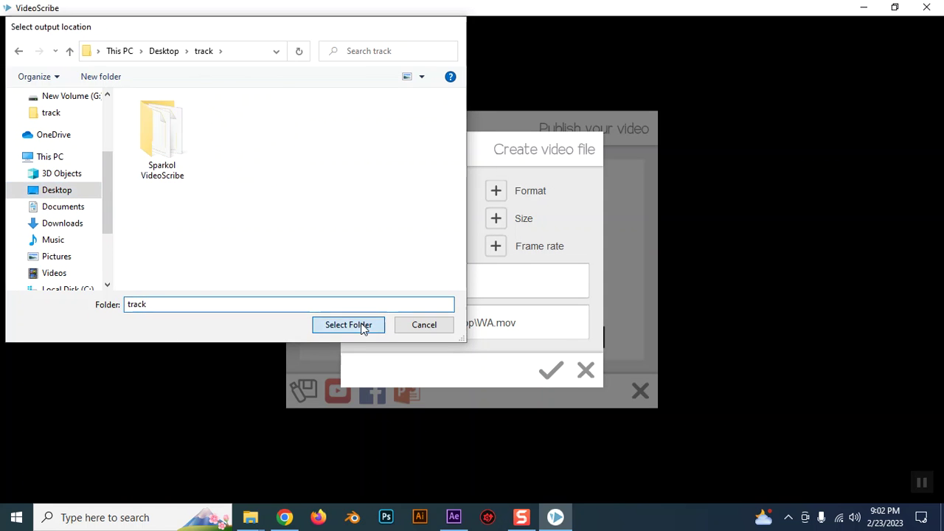
{"action": "left_click", "coordinate": [360, 324]}
{"action": "left_click", "coordinate": [554, 372]}
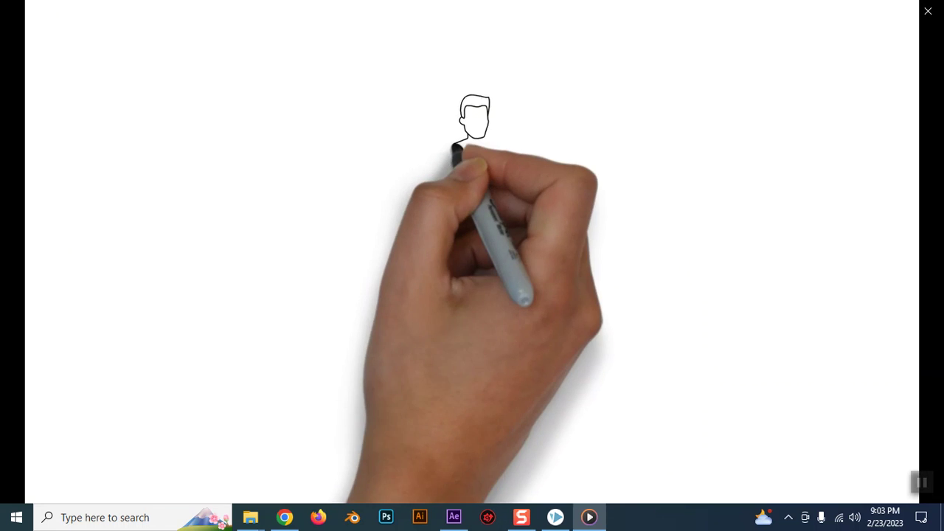
Step: Dismiss the search panel, watch the WA video end, close Media Player, and minimize VideoScribe
{"action": "mouse_move", "coordinate": [821, 423]}
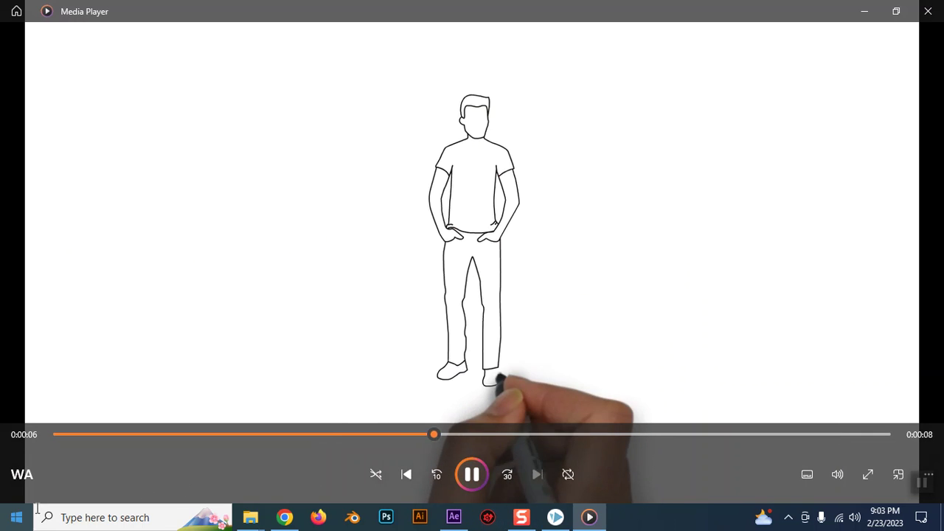
{"action": "left_click", "coordinate": [214, 523]}
{"action": "left_click", "coordinate": [682, 303]}
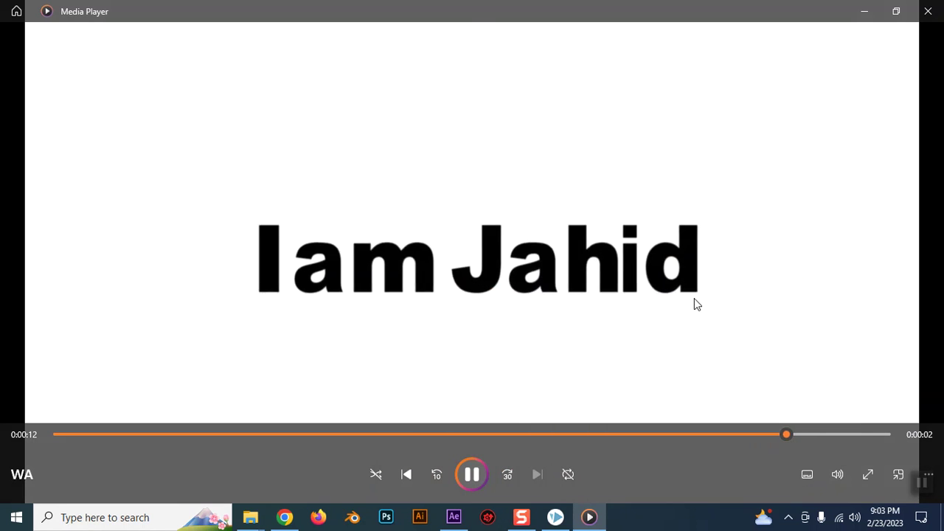
{"action": "left_click", "coordinate": [927, 10]}
{"action": "left_click", "coordinate": [860, 10]}
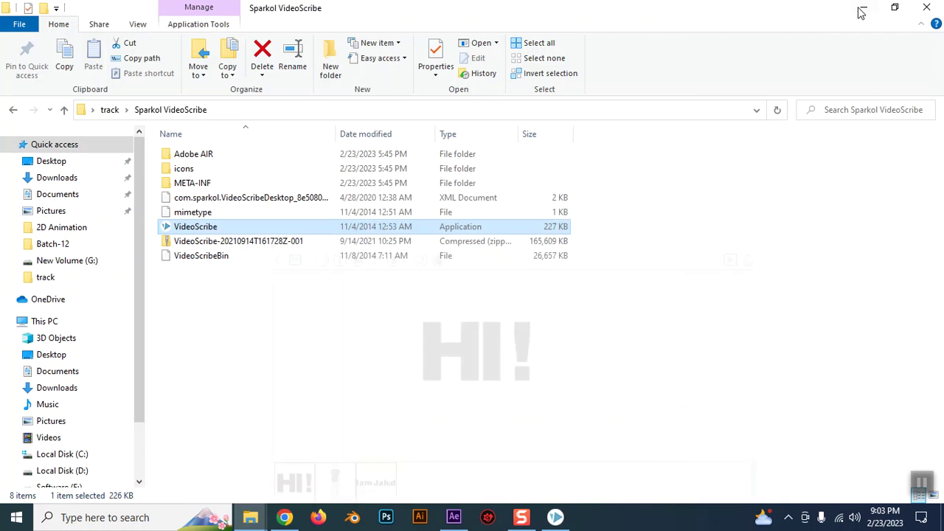
Step: Clear the desktop, peek into 2D Animation, then open the track folder and play WA
{"action": "left_click", "coordinate": [556, 519]}
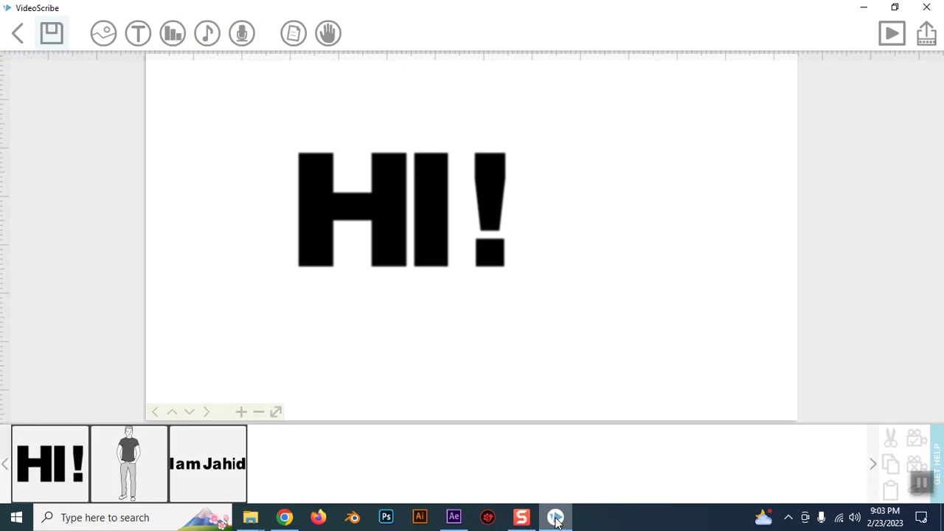
{"action": "left_click", "coordinate": [873, 8]}
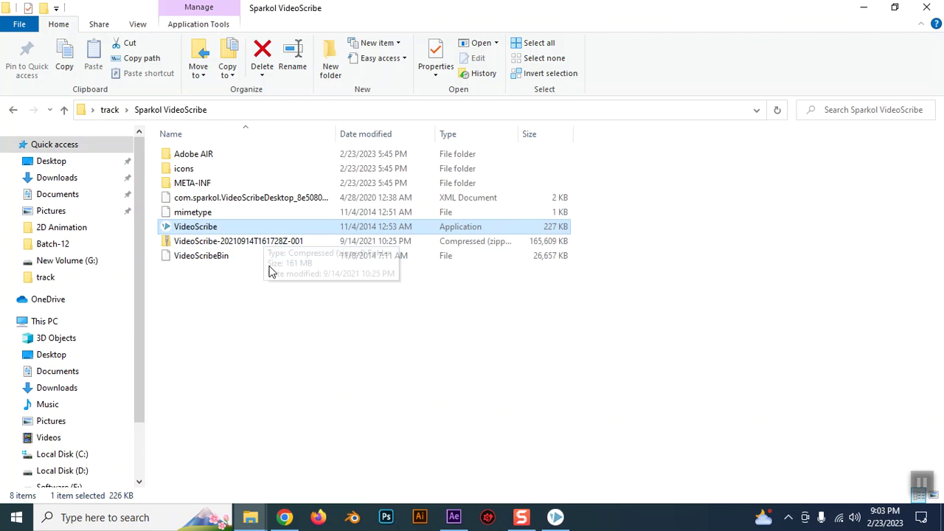
{"action": "left_click", "coordinate": [862, 7]}
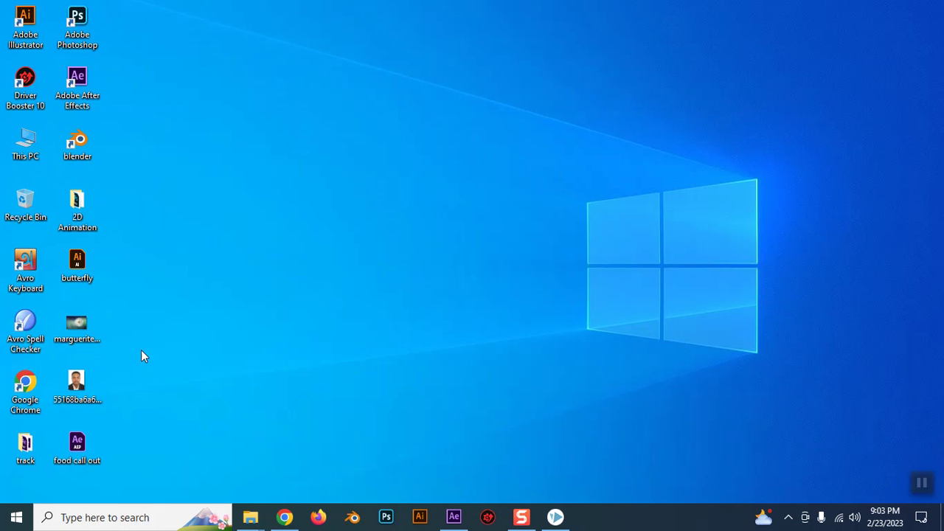
{"action": "double_click", "coordinate": [79, 208]}
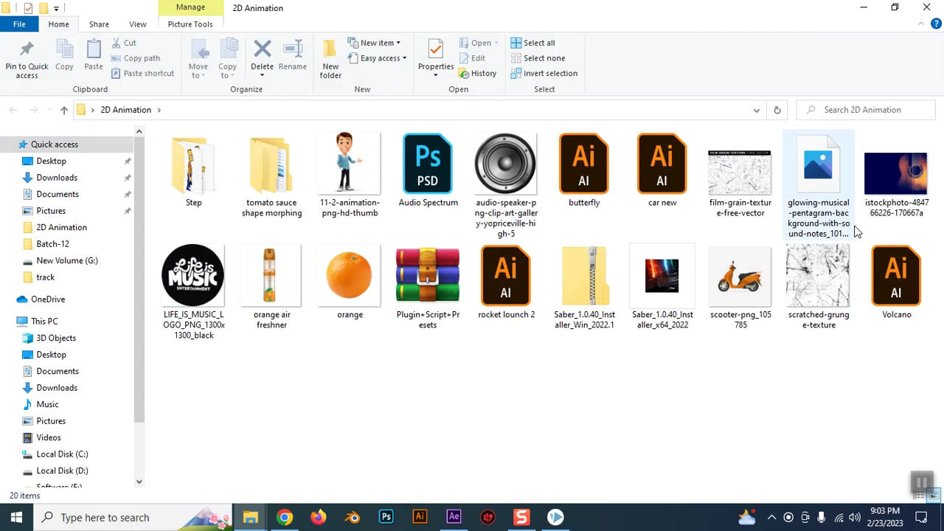
{"action": "left_click", "coordinate": [926, 7]}
{"action": "double_click", "coordinate": [25, 444]}
{"action": "double_click", "coordinate": [742, 284]}
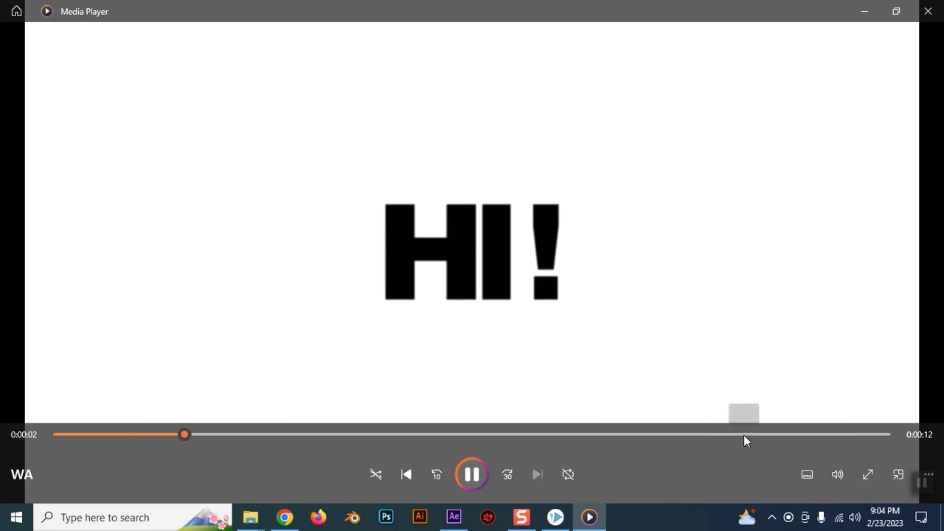
Step: Scrub the WA video to its fully drawn introduction line, then close Media Player
{"action": "mouse_move", "coordinate": [743, 435]}
{"action": "left_mouse_down"}
{"action": "mouse_move", "coordinate": [830, 434]}
{"action": "mouse_move", "coordinate": [733, 434]}
{"action": "mouse_move", "coordinate": [753, 449]}
{"action": "left_mouse_up"}
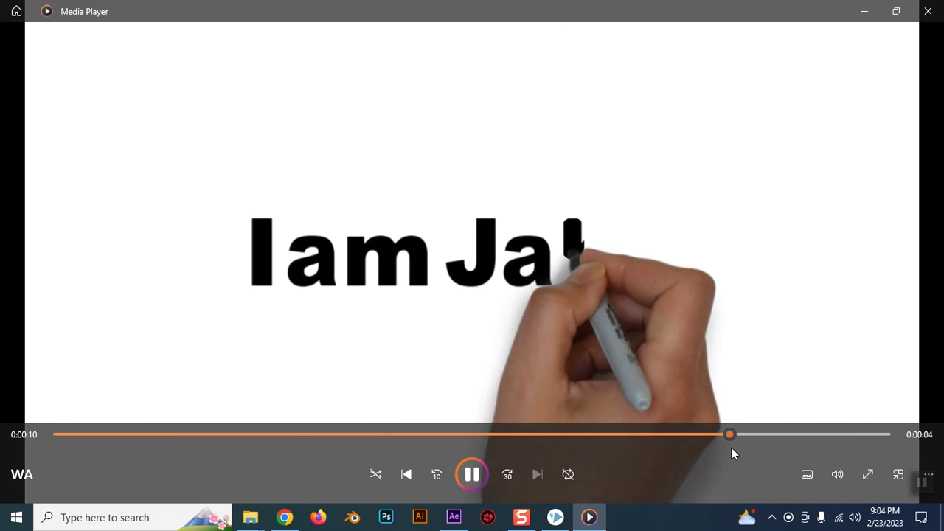
{"action": "left_click_drag", "start_coordinate": [759, 443], "coordinate": [775, 440]}
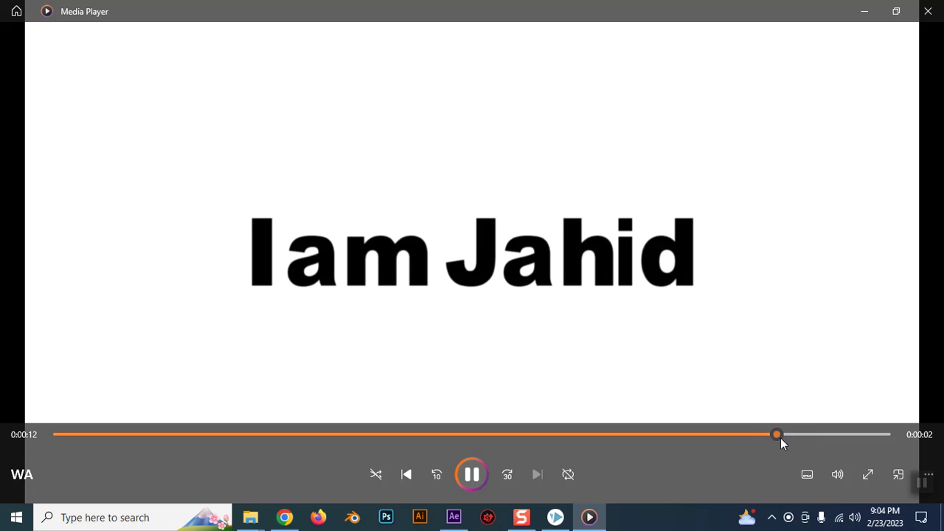
{"action": "left_click", "coordinate": [927, 11]}
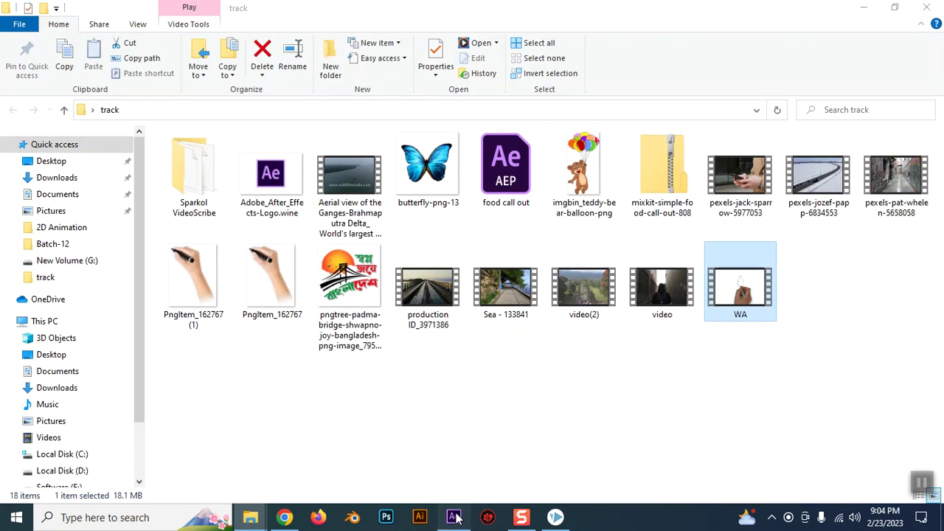
Step: Return to the VideoScribe project and inspect the closing text and cartoon man elements
{"action": "left_click", "coordinate": [454, 517]}
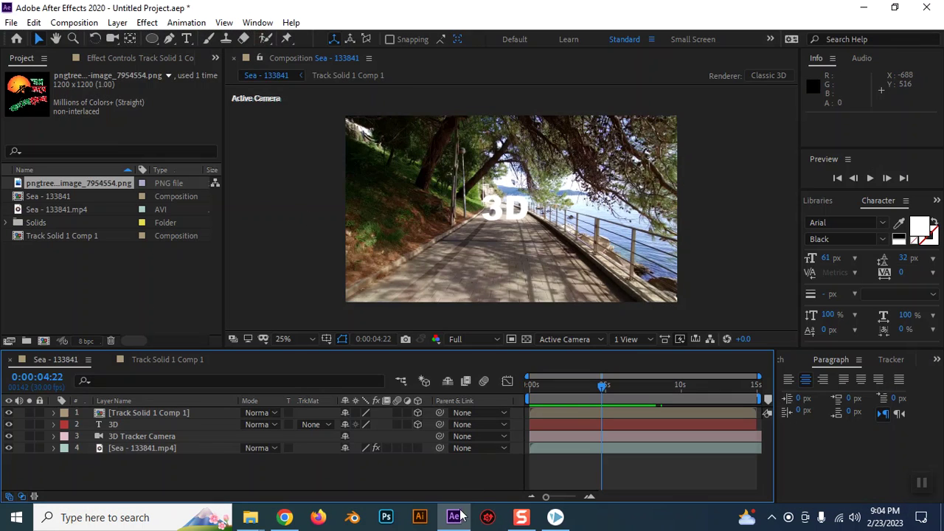
{"action": "left_click", "coordinate": [456, 516]}
{"action": "left_click", "coordinate": [555, 517]}
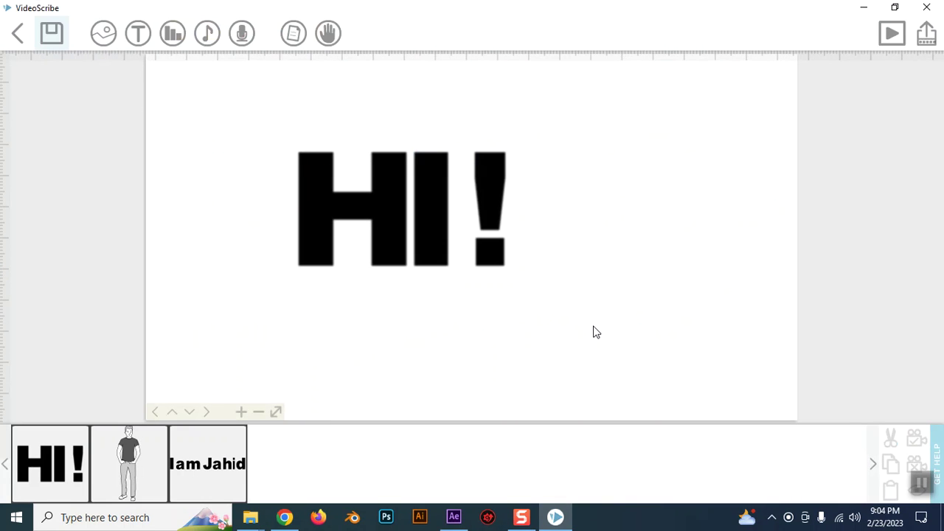
{"action": "scroll", "coordinate": [425, 421], "scroll_direction": "down", "scroll_amount": 1}
{"action": "left_click", "coordinate": [199, 458]}
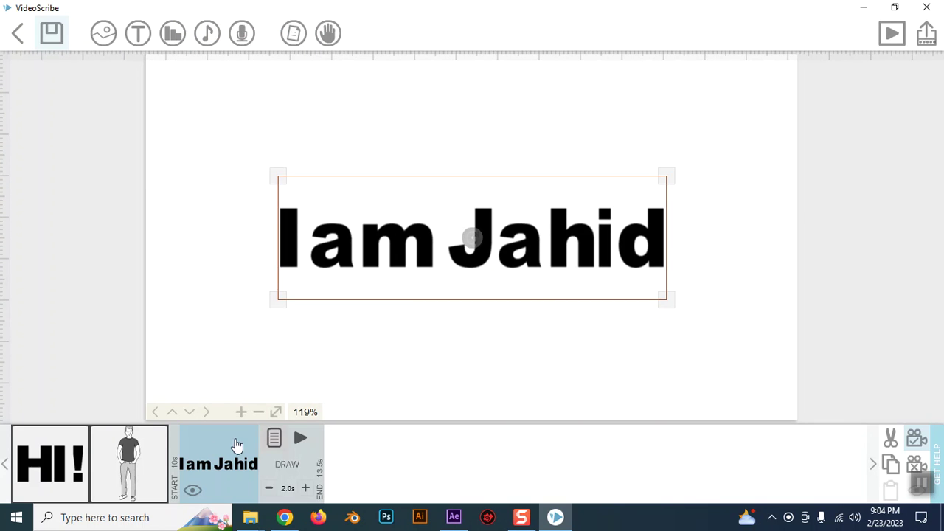
{"action": "scroll", "coordinate": [432, 333], "scroll_direction": "down", "scroll_amount": 1}
{"action": "left_click", "coordinate": [150, 455]}
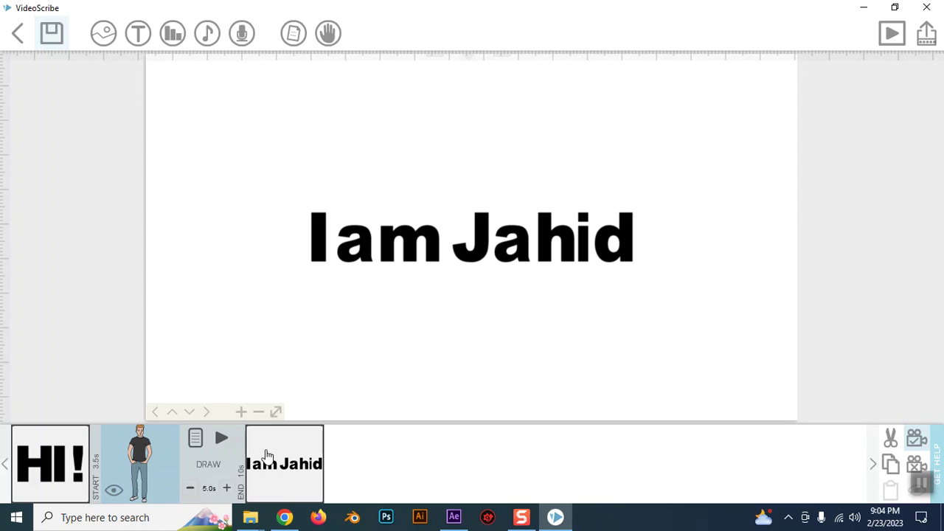
Step: Zoom the canvas in three levels and bring up the Add image dialog
{"action": "left_click", "coordinate": [359, 367]}
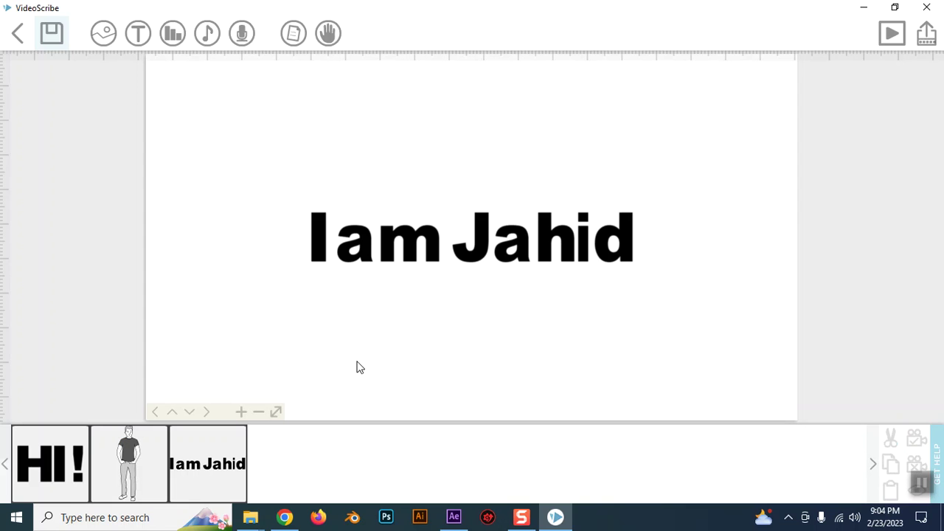
{"action": "left_click", "coordinate": [242, 415]}
{"action": "left_click", "coordinate": [242, 415]}
{"action": "left_click", "coordinate": [242, 415]}
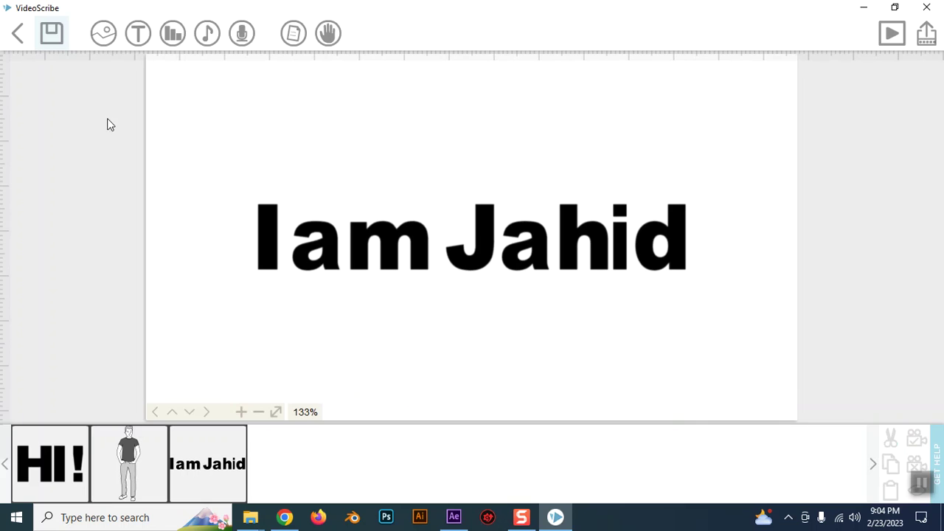
{"action": "left_click", "coordinate": [103, 33]}
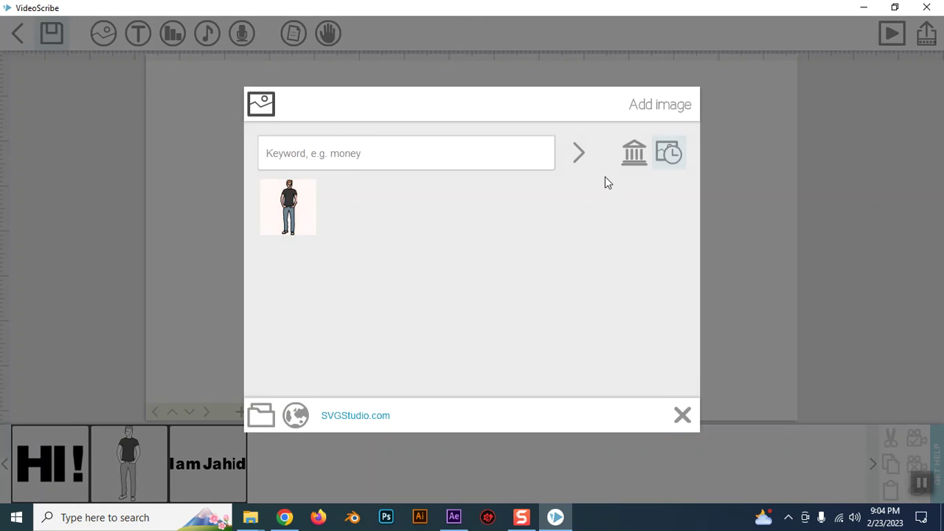
Step: Import the portrait photo from the Desktop as a full-colour image element
{"action": "left_click", "coordinate": [261, 415]}
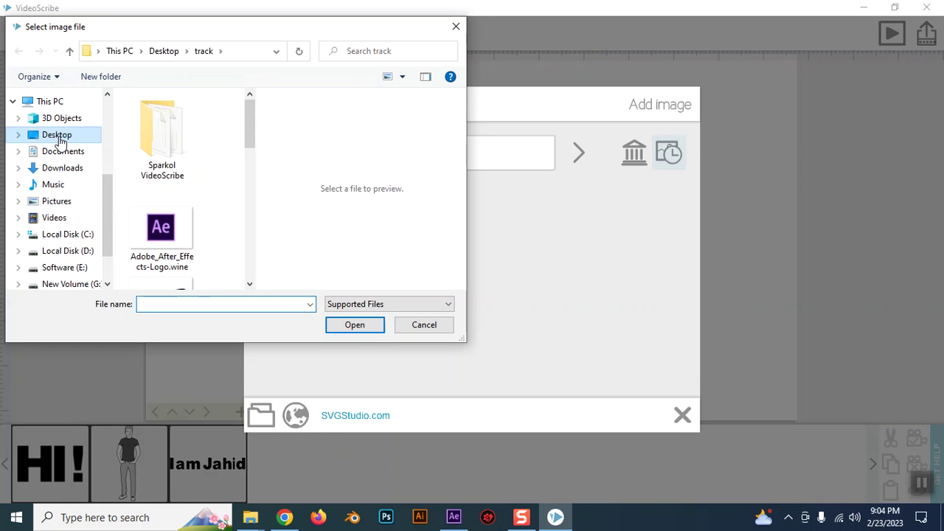
{"action": "left_click", "coordinate": [56, 135]}
{"action": "scroll", "coordinate": [211, 202], "scroll_direction": "down", "scroll_amount": 3}
{"action": "left_click", "coordinate": [160, 136]}
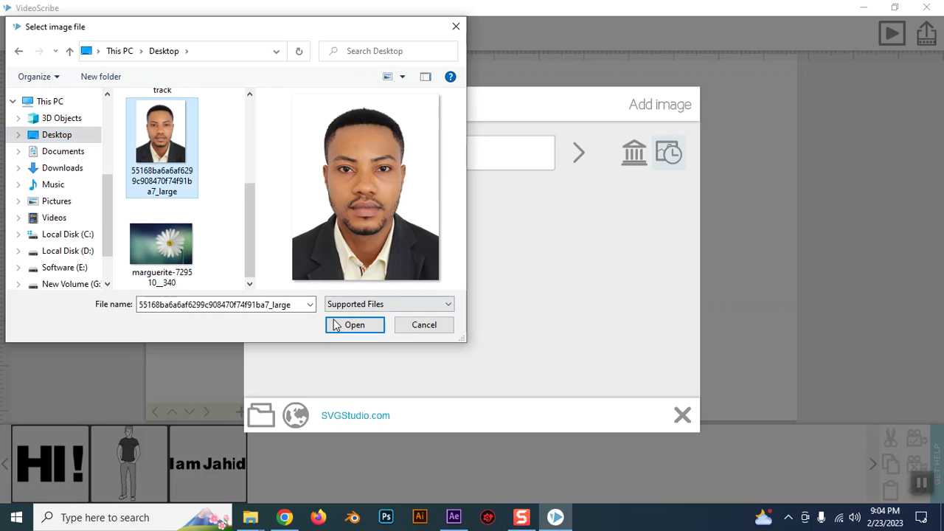
{"action": "left_click", "coordinate": [336, 325]}
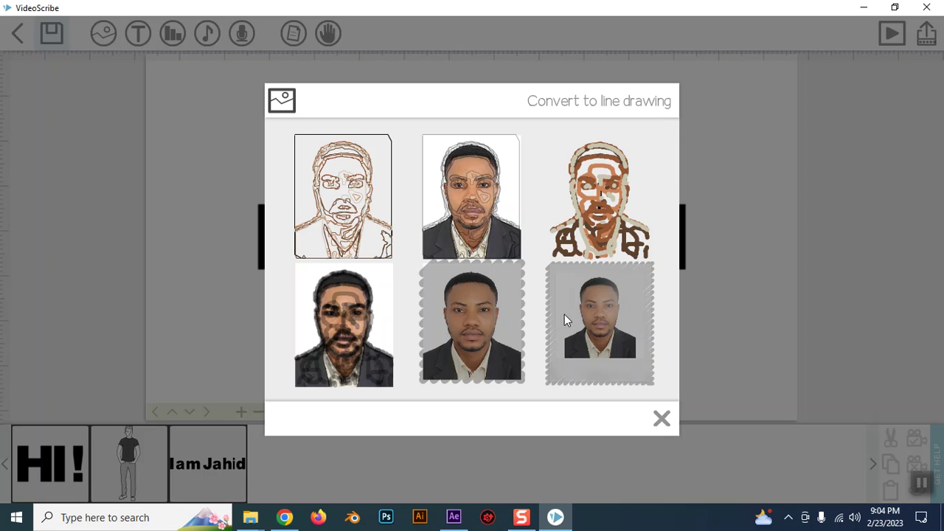
{"action": "left_click", "coordinate": [464, 327]}
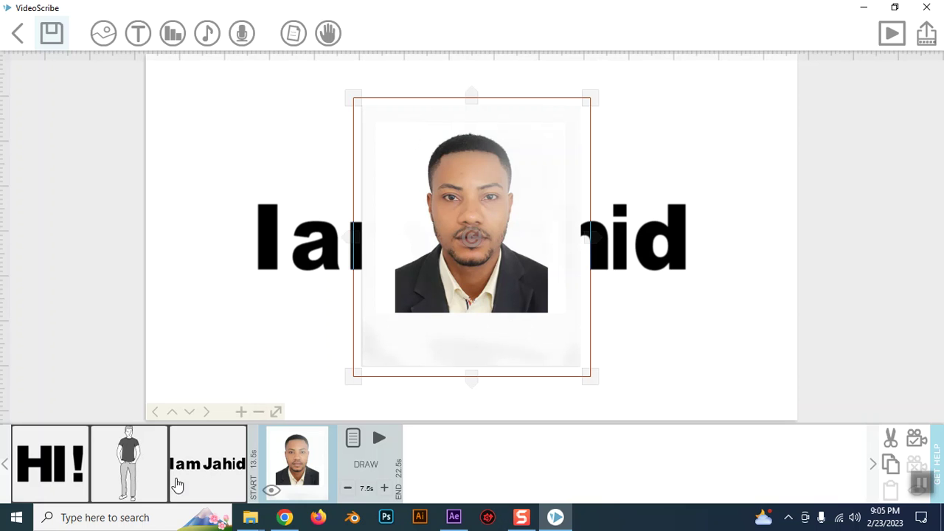
{"action": "left_click", "coordinate": [204, 464]}
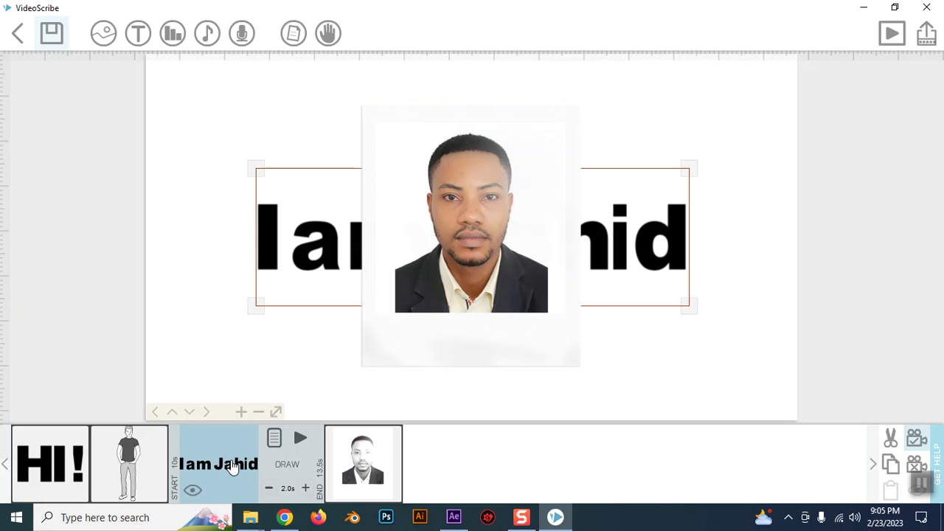
Step: Shrink the portrait photo and move it below the text line
{"action": "left_click", "coordinate": [381, 476]}
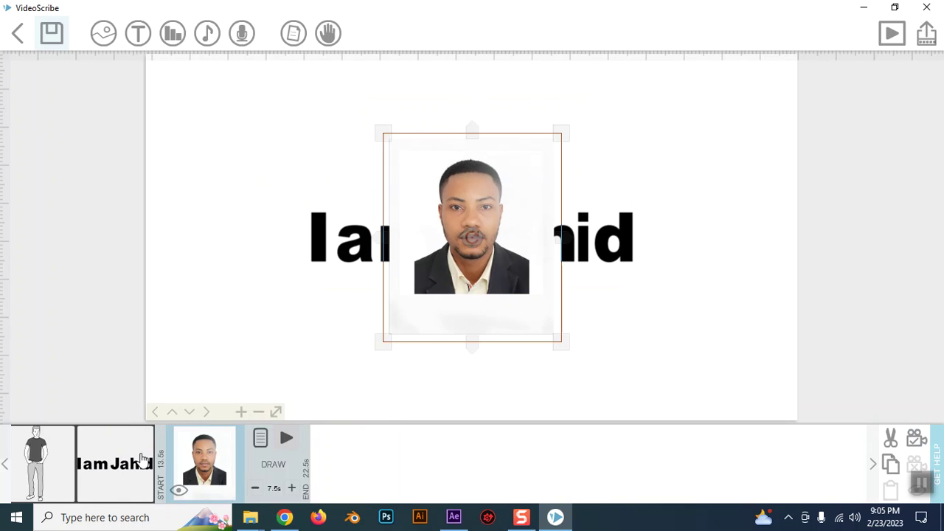
{"action": "left_click", "coordinate": [280, 459]}
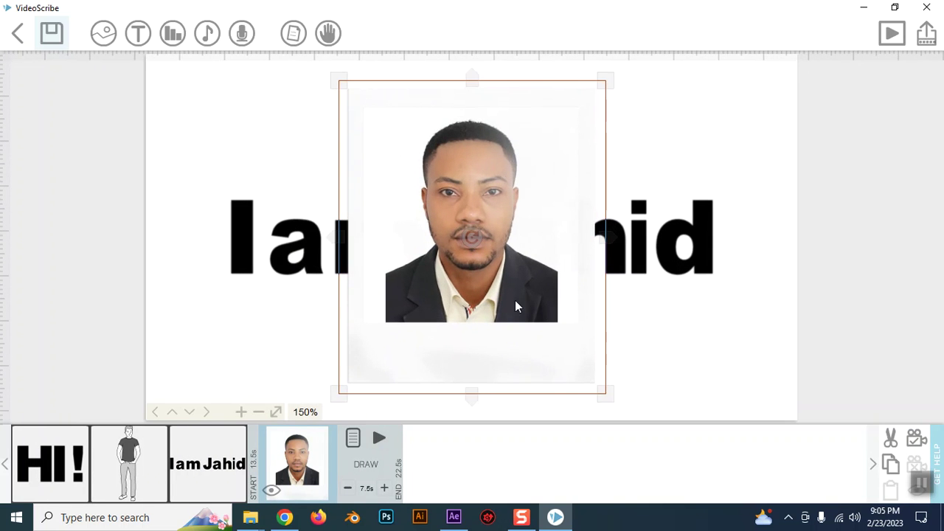
{"action": "left_click_drag", "start_coordinate": [603, 396], "coordinate": [523, 306]}
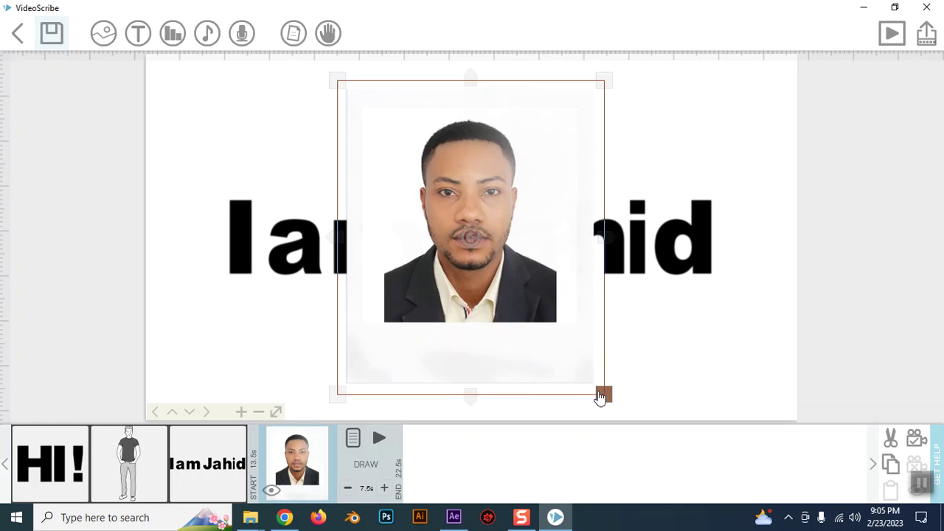
{"action": "left_click_drag", "start_coordinate": [499, 273], "coordinate": [485, 382]}
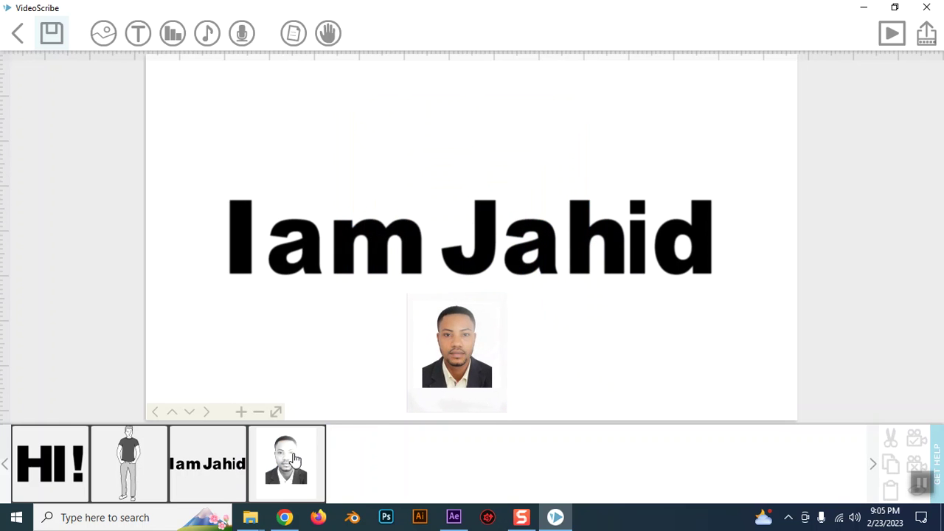
{"action": "left_click", "coordinate": [294, 459]}
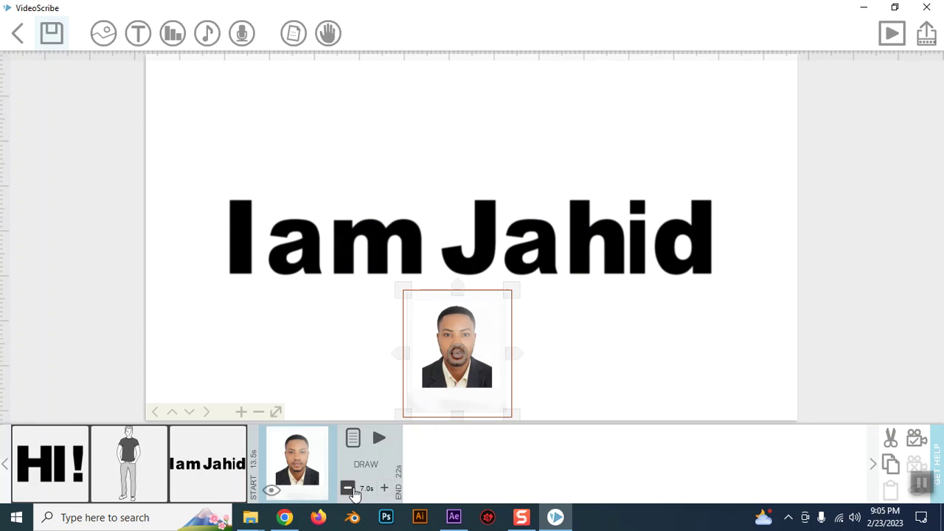
Step: Delete the closing text and HI! elements, then enlarge and centre the photo
{"action": "left_click", "coordinate": [236, 452]}
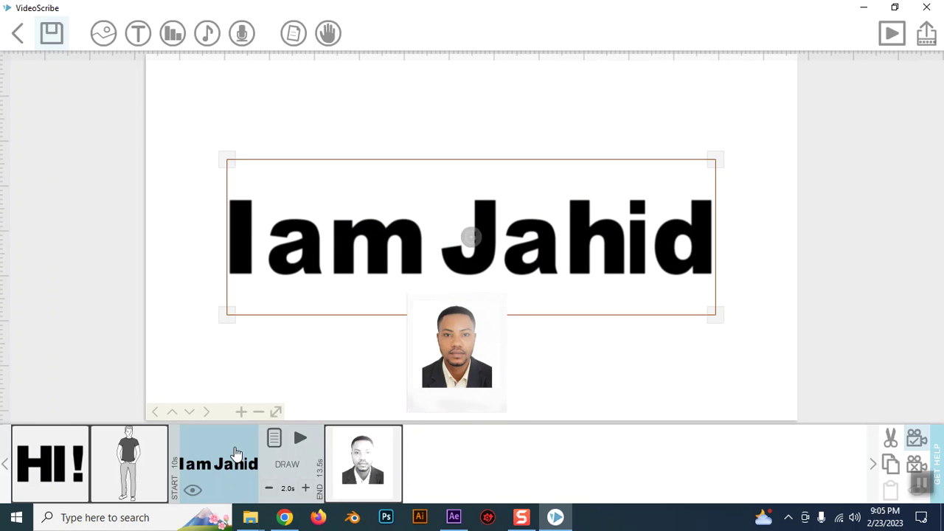
{"action": "key", "text": "Delete"}
{"action": "left_click", "coordinate": [581, 311]}
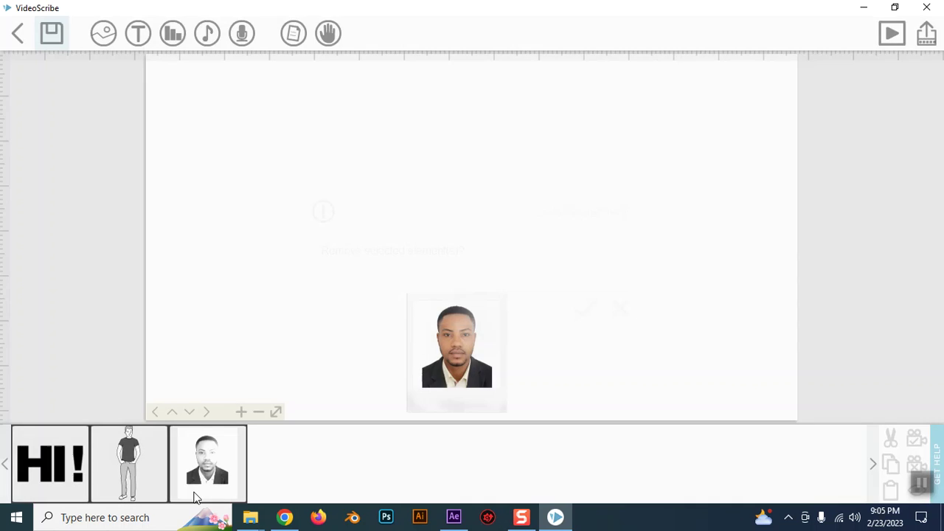
{"action": "left_click", "coordinate": [55, 472]}
{"action": "key", "text": "Delete"}
{"action": "left_click", "coordinate": [584, 308]}
{"action": "left_click", "coordinate": [144, 468]}
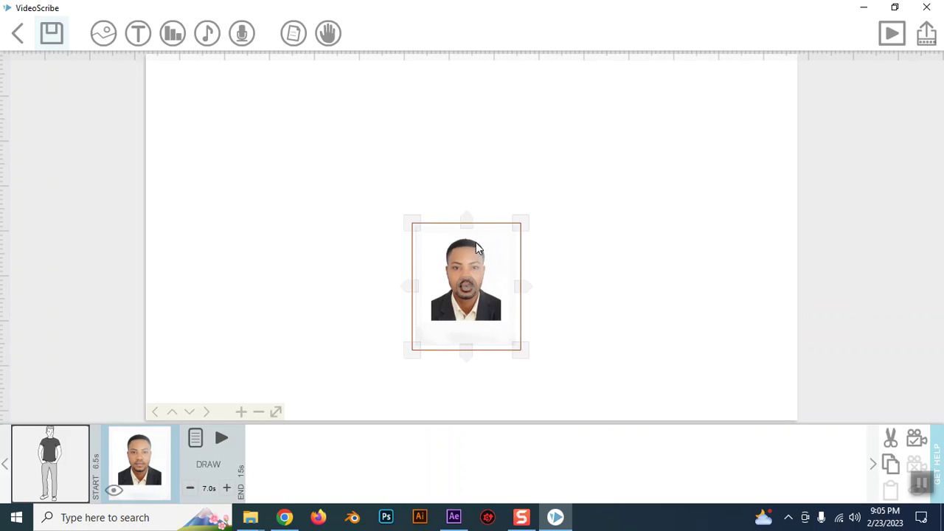
{"action": "left_click_drag", "start_coordinate": [531, 287], "coordinate": [606, 354]}
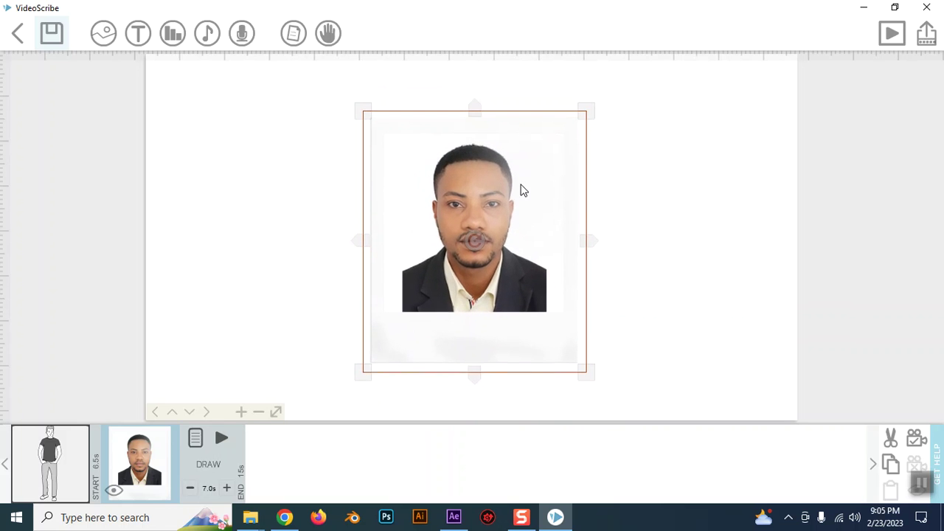
Step: Set the photo's animation to Morph, morphing from the cartoon man
{"action": "left_click", "coordinate": [196, 438]}
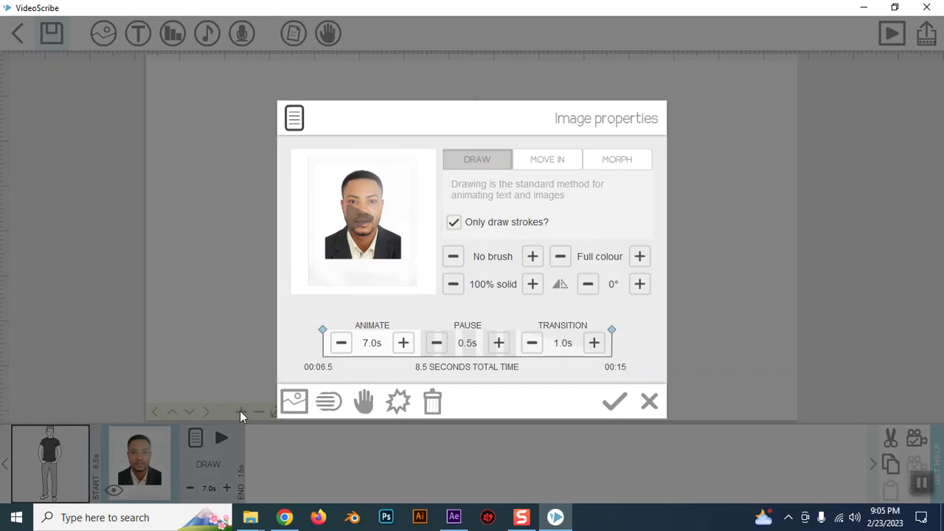
{"action": "left_click", "coordinate": [604, 164]}
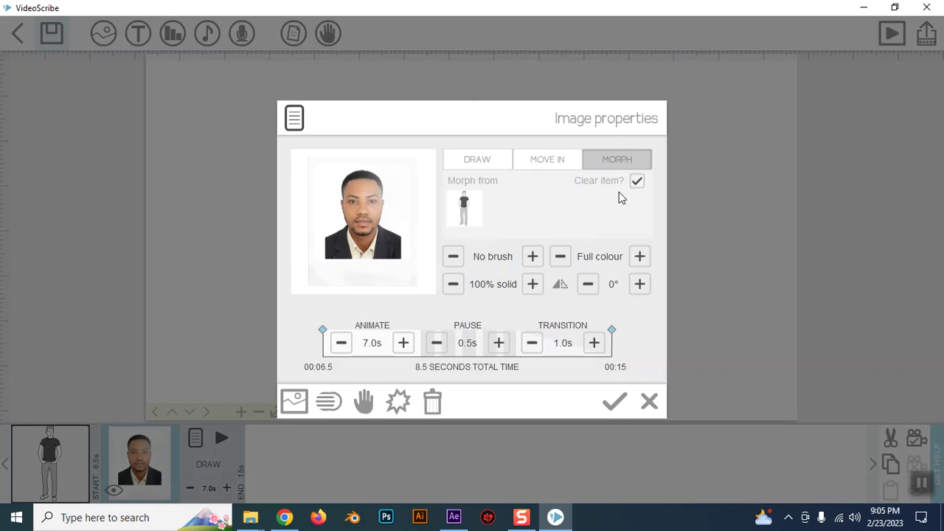
{"action": "left_click", "coordinate": [465, 214]}
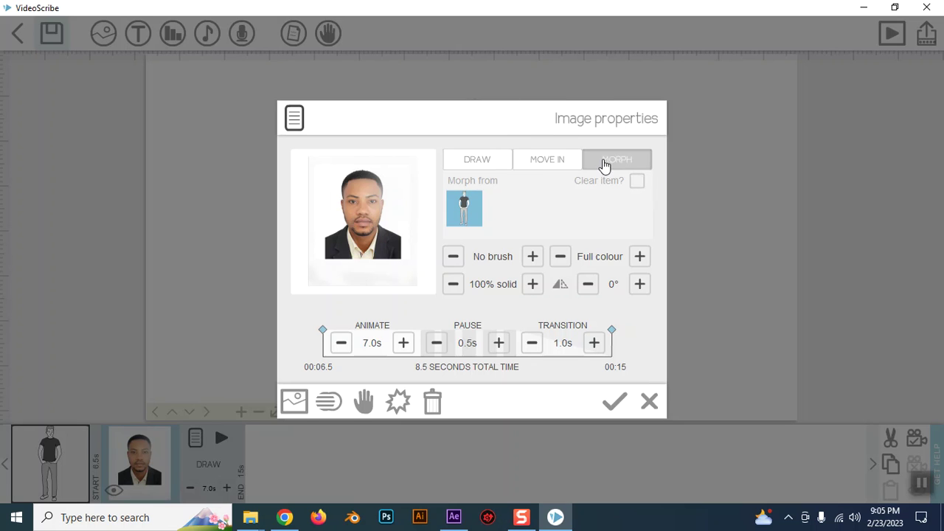
Step: Close the portrait's properties and check the standing man's image properties without changes
{"action": "left_click", "coordinate": [649, 401]}
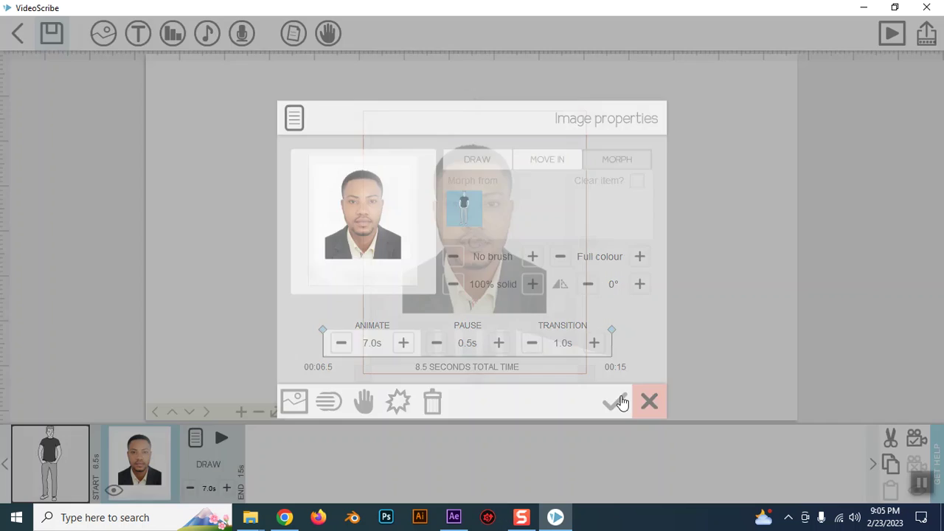
{"action": "left_click", "coordinate": [48, 468]}
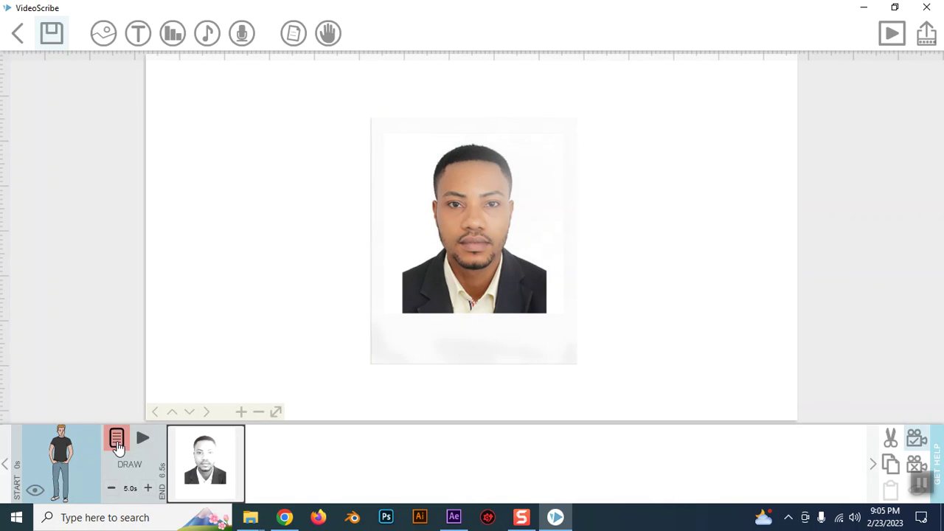
{"action": "left_click", "coordinate": [116, 438]}
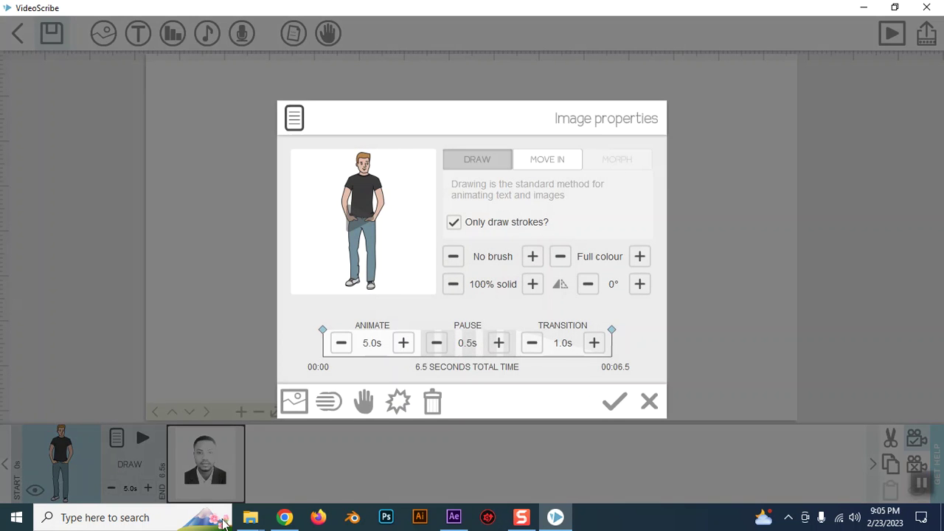
{"action": "left_click", "coordinate": [635, 407]}
Step: Enlarge the portrait photo and set it to morph from the standing man over 6.0s
{"action": "left_click", "coordinate": [193, 457]}
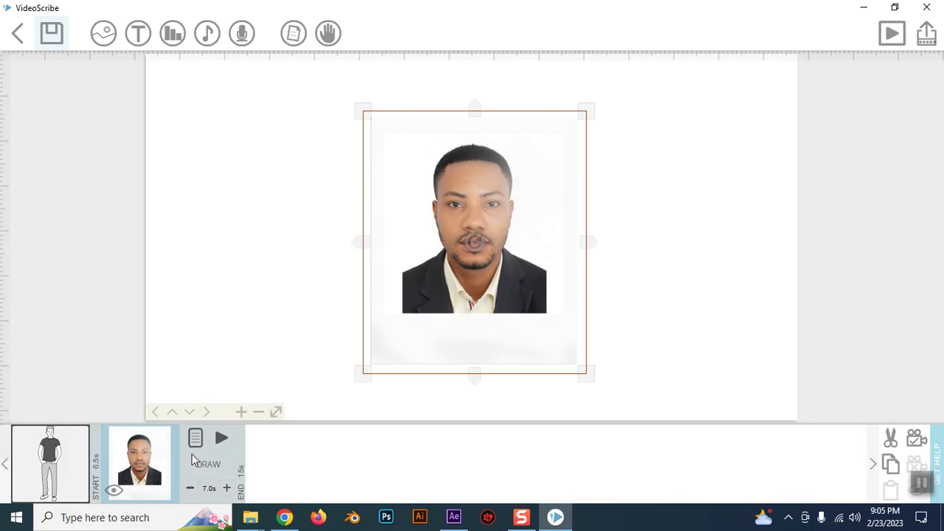
{"action": "left_click_drag", "start_coordinate": [598, 116], "coordinate": [639, 93]}
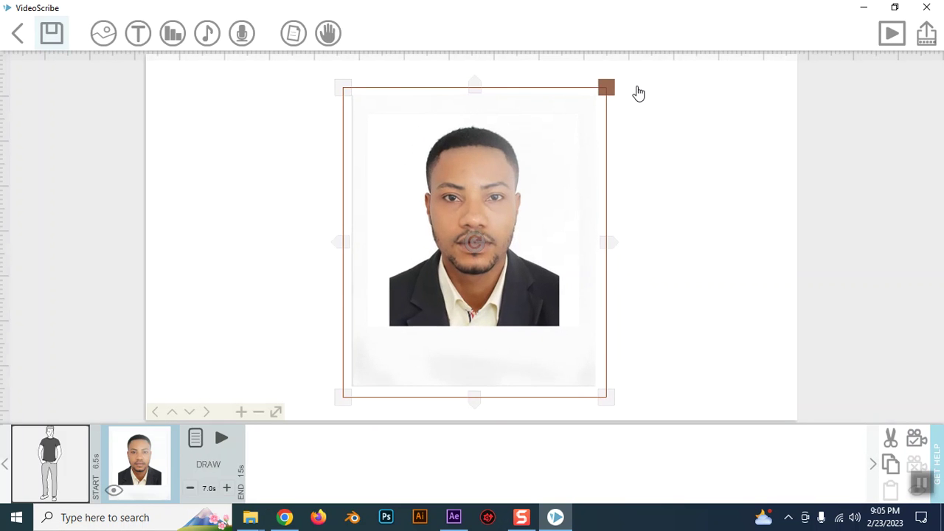
{"action": "left_click", "coordinate": [199, 441]}
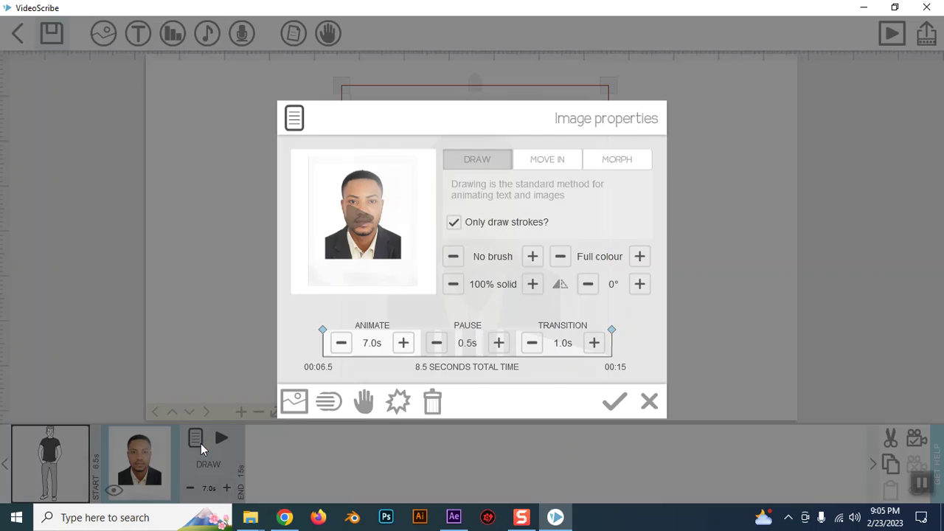
{"action": "left_click", "coordinate": [341, 342]}
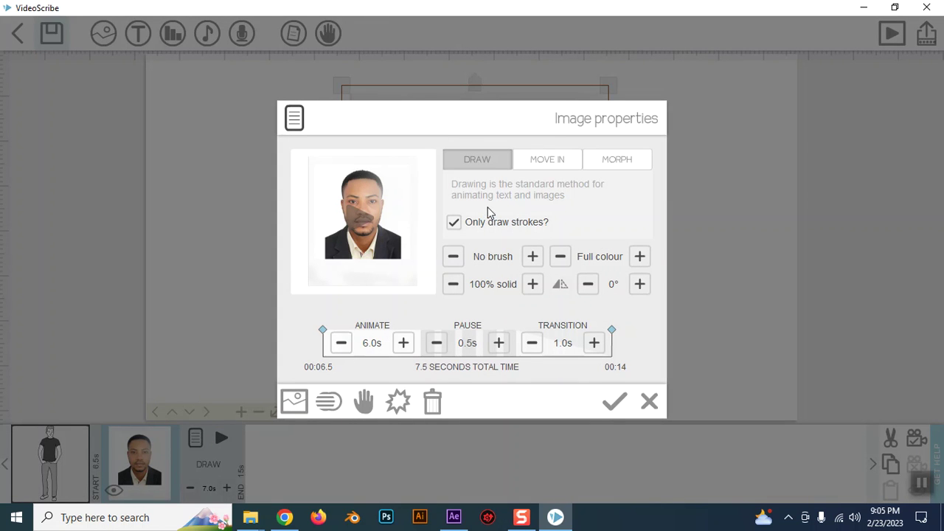
{"action": "left_click", "coordinate": [616, 161]}
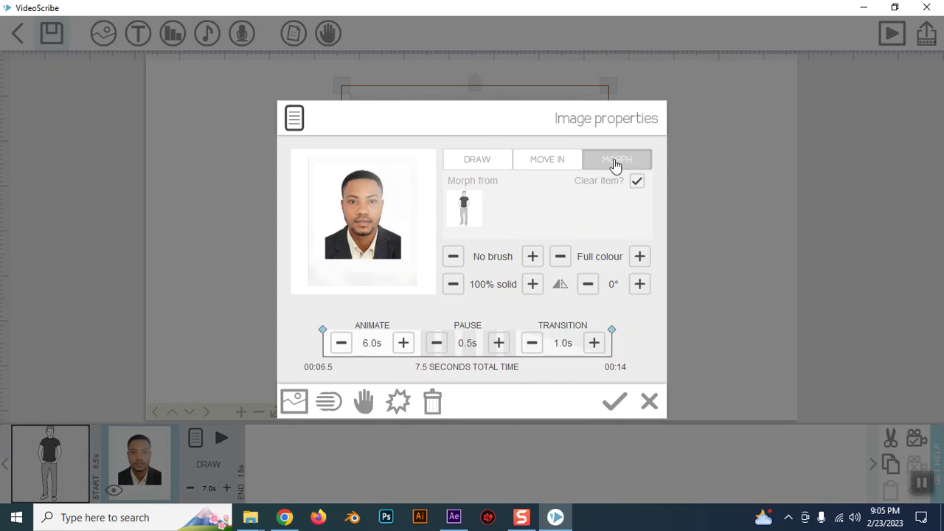
{"action": "left_click", "coordinate": [465, 214]}
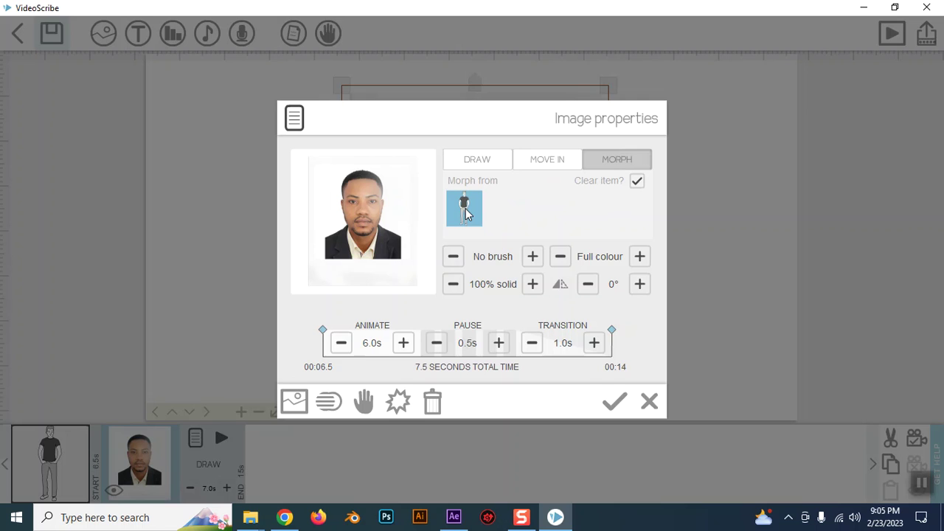
{"action": "left_click", "coordinate": [636, 185]}
{"action": "left_click", "coordinate": [614, 401]}
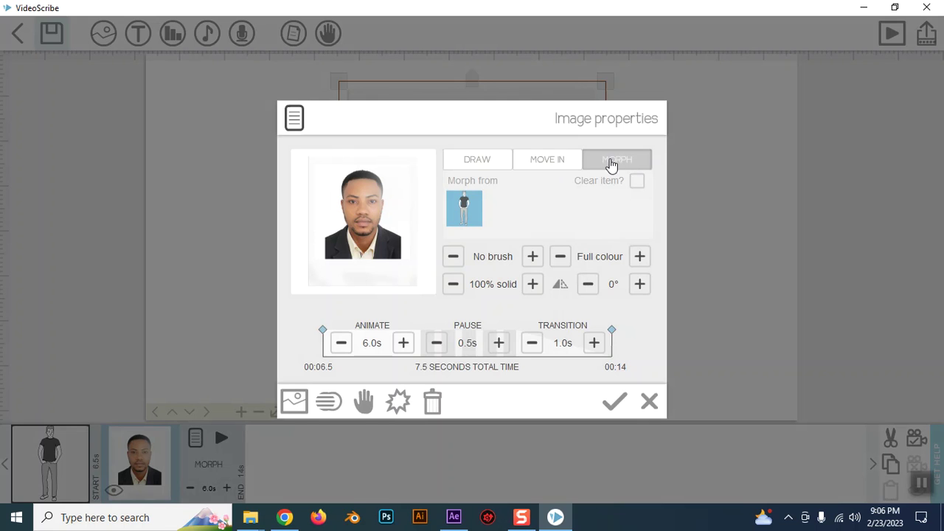
Step: Try a shorter animation time and the Serrated brush, then discard these property edits
{"action": "left_click", "coordinate": [343, 351]}
{"action": "left_click", "coordinate": [342, 351]}
{"action": "left_click", "coordinate": [343, 351]}
{"action": "left_click", "coordinate": [343, 350]}
{"action": "left_click", "coordinate": [528, 256]}
{"action": "left_click", "coordinate": [535, 266]}
{"action": "left_click", "coordinate": [535, 265]}
{"action": "left_click", "coordinate": [535, 265]}
{"action": "left_click", "coordinate": [532, 256]}
{"action": "left_click", "coordinate": [533, 256]}
{"action": "left_click", "coordinate": [532, 257]}
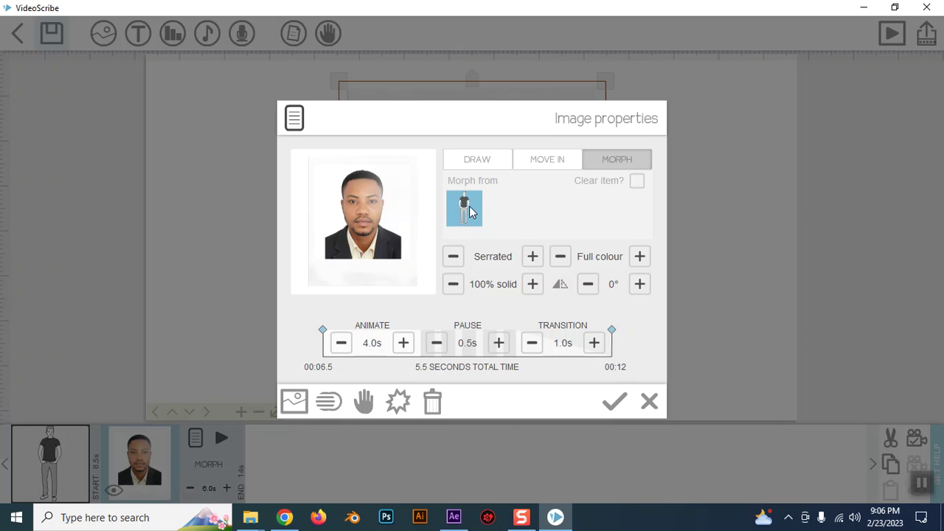
{"action": "left_click", "coordinate": [648, 398]}
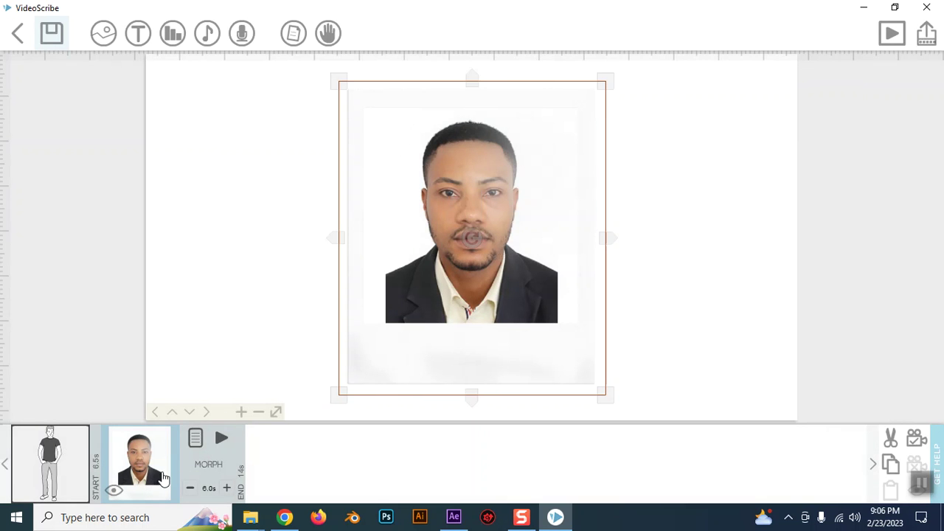
Step: Delete the portrait photo from the scene
{"action": "key", "text": "Delete"}
{"action": "left_click", "coordinate": [578, 308]}
{"action": "left_click", "coordinate": [105, 36]}
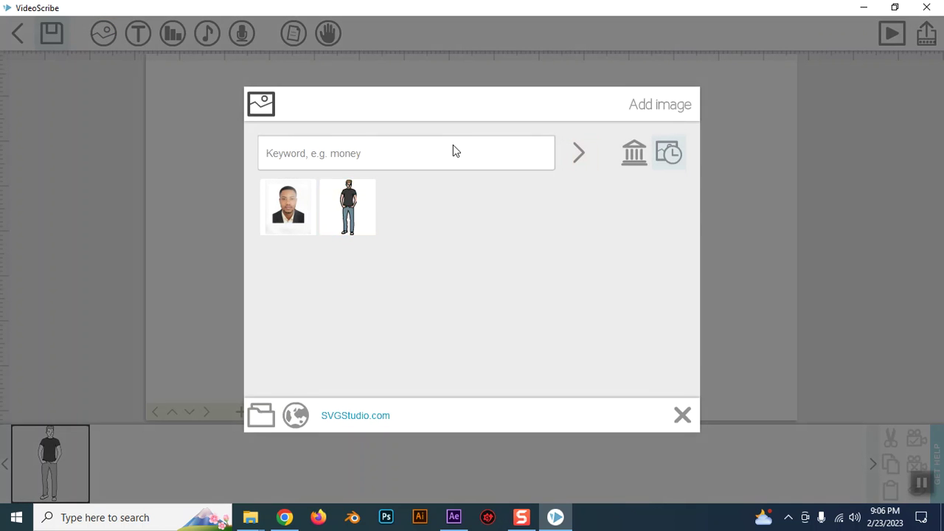
Step: Search the image library for 'men' and add the stressed man figure
{"action": "left_click", "coordinate": [376, 156]}
{"action": "type", "text": "men"}
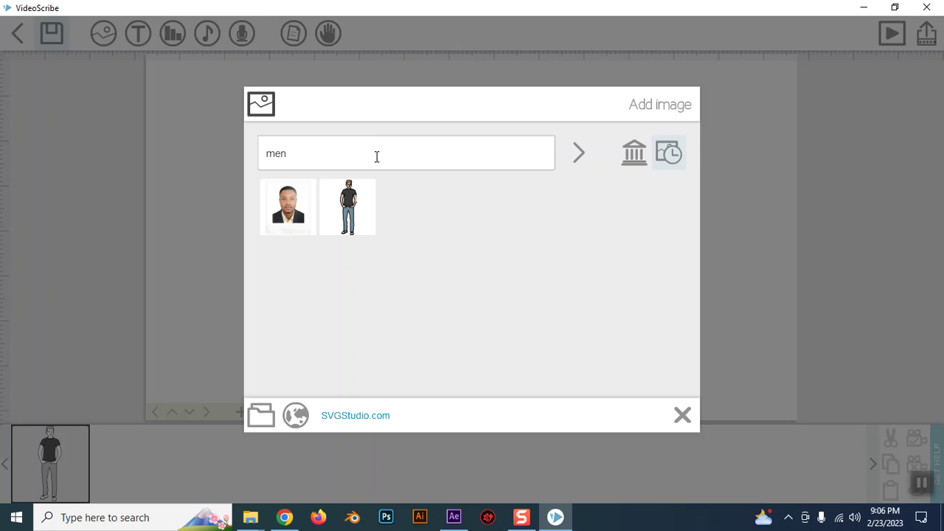
{"action": "key", "text": "Return"}
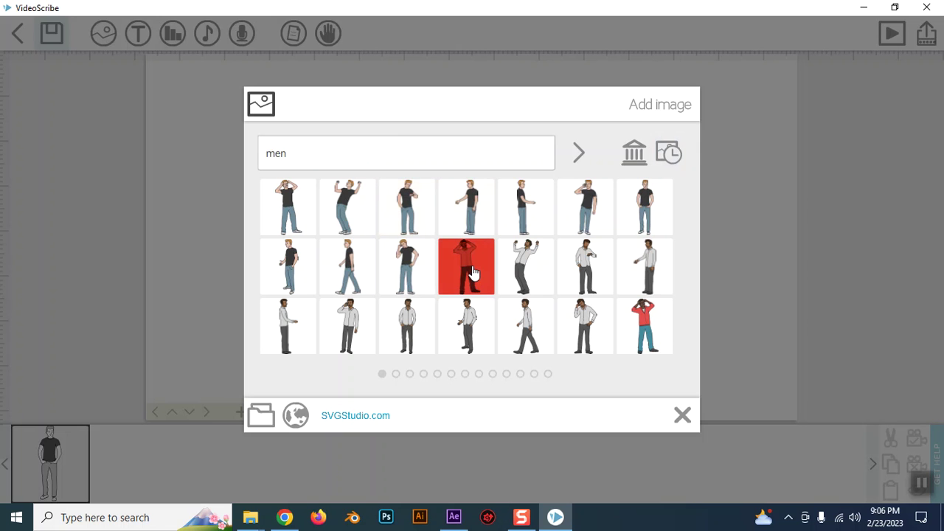
{"action": "left_click", "coordinate": [469, 272]}
Step: Search the image library for 'girl' and add the blonde woman in jeans
{"action": "left_click", "coordinate": [103, 33]}
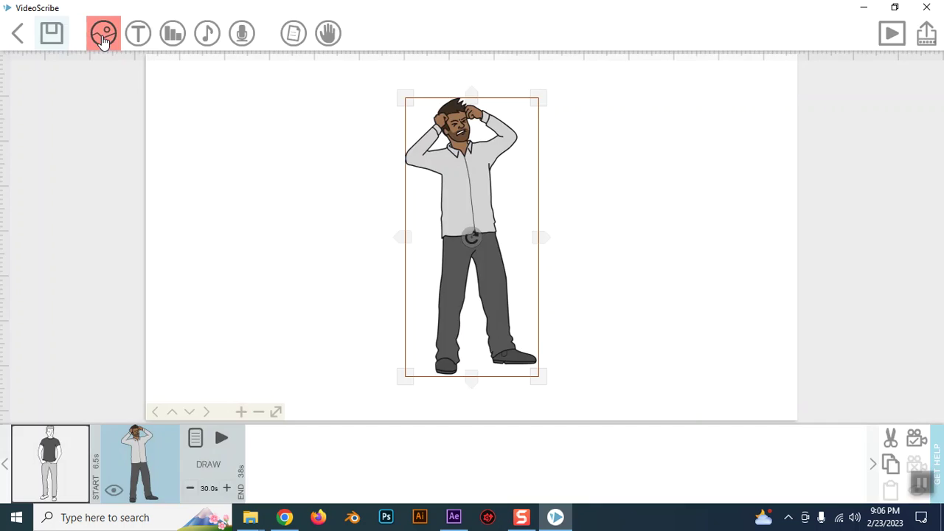
{"action": "type", "text": "men"}
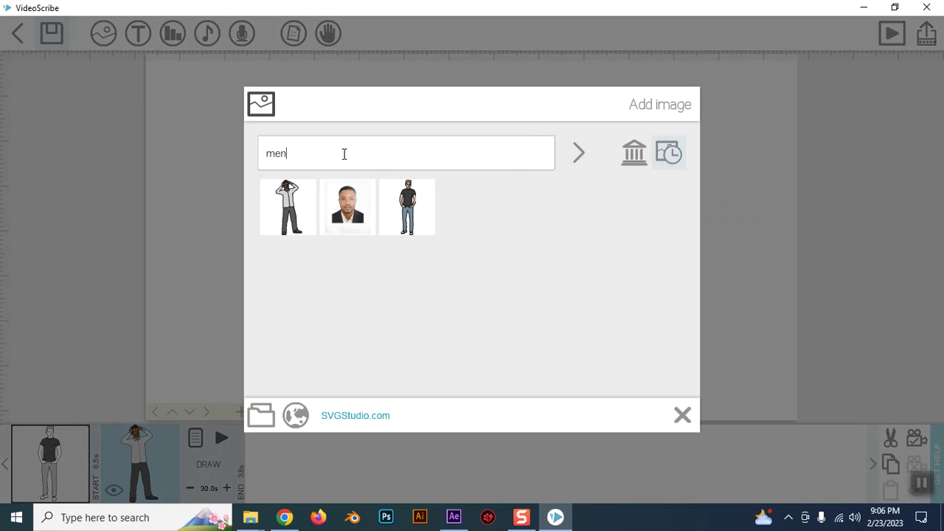
{"action": "key", "text": "BackSpace"}
{"action": "key", "text": "BackSpace"}
{"action": "type", "text": "girl"}
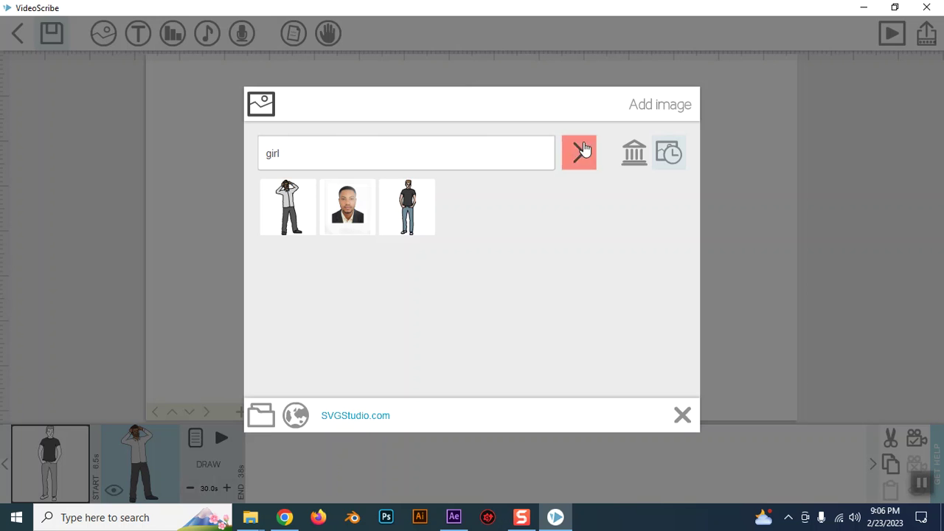
{"action": "left_click", "coordinate": [578, 153]}
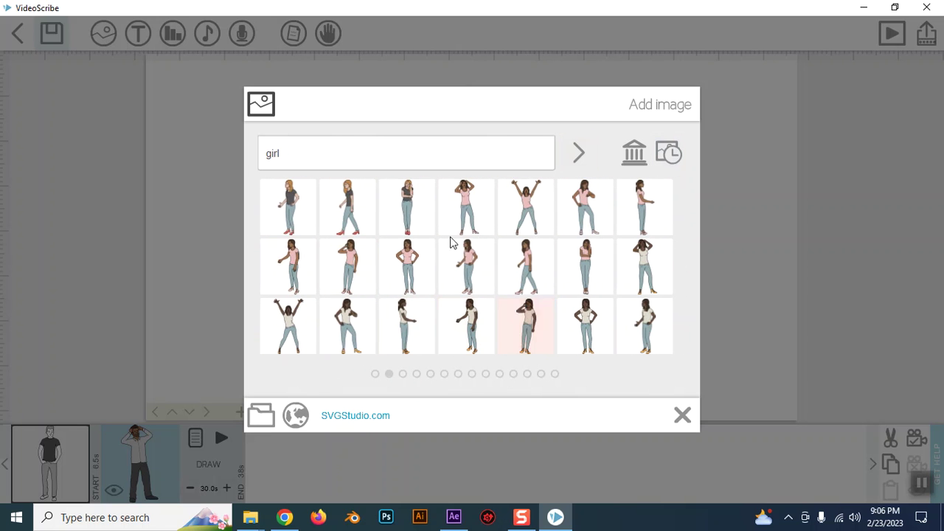
{"action": "left_click", "coordinate": [428, 225]}
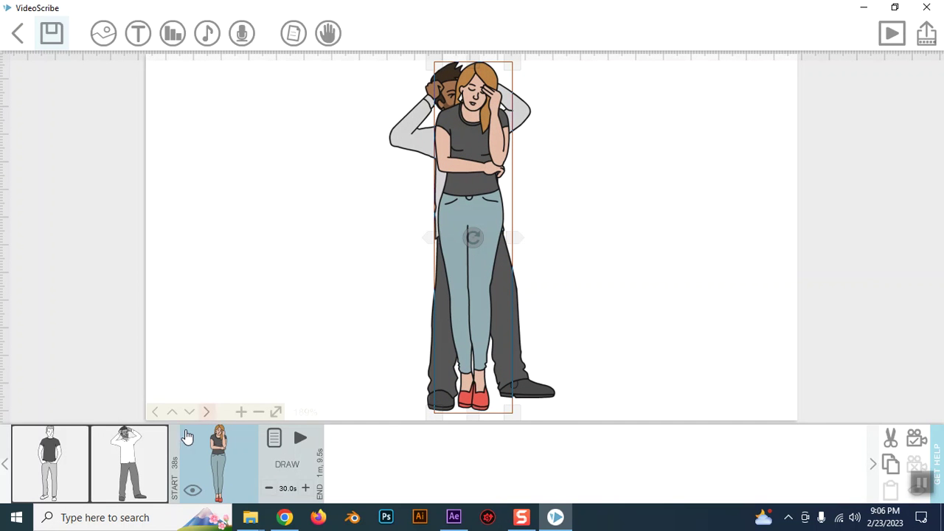
Step: Move the stressed man left of the woman, then delete the blonde woman figure
{"action": "left_click_drag", "start_coordinate": [185, 440], "coordinate": [653, 390]}
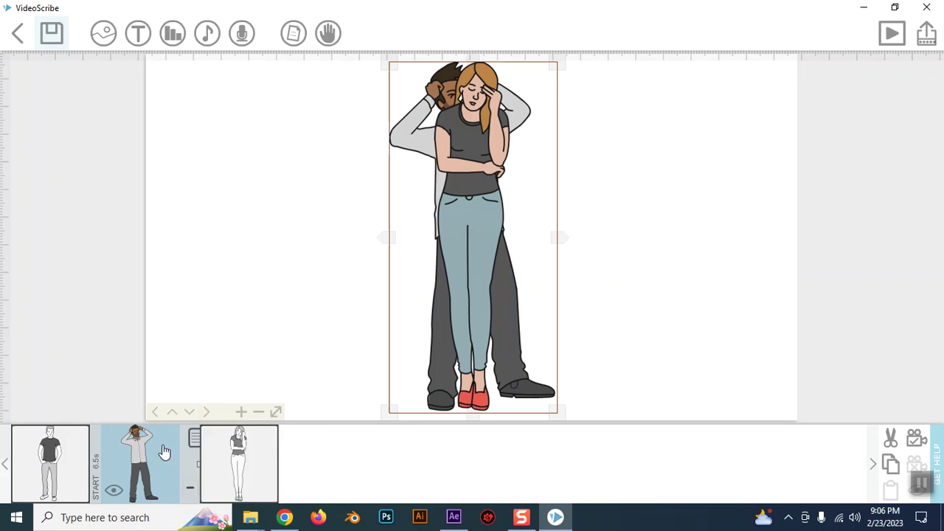
{"action": "left_click", "coordinate": [711, 239]}
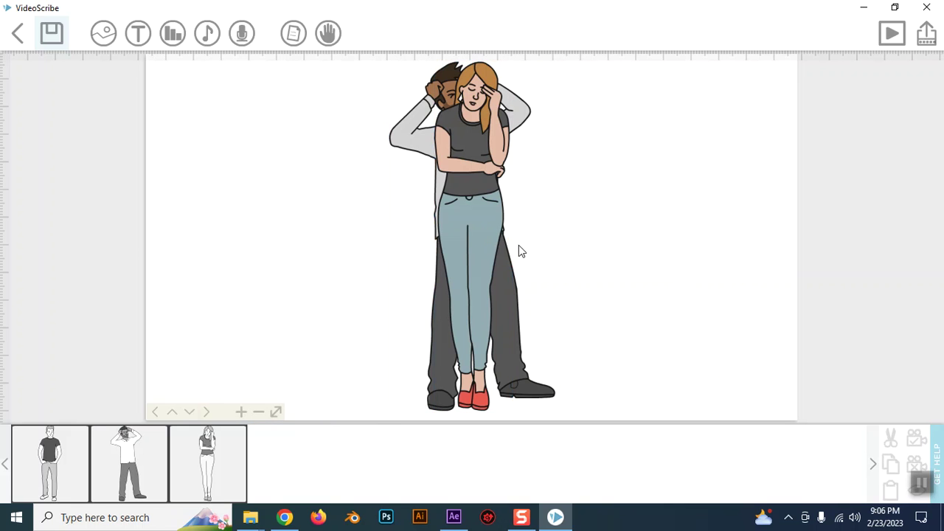
{"action": "left_click", "coordinate": [141, 479]}
{"action": "left_click_drag", "start_coordinate": [549, 273], "coordinate": [378, 267]}
{"action": "left_click", "coordinate": [431, 236]}
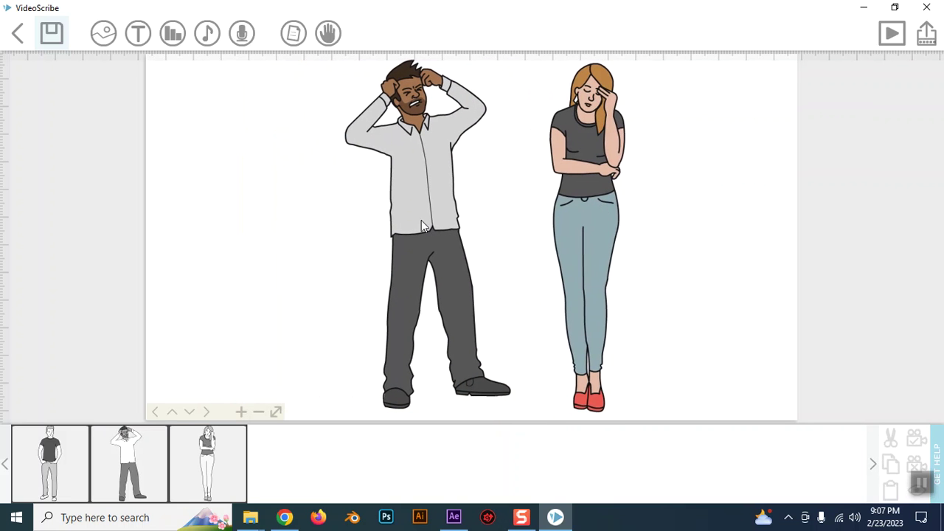
{"action": "left_click", "coordinate": [596, 237]}
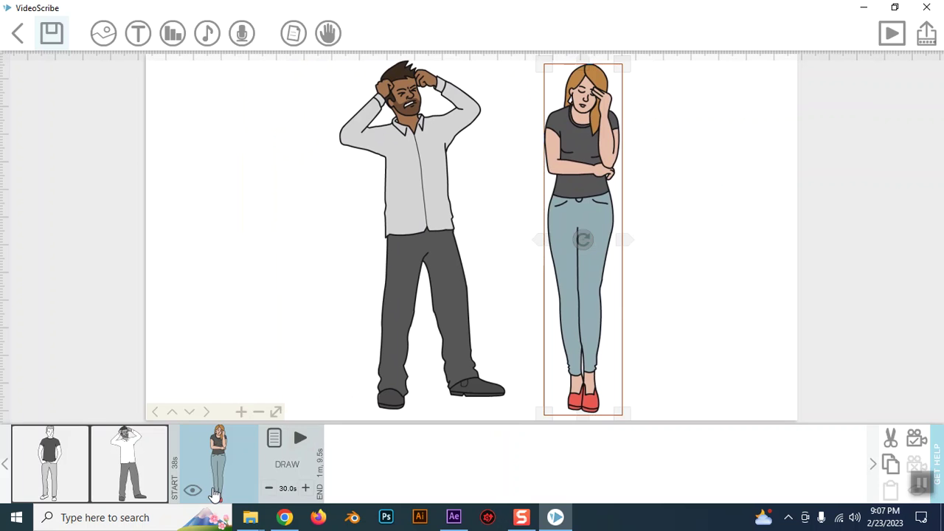
{"action": "key", "text": "Delete"}
{"action": "left_click", "coordinate": [582, 308]}
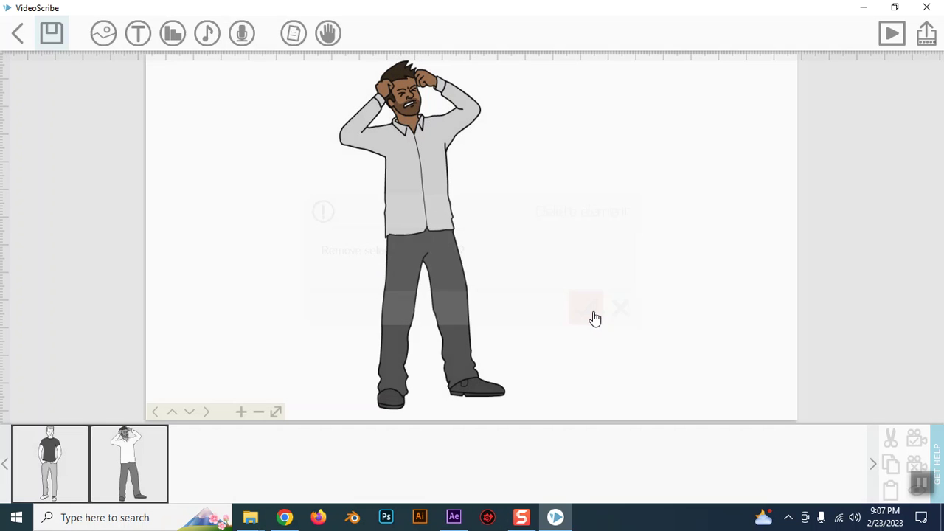
Step: Set the camera framing on the stressed man's element
{"action": "left_click", "coordinate": [83, 445]}
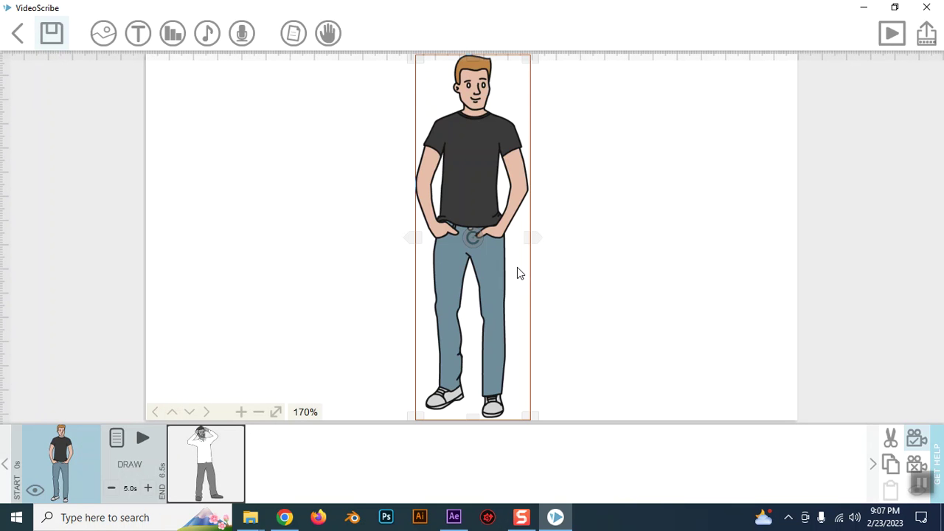
{"action": "left_click", "coordinate": [593, 234]}
{"action": "left_click", "coordinate": [447, 219]}
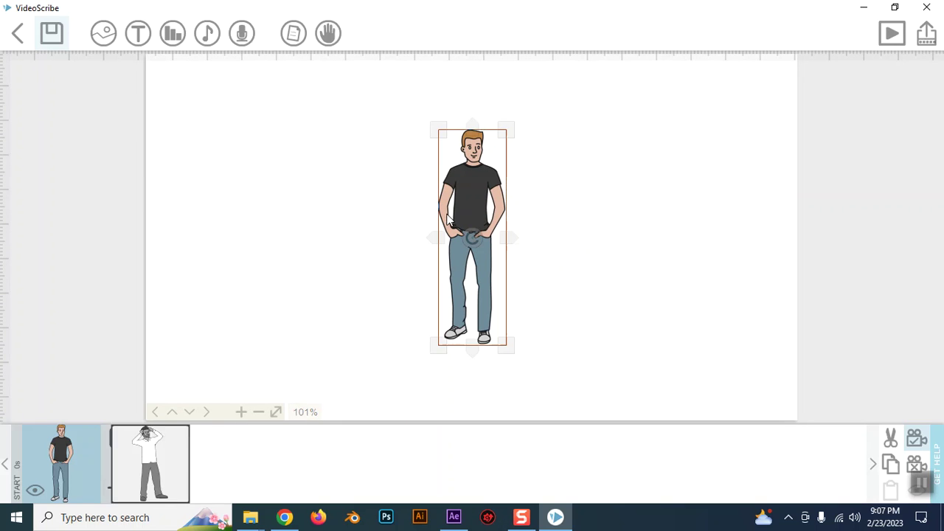
{"action": "scroll", "coordinate": [562, 258], "scroll_direction": "up", "scroll_amount": 1}
{"action": "left_click", "coordinate": [561, 258]}
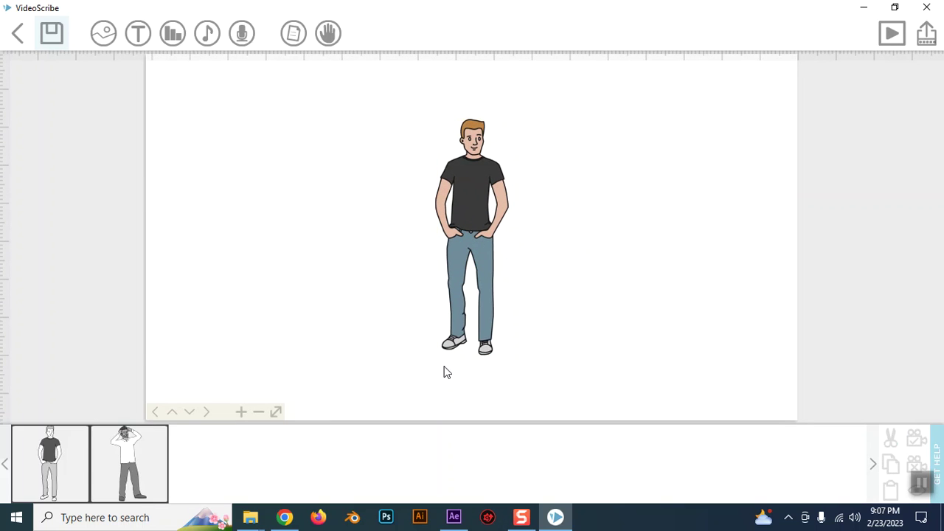
{"action": "left_click", "coordinate": [63, 449]}
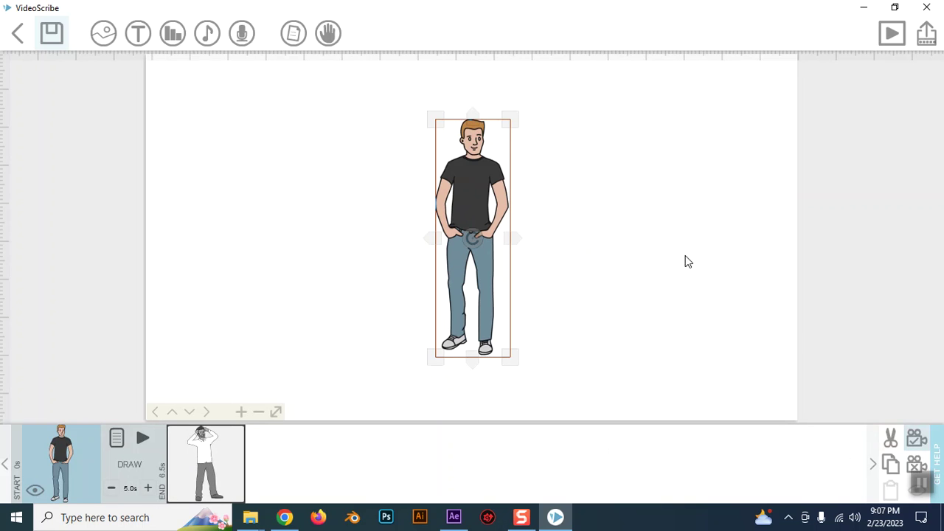
{"action": "left_click_drag", "start_coordinate": [684, 261], "coordinate": [327, 240]}
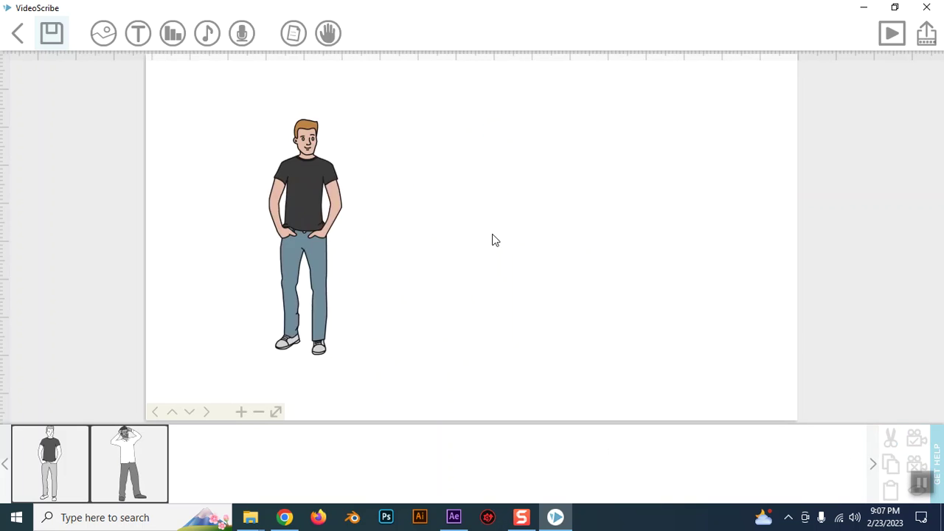
{"action": "left_click", "coordinate": [137, 466]}
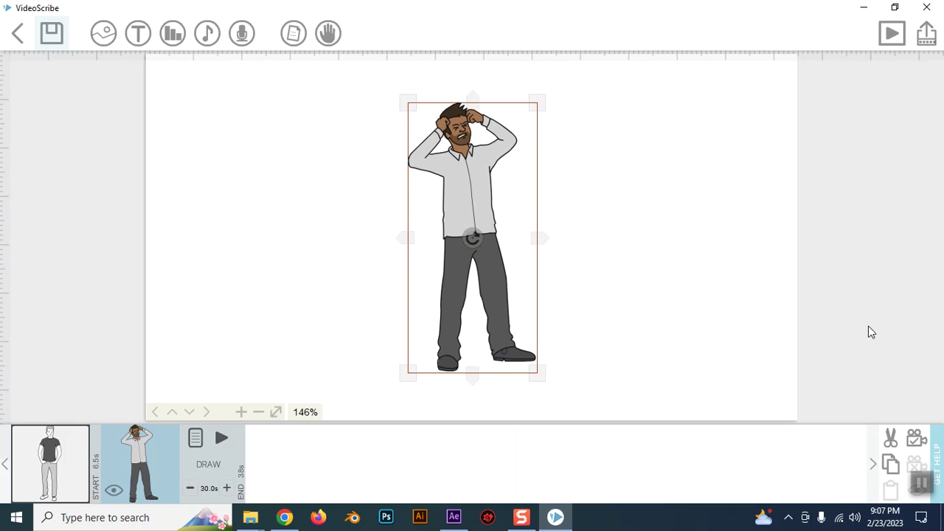
{"action": "left_click", "coordinate": [916, 439]}
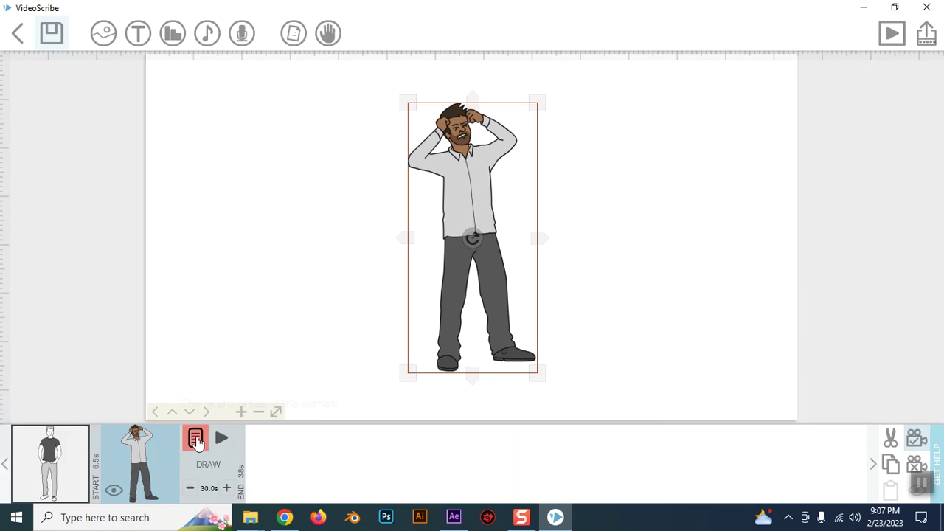
Step: Add the thinking woman figure in empty canvas space and set the camera on her
{"action": "left_click_drag", "start_coordinate": [721, 228], "coordinate": [348, 231]}
{"action": "left_click", "coordinate": [103, 33]}
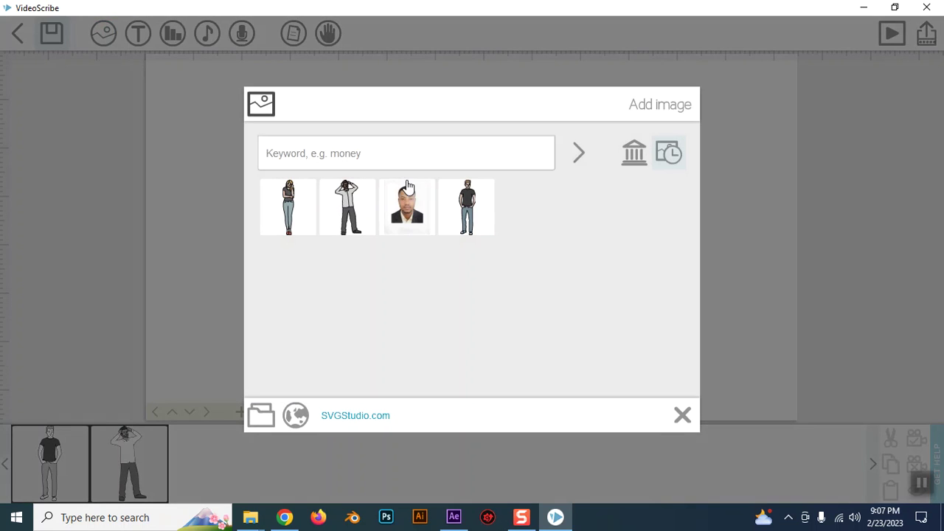
{"action": "left_click", "coordinate": [304, 208]}
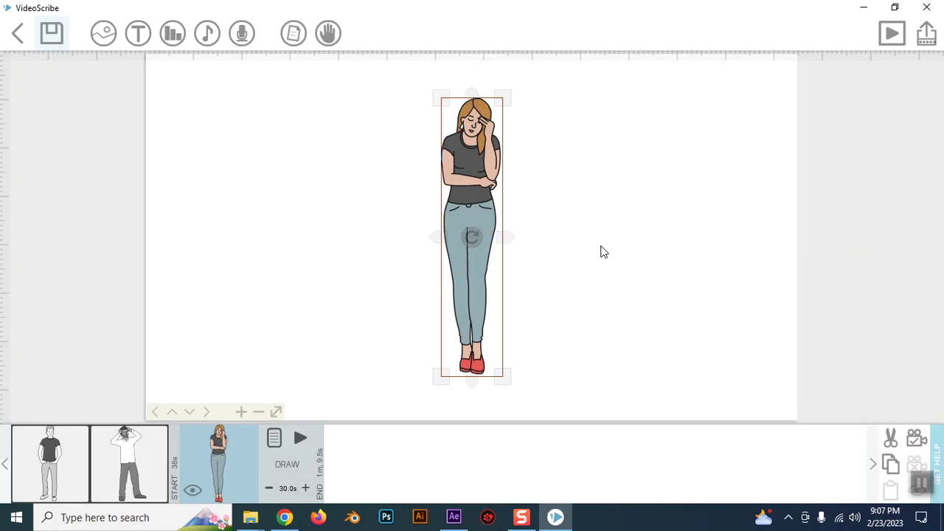
{"action": "left_click", "coordinate": [604, 253]}
{"action": "left_click", "coordinate": [469, 262]}
{"action": "left_click", "coordinate": [915, 435]}
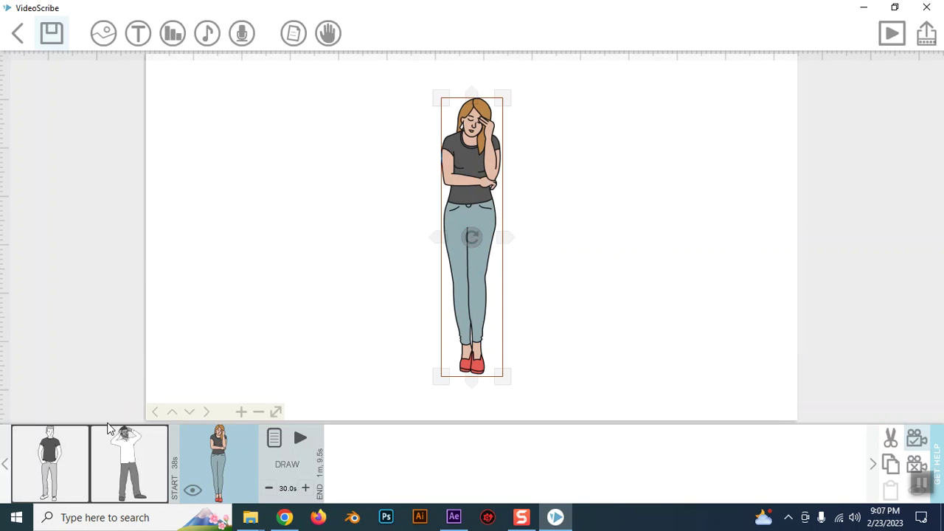
Step: Try morph, draw and move-in entrances for the woman, settling on morphing from the black T-shirt man
{"action": "left_click", "coordinate": [273, 438]}
{"action": "left_click", "coordinate": [615, 161]}
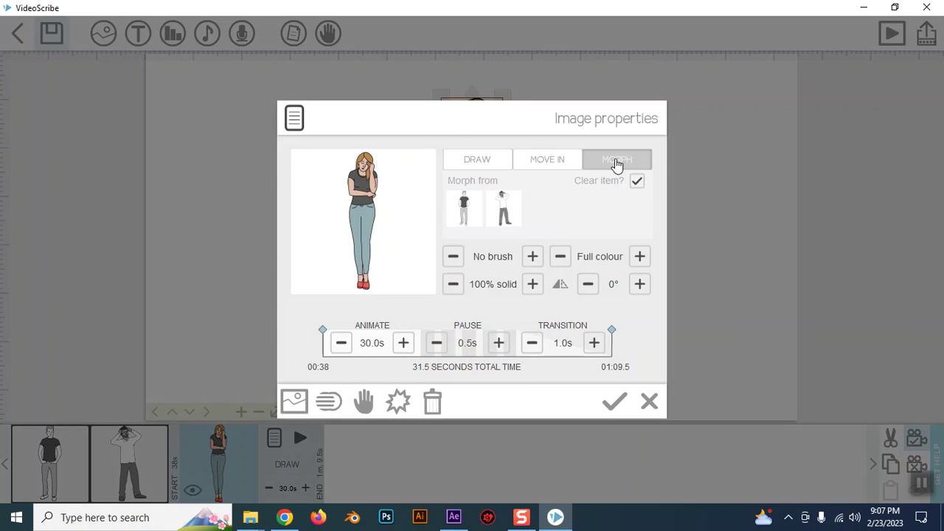
{"action": "left_click", "coordinate": [469, 208]}
{"action": "left_click", "coordinate": [508, 215]}
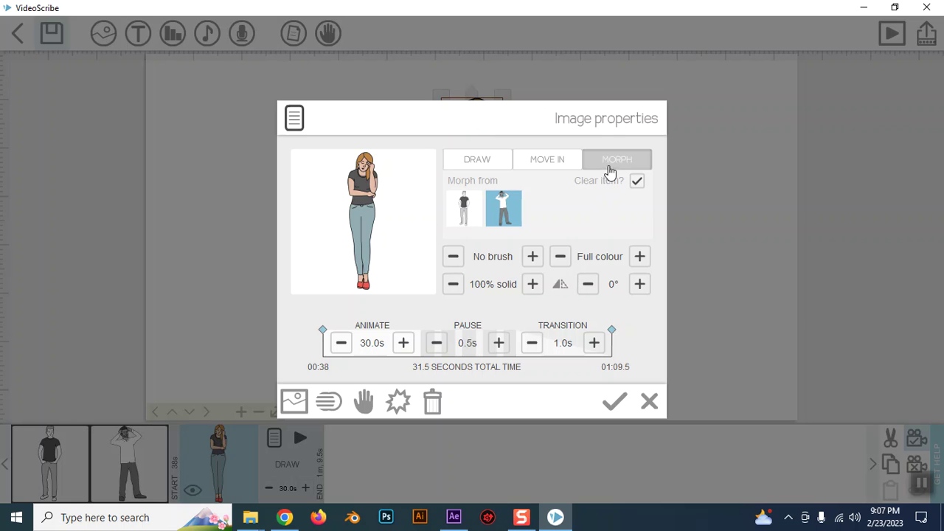
{"action": "left_click", "coordinate": [341, 343]}
{"action": "left_click", "coordinate": [340, 343]}
{"action": "left_click", "coordinate": [341, 342]}
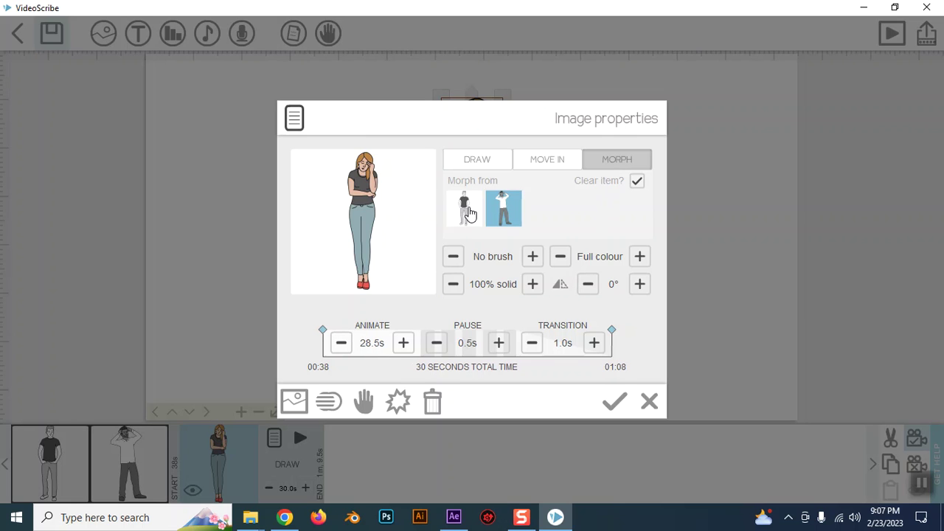
{"action": "left_click", "coordinate": [470, 210]}
{"action": "left_click", "coordinate": [500, 210]}
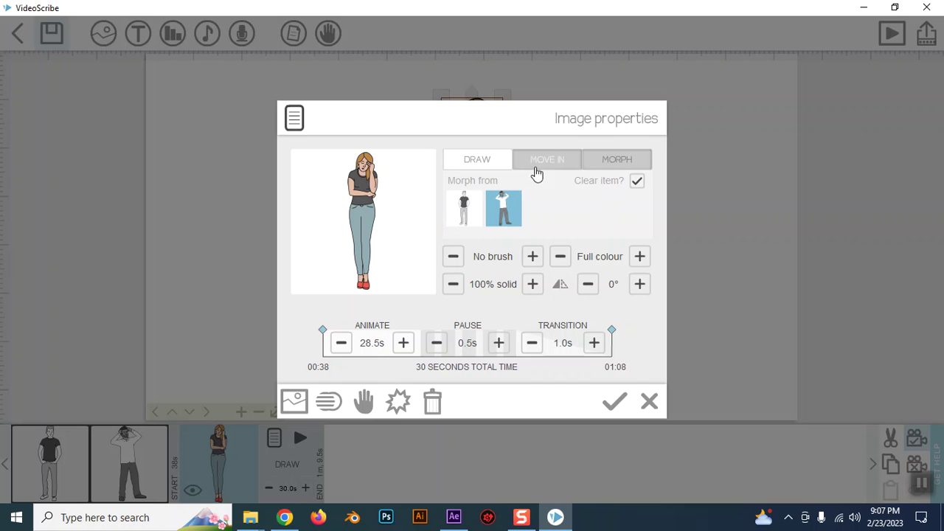
{"action": "left_click", "coordinate": [489, 166]}
{"action": "left_click", "coordinate": [383, 226]}
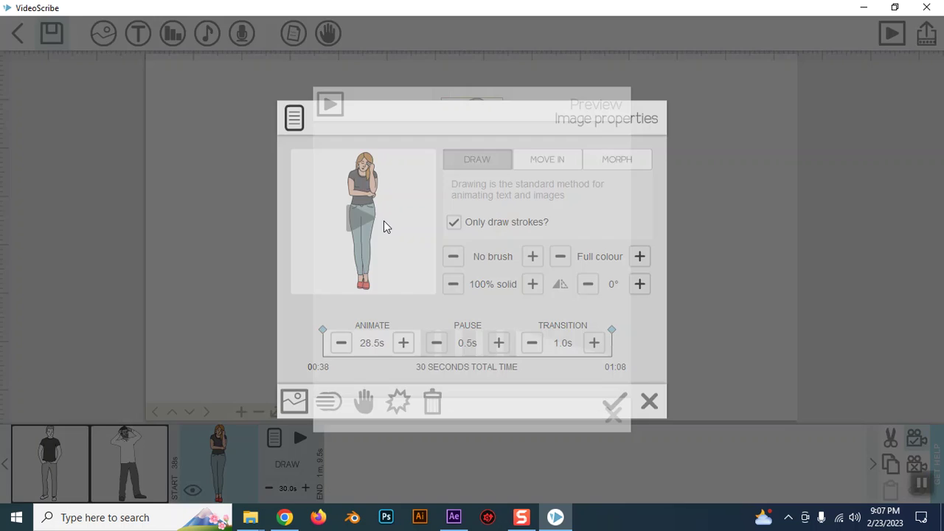
{"action": "left_click", "coordinate": [613, 413]}
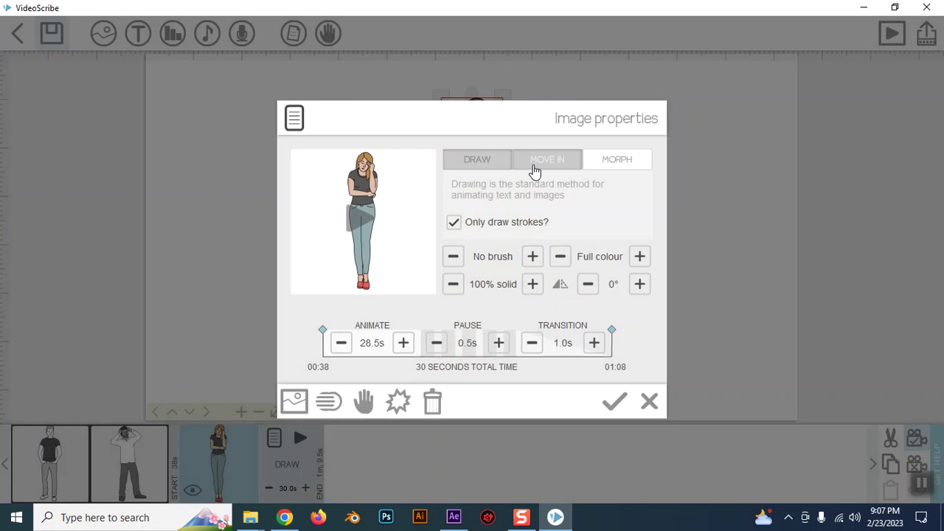
{"action": "left_click", "coordinate": [549, 167]}
{"action": "left_click", "coordinate": [598, 168]}
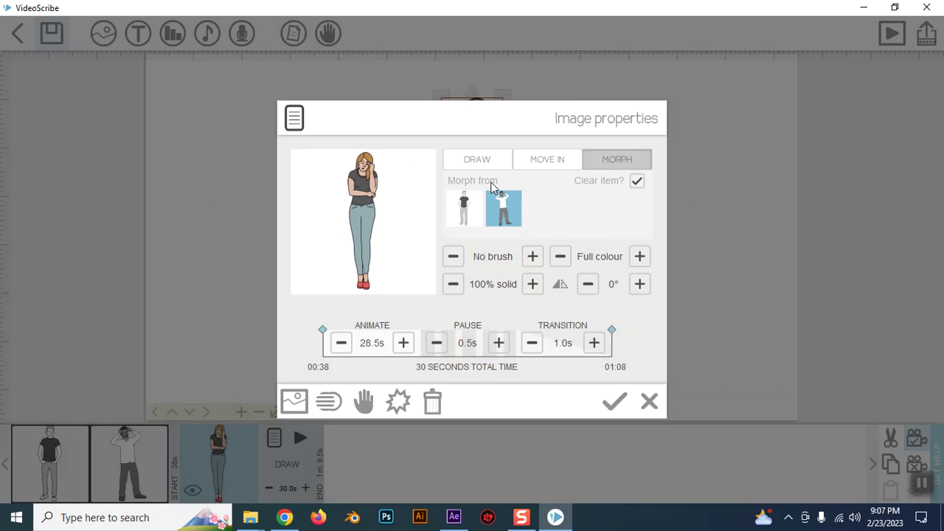
{"action": "left_click", "coordinate": [479, 213]}
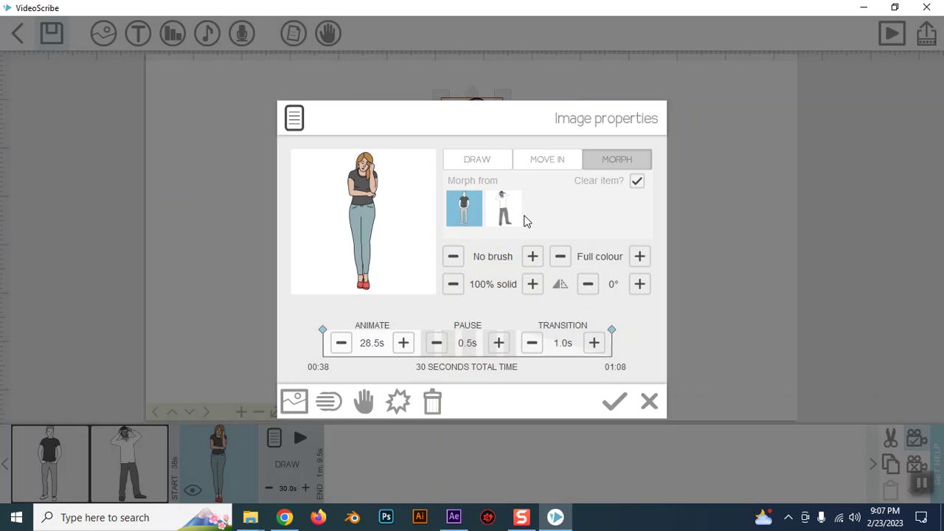
{"action": "left_click", "coordinate": [661, 402]}
Step: Check the first man's properties, then set the woman to morph from the black T-shirt man
{"action": "left_click", "coordinate": [81, 471]}
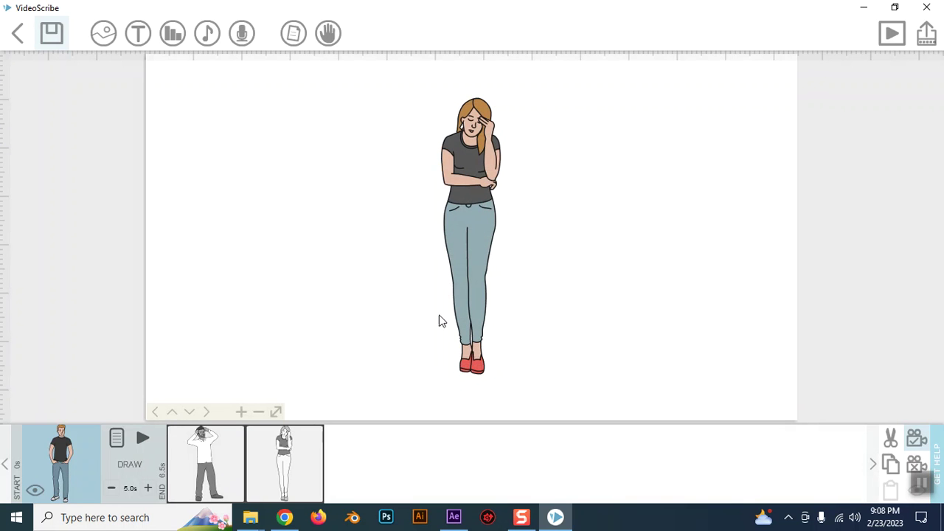
{"action": "left_click", "coordinate": [117, 440]}
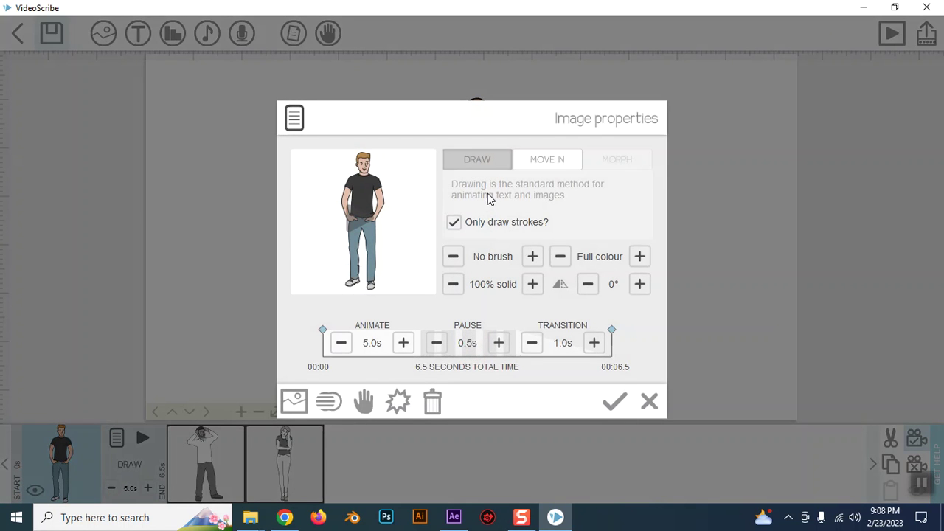
{"action": "left_click", "coordinate": [295, 443]}
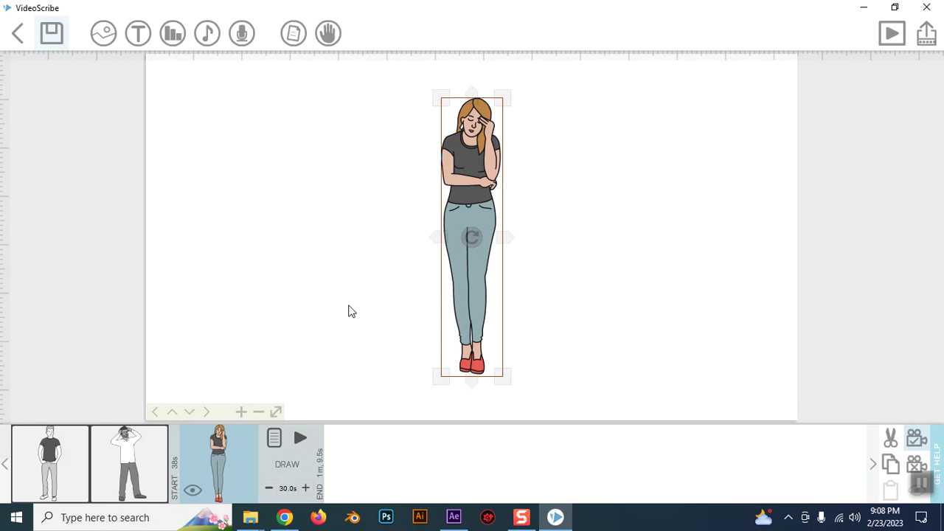
{"action": "left_click", "coordinate": [271, 440]}
{"action": "left_click", "coordinate": [625, 168]}
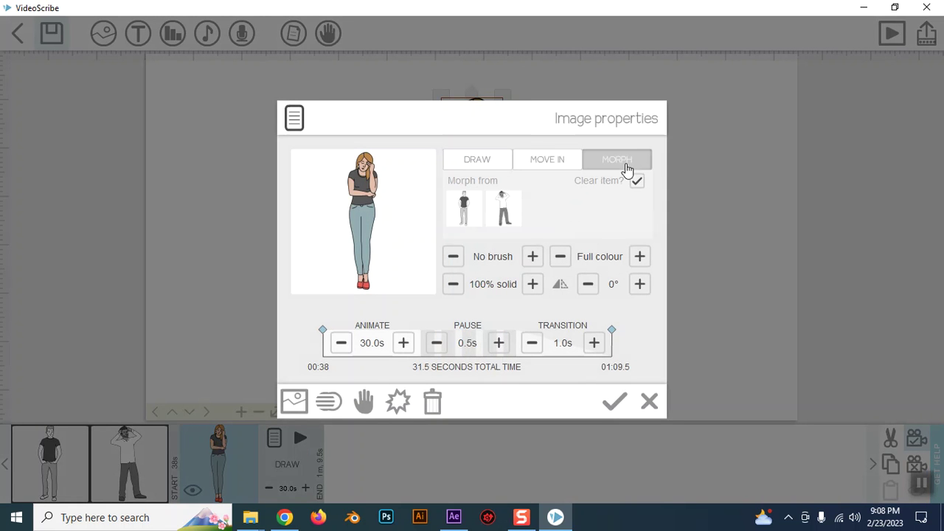
{"action": "left_click", "coordinate": [466, 213]}
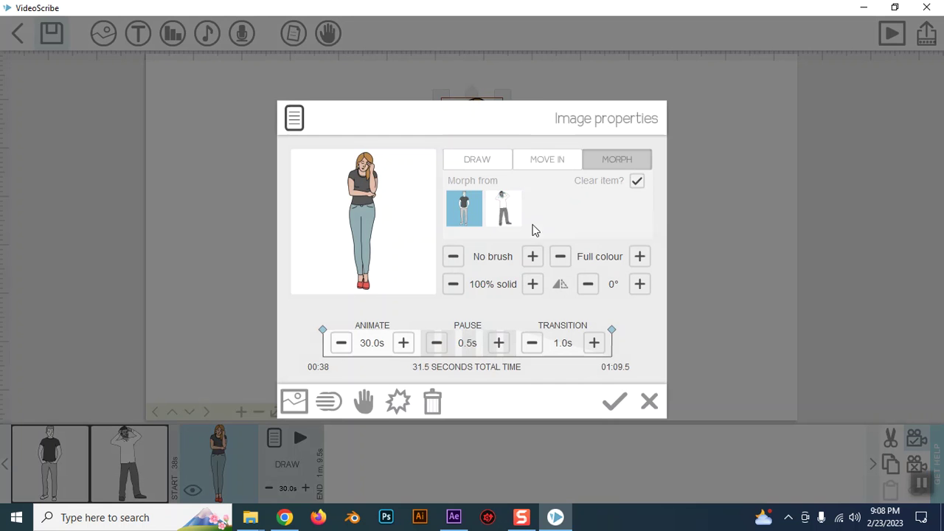
Step: Set the woman's animation time to 2 seconds and her pause to 0
{"action": "left_click", "coordinate": [343, 350]}
{"action": "left_click", "coordinate": [343, 351]}
{"action": "left_click", "coordinate": [347, 351]}
{"action": "left_click", "coordinate": [363, 341]}
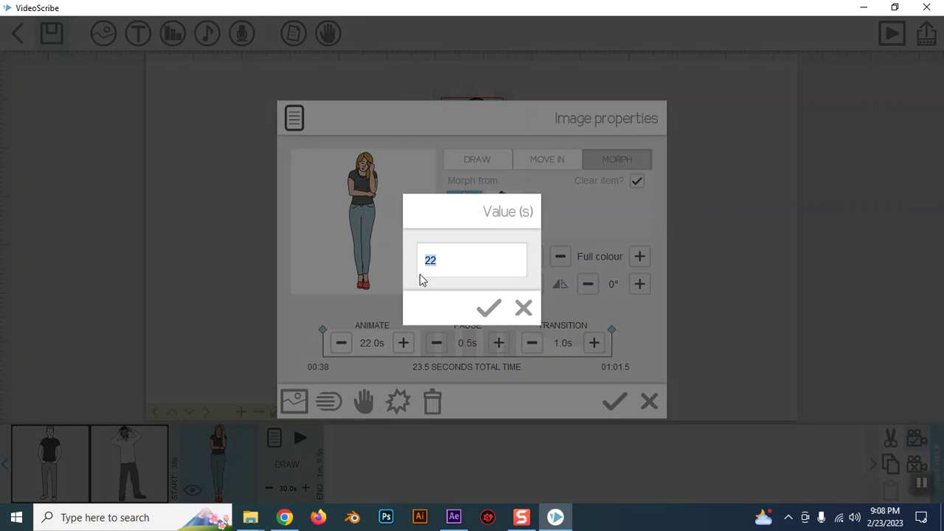
{"action": "type", "text": "2"}
{"action": "left_click", "coordinate": [476, 325]}
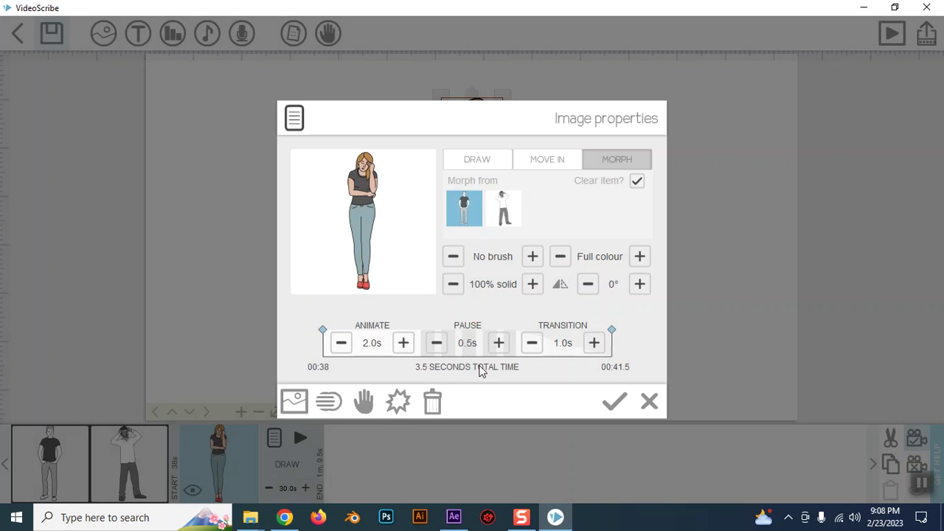
{"action": "left_click", "coordinate": [463, 343]}
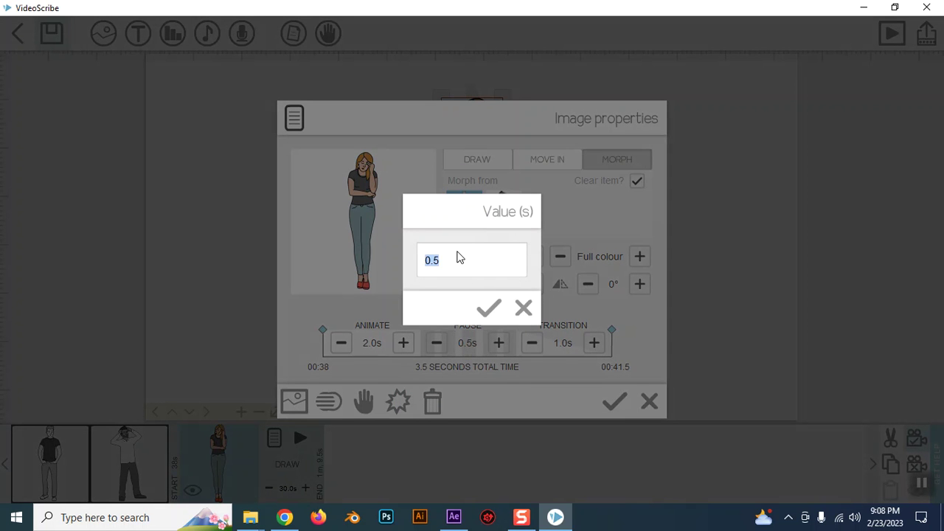
{"action": "type", "text": "0"}
{"action": "left_click", "coordinate": [488, 308]}
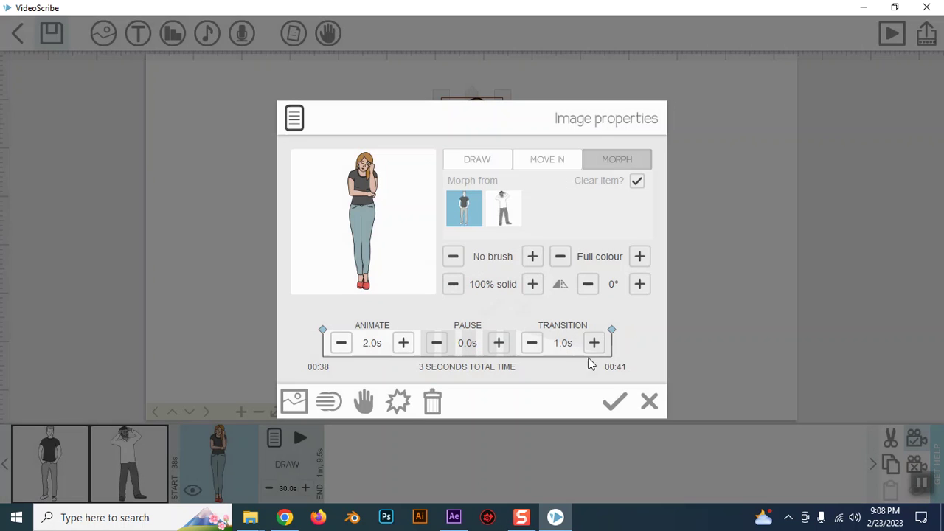
Step: Set a 5-second transition, switch the morph source to the distressed man, and preview drawing
{"action": "left_click", "coordinate": [531, 343]}
{"action": "left_click", "coordinate": [593, 343]}
{"action": "left_click", "coordinate": [594, 343]}
{"action": "left_click", "coordinate": [593, 343]}
{"action": "left_click", "coordinate": [593, 343]}
{"action": "left_click", "coordinate": [593, 344]}
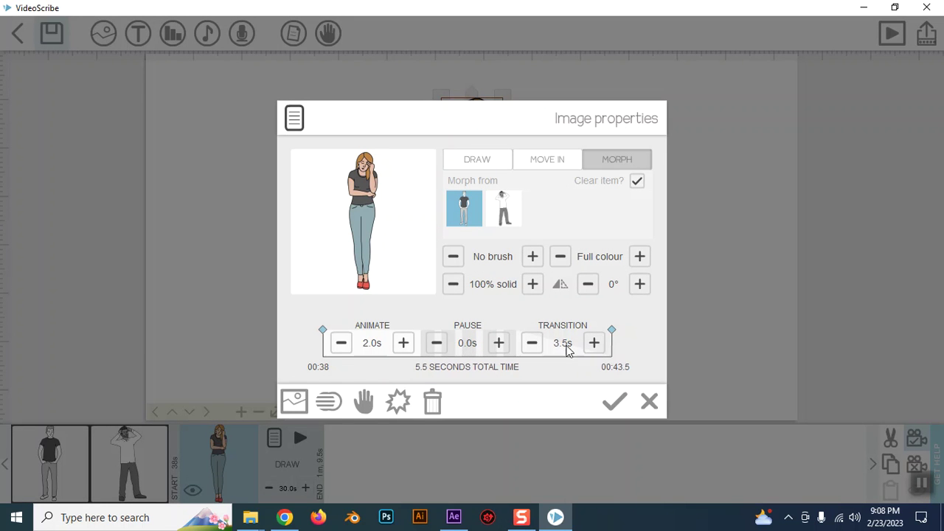
{"action": "left_click", "coordinate": [562, 344]}
{"action": "type", "text": "5"}
{"action": "left_click", "coordinate": [490, 308]}
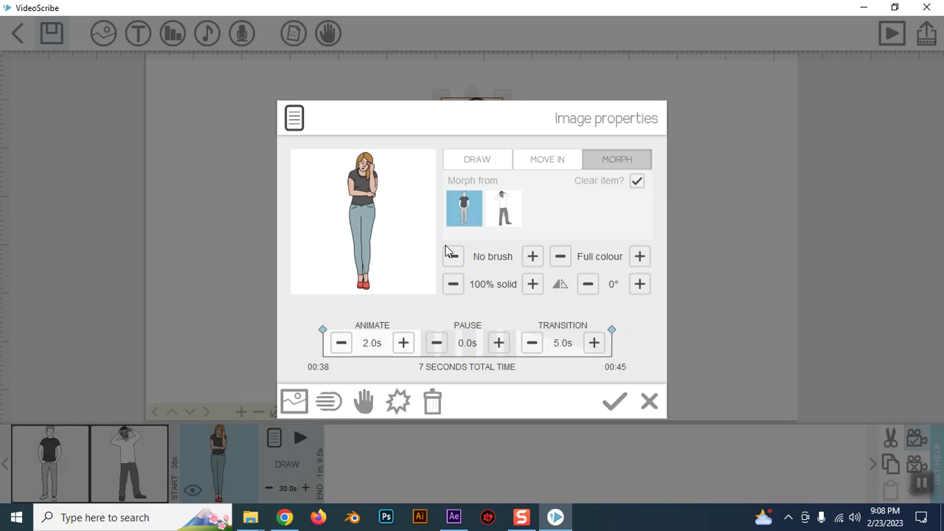
{"action": "left_click", "coordinate": [502, 213]}
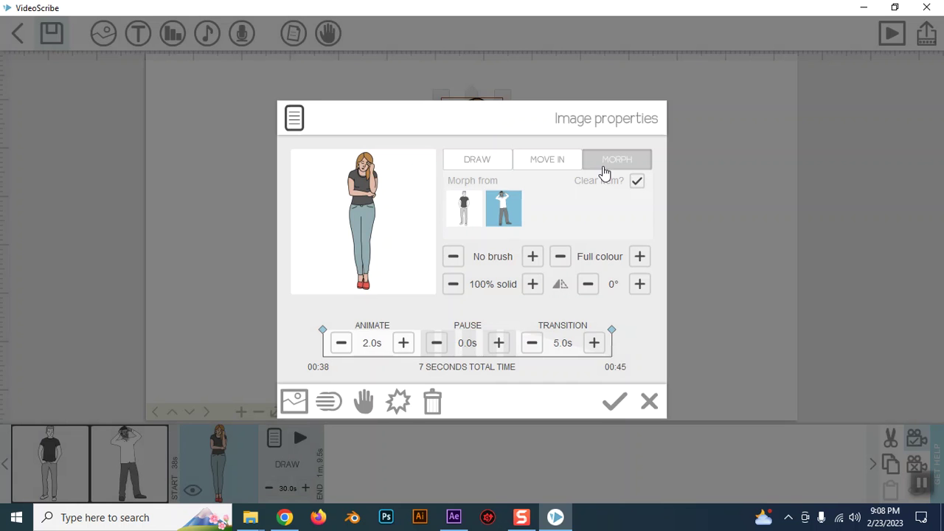
{"action": "left_click", "coordinate": [476, 160]}
{"action": "left_click", "coordinate": [369, 216]}
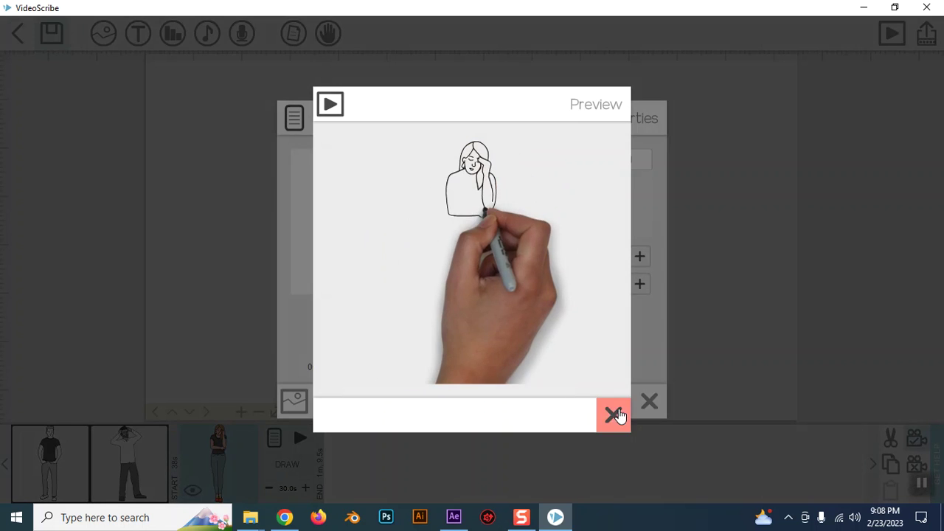
Step: Preview the move-in entrance for the woman, then return to morph
{"action": "left_click", "coordinate": [617, 414]}
{"action": "left_click", "coordinate": [544, 158]}
{"action": "left_click", "coordinate": [361, 214]}
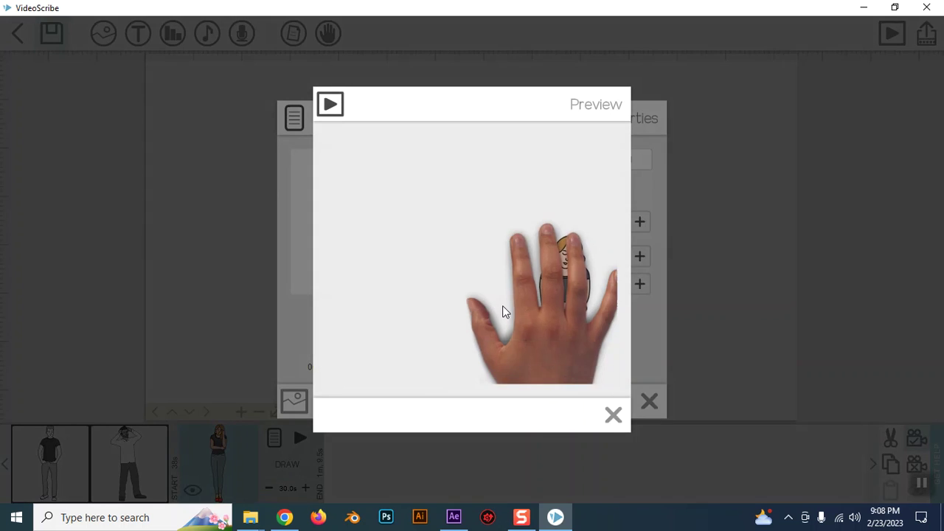
{"action": "left_click", "coordinate": [613, 414]}
{"action": "left_click", "coordinate": [612, 162]}
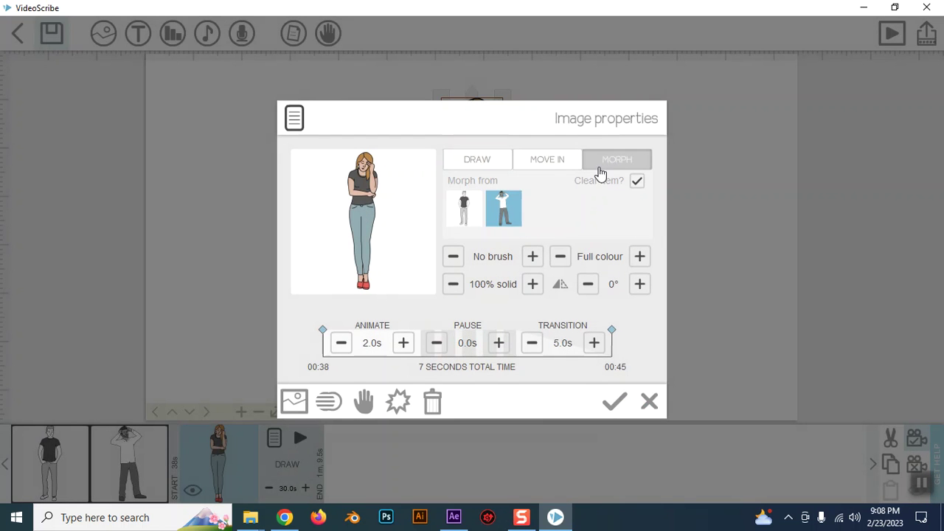
Step: Compare both morph sources, apply the black T-shirt man, and play the scene from the start
{"action": "left_click", "coordinate": [465, 208]}
{"action": "left_click", "coordinate": [505, 212]}
{"action": "left_click", "coordinate": [465, 203]}
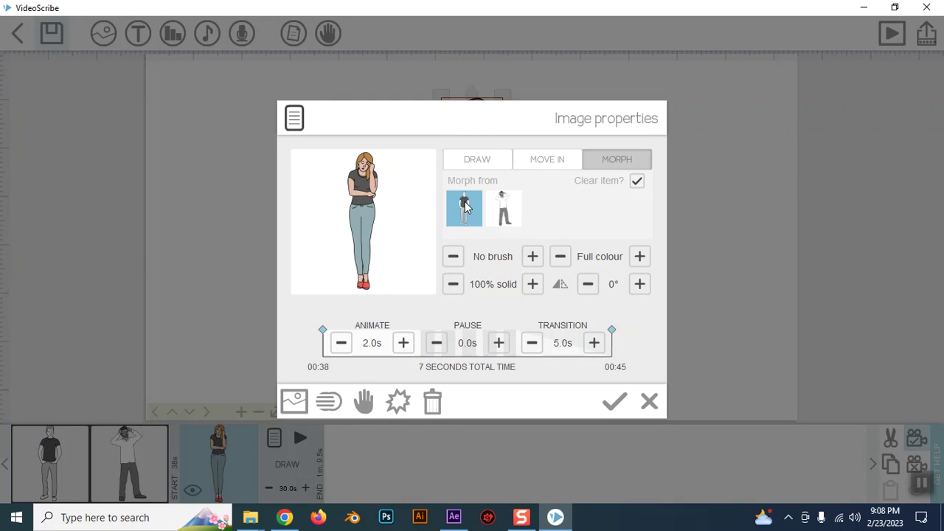
{"action": "left_click", "coordinate": [509, 212]}
{"action": "left_click", "coordinate": [466, 214]}
{"action": "left_click", "coordinate": [504, 214]}
{"action": "left_click", "coordinate": [466, 215]}
{"action": "left_click", "coordinate": [504, 214]}
{"action": "left_click", "coordinate": [466, 210]}
{"action": "left_click", "coordinate": [499, 210]}
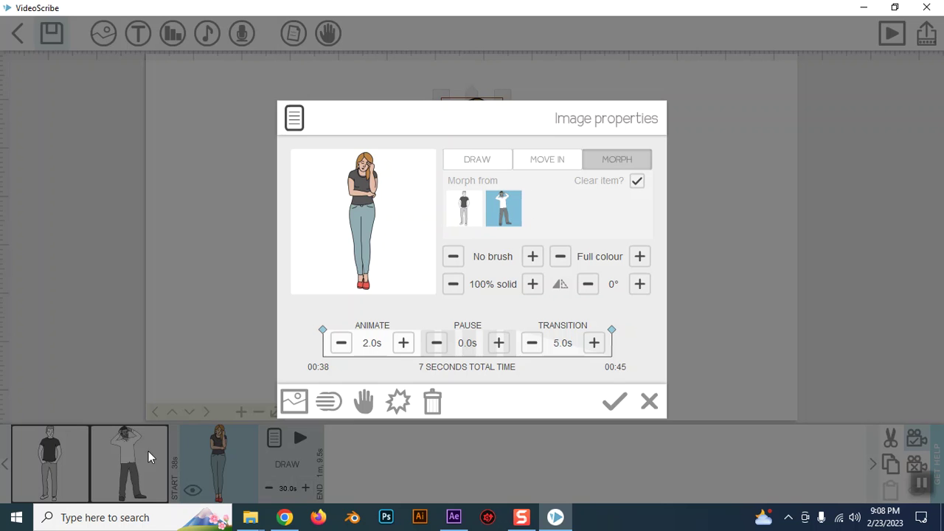
{"action": "left_click", "coordinate": [460, 219]}
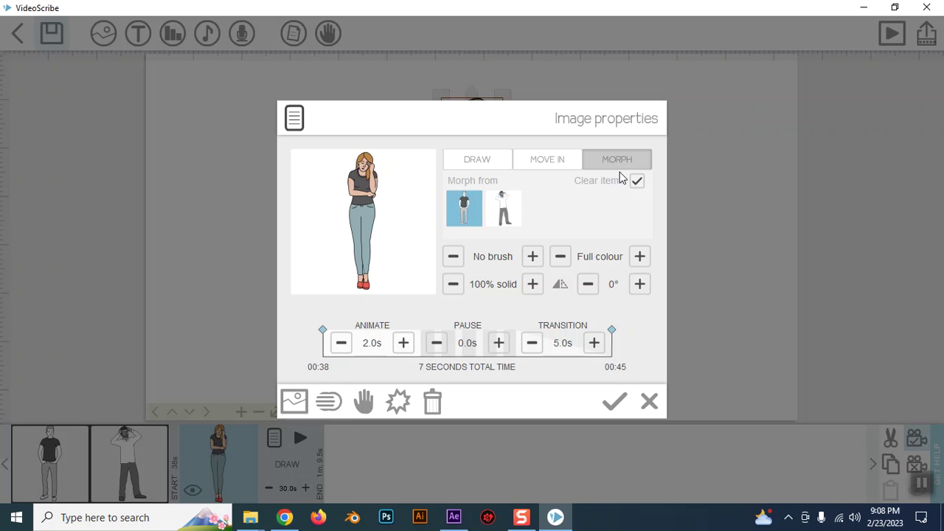
{"action": "left_click", "coordinate": [612, 400]}
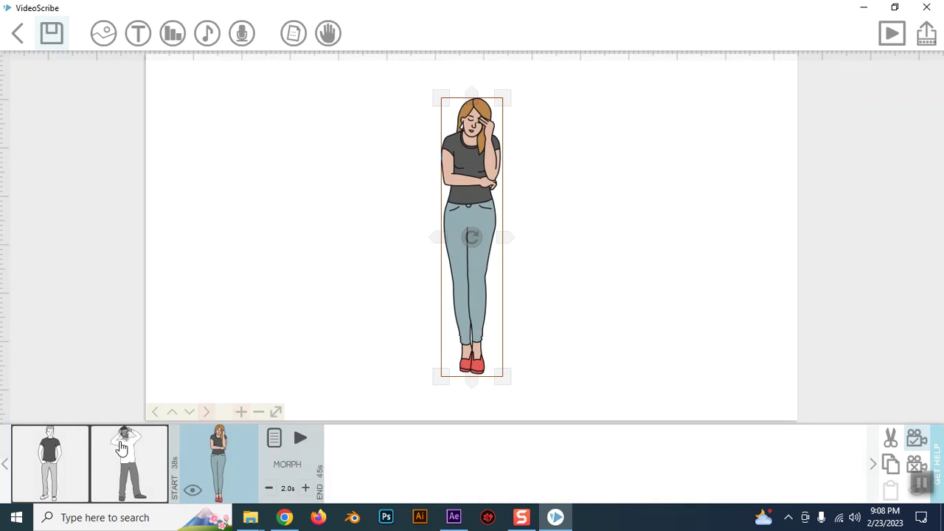
{"action": "left_click", "coordinate": [59, 451]}
{"action": "left_click", "coordinate": [896, 33]}
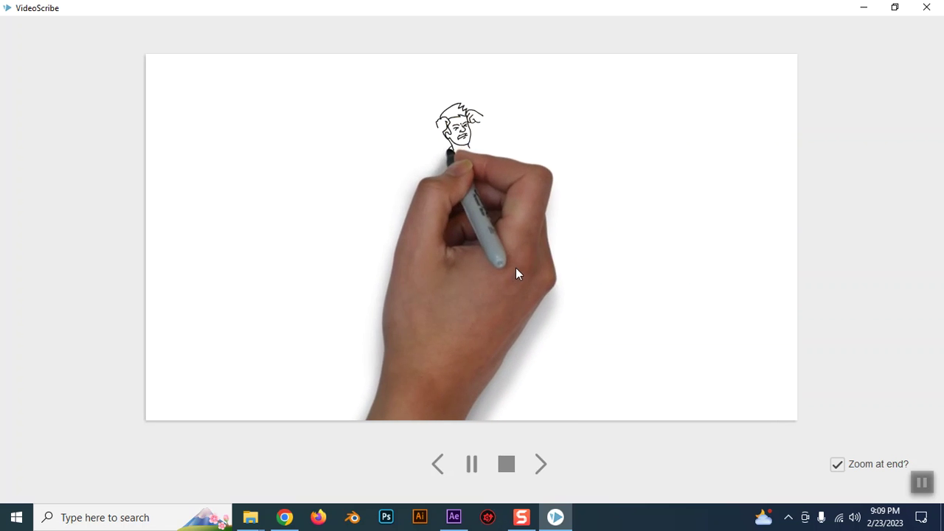
Step: Pause playback, untick 'Zoom at end?', and exit the preview back to the scene editor
{"action": "left_click", "coordinate": [472, 466]}
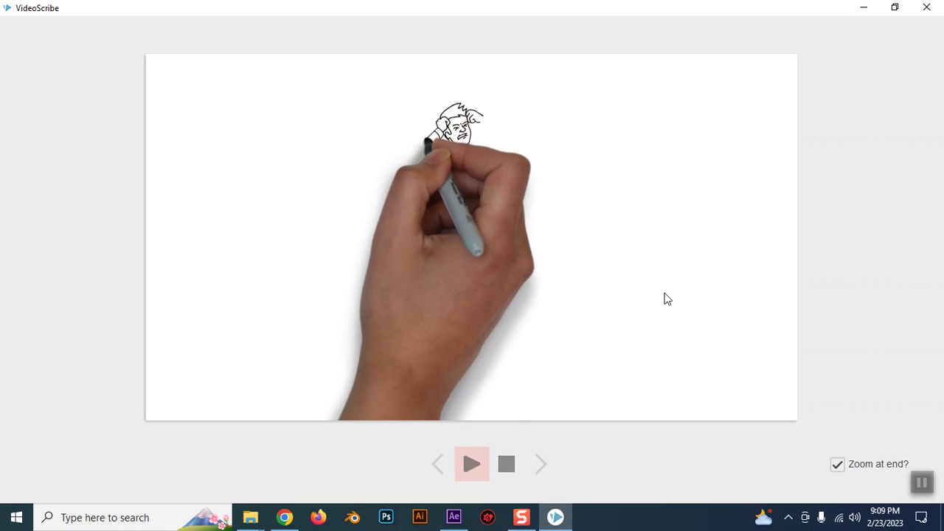
{"action": "left_click", "coordinate": [867, 9]}
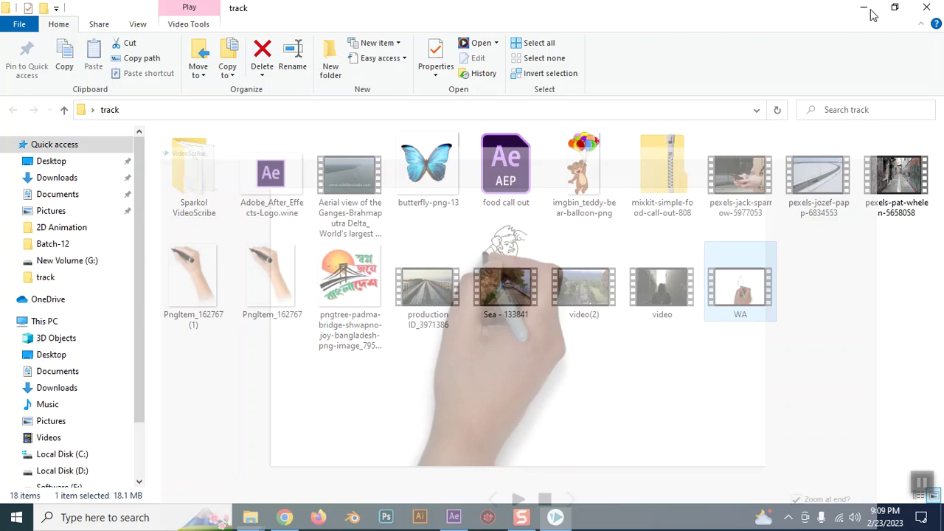
{"action": "left_click", "coordinate": [555, 517]}
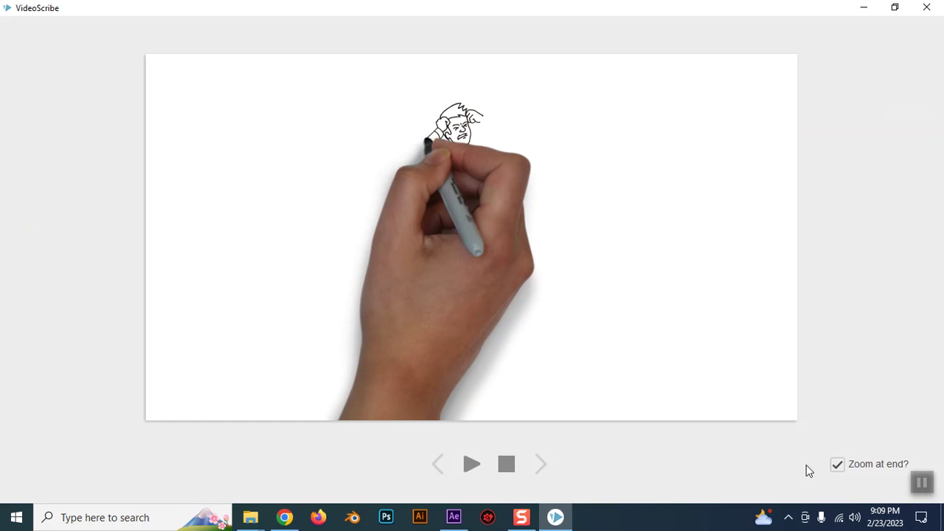
{"action": "left_click", "coordinate": [839, 467]}
{"action": "left_click", "coordinate": [506, 463]}
Step: Set the stressed man's animate time to 2 seconds in his image properties
{"action": "mouse_move", "coordinate": [193, 461]}
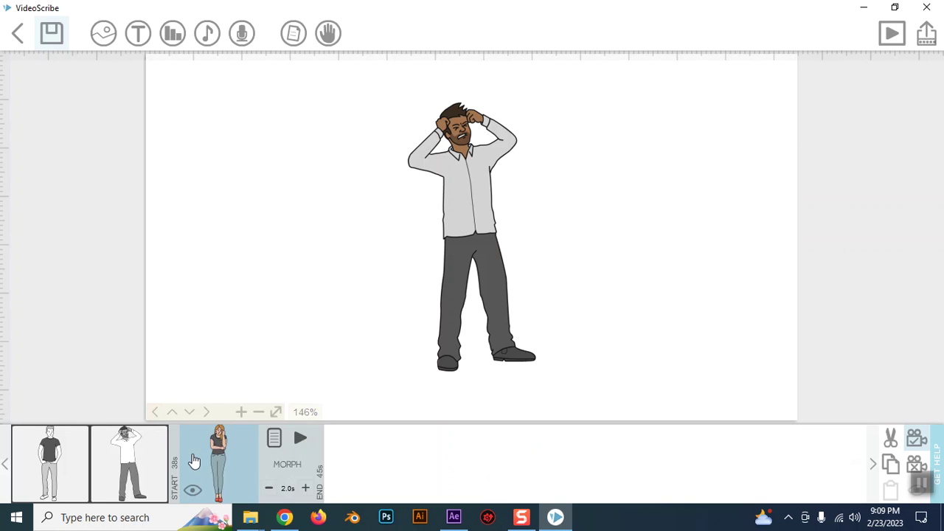
{"action": "left_click", "coordinate": [128, 459]}
{"action": "left_click", "coordinate": [195, 438]}
{"action": "left_click", "coordinate": [366, 343]}
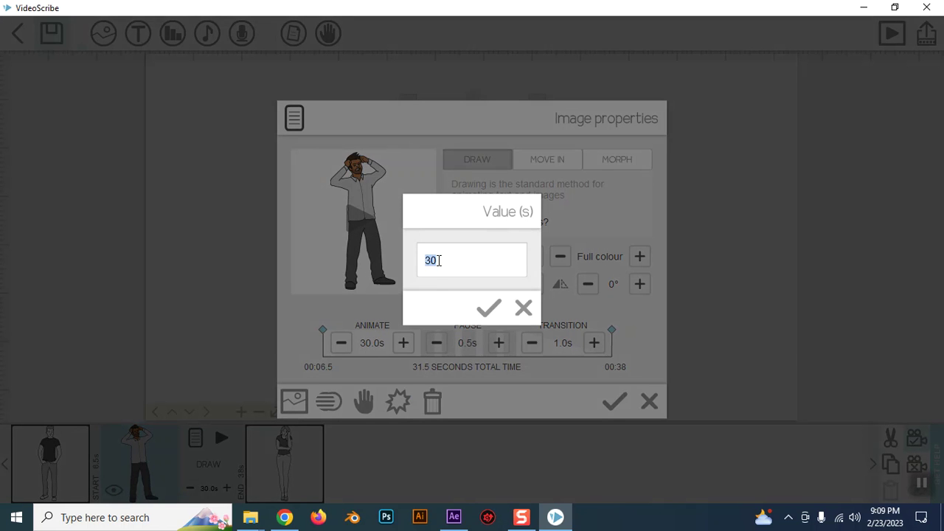
{"action": "type", "text": "3"}
{"action": "left_click", "coordinate": [489, 307]}
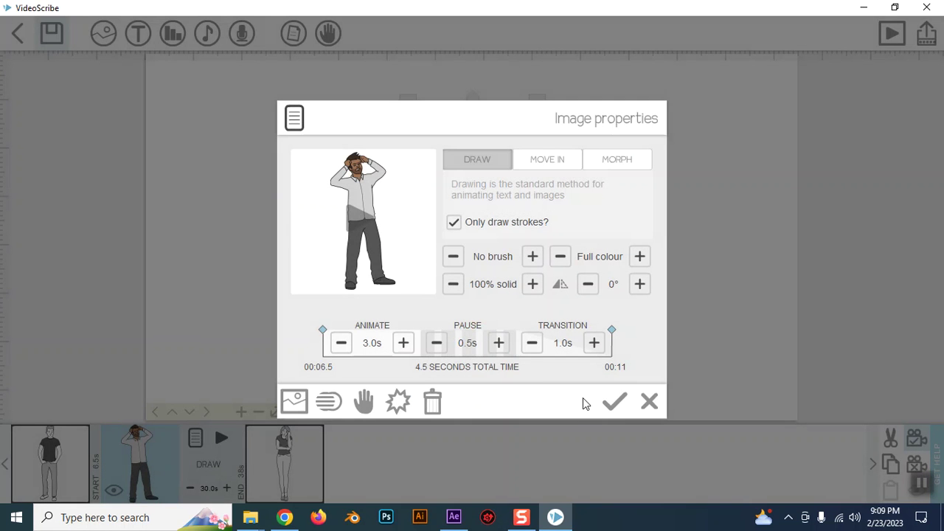
{"action": "left_click", "coordinate": [368, 345]}
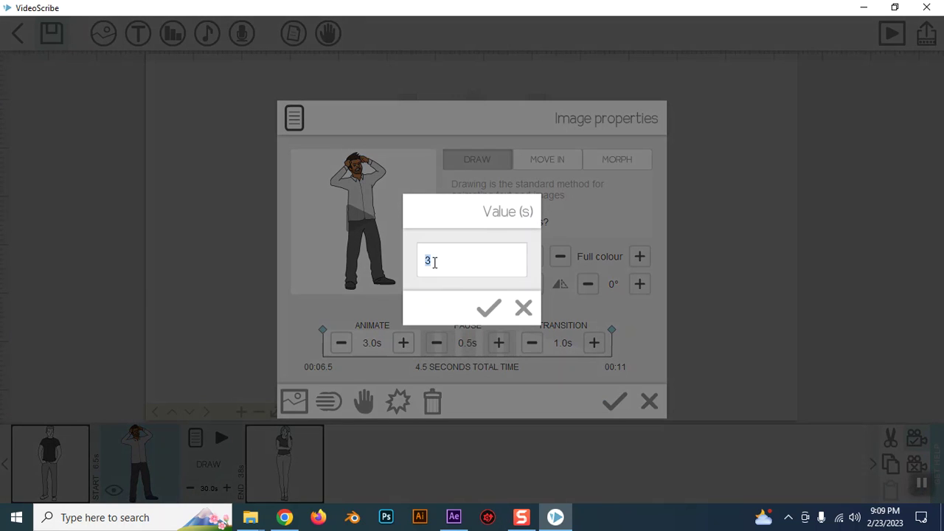
{"action": "type", "text": "2"}
{"action": "left_click", "coordinate": [489, 307]}
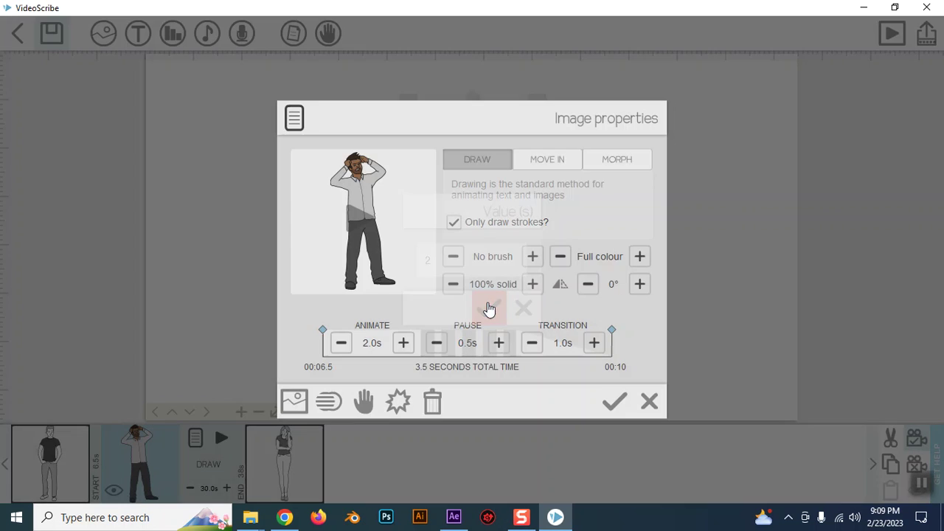
{"action": "left_click", "coordinate": [612, 404]}
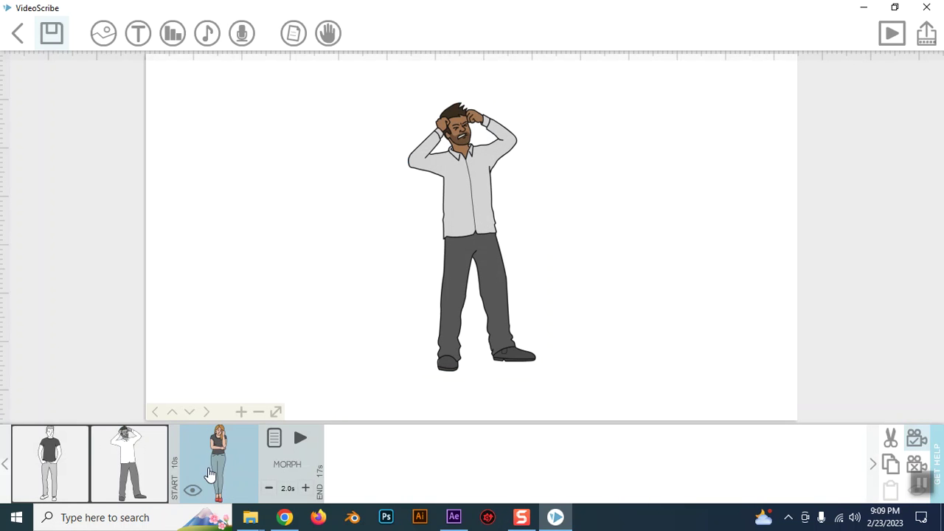
Step: Set the black-shirt man's animate time to 2 seconds, then preview the scene
{"action": "left_click", "coordinate": [145, 457]}
{"action": "left_click", "coordinate": [76, 468]}
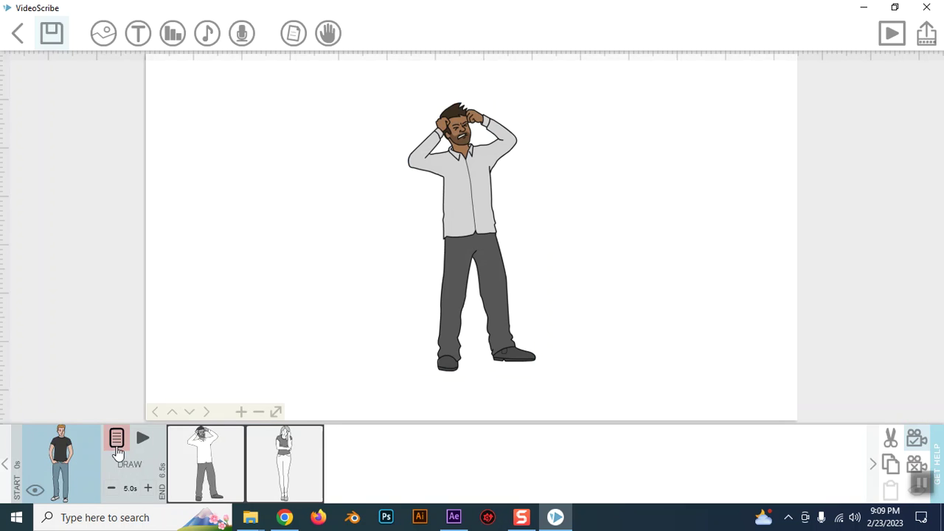
{"action": "left_click", "coordinate": [115, 437]}
{"action": "left_click", "coordinate": [378, 343]}
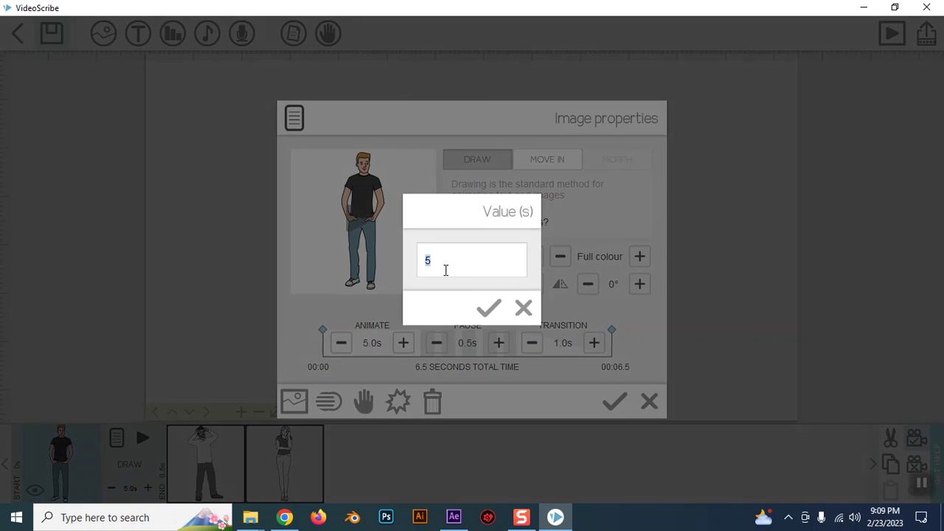
{"action": "type", "text": "2"}
{"action": "left_click", "coordinate": [488, 307]}
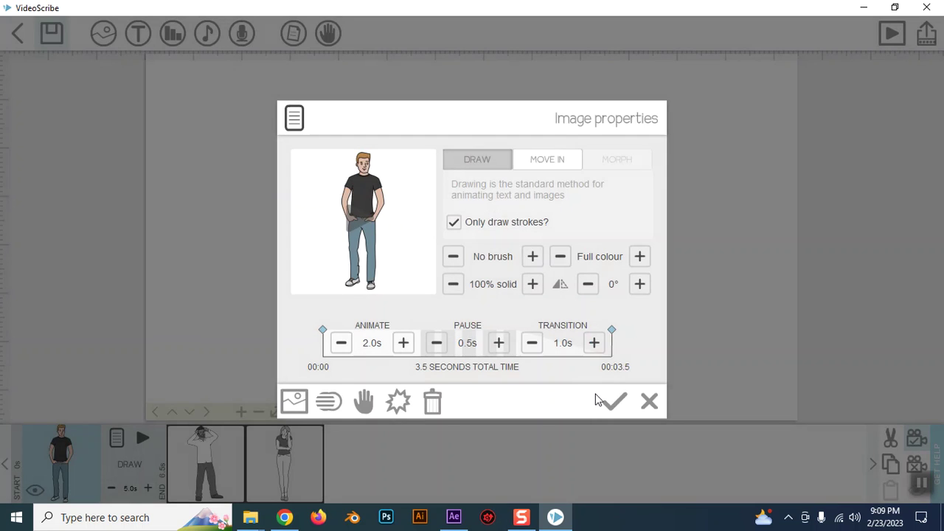
{"action": "left_click", "coordinate": [605, 404]}
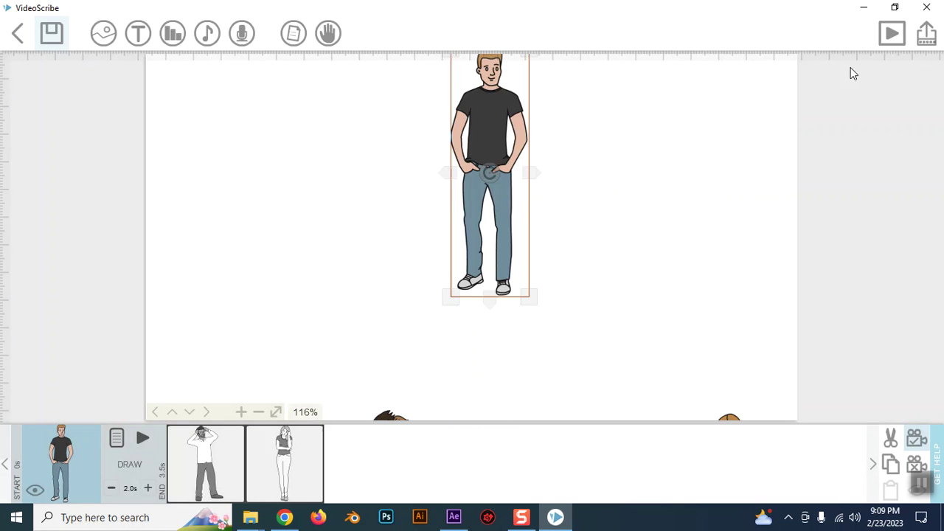
{"action": "left_click", "coordinate": [892, 29]}
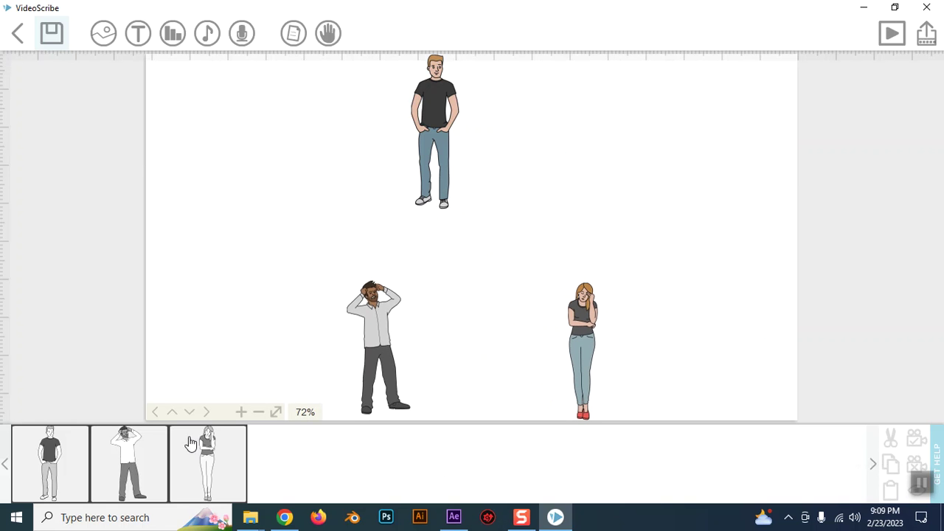
{"action": "left_click", "coordinate": [150, 465]}
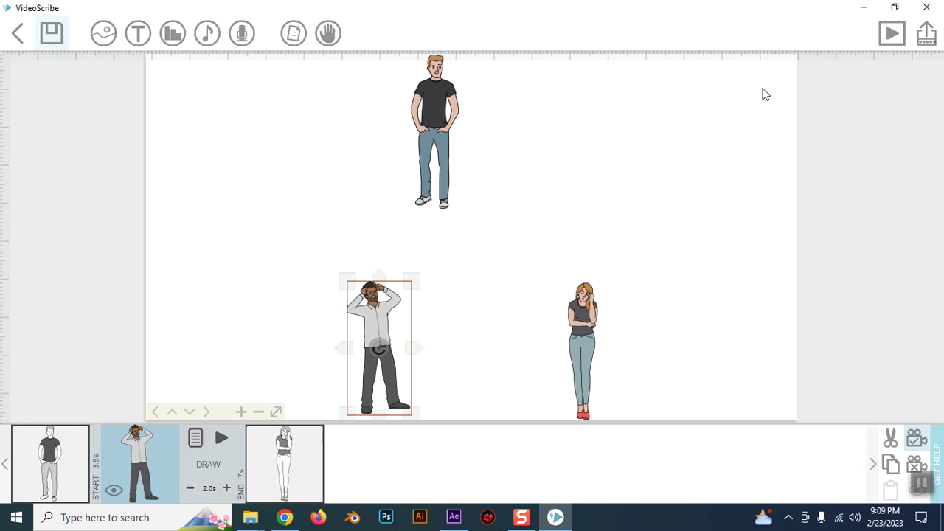
{"action": "left_click", "coordinate": [891, 33]}
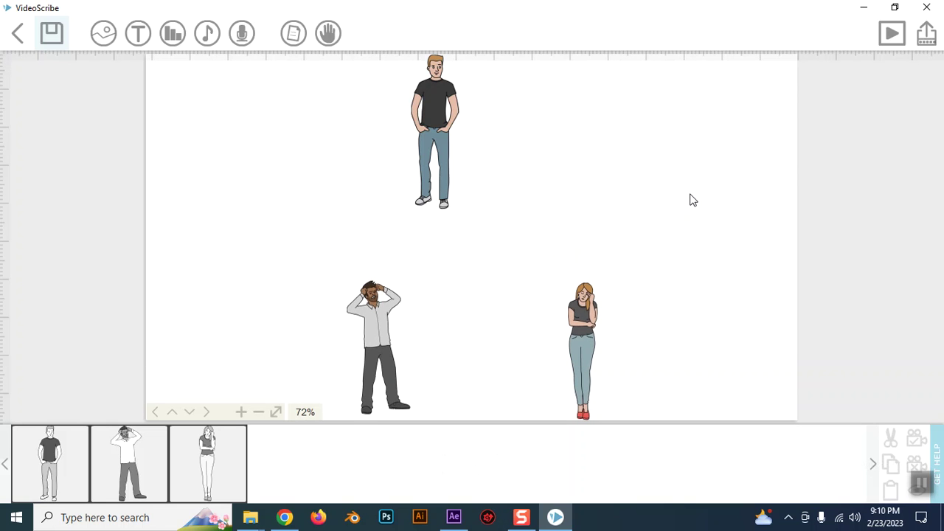
{"action": "left_click", "coordinate": [205, 455]}
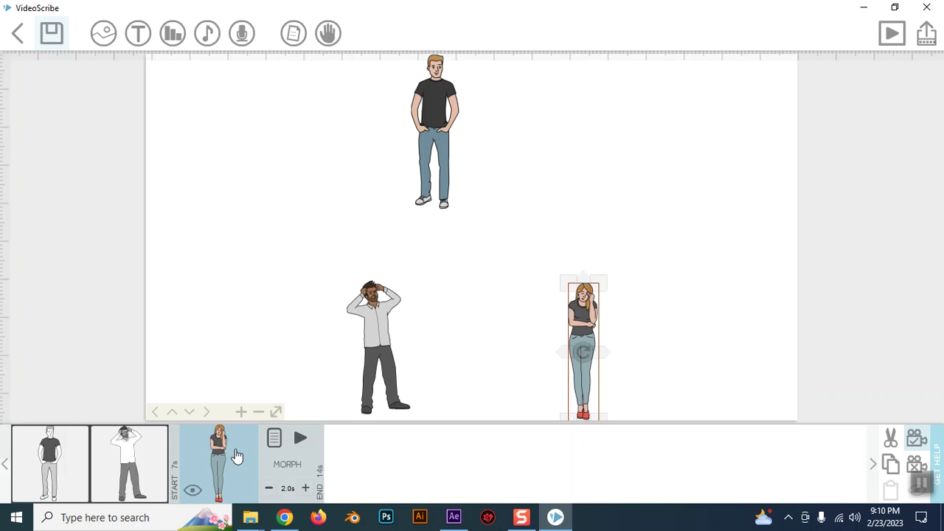
Step: Make the woman morph from the stressed man holding his head, and apply
{"action": "left_click", "coordinate": [274, 438]}
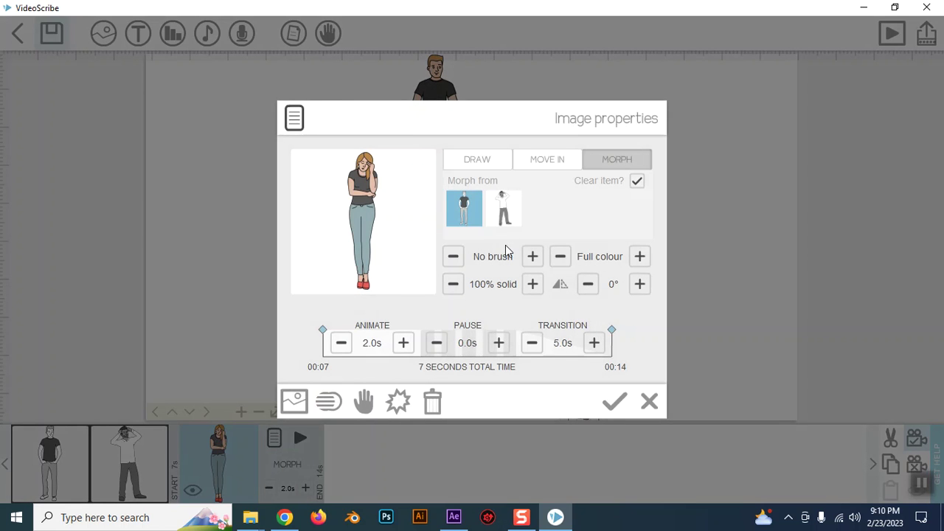
{"action": "left_click", "coordinate": [508, 212]}
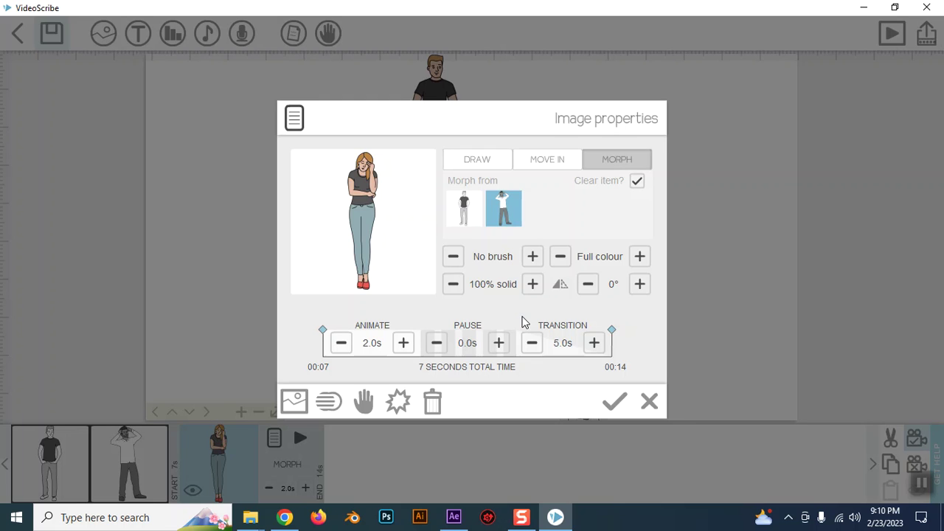
{"action": "left_click", "coordinate": [464, 209]}
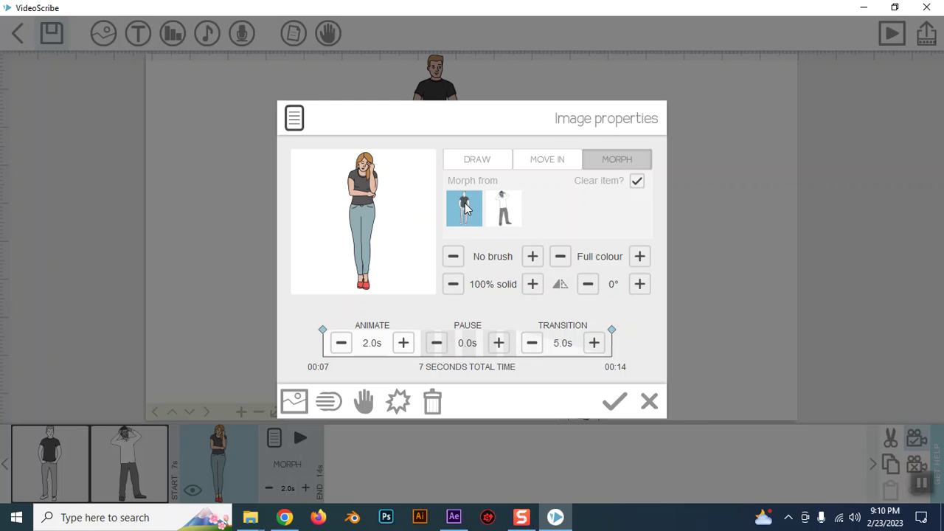
{"action": "left_click", "coordinate": [507, 210]}
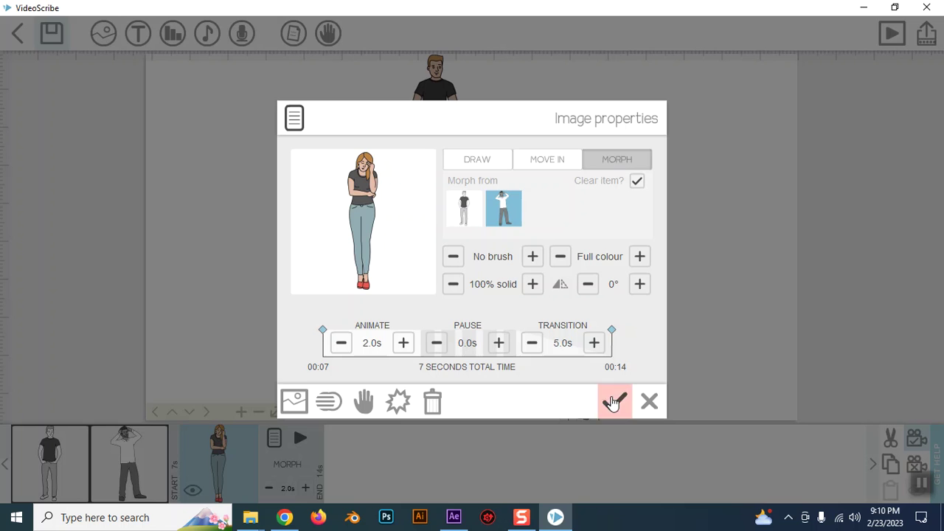
{"action": "left_click", "coordinate": [649, 401]}
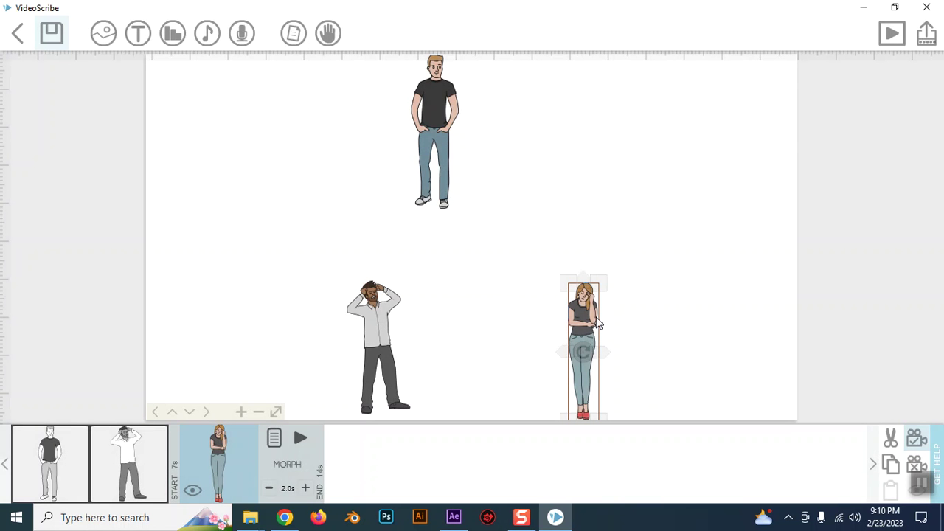
Step: Scale the woman up to nearly full canvas height and move her upward
{"action": "left_click_drag", "start_coordinate": [568, 280], "coordinate": [652, 146]}
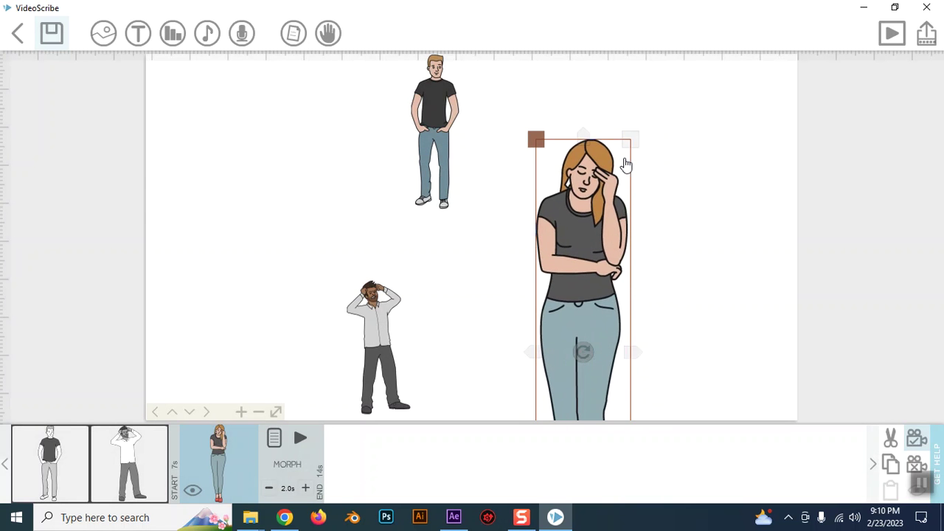
{"action": "left_click_drag", "start_coordinate": [584, 271], "coordinate": [580, 193]}
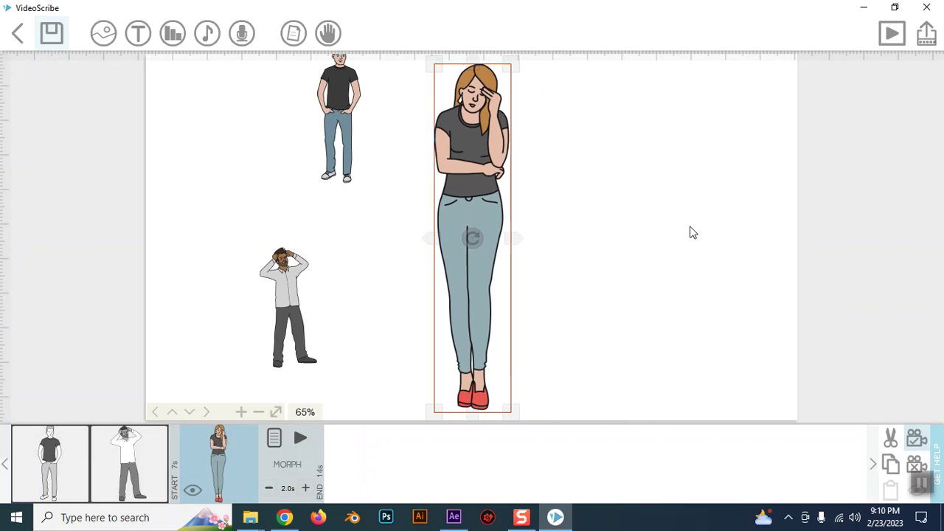
{"action": "left_click", "coordinate": [689, 232]}
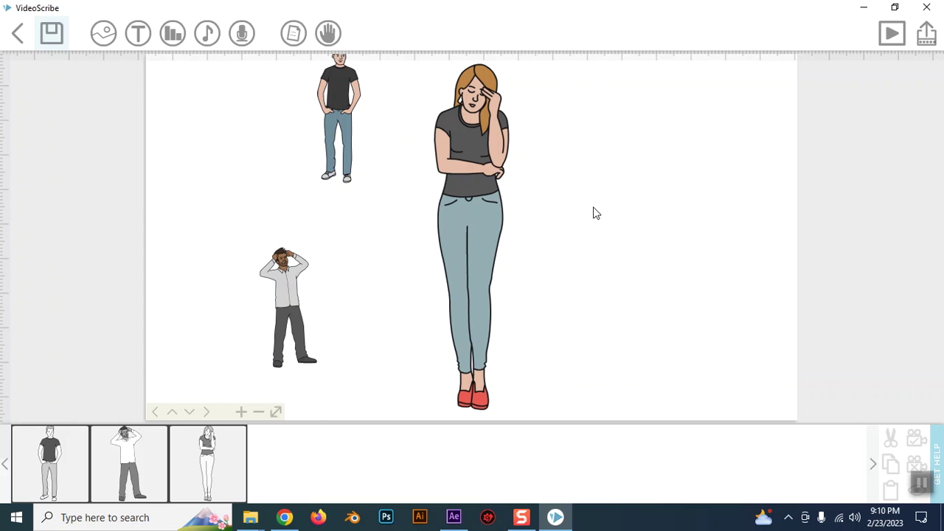
Step: Scroll and pan the canvas to recentre the three figures
{"action": "scroll", "coordinate": [592, 211], "scroll_direction": "down", "scroll_amount": 1}
{"action": "scroll", "coordinate": [556, 234], "scroll_direction": "down", "scroll_amount": 1}
{"action": "scroll", "coordinate": [474, 229], "scroll_direction": "down", "scroll_amount": 1}
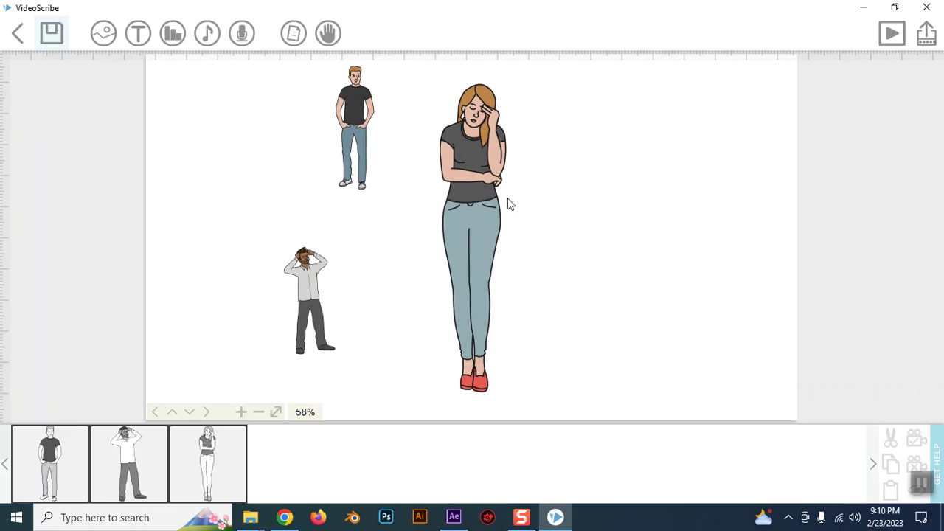
{"action": "left_click_drag", "start_coordinate": [507, 198], "coordinate": [553, 214]}
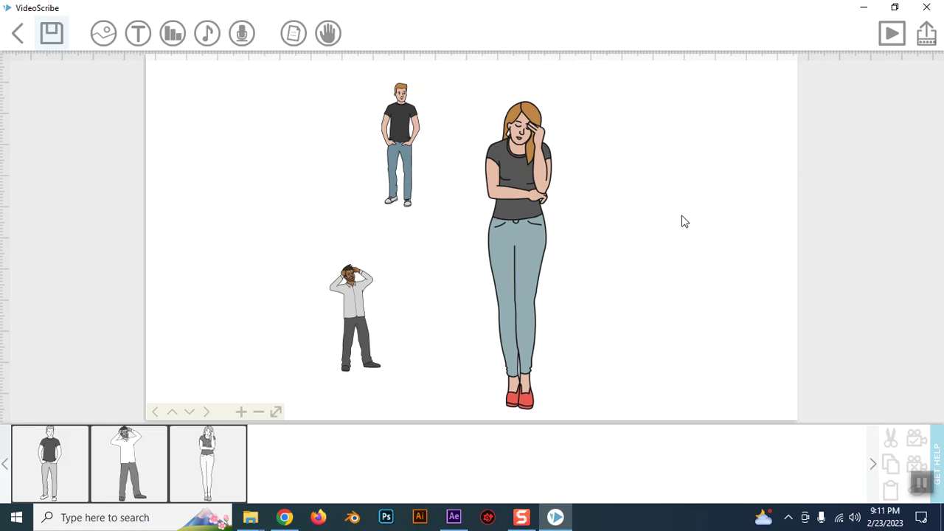
{"action": "left_click", "coordinate": [885, 517]}
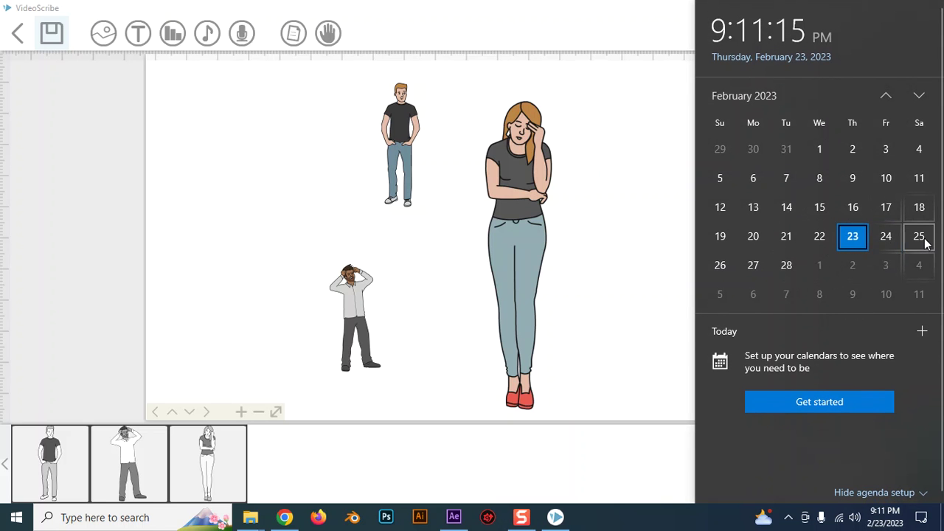